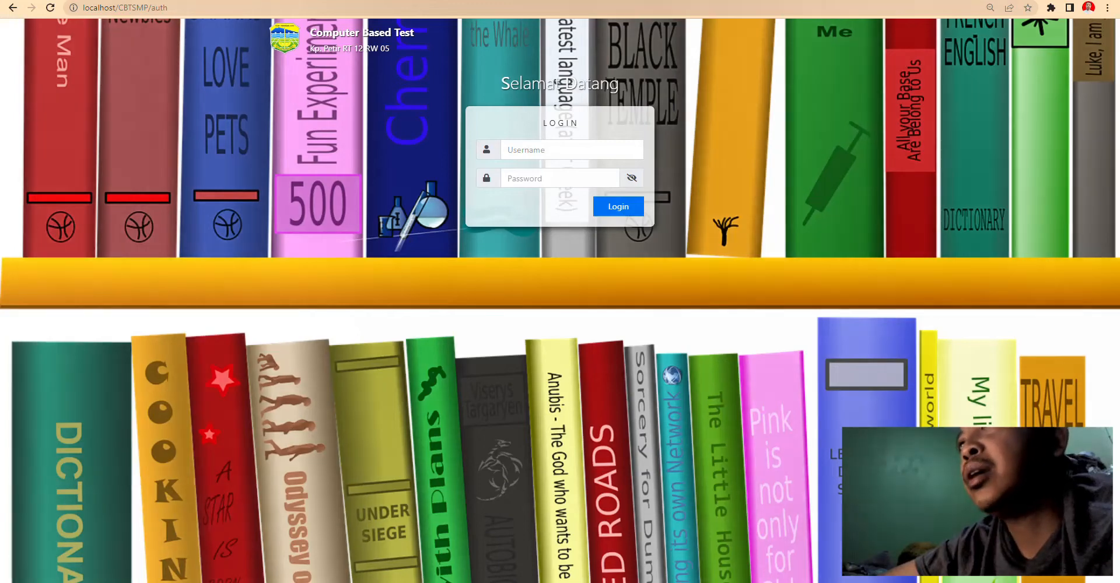
- Search Google for 'cbt garuda' from a new tab
{"action": "key", "text": "ctrl+t"}
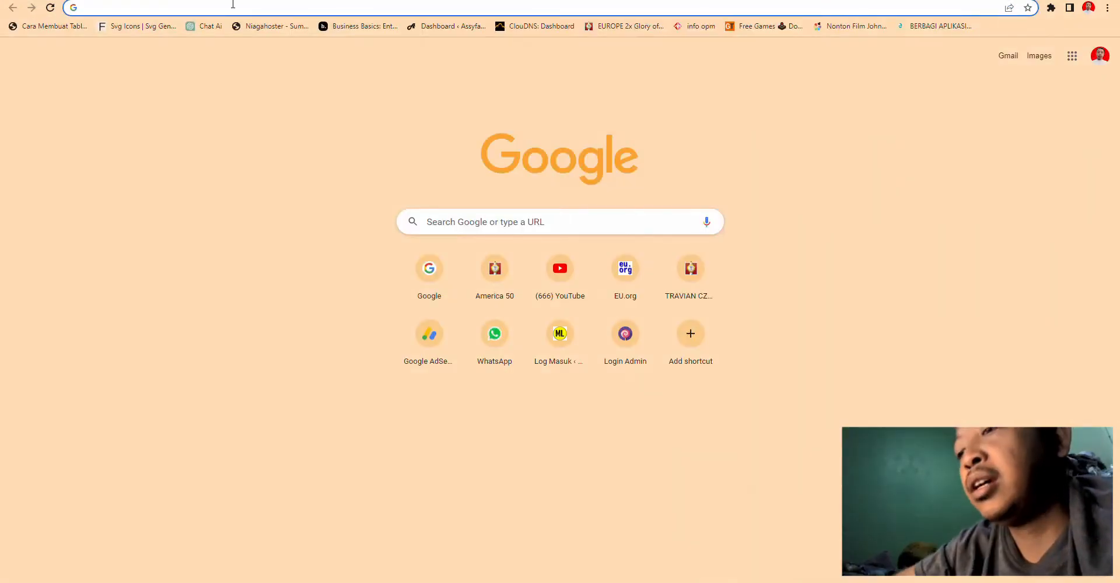
{"action": "type", "text": "g"}
{"action": "key", "text": "Return"}
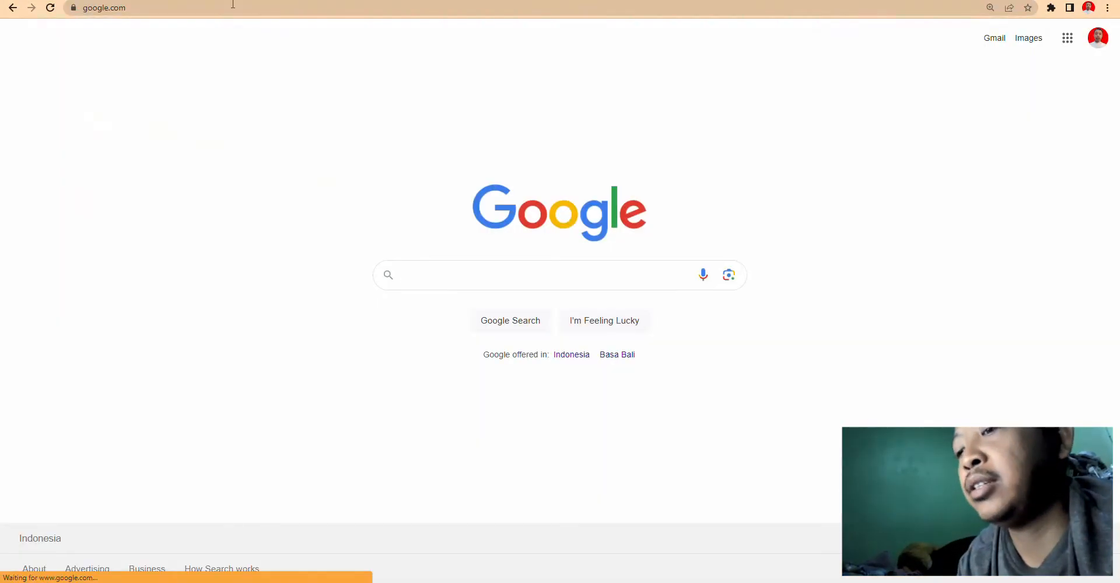
{"action": "type", "text": "cb"}
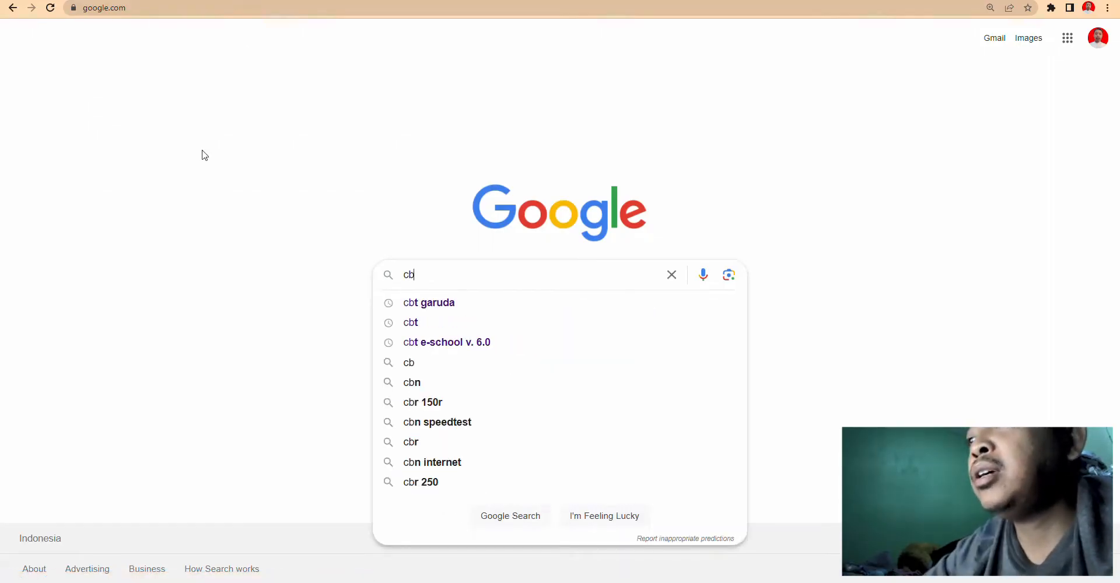
{"action": "left_click", "coordinate": [466, 303]}
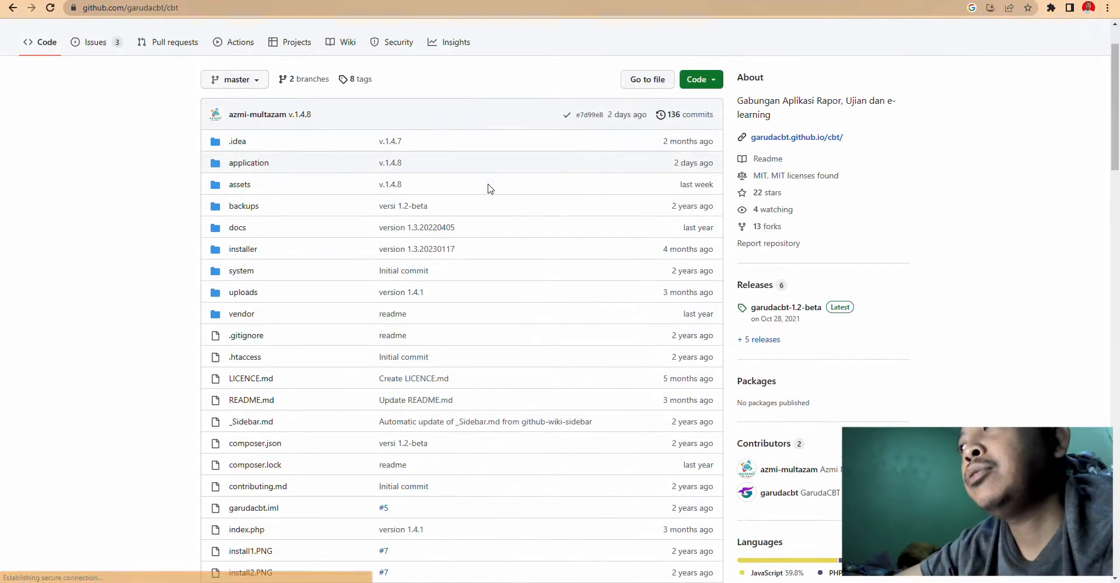
- Follow the garudacbt/cbt README's TUTORIAL INSTALL link to the wiki Home installation guide
{"action": "scroll", "coordinate": [434, 279], "scroll_direction": "down", "scroll_amount": 3}
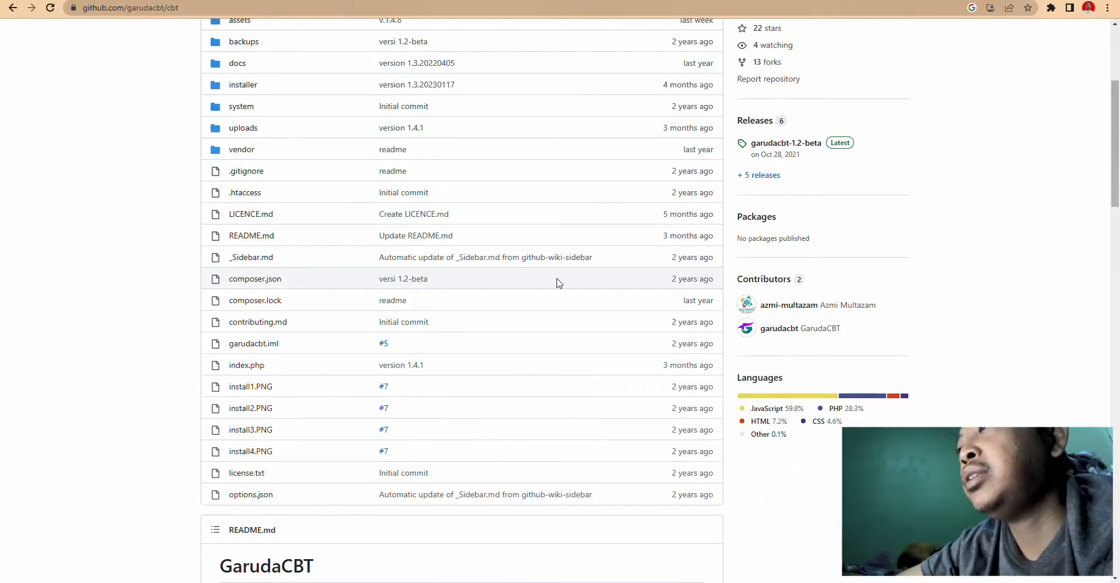
{"action": "scroll", "coordinate": [558, 282], "scroll_direction": "up", "scroll_amount": 4}
{"action": "scroll", "coordinate": [557, 283], "scroll_direction": "down", "scroll_amount": 12}
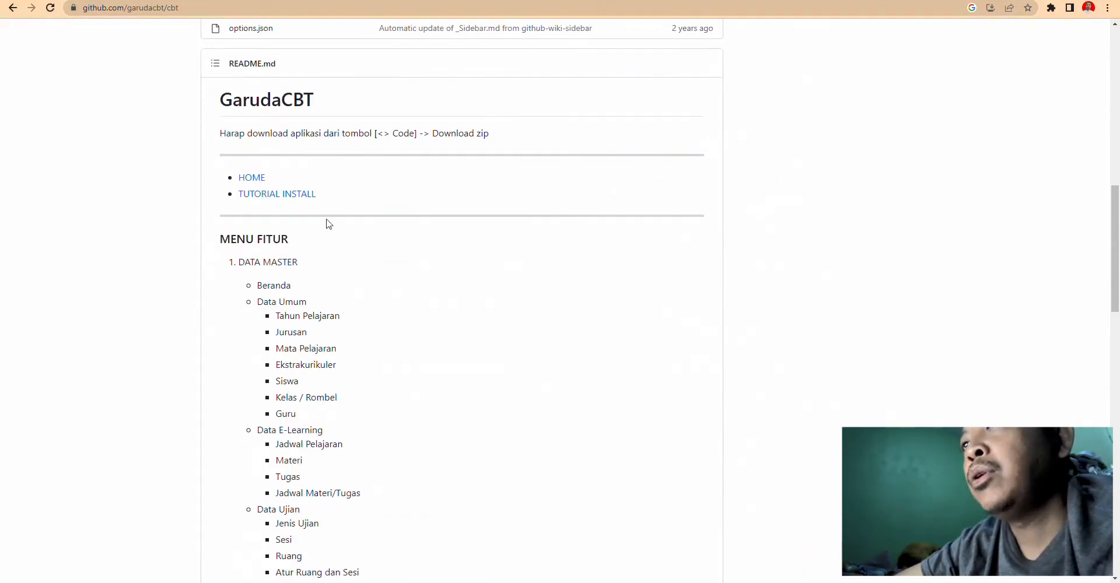
{"action": "left_click", "coordinate": [284, 198]}
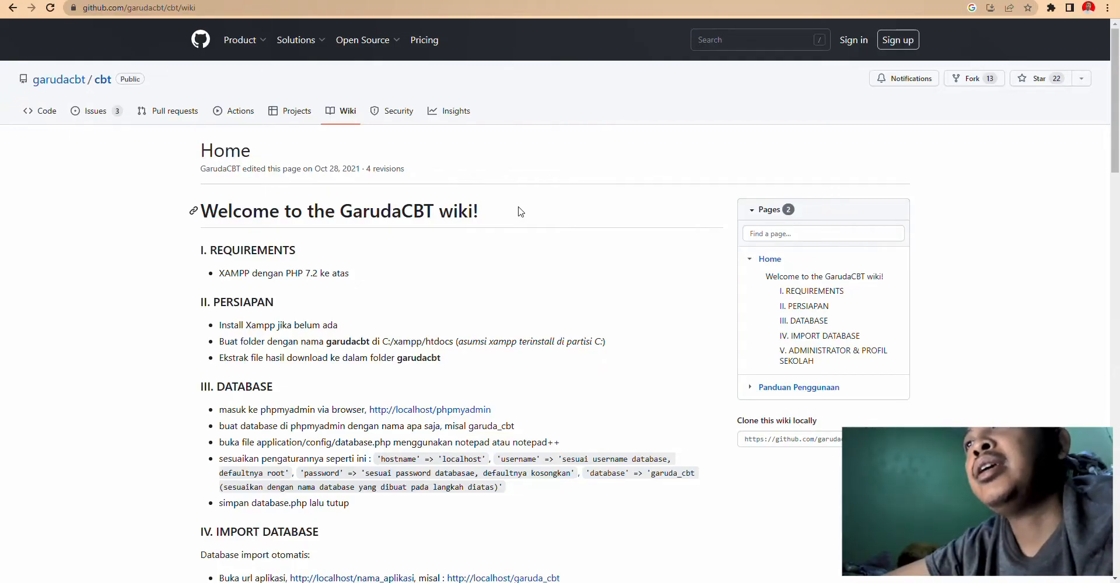
{"action": "scroll", "coordinate": [520, 211], "scroll_direction": "down", "scroll_amount": 4}
{"action": "scroll", "coordinate": [520, 212], "scroll_direction": "up", "scroll_amount": 4}
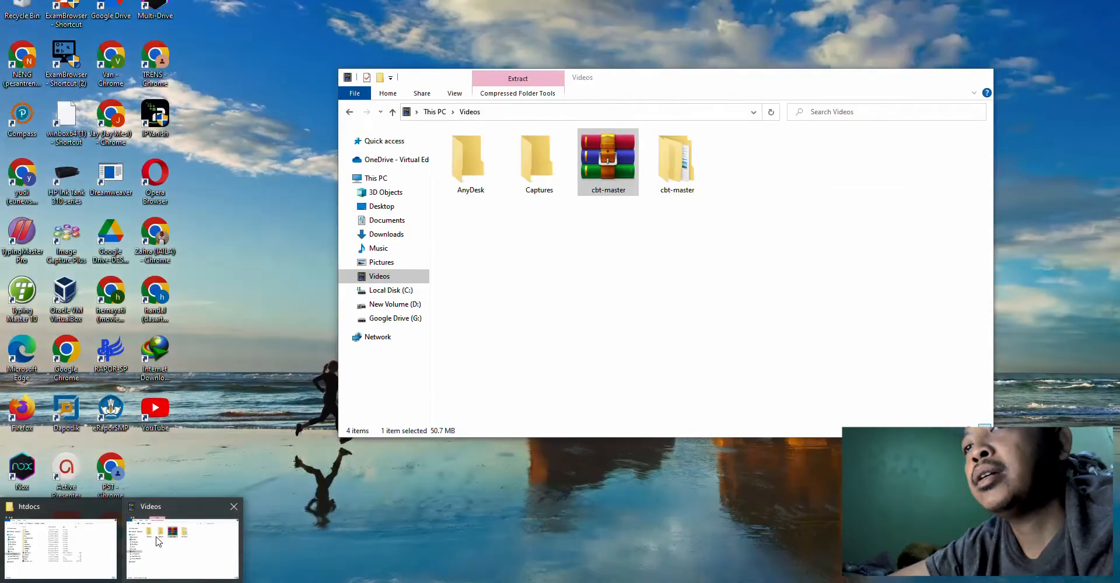
- Open Videos > cbt-master > cbt-master and select all 25 project files
{"action": "left_click", "coordinate": [181, 528]}
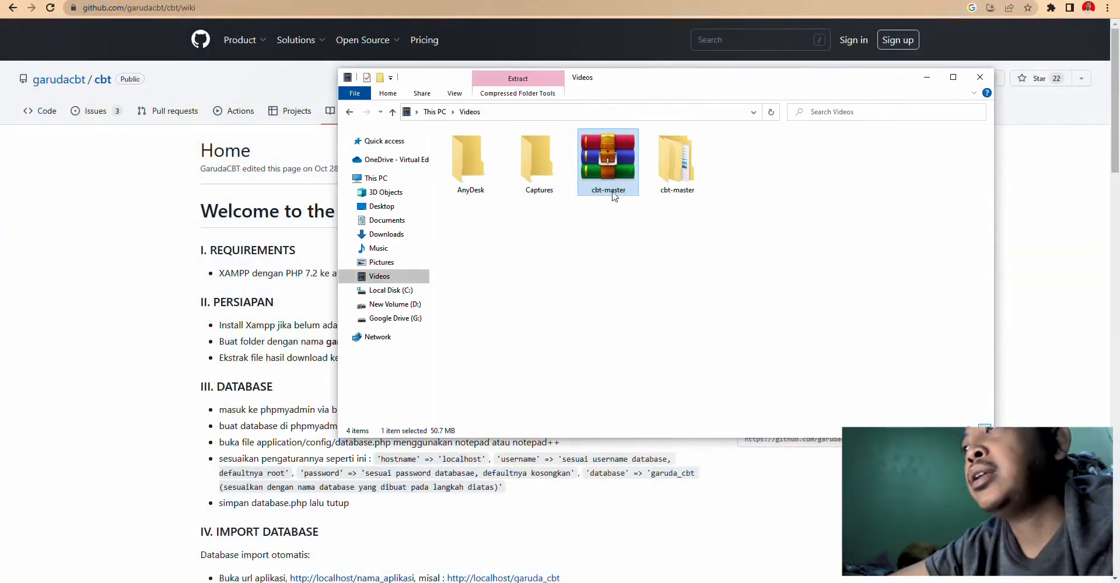
{"action": "left_click", "coordinate": [676, 174]}
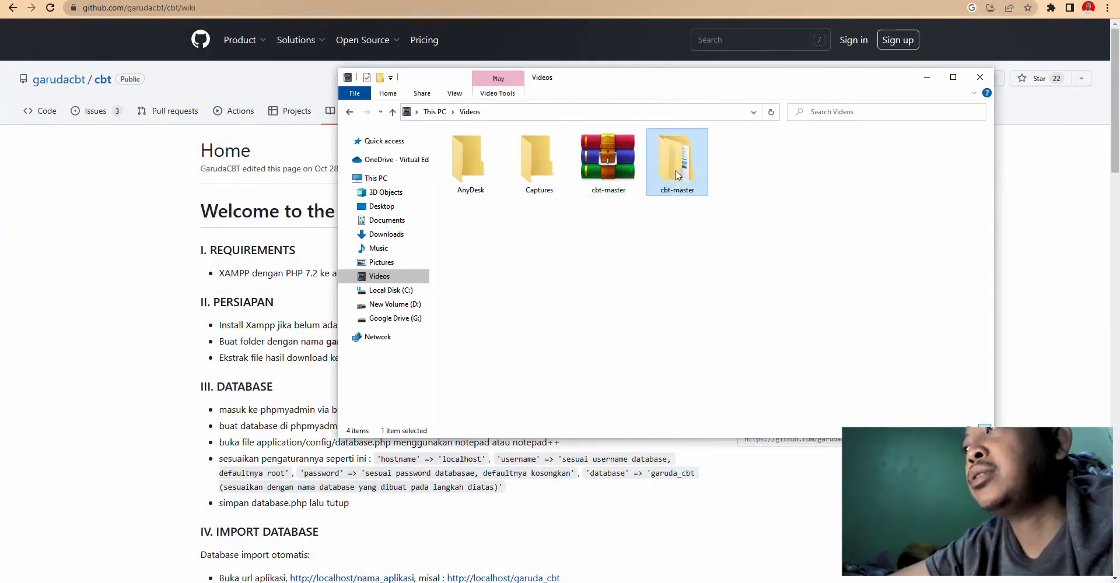
{"action": "double_click", "coordinate": [677, 174]}
{"action": "double_click", "coordinate": [466, 166]}
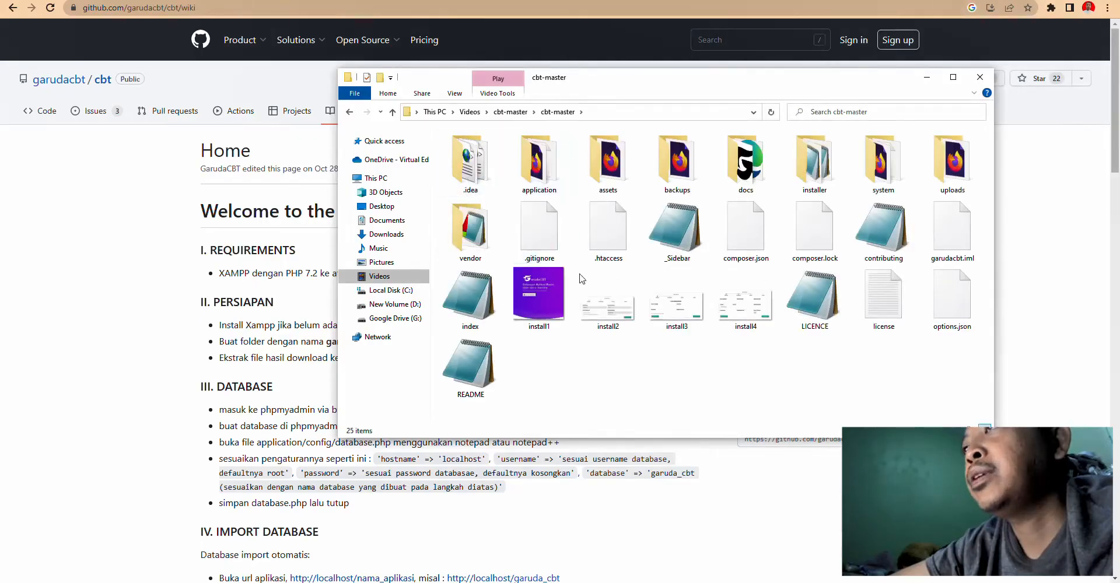
{"action": "left_click", "coordinate": [523, 283]}
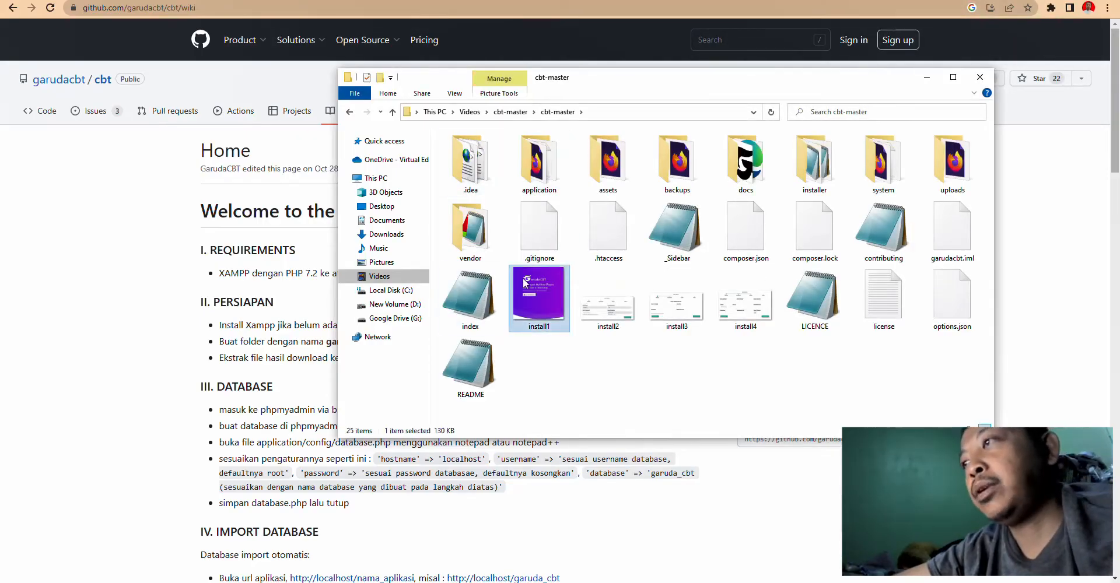
{"action": "key", "text": "ctrl+a"}
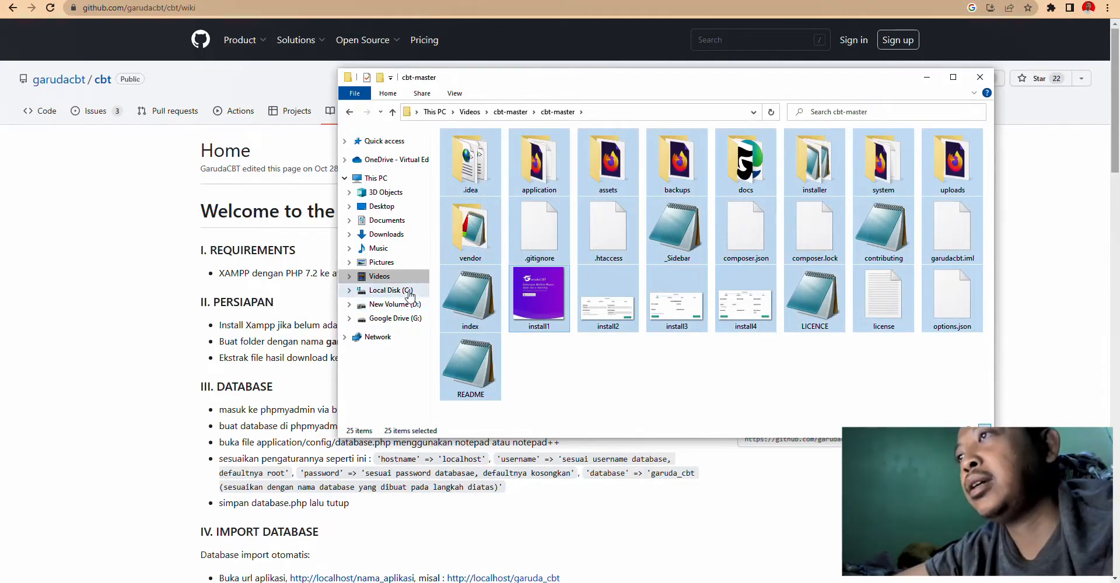
- Browse to C:\xampp\htdocs, briefly checking the XAMPP Control Panel on the way
{"action": "left_click", "coordinate": [390, 290]}
{"action": "left_click", "coordinate": [469, 393]}
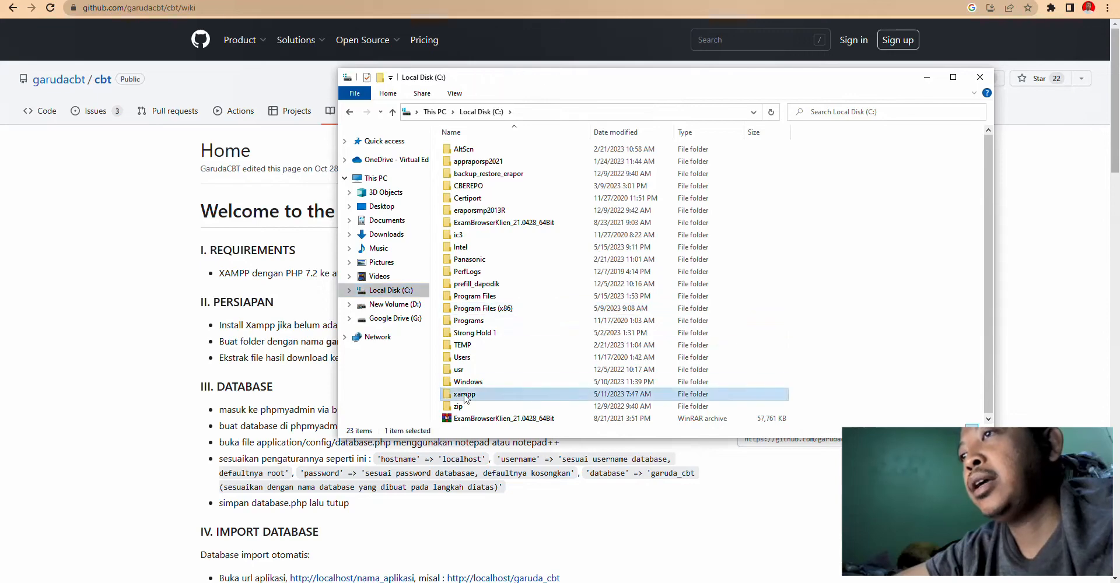
{"action": "left_click", "coordinate": [396, 582]}
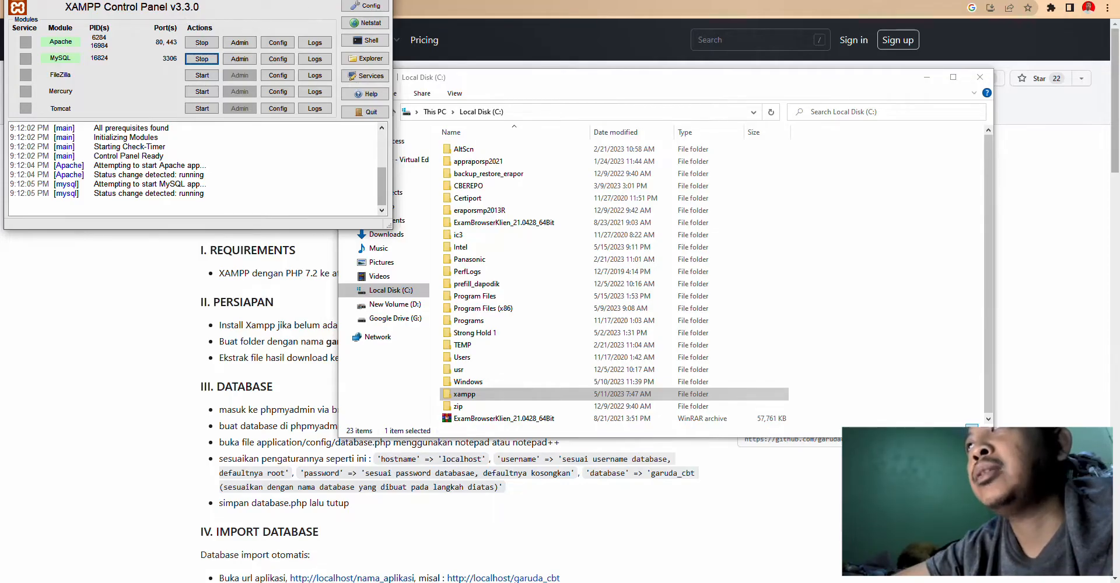
{"action": "left_click", "coordinate": [325, 0]}
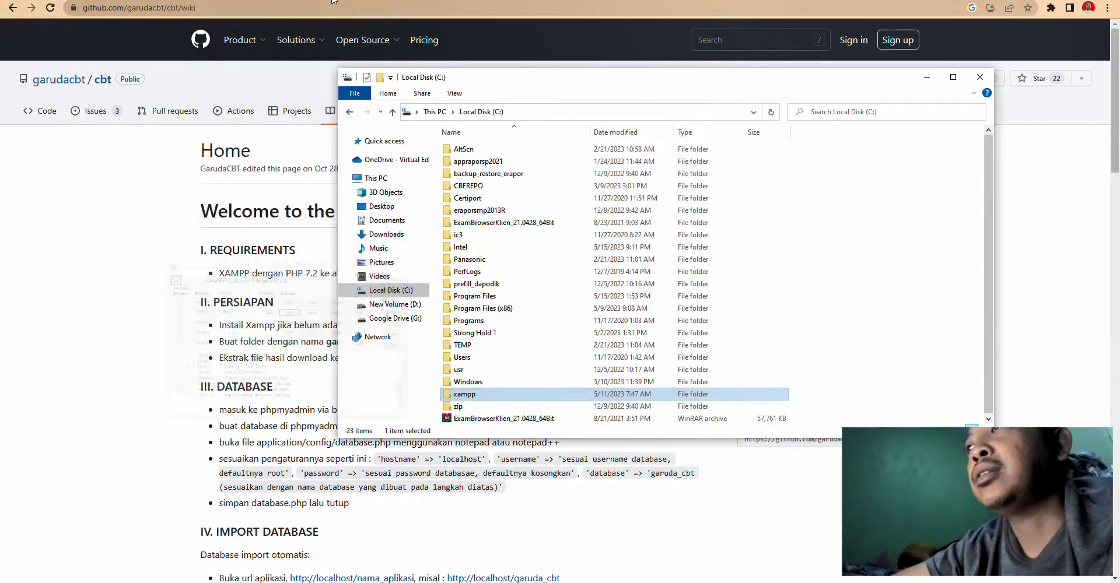
{"action": "double_click", "coordinate": [480, 397]}
{"action": "double_click", "coordinate": [479, 210]}
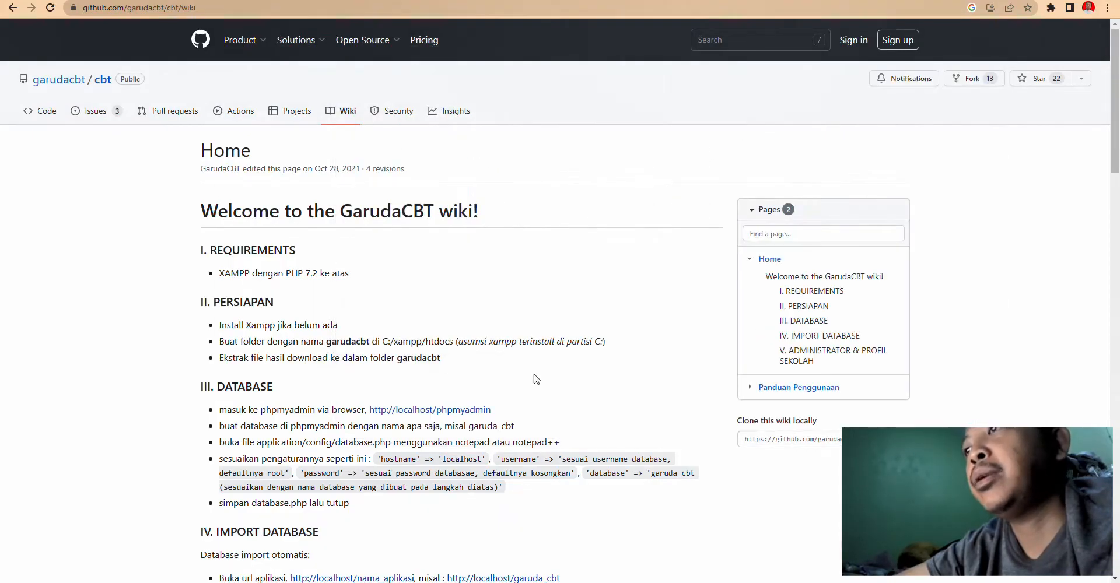
{"action": "scroll", "coordinate": [554, 385], "scroll_direction": "down", "scroll_amount": 2}
{"action": "scroll", "coordinate": [534, 431], "scroll_direction": "down", "scroll_amount": 1}
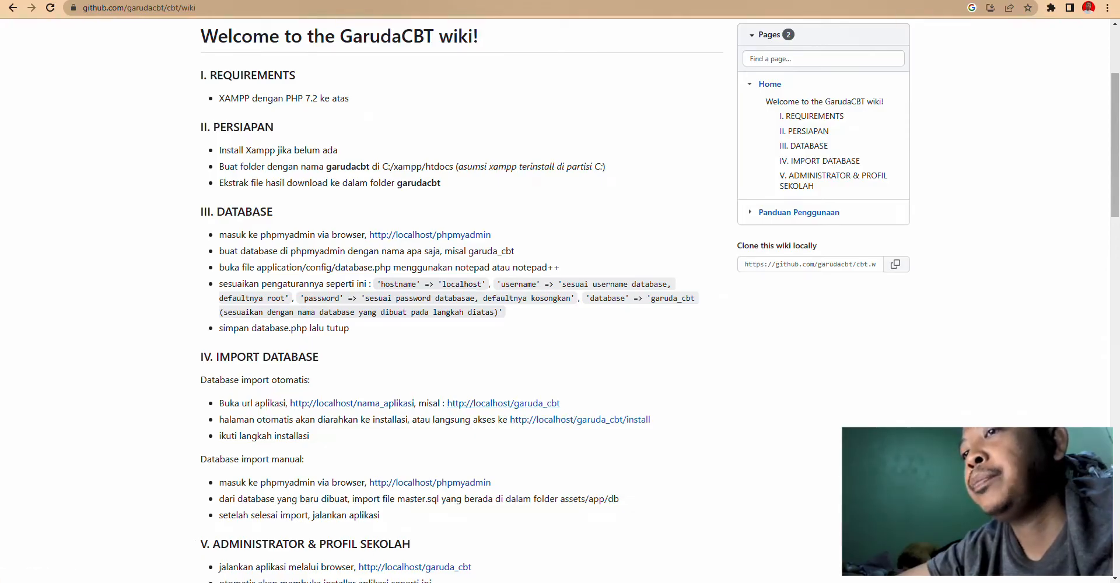
- Create a garuda_cbt folder in htdocs and paste the cbt-master project files into it
{"action": "left_click", "coordinate": [190, 546]}
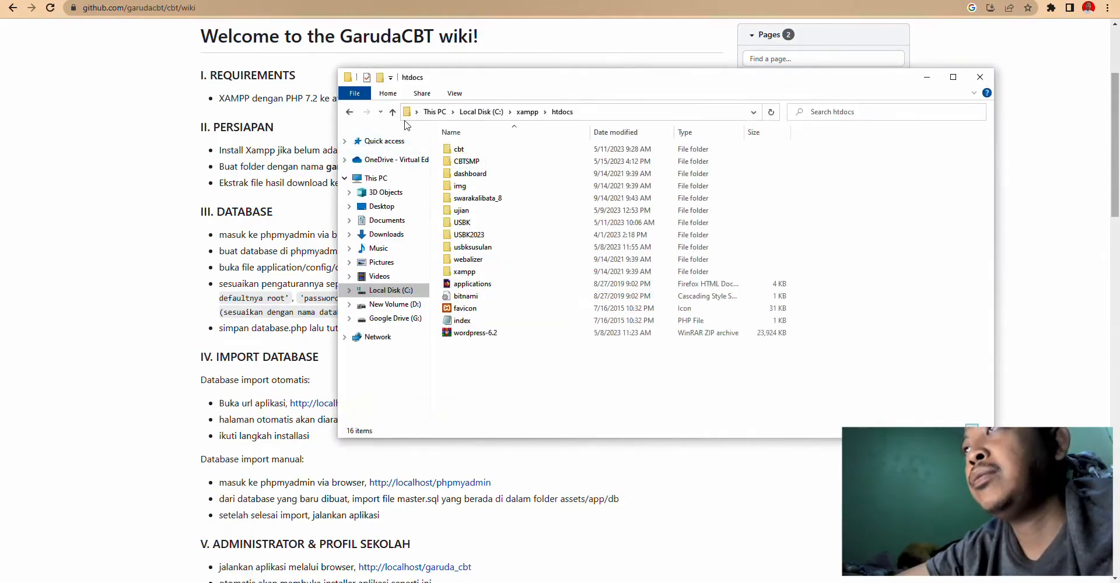
{"action": "right_click", "coordinate": [555, 385]}
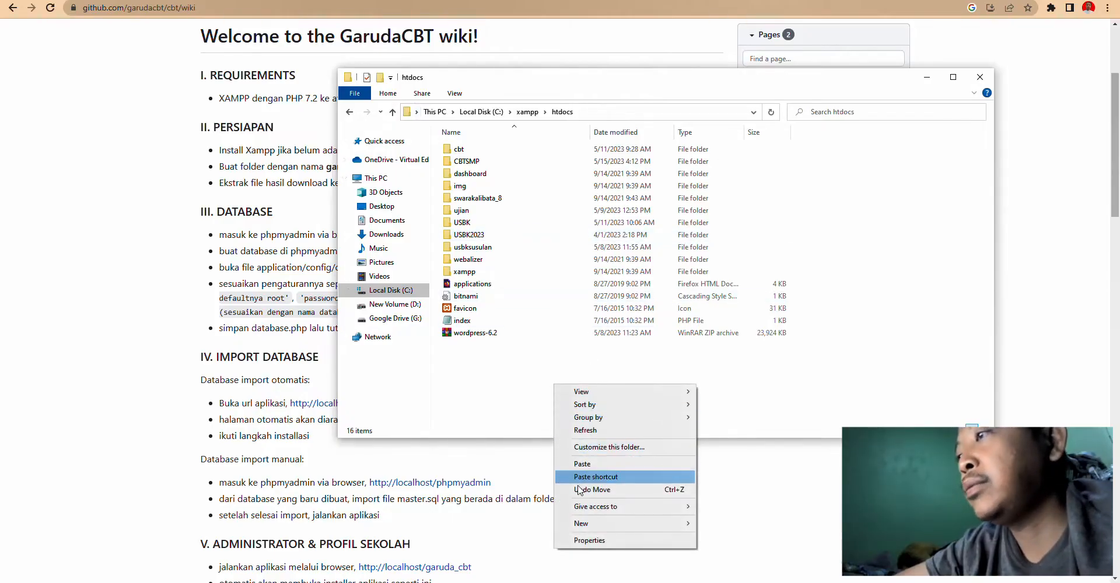
{"action": "mouse_move", "coordinate": [583, 524]}
{"action": "left_click", "coordinate": [723, 364]}
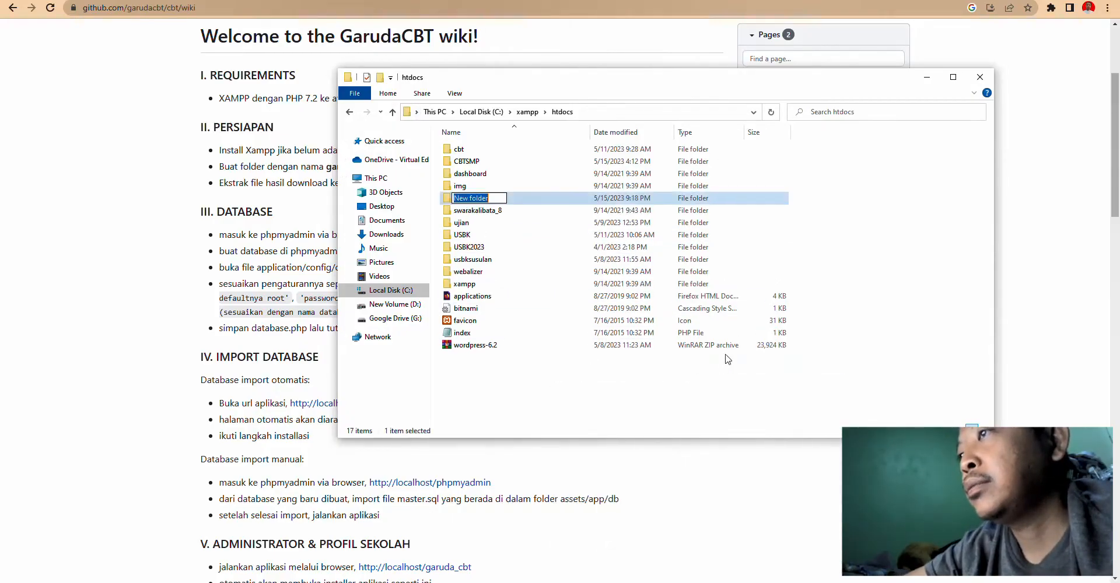
{"action": "type", "text": "ga"}
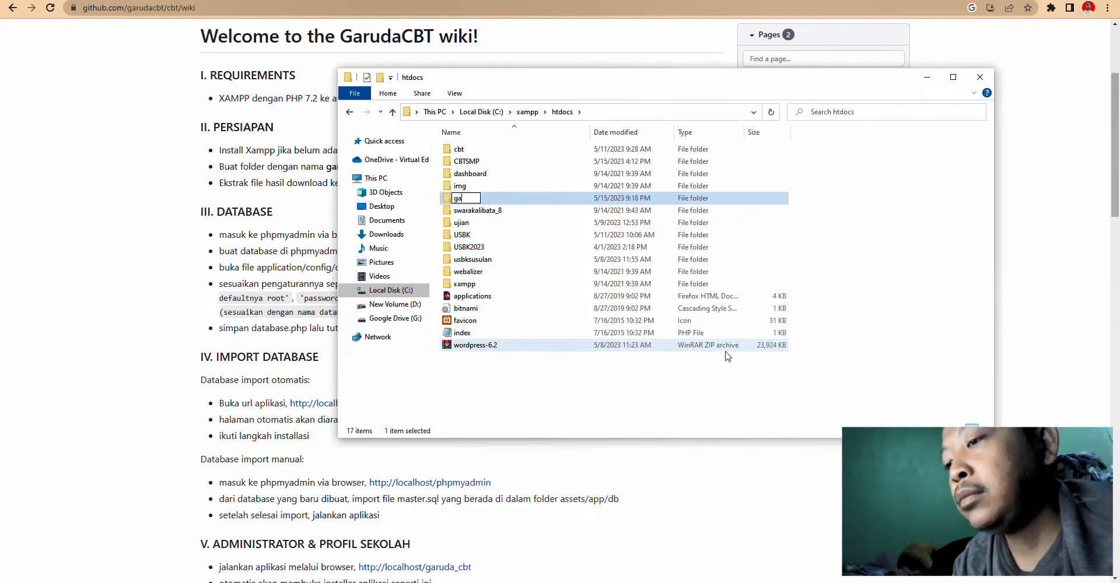
{"action": "type", "text": "ruda_c"}
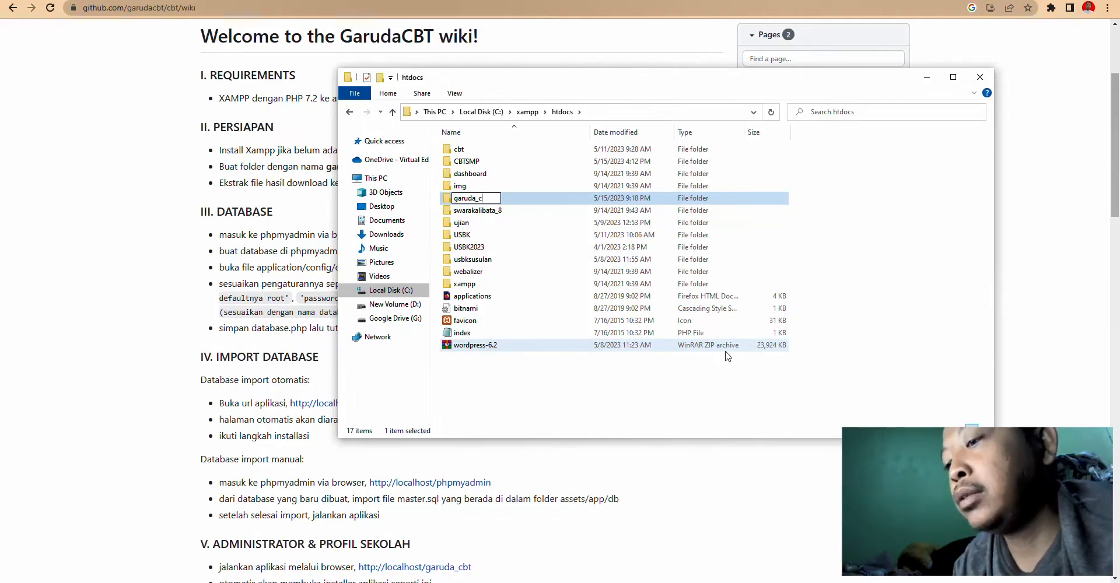
{"action": "type", "text": "bt"}
{"action": "key", "text": "Return"}
{"action": "key", "text": "Return"}
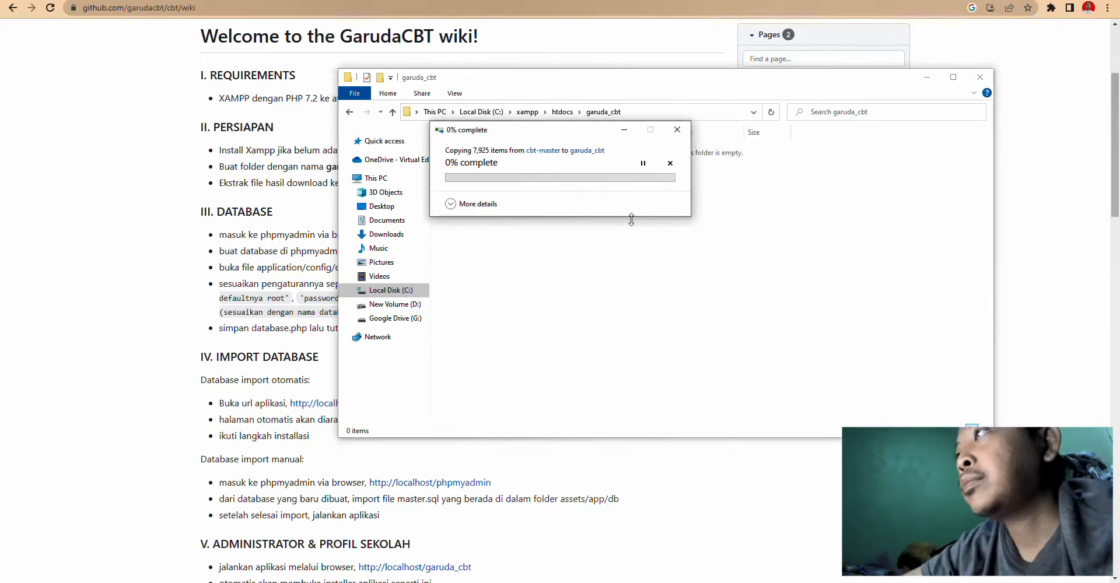
{"action": "key", "text": "ctrl+v"}
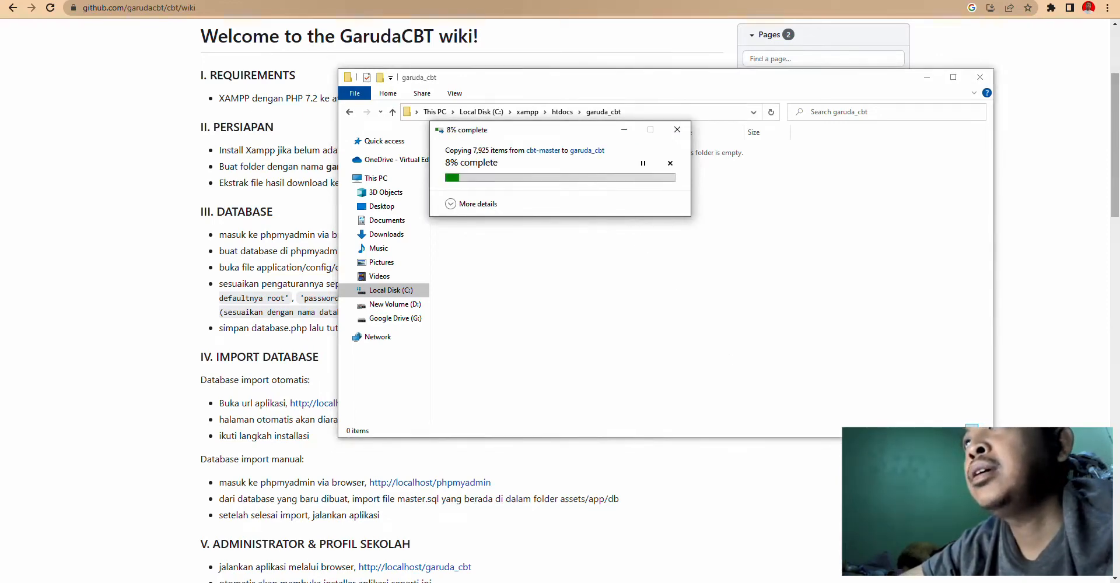
{"action": "left_click", "coordinate": [378, 0]}
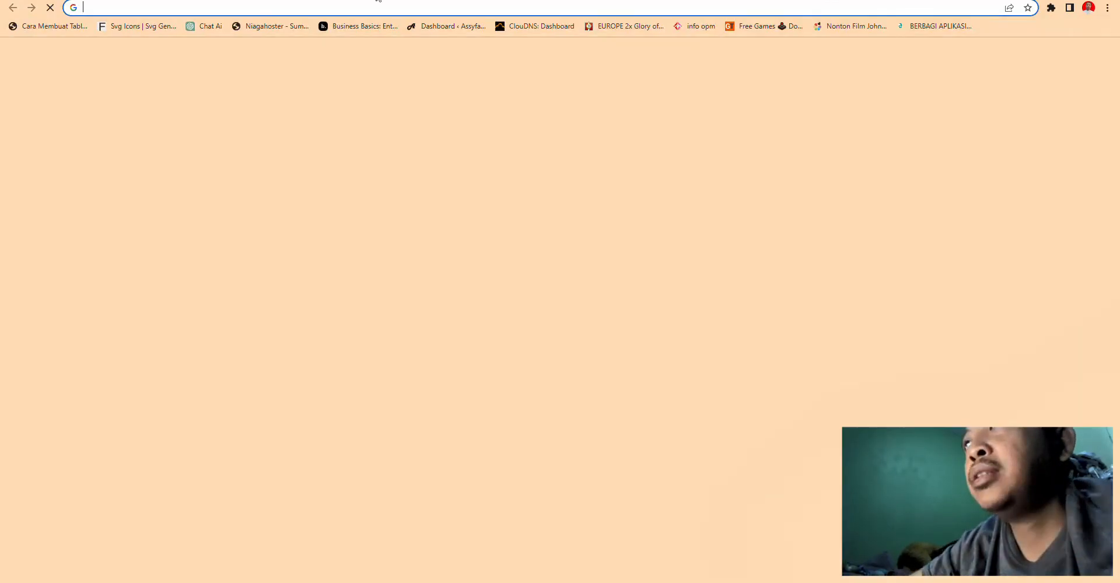
- Load the localhost XAMPP dashboard and open phpMyAdmin
{"action": "type", "text": "loc"}
{"action": "key", "text": "Return"}
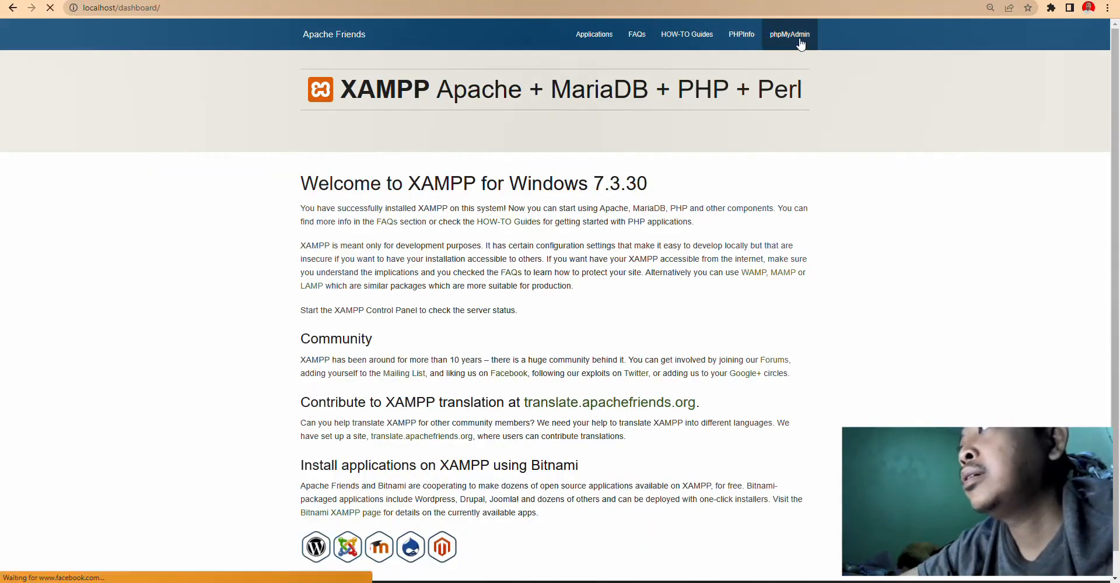
{"action": "left_click", "coordinate": [790, 33]}
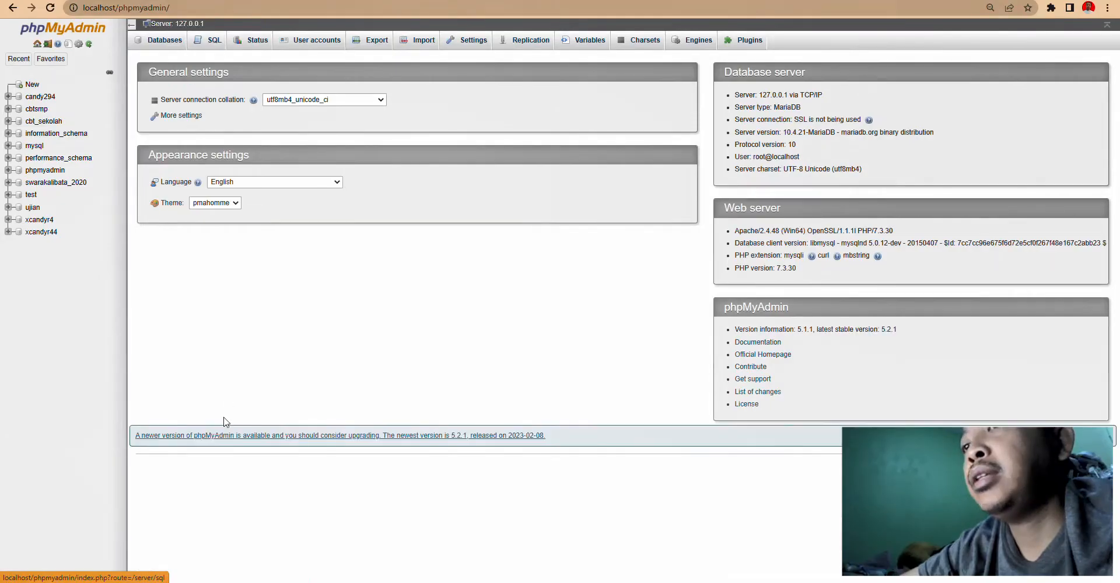
- Copy the name garuda_cbt from the wiki and create that database in phpMyAdmin
{"action": "left_click", "coordinate": [198, 0]}
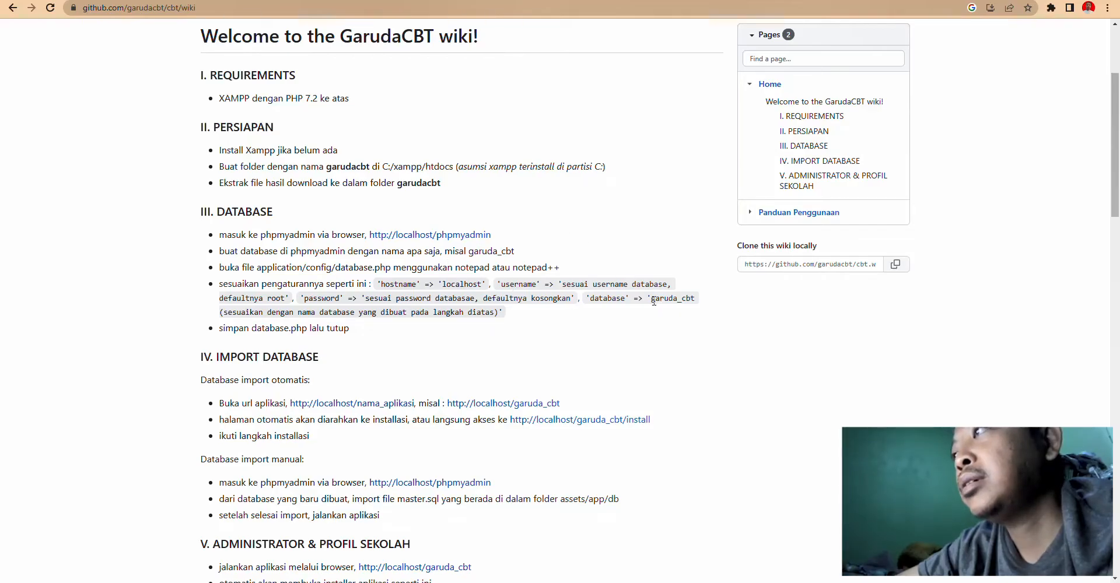
{"action": "left_click_drag", "start_coordinate": [653, 299], "coordinate": [695, 308]}
{"action": "key", "text": "ctrl+c"}
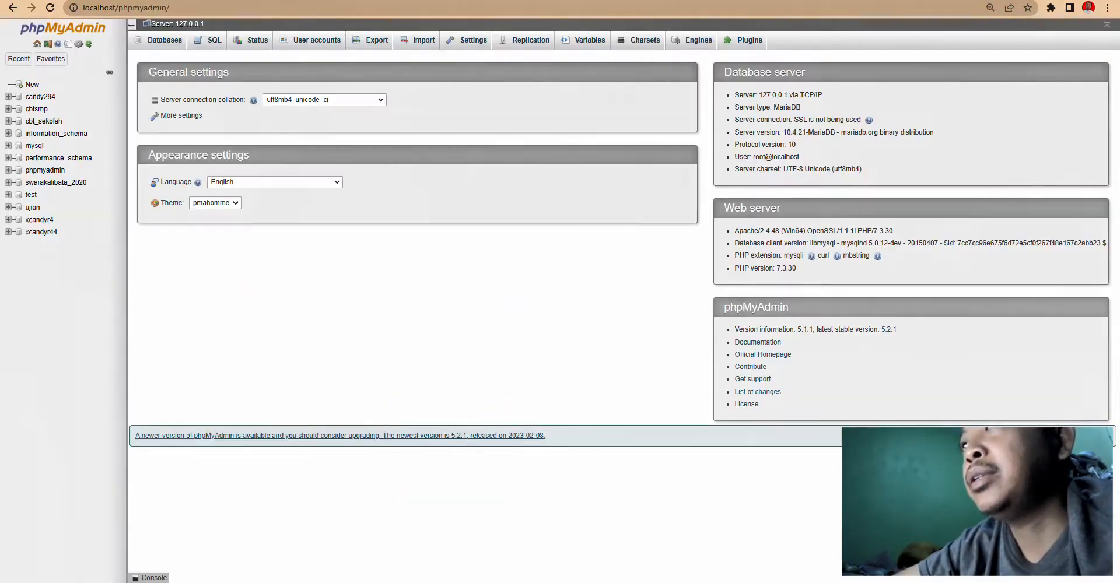
{"action": "key", "text": "alt+Tab"}
{"action": "left_click", "coordinate": [158, 43]}
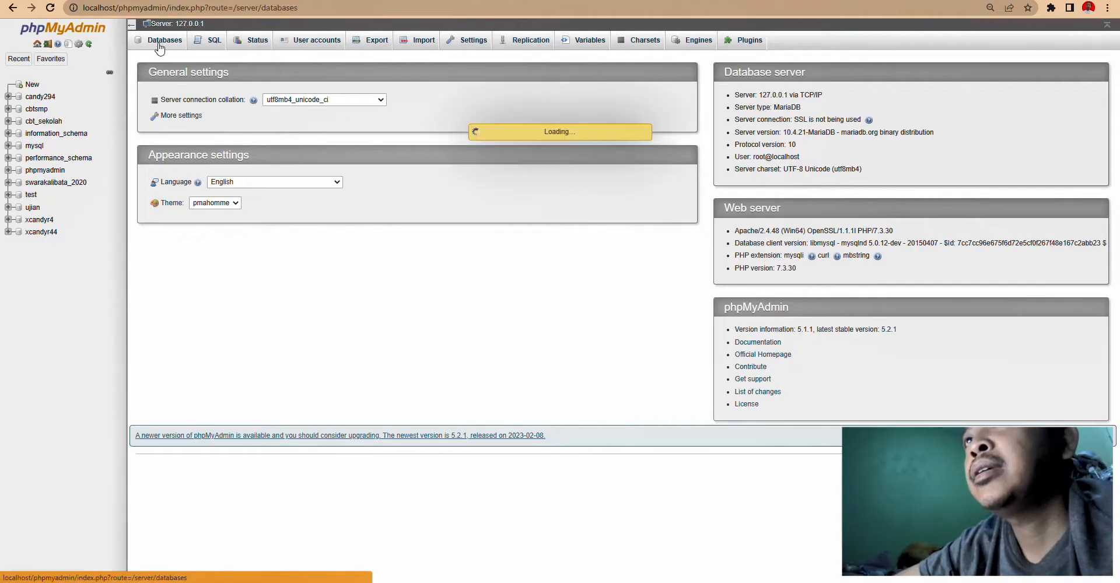
{"action": "left_click", "coordinate": [199, 109]}
{"action": "key", "text": "ctrl+v"}
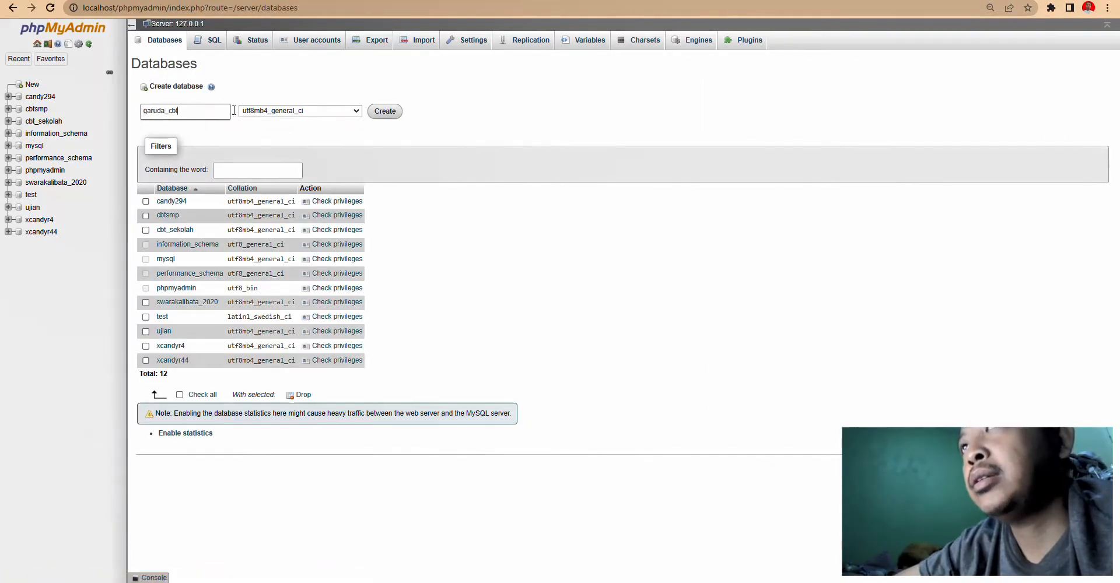
{"action": "left_click", "coordinate": [382, 114]}
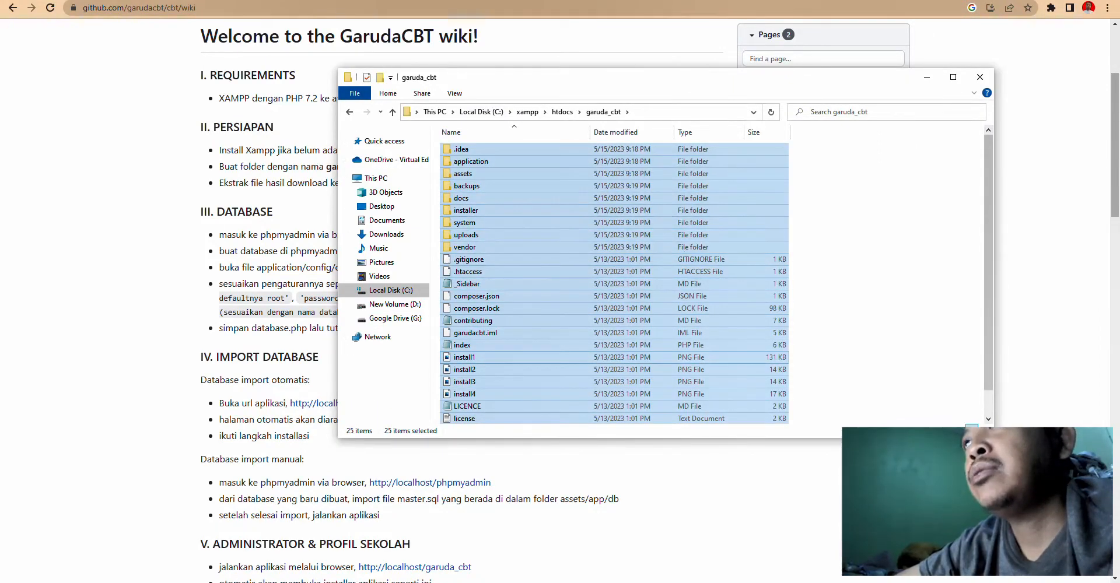
- Check the wiki's next setup instructions, then return to phpMyAdmin
{"action": "left_click", "coordinate": [201, 3]}
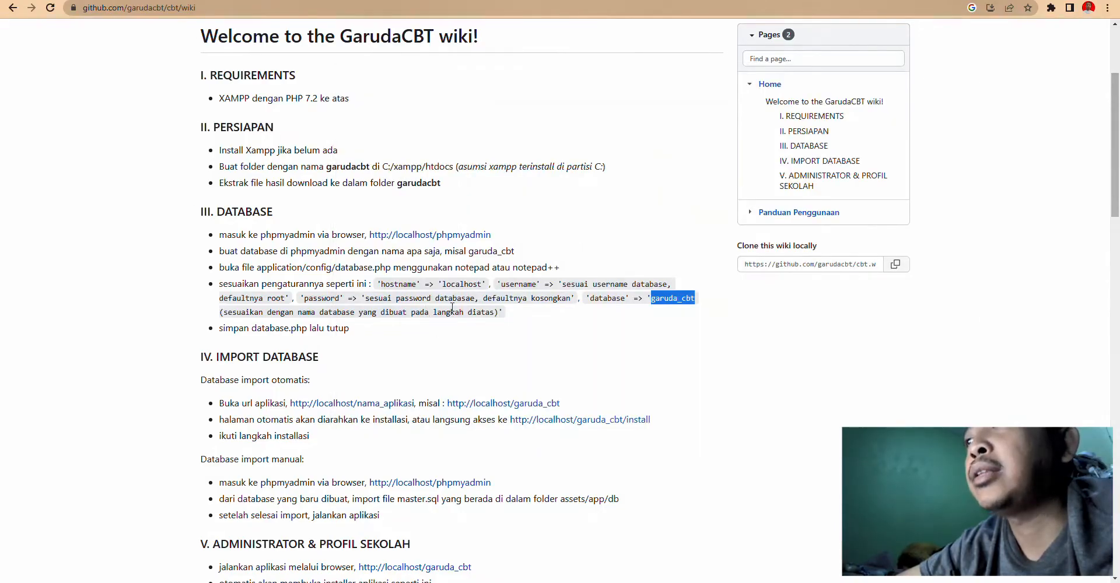
{"action": "scroll", "coordinate": [455, 366], "scroll_direction": "down", "scroll_amount": 1}
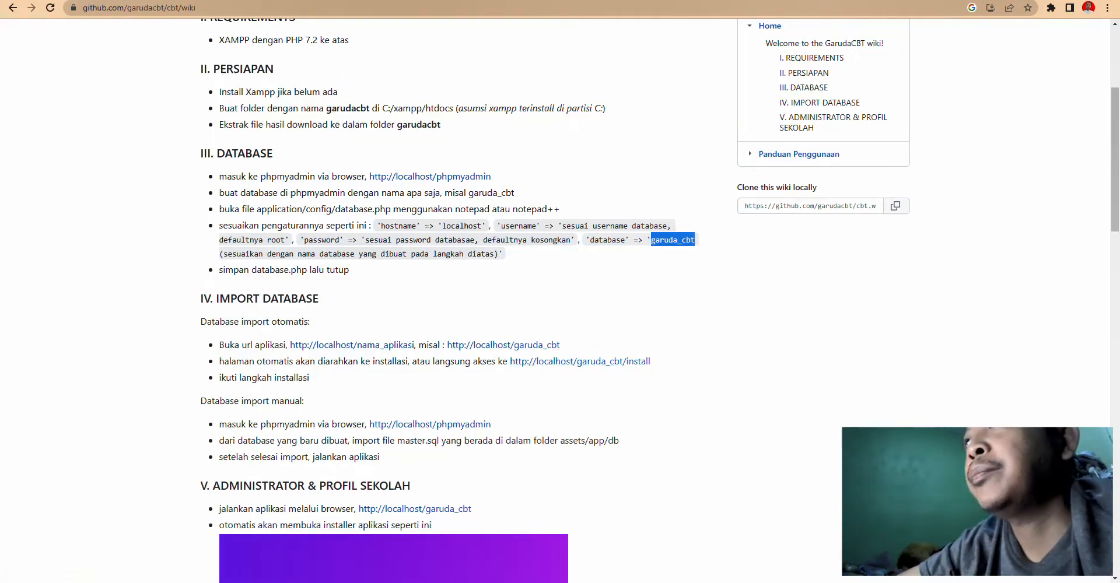
{"action": "left_click", "coordinate": [264, 0]}
{"action": "left_click", "coordinate": [329, 6]}
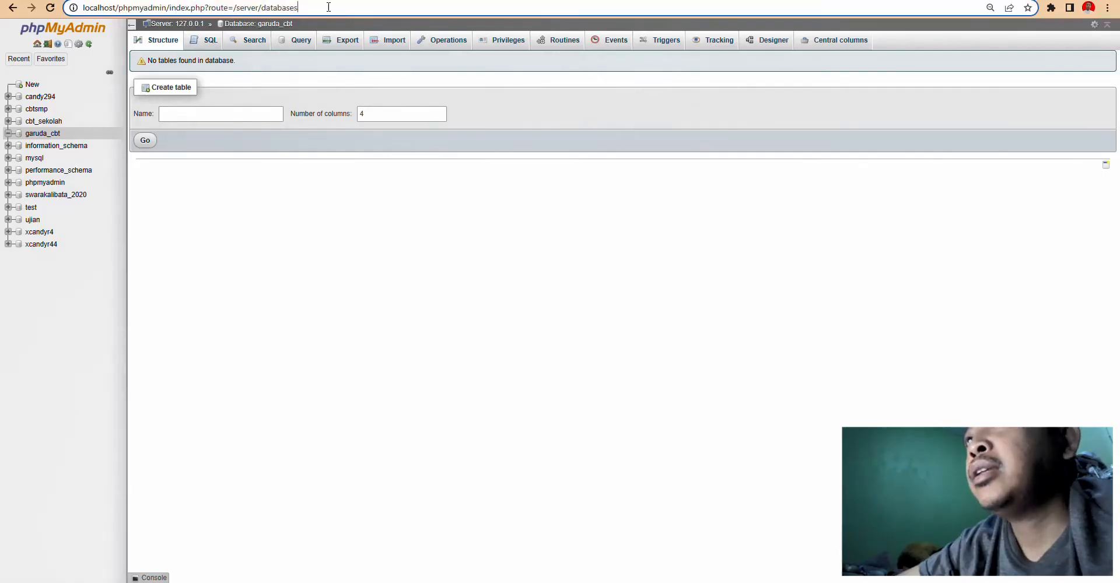
- Load localhost/garuda_cbt in a new tab and look over the installer's database form
{"action": "key", "text": "ctrl+t"}
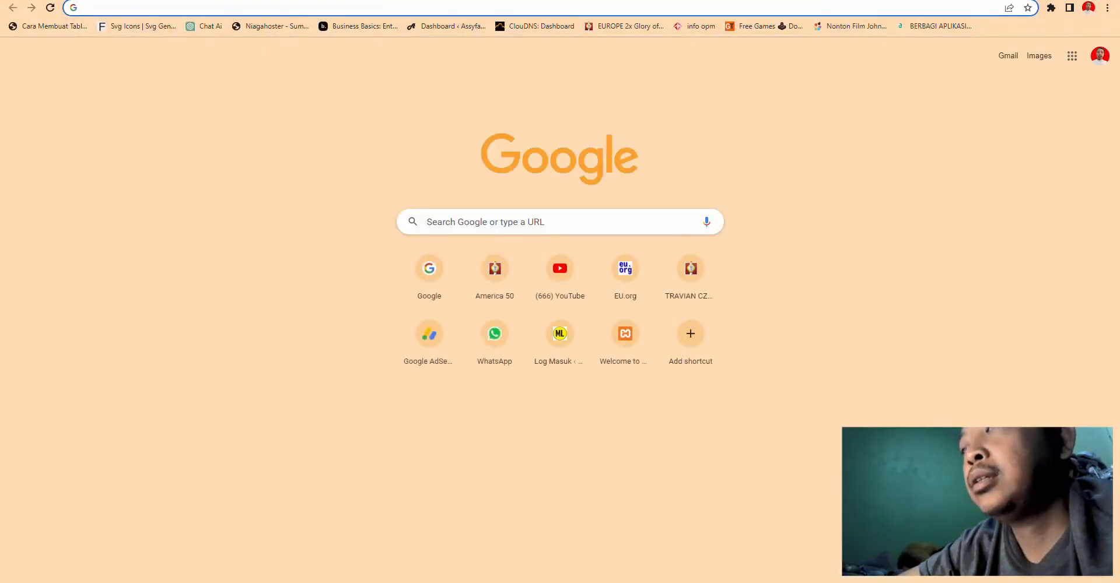
{"action": "type", "text": "lo"}
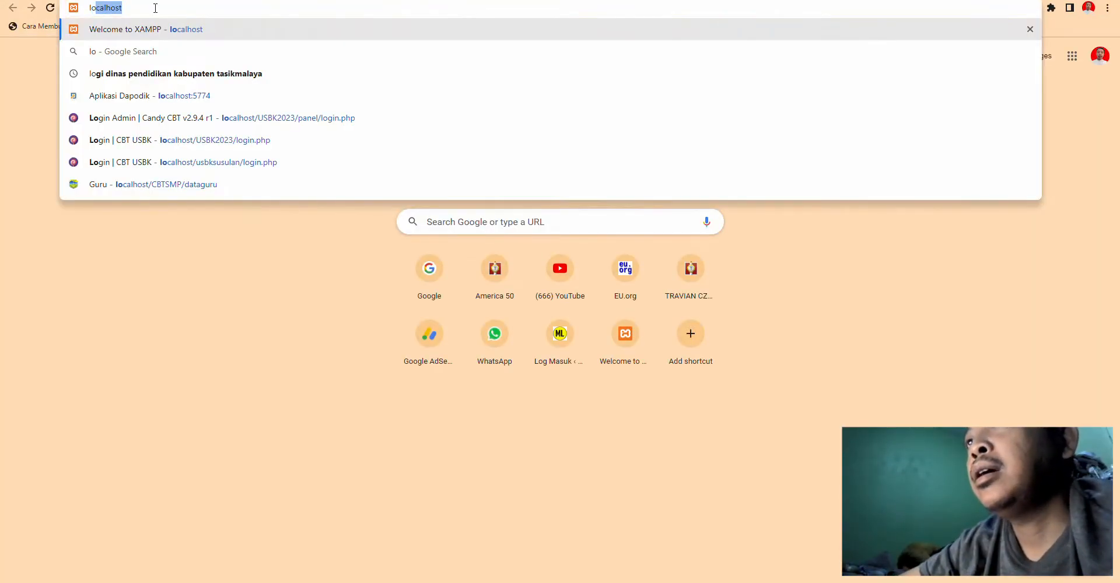
{"action": "type", "text": "calhost/"}
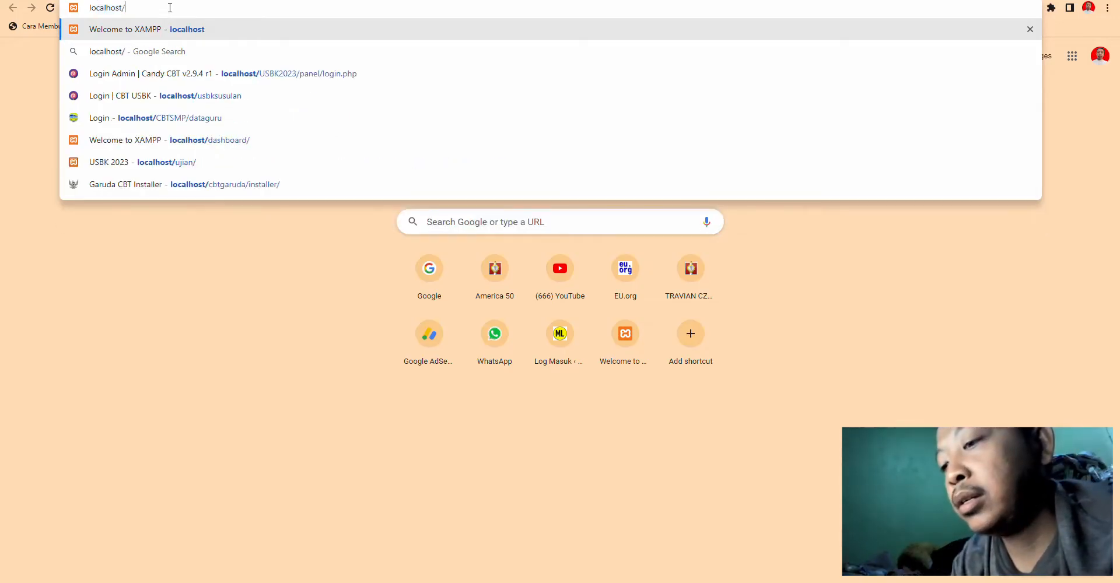
{"action": "type", "text": "garuda"}
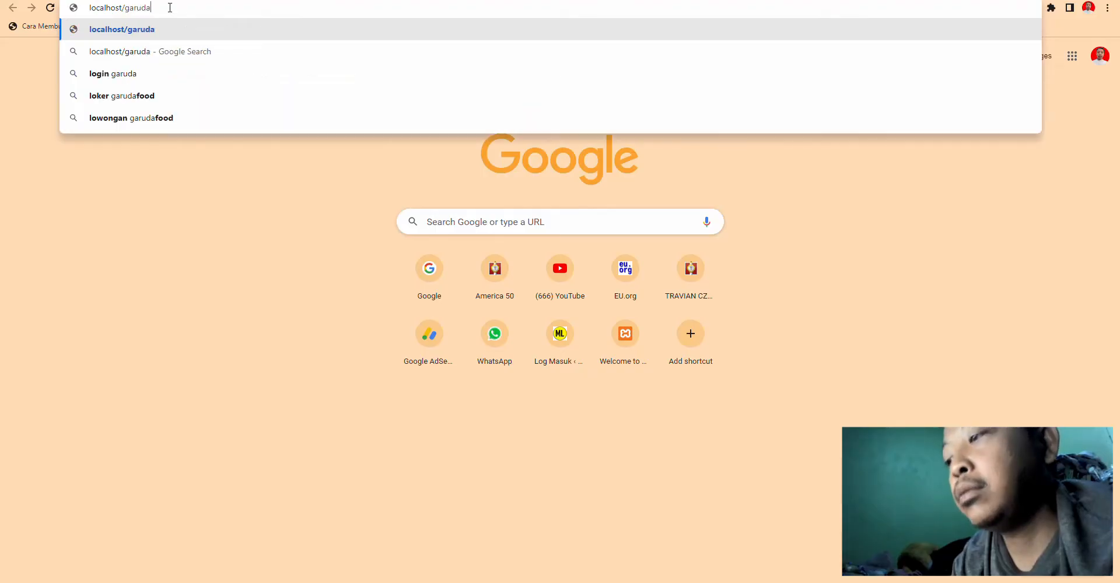
{"action": "type", "text": "_cbt"}
{"action": "key", "text": "Return"}
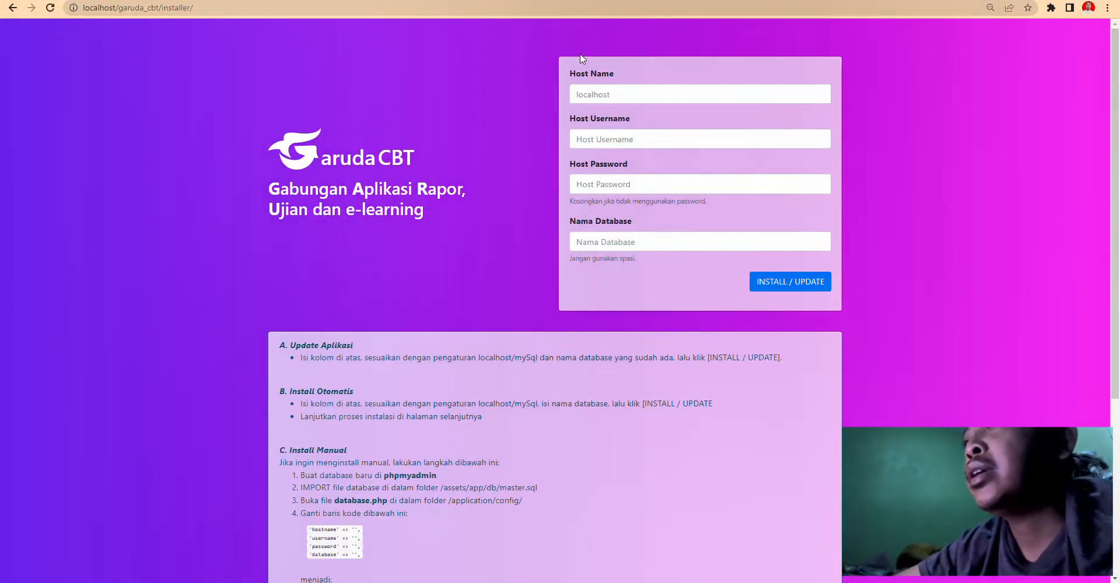
{"action": "scroll", "coordinate": [542, 233], "scroll_direction": "down", "scroll_amount": 5}
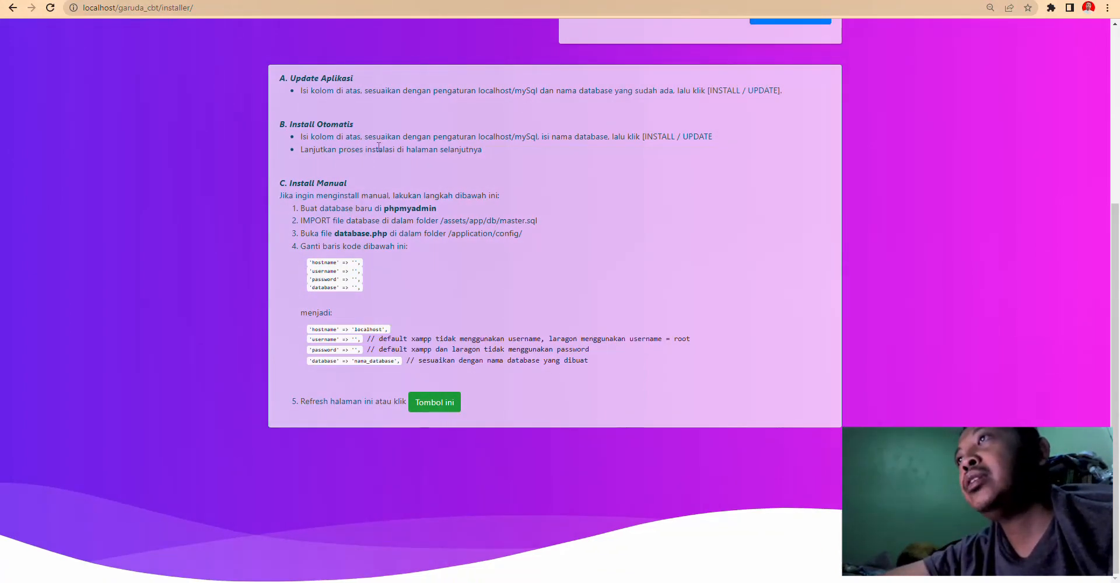
{"action": "scroll", "coordinate": [566, 164], "scroll_direction": "up", "scroll_amount": 3}
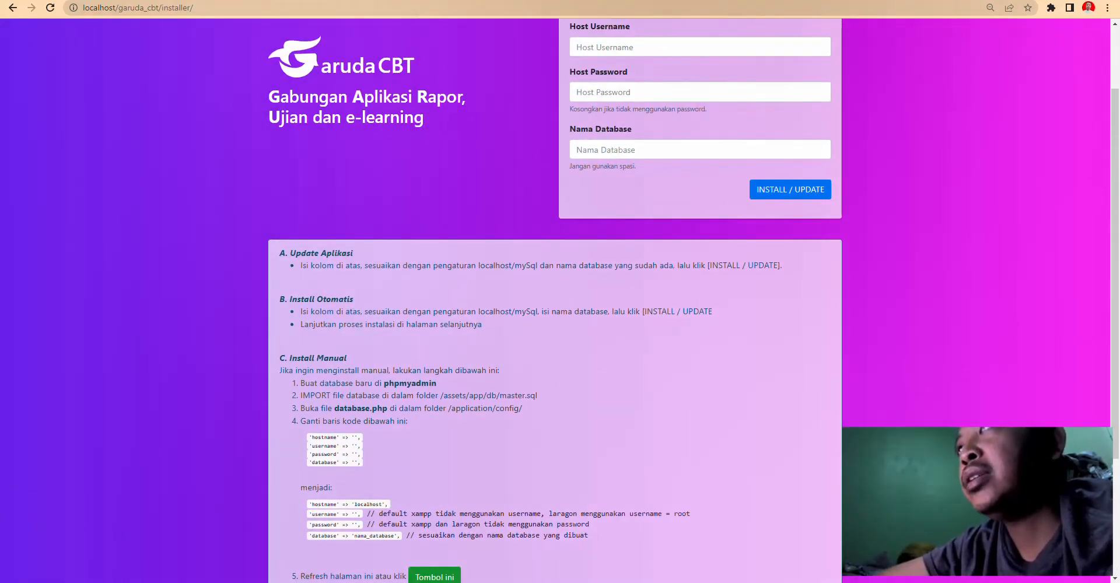
{"action": "key", "text": "ctrl+Tab"}
{"action": "key", "text": "ctrl+Tab"}
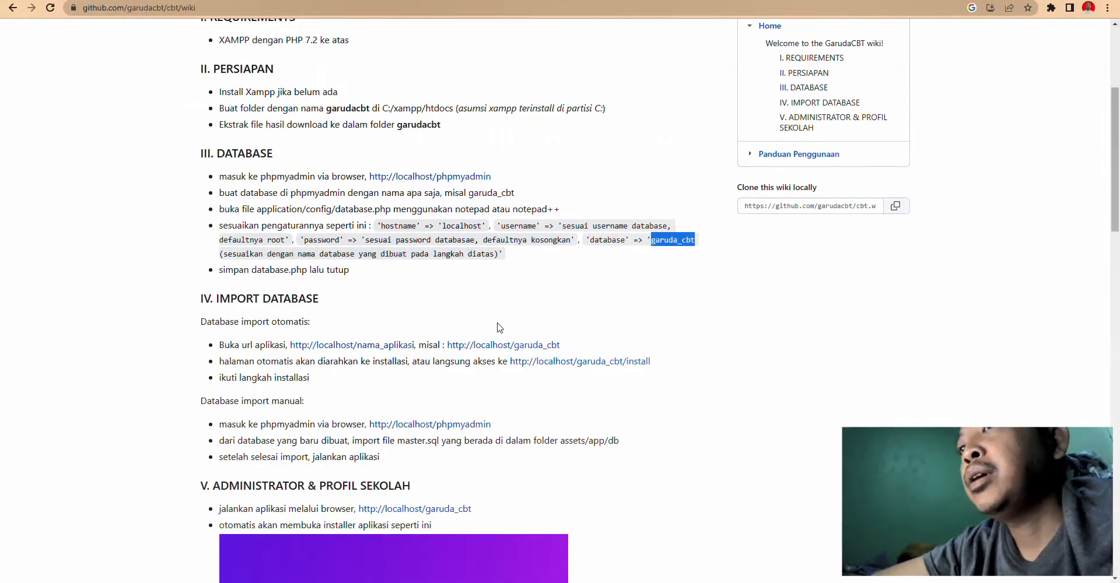
{"action": "scroll", "coordinate": [508, 342], "scroll_direction": "down", "scroll_amount": 10}
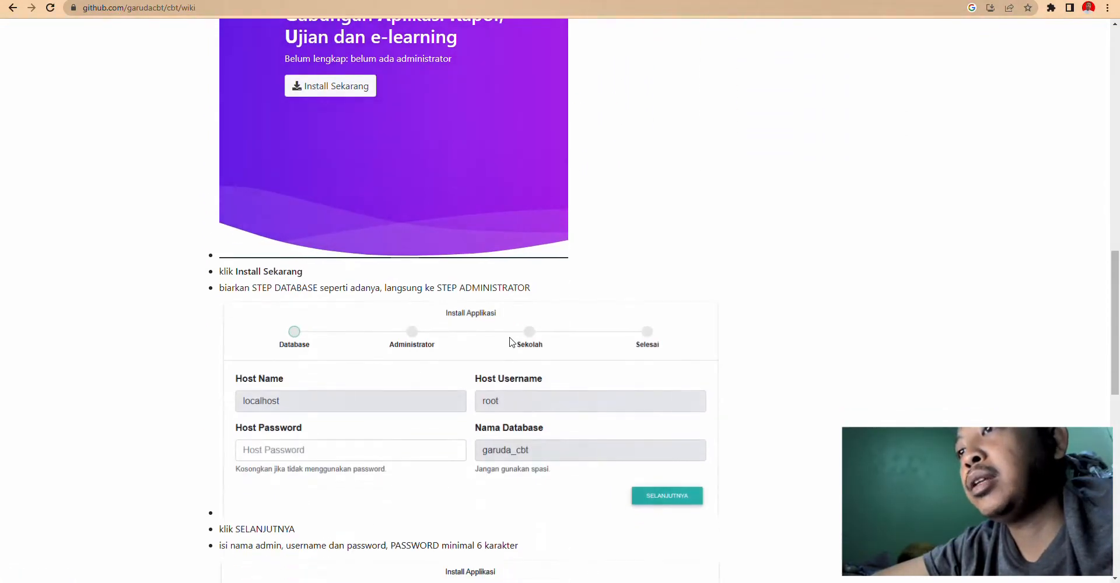
{"action": "scroll", "coordinate": [510, 341], "scroll_direction": "down", "scroll_amount": 5}
{"action": "scroll", "coordinate": [509, 340], "scroll_direction": "up", "scroll_amount": 15}
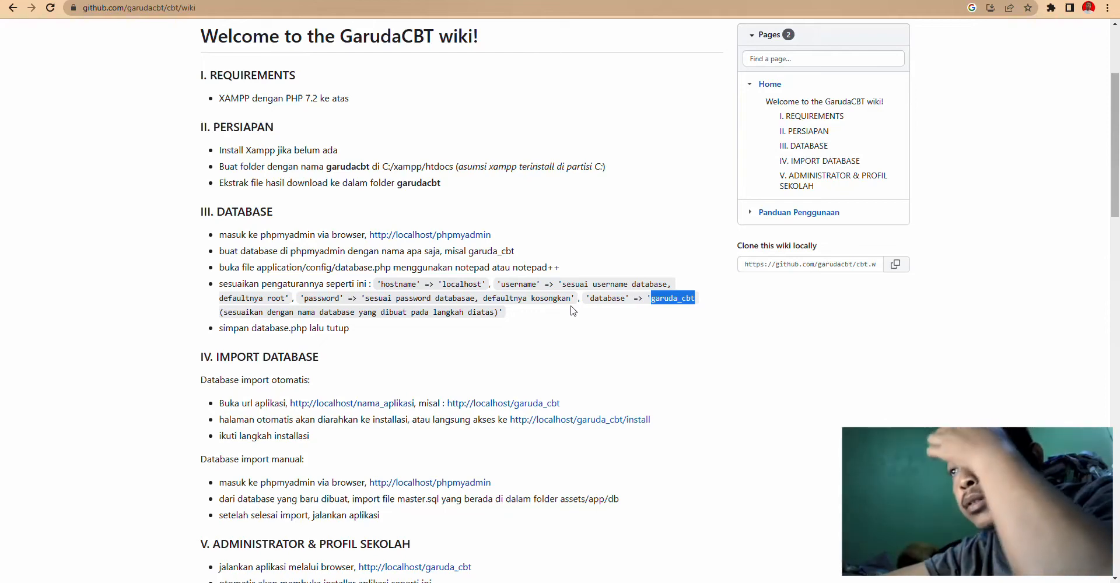
{"action": "left_click", "coordinate": [485, 0]}
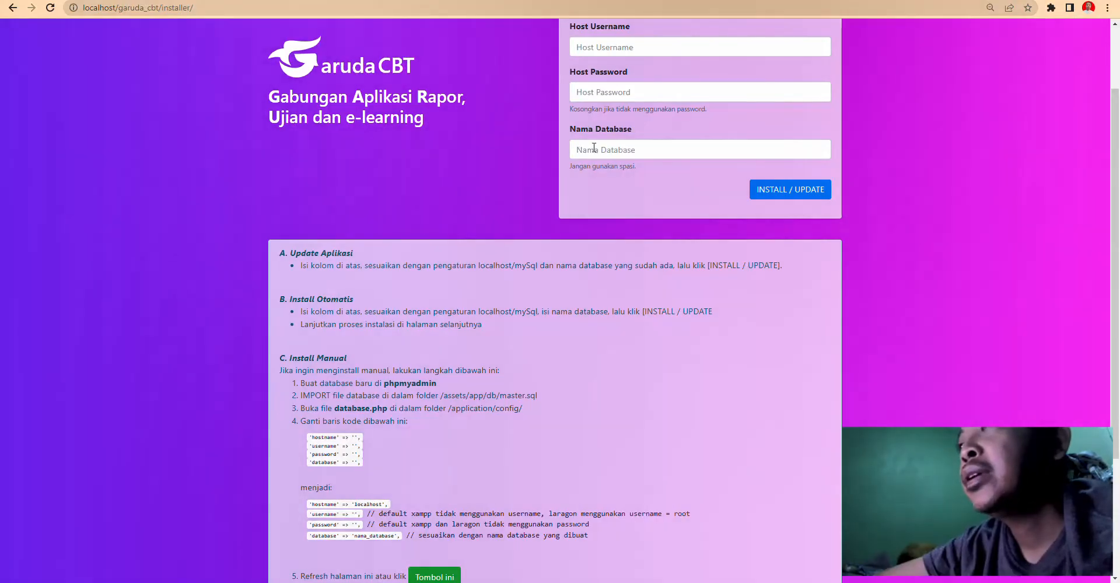
- Enter host localhost and username root, leaving the password empty
{"action": "scroll", "coordinate": [593, 147], "scroll_direction": "up", "scroll_amount": 2}
{"action": "left_click", "coordinate": [597, 95]}
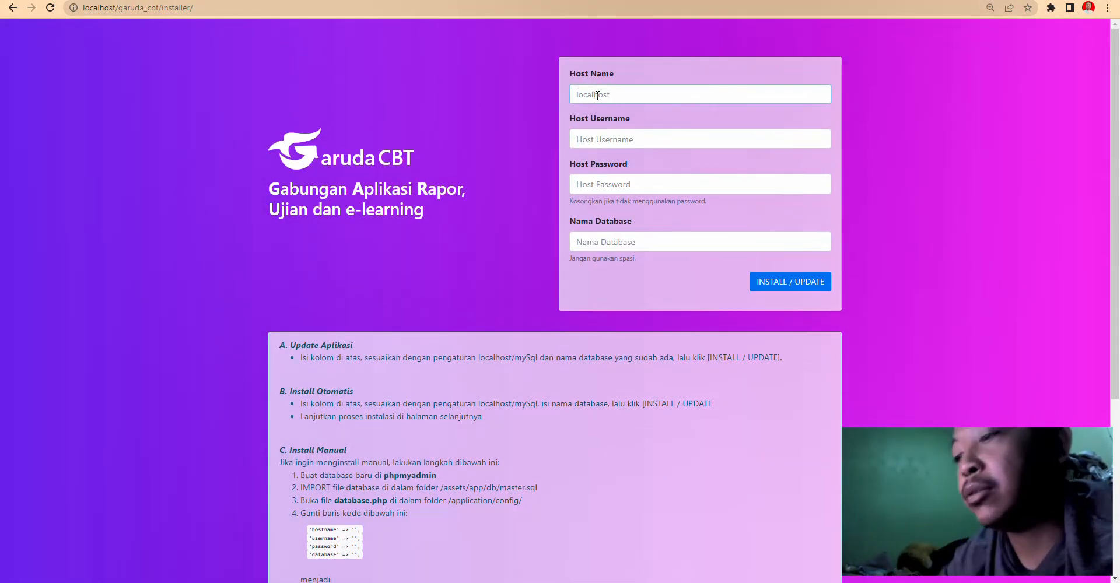
{"action": "type", "text": "localhost"}
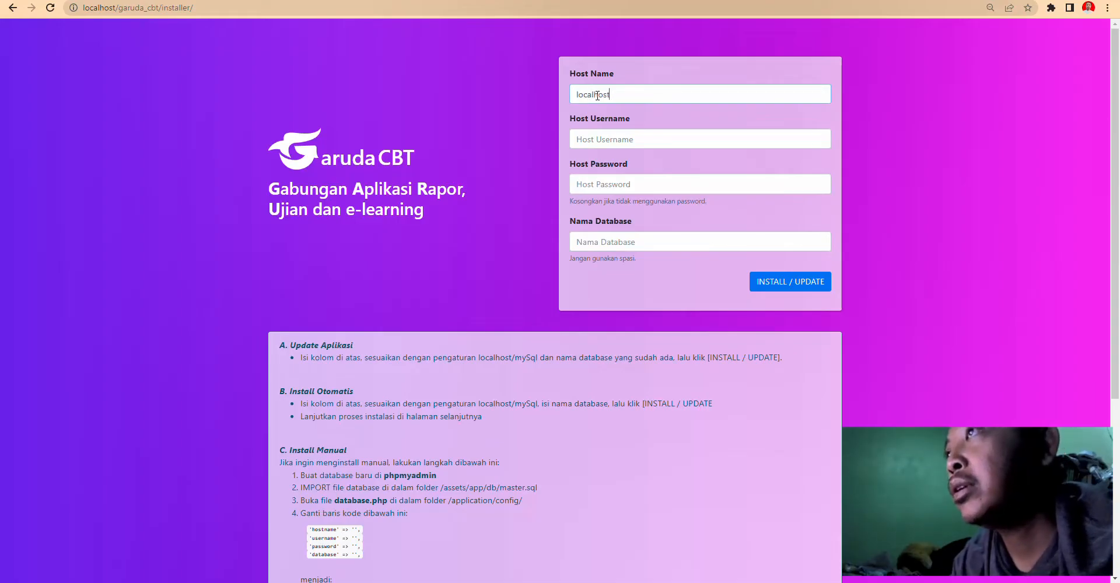
{"action": "key", "text": "Tab"}
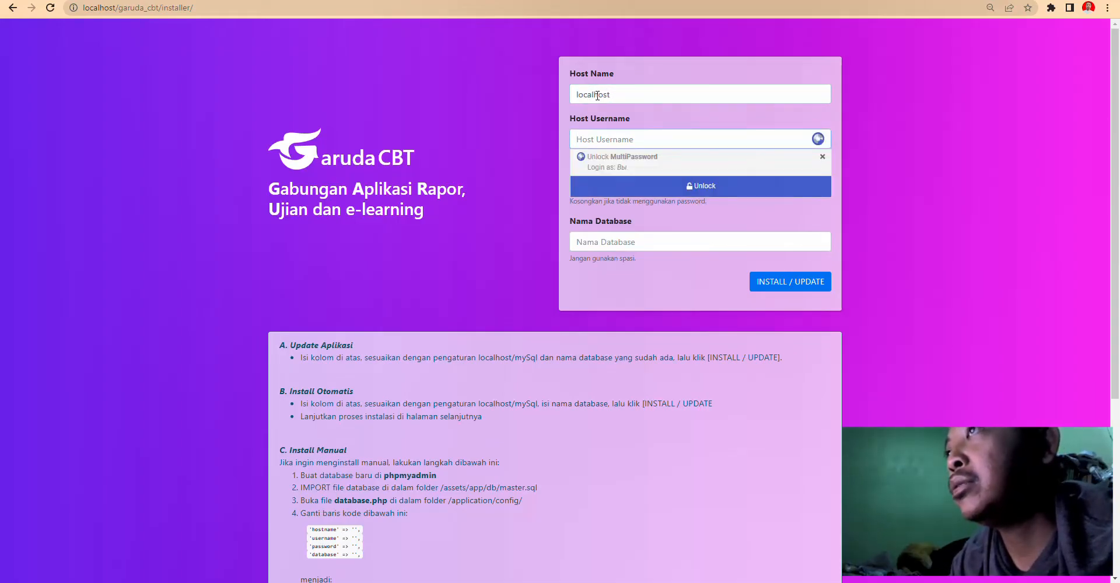
{"action": "type", "text": "root"}
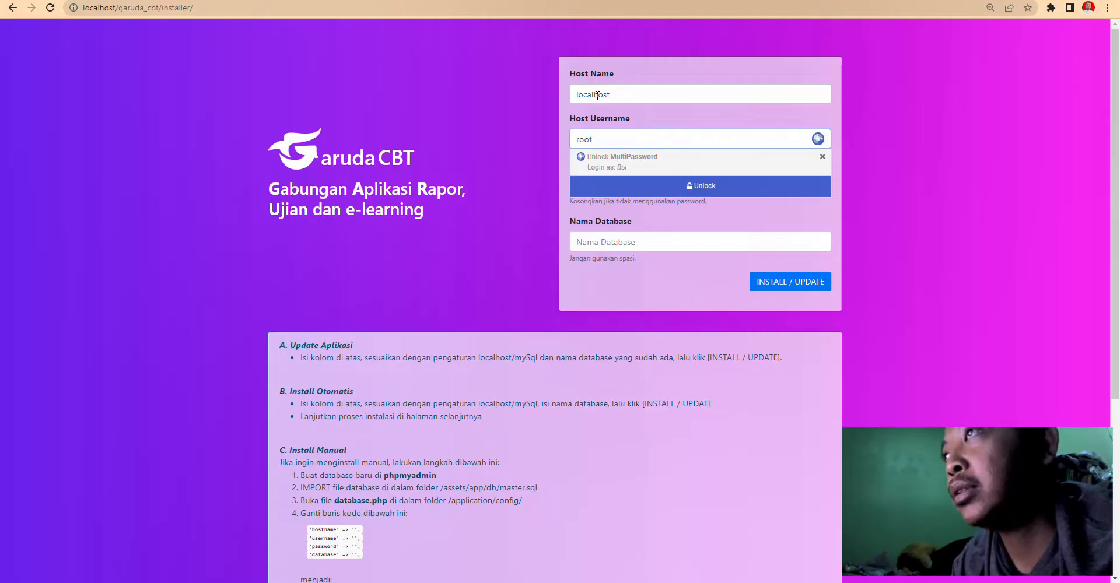
{"action": "key", "text": "Tab"}
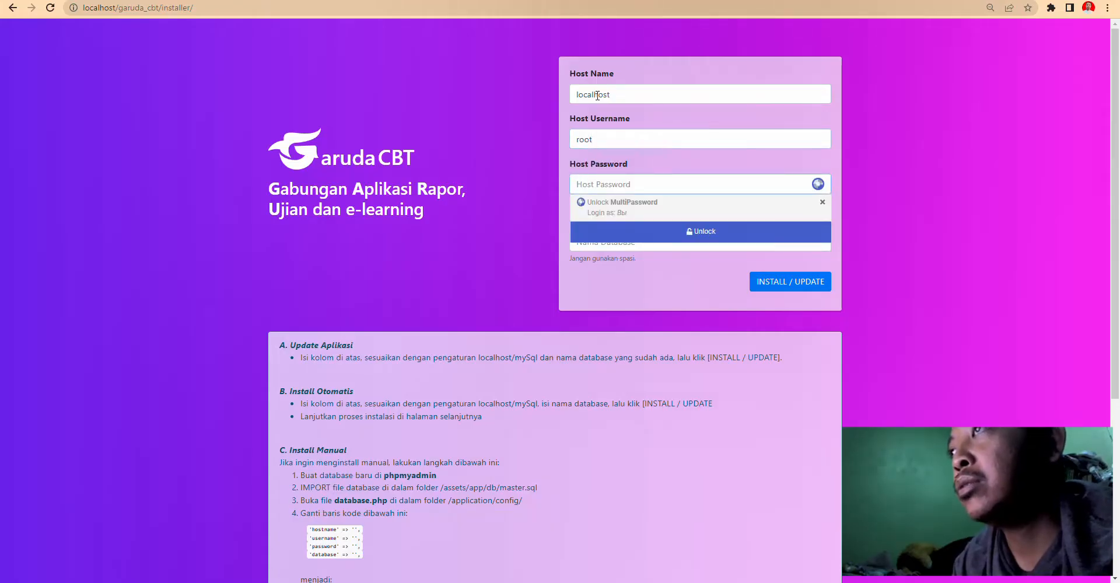
{"action": "key", "text": "Tab"}
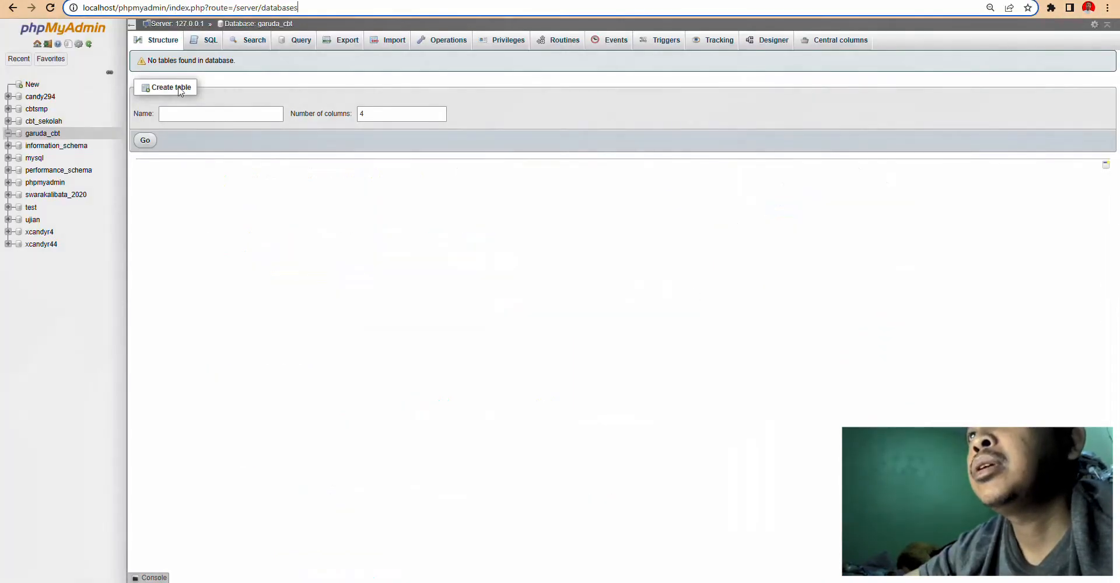
- Paste garuda_cbt as the database name, install, and confirm the success message
{"action": "double_click", "coordinate": [58, 134]}
{"action": "key", "text": "ctrl+c"}
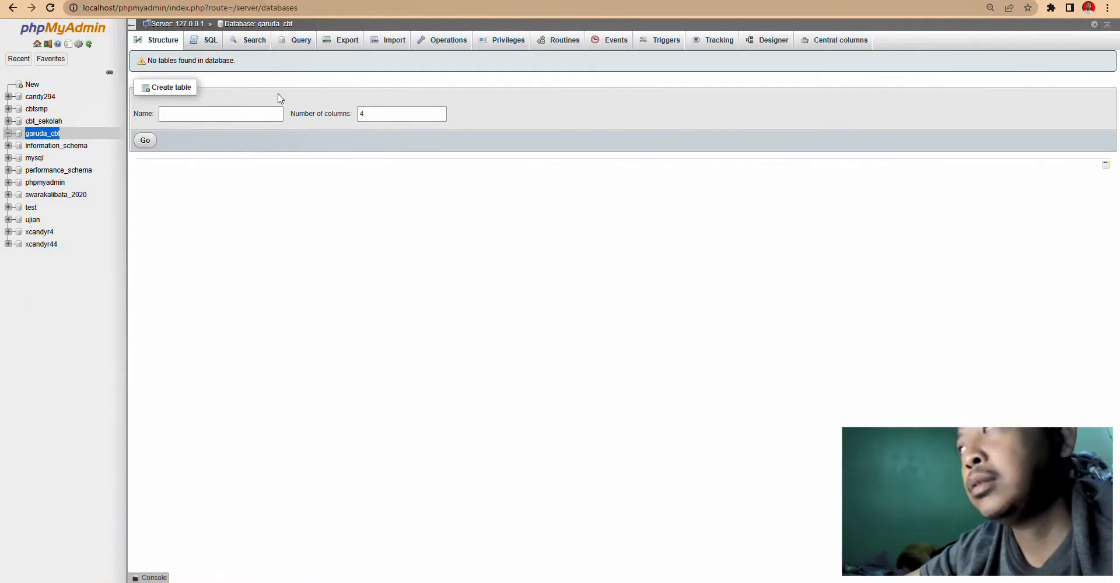
{"action": "key", "text": "ctrl+Tab"}
{"action": "left_click", "coordinate": [681, 245]}
{"action": "key", "text": "ctrl+v"}
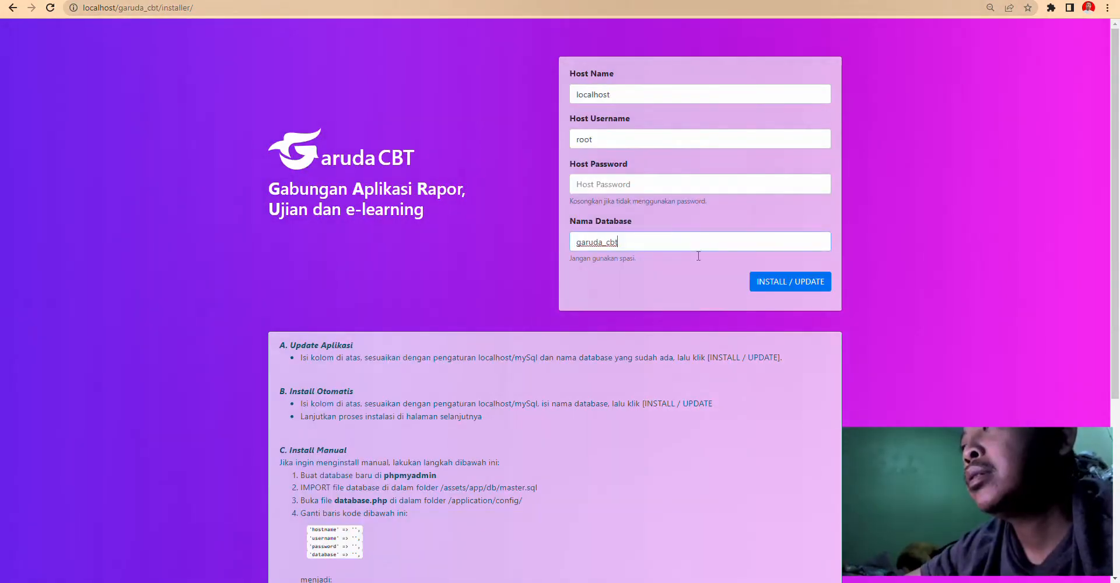
{"action": "left_click", "coordinate": [792, 286]}
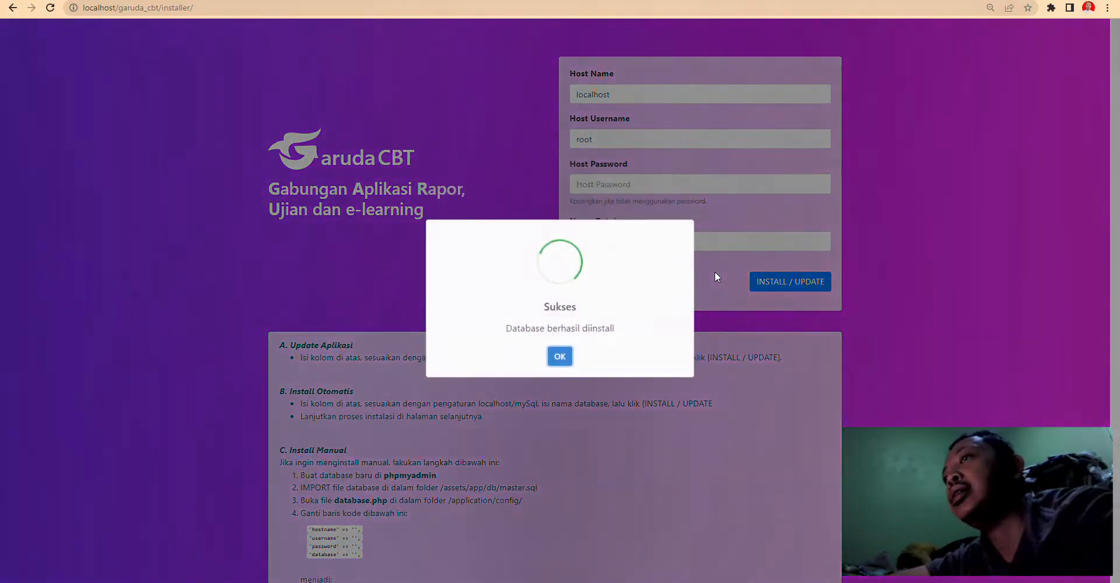
{"action": "left_click", "coordinate": [561, 359]}
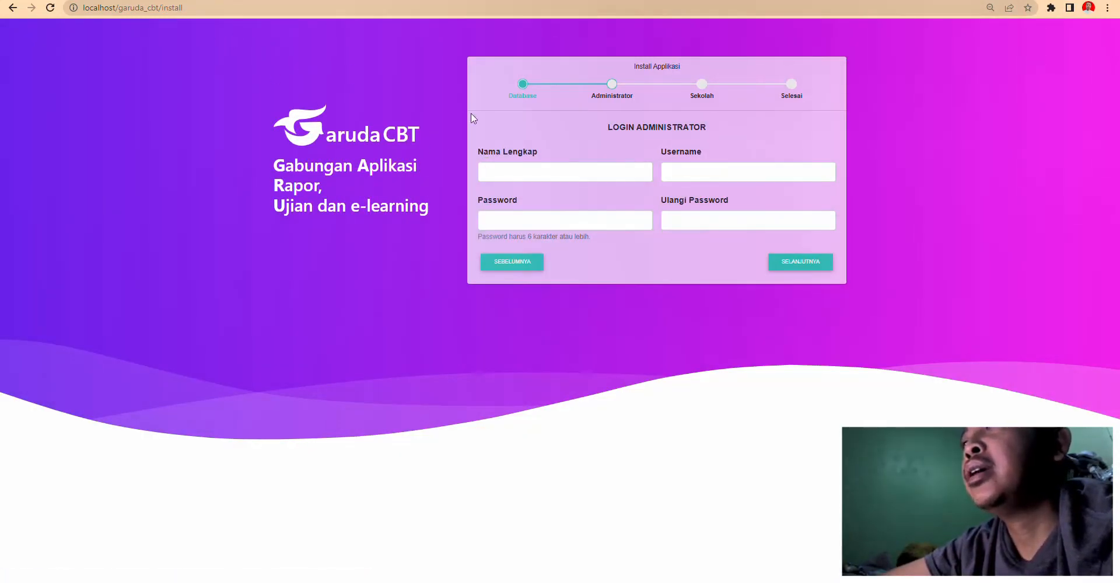
- Enter the administrator's full name and username
{"action": "left_click", "coordinate": [531, 172]}
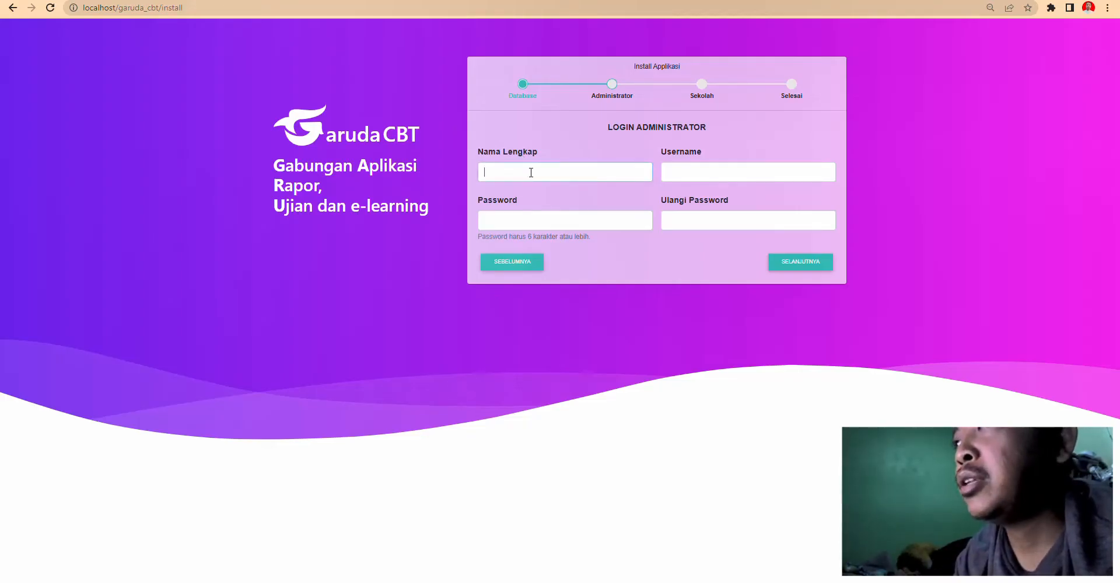
{"action": "type", "text": "D"}
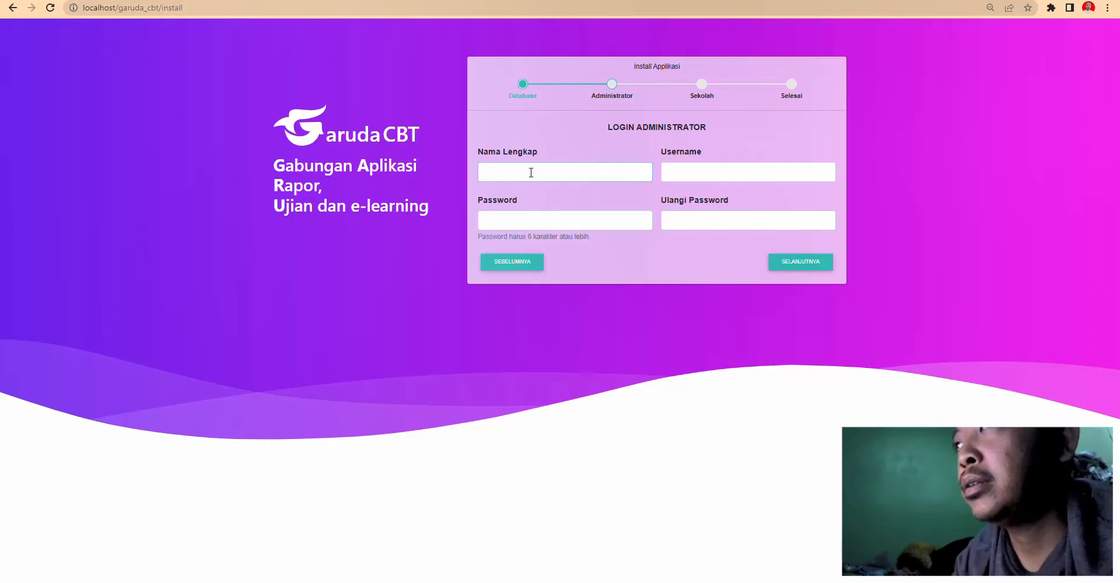
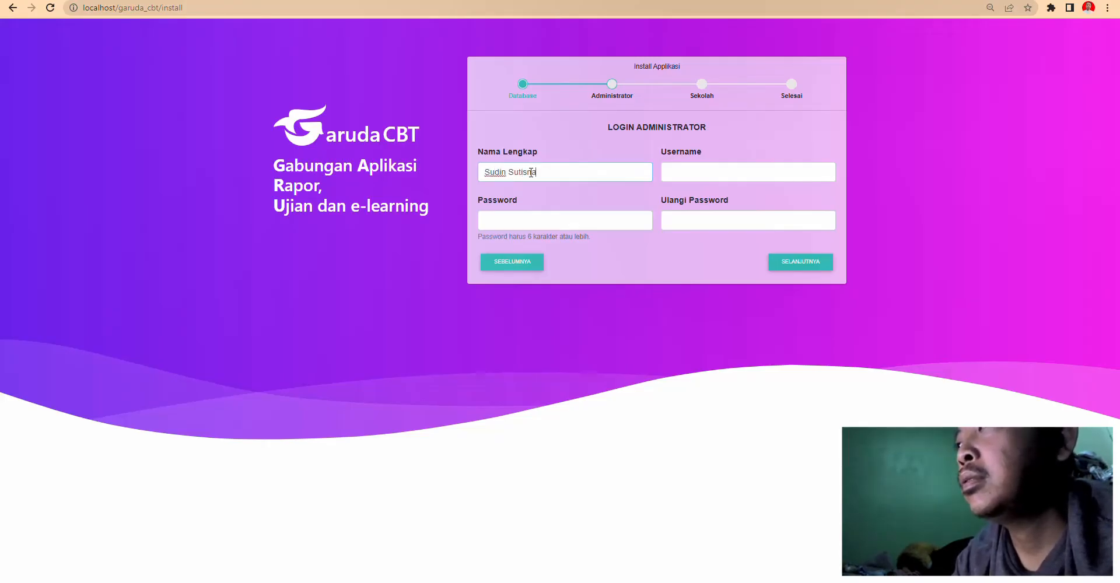
{"action": "key", "text": "Tab"}
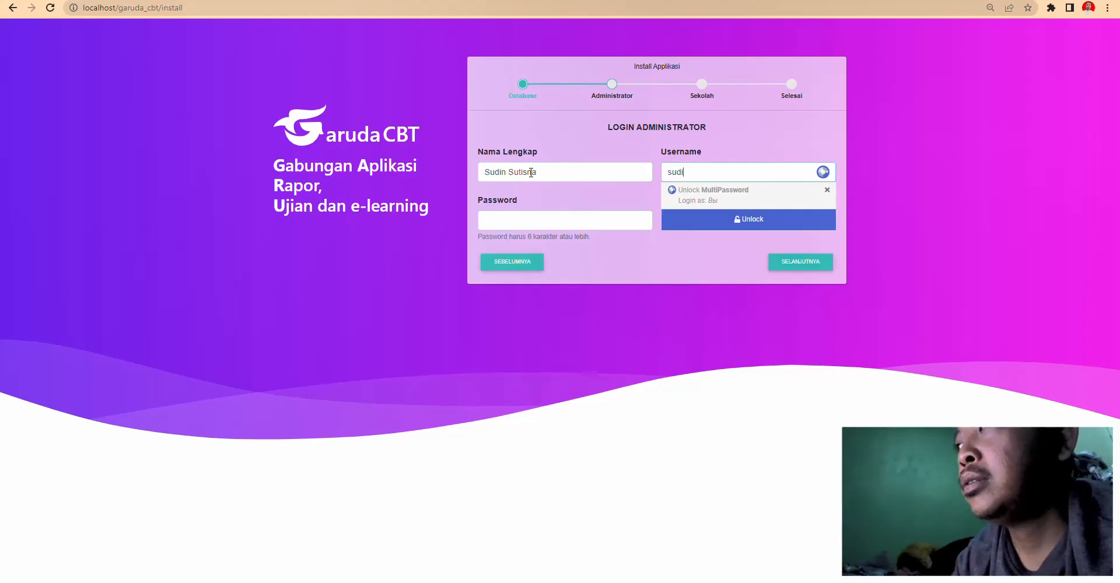
{"action": "key", "text": "Tab"}
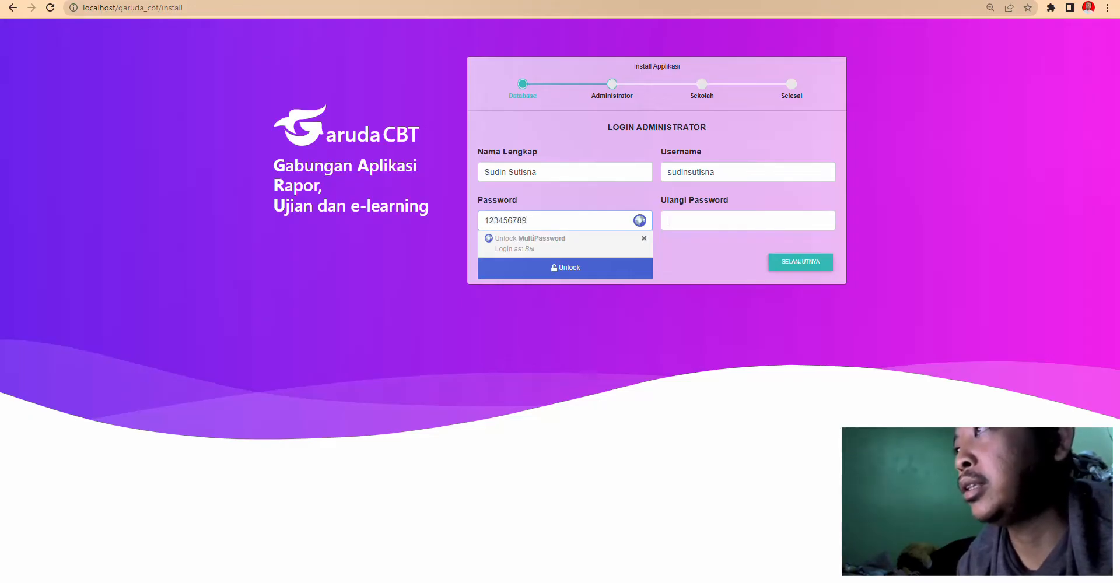
- Set a matching administrator password, fixing the mismatch error, and continue to school details
{"action": "type", "text": "12346"}
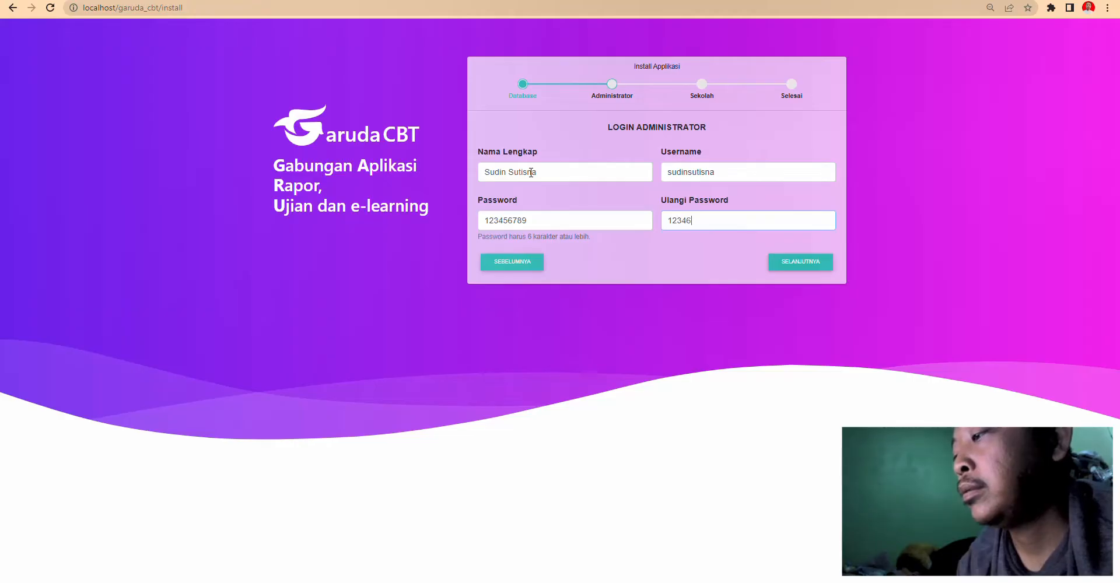
{"action": "key", "text": "BackSpace"}
{"action": "key", "text": "BackSpace"}
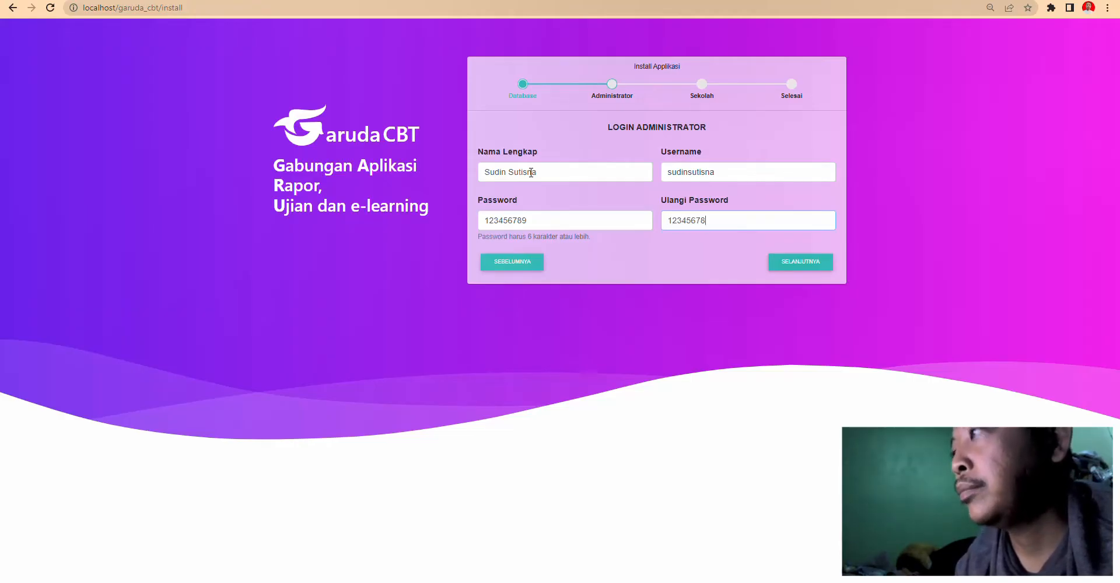
{"action": "left_click", "coordinate": [818, 263]}
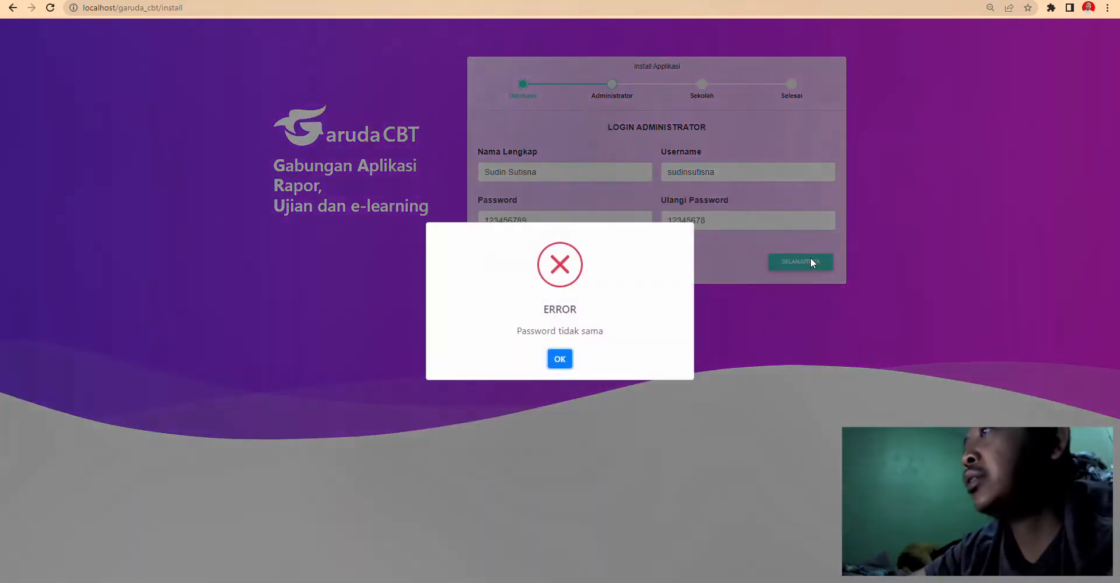
{"action": "left_click", "coordinate": [560, 359]}
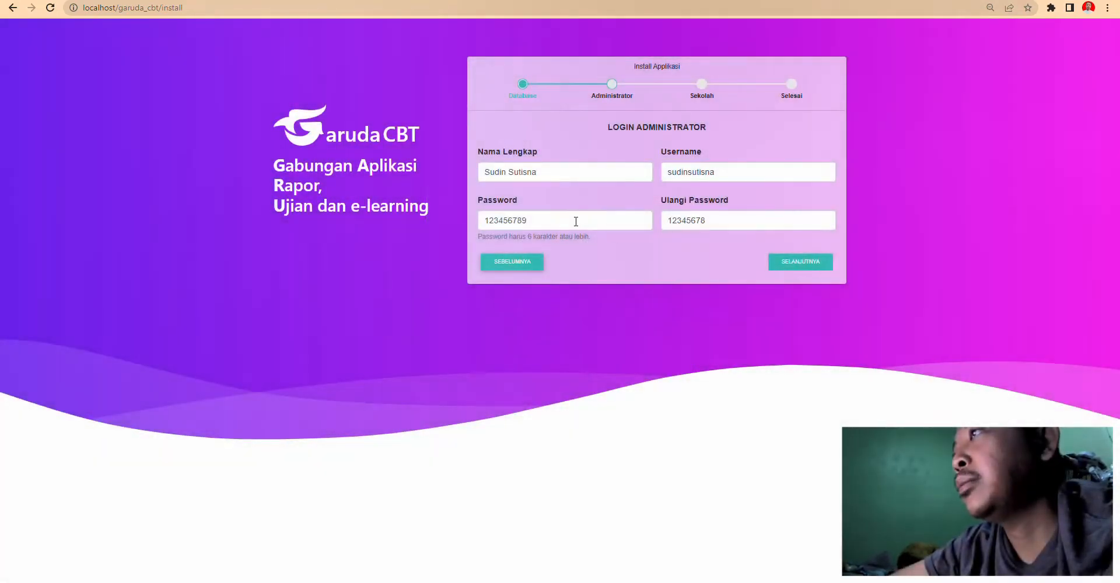
{"action": "left_click", "coordinate": [733, 221]}
{"action": "type", "text": "9"}
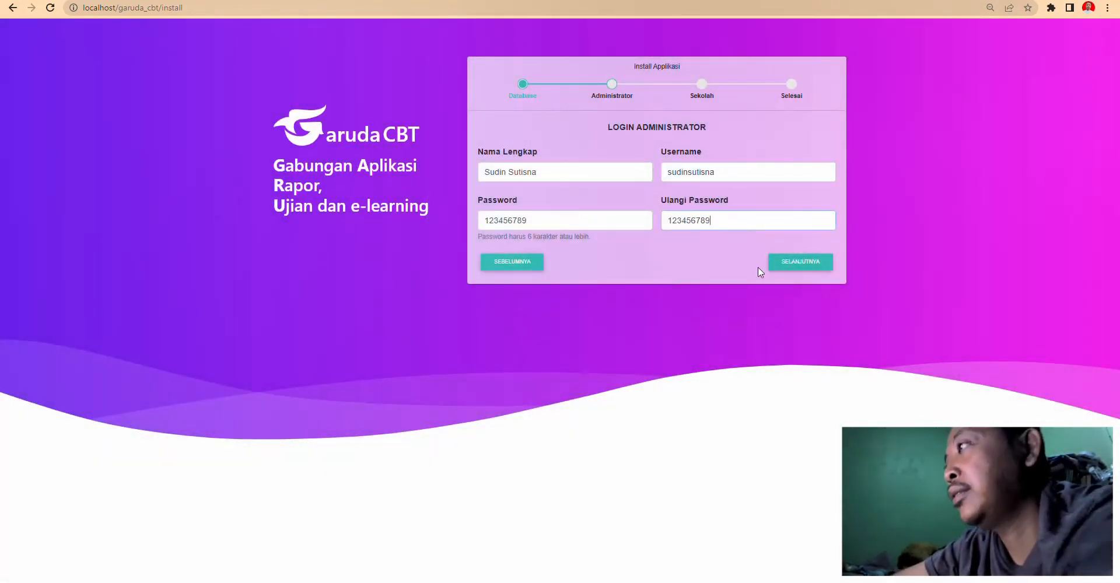
{"action": "left_click", "coordinate": [793, 270]}
{"action": "left_click", "coordinate": [555, 148]}
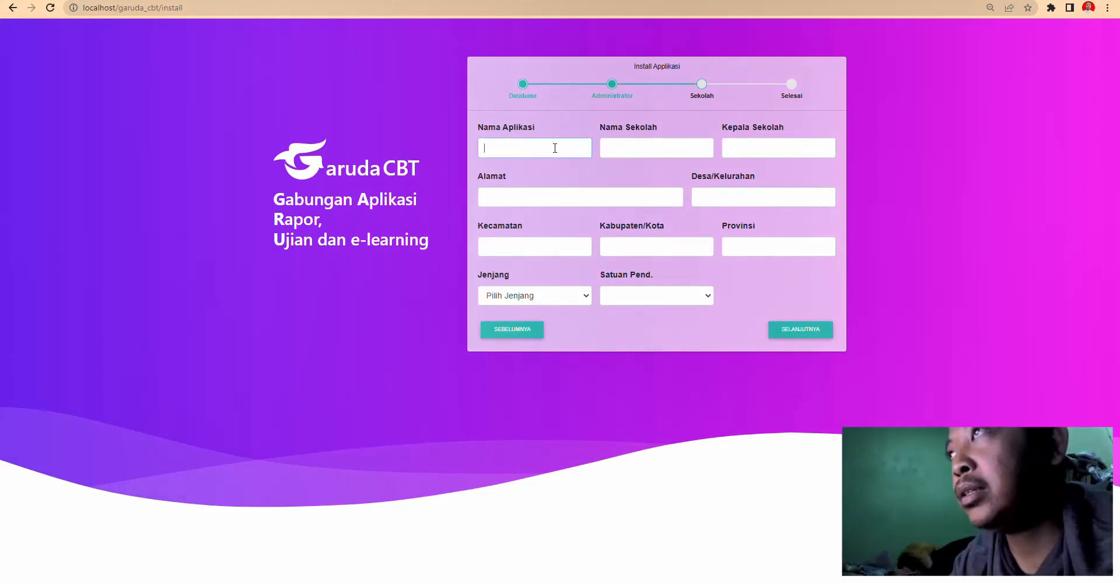
- Enter app name CBT AKM, school name SMP Islam Husnul Khotimah and the principal's name
{"action": "type", "text": "CB"}
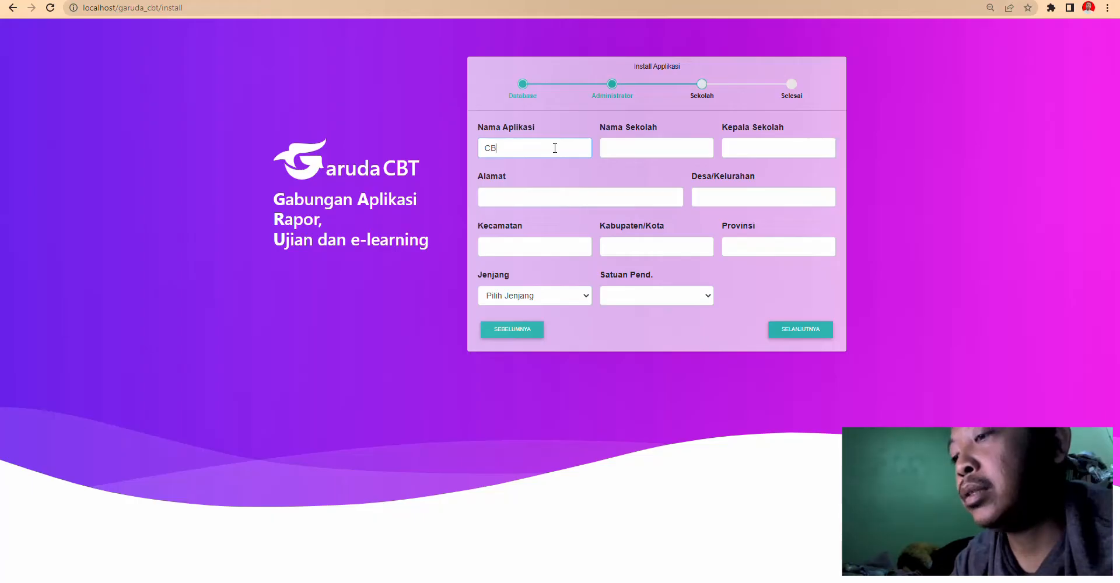
{"action": "type", "text": "T"}
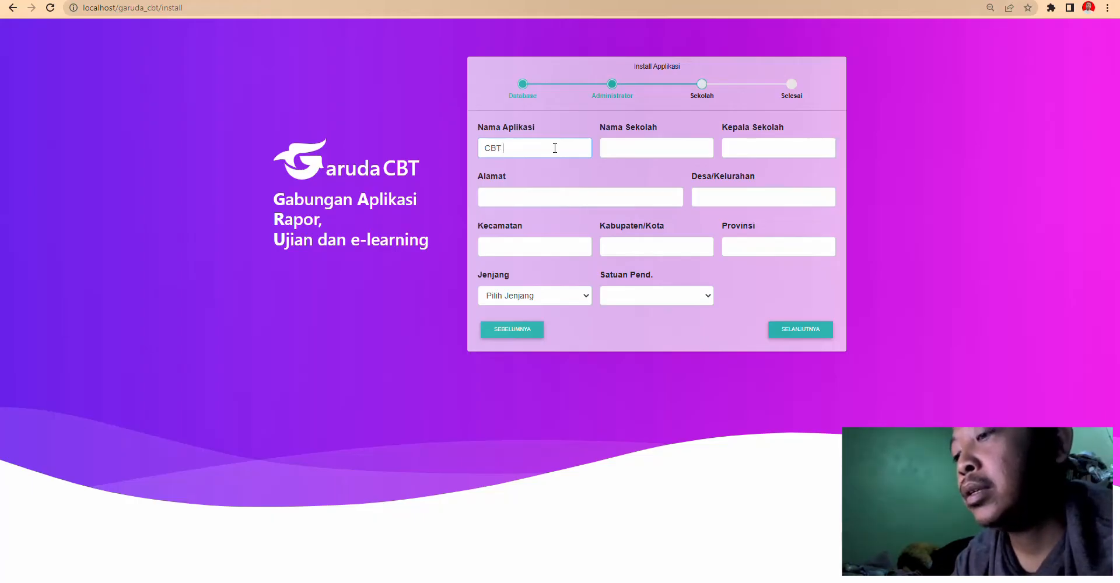
{"action": "type", "text": " AKM"}
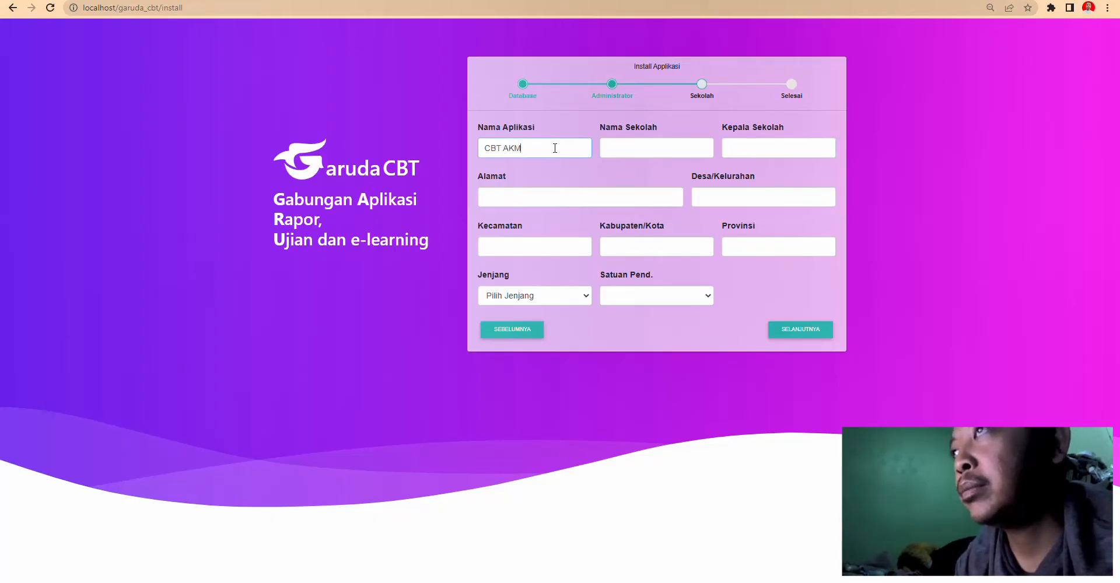
{"action": "key", "text": "Tab"}
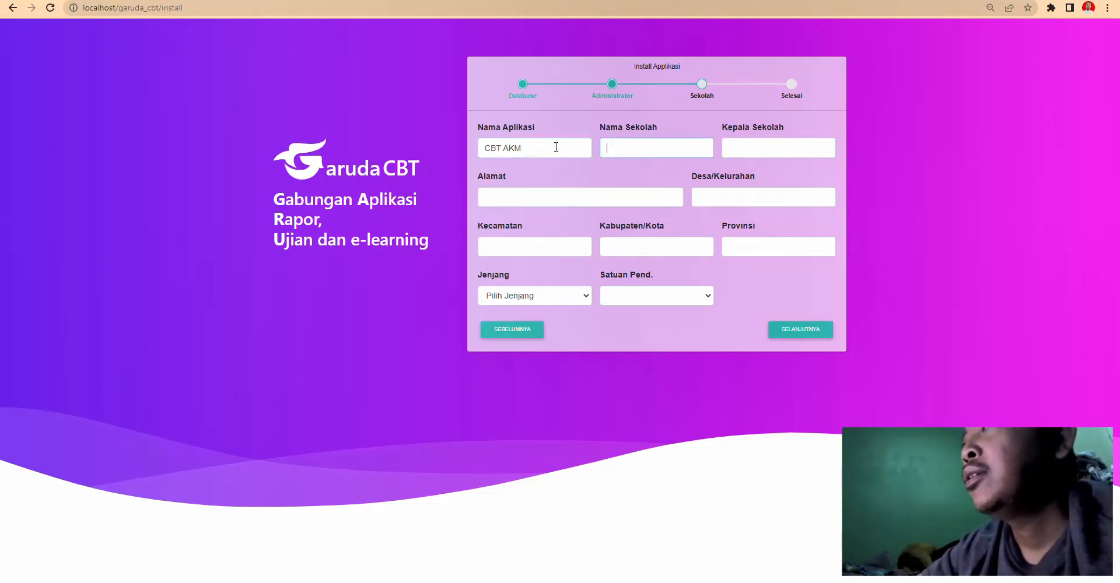
{"action": "type", "text": "SMP"}
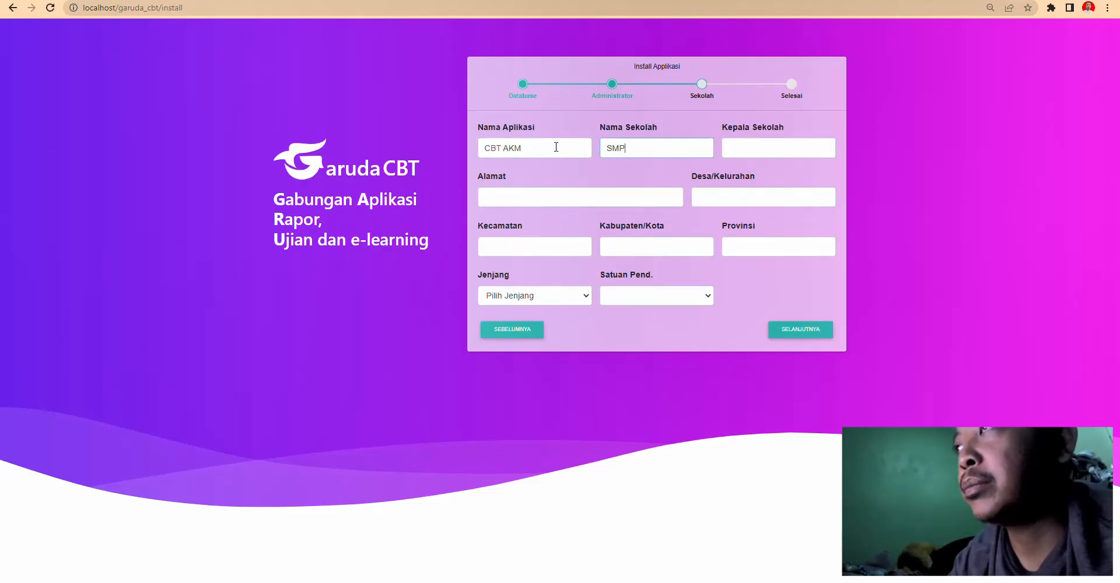
{"action": "type", "text": " Islam Husn"}
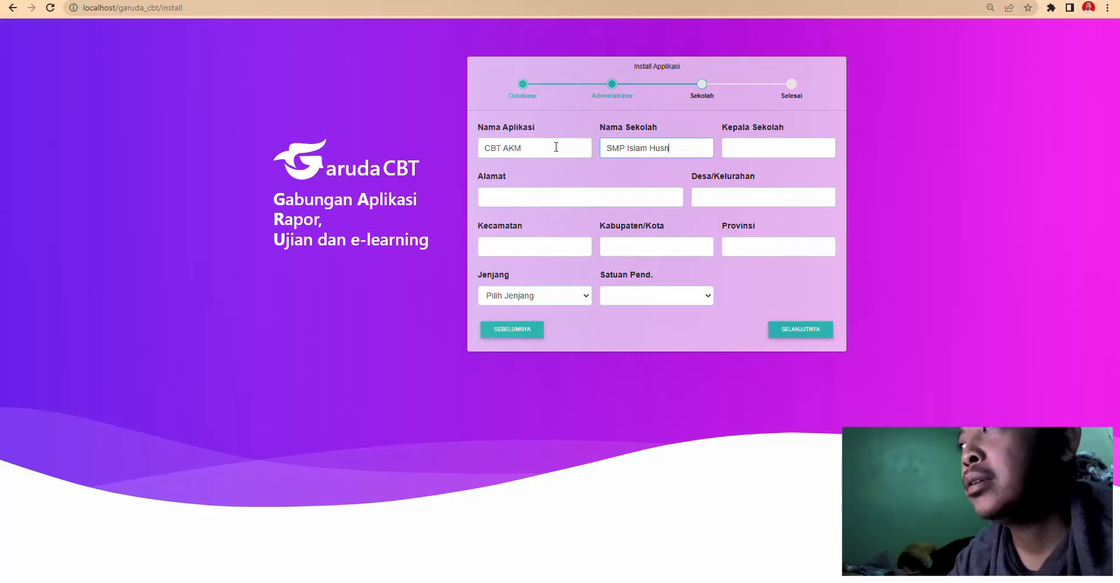
{"action": "type", "text": "ul Kho"}
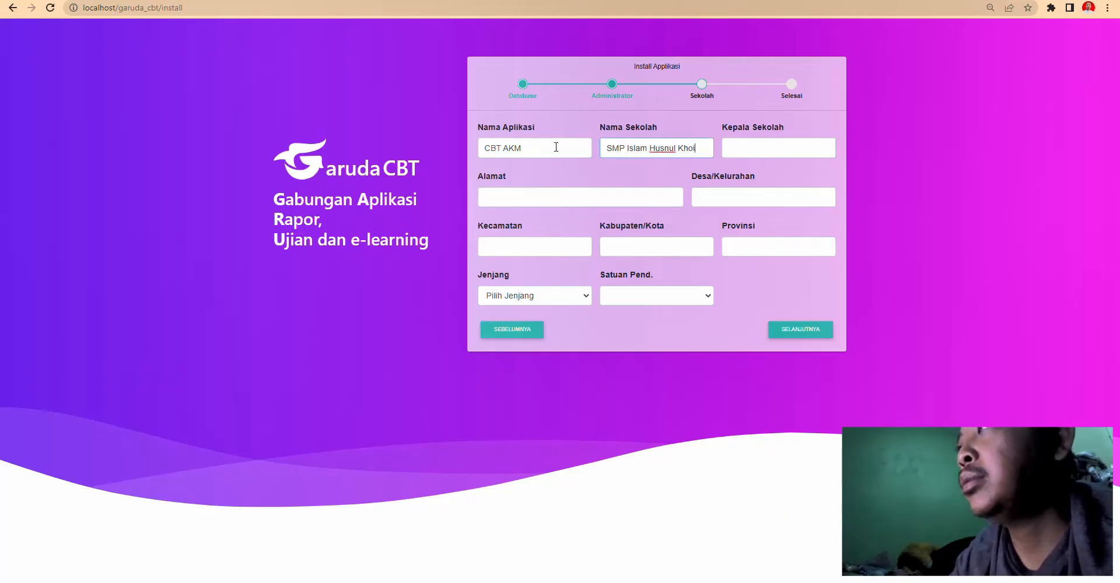
{"action": "type", "text": "timah"}
{"action": "key", "text": "Tab"}
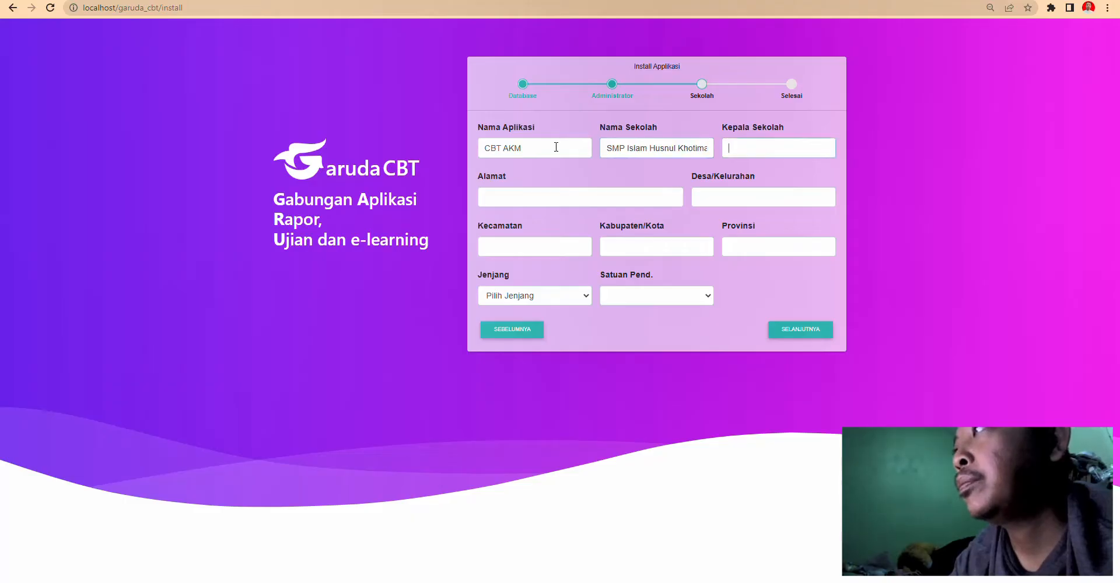
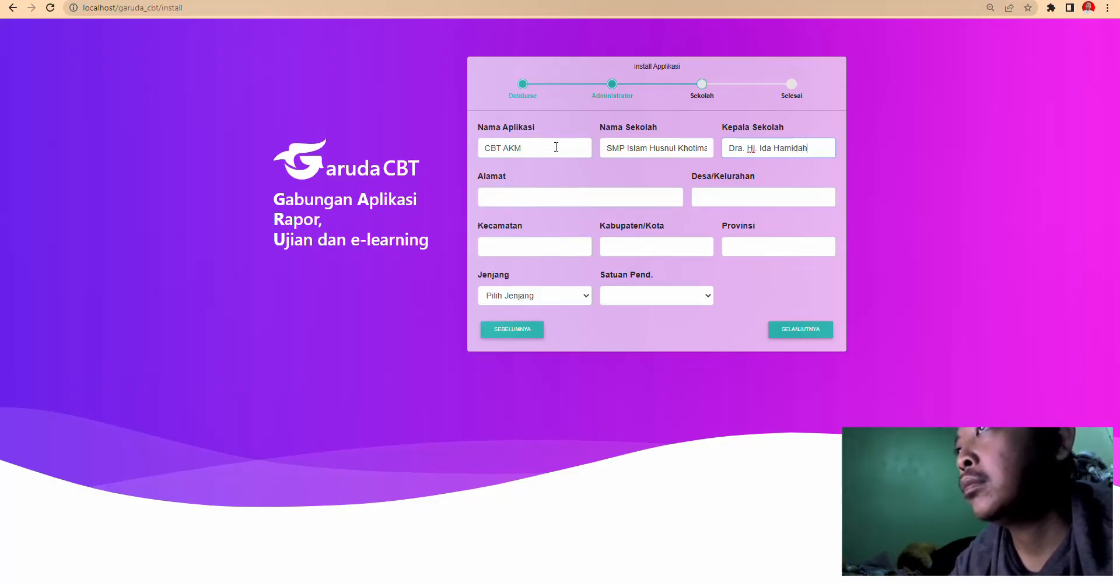
- Fill in the school's address, kecamatan, city and province, choose level SMP/MTS, and continue
{"action": "key", "text": "Tab"}
{"action": "type", "text": "K"}
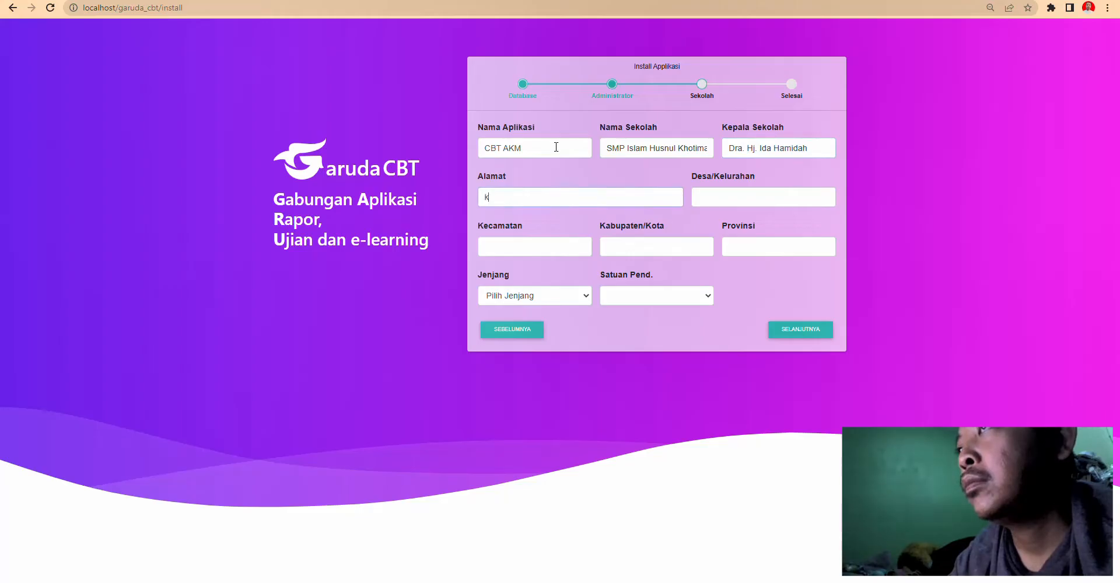
{"action": "type", "text": "p. Pet"}
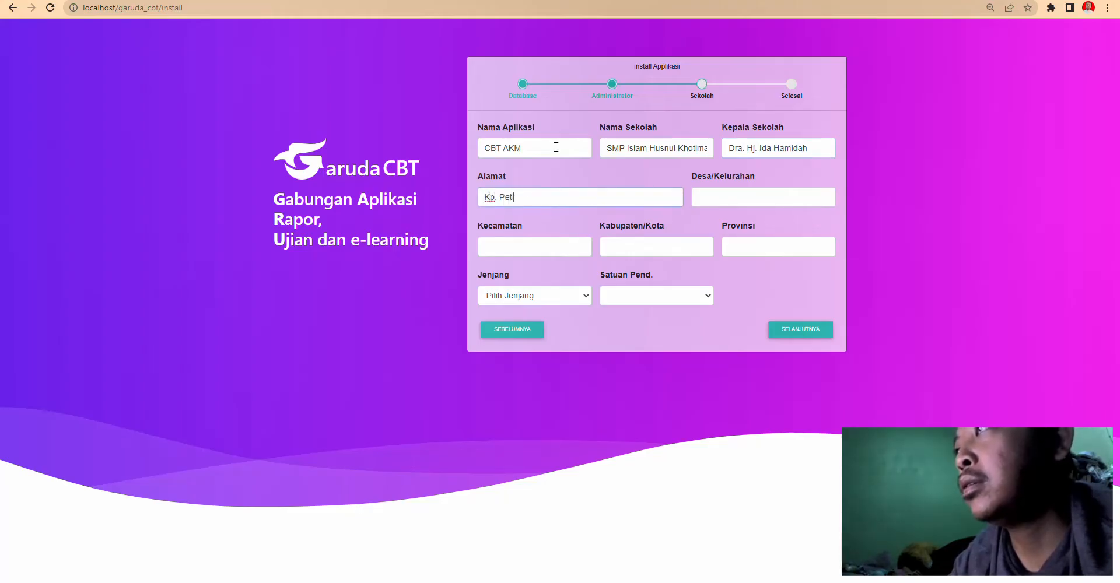
{"action": "type", "text": "Gunajaya"}
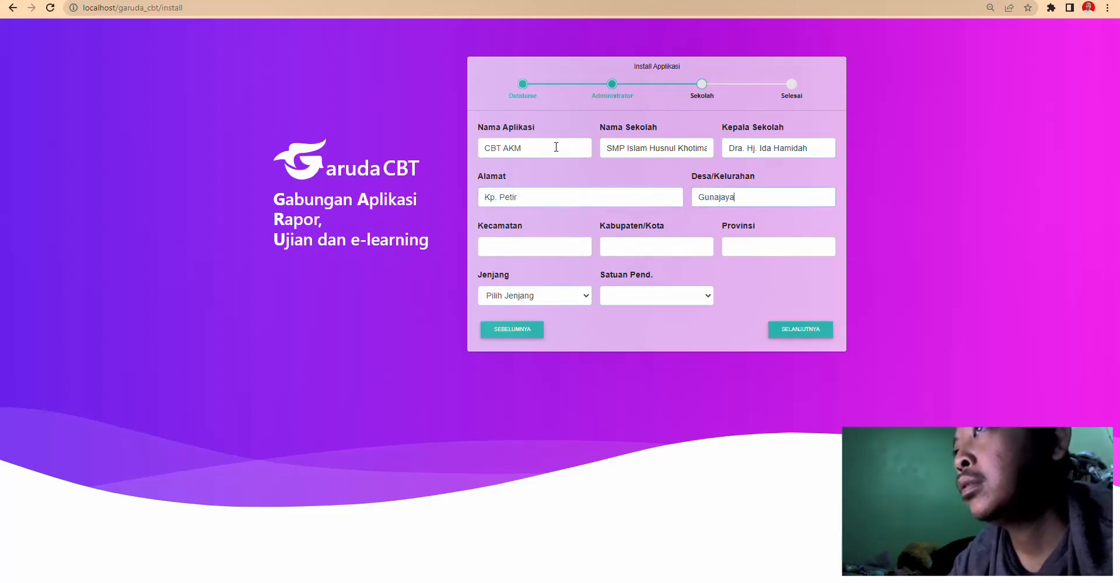
{"action": "key", "text": "Tab"}
{"action": "type", "text": "Mandnjaya"}
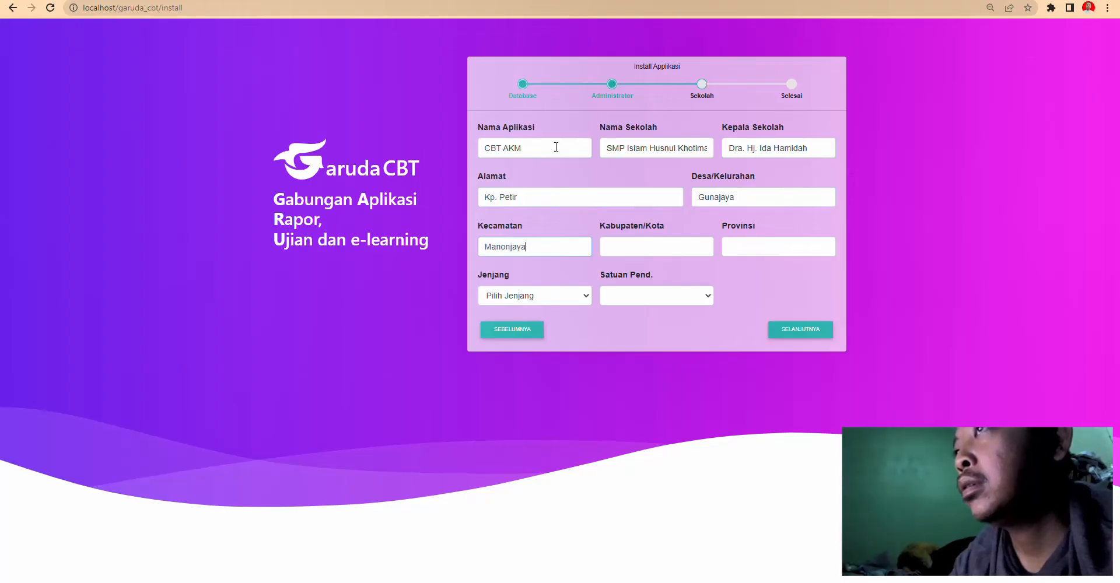
{"action": "key", "text": "Tab"}
{"action": "type", "text": "Tasikmalaya"}
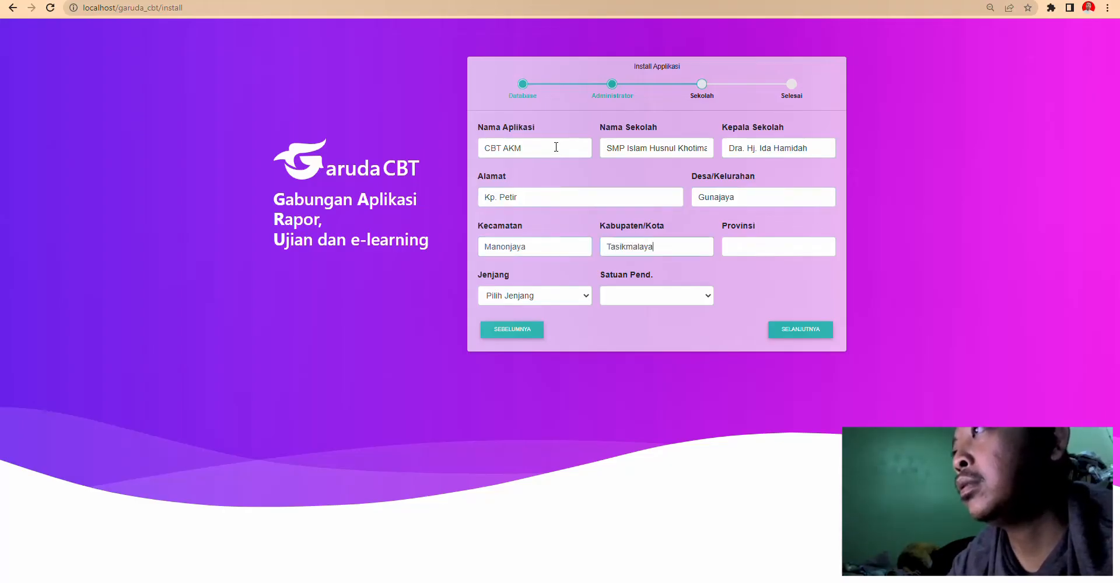
{"action": "key", "text": "Tab"}
{"action": "type", "text": "Ja"}
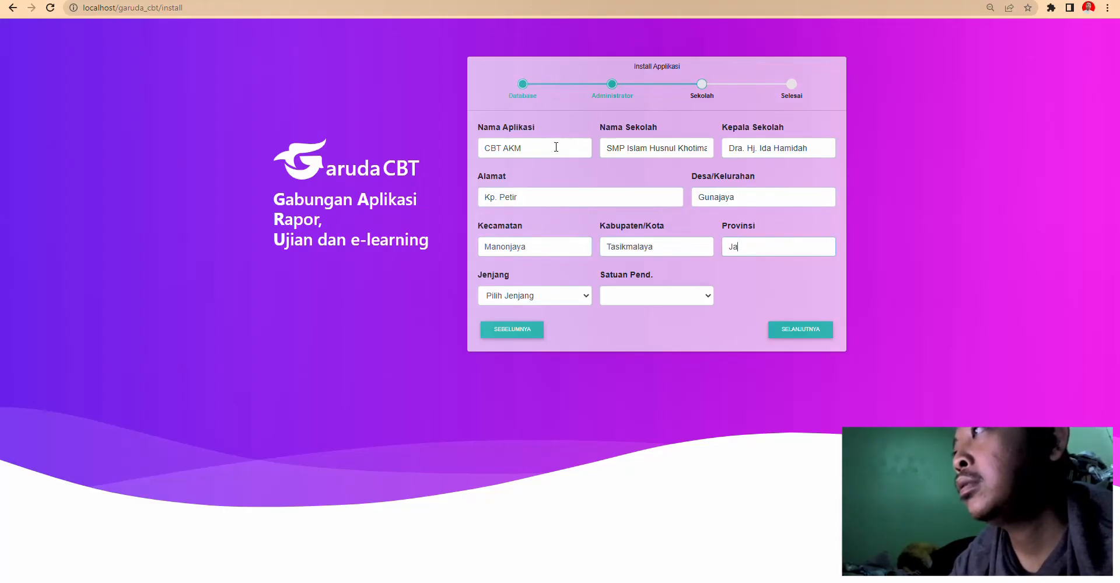
{"action": "type", "text": "wa"}
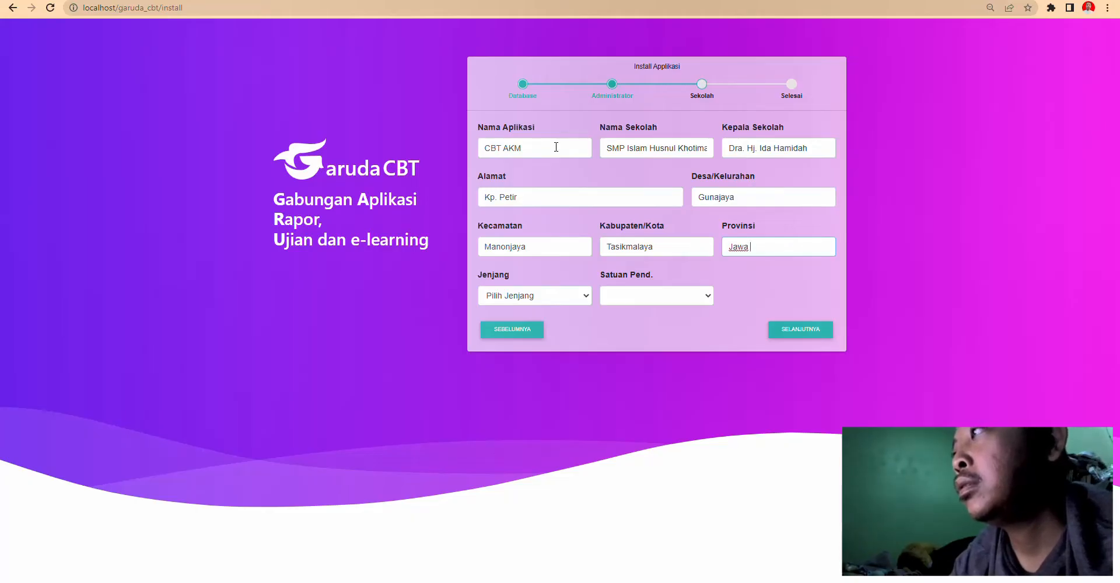
{"action": "type", "text": " Barat"}
{"action": "left_click", "coordinate": [554, 307]}
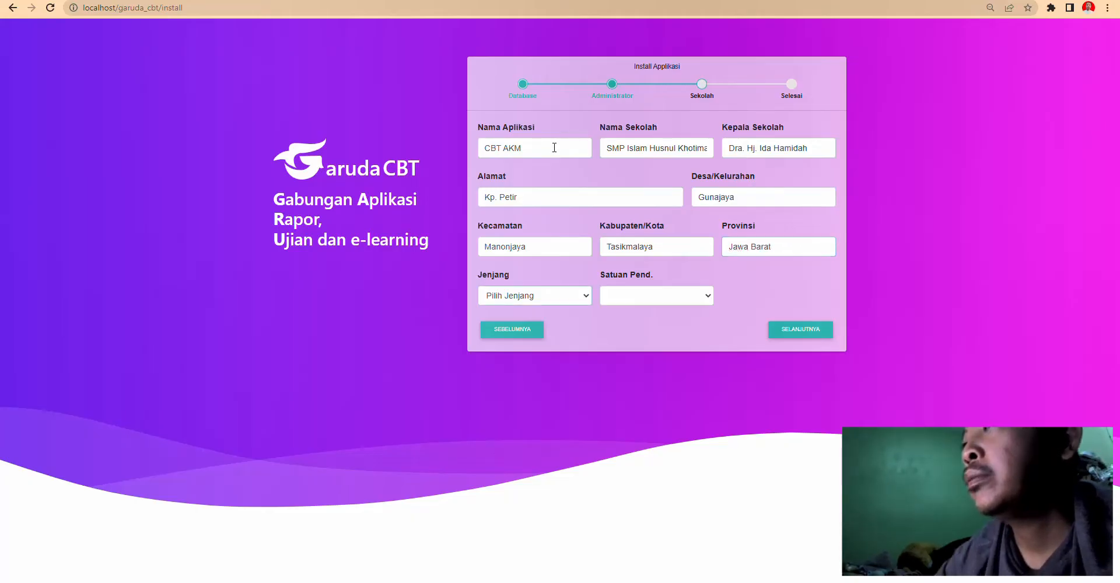
{"action": "left_click", "coordinate": [559, 296]}
{"action": "left_click", "coordinate": [525, 328]}
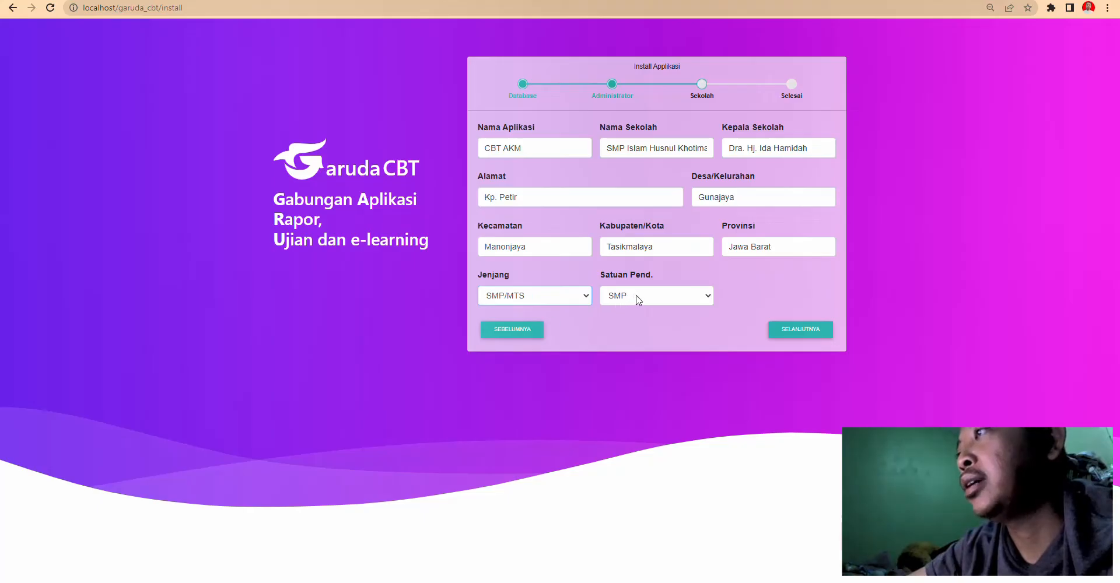
{"action": "left_click", "coordinate": [817, 331]}
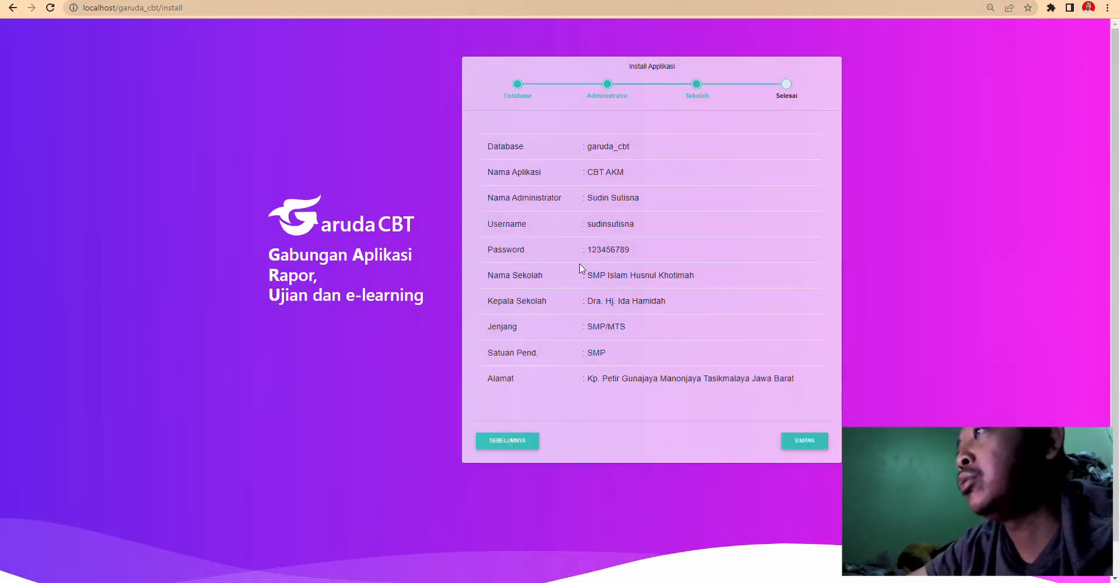
- Save the settings on the Selesai step and acknowledge the installation success message
{"action": "left_click", "coordinate": [803, 438]}
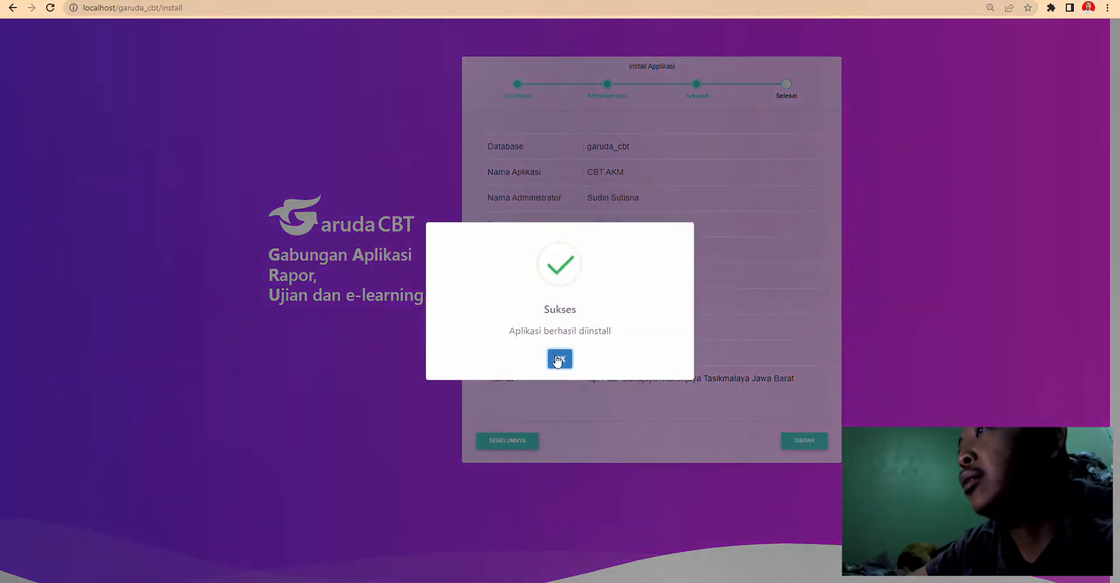
{"action": "left_click", "coordinate": [558, 359]}
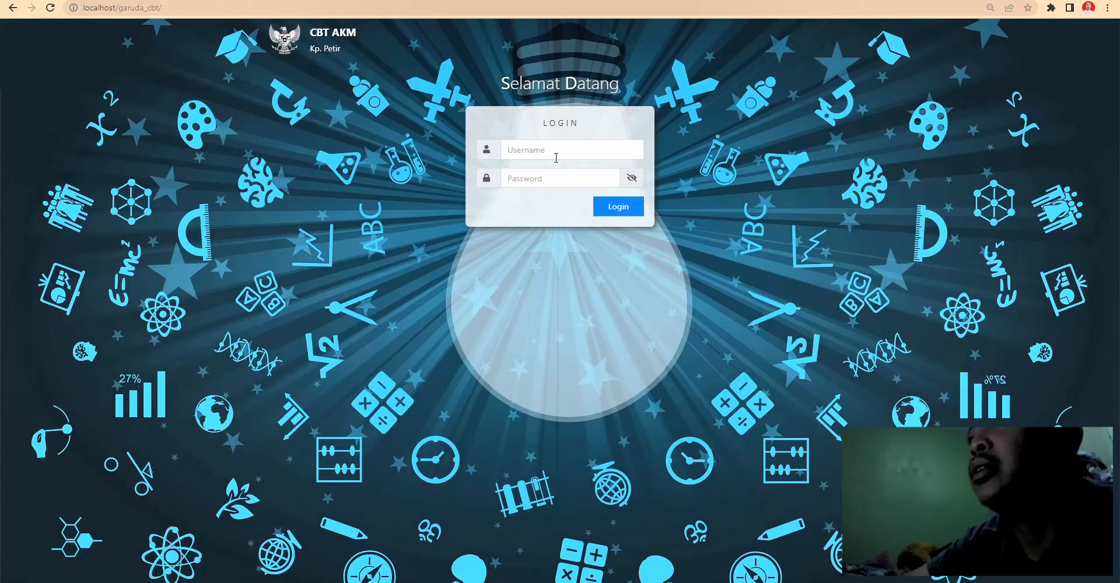
- Log in to GarudaCBT with the administrator username and password, dismissing the password-manager popup
{"action": "left_click", "coordinate": [556, 156]}
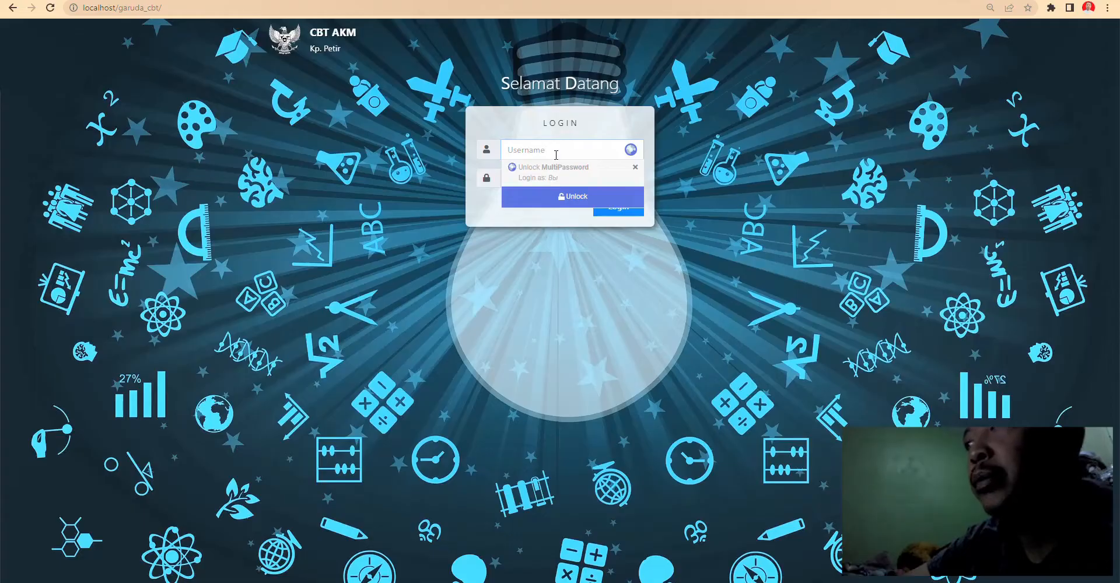
{"action": "type", "text": "a"}
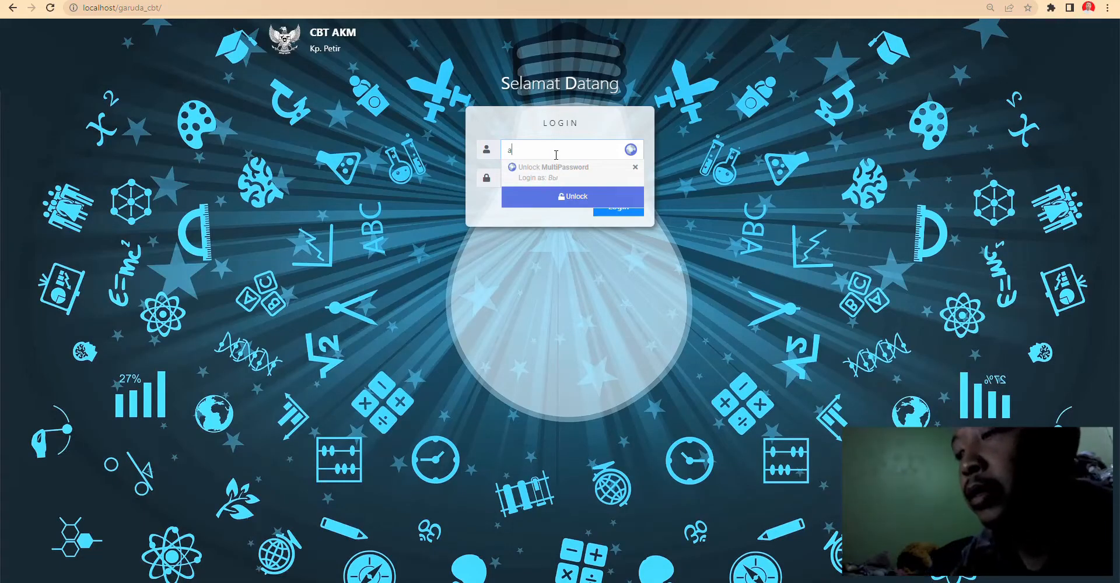
{"action": "key", "text": "BackSpace"}
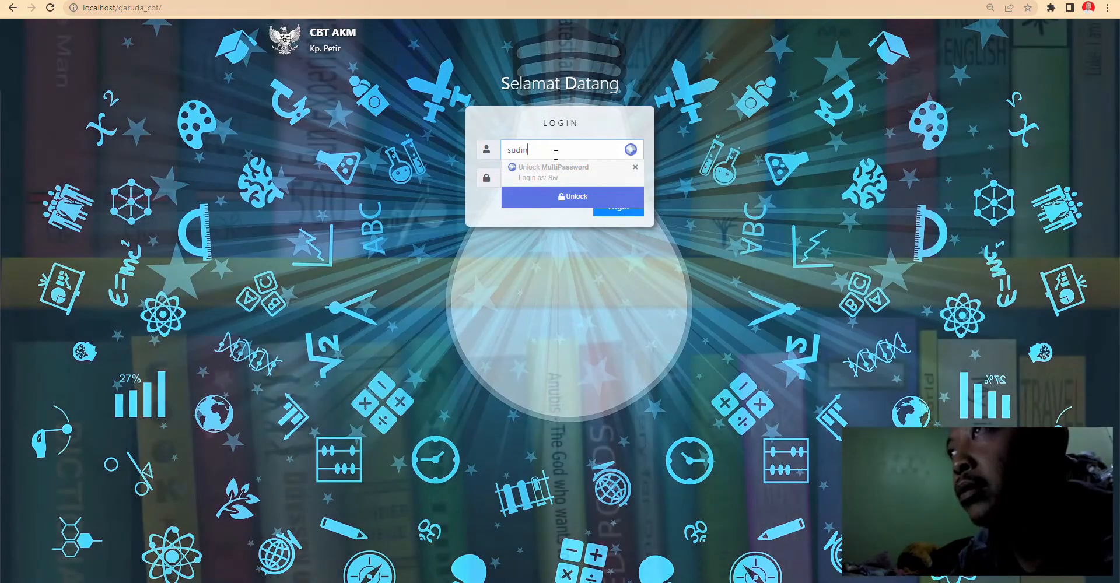
{"action": "key", "text": "Tab"}
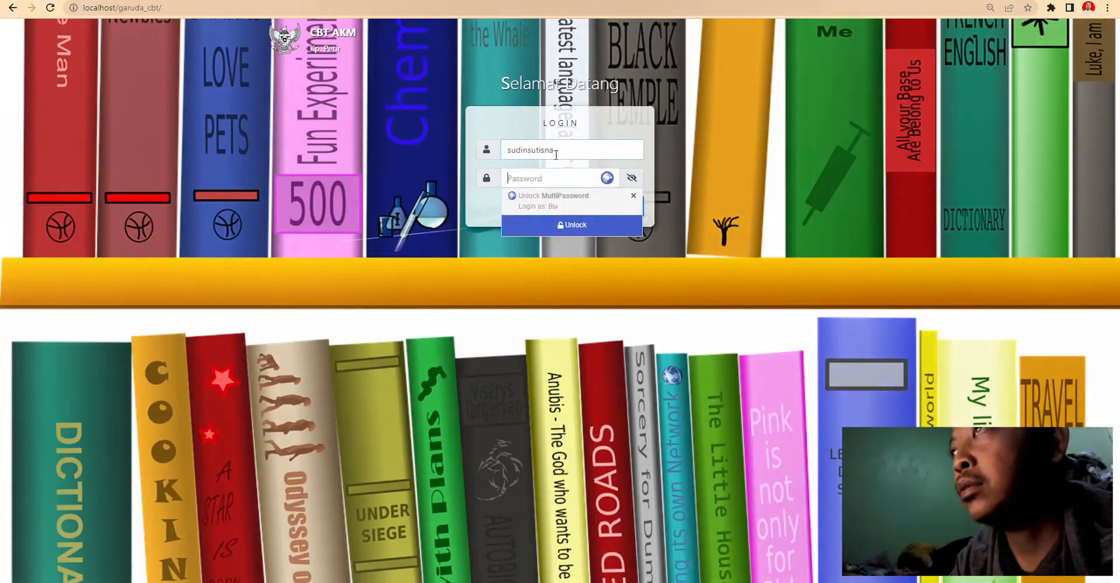
{"action": "type", "text": "s"}
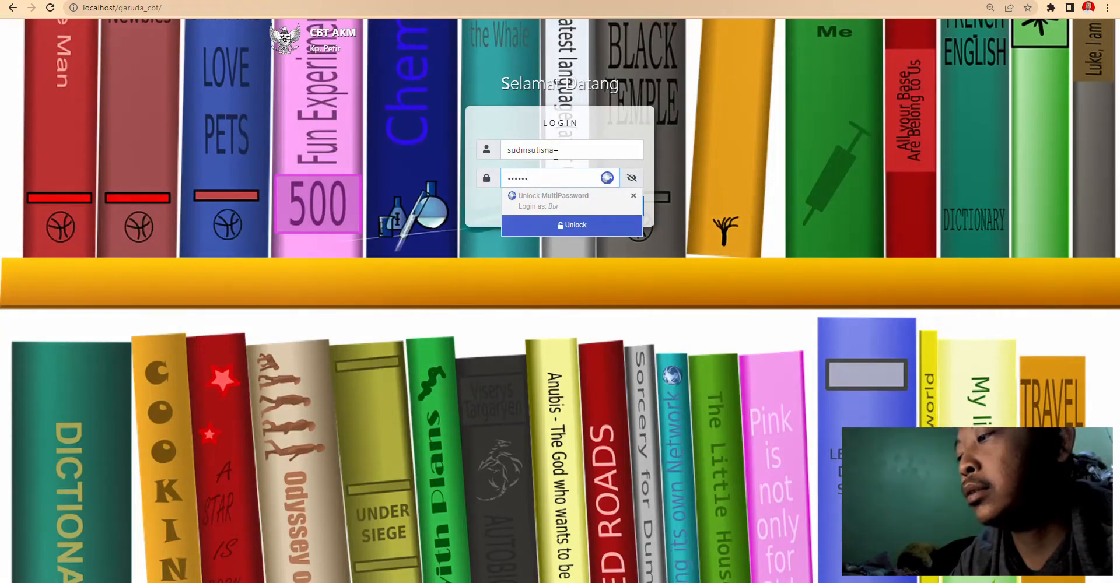
{"action": "left_click", "coordinate": [468, 247]}
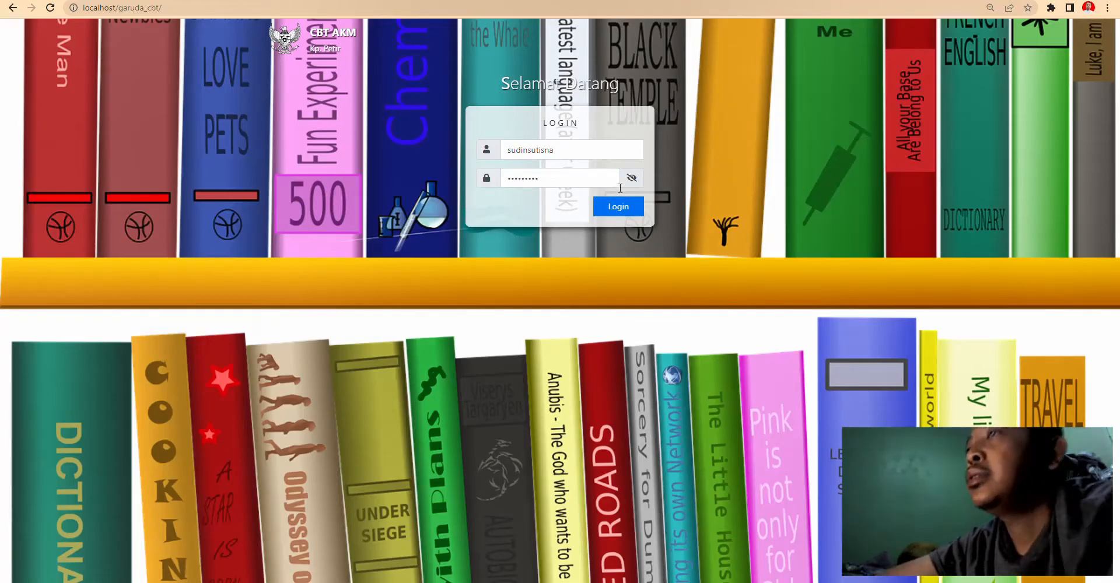
{"action": "left_click", "coordinate": [618, 206]}
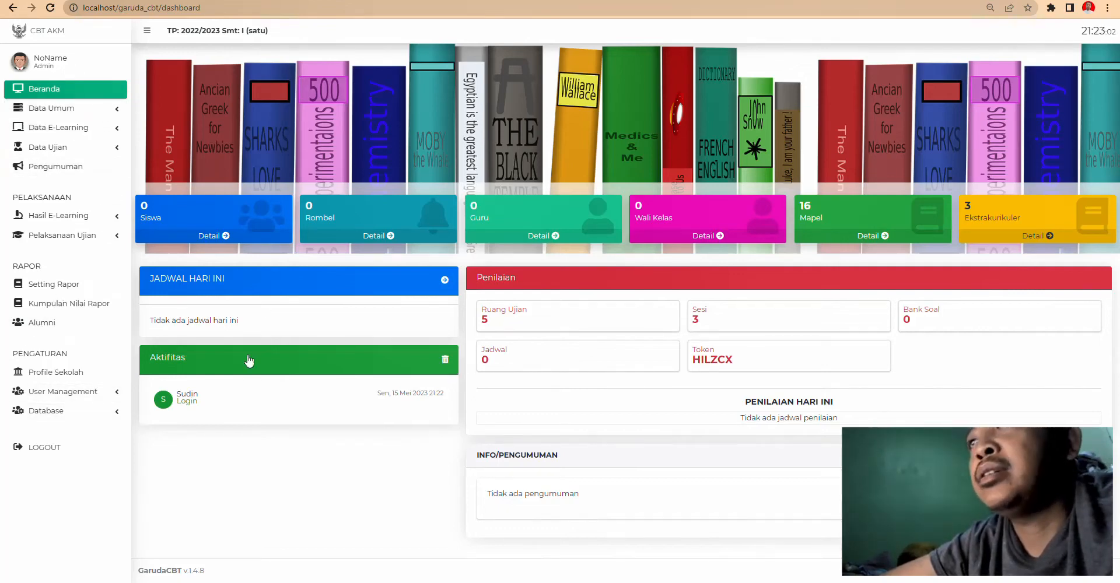
- Open the Tahun Pelajaran settings and look at the add-year form without saving
{"action": "left_click", "coordinate": [94, 108]}
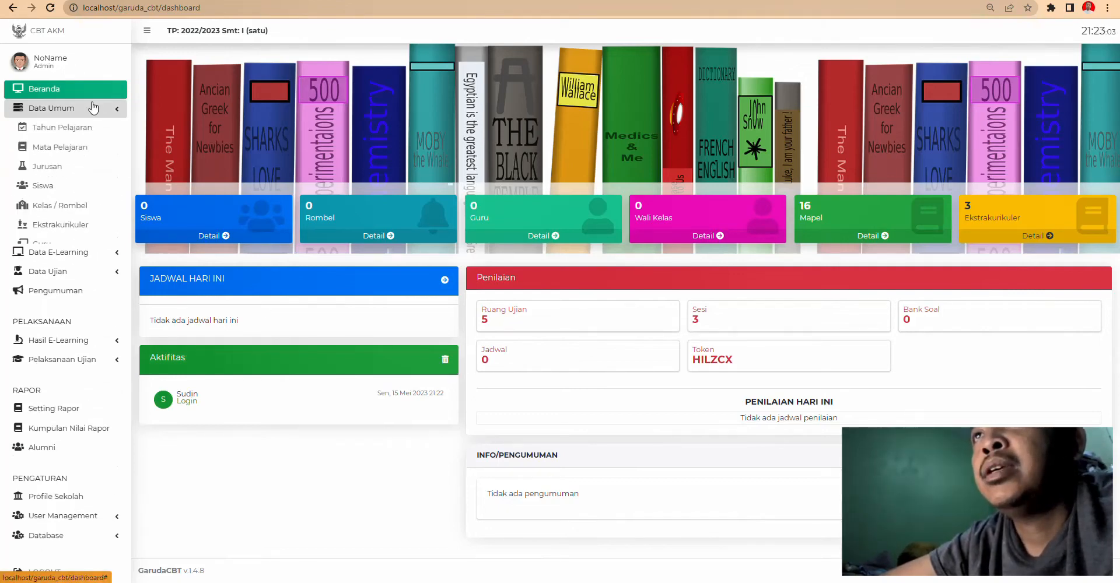
{"action": "left_click", "coordinate": [55, 133]}
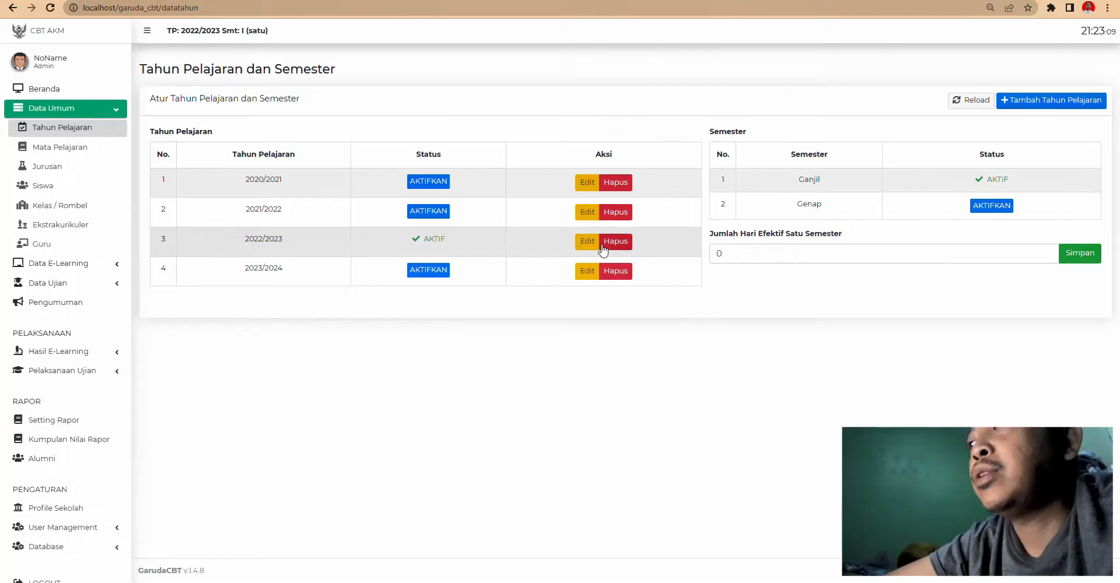
{"action": "left_click", "coordinate": [1048, 102]}
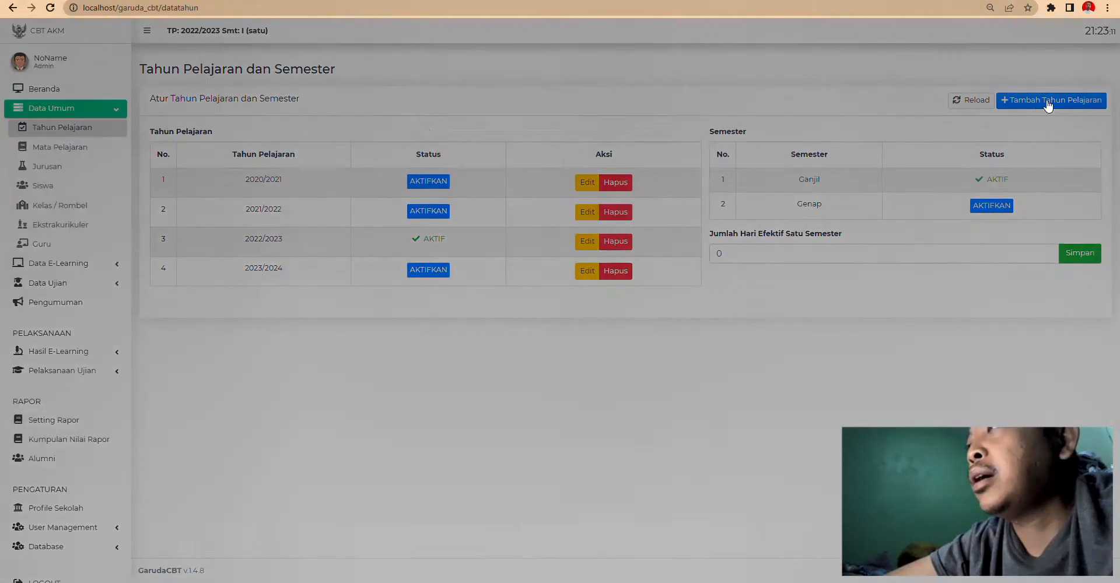
{"action": "left_click", "coordinate": [544, 85]}
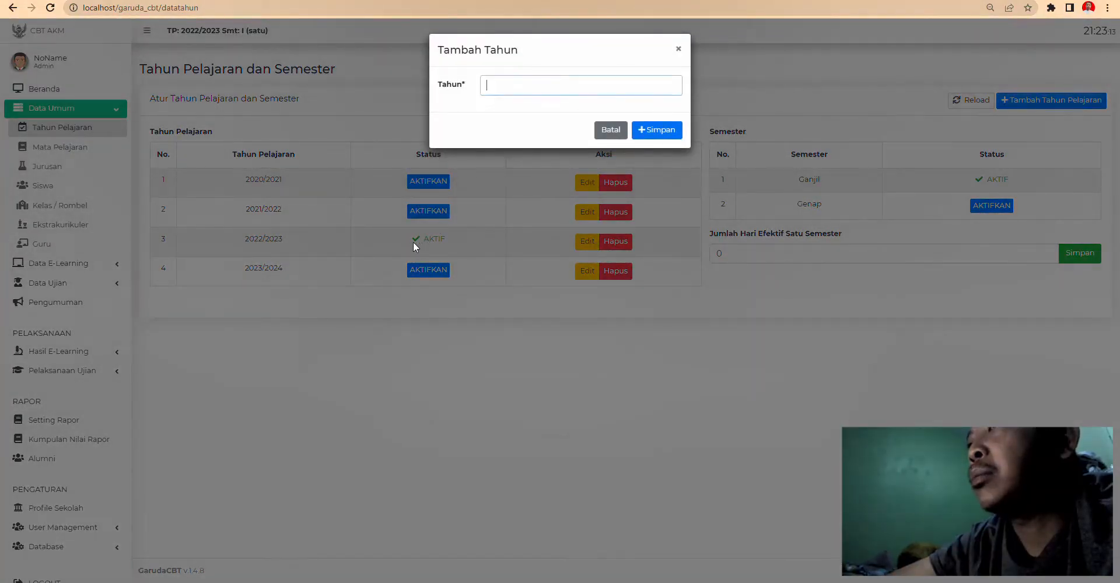
{"action": "left_click", "coordinate": [678, 49]}
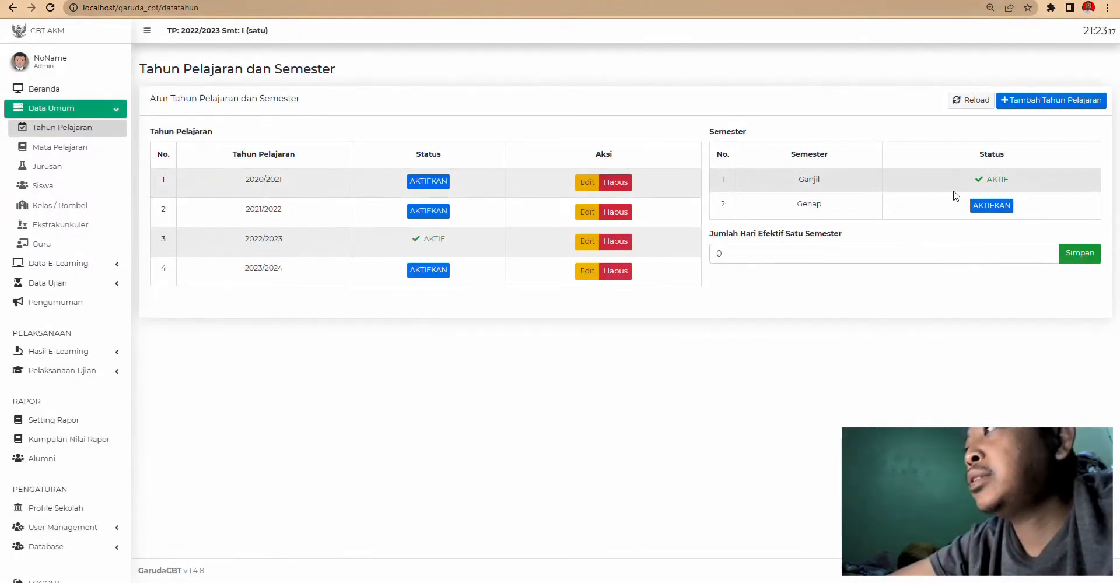
- Activate the Genap semester for 2022/2023 and go to the Mata Pelajaran list
{"action": "left_click", "coordinate": [988, 207]}
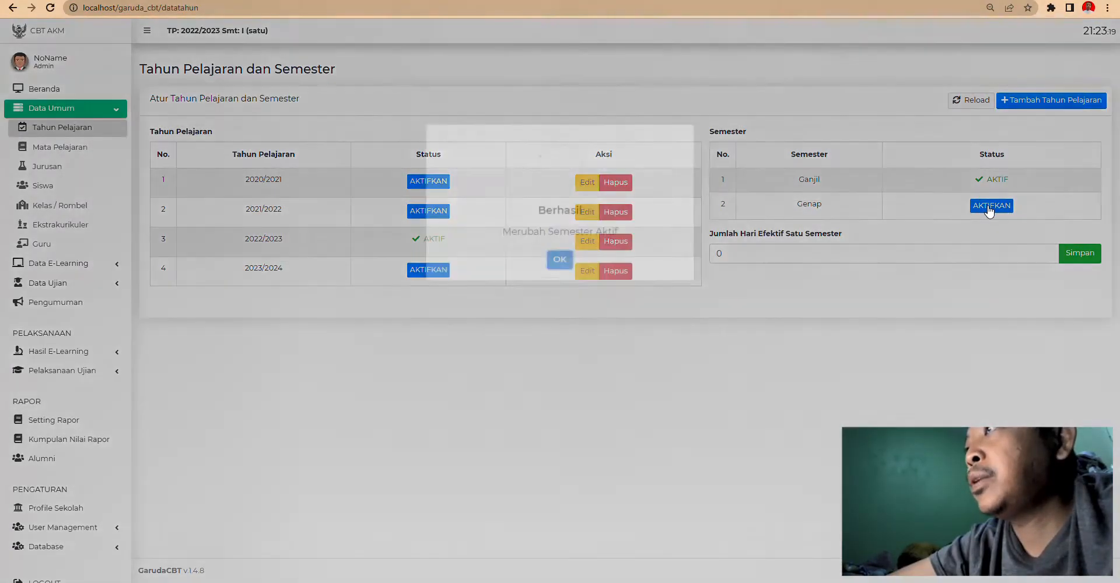
{"action": "left_click", "coordinate": [551, 358]}
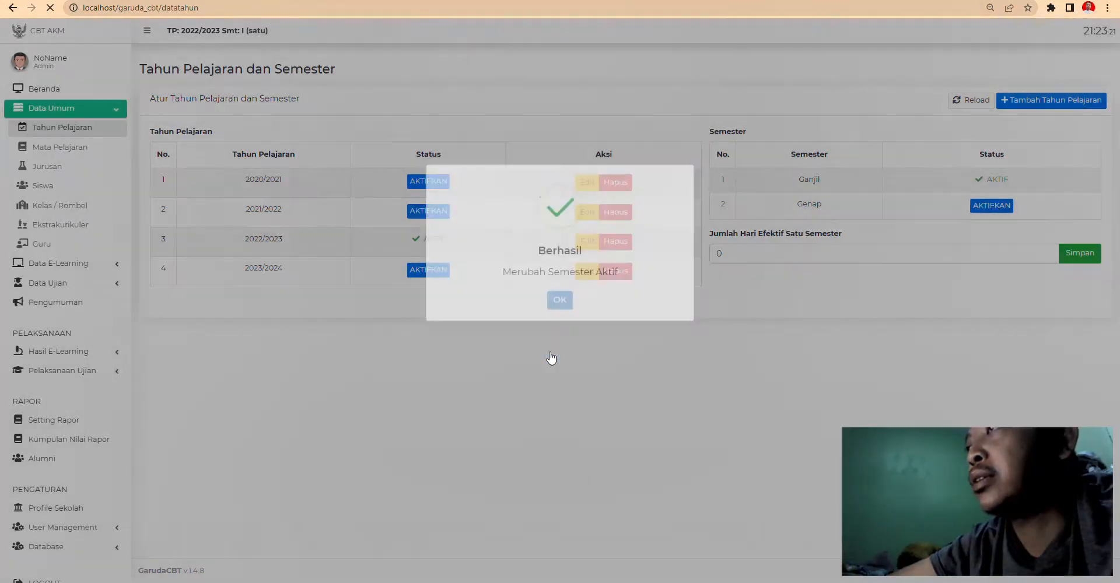
{"action": "left_click", "coordinate": [72, 151]}
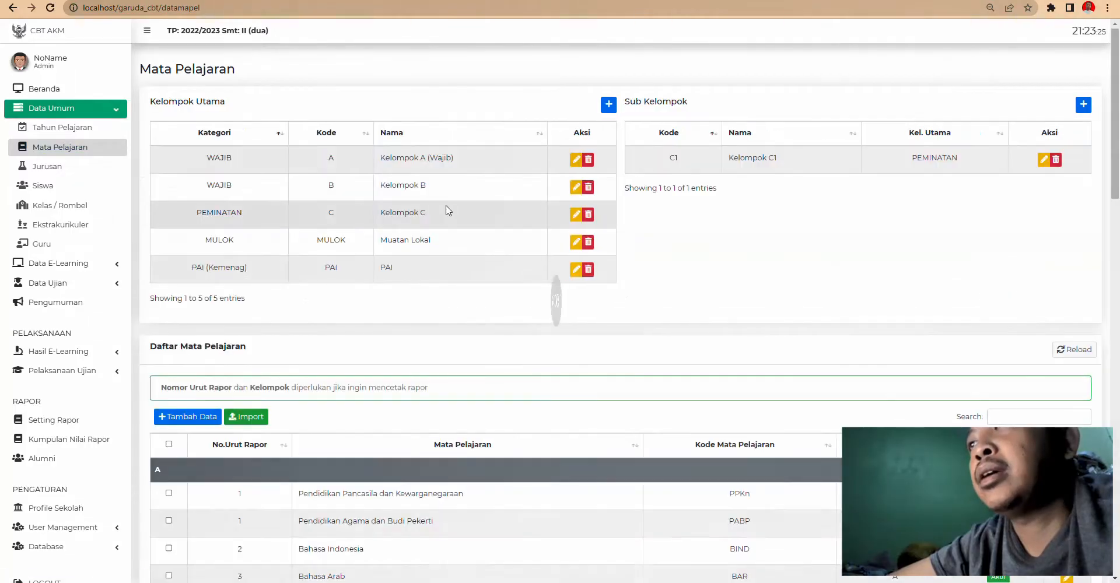
{"action": "scroll", "coordinate": [571, 274], "scroll_direction": "down", "scroll_amount": 10}
{"action": "scroll", "coordinate": [573, 279], "scroll_direction": "down", "scroll_amount": 11}
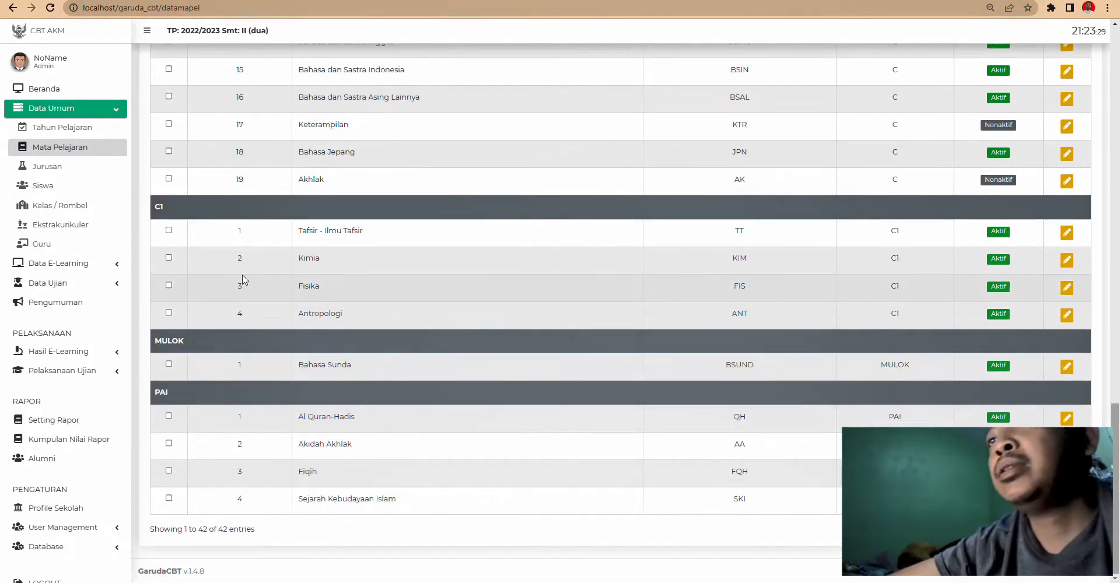
{"action": "scroll", "coordinate": [244, 280], "scroll_direction": "up", "scroll_amount": 1}
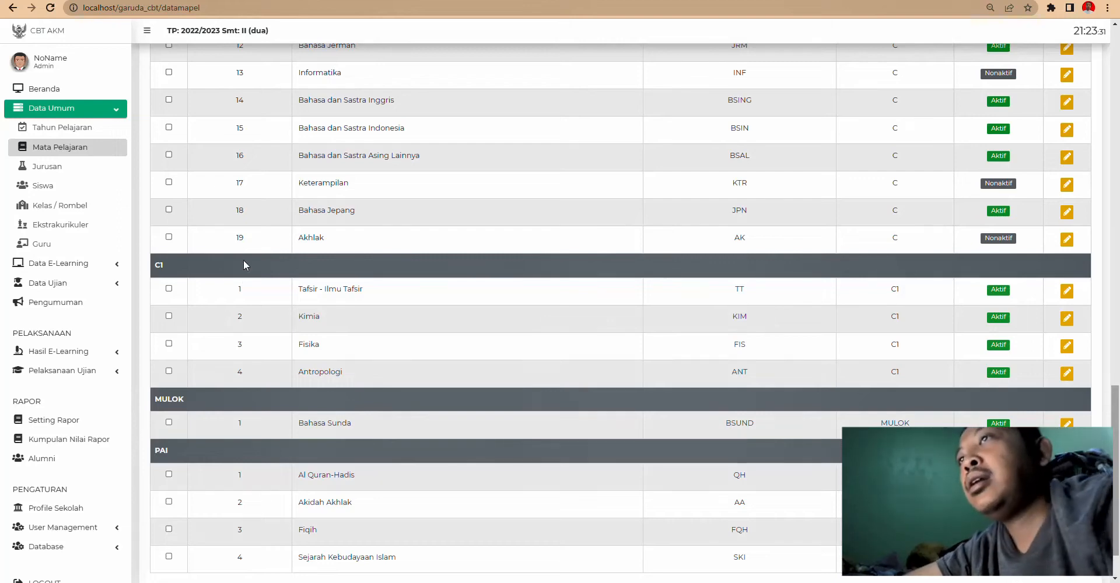
{"action": "scroll", "coordinate": [243, 260], "scroll_direction": "up", "scroll_amount": 6}
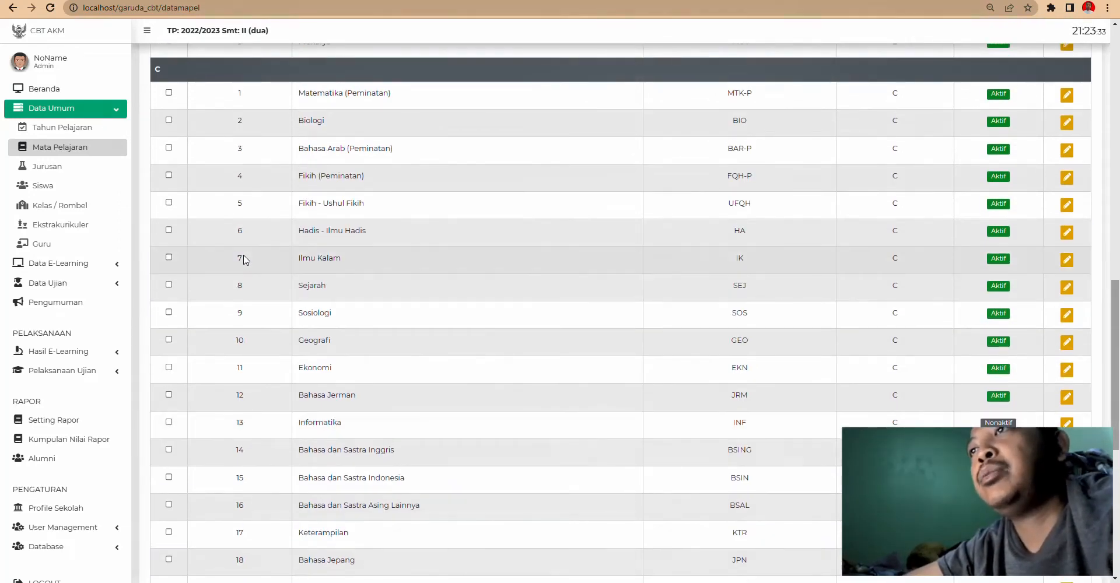
{"action": "scroll", "coordinate": [252, 258], "scroll_direction": "up", "scroll_amount": 10}
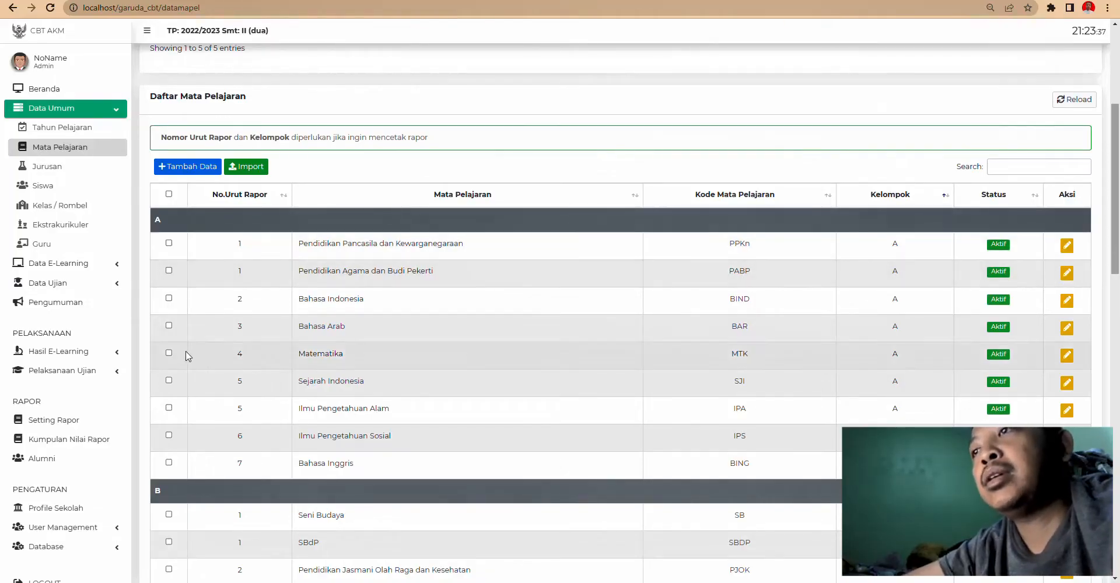
{"action": "scroll", "coordinate": [352, 501], "scroll_direction": "down", "scroll_amount": 5}
{"action": "scroll", "coordinate": [324, 359], "scroll_direction": "down", "scroll_amount": 3}
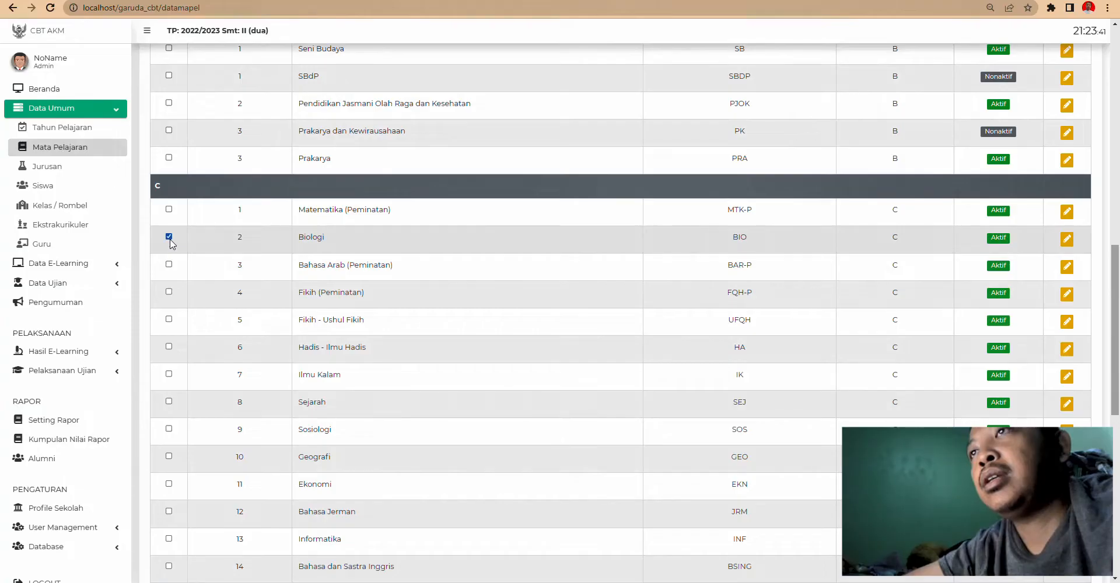
{"action": "scroll", "coordinate": [175, 353], "scroll_direction": "up", "scroll_amount": 12}
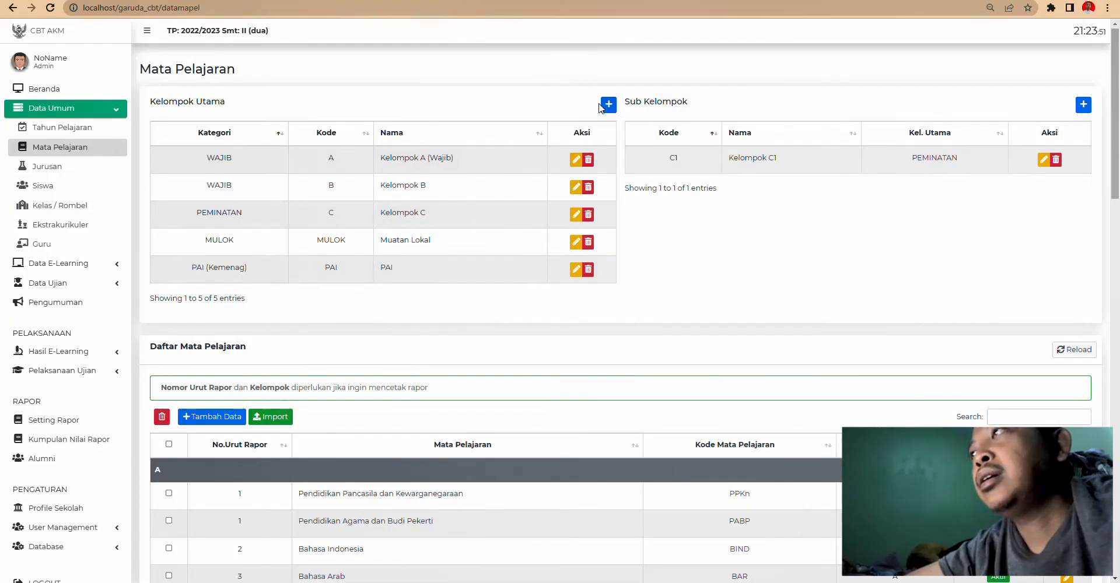
- Preview the Kelompok Utama add form and its Kategori options, cancel, then show Jurusan
{"action": "left_click", "coordinate": [608, 106]}
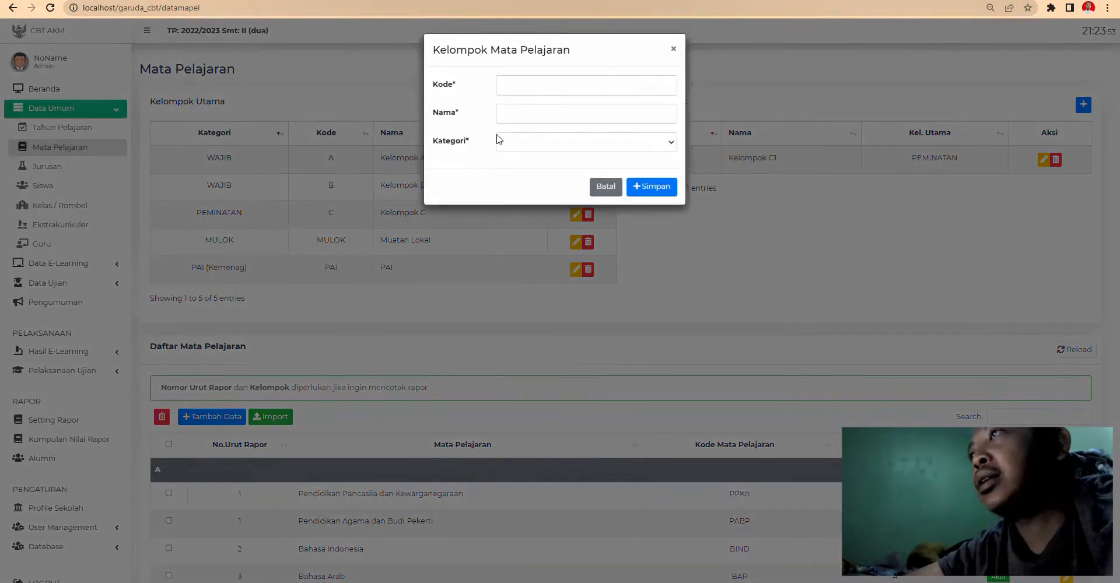
{"action": "left_click", "coordinate": [514, 142]}
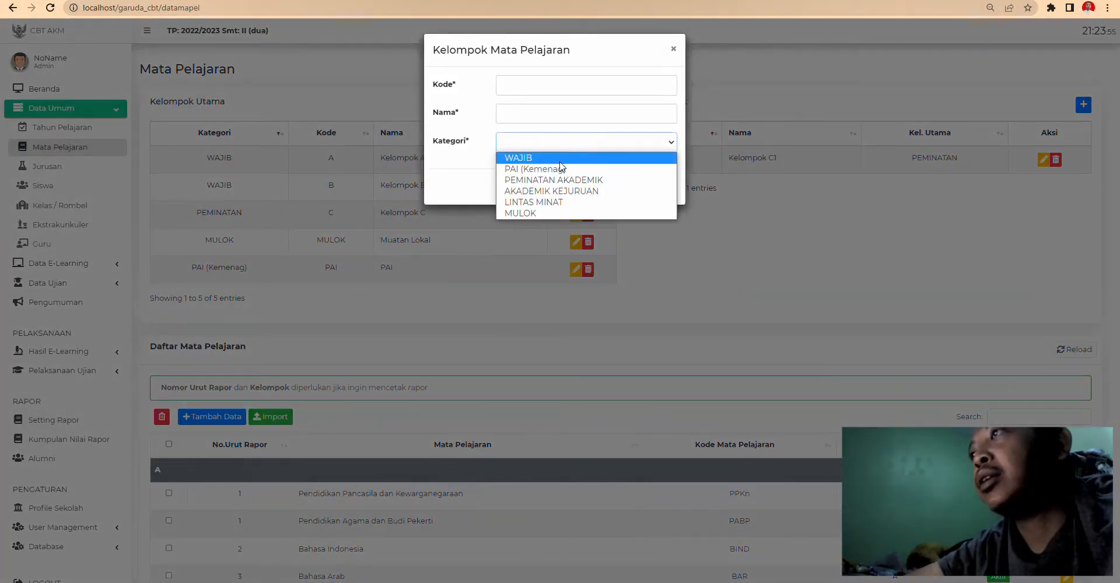
{"action": "left_click", "coordinate": [462, 185]}
{"action": "left_click", "coordinate": [650, 219]}
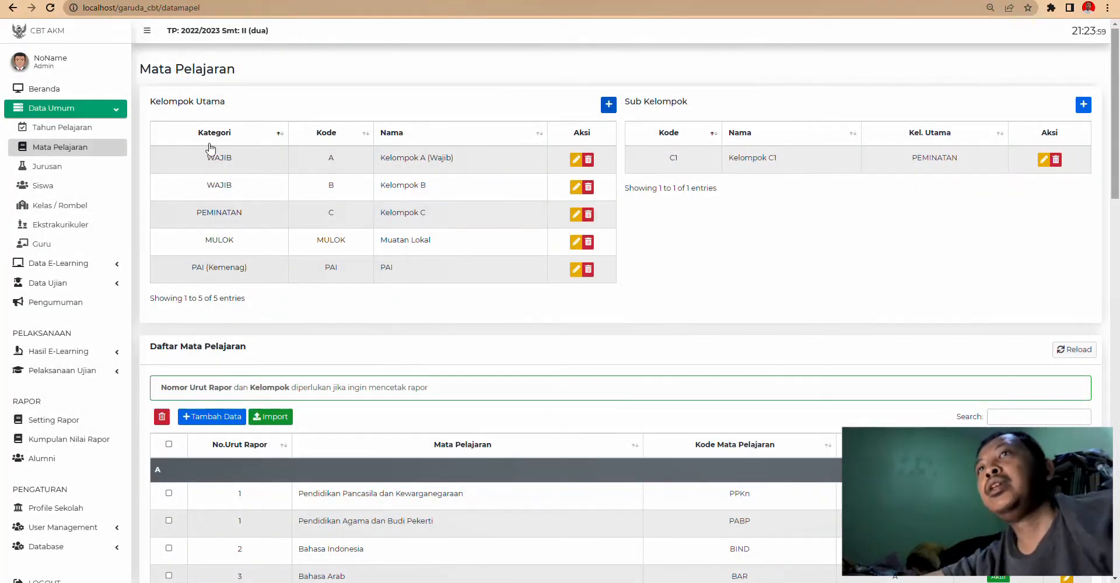
{"action": "left_click", "coordinate": [66, 169]}
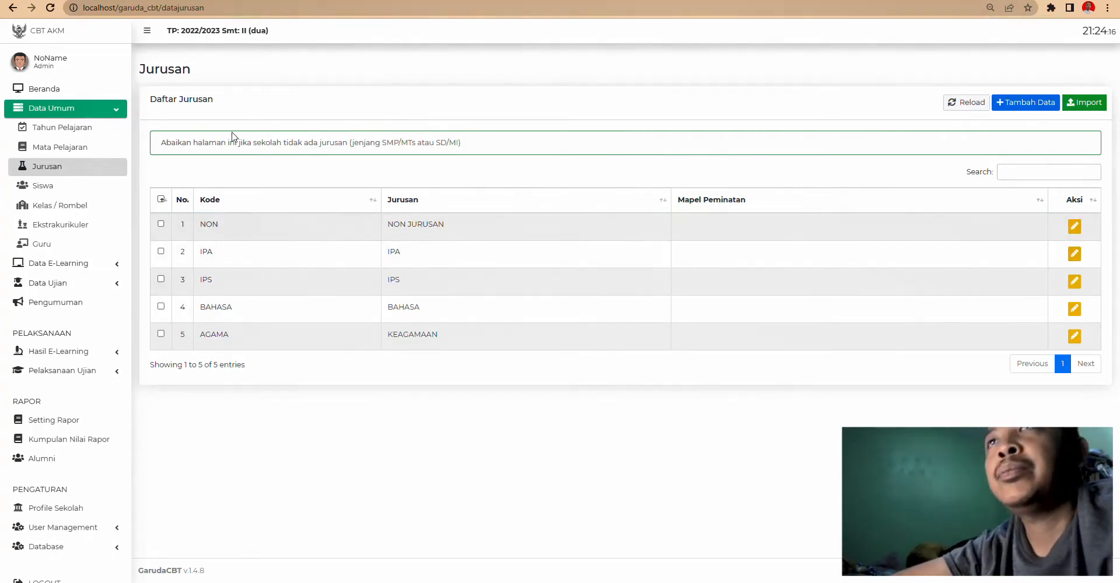
- Download format_siswa (1).xlsx from the Siswa import form and open it in Excel
{"action": "left_click", "coordinate": [65, 188]}
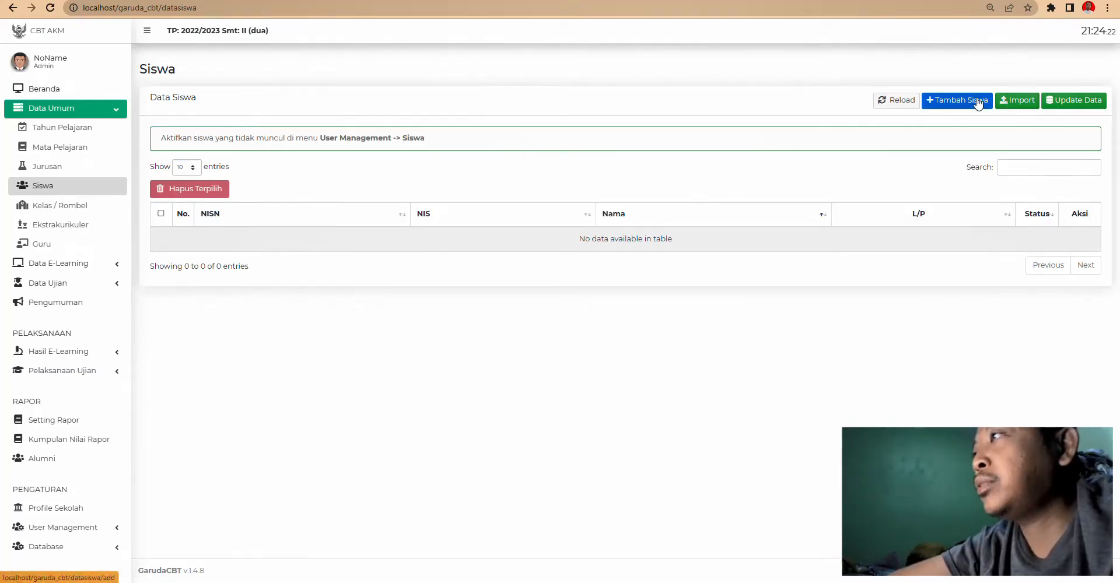
{"action": "left_click", "coordinate": [1031, 100]}
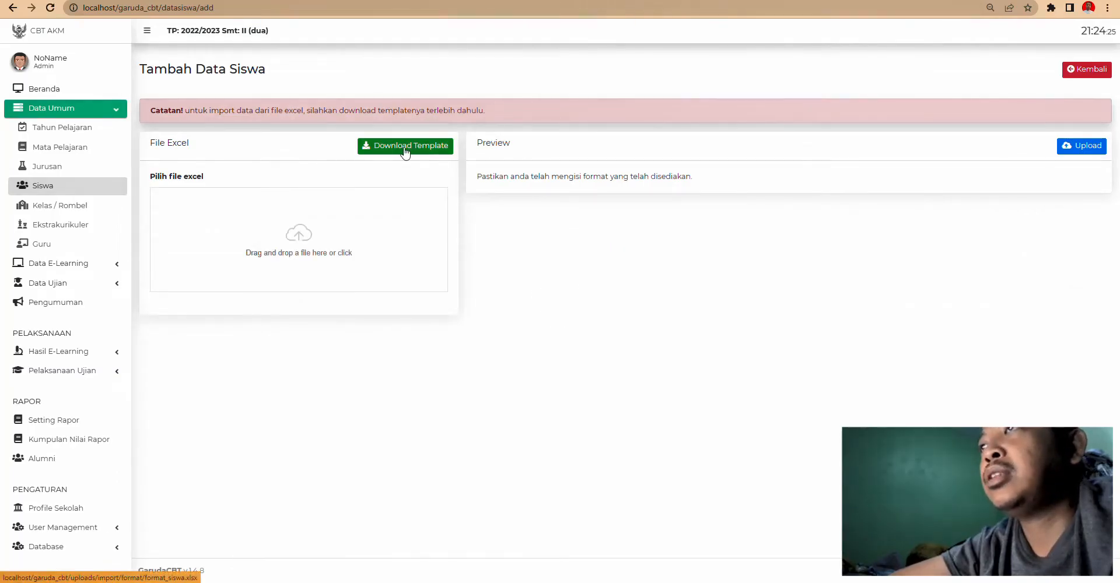
{"action": "left_click", "coordinate": [406, 153]}
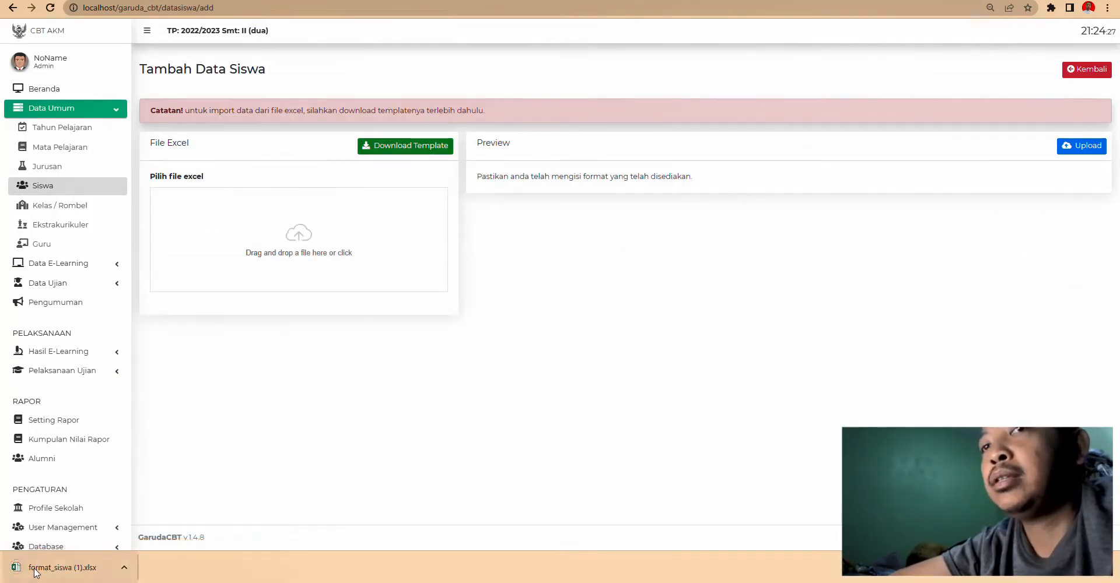
{"action": "left_click", "coordinate": [35, 571]}
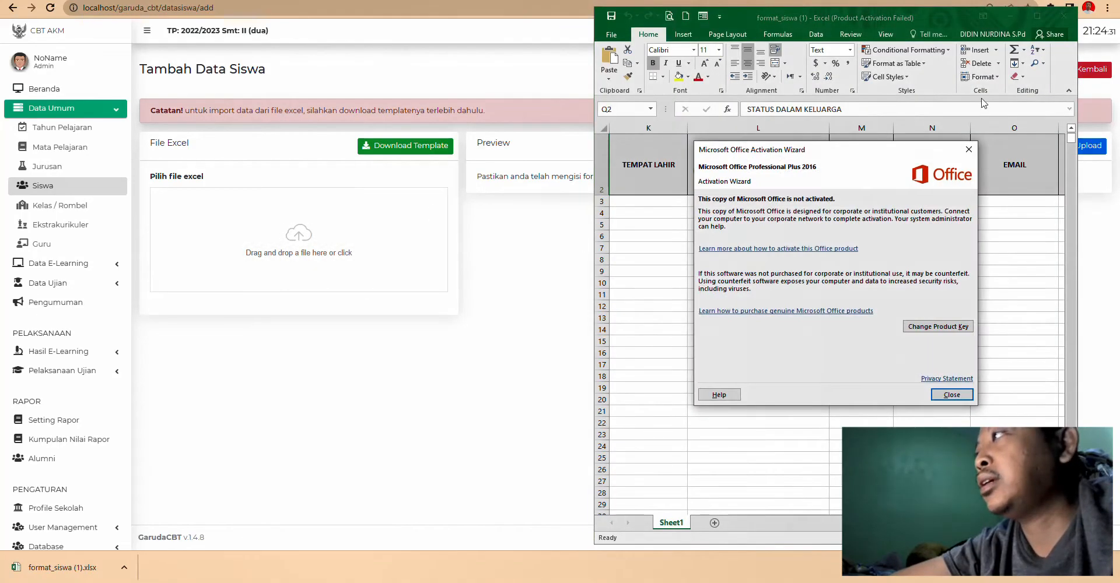
- Close the Office activation notice, maximize Excel and scroll across the template columns
{"action": "left_click", "coordinate": [970, 150]}
{"action": "left_click", "coordinate": [1039, 18]}
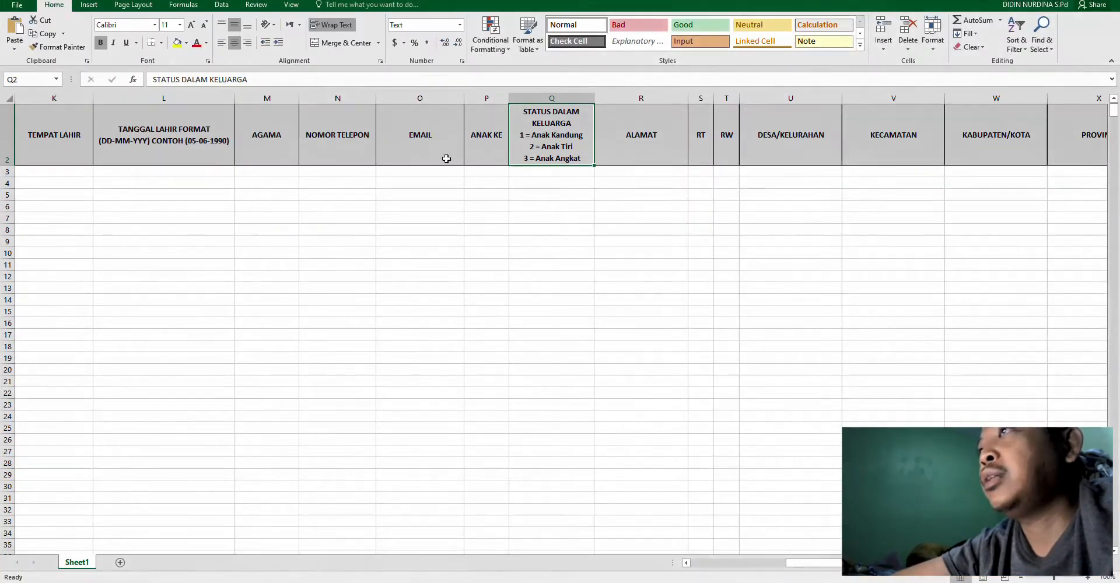
{"action": "left_click_drag", "start_coordinate": [849, 563], "coordinate": [735, 547]}
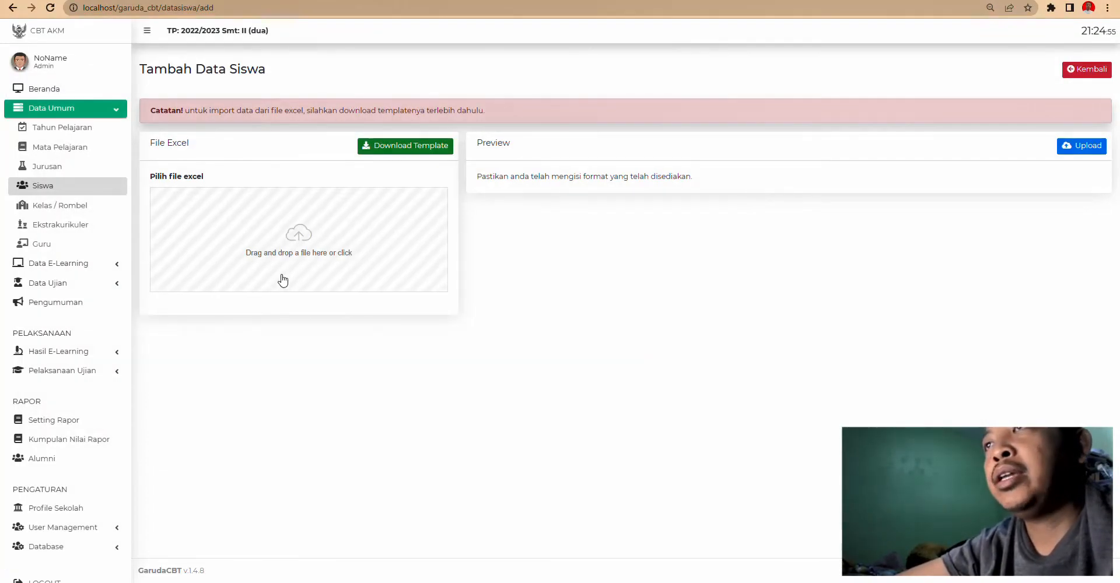
- Select format_siswa from OneDrive > DATA SMP 1 > SUB KURIKULUM > CBT TETAP for import
{"action": "left_click", "coordinate": [295, 244]}
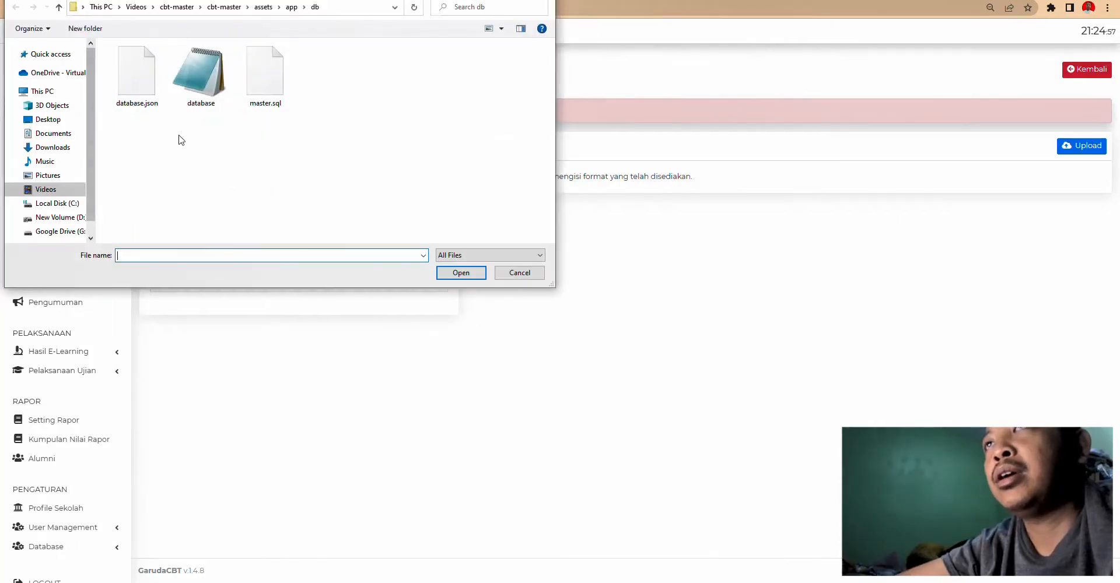
{"action": "left_click", "coordinate": [61, 76]}
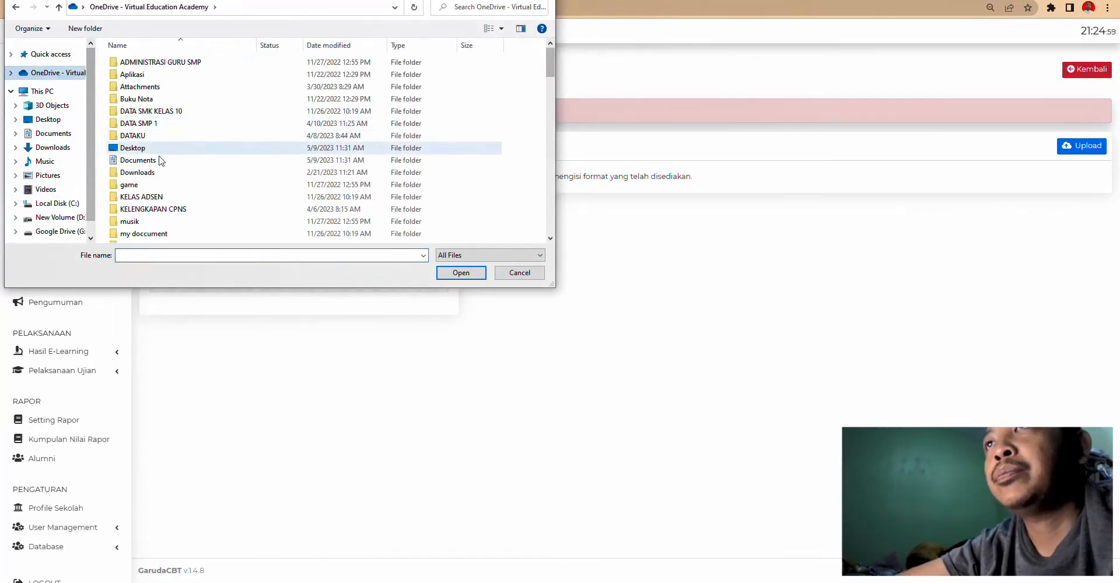
{"action": "double_click", "coordinate": [148, 123]}
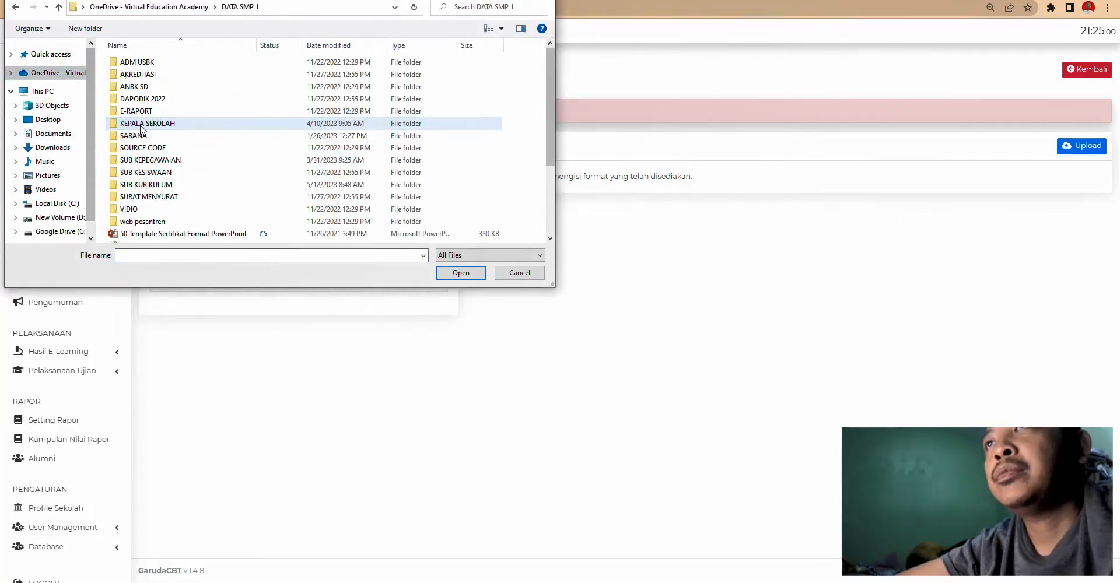
{"action": "double_click", "coordinate": [149, 184]}
{"action": "left_click", "coordinate": [146, 139]}
{"action": "double_click", "coordinate": [147, 138]}
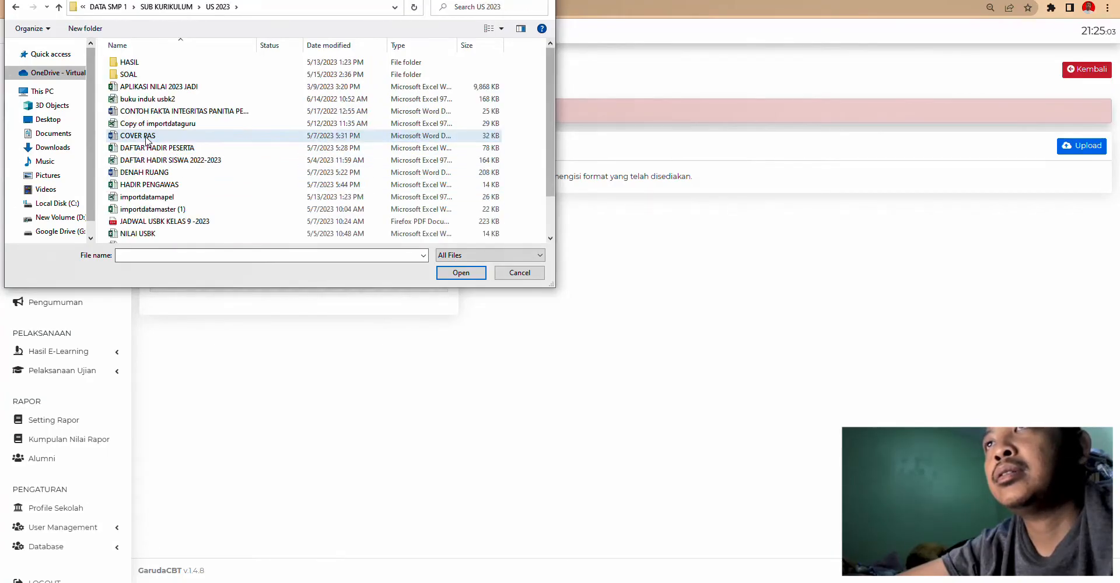
{"action": "left_click", "coordinate": [15, 7]}
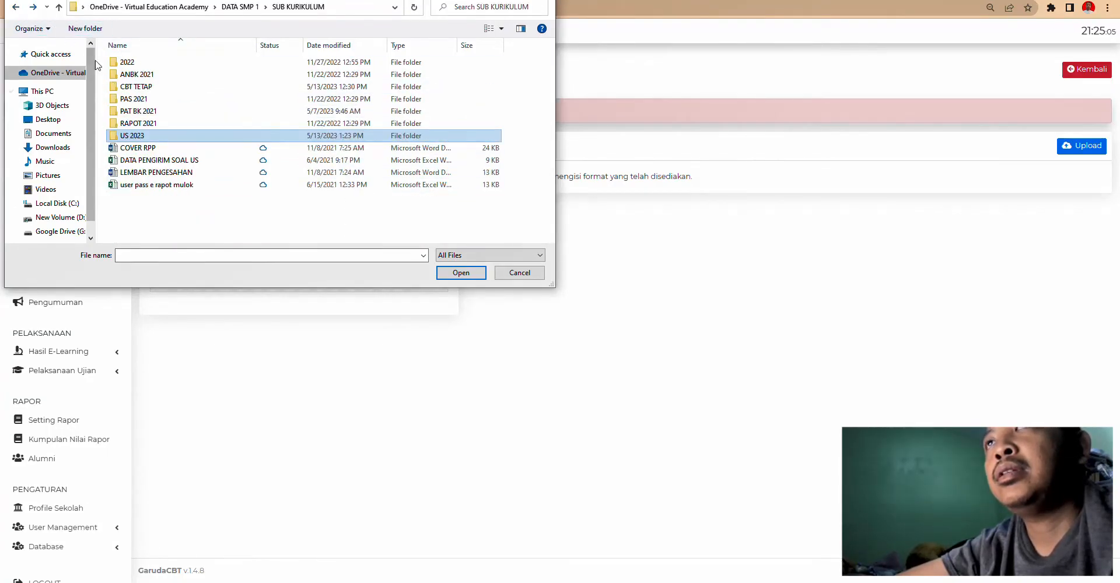
{"action": "double_click", "coordinate": [133, 87]}
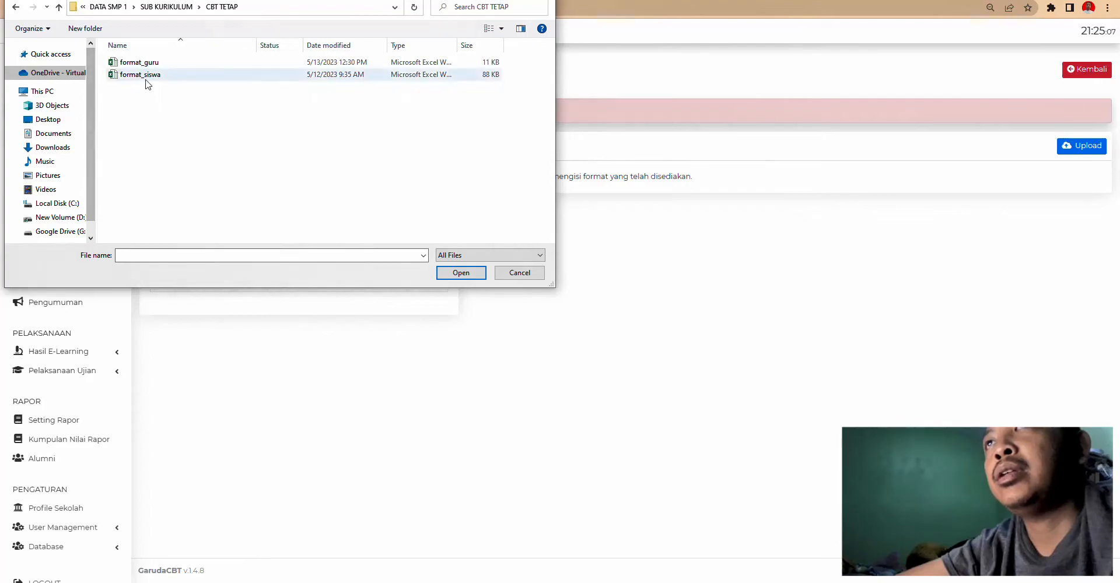
{"action": "double_click", "coordinate": [143, 76]}
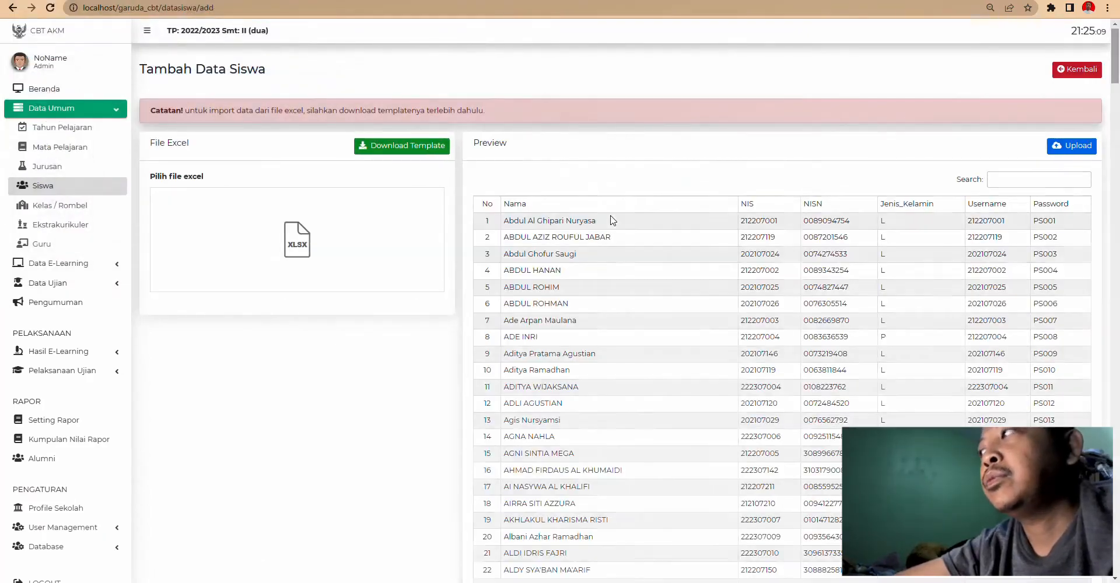
- Upload the previewed student data and reload the Siswa page
{"action": "scroll", "coordinate": [837, 295], "scroll_direction": "down", "scroll_amount": 10}
{"action": "scroll", "coordinate": [910, 296], "scroll_direction": "up", "scroll_amount": 10}
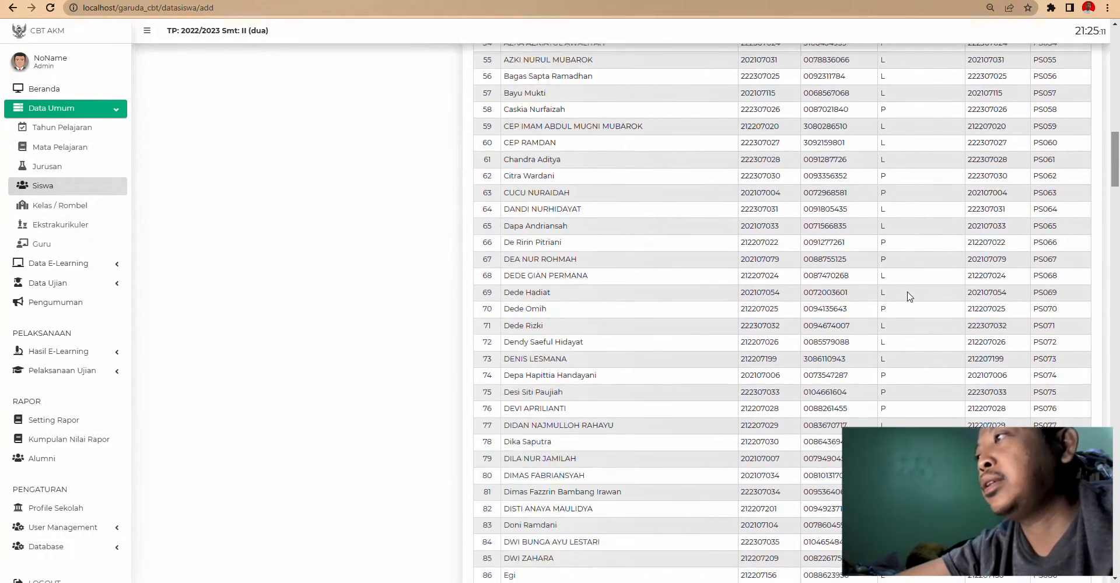
{"action": "scroll", "coordinate": [908, 296], "scroll_direction": "up", "scroll_amount": 2}
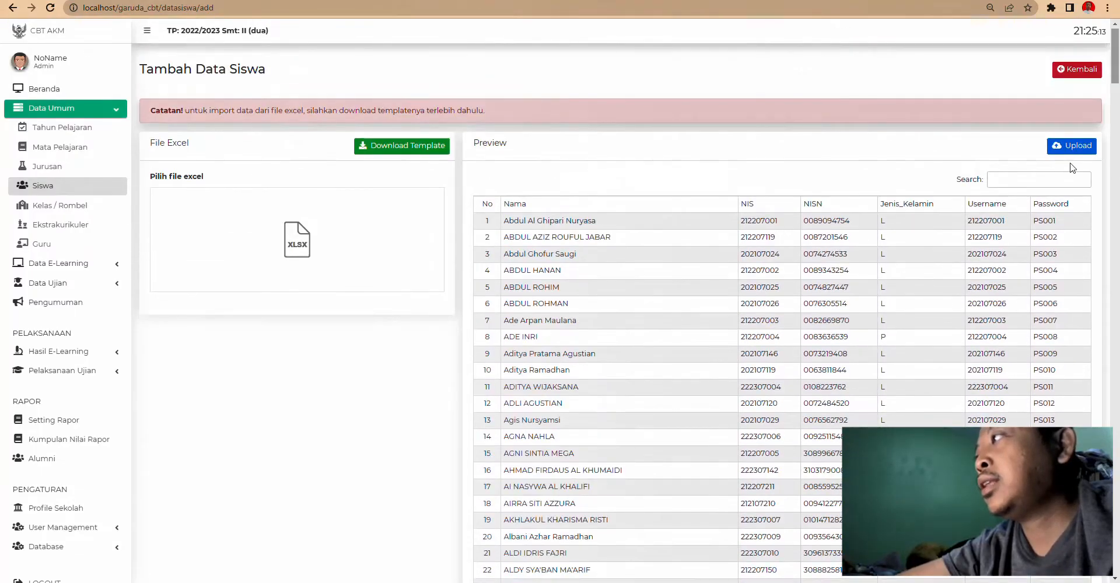
{"action": "left_click", "coordinate": [1076, 140]}
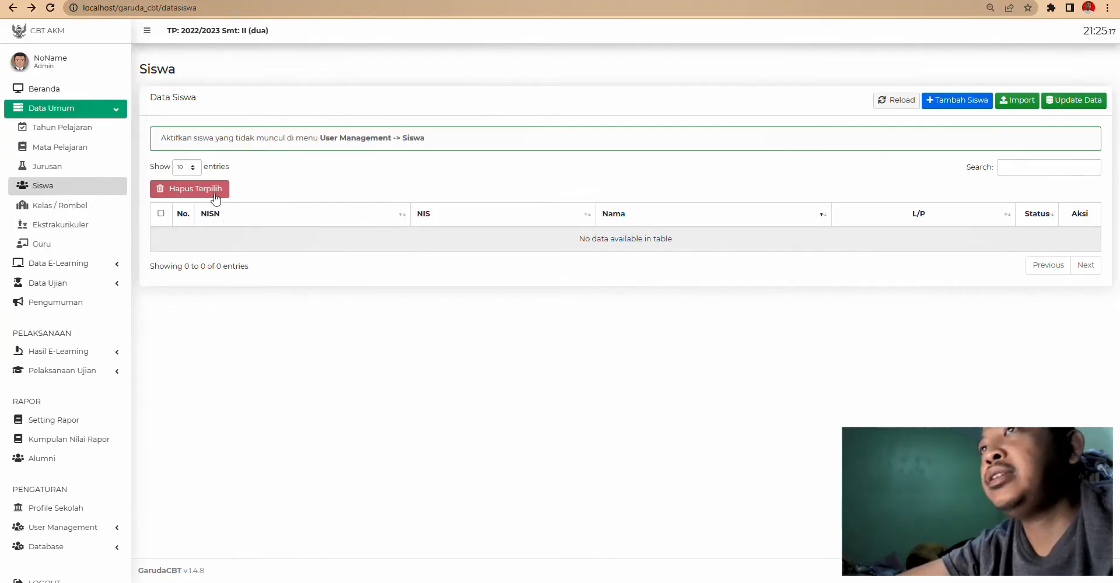
{"action": "left_click", "coordinate": [50, 8]}
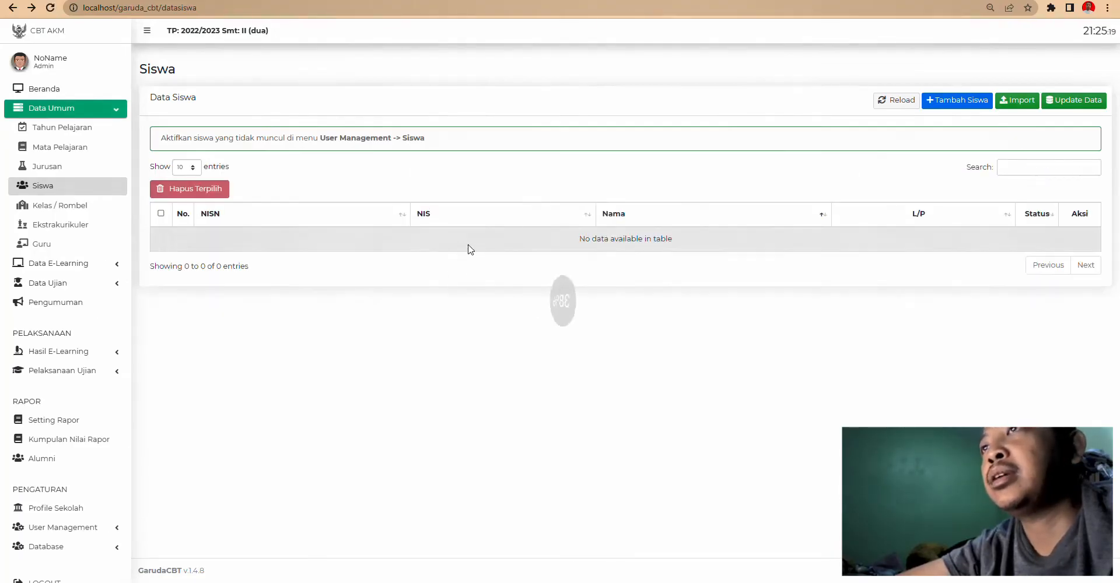
{"action": "scroll", "coordinate": [103, 493], "scroll_direction": "down", "scroll_amount": 1}
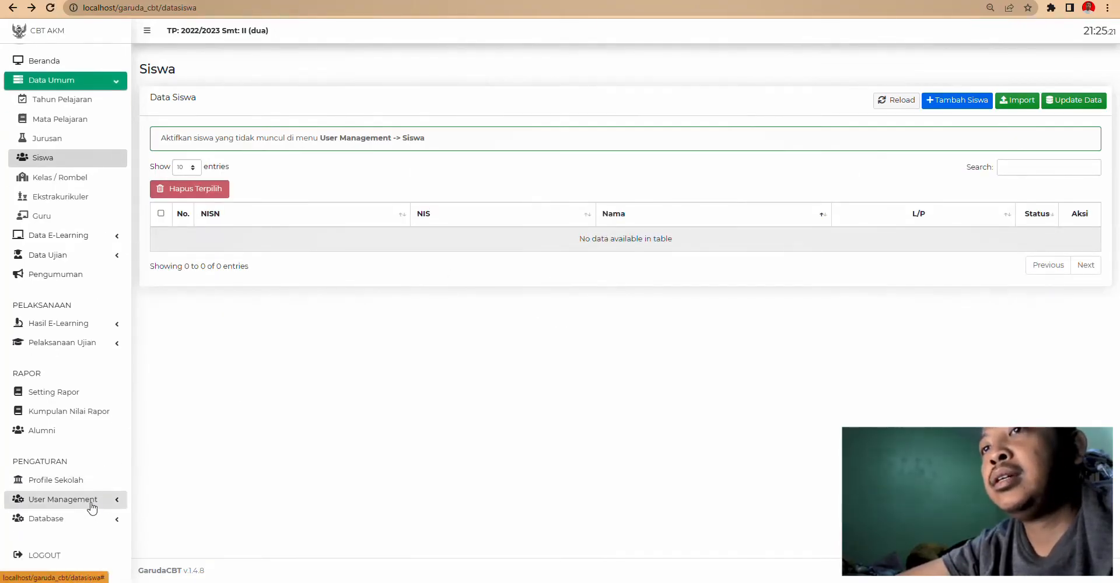
- Activate all 322 student accounts in User Management > Siswa, then return to Data Umum > Siswa
{"action": "left_click", "coordinate": [109, 500]}
{"action": "left_click", "coordinate": [58, 558]}
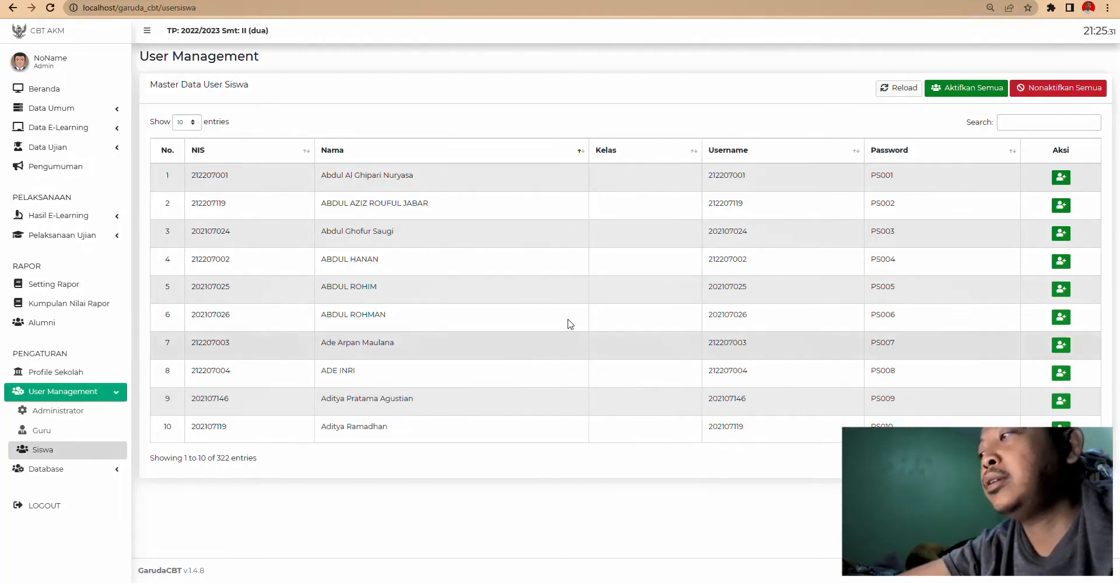
{"action": "left_click", "coordinate": [983, 93]}
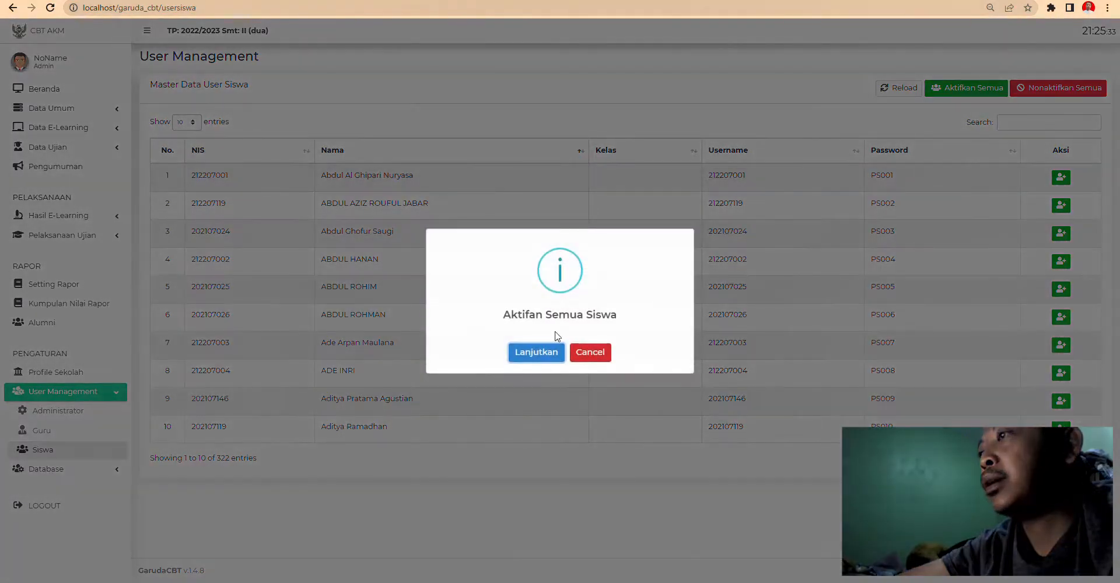
{"action": "left_click", "coordinate": [529, 356]}
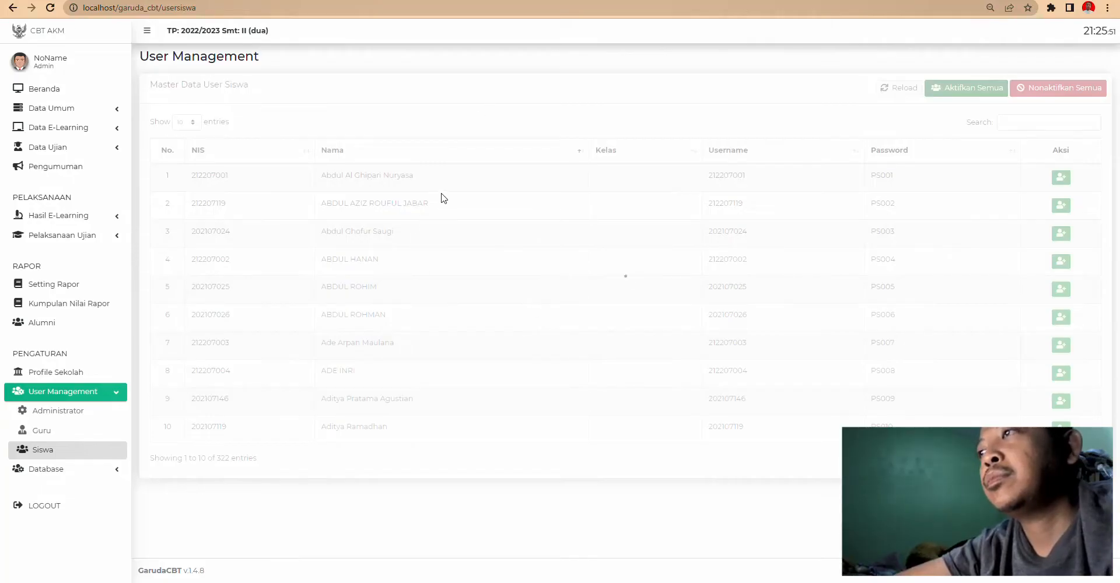
{"action": "left_click", "coordinate": [90, 112]}
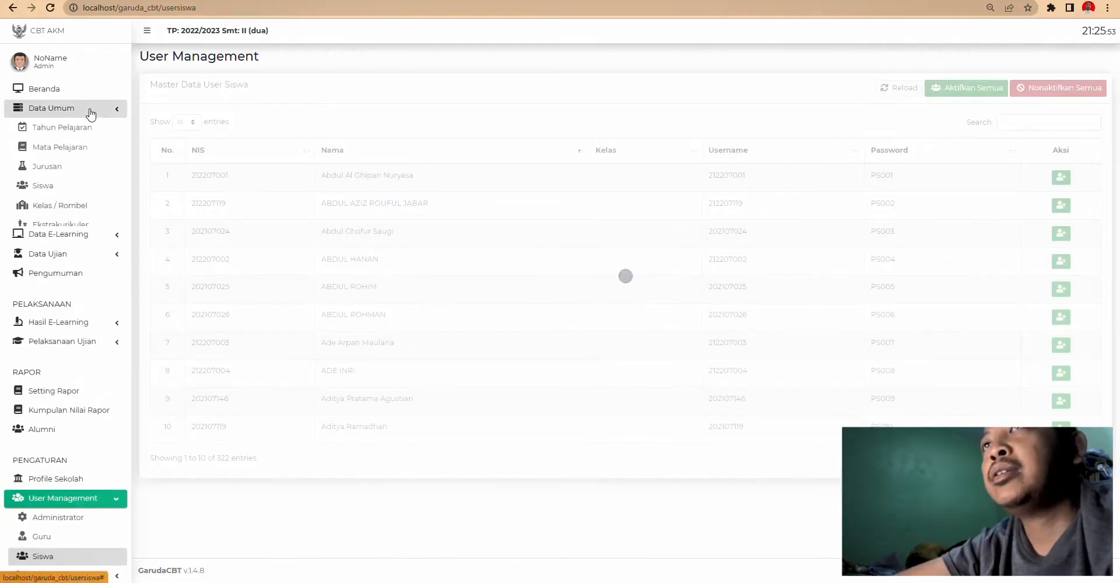
{"action": "left_click", "coordinate": [55, 185]}
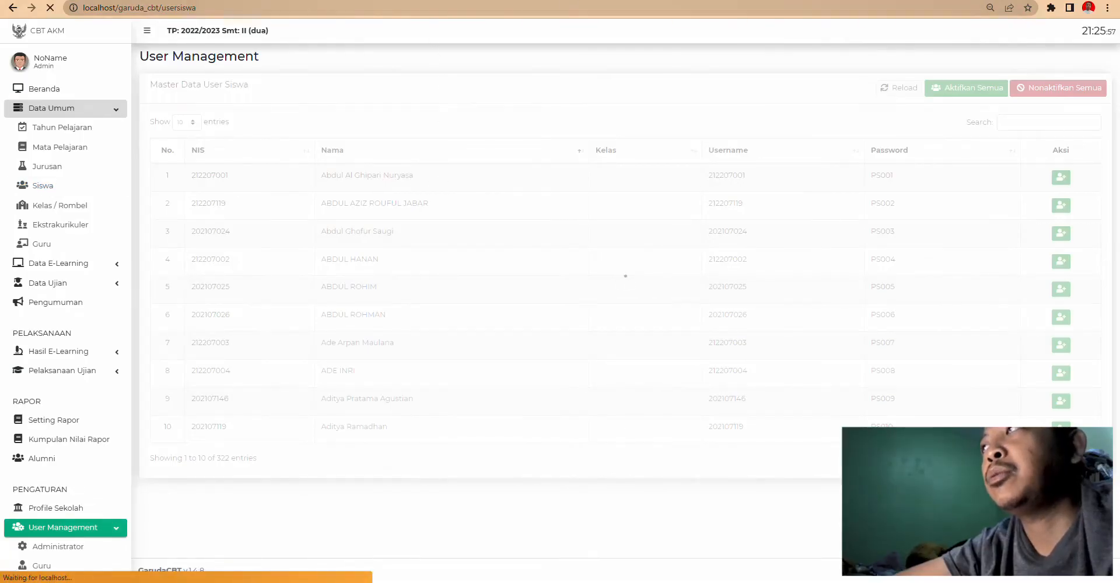
- Load google.com in a new tab, then close it to return to GarudaCBT
{"action": "key", "text": "ctrl+t"}
{"action": "type", "text": "google.com"}
{"action": "key", "text": "Return"}
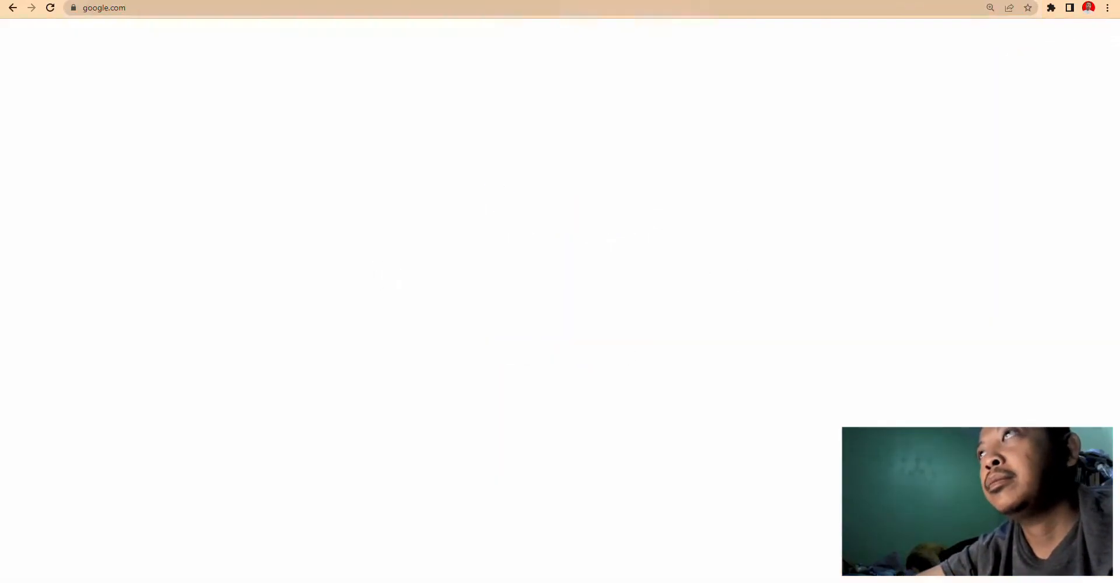
{"action": "key", "text": "ctrl+w"}
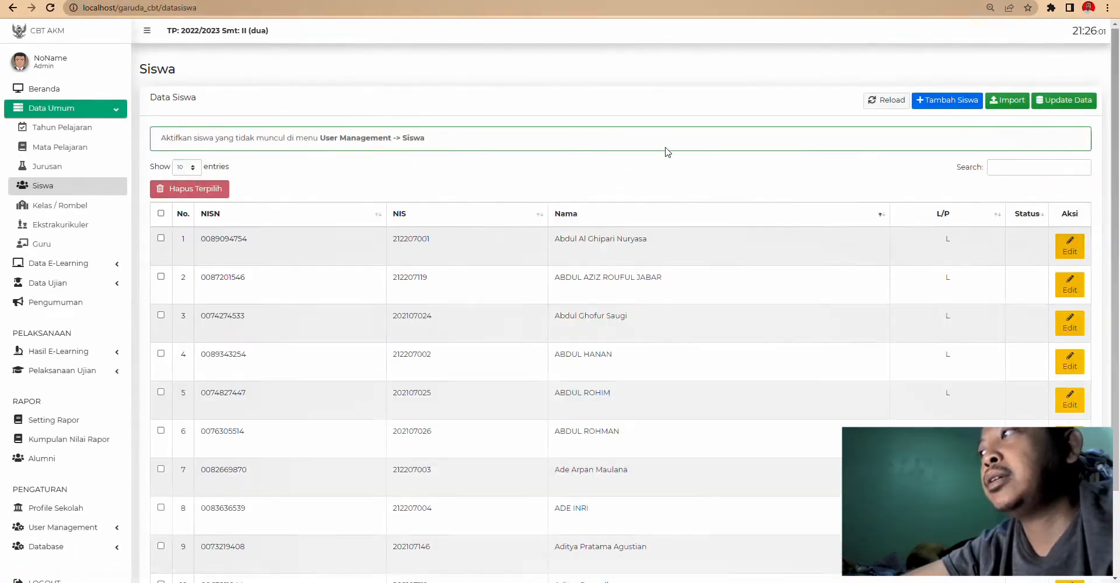
{"action": "scroll", "coordinate": [653, 303], "scroll_direction": "down", "scroll_amount": 2}
{"action": "scroll", "coordinate": [784, 306], "scroll_direction": "up", "scroll_amount": 2}
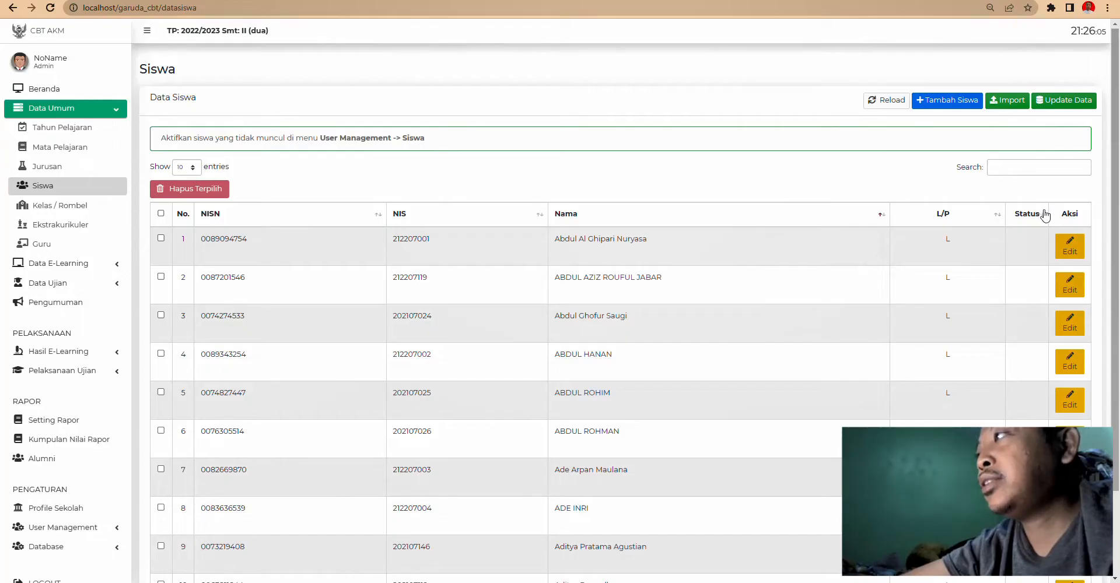
- Edit row 1's student, viewing the Detail, Keluarga and Wali sections, then return to the list
{"action": "left_click", "coordinate": [1077, 250]}
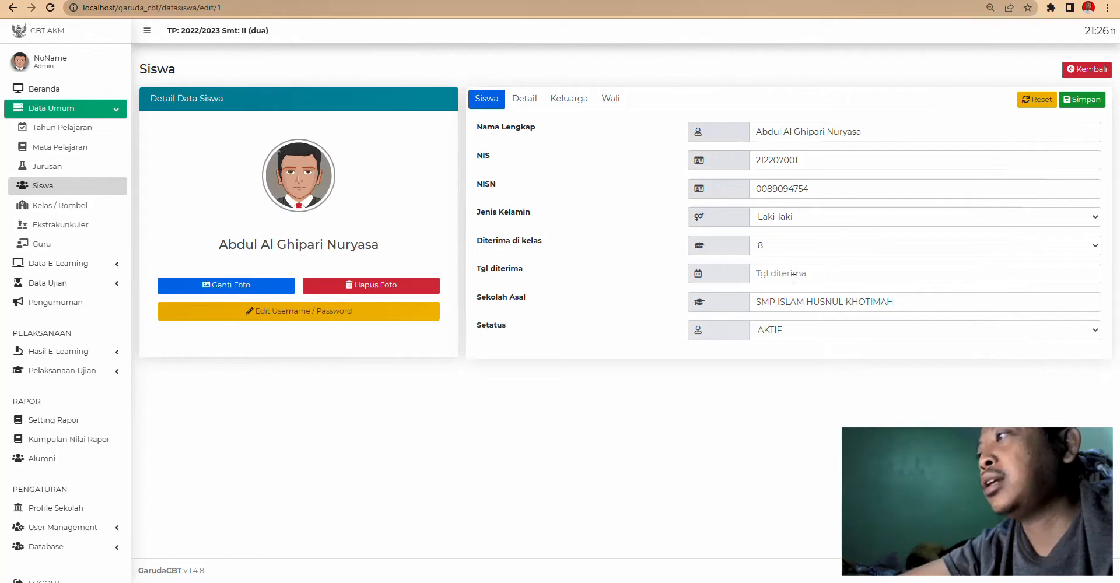
{"action": "left_click", "coordinate": [524, 100]}
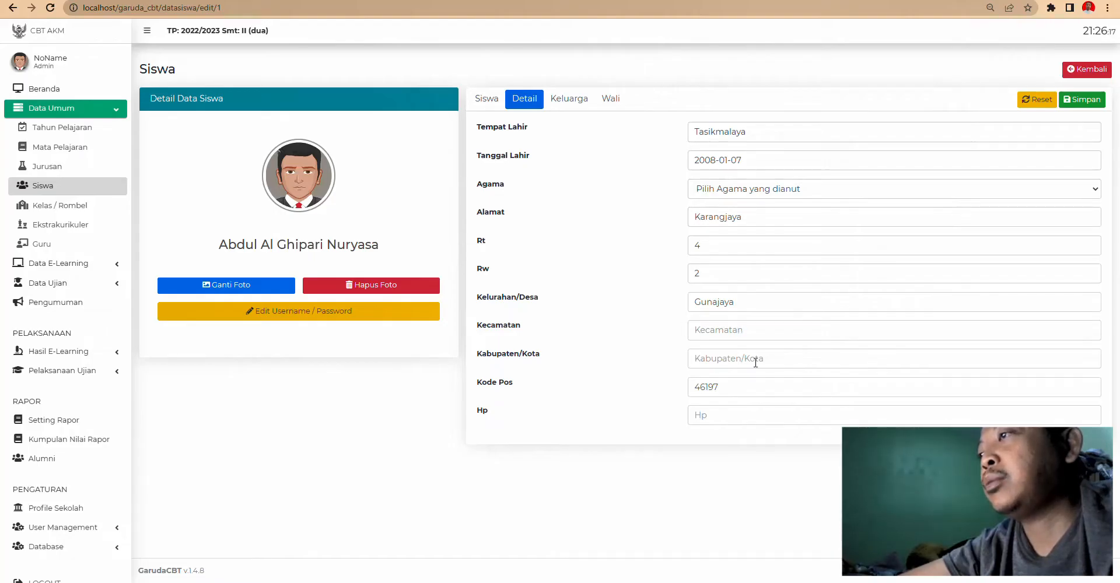
{"action": "left_click", "coordinate": [581, 102]}
{"action": "left_click", "coordinate": [603, 101]}
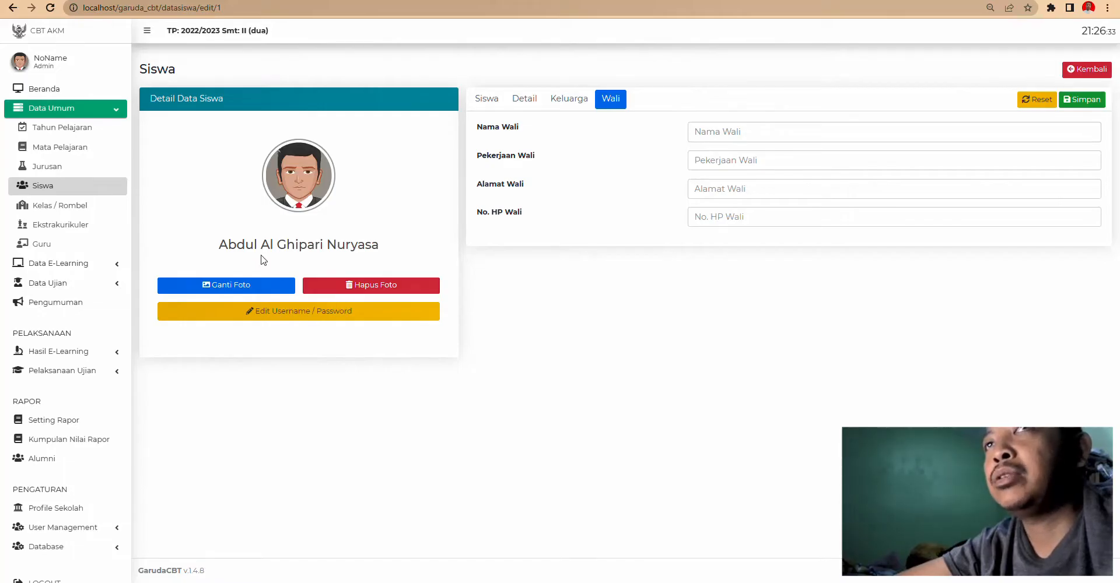
{"action": "left_click", "coordinate": [41, 190]}
- Start a new class on the Kelas page, naming it 7A with level 7
{"action": "left_click", "coordinate": [65, 208]}
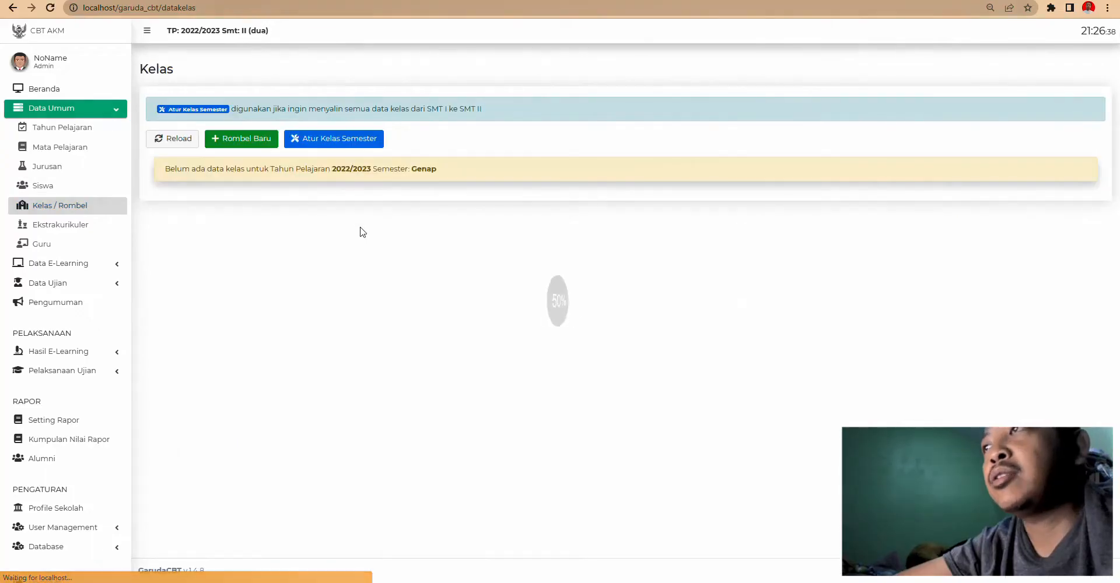
{"action": "left_click", "coordinate": [243, 140]}
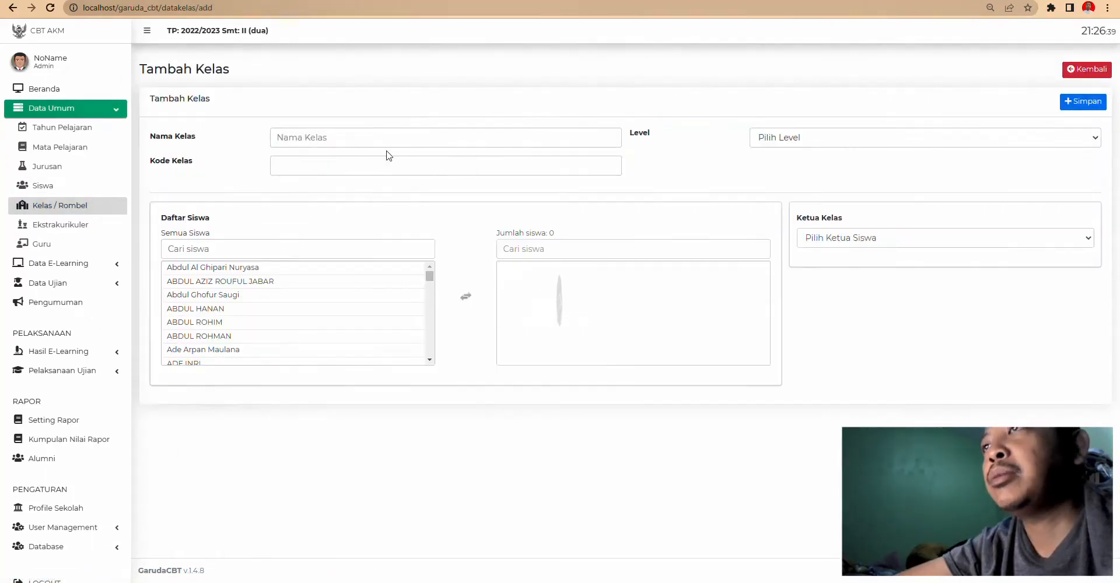
{"action": "left_click", "coordinate": [350, 140]}
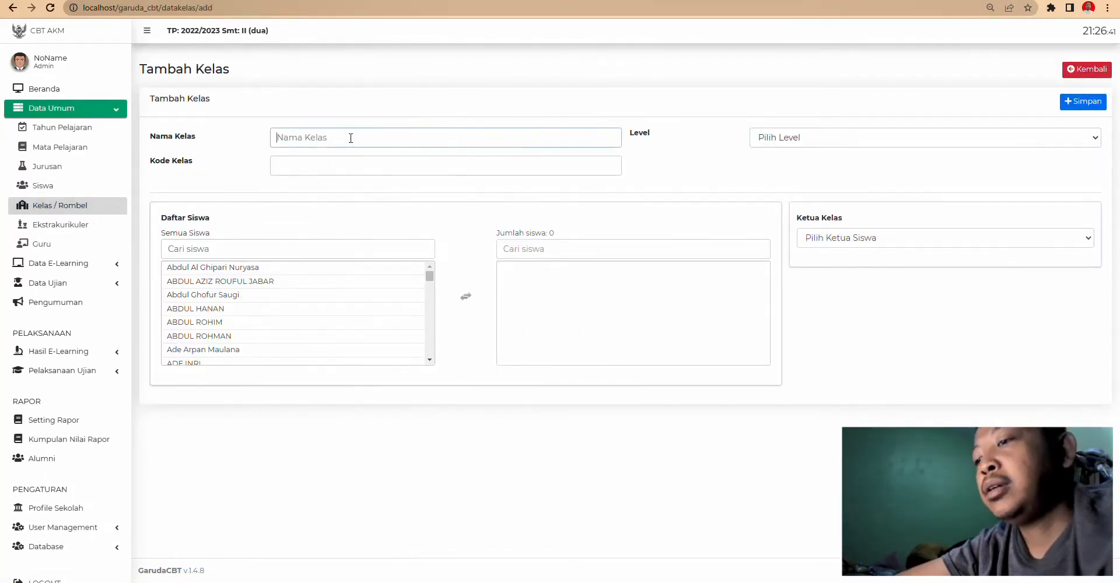
{"action": "type", "text": "7S"}
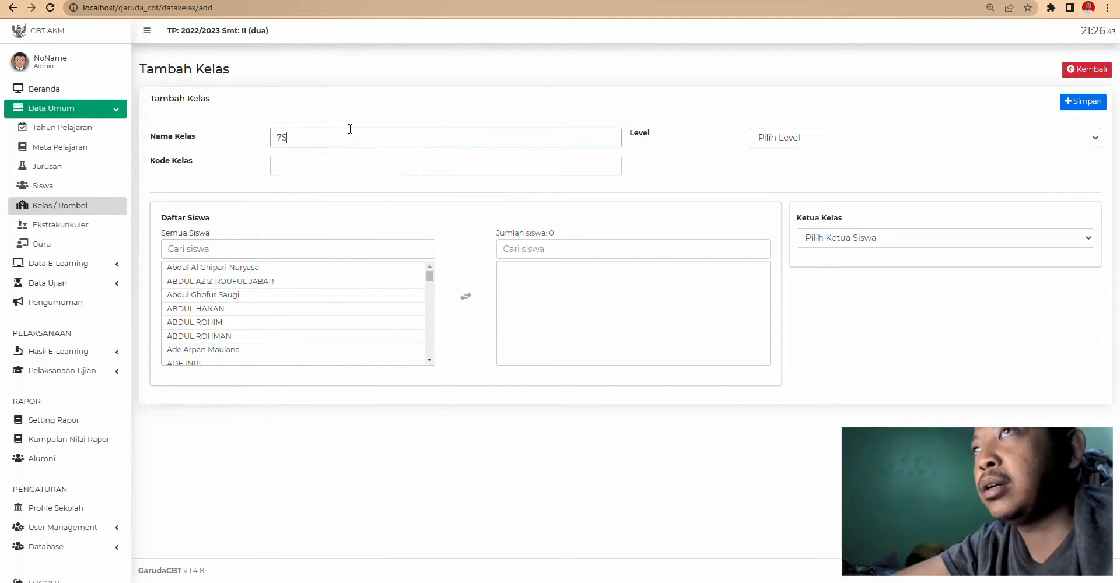
{"action": "left_click_drag", "start_coordinate": [325, 137], "coordinate": [222, 145]}
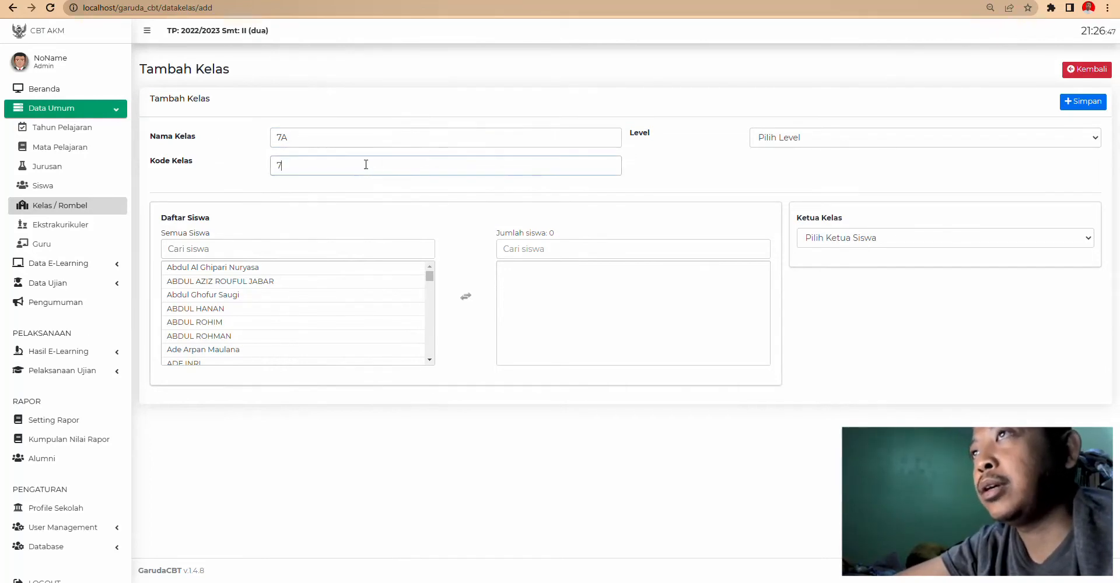
{"action": "left_click", "coordinate": [817, 140]}
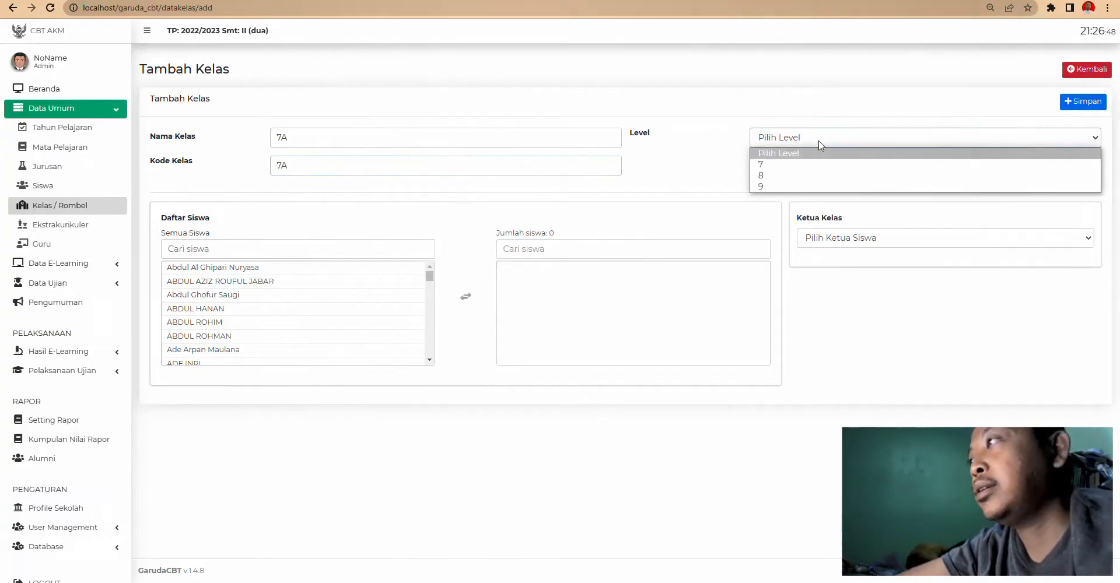
{"action": "left_click", "coordinate": [790, 165]}
- Add eight students to class 7A, make the first one class leader, and save
{"action": "left_click", "coordinate": [240, 272]}
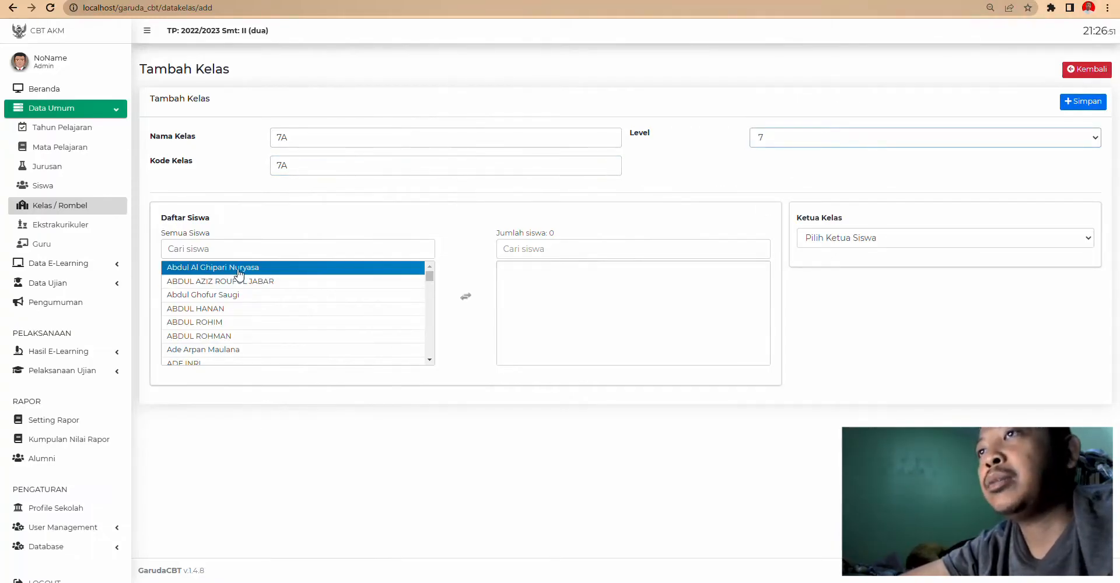
{"action": "left_click", "coordinate": [238, 269]}
{"action": "left_click", "coordinate": [233, 282]}
{"action": "left_click", "coordinate": [229, 283]}
{"action": "left_click", "coordinate": [227, 294]}
{"action": "left_click", "coordinate": [224, 309]}
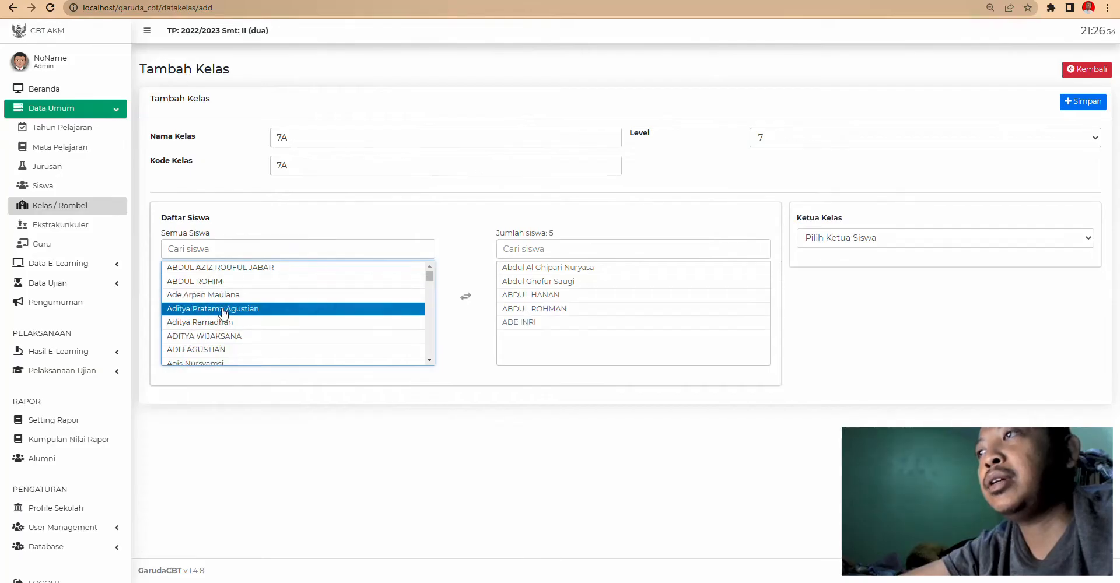
{"action": "left_click", "coordinate": [224, 310]}
{"action": "left_click", "coordinate": [228, 281]}
{"action": "left_click", "coordinate": [843, 243]}
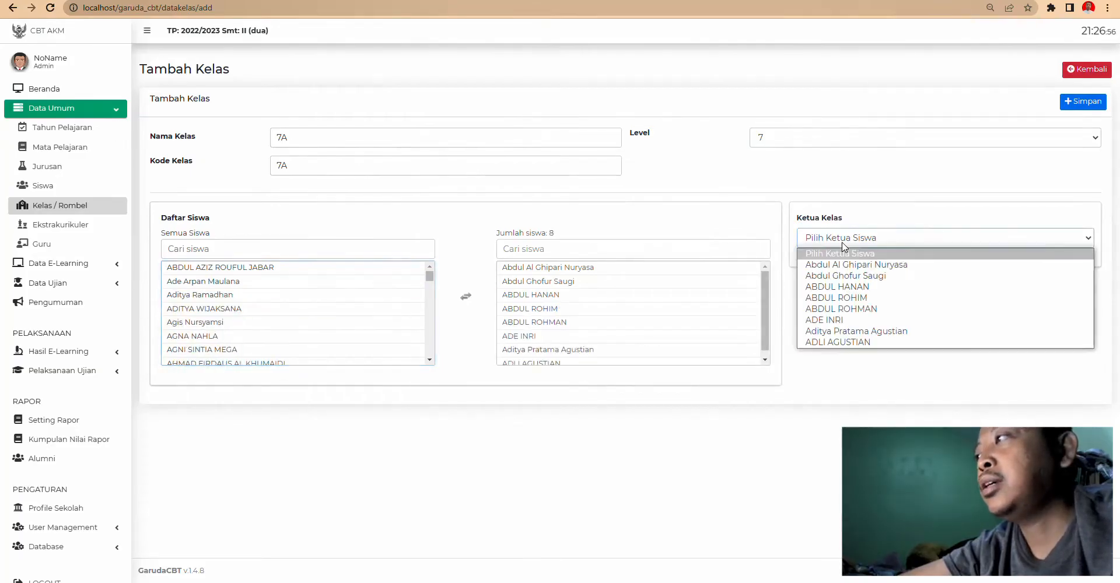
{"action": "left_click", "coordinate": [840, 265]}
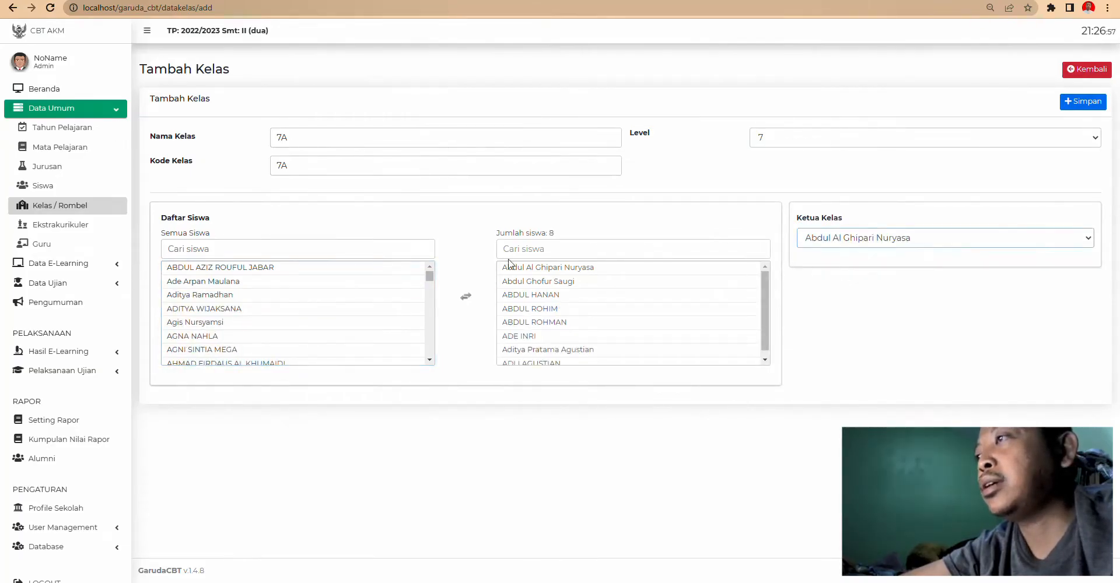
{"action": "left_click", "coordinate": [1087, 105]}
{"action": "left_click", "coordinate": [560, 353]}
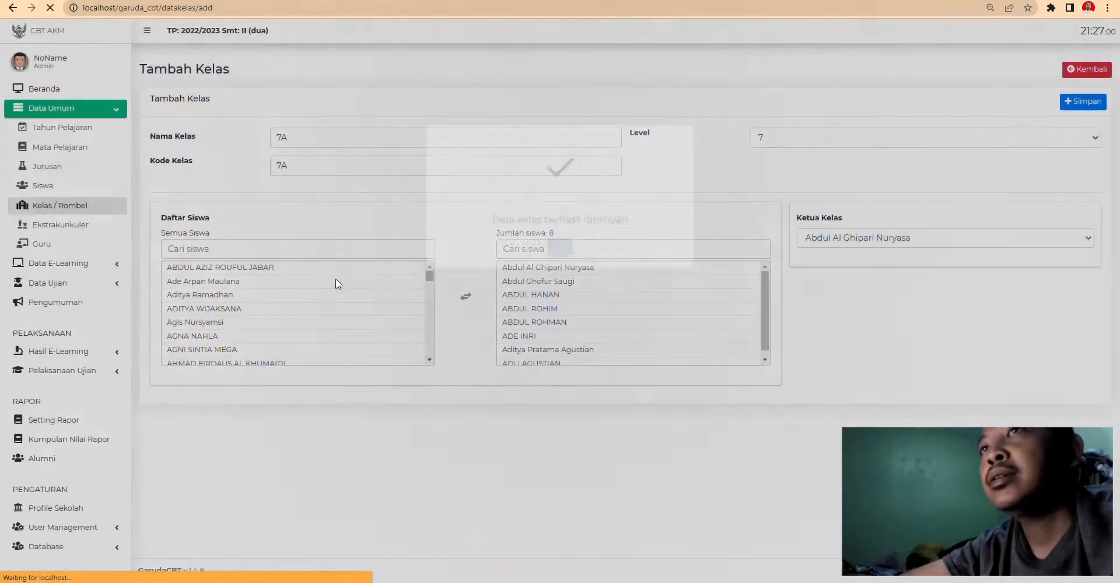
- Browse the Ekstrakurikuler and Kelas pages, opening and cancelling the Tambah Ekskul form
{"action": "left_click", "coordinate": [68, 227]}
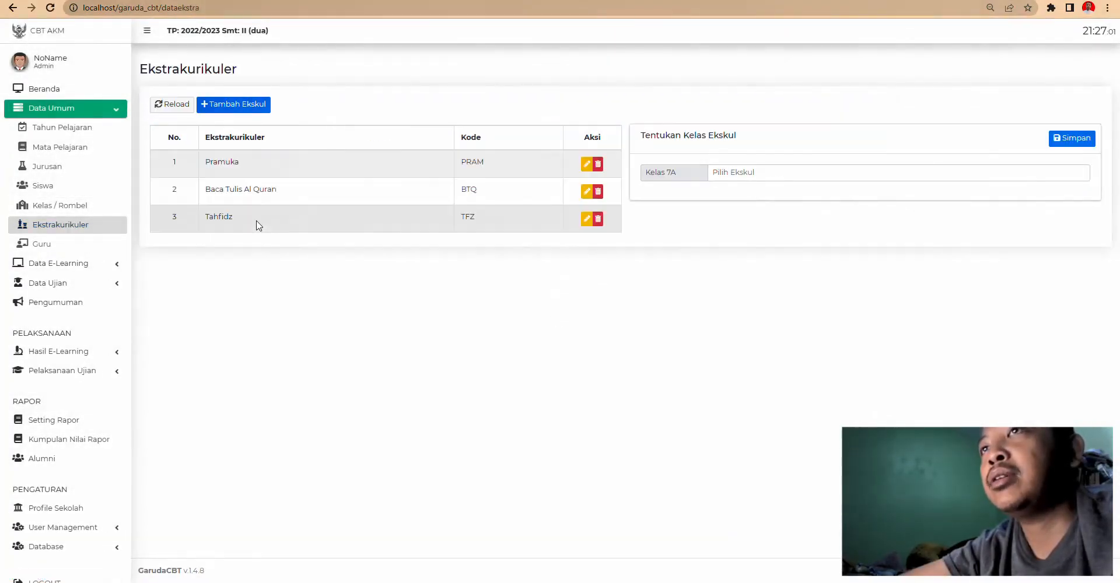
{"action": "left_click", "coordinate": [74, 207]}
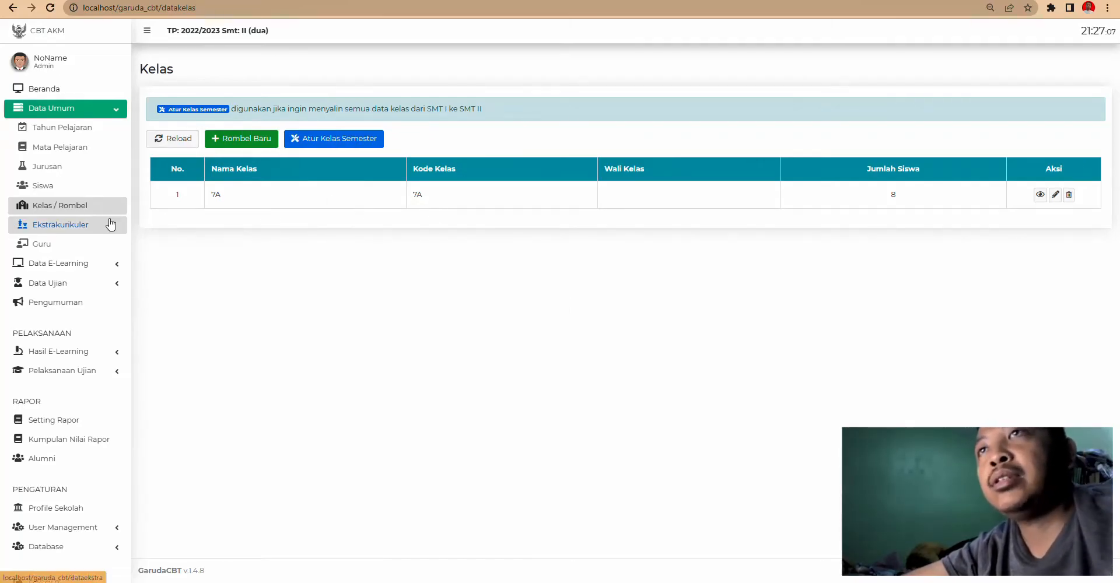
{"action": "left_click", "coordinate": [67, 229]}
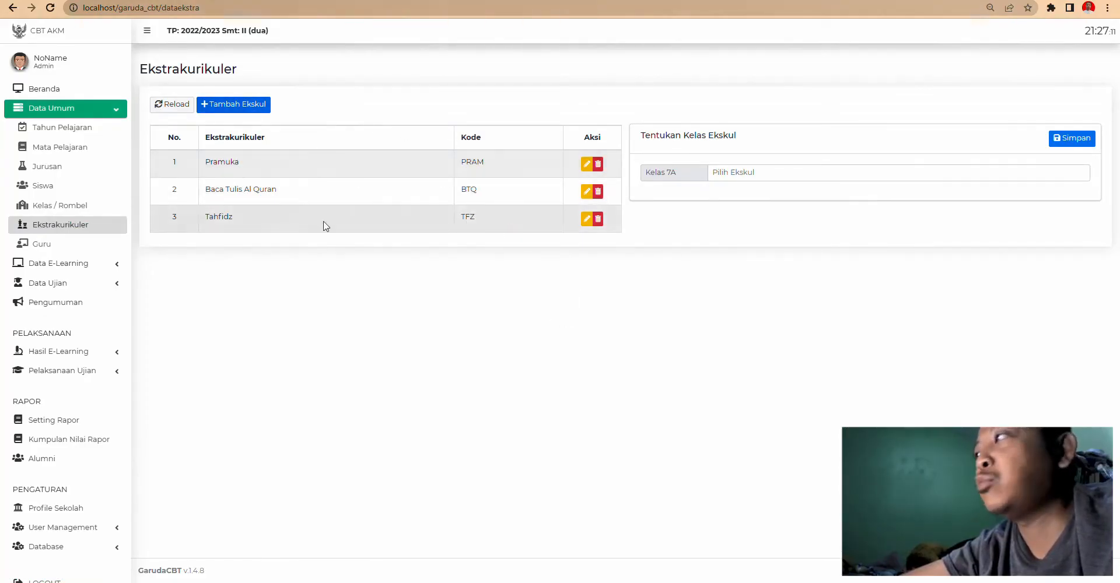
{"action": "left_click", "coordinate": [268, 111]}
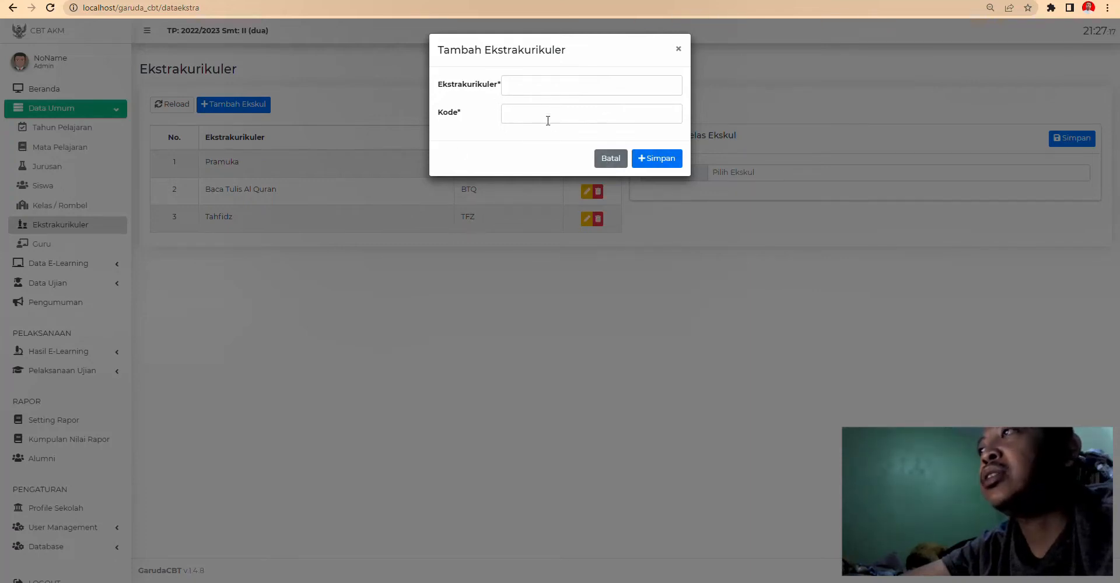
{"action": "left_click", "coordinate": [609, 158]}
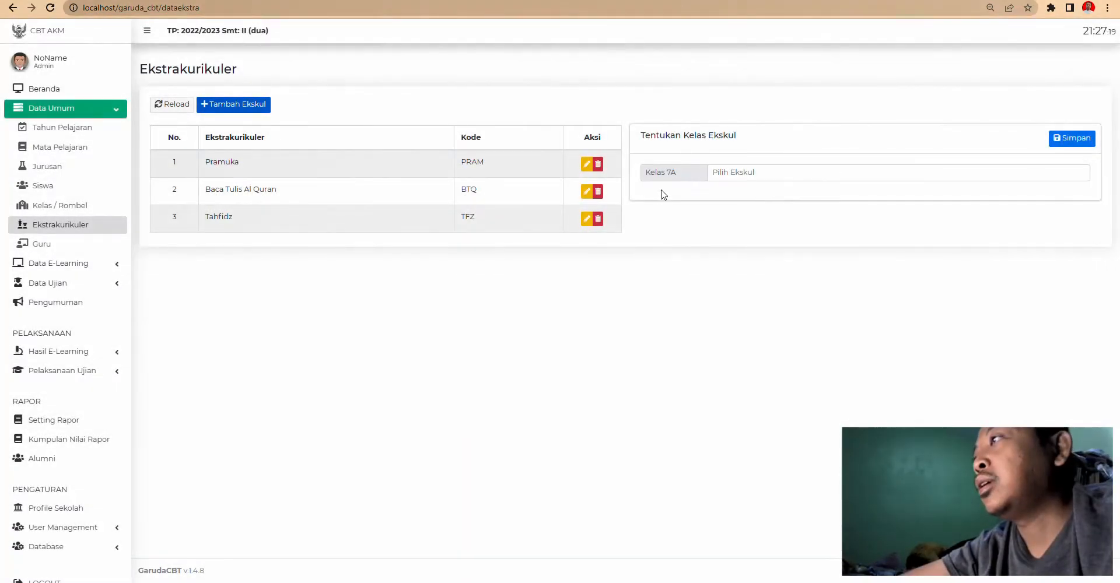
- Check the extracurricular choices for class 7A without selecting any, then go to Guru
{"action": "left_click", "coordinate": [737, 172]}
{"action": "left_click", "coordinate": [681, 176]}
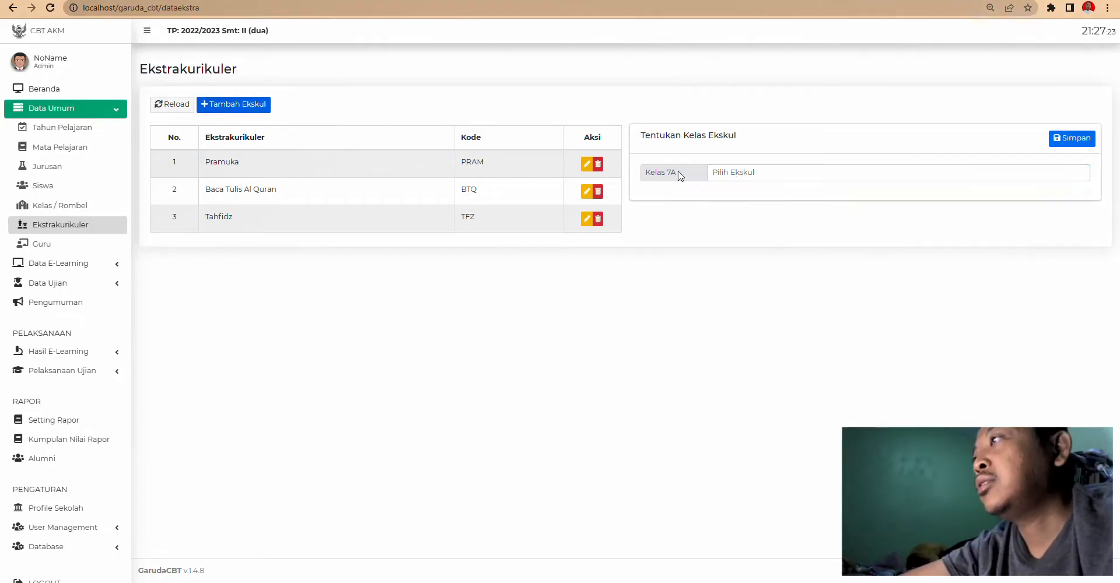
{"action": "left_click", "coordinate": [745, 172]}
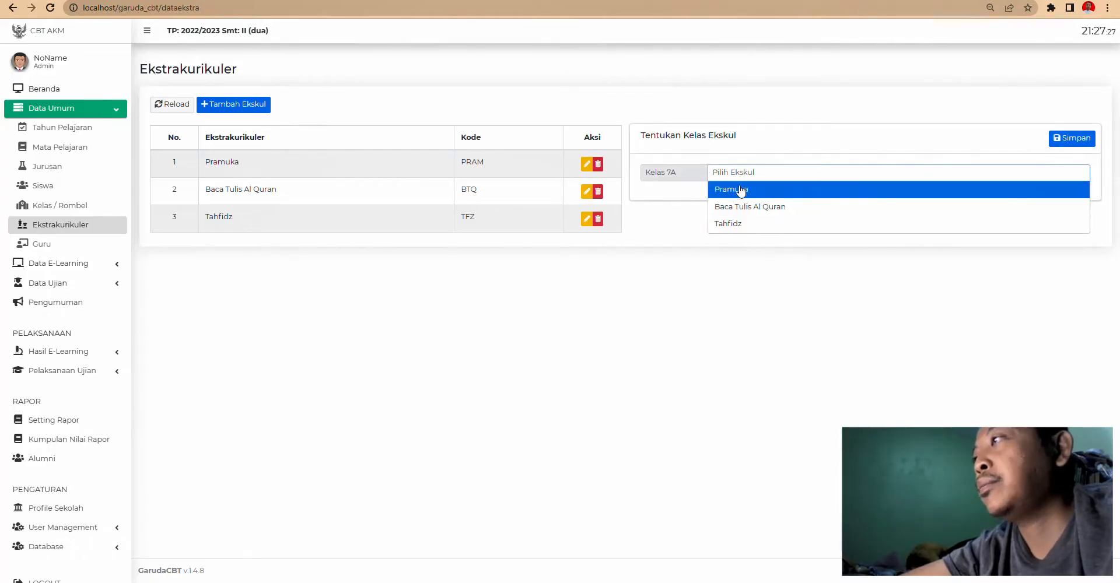
{"action": "left_click", "coordinate": [703, 176]}
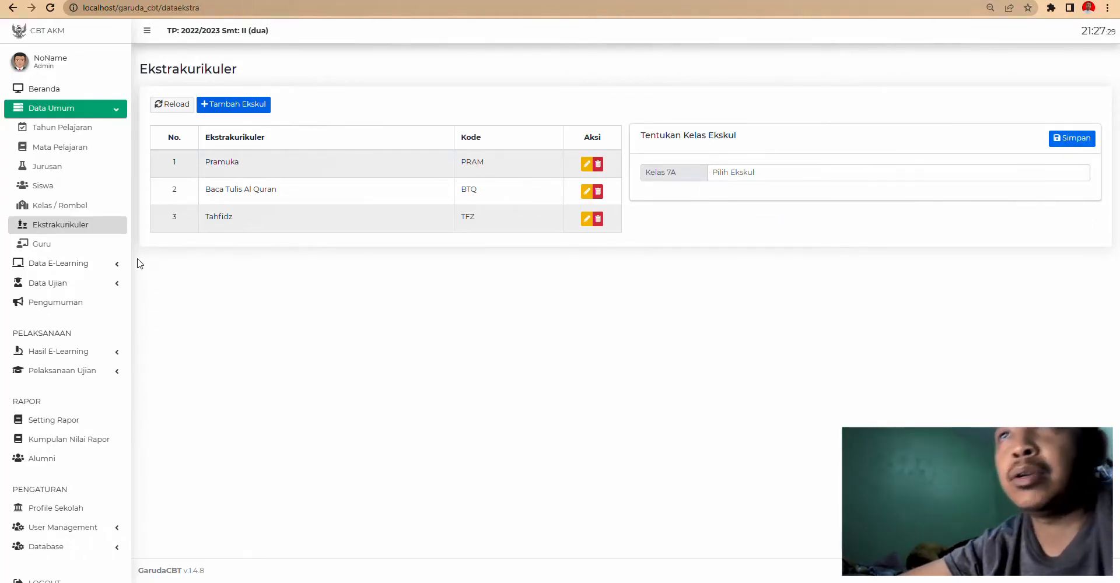
{"action": "left_click", "coordinate": [68, 246]}
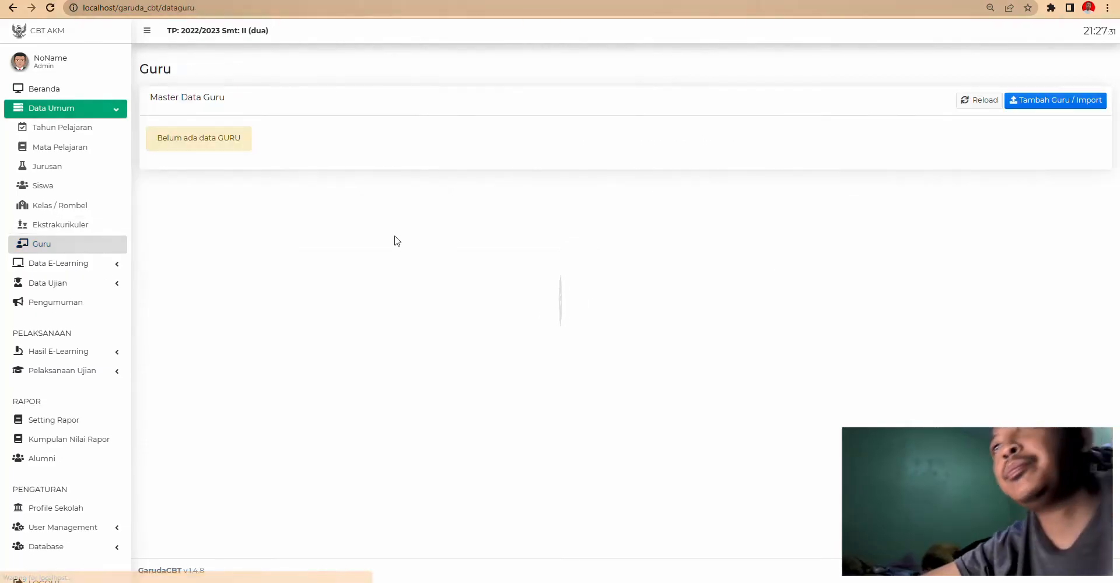
- Download the format_guru.xlsx teacher template from Tambah Guru / Import and open it in Excel
{"action": "left_click", "coordinate": [1040, 103]}
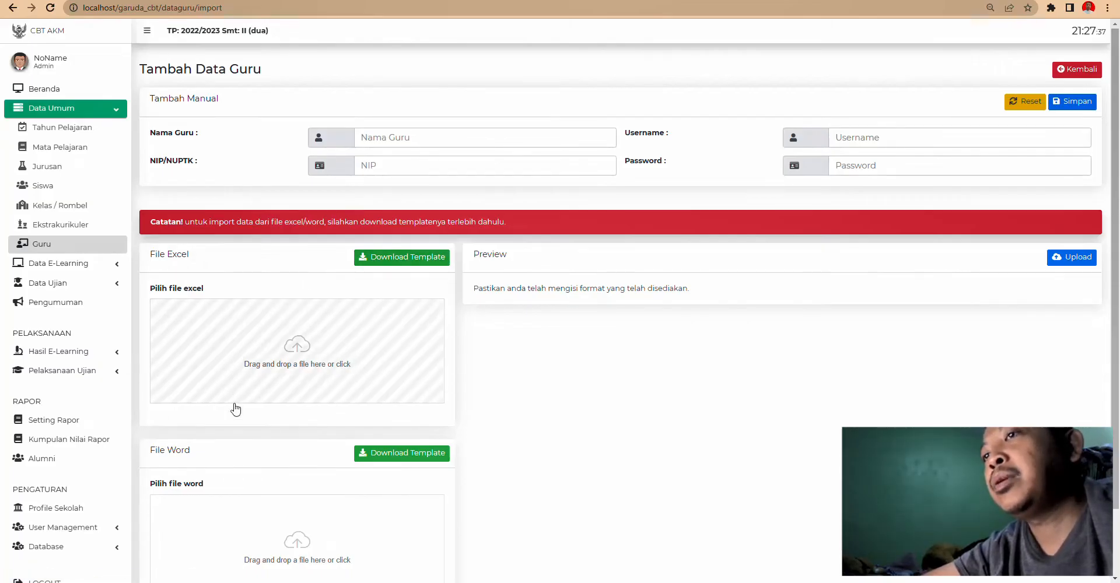
{"action": "scroll", "coordinate": [233, 408], "scroll_direction": "down", "scroll_amount": 2}
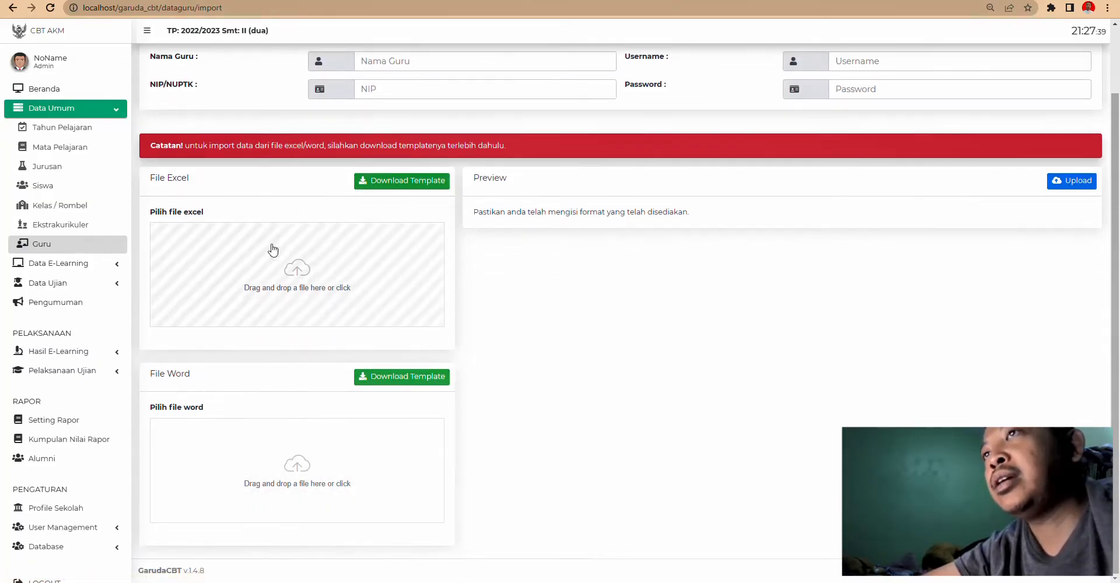
{"action": "left_click", "coordinate": [417, 185]}
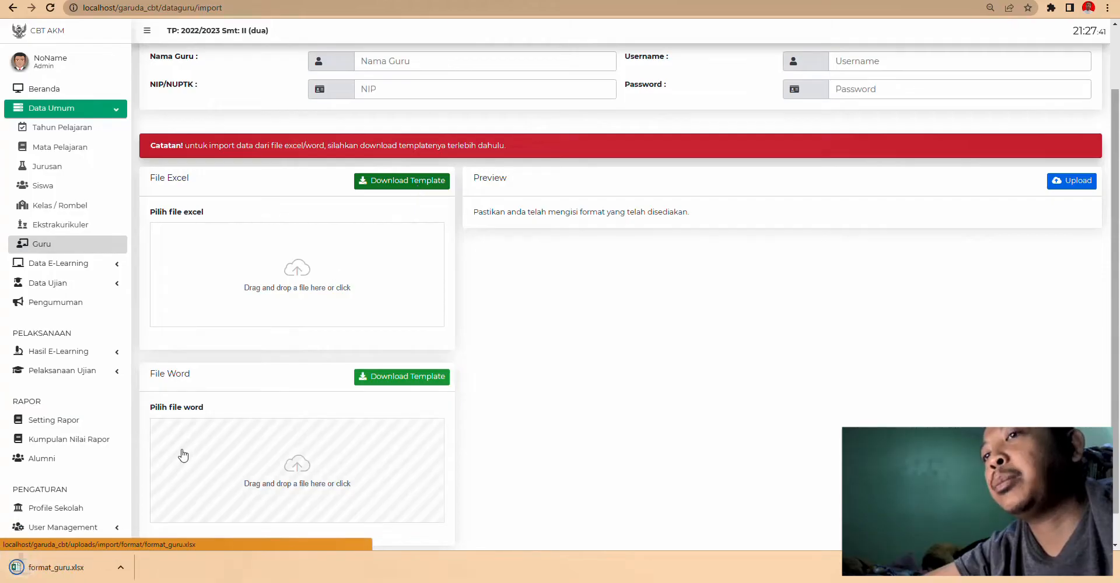
{"action": "left_click", "coordinate": [53, 567]}
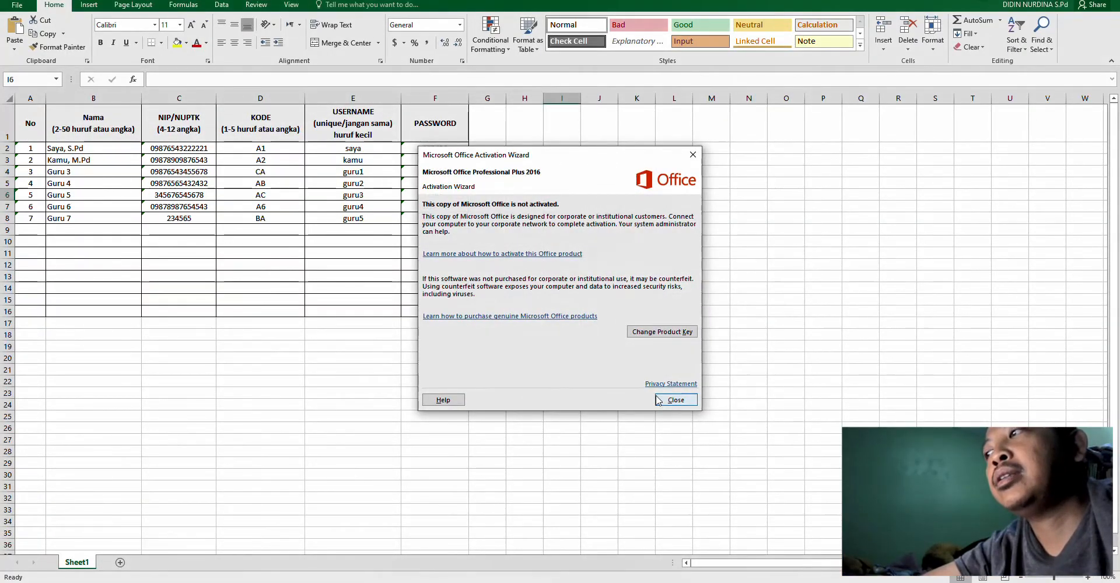
{"action": "left_click", "coordinate": [672, 400]}
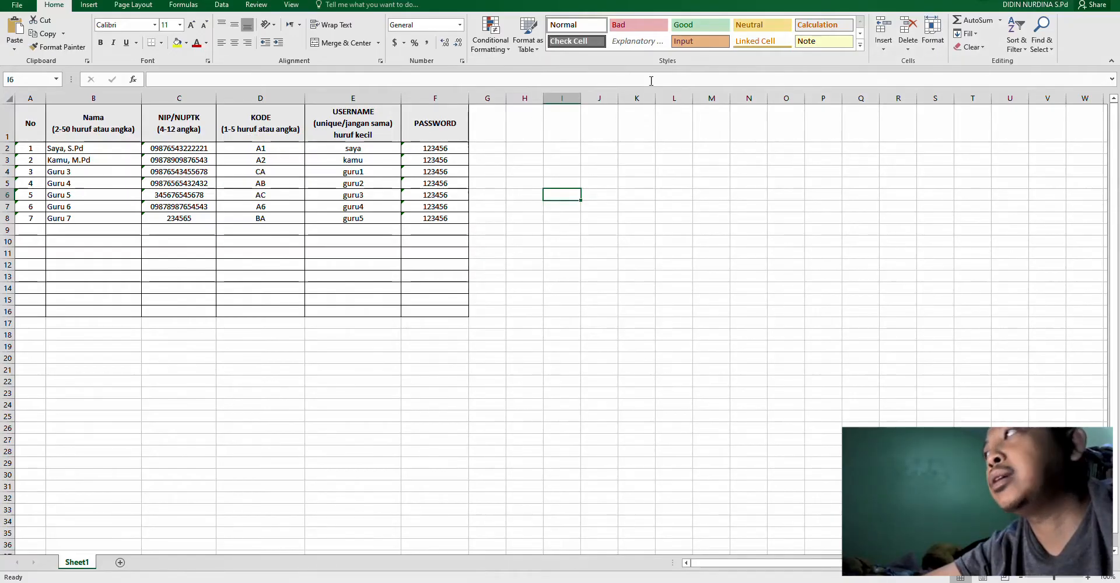
- In File Explorer, go to OneDrive > DATA SMP 1 > SUB KURIKULUM > CBT TETAP
{"action": "key", "text": "alt+Tab"}
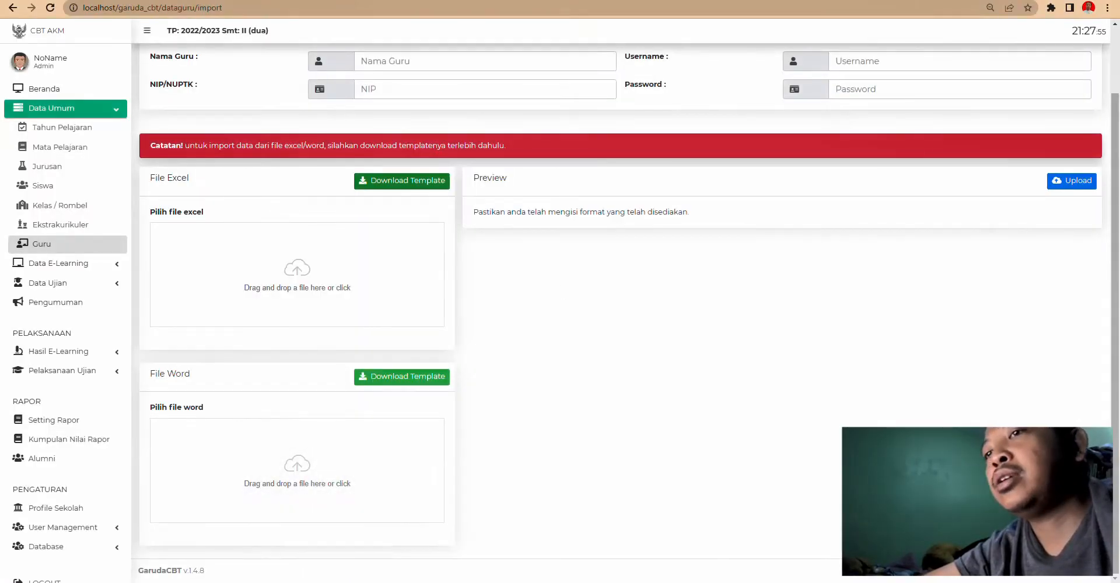
{"action": "mouse_move", "coordinate": [108, 582]}
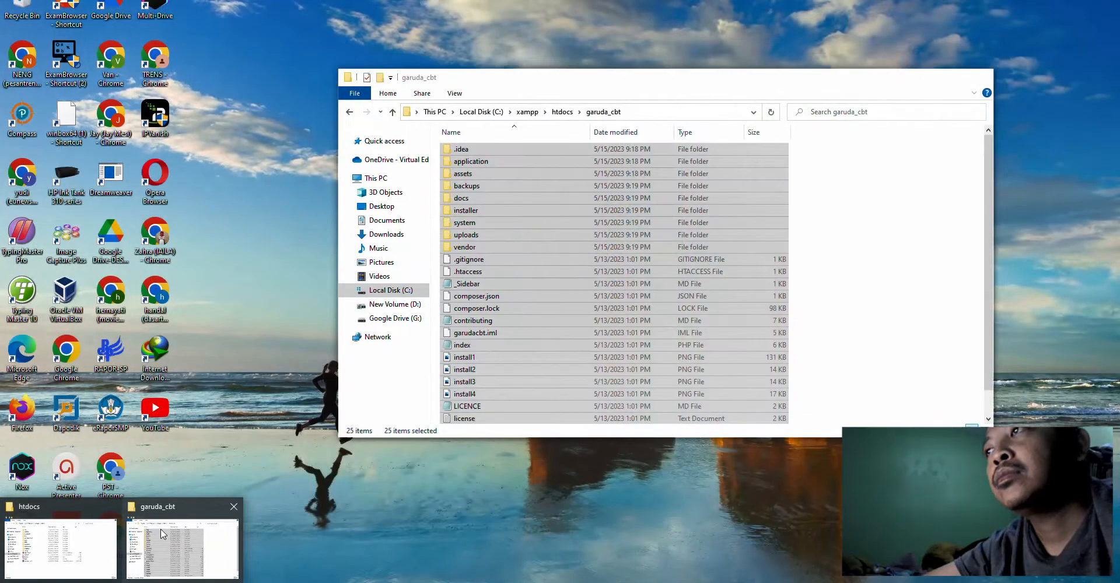
{"action": "left_click", "coordinate": [164, 531]}
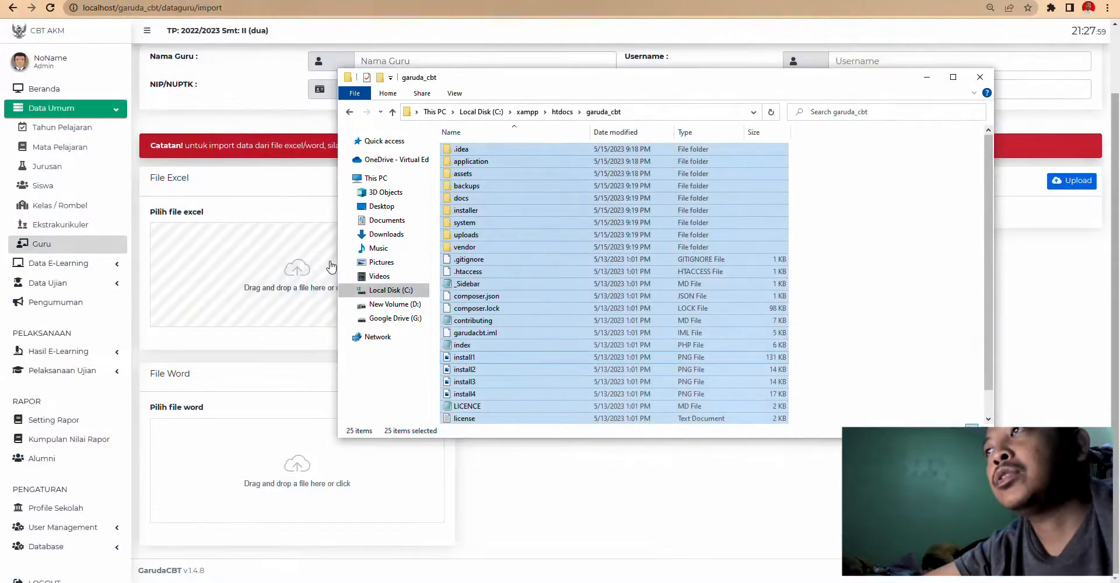
{"action": "left_click", "coordinate": [414, 166]}
{"action": "double_click", "coordinate": [481, 211]}
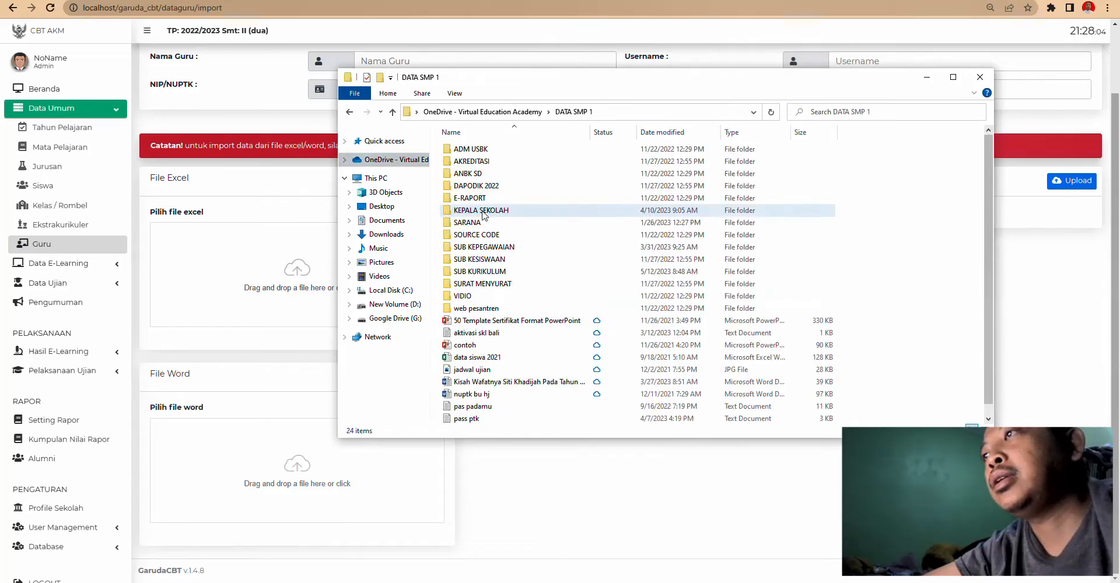
{"action": "double_click", "coordinate": [479, 271]}
{"action": "left_click", "coordinate": [473, 175]}
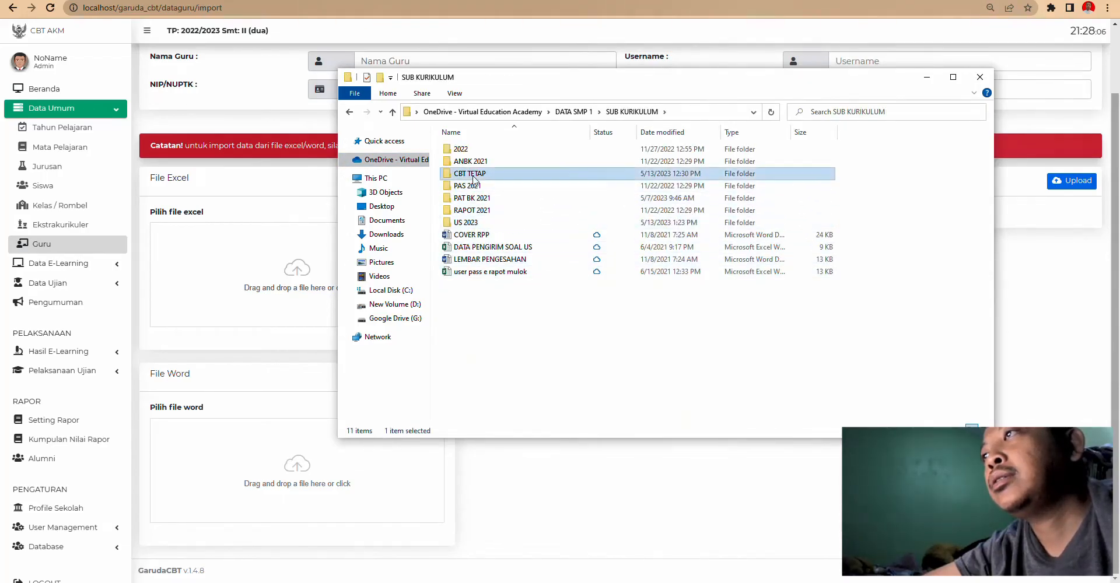
{"action": "double_click", "coordinate": [473, 175]}
- Open the filled format_guru spreadsheet and dismiss the Office activation notice
{"action": "double_click", "coordinate": [473, 149]}
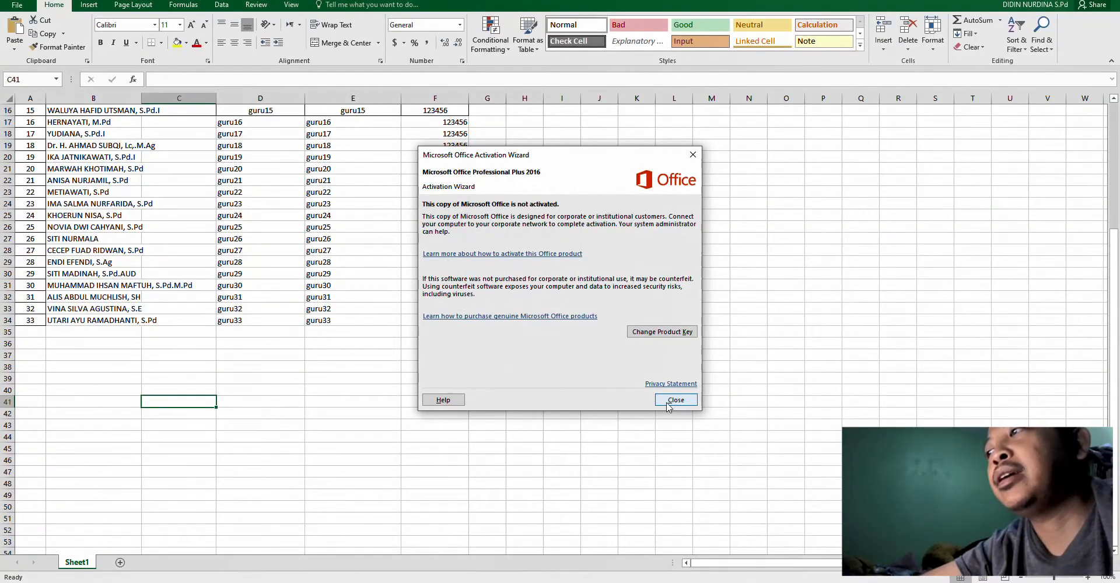
{"action": "left_click", "coordinate": [675, 400]}
{"action": "scroll", "coordinate": [407, 277], "scroll_direction": "up", "scroll_amount": 5}
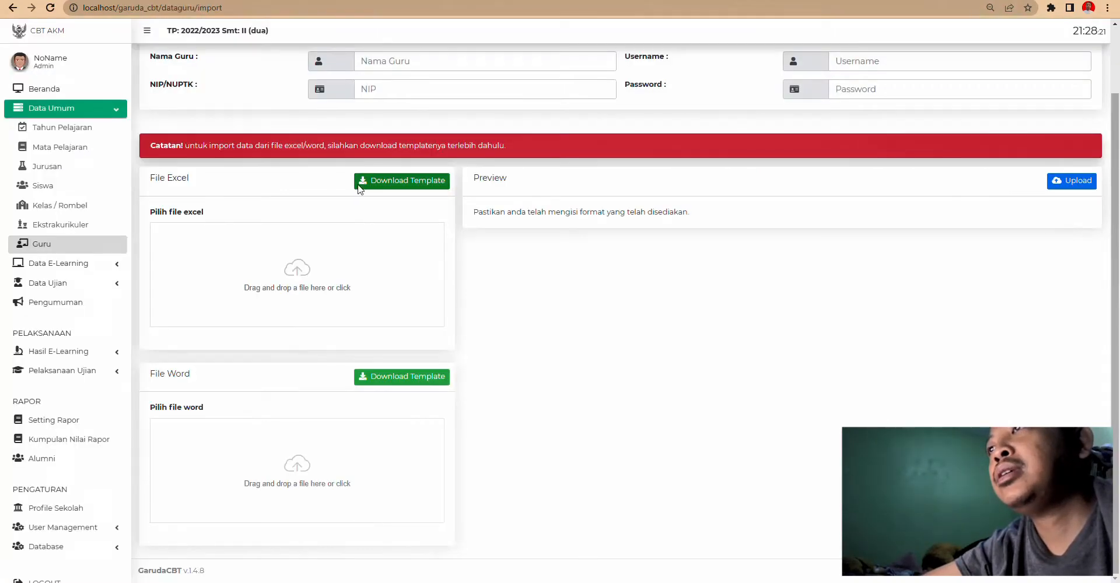
- Load the format_guru file into the teacher import preview
{"action": "left_click", "coordinate": [352, 280]}
{"action": "double_click", "coordinate": [139, 62]}
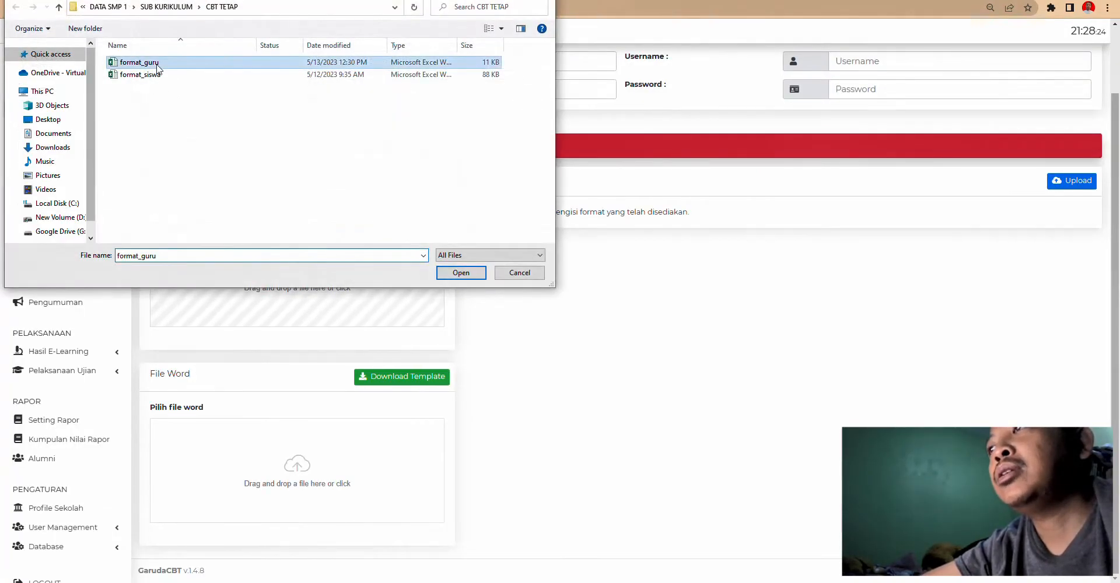
{"action": "scroll", "coordinate": [810, 317], "scroll_direction": "down", "scroll_amount": 7}
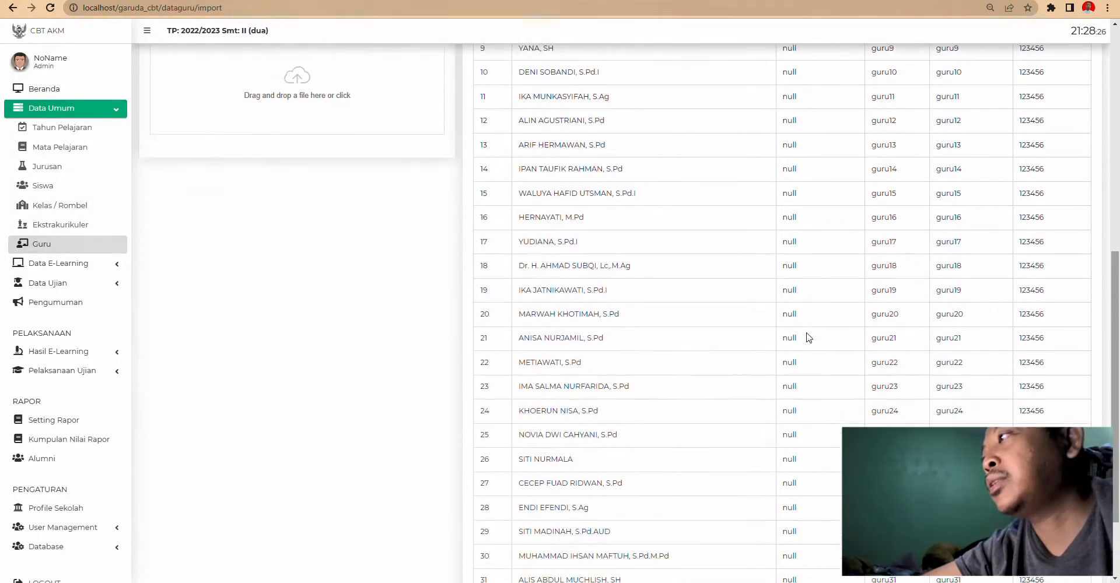
{"action": "scroll", "coordinate": [805, 335], "scroll_direction": "up", "scroll_amount": 8}
- Upload the previewed teachers and scroll through the resulting Guru card list
{"action": "left_click", "coordinate": [1071, 261]}
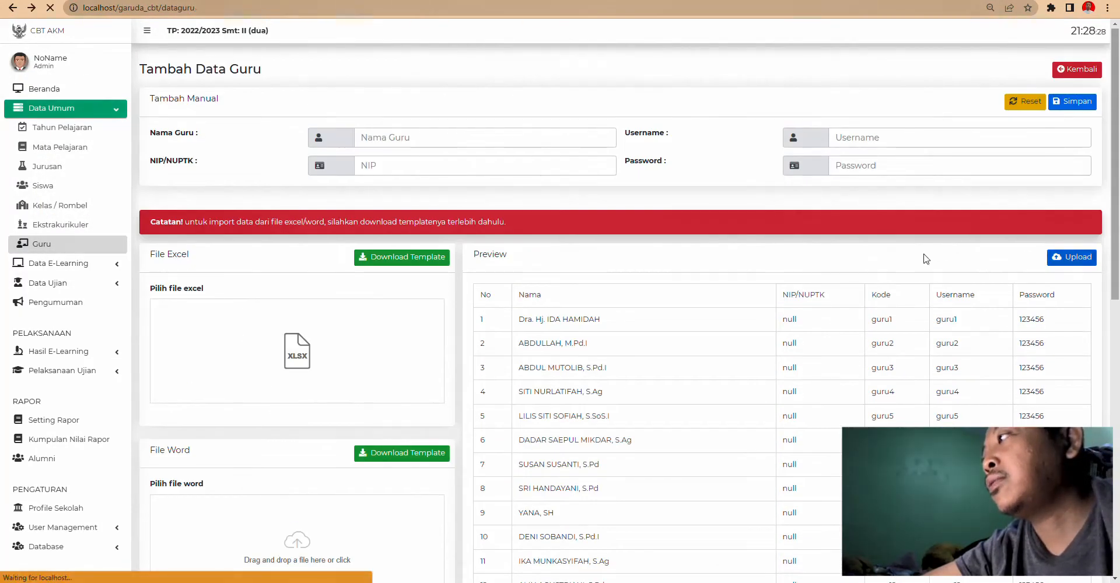
{"action": "scroll", "coordinate": [554, 227], "scroll_direction": "down", "scroll_amount": 3}
{"action": "scroll", "coordinate": [554, 228], "scroll_direction": "down", "scroll_amount": 10}
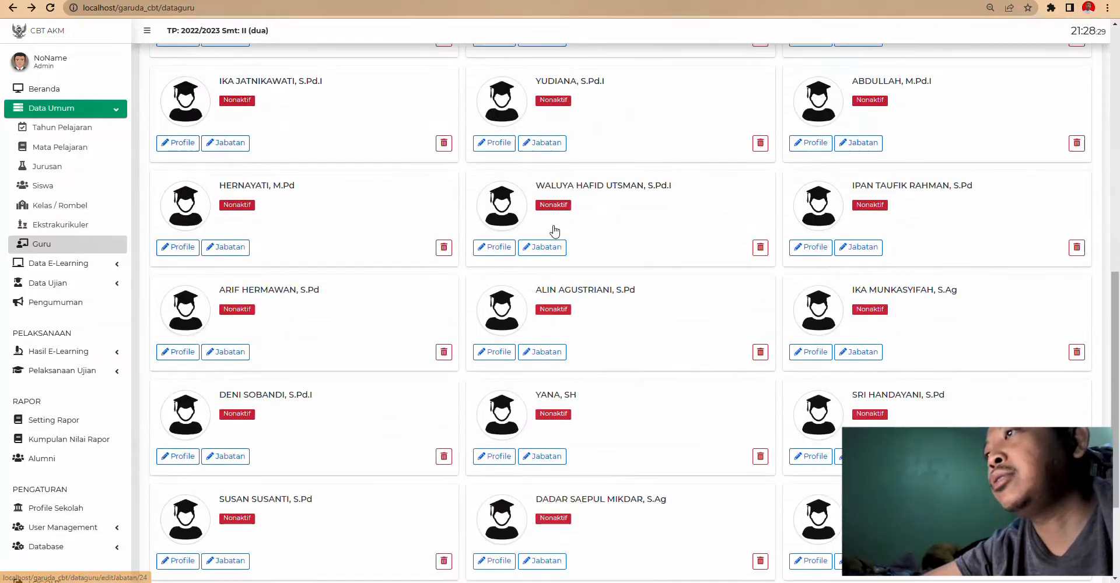
{"action": "scroll", "coordinate": [615, 253], "scroll_direction": "up", "scroll_amount": 12}
{"action": "scroll", "coordinate": [616, 256], "scroll_direction": "up", "scroll_amount": 1}
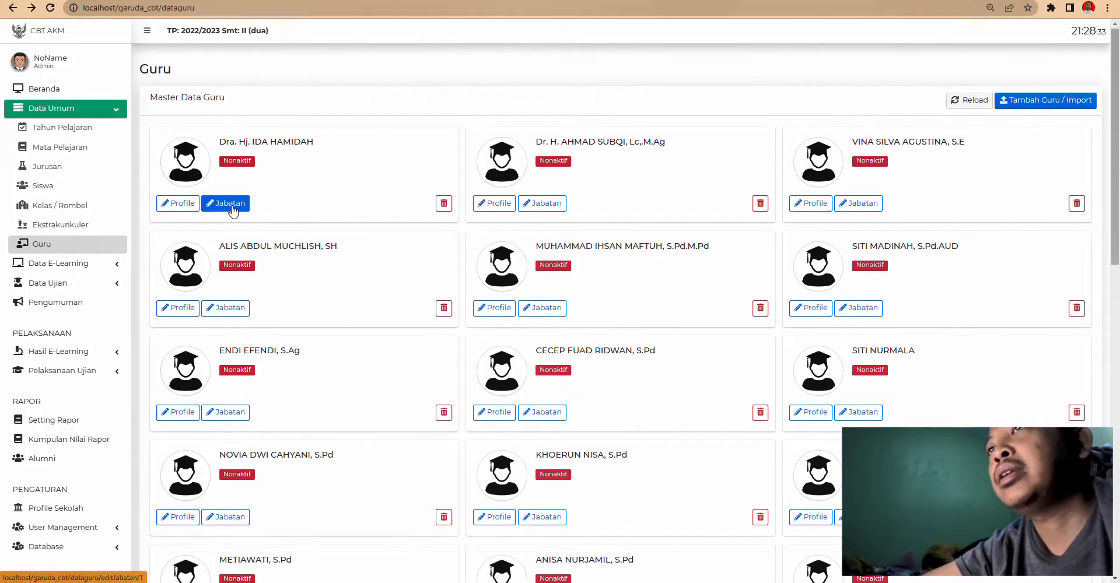
- Review the first teacher's Data Lengkap profile details, then go back to the list
{"action": "left_click", "coordinate": [178, 203]}
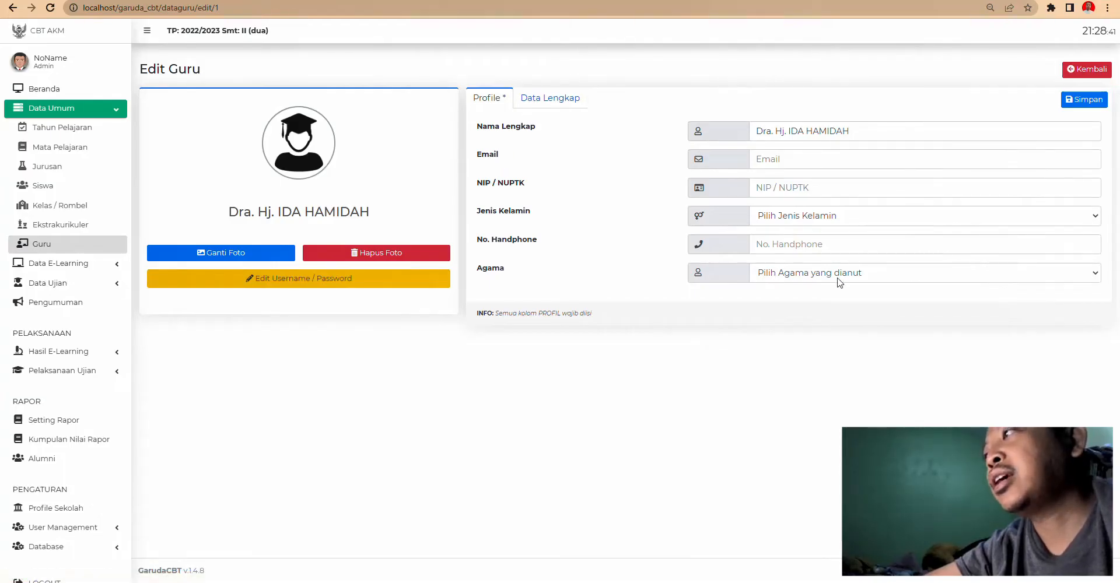
{"action": "left_click", "coordinate": [550, 97]}
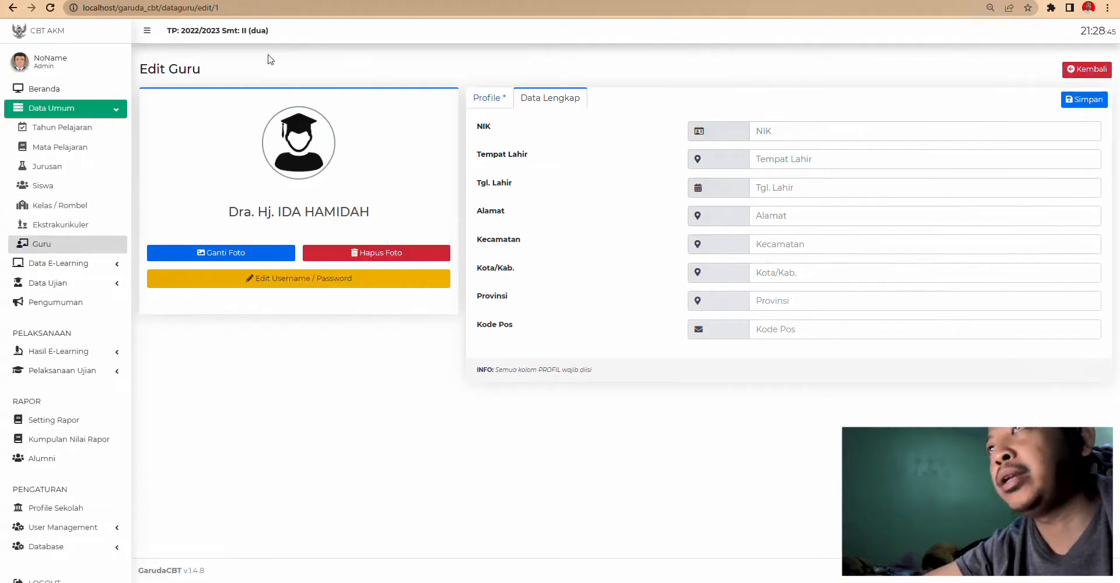
{"action": "left_click", "coordinate": [1091, 69]}
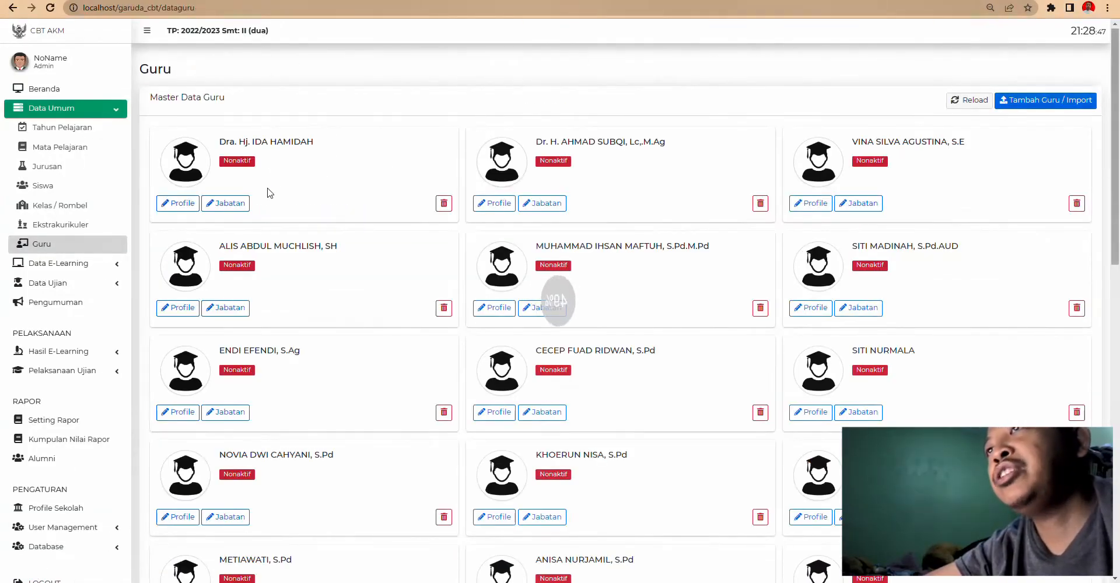
- Assign the first teacher the Kepala Sekolah position and save it
{"action": "left_click", "coordinate": [242, 204]}
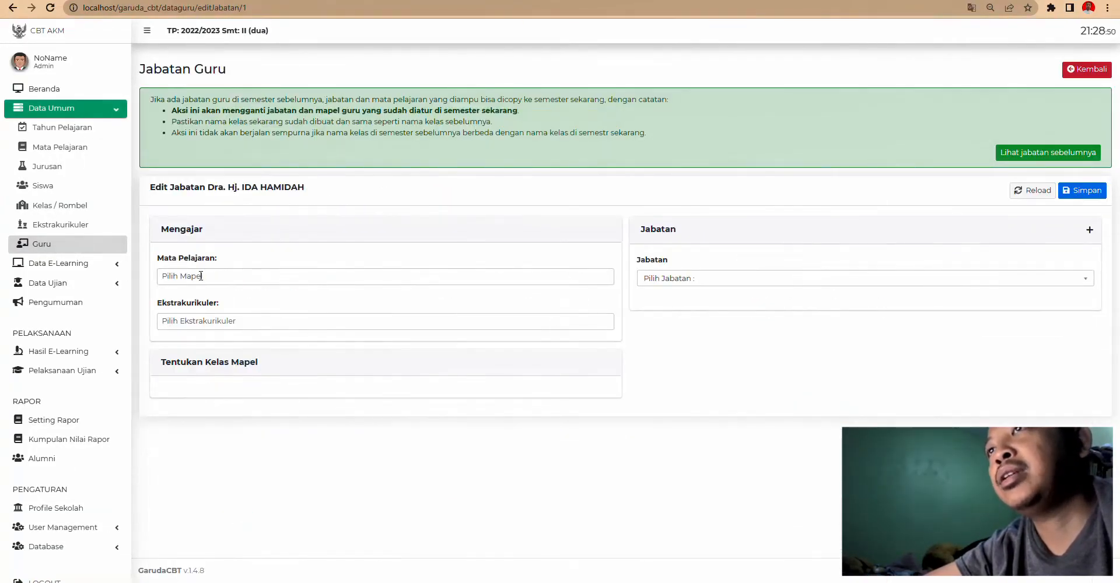
{"action": "left_click", "coordinate": [681, 279]}
{"action": "left_click", "coordinate": [677, 332]}
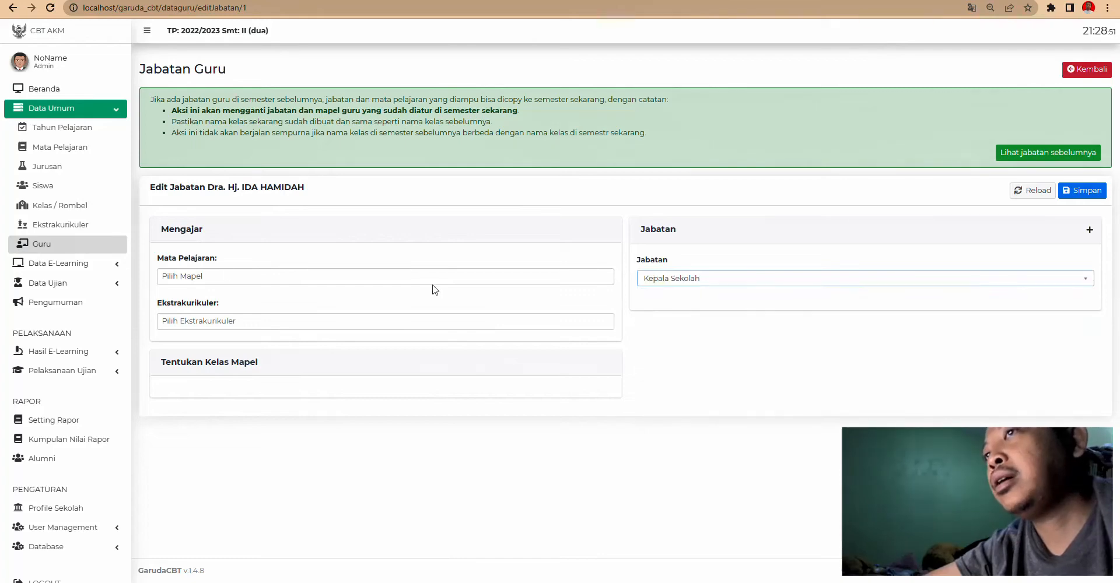
{"action": "left_click", "coordinate": [1070, 195]}
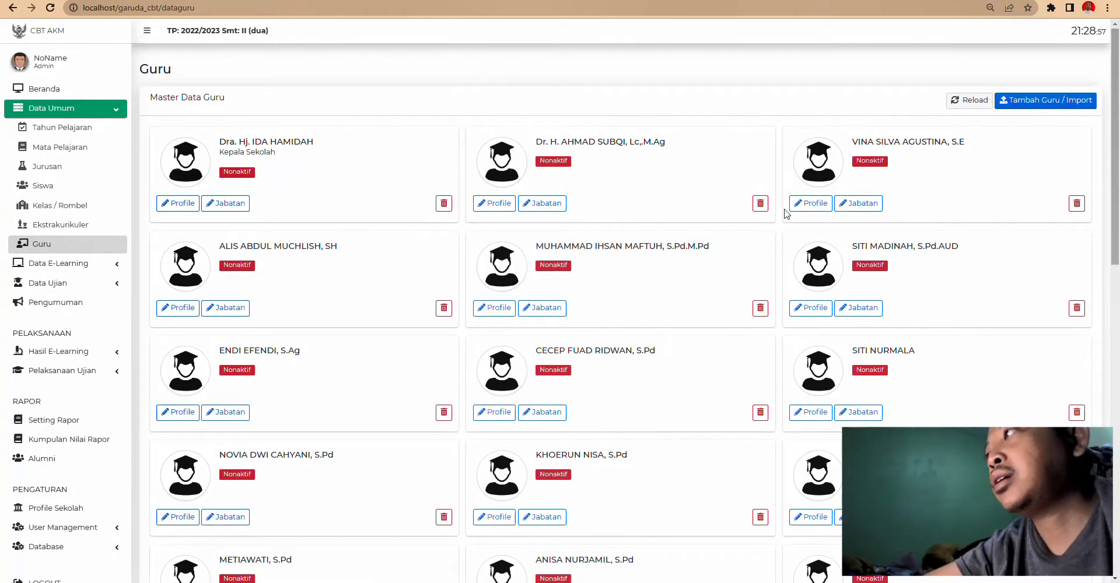
- Open the second teacher's Jabatan settings and pick Matematika as her subject
{"action": "scroll", "coordinate": [555, 260], "scroll_direction": "down", "scroll_amount": 2}
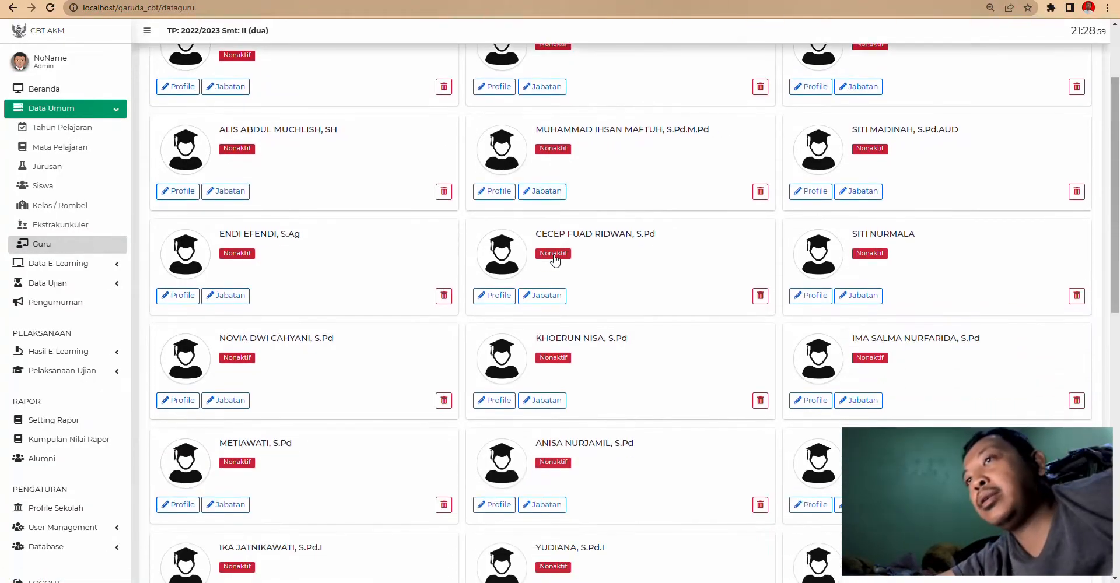
{"action": "scroll", "coordinate": [555, 260], "scroll_direction": "down", "scroll_amount": 2}
{"action": "scroll", "coordinate": [563, 244], "scroll_direction": "down", "scroll_amount": 4}
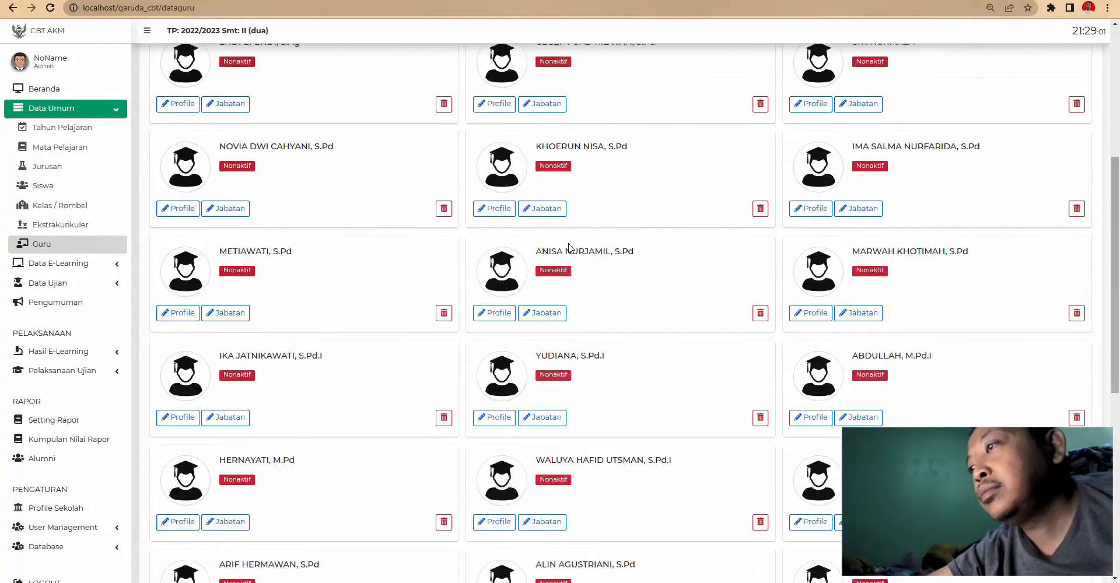
{"action": "scroll", "coordinate": [320, 260], "scroll_direction": "down", "scroll_amount": 3}
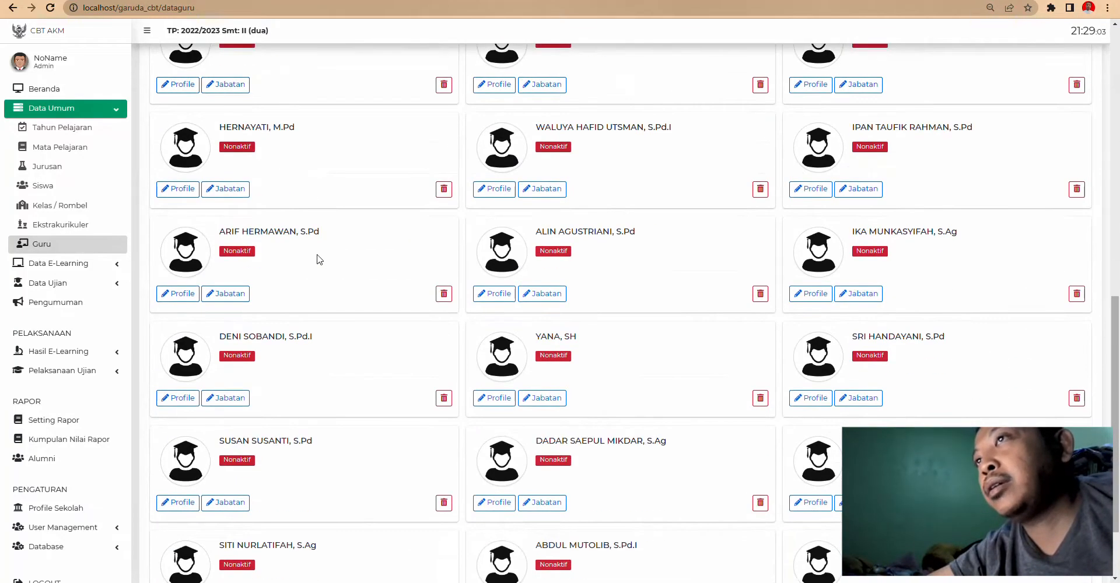
{"action": "left_click", "coordinate": [238, 189]}
{"action": "left_click", "coordinate": [201, 279]}
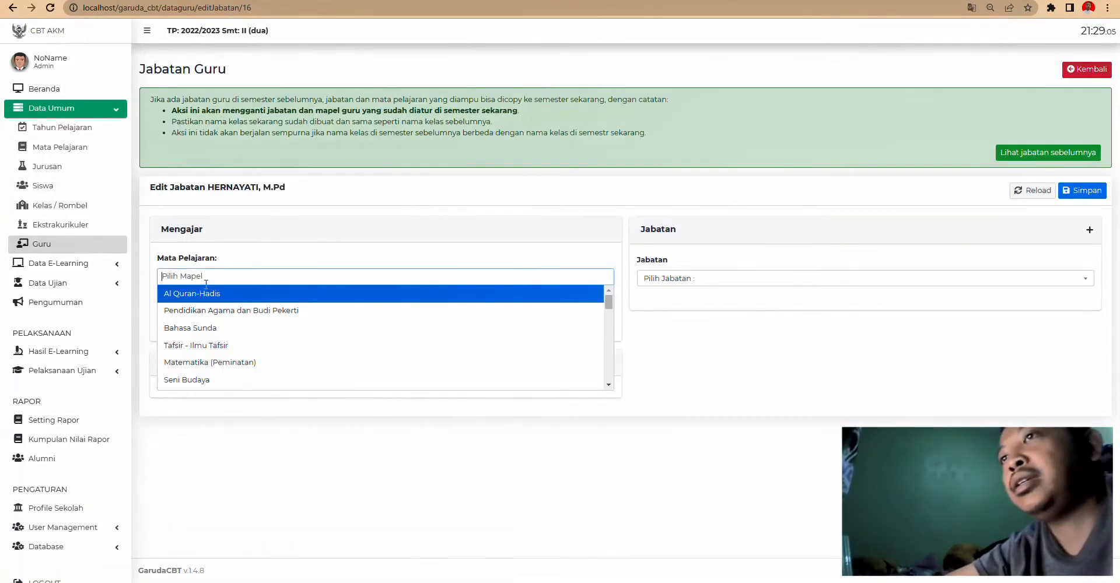
{"action": "scroll", "coordinate": [220, 350], "scroll_direction": "down", "scroll_amount": 2}
{"action": "scroll", "coordinate": [271, 347], "scroll_direction": "up", "scroll_amount": 3}
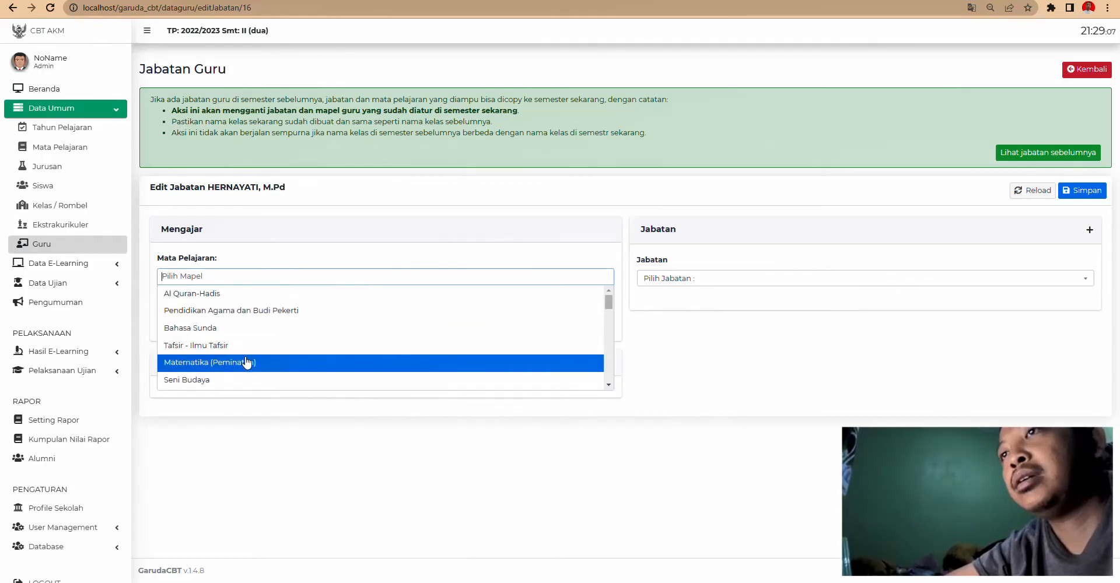
{"action": "scroll", "coordinate": [245, 365], "scroll_direction": "down", "scroll_amount": 4}
{"action": "scroll", "coordinate": [245, 366], "scroll_direction": "down", "scroll_amount": 3}
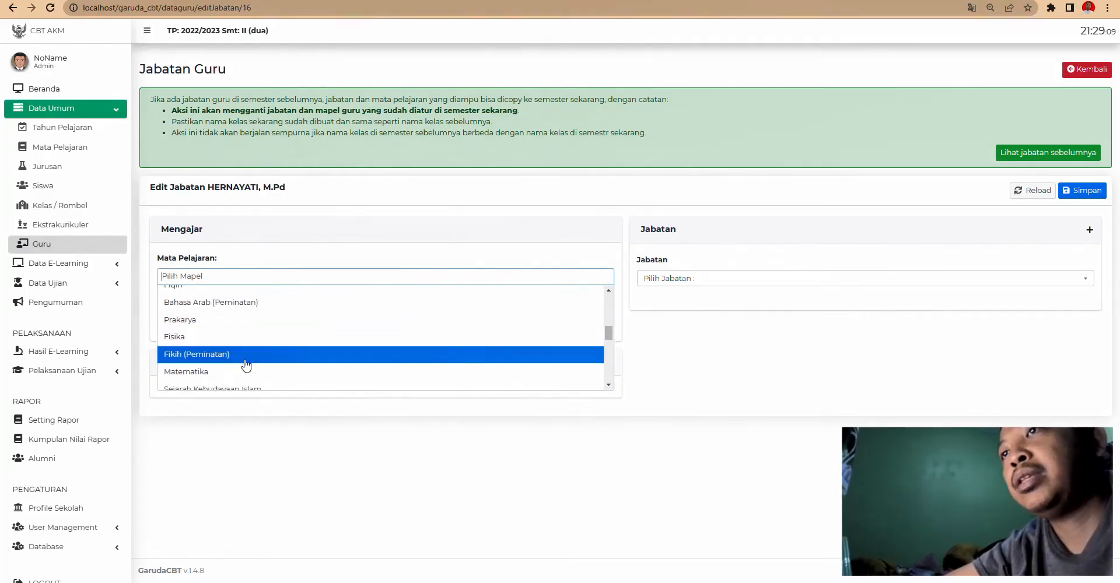
{"action": "left_click", "coordinate": [230, 315]}
- Set her position to Guru, assign class 7A for Matematika, and save
{"action": "left_click", "coordinate": [679, 279]}
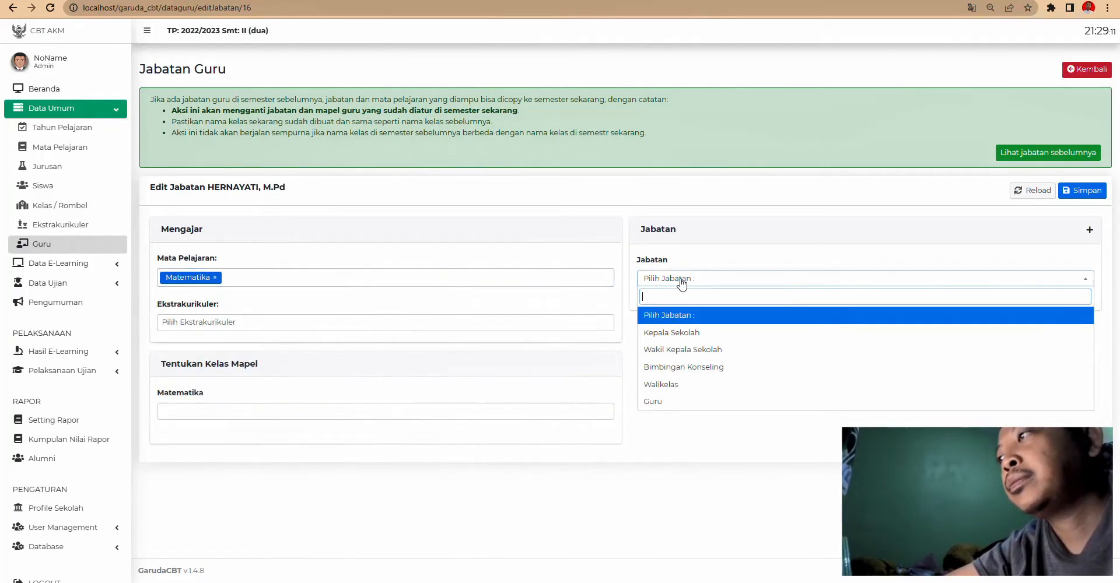
{"action": "left_click", "coordinate": [663, 404]}
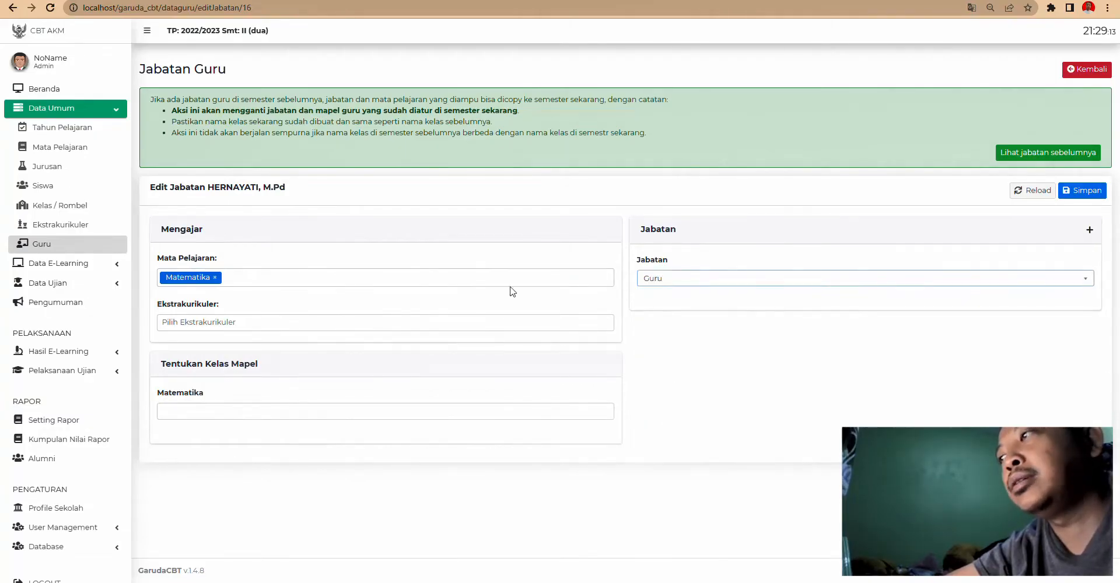
{"action": "left_click", "coordinate": [185, 322]}
{"action": "left_click", "coordinate": [156, 425]}
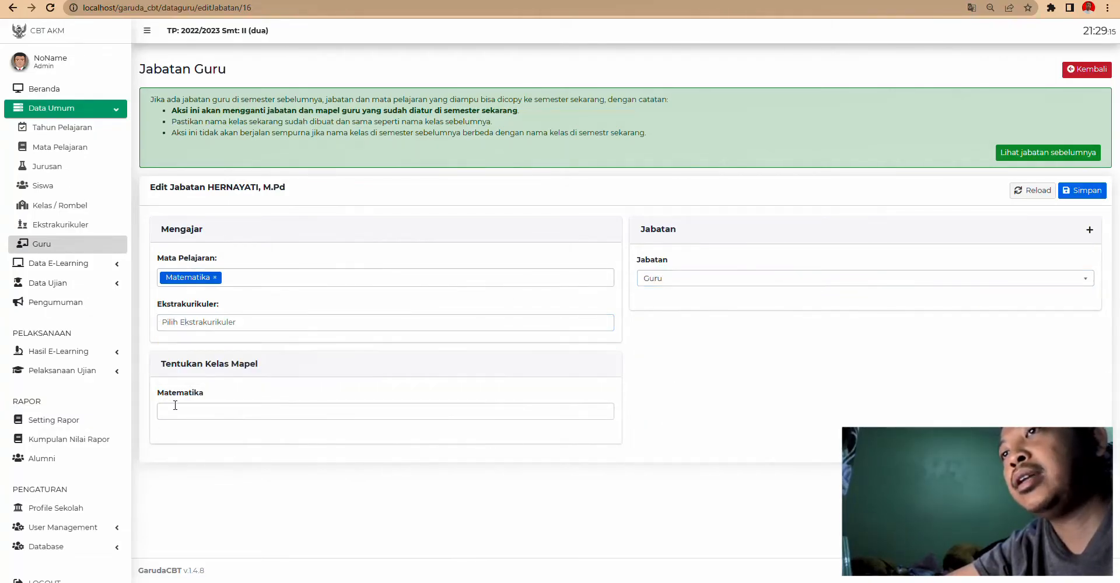
{"action": "left_click", "coordinate": [175, 405]}
{"action": "left_click", "coordinate": [172, 431]}
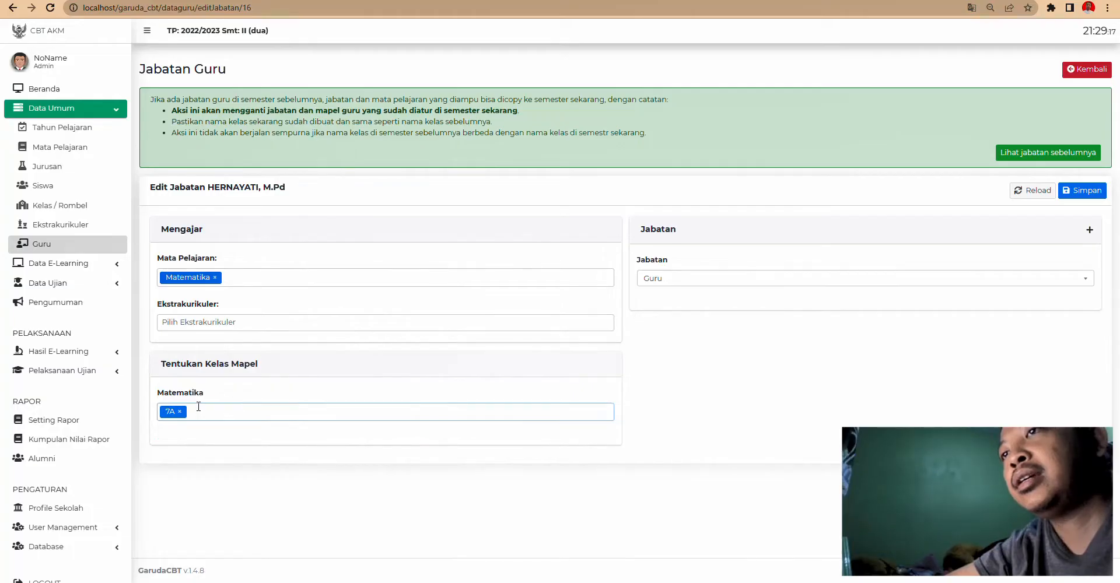
{"action": "left_click", "coordinate": [236, 415]}
{"action": "left_click", "coordinate": [177, 505]}
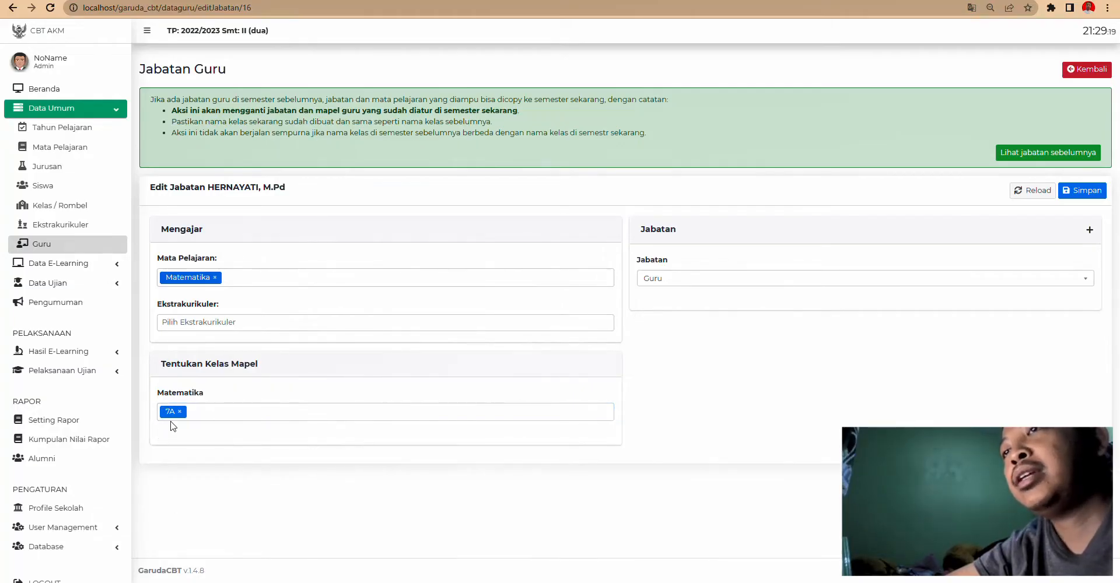
{"action": "left_click", "coordinate": [1083, 197]}
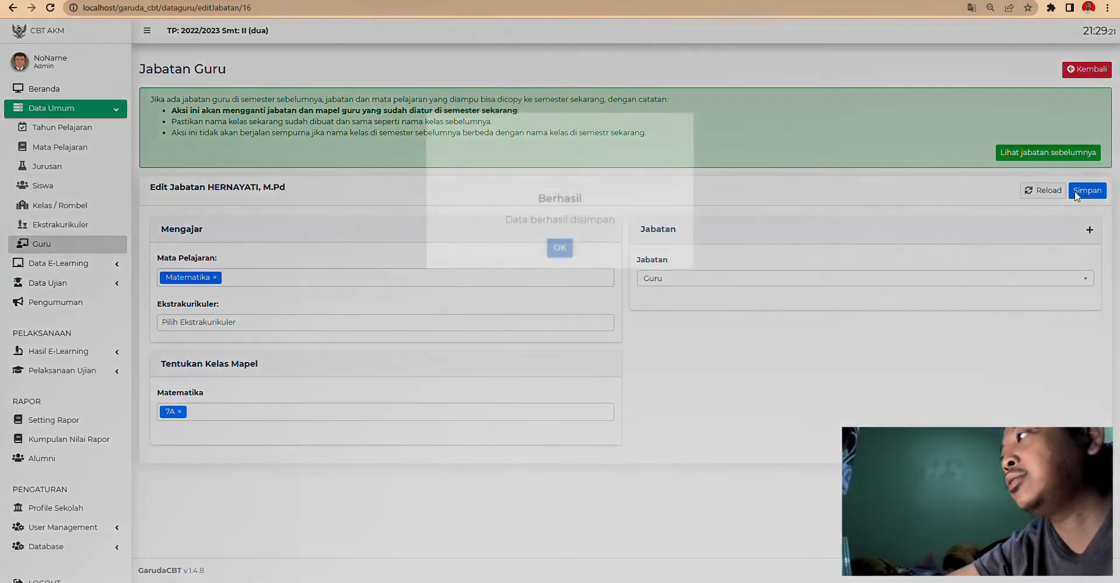
{"action": "left_click", "coordinate": [561, 359]}
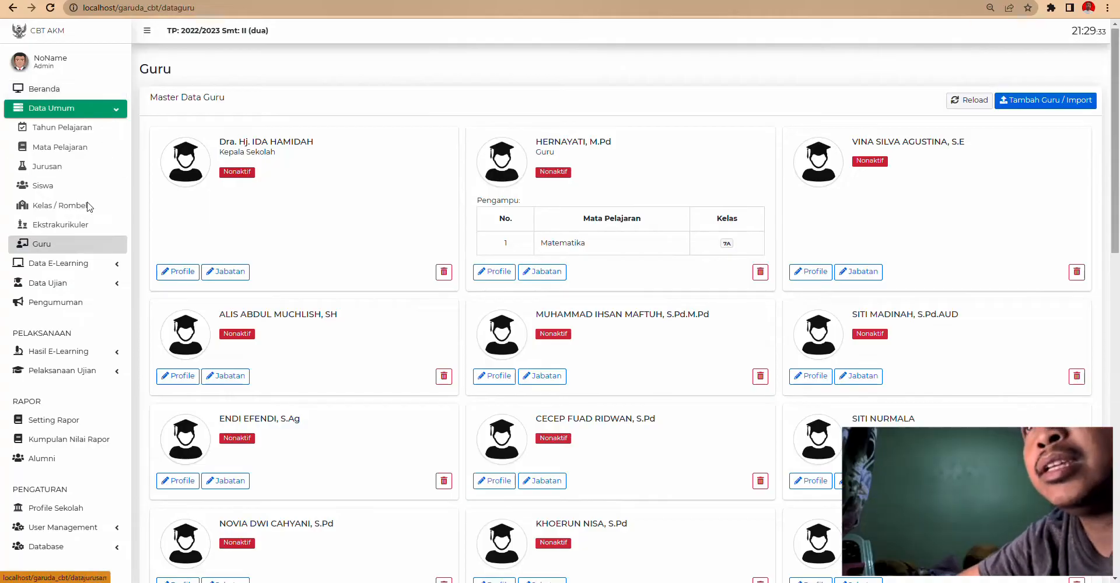
- Expand the sidebar data menus and look over the teacher list page
{"action": "left_click", "coordinate": [80, 266]}
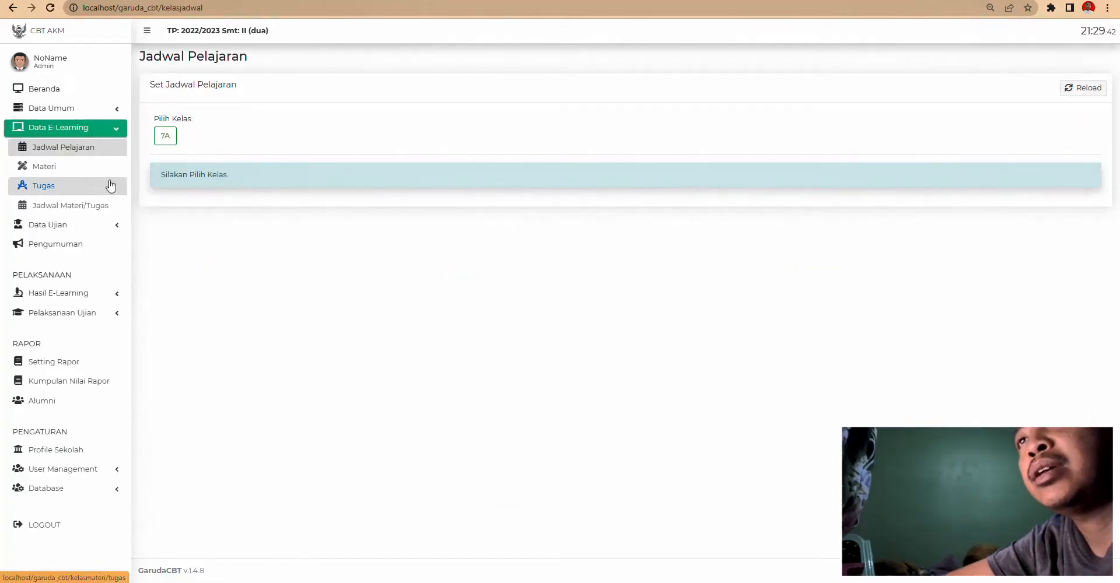
{"action": "left_click", "coordinate": [116, 132]}
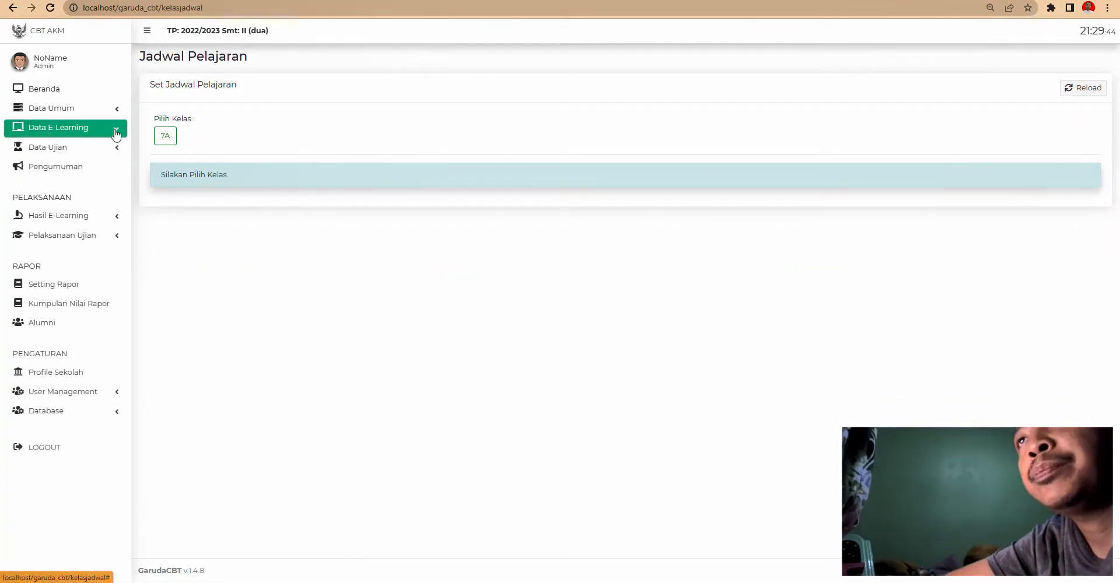
{"action": "left_click", "coordinate": [116, 132]}
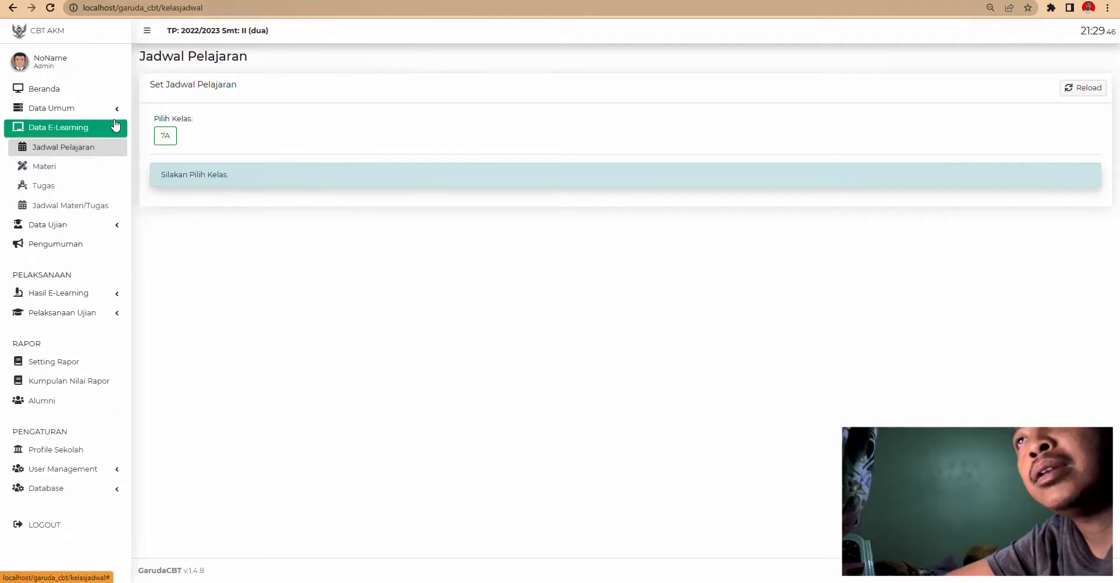
{"action": "left_click", "coordinate": [116, 110]}
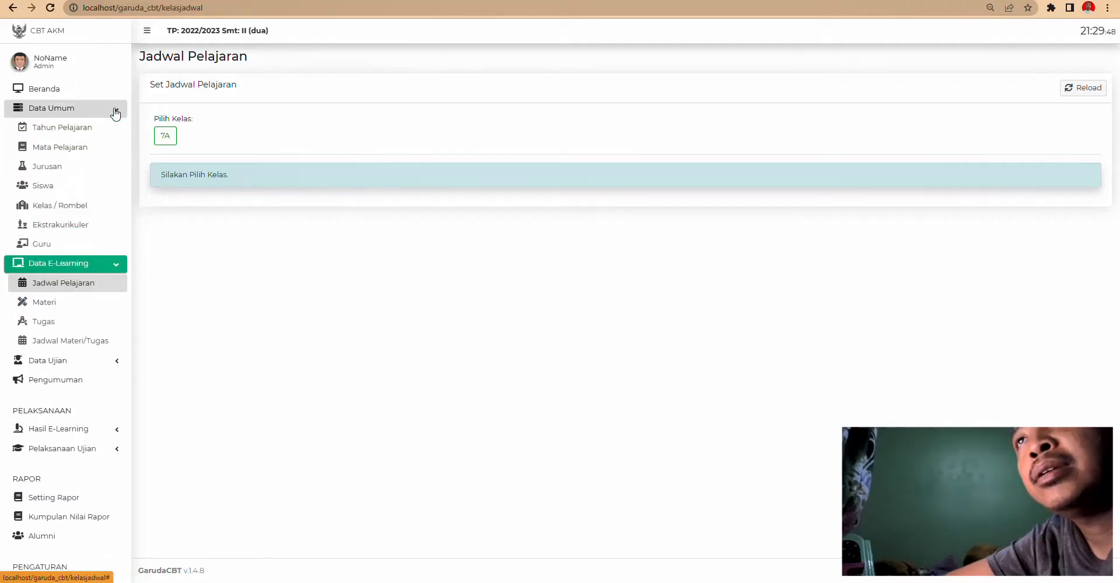
{"action": "left_click", "coordinate": [88, 226]}
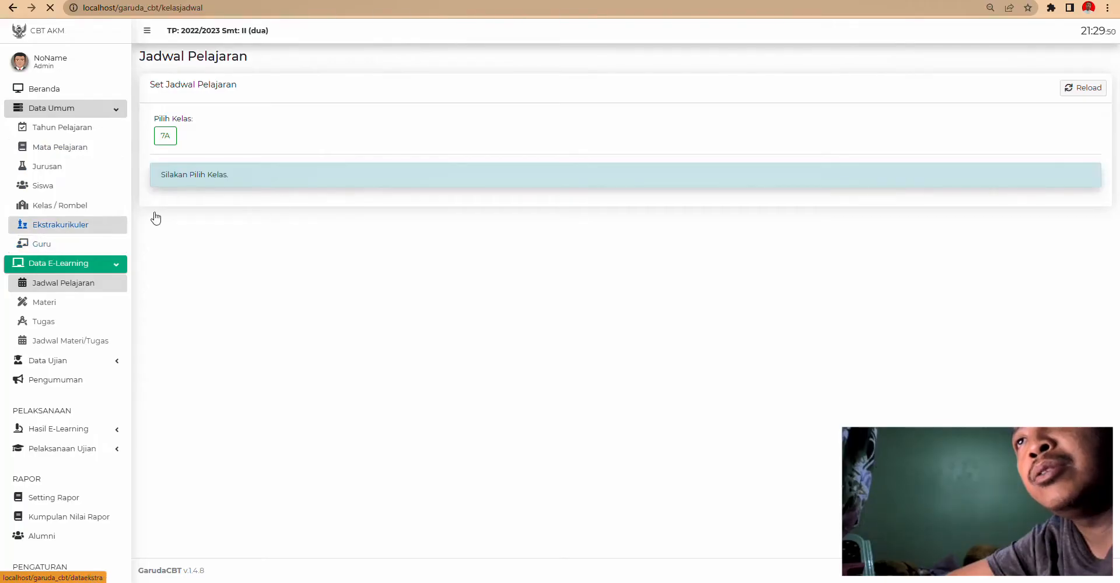
{"action": "scroll", "coordinate": [583, 280], "scroll_direction": "down", "scroll_amount": 4}
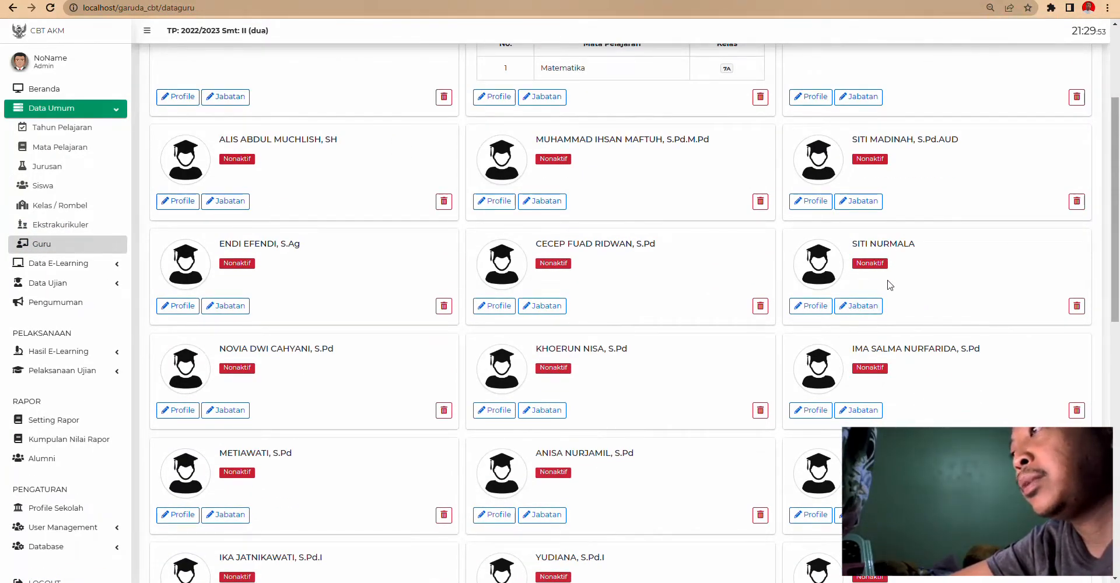
- Open Jadwal Pelajaran under Data E-Learning and select class 7A
{"action": "left_click", "coordinate": [69, 263]}
{"action": "left_click", "coordinate": [60, 284]}
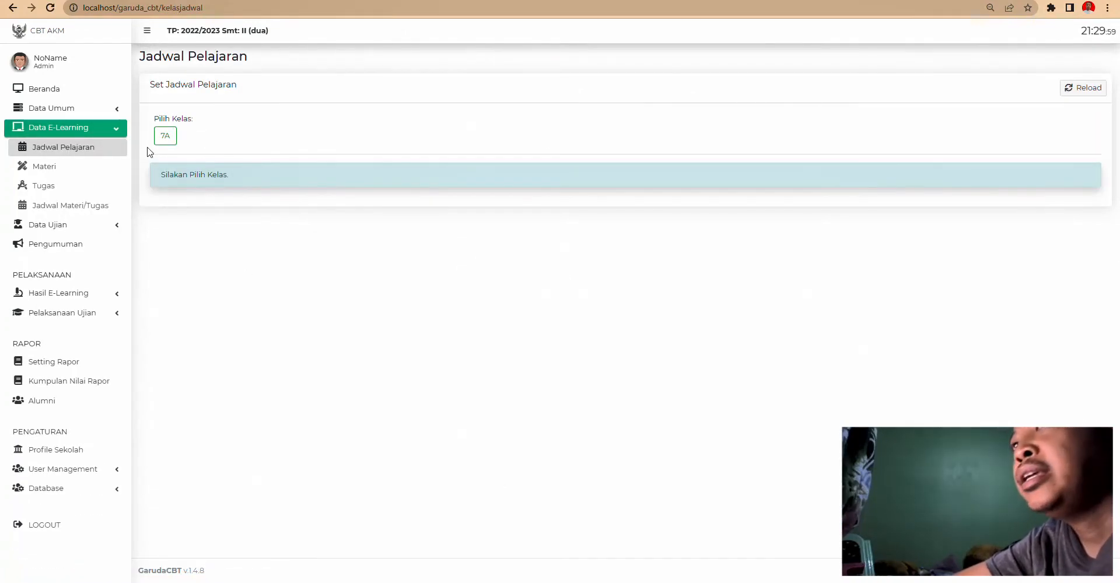
{"action": "left_click", "coordinate": [164, 139]}
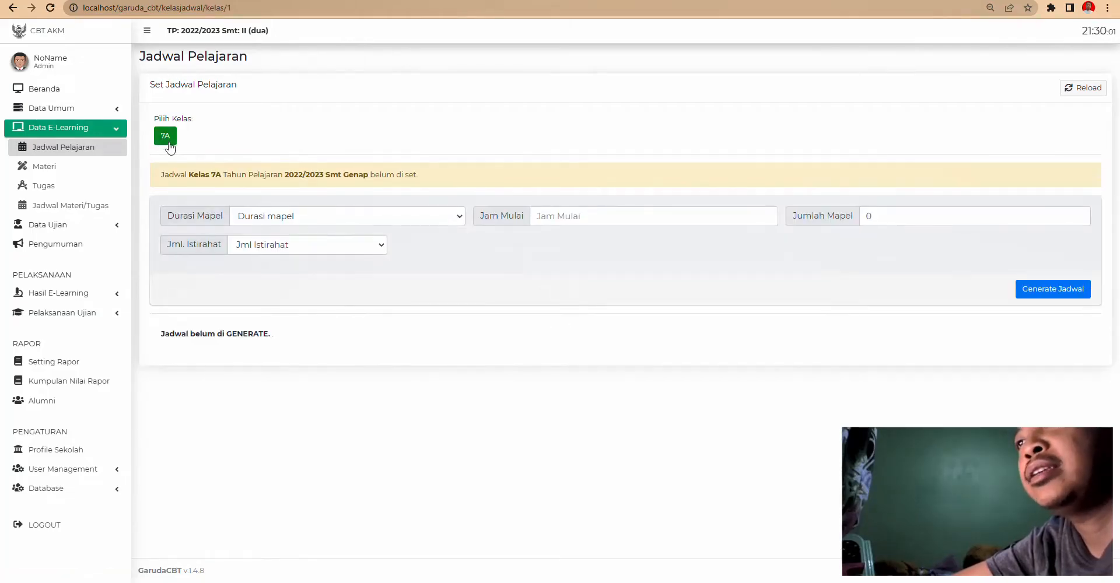
- Set Durasi Mapel to 40 menit and Jam Mulai to 07:00
{"action": "left_click", "coordinate": [290, 217]}
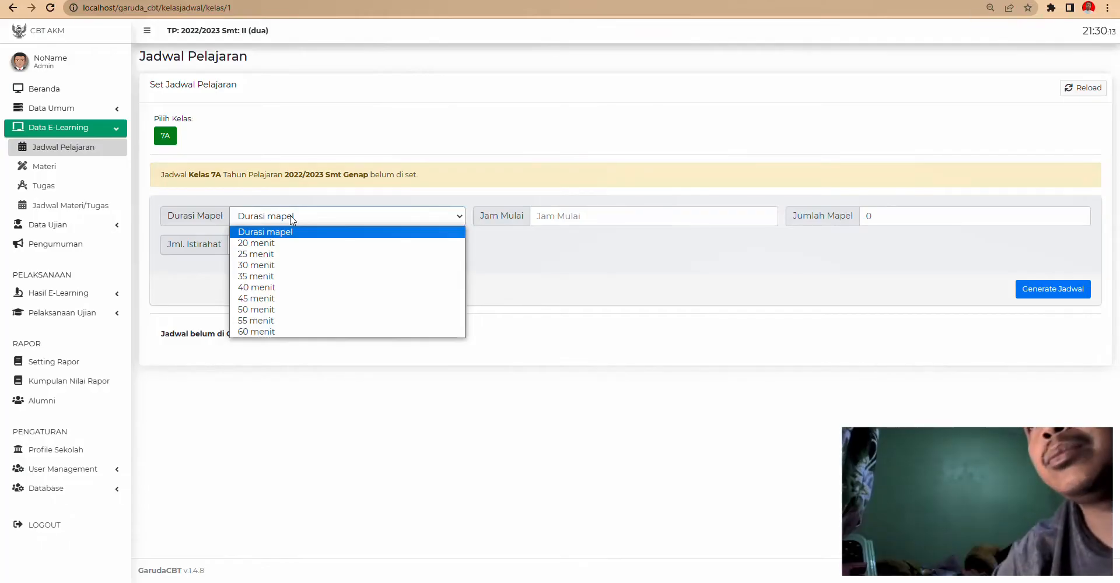
{"action": "left_click", "coordinate": [257, 288]}
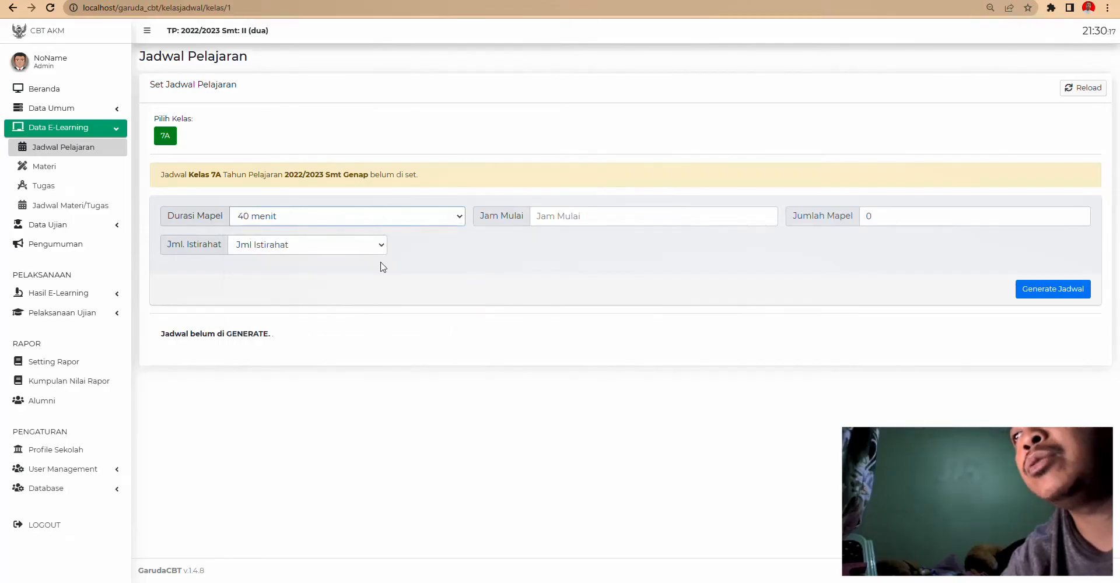
{"action": "left_click", "coordinate": [580, 217]}
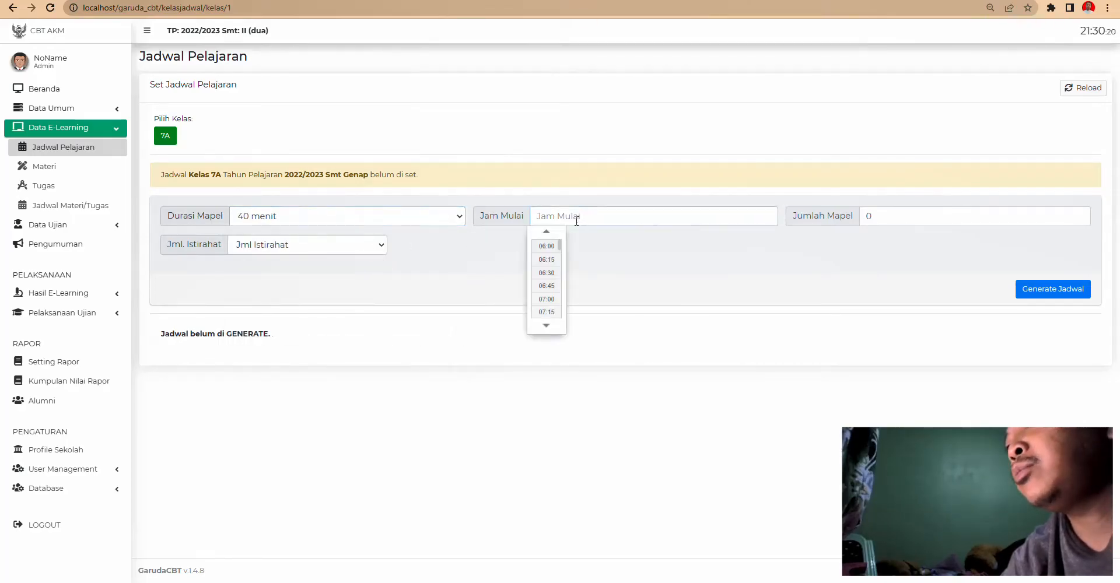
{"action": "left_click", "coordinate": [548, 299]}
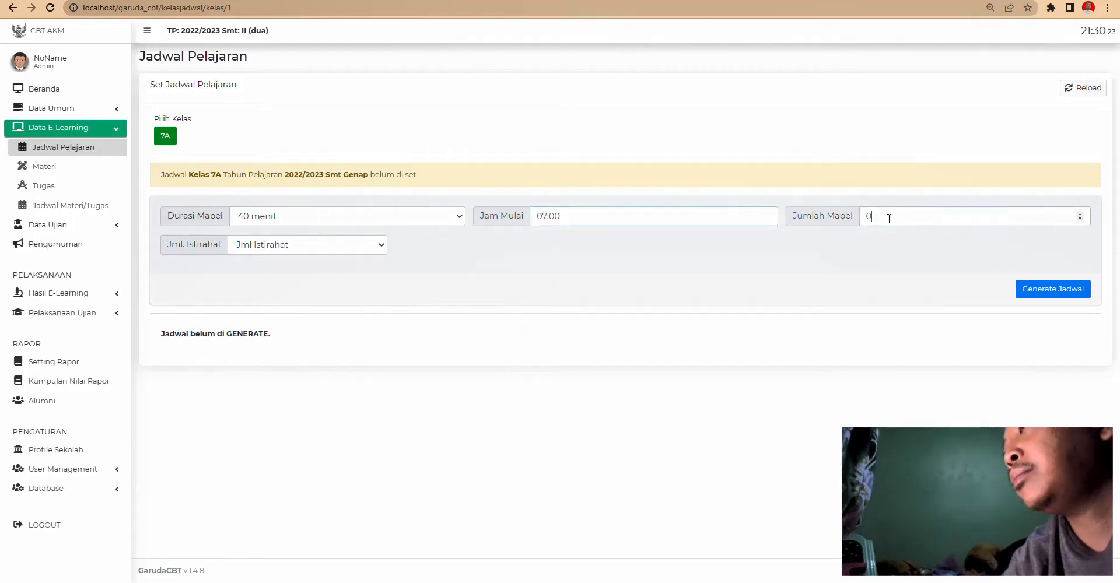
{"action": "left_click_drag", "start_coordinate": [888, 219], "coordinate": [797, 213]}
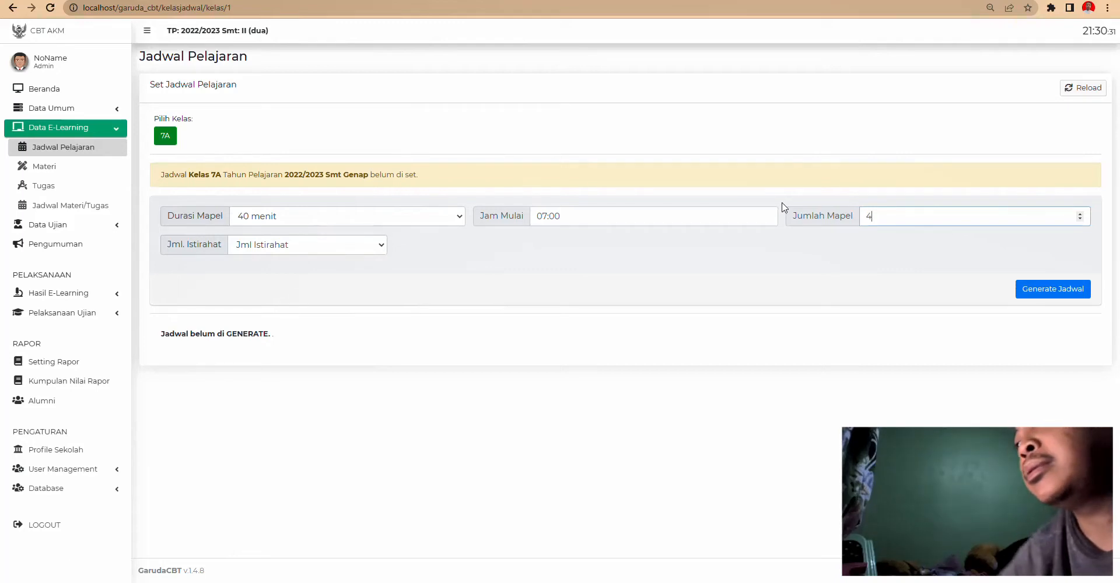
- Set the number of breaks to 2 kali and change Jumlah Mapel to 8
{"action": "left_click", "coordinate": [318, 250]}
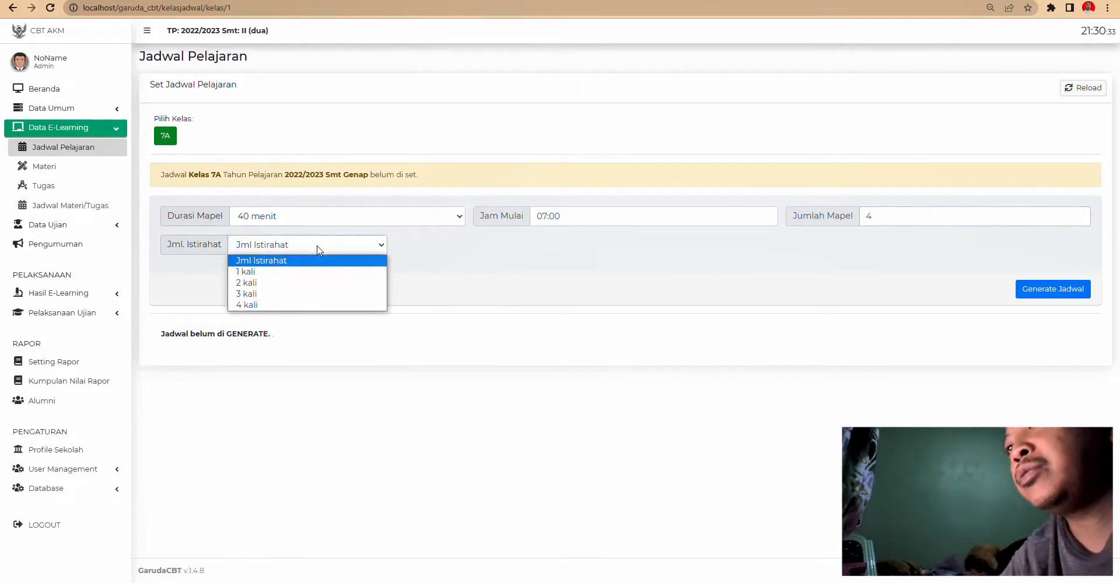
{"action": "left_click", "coordinate": [295, 283]}
{"action": "left_click", "coordinate": [547, 245]}
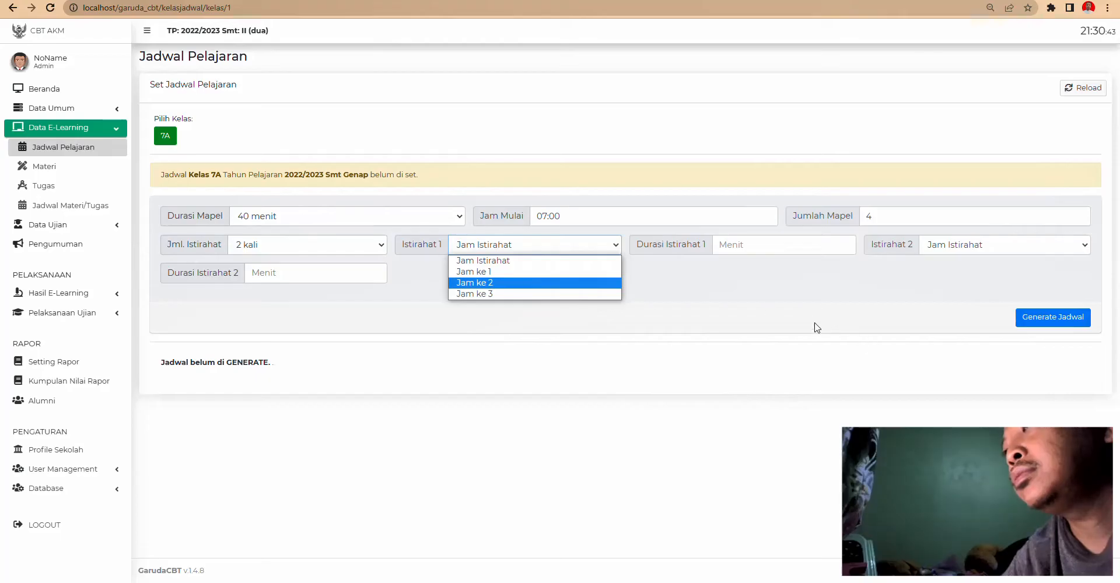
{"action": "left_click", "coordinate": [779, 245]}
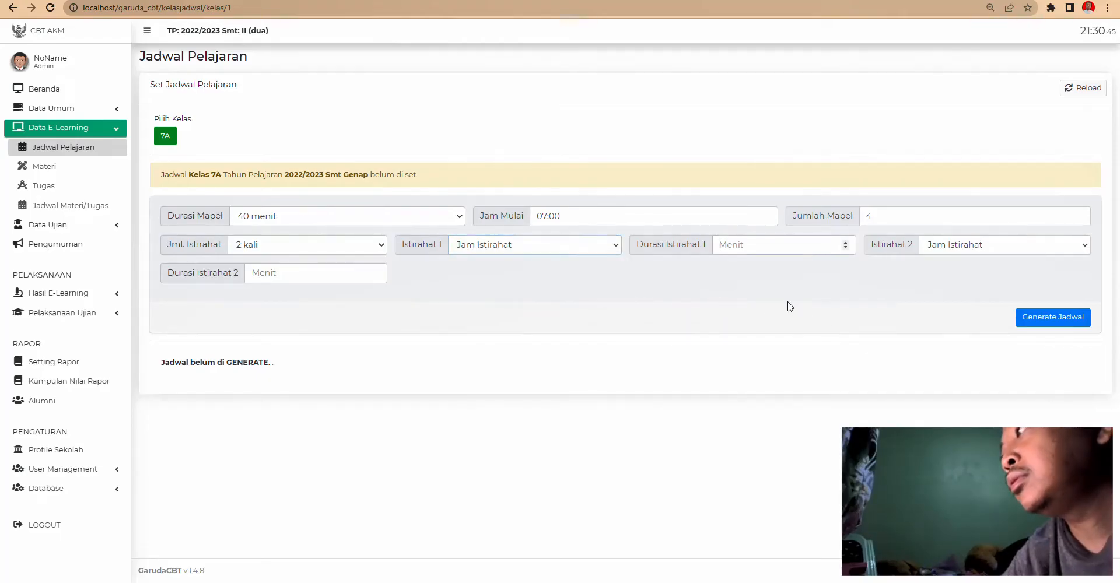
{"action": "left_click", "coordinate": [970, 245]}
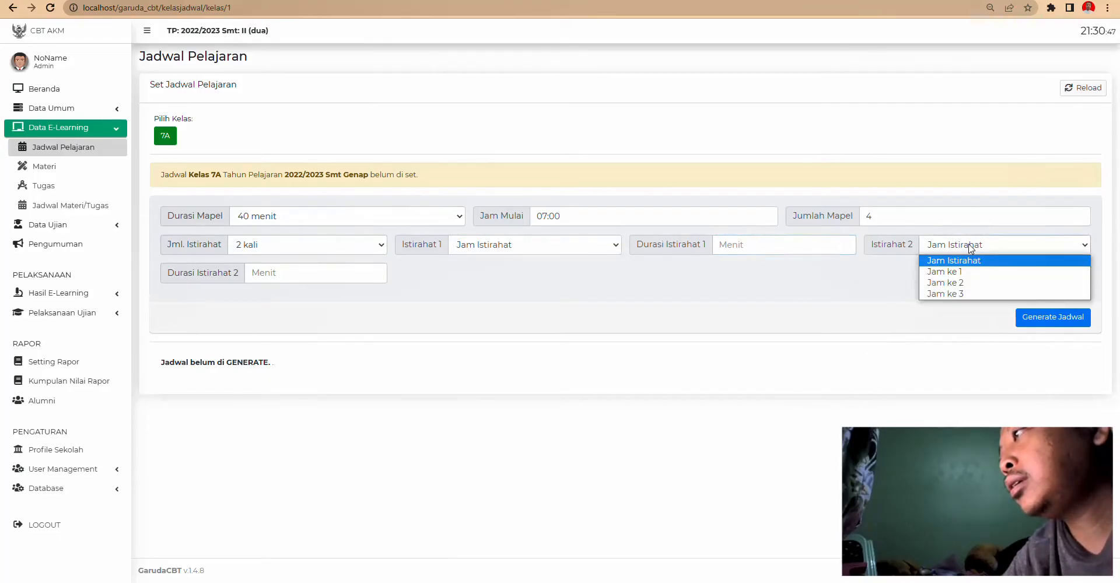
{"action": "left_click", "coordinate": [842, 284]}
{"action": "left_click_drag", "start_coordinate": [878, 219], "coordinate": [803, 222]}
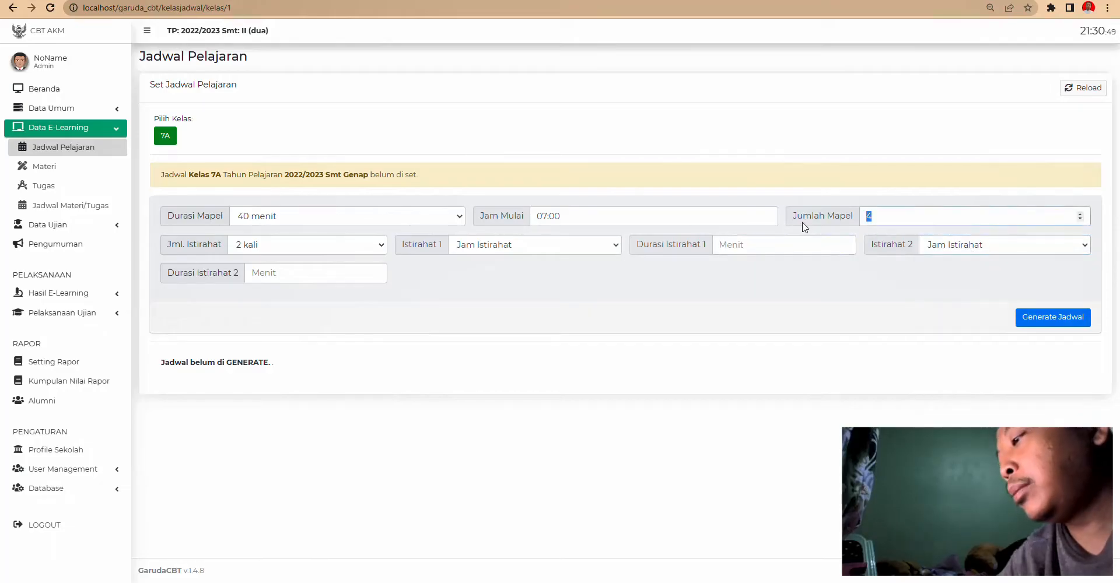
{"action": "type", "text": "8"}
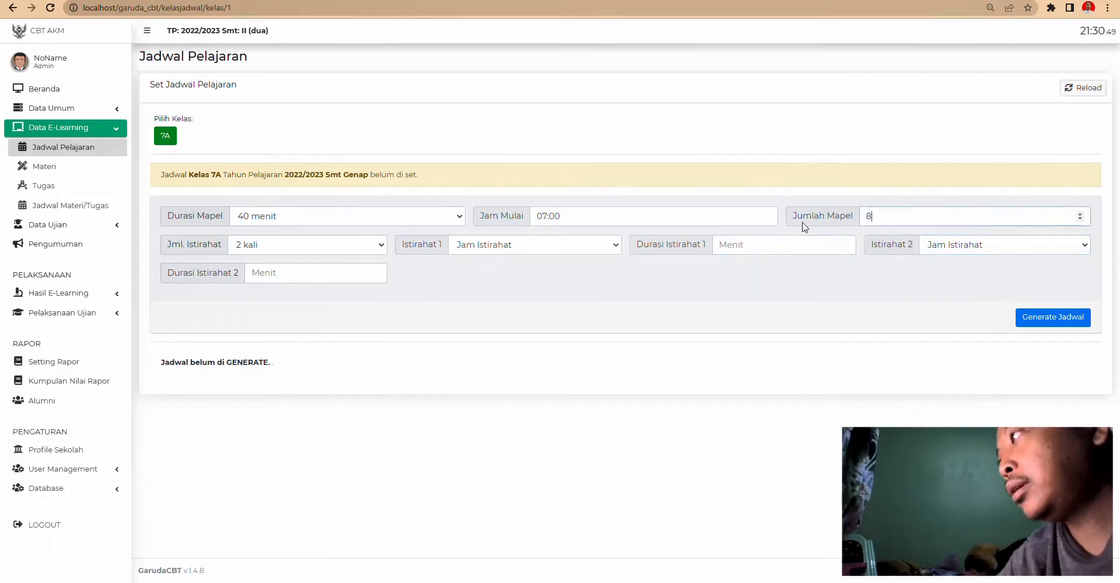
- Place the first break at Jam ke 4 with a 30-minute duration
{"action": "left_click", "coordinate": [551, 249]}
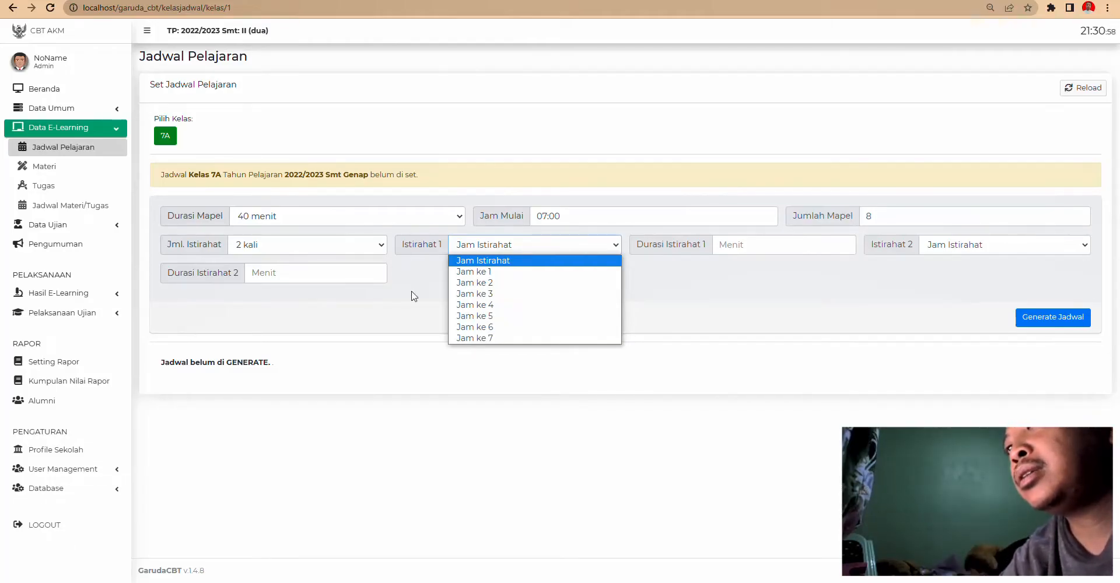
{"action": "left_click", "coordinate": [374, 272]}
{"action": "left_click", "coordinate": [372, 248]}
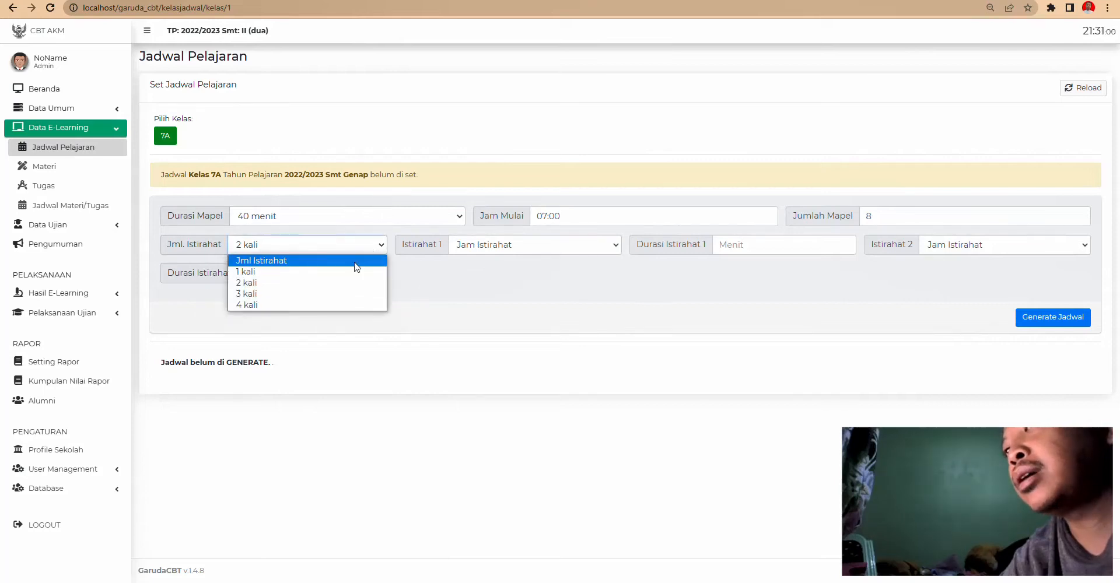
{"action": "left_click", "coordinate": [338, 282]}
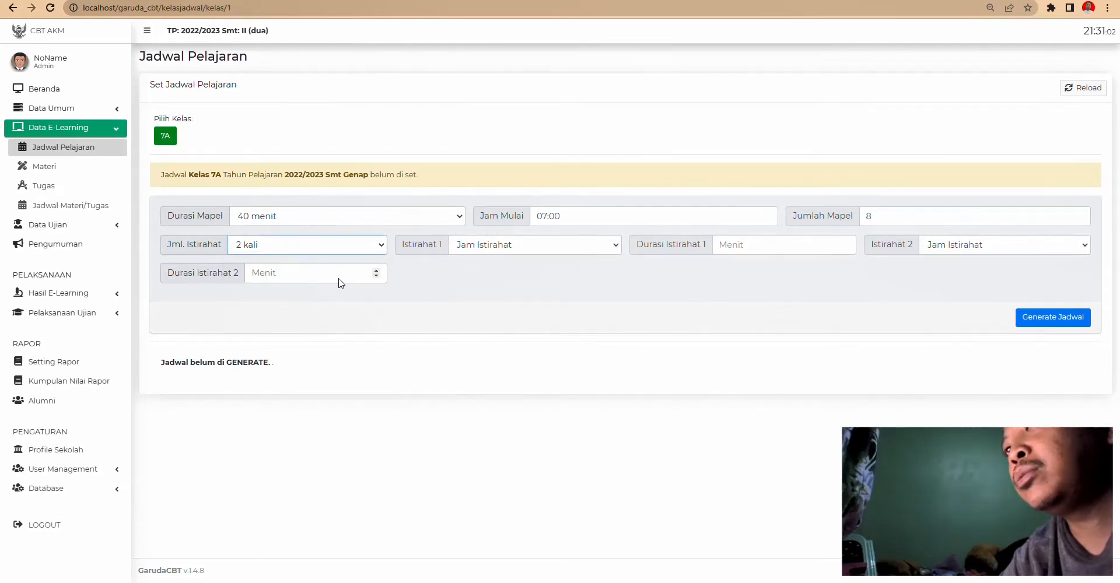
{"action": "left_click", "coordinate": [508, 248]}
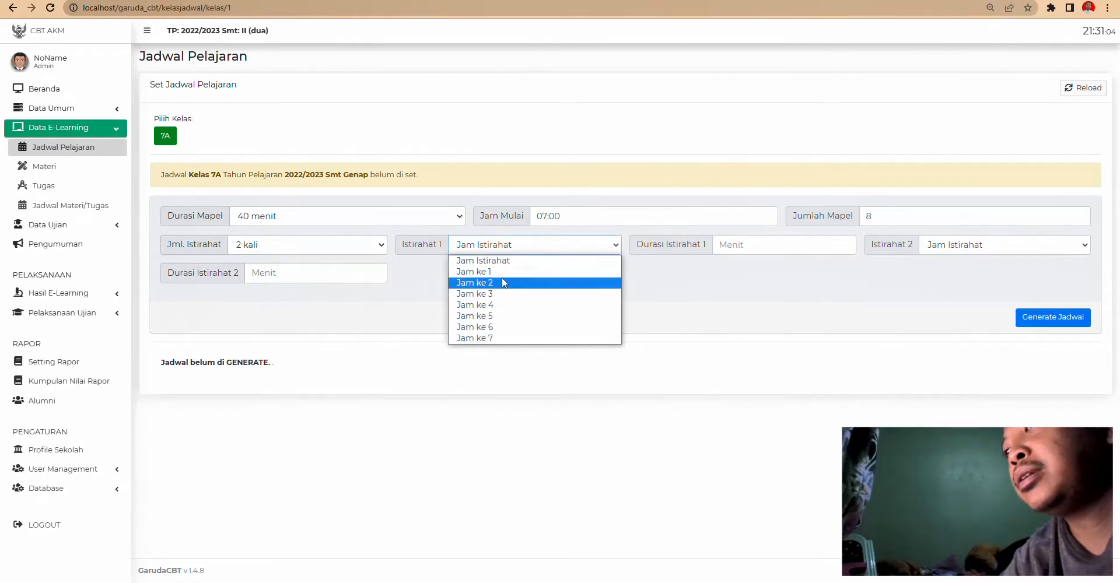
{"action": "left_click", "coordinate": [497, 305]}
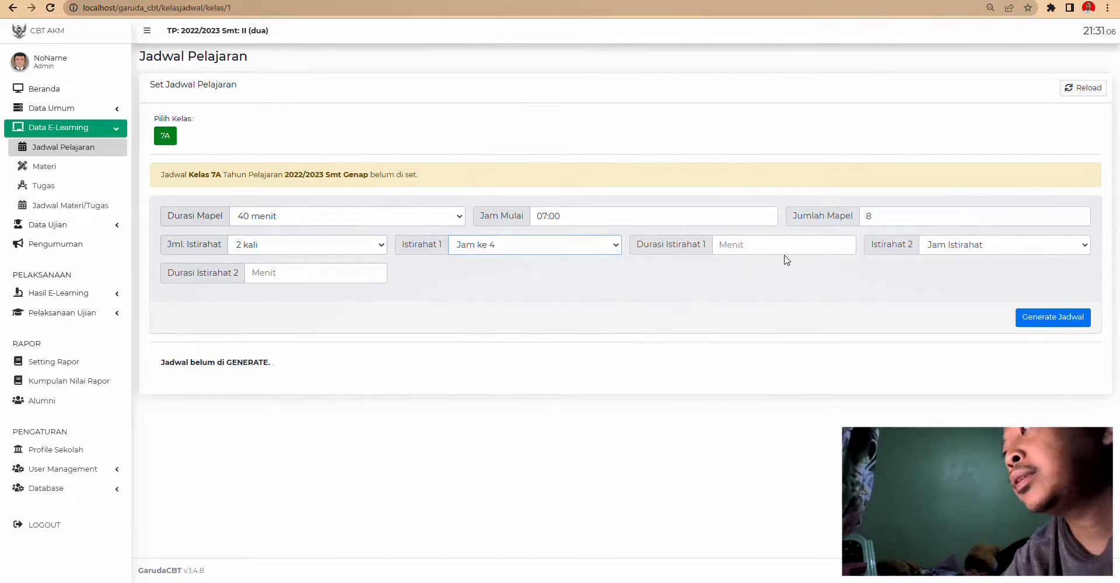
{"action": "left_click", "coordinate": [749, 245]}
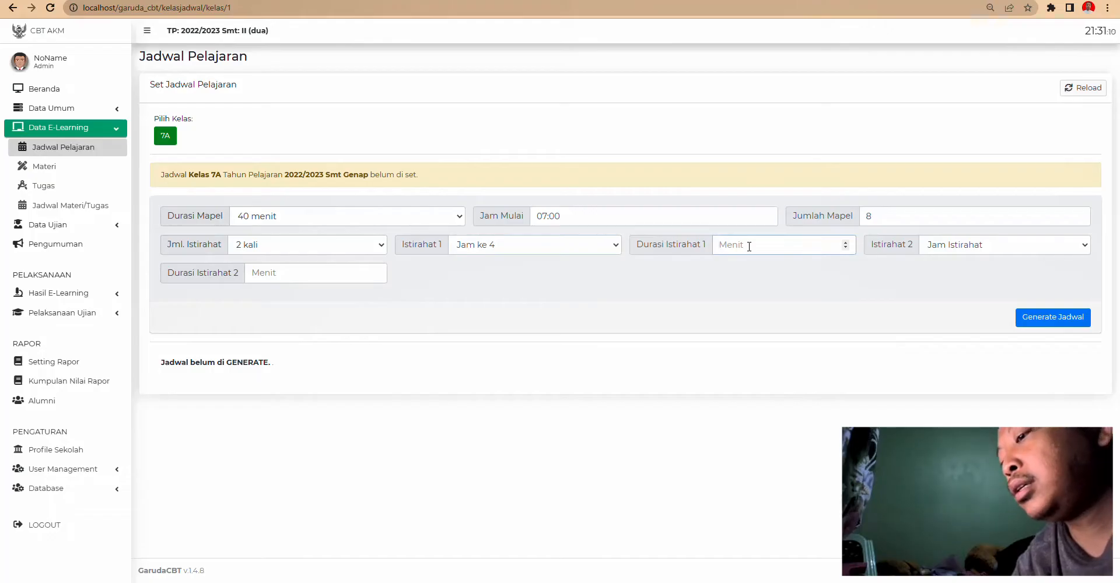
{"action": "type", "text": "30"}
{"action": "left_click", "coordinate": [946, 271]}
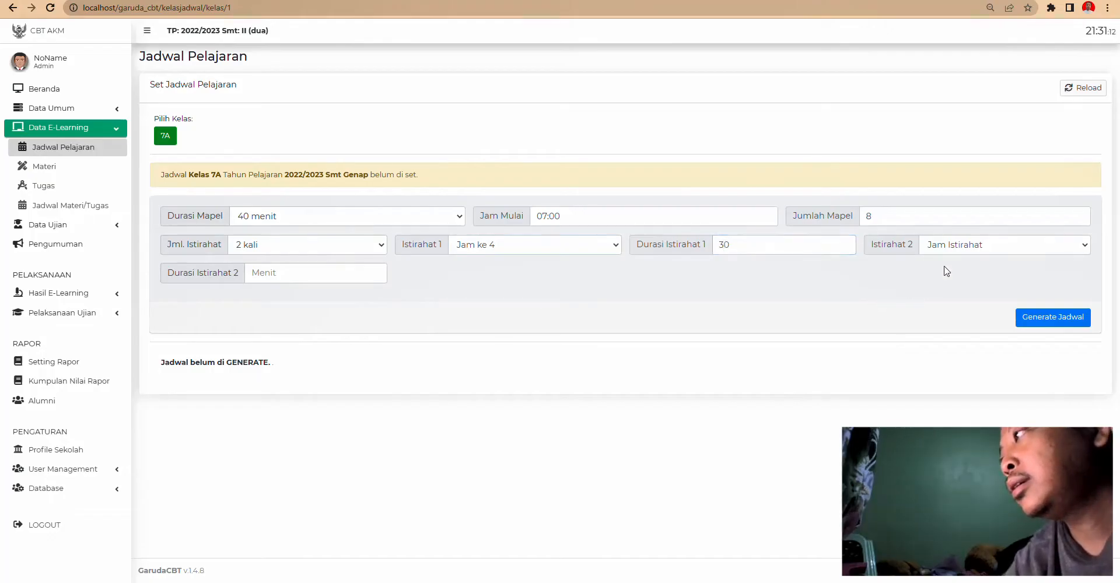
- Place the second break at Jam ke 5 with a 30-minute duration
{"action": "left_click", "coordinate": [963, 251]}
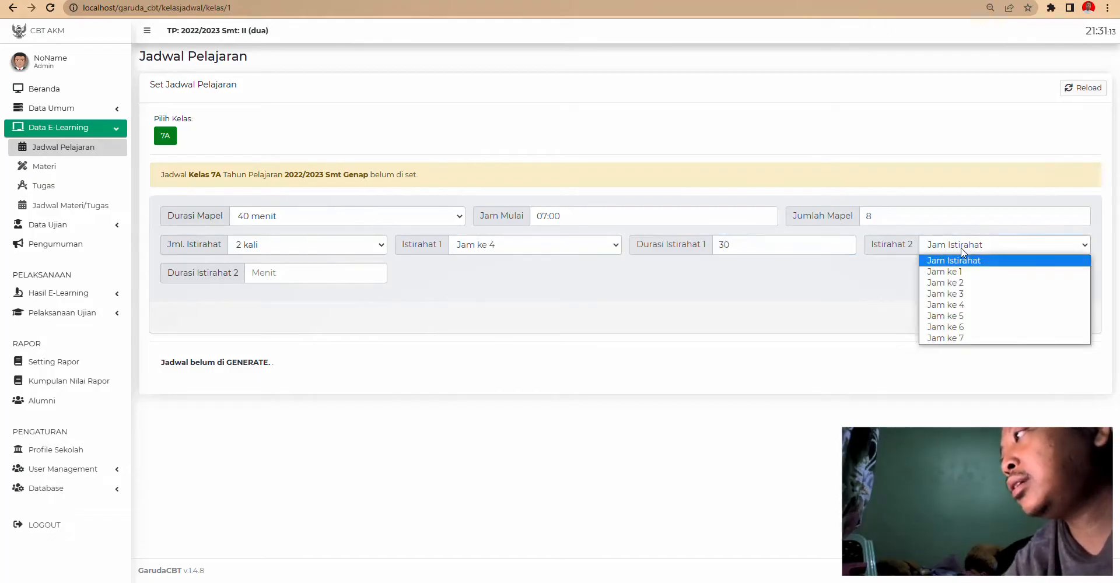
{"action": "left_click", "coordinate": [958, 319]}
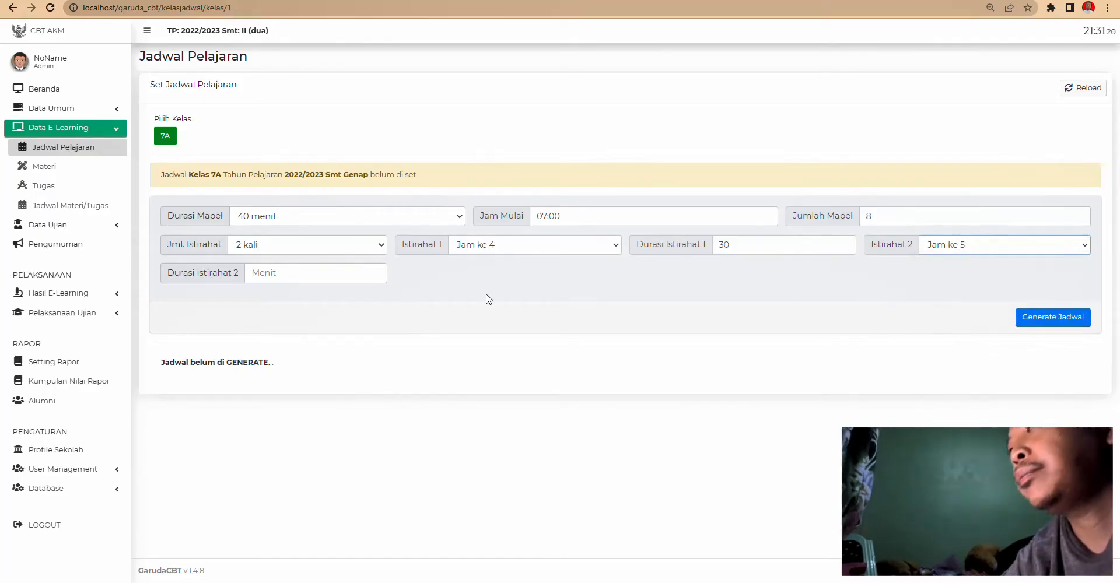
{"action": "left_click", "coordinate": [288, 273]}
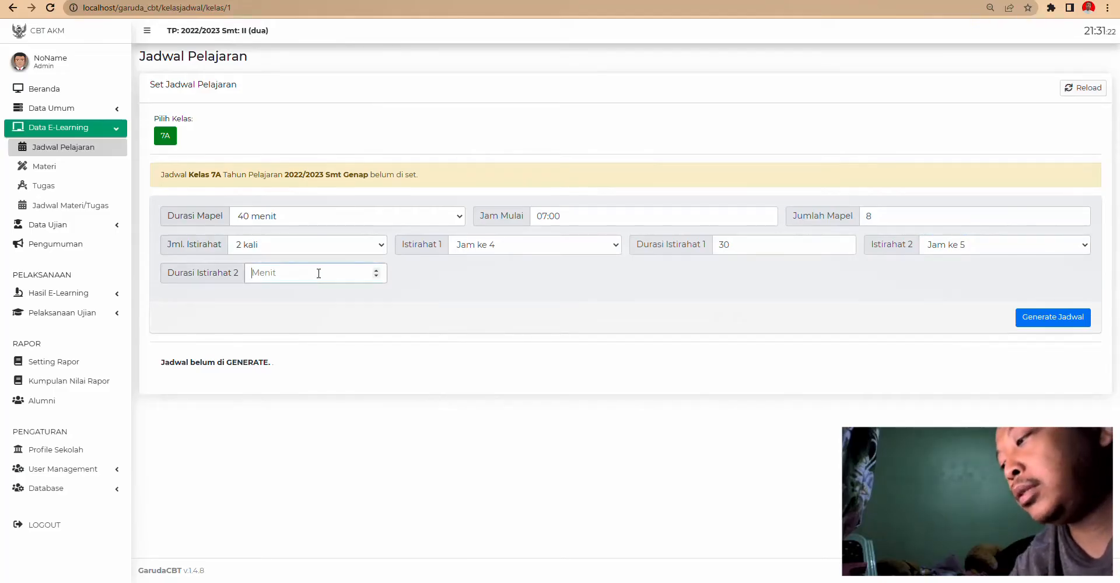
{"action": "type", "text": "30"}
{"action": "left_click", "coordinate": [1062, 318]}
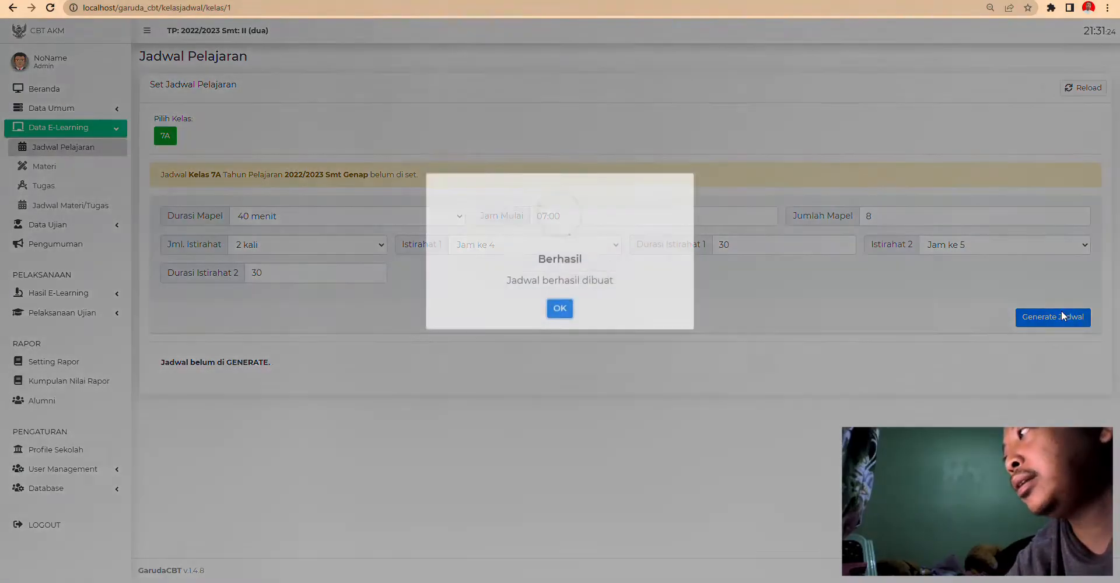
{"action": "left_click", "coordinate": [549, 364]}
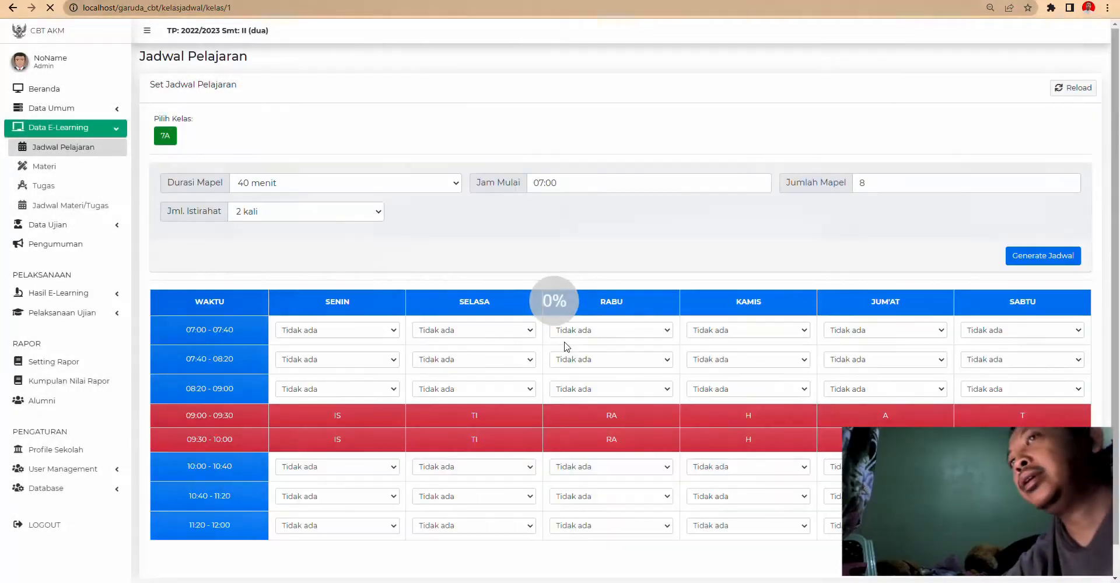
{"action": "scroll", "coordinate": [330, 399], "scroll_direction": "down", "scroll_amount": 1}
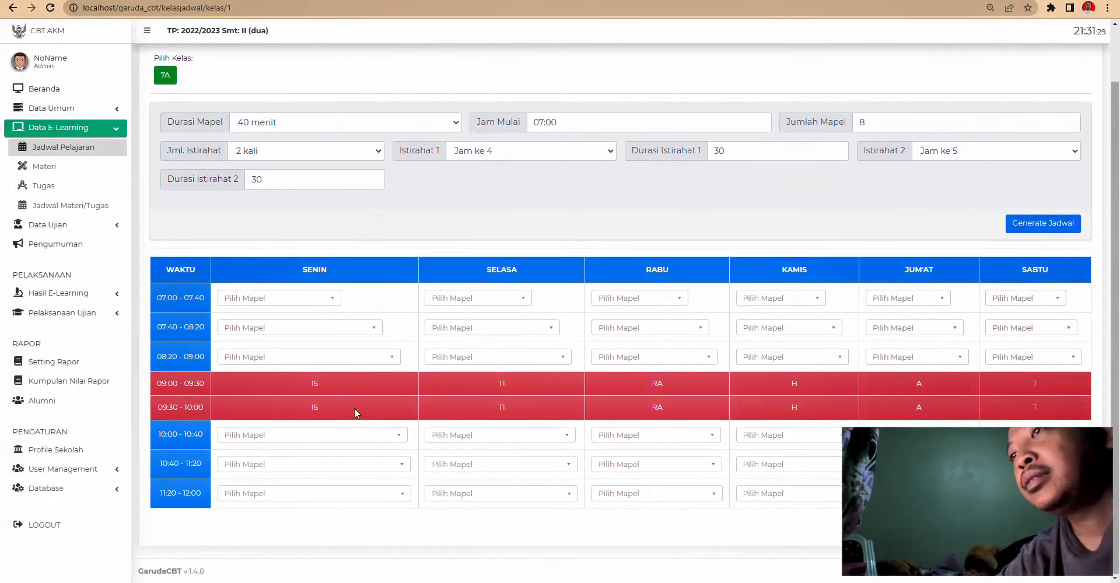
{"action": "scroll", "coordinate": [447, 346], "scroll_direction": "up", "scroll_amount": 1}
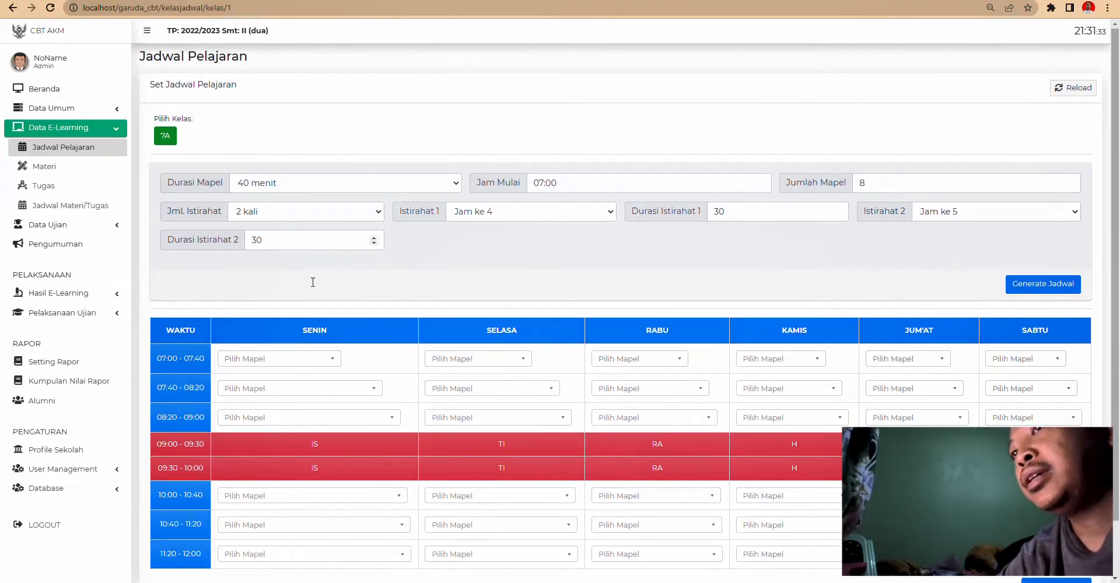
{"action": "scroll", "coordinate": [327, 297], "scroll_direction": "down", "scroll_amount": 1}
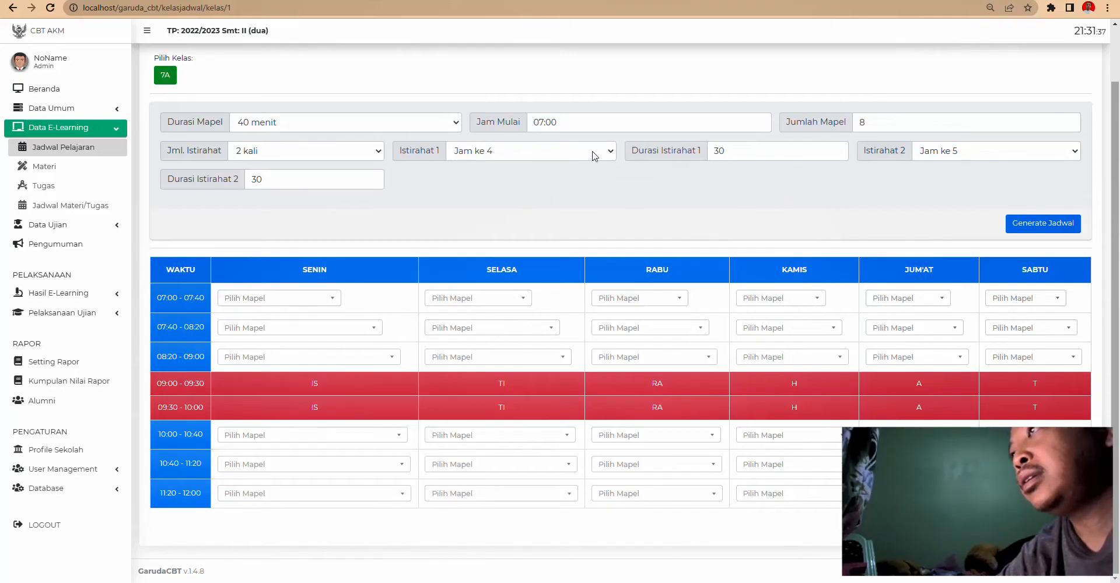
{"action": "left_click", "coordinate": [975, 154]}
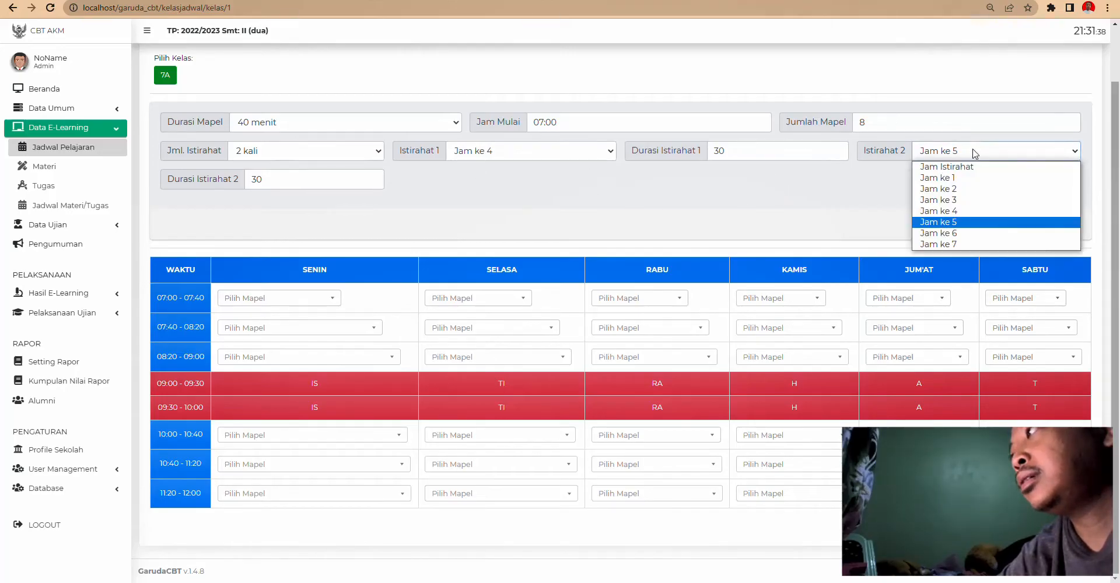
{"action": "left_click", "coordinate": [954, 233]}
{"action": "left_click", "coordinate": [1033, 223]}
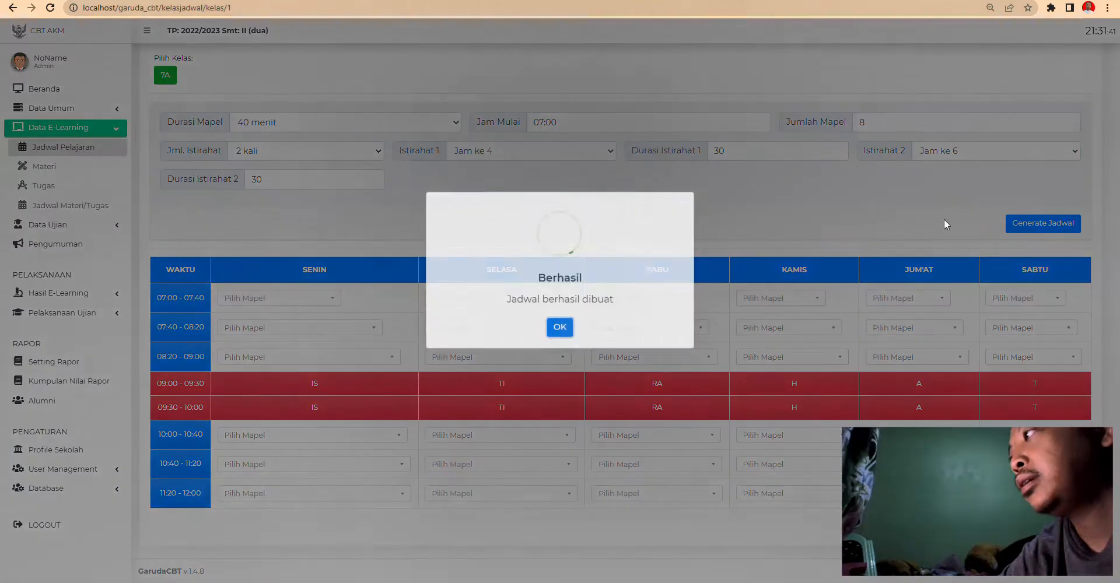
{"action": "left_click", "coordinate": [558, 358]}
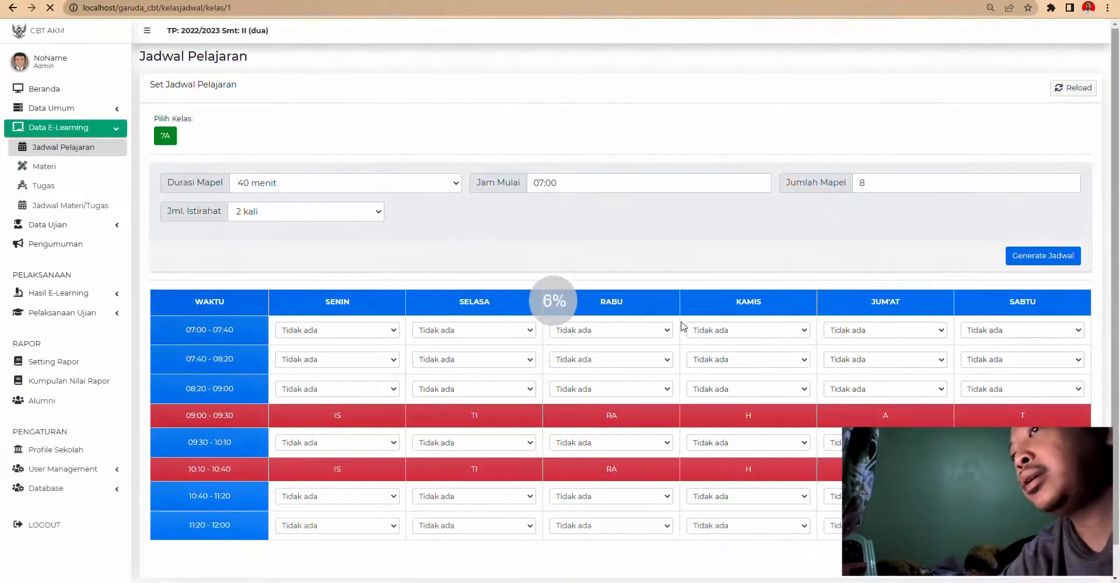
{"action": "scroll", "coordinate": [230, 513], "scroll_direction": "down", "scroll_amount": 1}
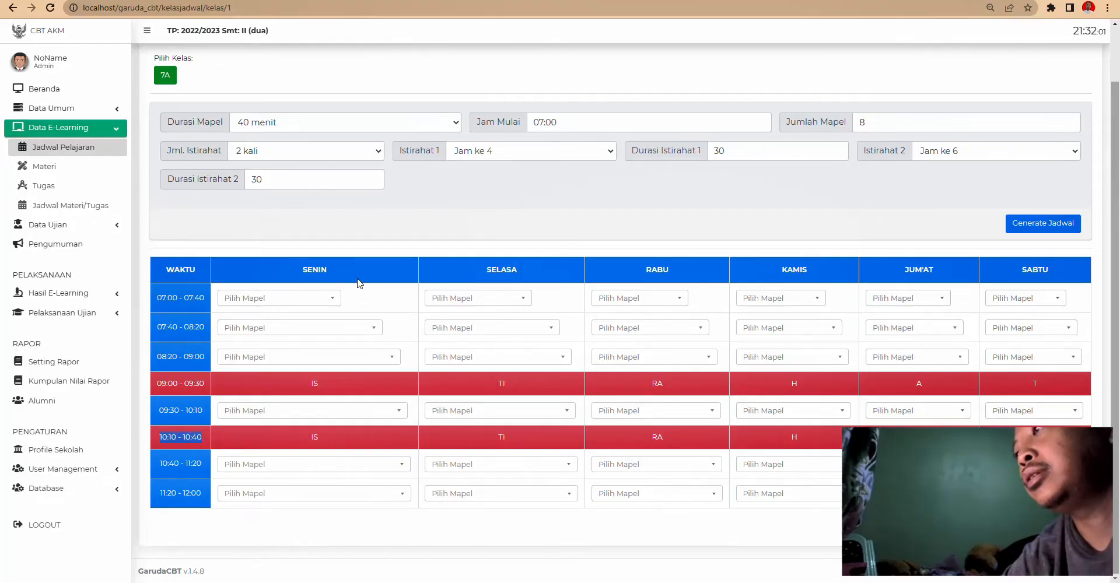
{"action": "left_click", "coordinate": [309, 301]}
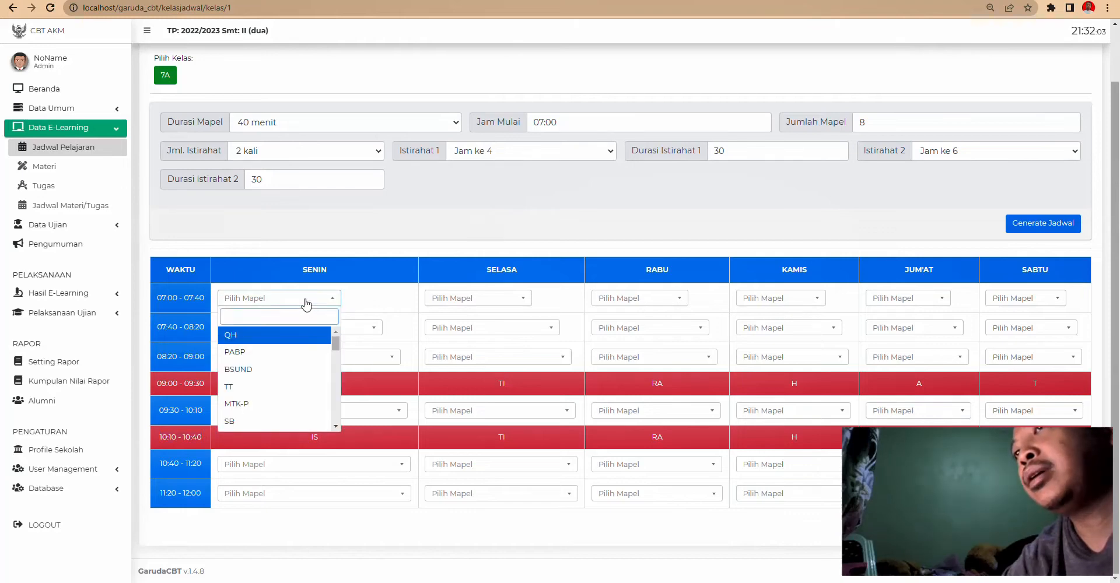
{"action": "scroll", "coordinate": [277, 361], "scroll_direction": "down", "scroll_amount": 4}
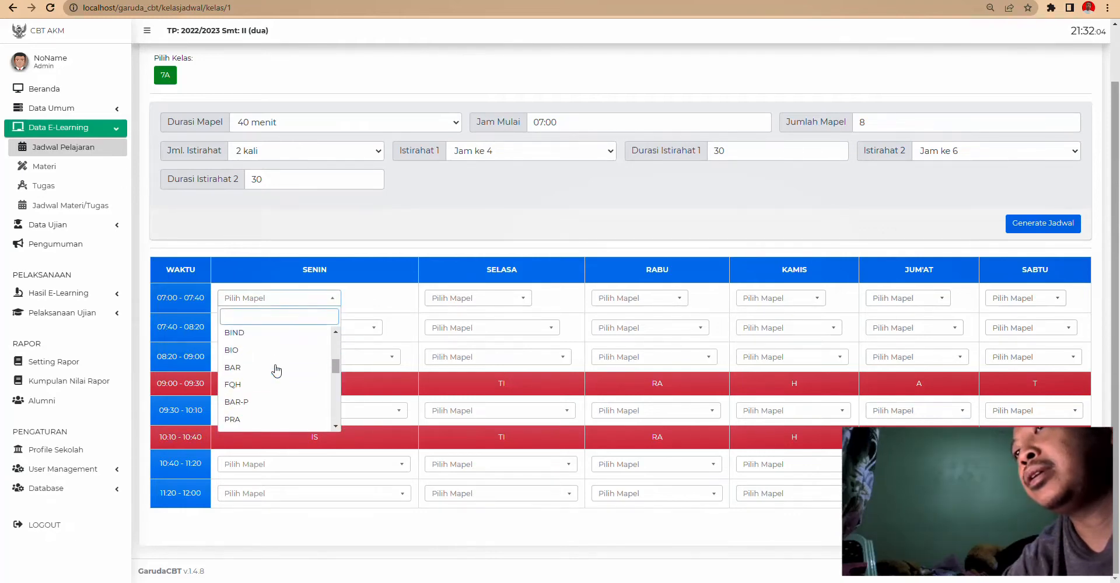
{"action": "left_click", "coordinate": [350, 274]}
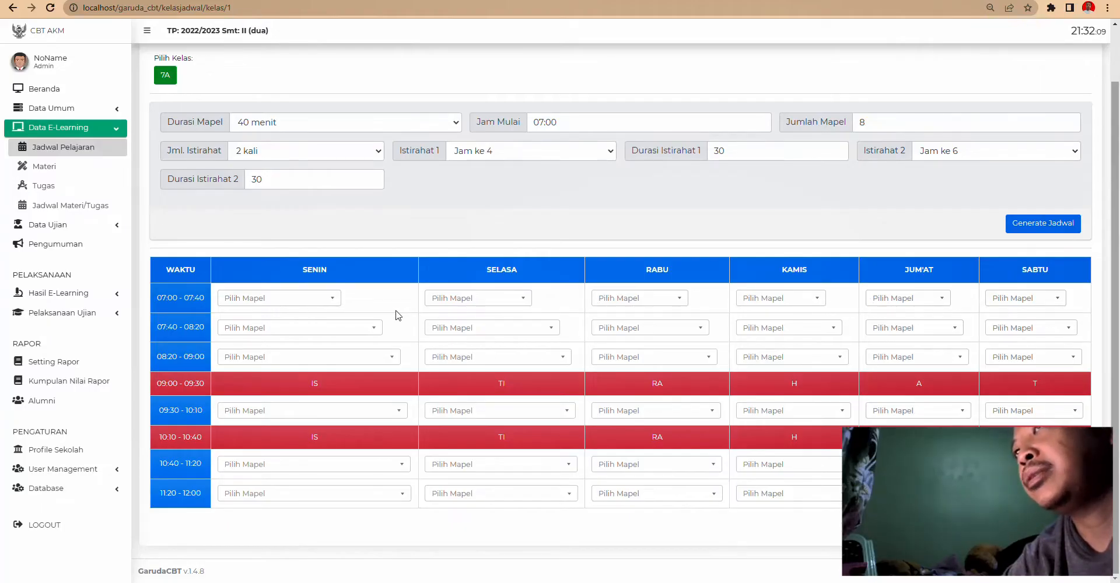
{"action": "scroll", "coordinate": [515, 342], "scroll_direction": "up", "scroll_amount": 2}
{"action": "scroll", "coordinate": [515, 342], "scroll_direction": "down", "scroll_amount": 2}
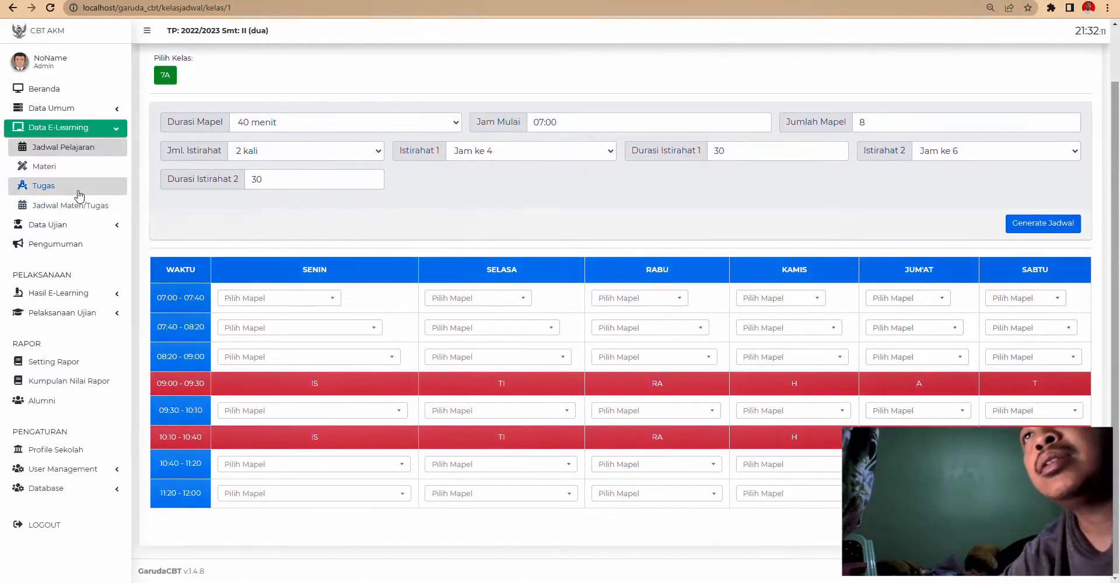
- Return to Jadwal Pelajaran and load class 7A's timetable
{"action": "left_click", "coordinate": [43, 166]}
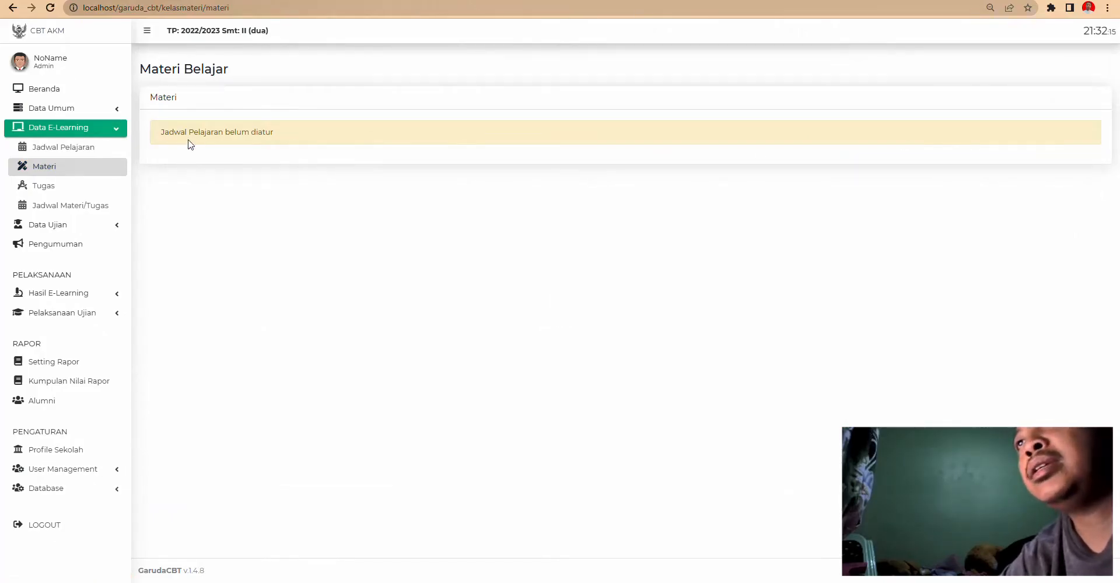
{"action": "left_click", "coordinate": [67, 149]}
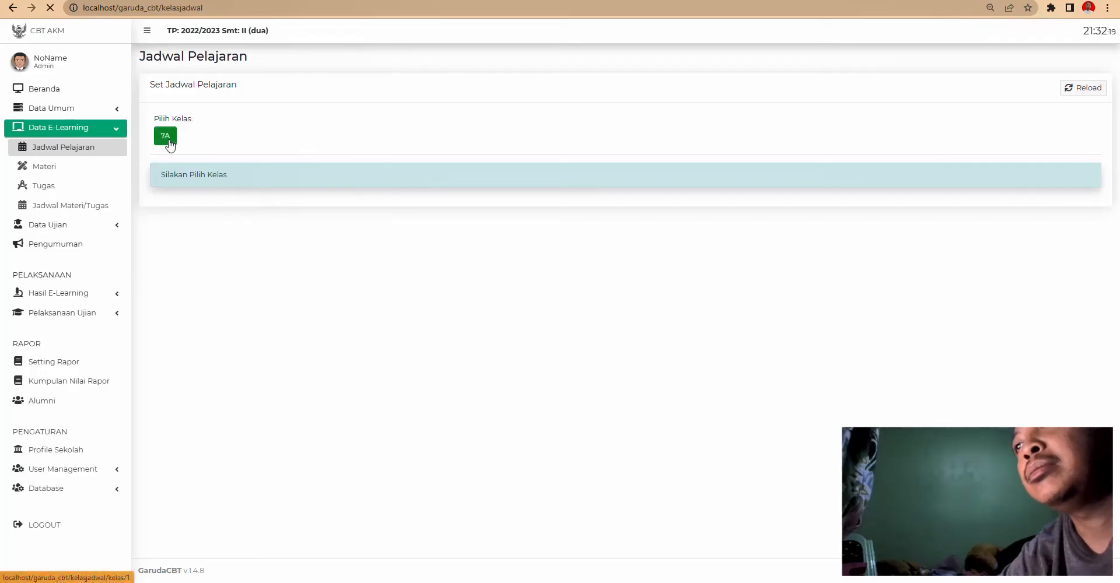
{"action": "left_click", "coordinate": [166, 138]}
- Assign MTK to Monday's 07:00 lesson and save class 7A's timetable
{"action": "left_click", "coordinate": [312, 359]}
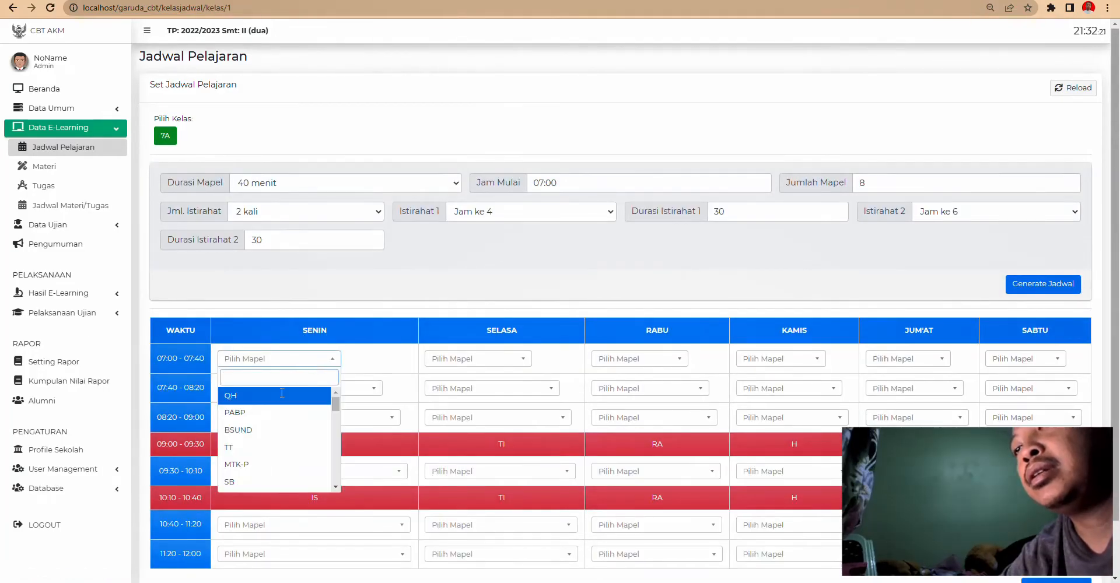
{"action": "scroll", "coordinate": [280, 412], "scroll_direction": "down", "scroll_amount": 2}
{"action": "scroll", "coordinate": [278, 412], "scroll_direction": "down", "scroll_amount": 4}
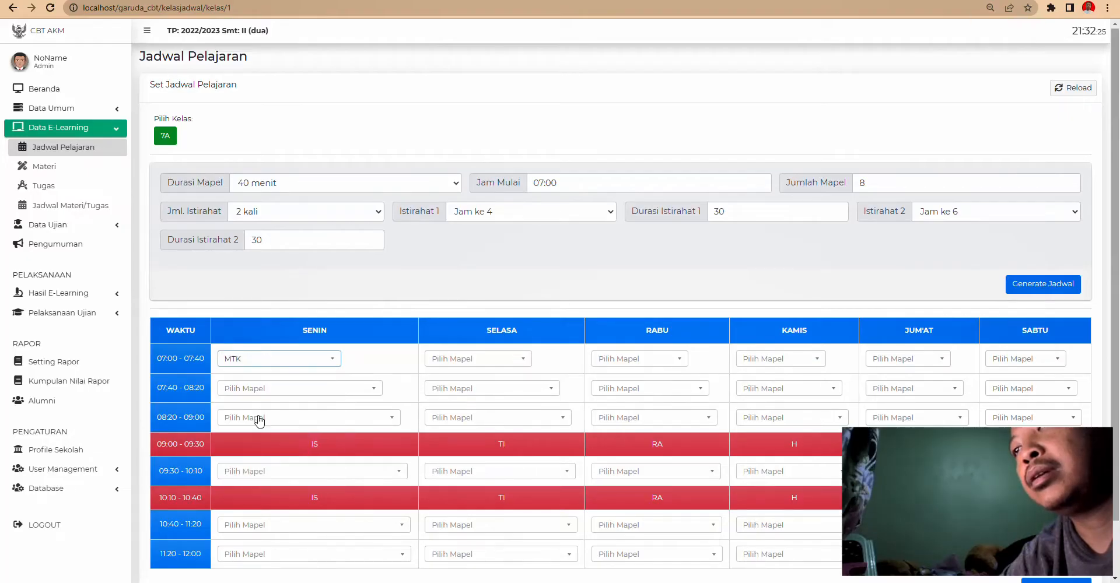
{"action": "left_click", "coordinate": [259, 416]}
{"action": "left_click", "coordinate": [1047, 284]}
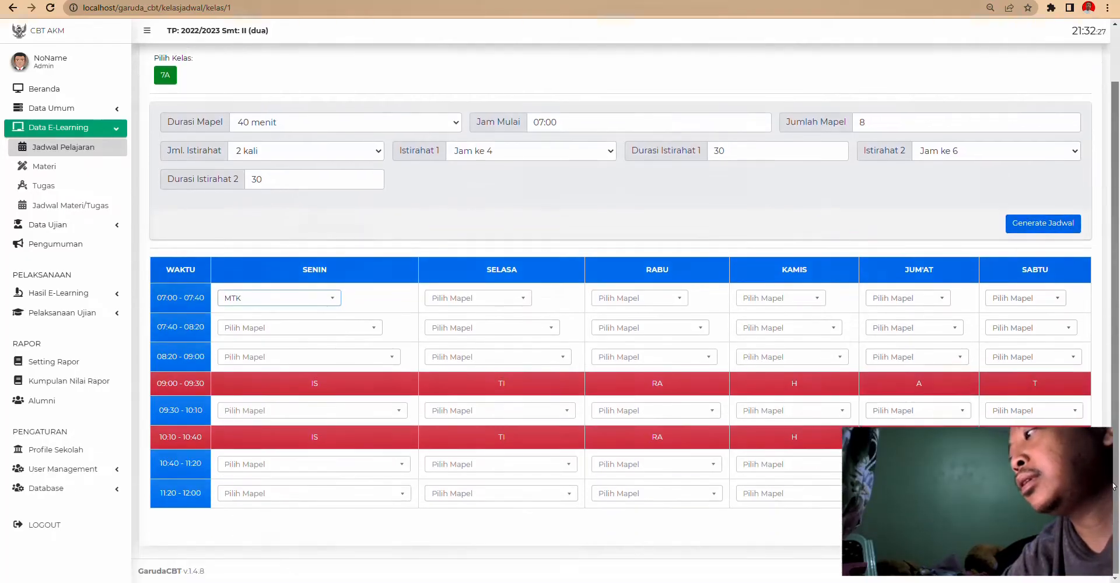
{"action": "key", "text": "Return"}
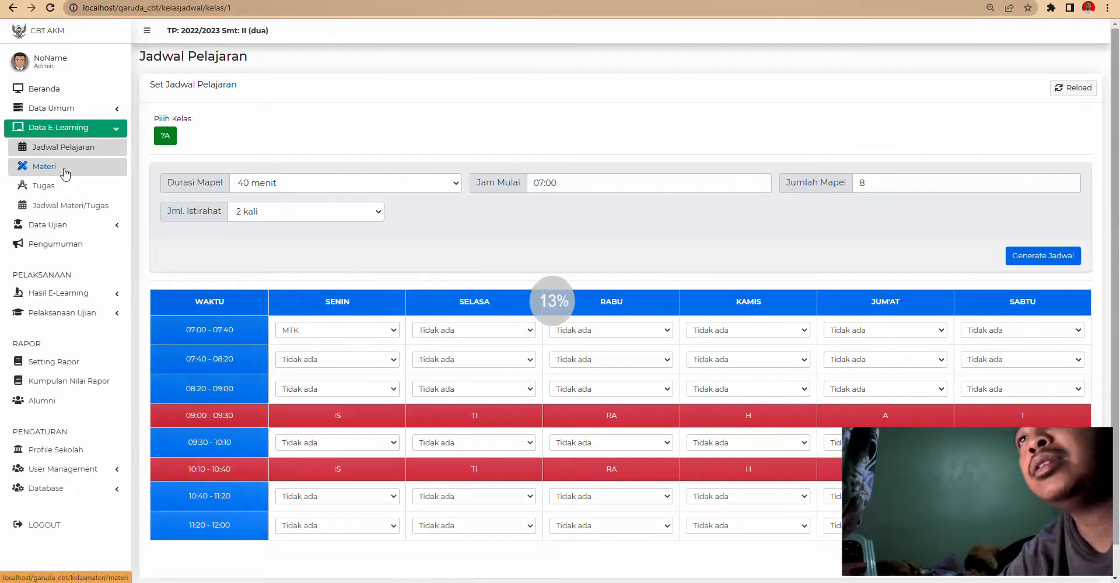
{"action": "left_click", "coordinate": [64, 170]}
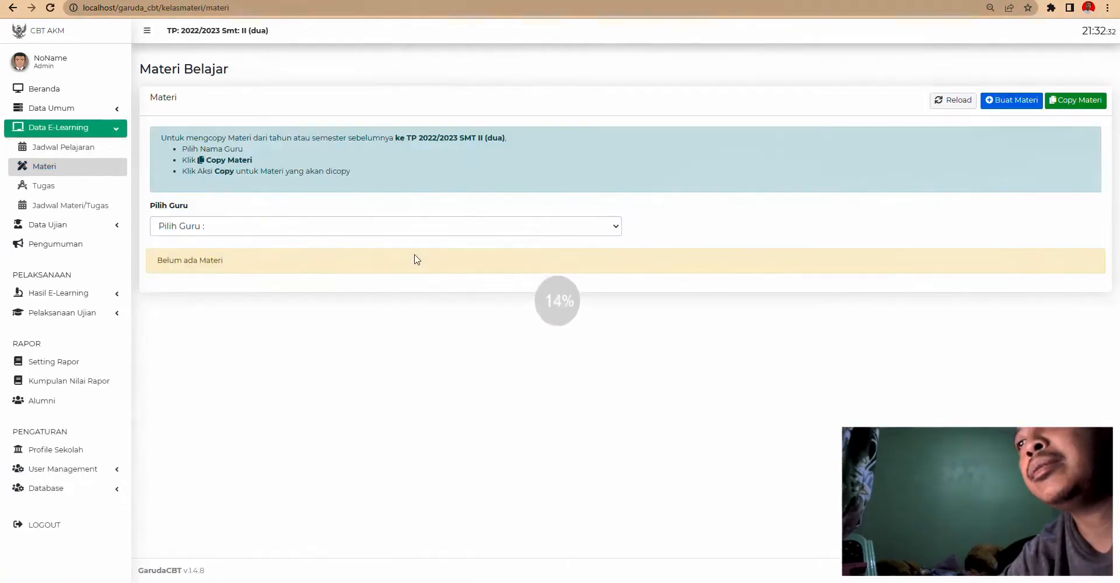
- Filter the Materi Belajar list to Semua Guru and briefly open Buat Materi
{"action": "left_click", "coordinate": [188, 233]}
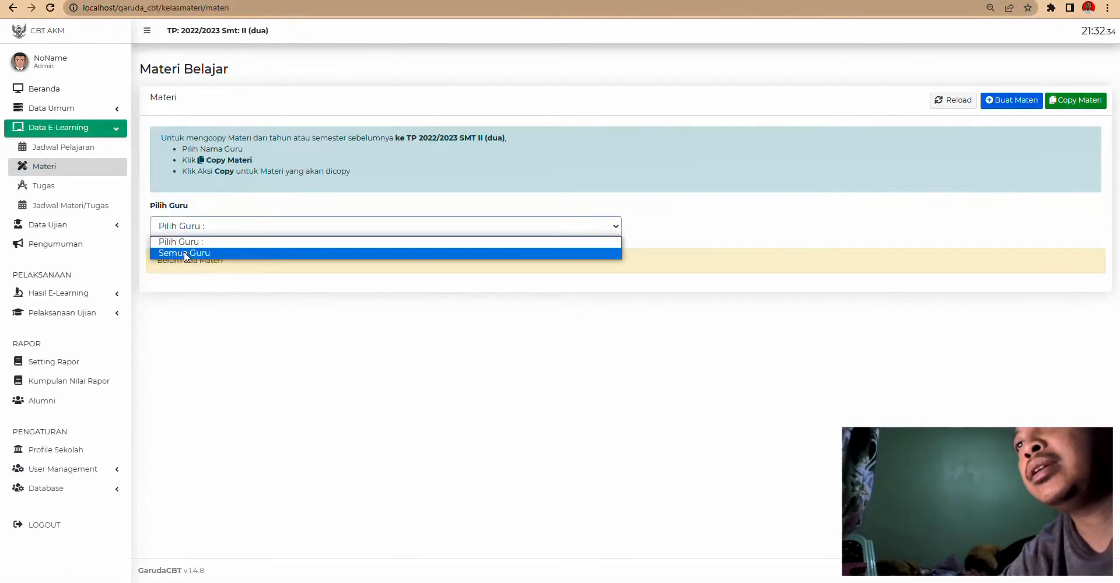
{"action": "left_click", "coordinate": [183, 251]}
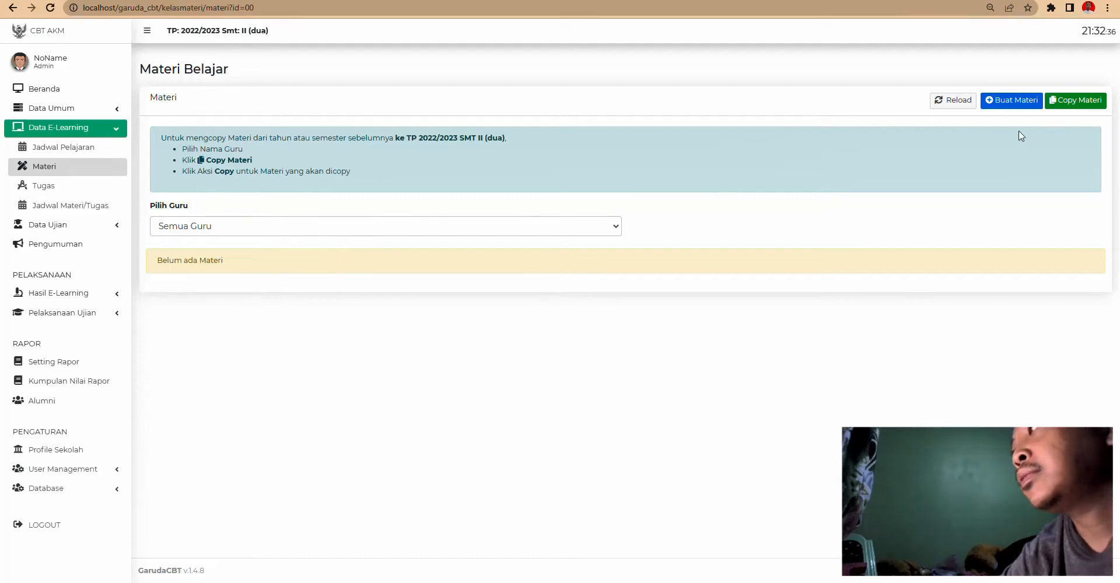
{"action": "left_click", "coordinate": [1025, 109]}
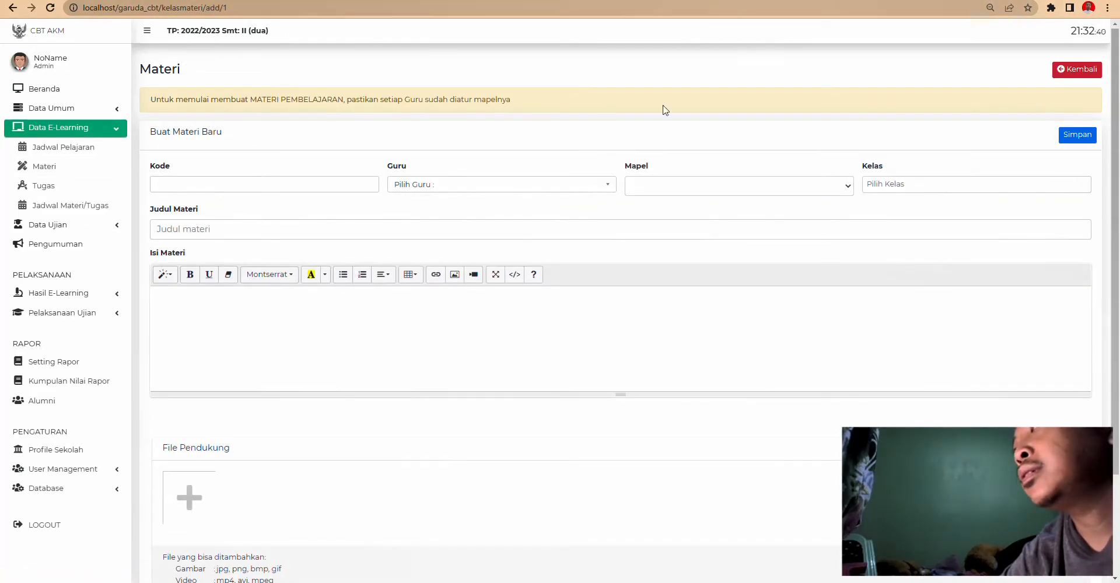
{"action": "left_click", "coordinate": [1083, 70]}
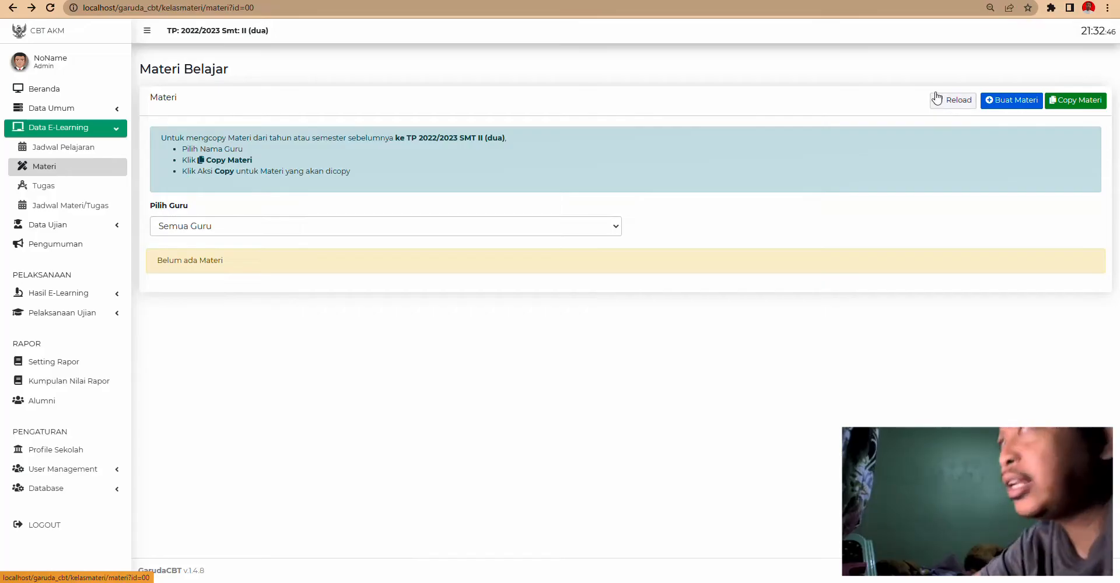
{"action": "left_click", "coordinate": [262, 227]}
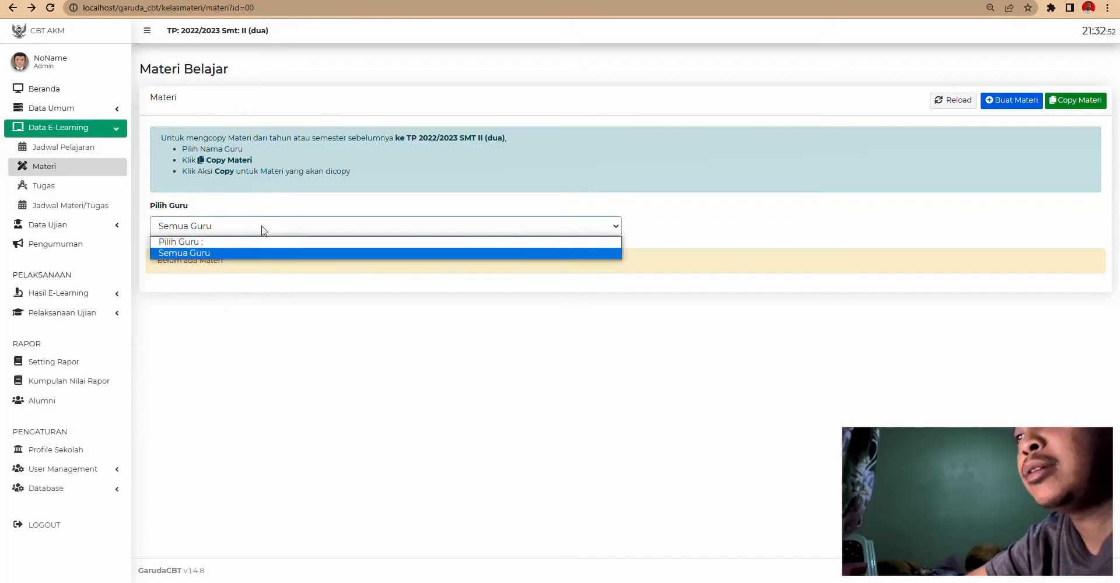
{"action": "left_click", "coordinate": [199, 256]}
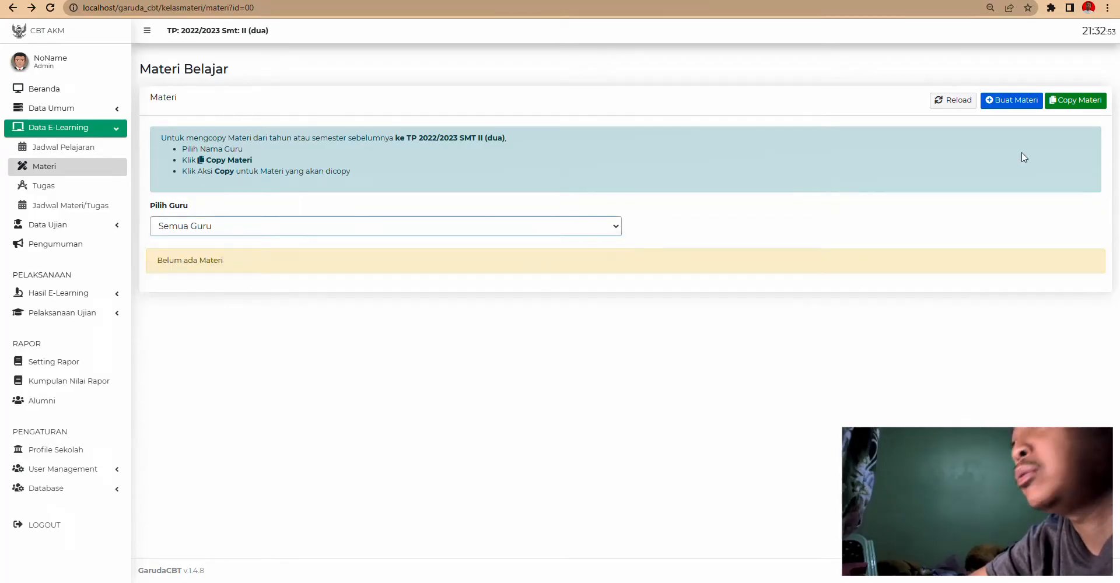
- In the new material form, enter Kode 1 and check the empty Guru, Mapel, Kelas lists
{"action": "left_click", "coordinate": [1021, 106]}
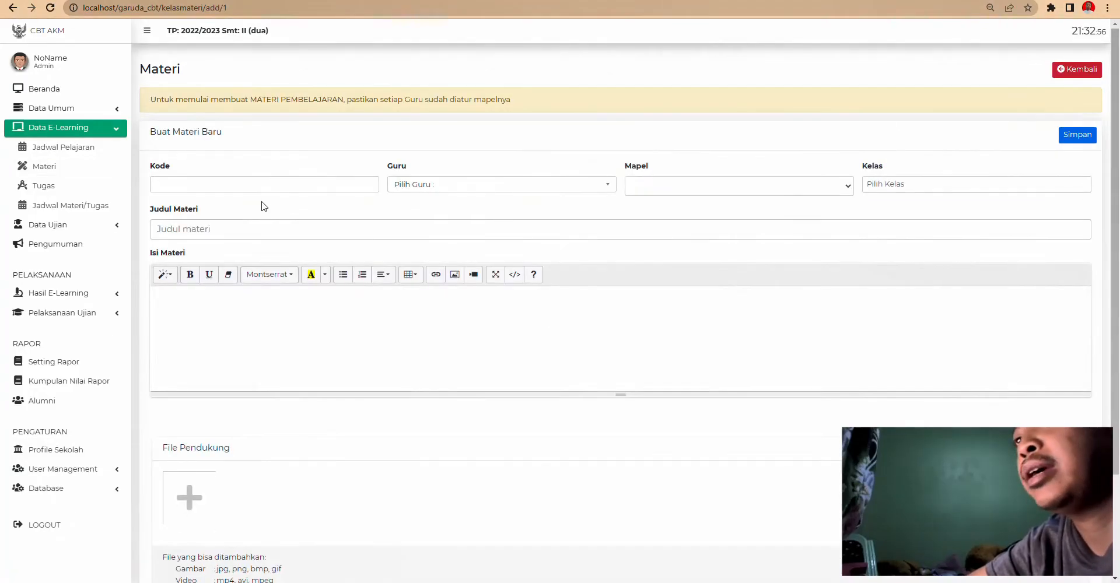
{"action": "left_click", "coordinate": [265, 190]}
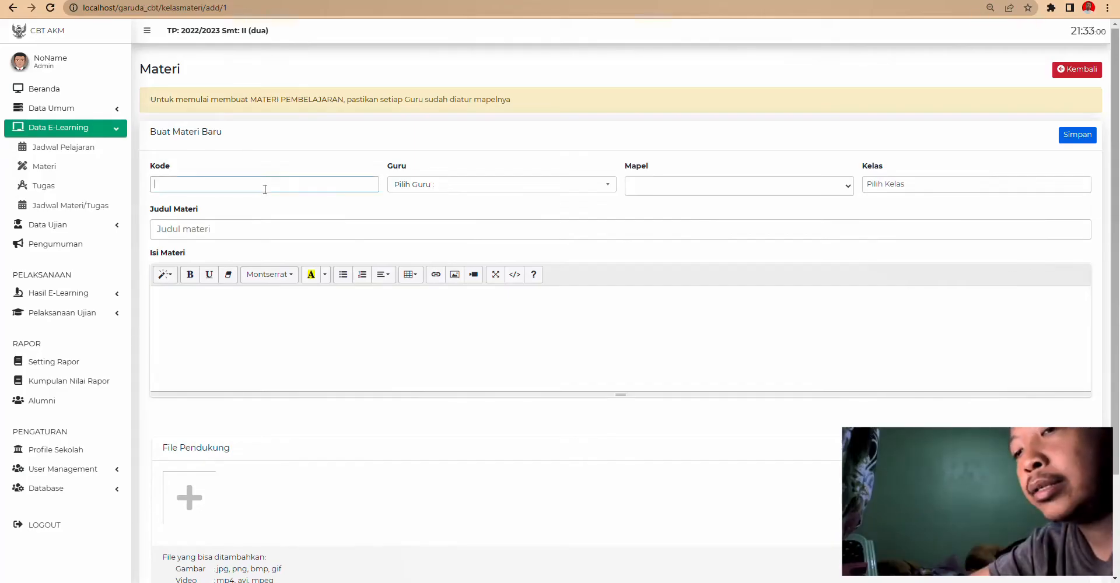
{"action": "type", "text": "11"}
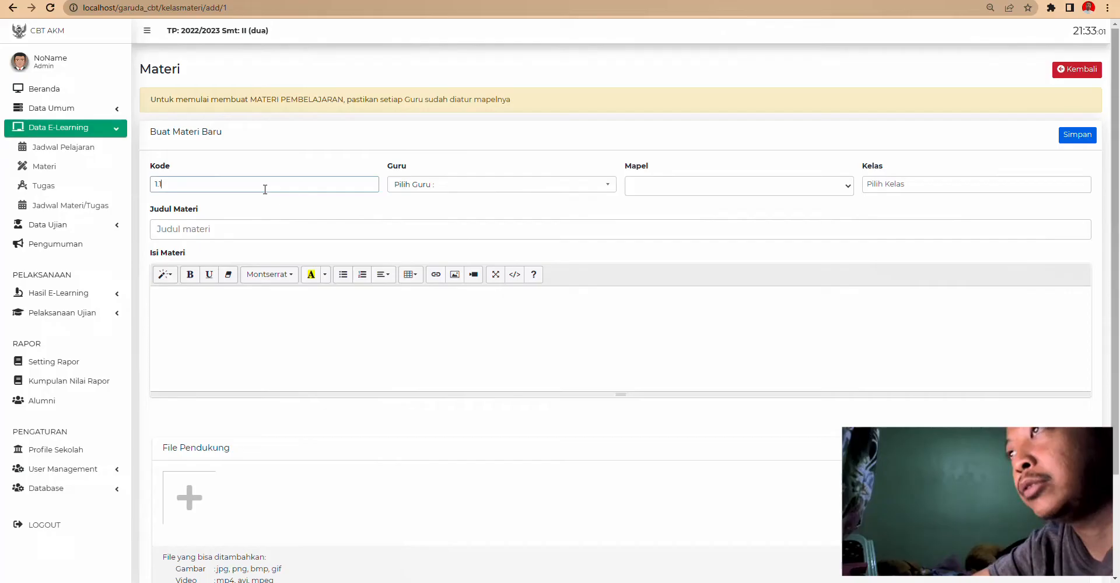
{"action": "left_click", "coordinate": [429, 188]}
{"action": "left_click", "coordinate": [431, 221]}
{"action": "left_click", "coordinate": [445, 192]}
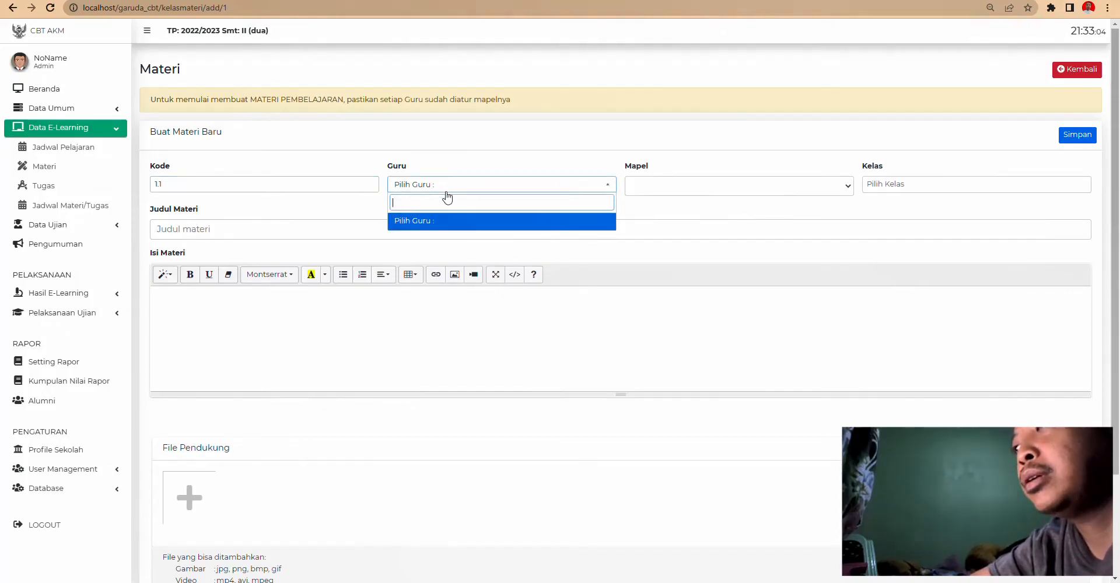
{"action": "left_click", "coordinate": [723, 187]}
{"action": "left_click", "coordinate": [760, 189]}
{"action": "left_click", "coordinate": [910, 186]}
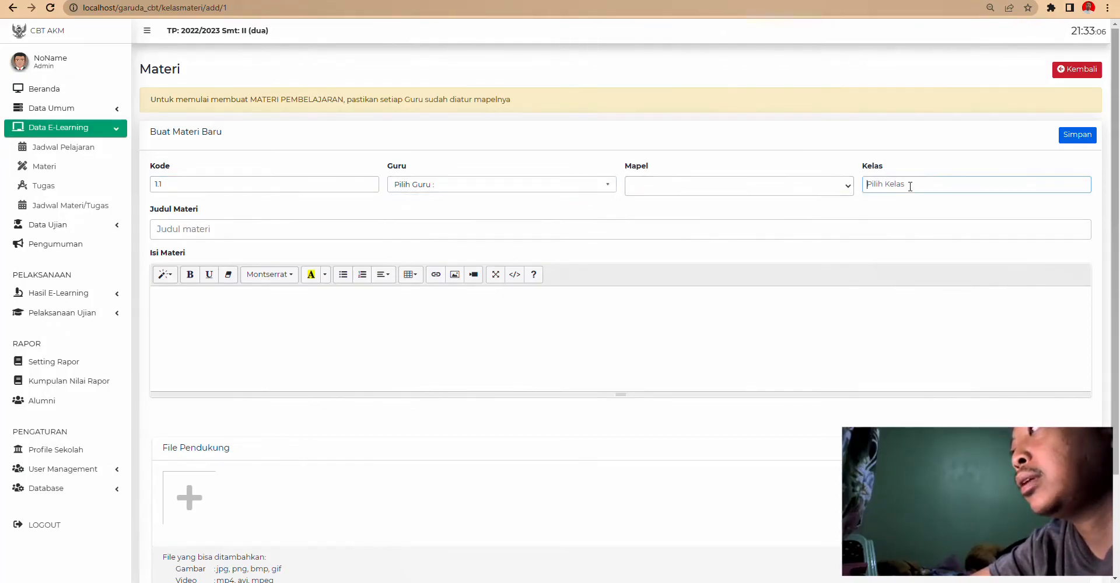
- Look through the Judul Materi and Isi Materi fields, then go back to Jadwal Pelajaran
{"action": "left_click", "coordinate": [182, 228]}
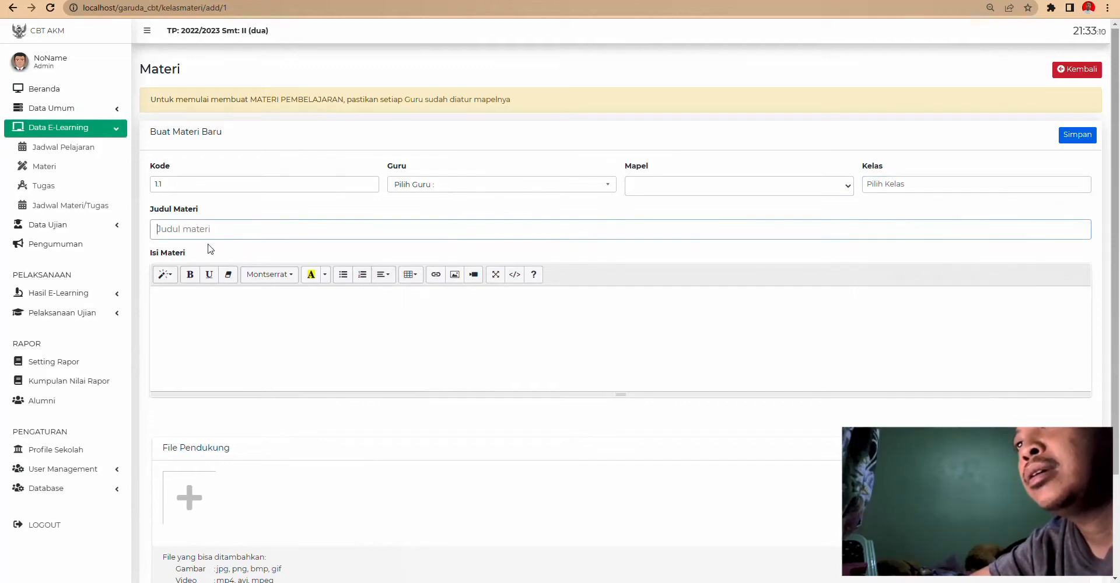
{"action": "scroll", "coordinate": [219, 255], "scroll_direction": "down", "scroll_amount": 2}
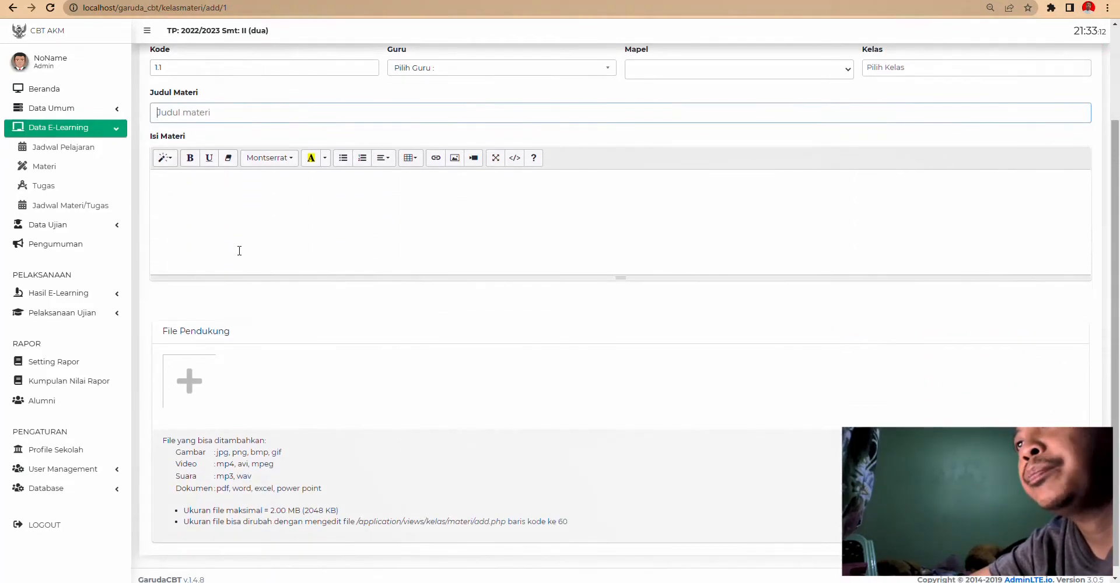
{"action": "left_click", "coordinate": [207, 226]}
{"action": "scroll", "coordinate": [235, 263], "scroll_direction": "down", "scroll_amount": 1}
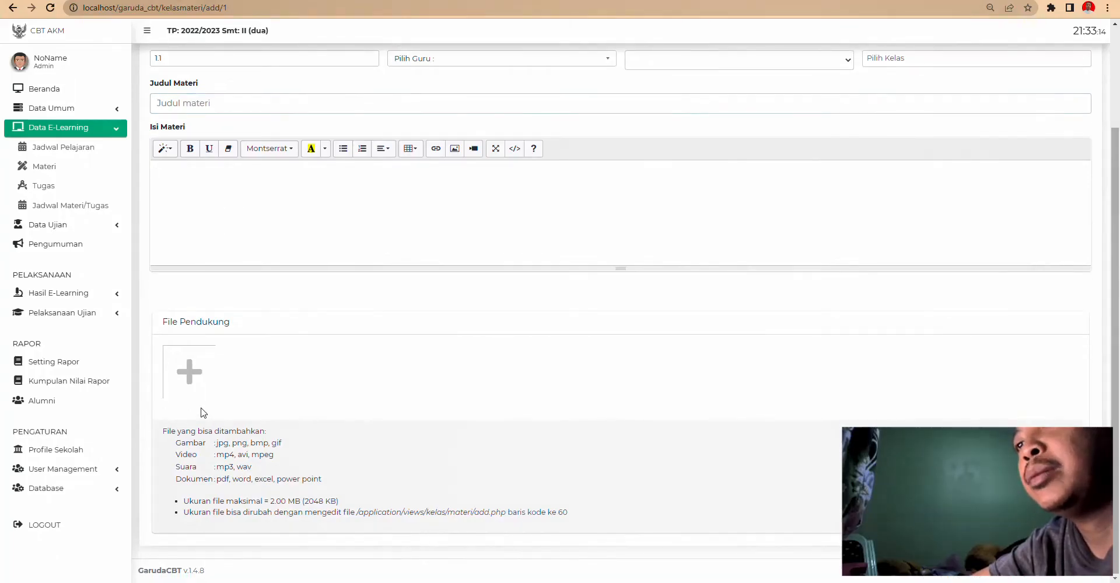
{"action": "scroll", "coordinate": [648, 320], "scroll_direction": "up", "scroll_amount": 2}
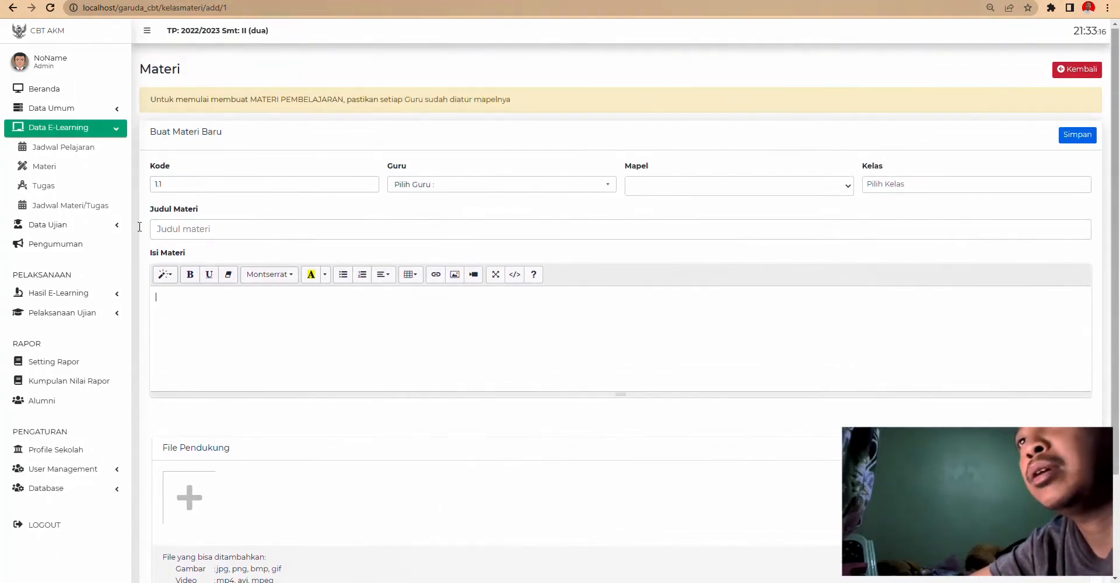
{"action": "left_click", "coordinate": [46, 148]}
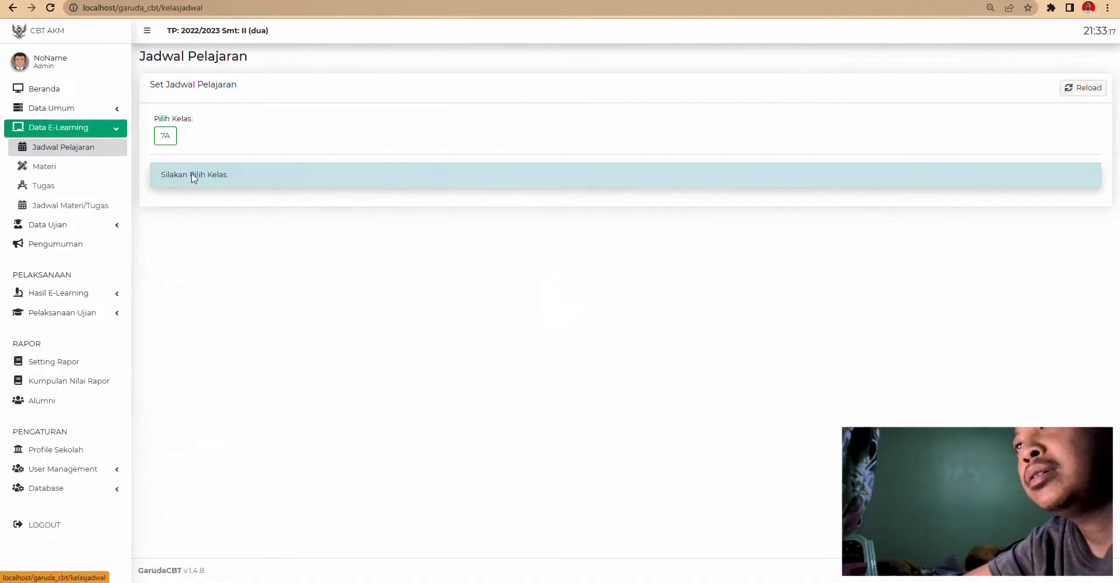
- Put FQH at Monday 07:40 and MTK-P at 08:20 in class 7A's timetable and confirm
{"action": "left_click", "coordinate": [164, 148]}
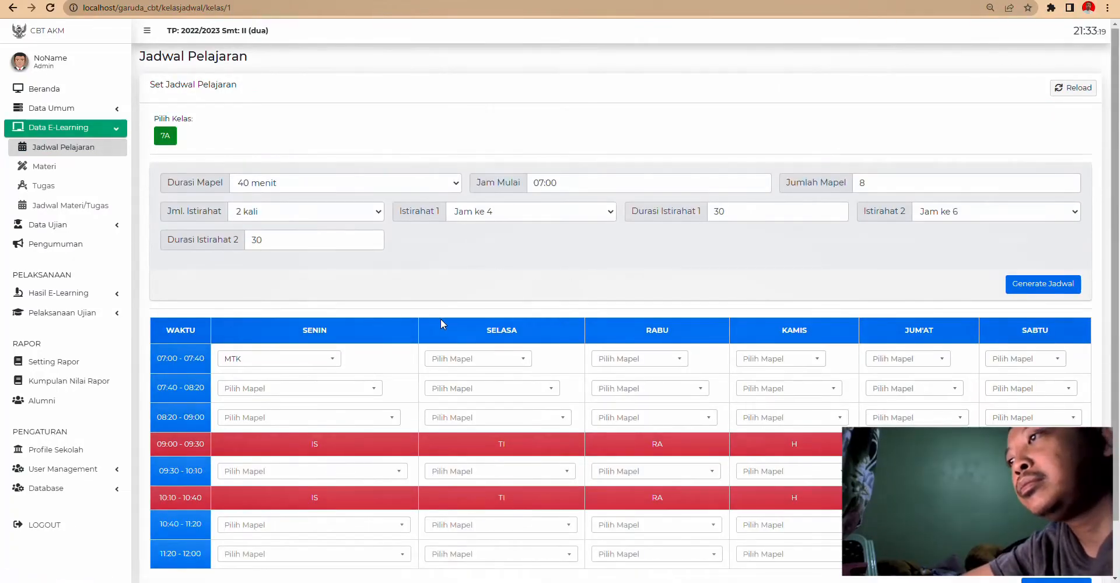
{"action": "scroll", "coordinate": [456, 337], "scroll_direction": "down", "scroll_amount": 1}
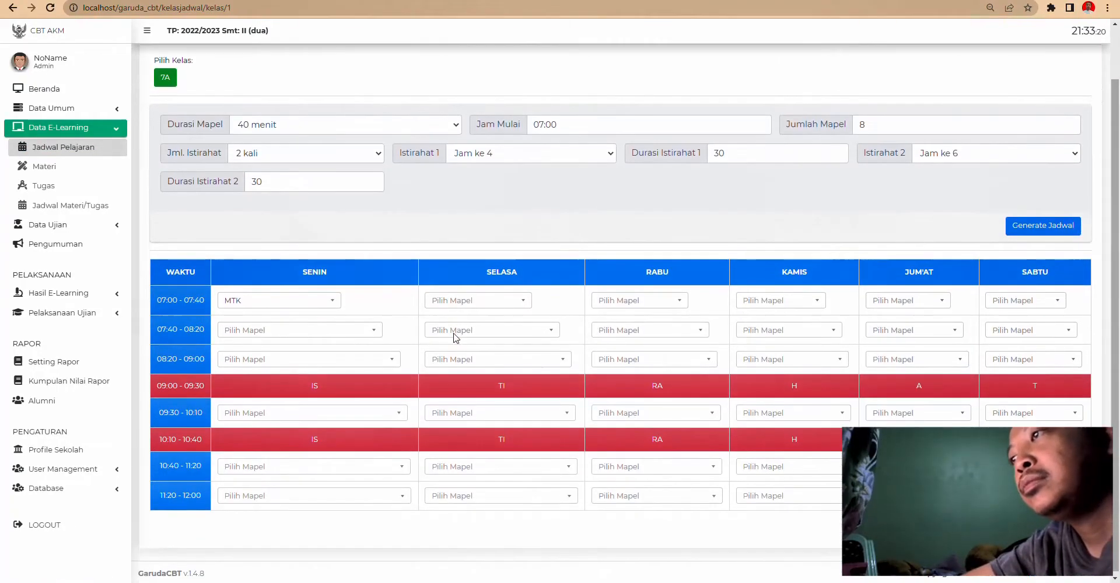
{"action": "left_click", "coordinate": [313, 336]}
{"action": "scroll", "coordinate": [271, 432], "scroll_direction": "down", "scroll_amount": 3}
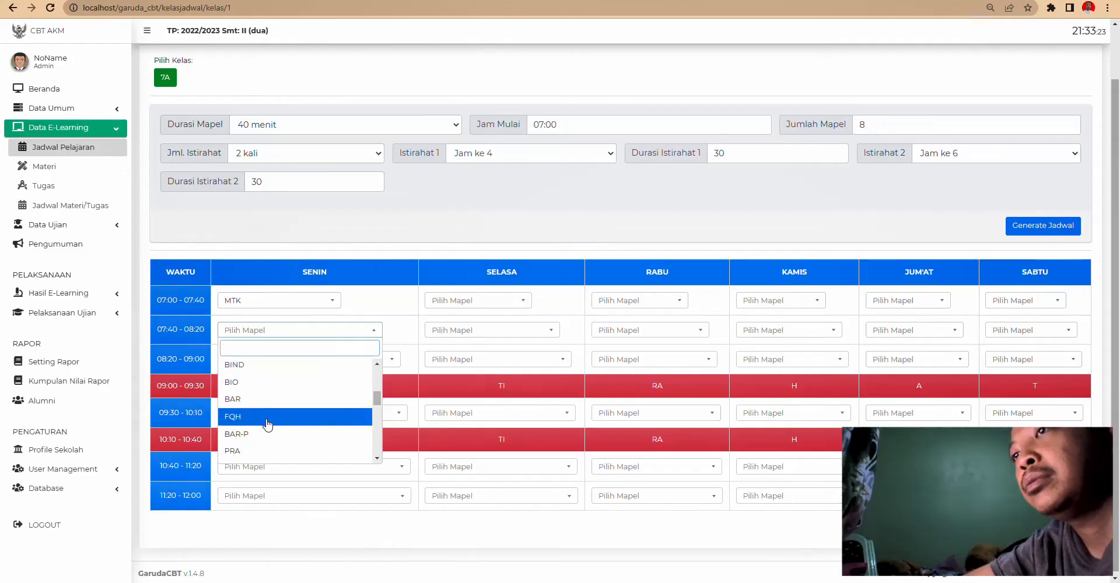
{"action": "left_click", "coordinate": [275, 414]}
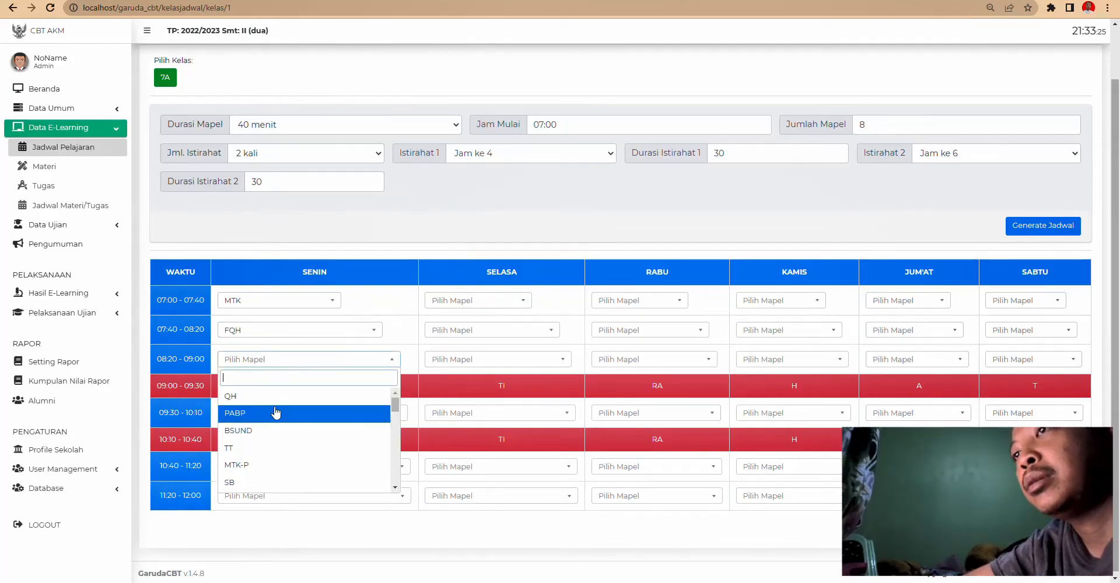
{"action": "left_click", "coordinate": [262, 464]}
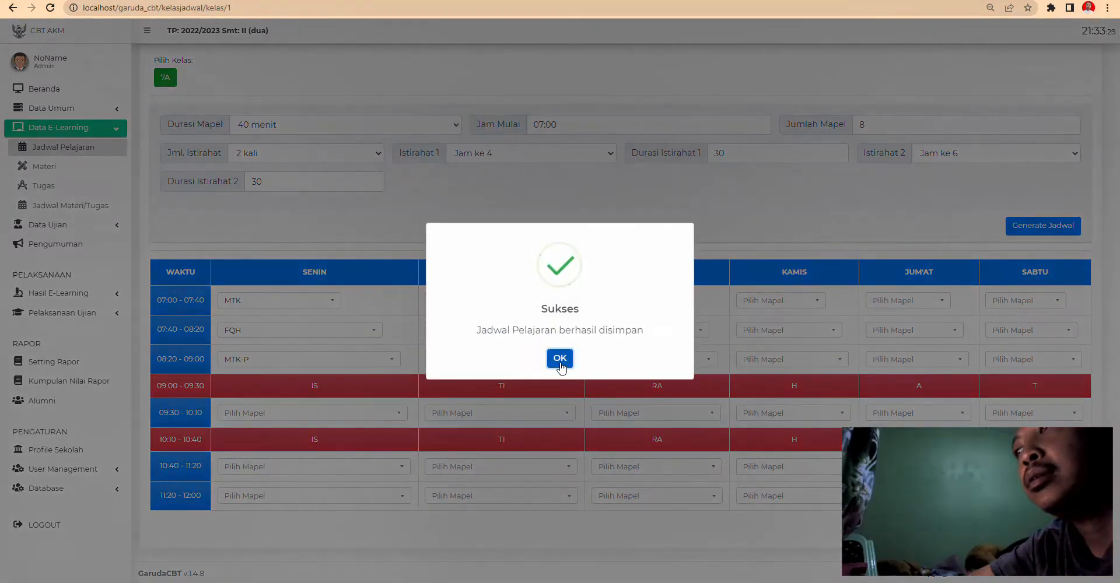
{"action": "left_click", "coordinate": [557, 355]}
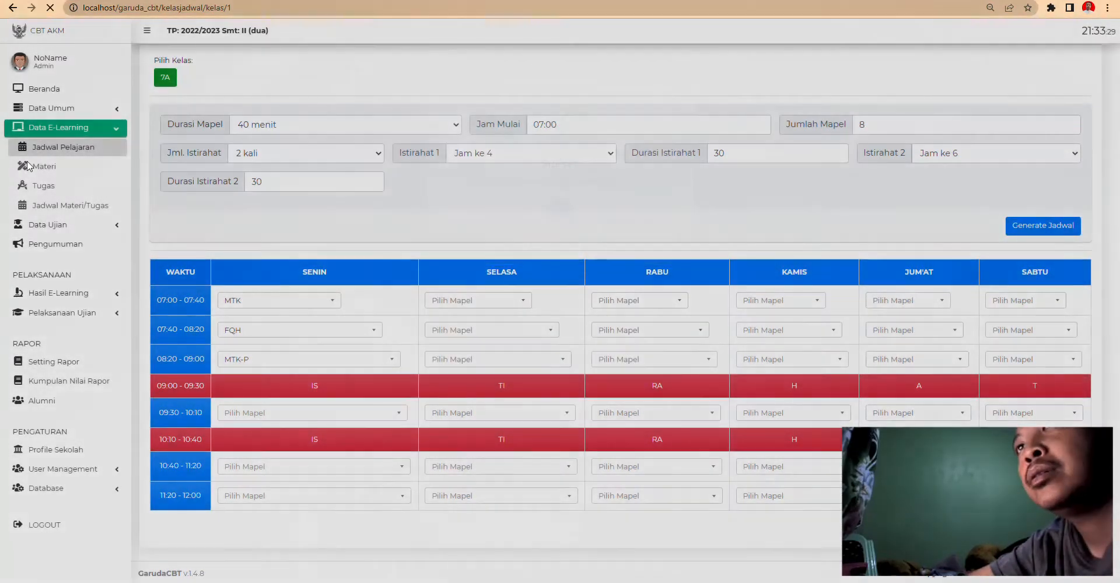
{"action": "left_click", "coordinate": [29, 167]}
- Filter the Materi list to Semua Guru and start a new material with Buat Materi
{"action": "left_click", "coordinate": [263, 227]}
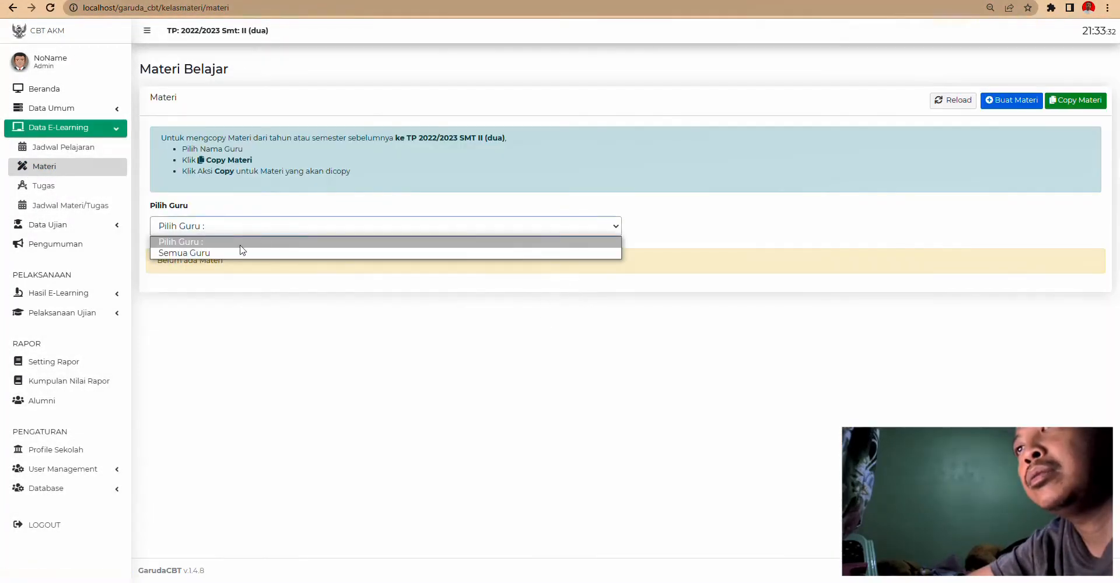
{"action": "left_click", "coordinate": [232, 252]}
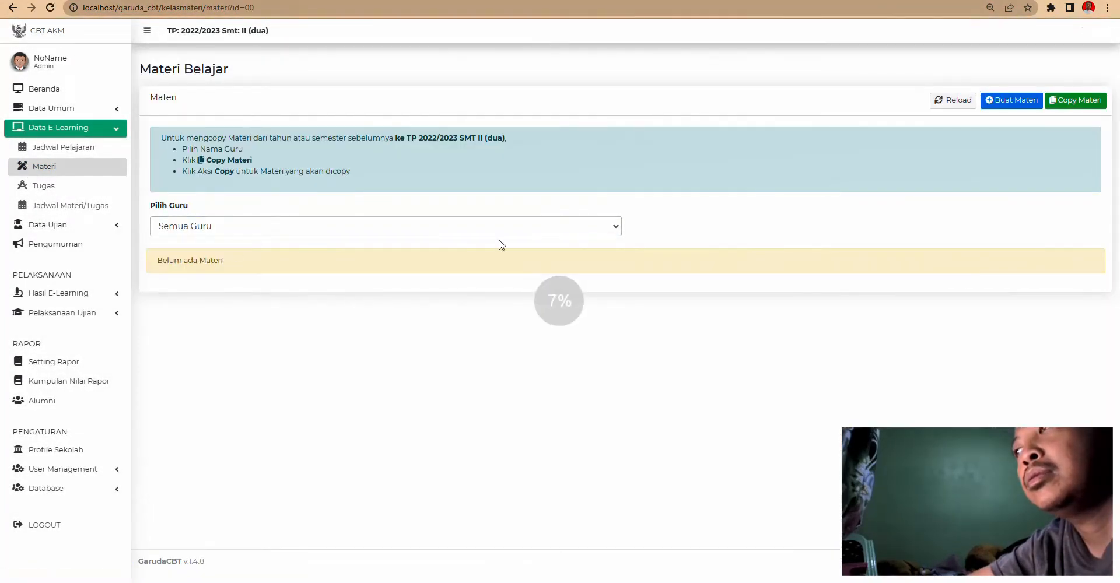
{"action": "left_click", "coordinate": [1026, 101]}
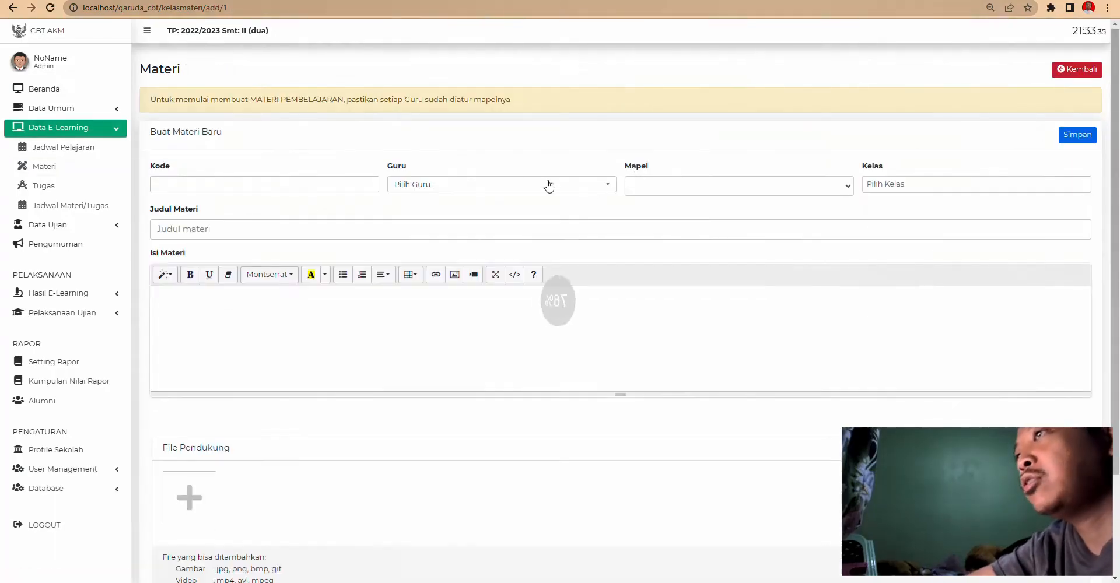
- Inspect the blank Guru, Kode, Mapel and Kelas fields, then move to Tugas Kelas
{"action": "left_click", "coordinate": [445, 185]}
{"action": "left_click", "coordinate": [283, 185]}
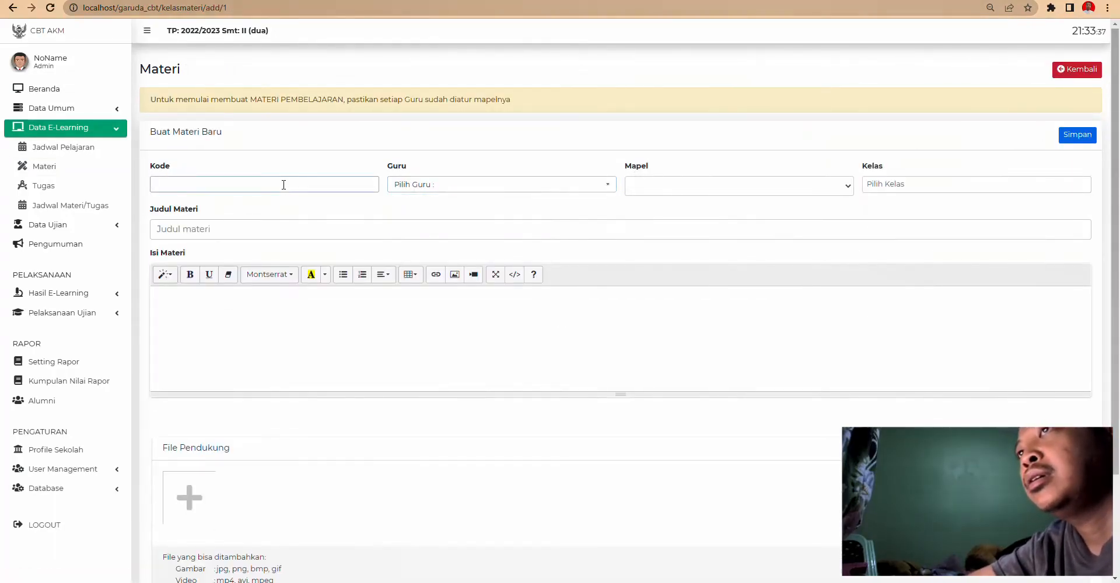
{"action": "left_click", "coordinate": [655, 185]}
{"action": "left_click", "coordinate": [913, 182]}
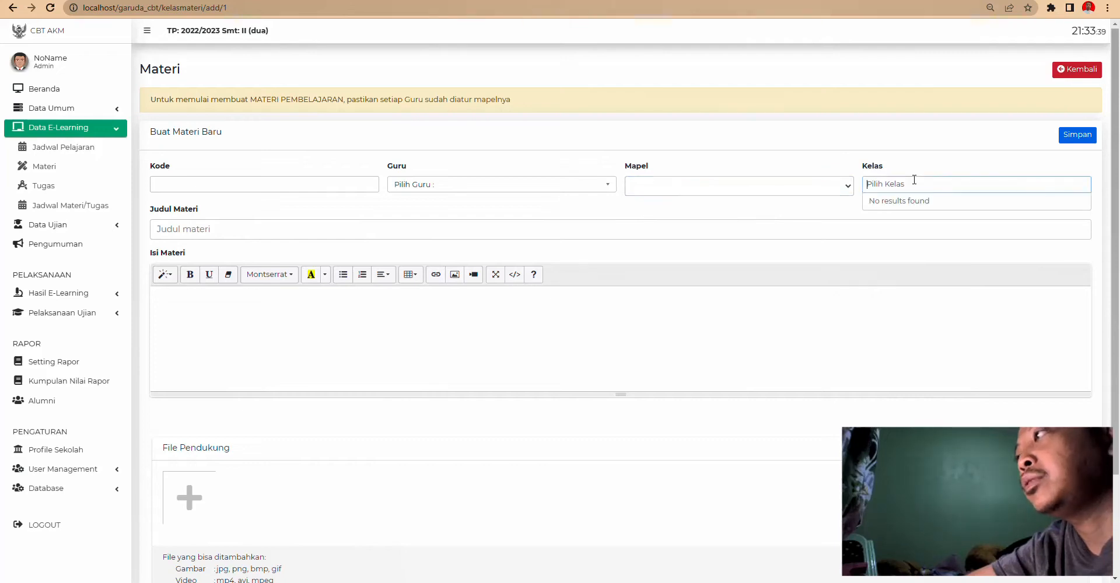
{"action": "left_click", "coordinate": [43, 186]}
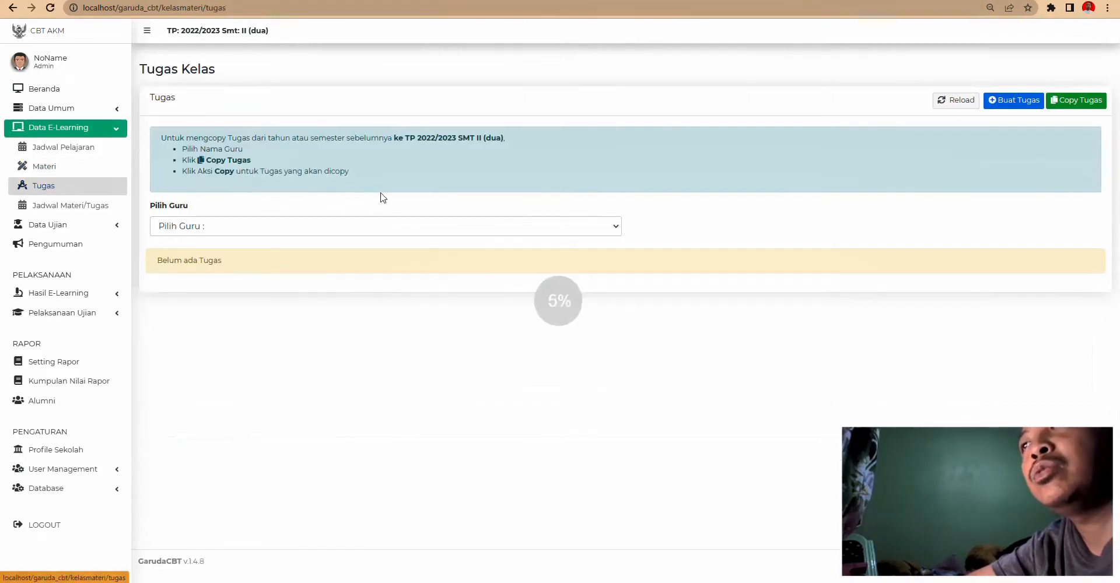
- Show assignments for Semua Guru and scroll through the blank Buat Tugas Baru form
{"action": "left_click", "coordinate": [214, 228]}
{"action": "left_click", "coordinate": [197, 249]}
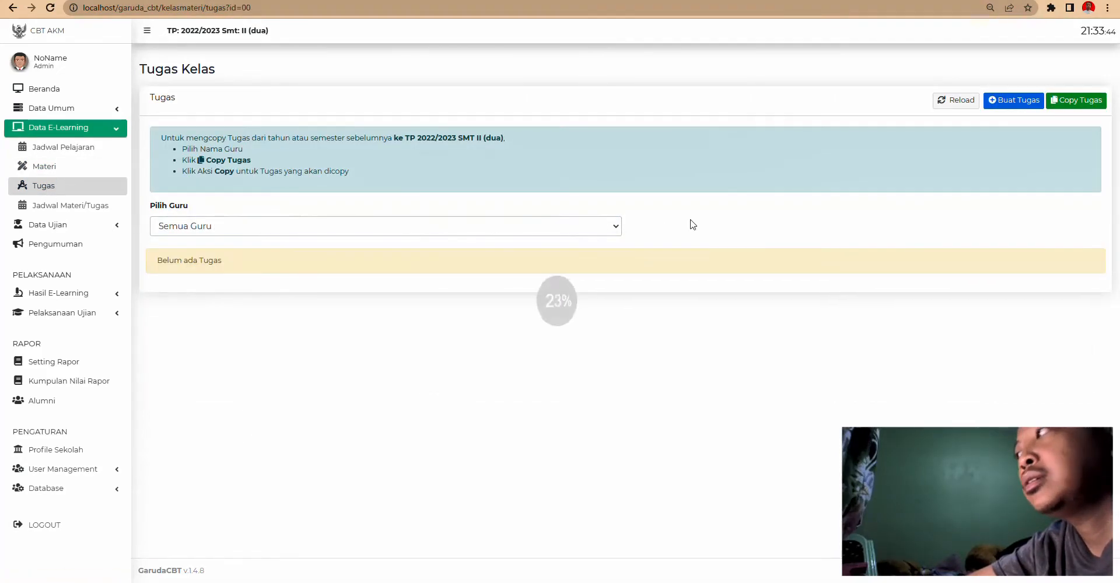
{"action": "left_click", "coordinate": [1024, 101]}
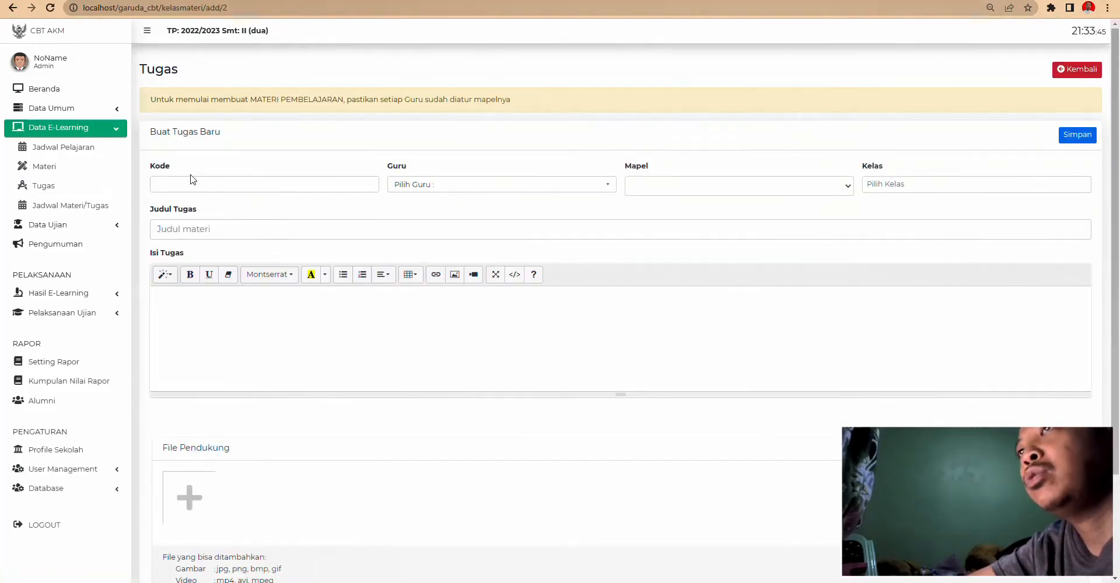
{"action": "scroll", "coordinate": [327, 324], "scroll_direction": "down", "scroll_amount": 2}
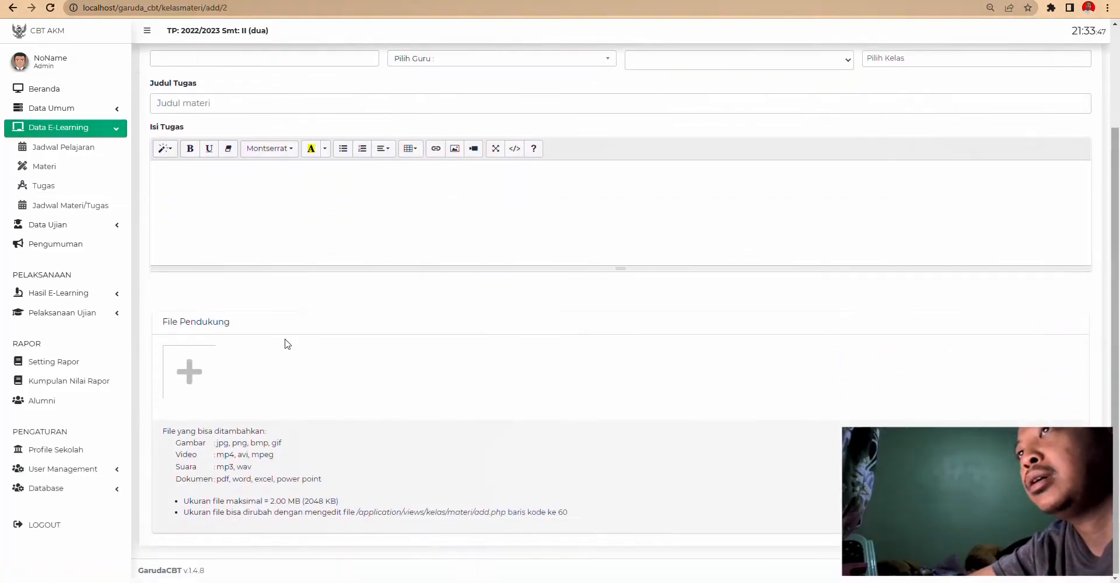
{"action": "scroll", "coordinate": [282, 343], "scroll_direction": "up", "scroll_amount": 2}
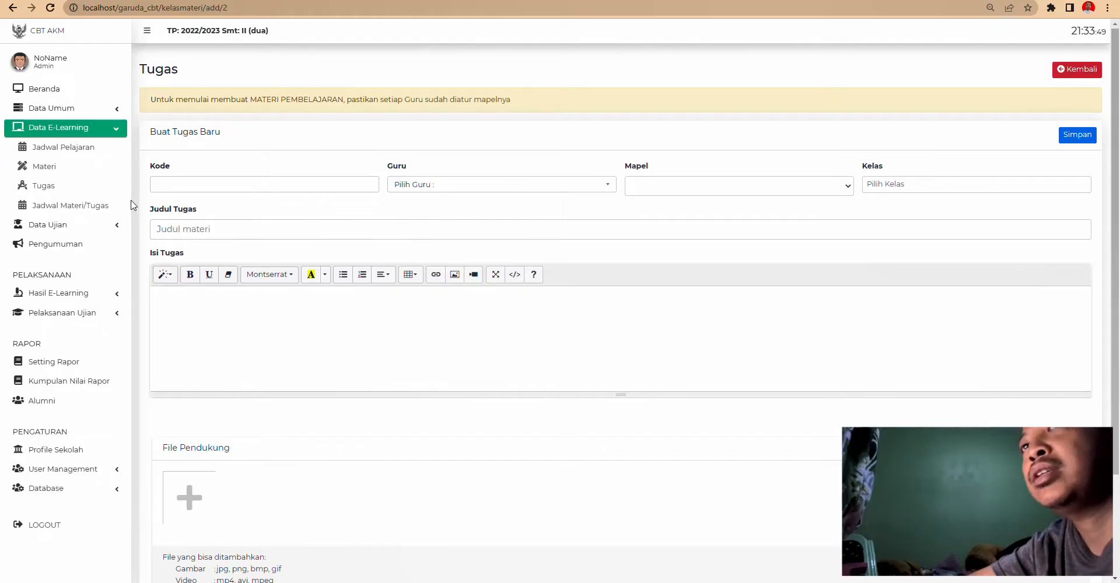
{"action": "left_click", "coordinate": [69, 207]}
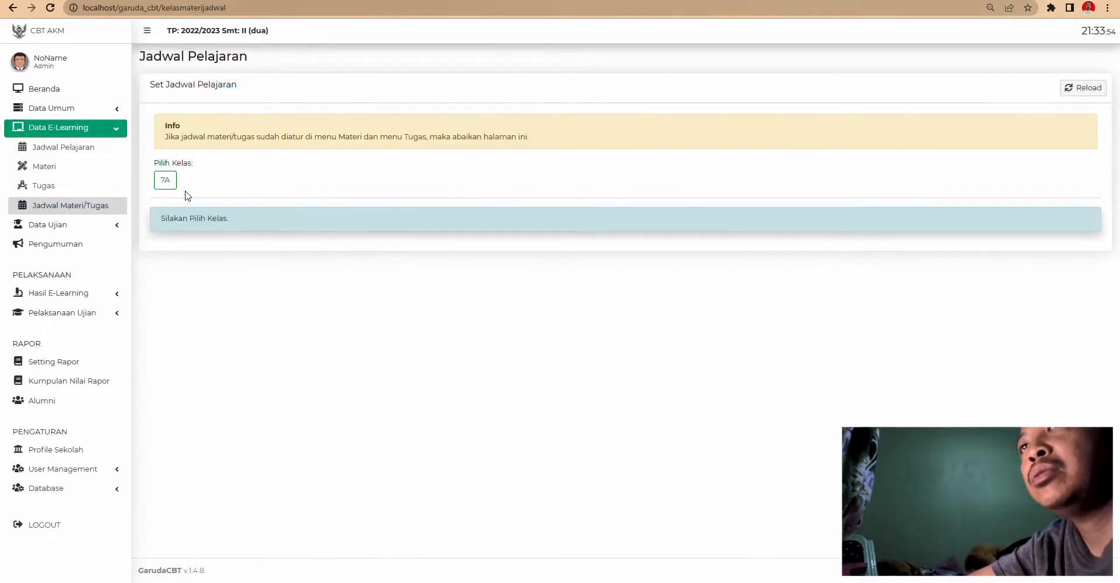
- Load class 7A's 09–14 Jan 2023 schedule and check Monday's first Materi choices without picking one
{"action": "left_click", "coordinate": [166, 181]}
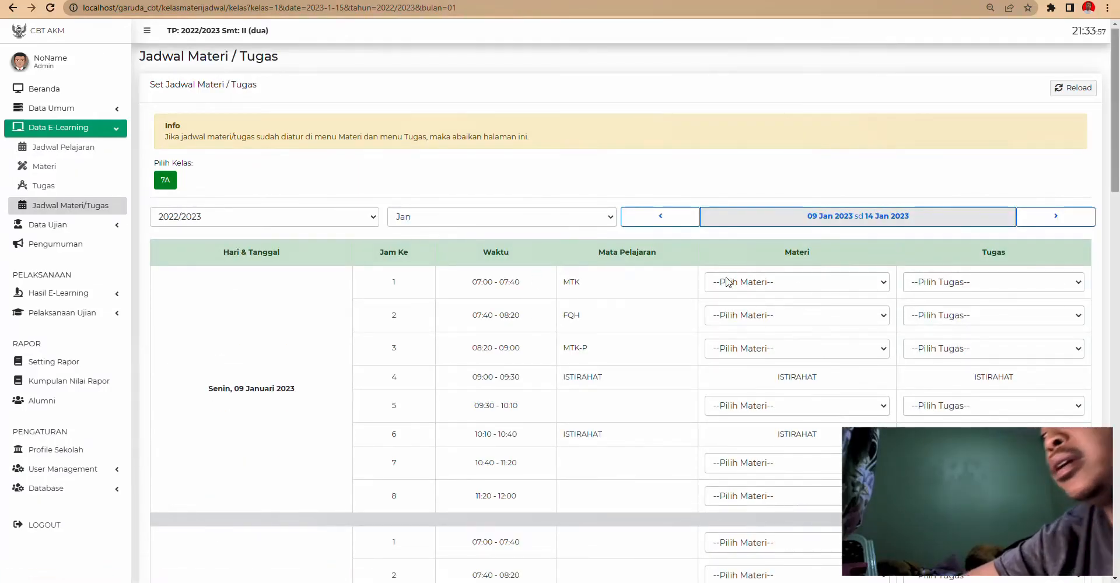
{"action": "left_click", "coordinate": [749, 282]}
{"action": "left_click", "coordinate": [749, 283]}
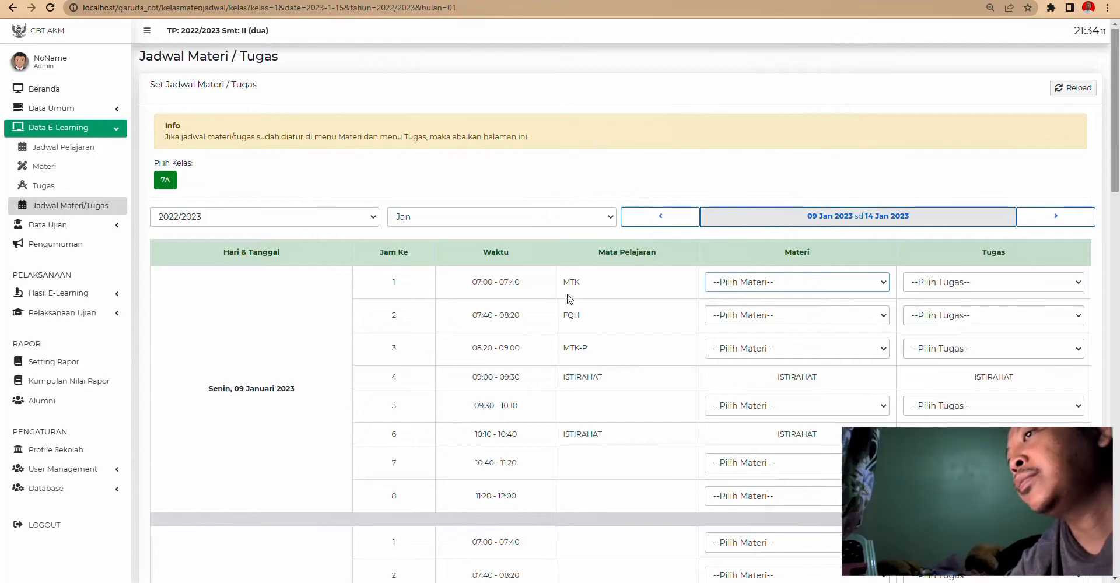
{"action": "scroll", "coordinate": [560, 297], "scroll_direction": "down", "scroll_amount": 6}
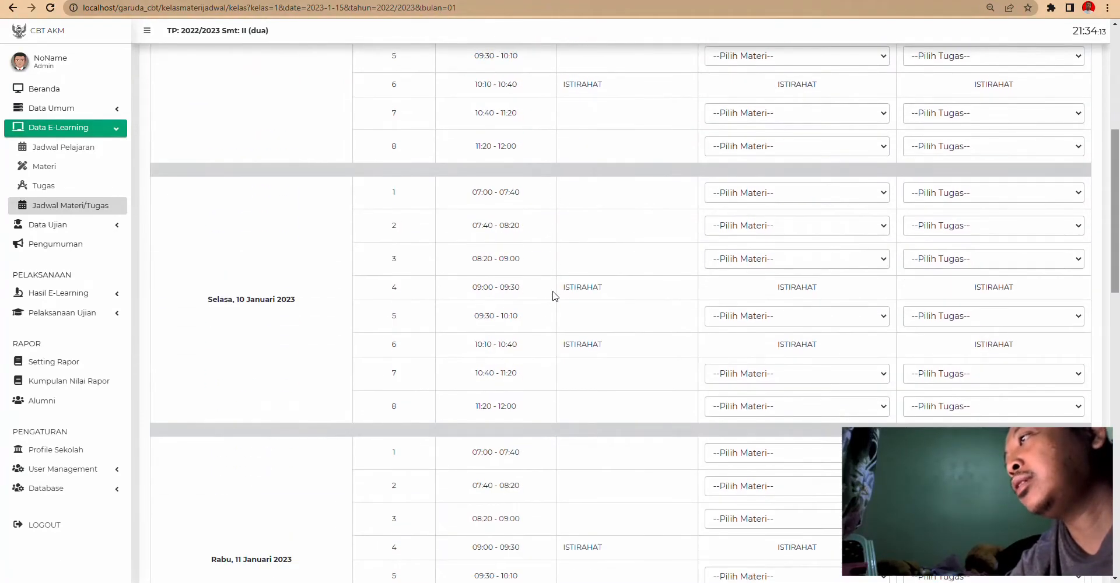
{"action": "scroll", "coordinate": [555, 296], "scroll_direction": "up", "scroll_amount": 4}
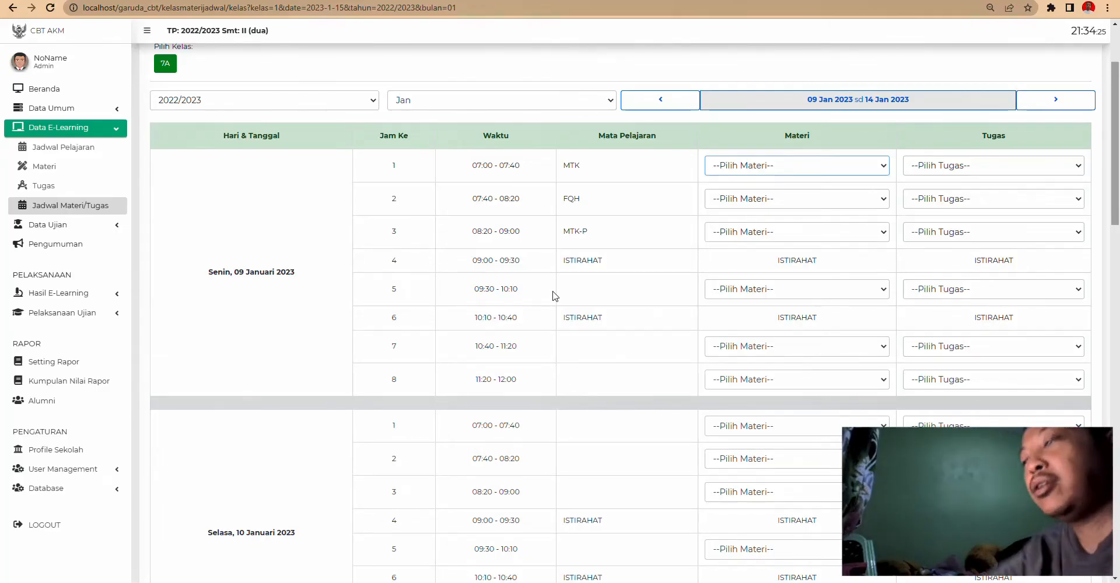
- Collapse the e-learning menu group and expand Data Ujian in the sidebar
{"action": "left_click", "coordinate": [121, 134]}
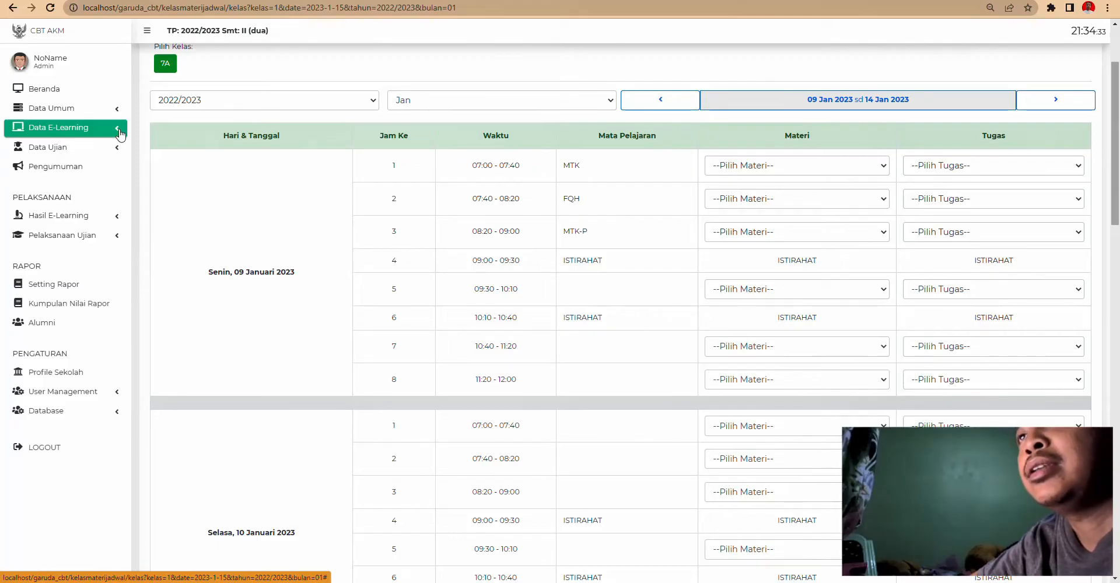
{"action": "left_click", "coordinate": [121, 133]}
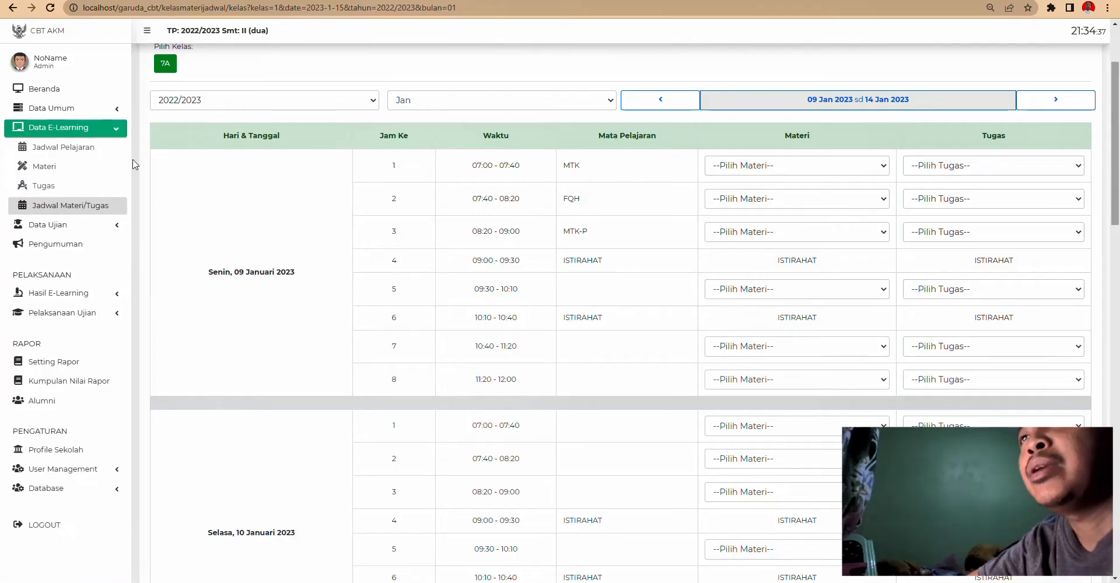
{"action": "left_click", "coordinate": [120, 128]}
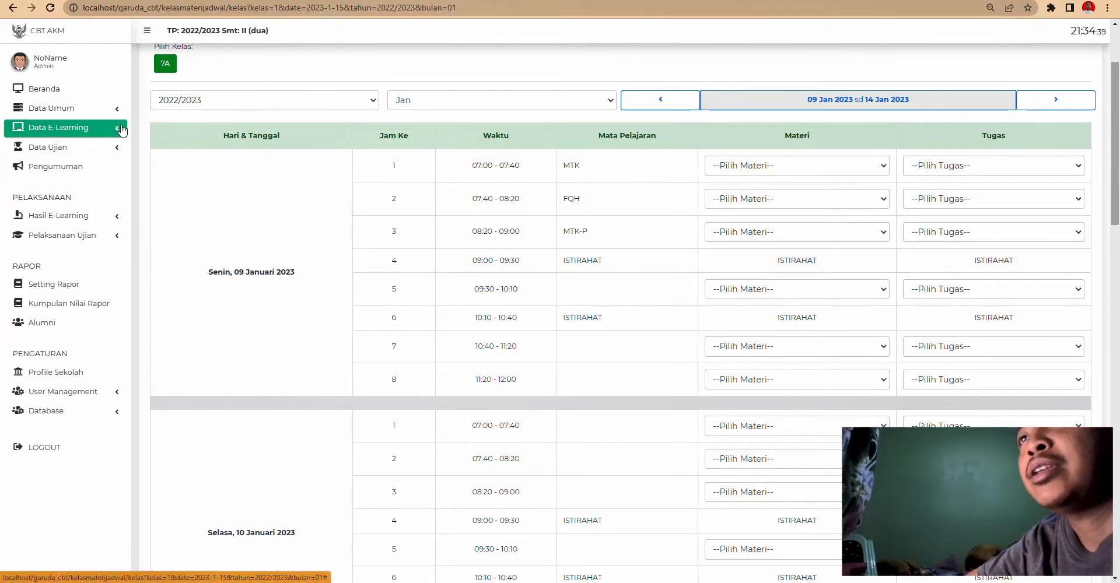
{"action": "left_click", "coordinate": [83, 147]}
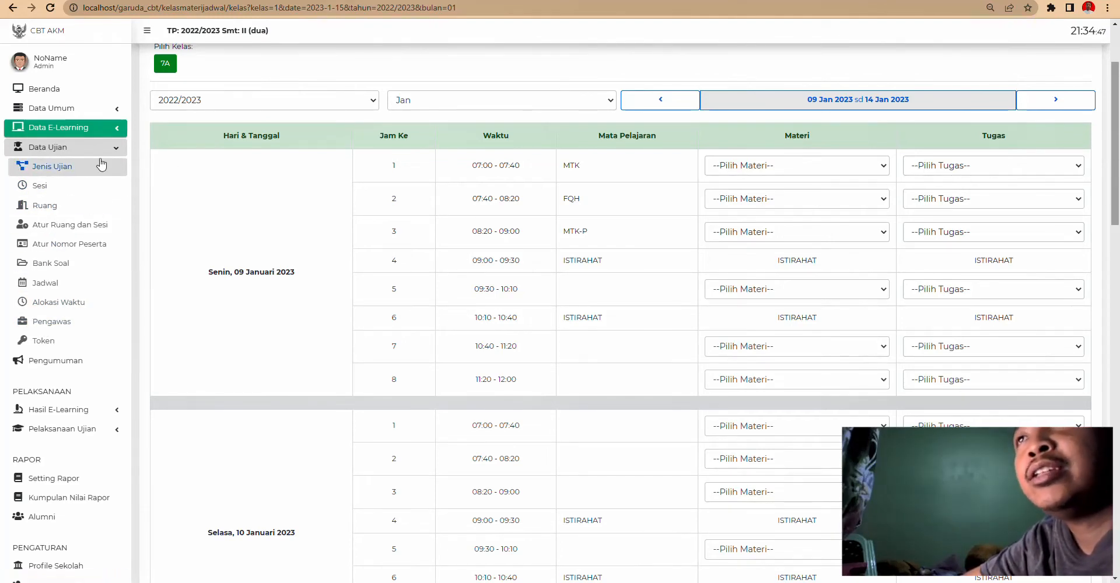
- Bring up the Jenis Ujian list of seven exam types
{"action": "left_click", "coordinate": [56, 149]}
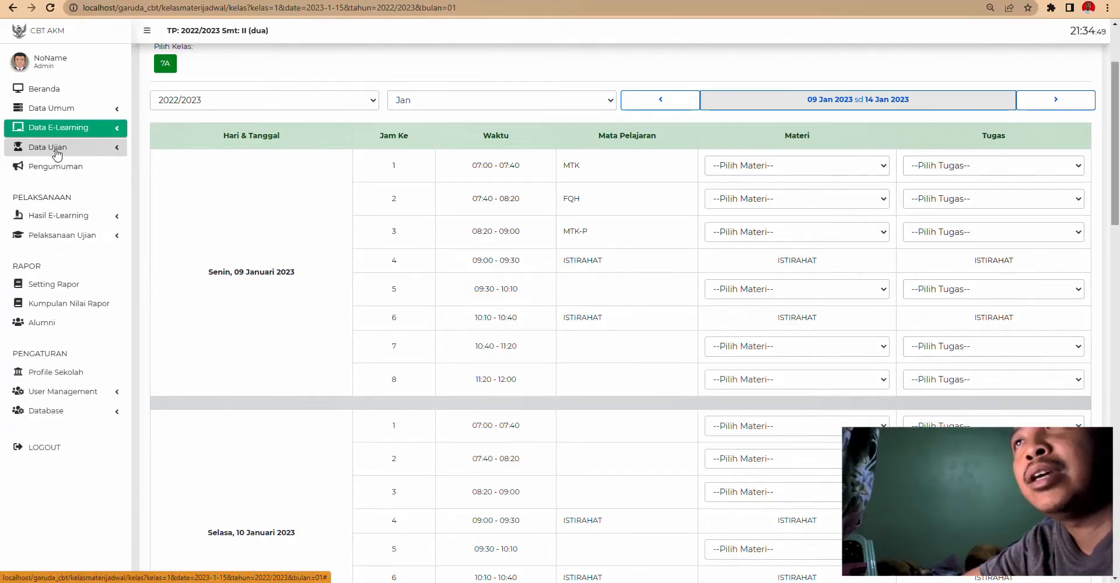
{"action": "left_click", "coordinate": [54, 149]}
{"action": "left_click", "coordinate": [52, 168]}
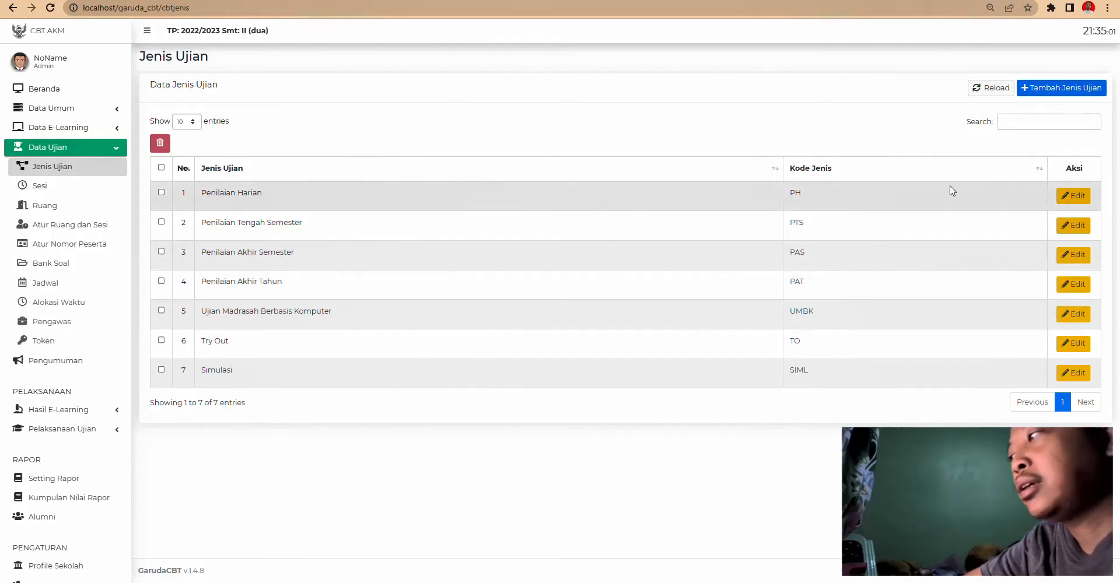
- Open and cancel Tambah Jenis Ujian, then view the Sesi 1–3 exam sessions
{"action": "left_click", "coordinate": [1062, 87]}
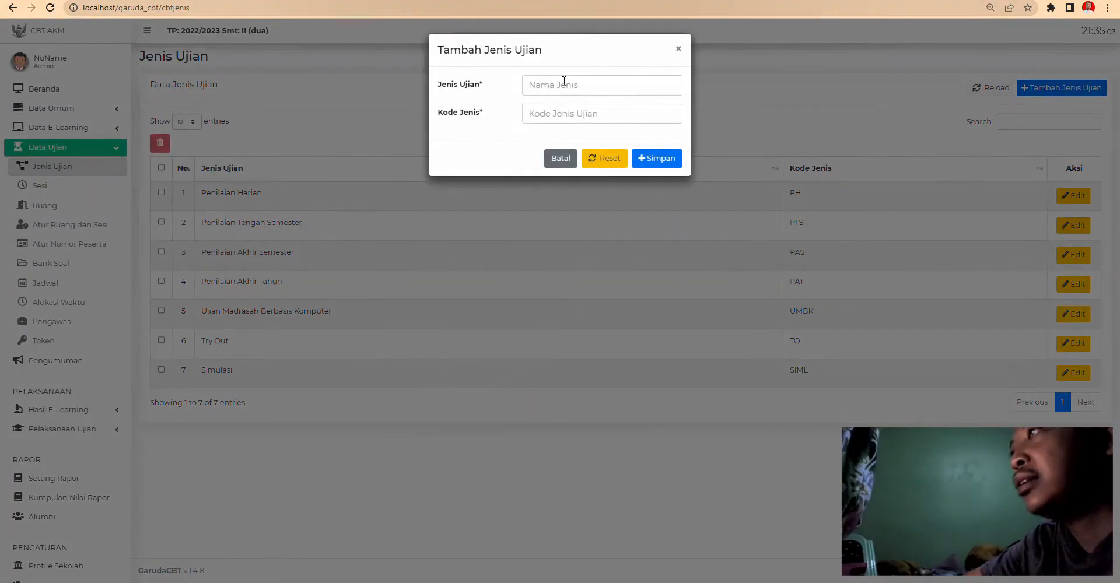
{"action": "left_click", "coordinate": [564, 84]}
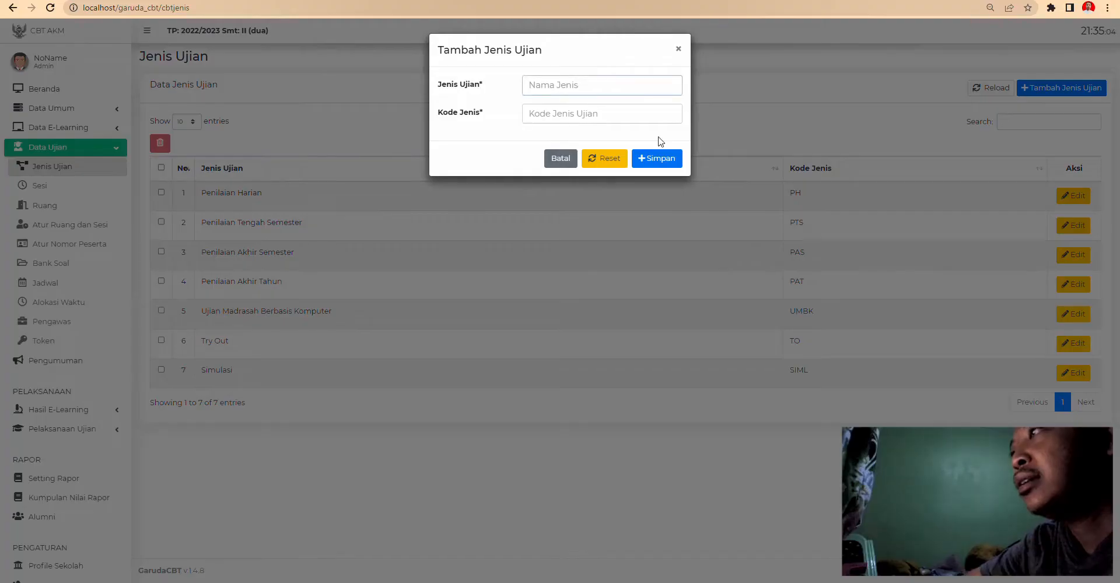
{"action": "left_click", "coordinate": [677, 50]}
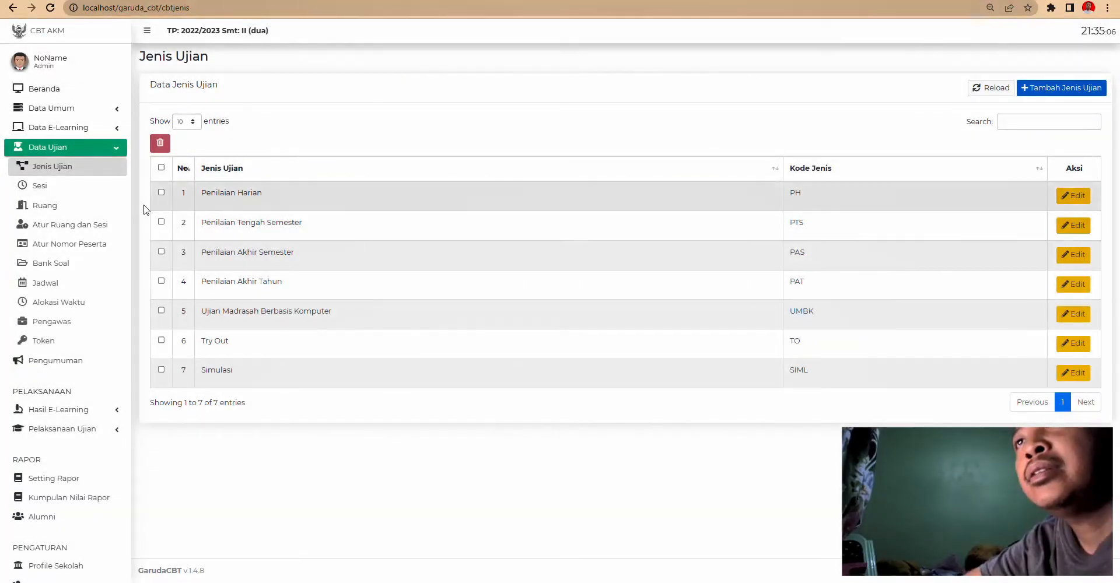
{"action": "left_click", "coordinate": [39, 186]}
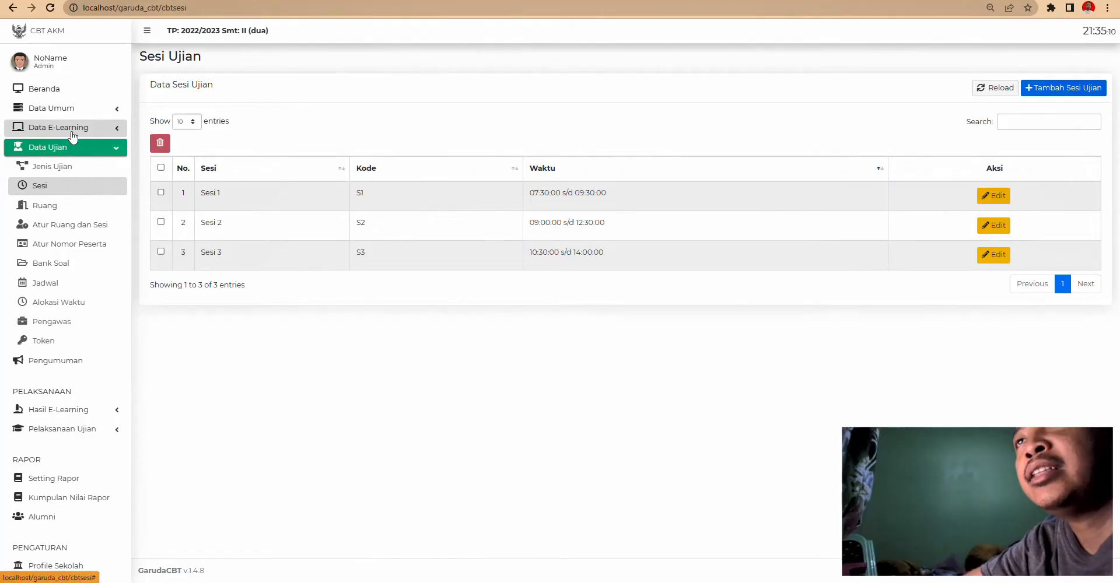
{"action": "left_click", "coordinate": [73, 133]}
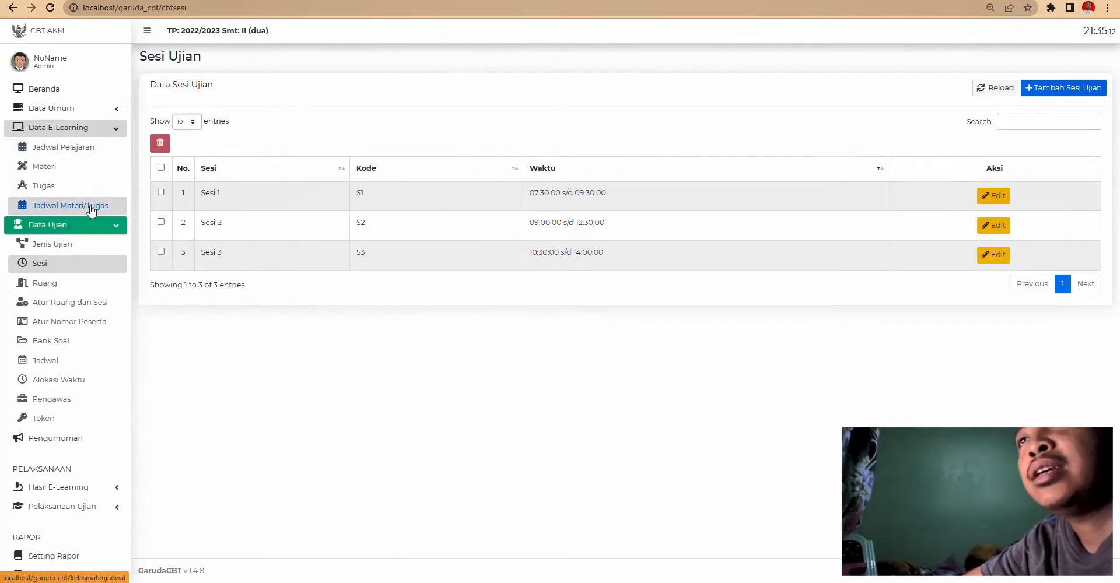
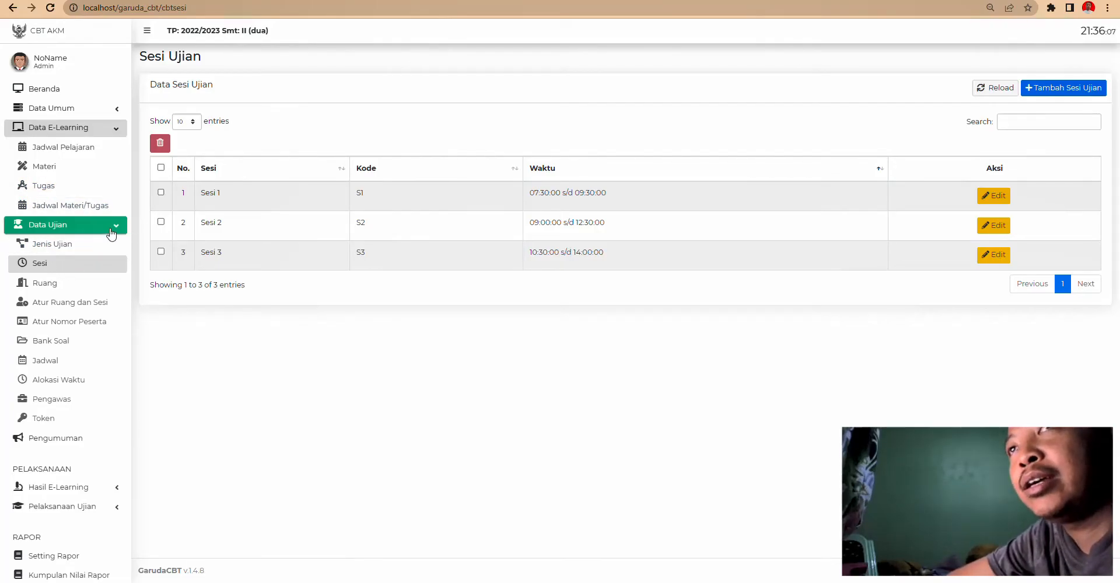
- Change Sesi 1 to run from 07:00:00 to 22:30:00 and save the change
{"action": "left_click", "coordinate": [51, 243]}
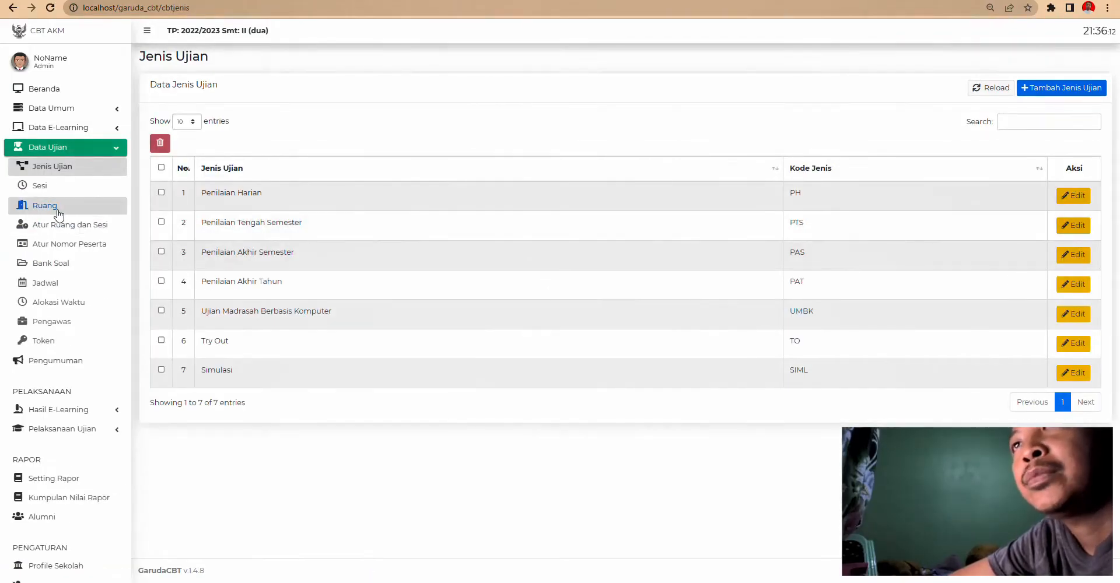
{"action": "left_click", "coordinate": [39, 185]}
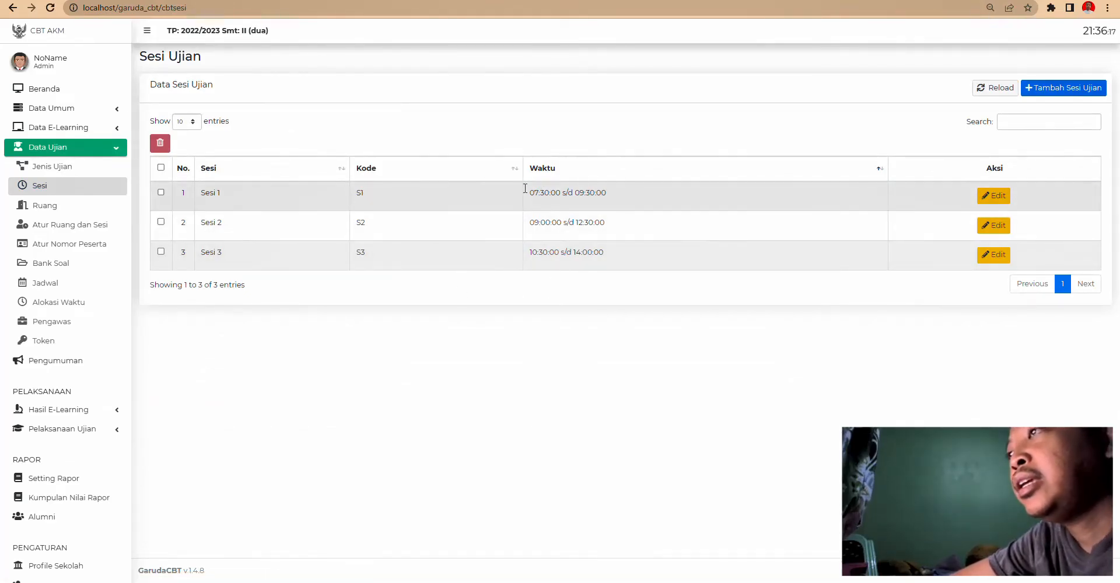
{"action": "left_click", "coordinate": [994, 195]}
{"action": "left_click", "coordinate": [565, 142]}
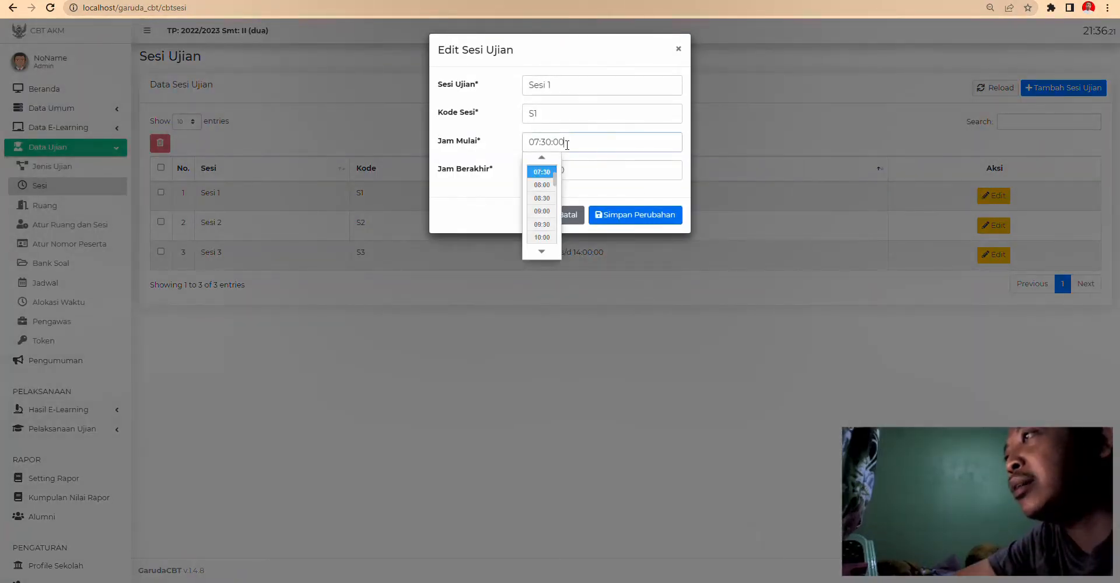
{"action": "scroll", "coordinate": [555, 181], "scroll_direction": "up", "scroll_amount": 1}
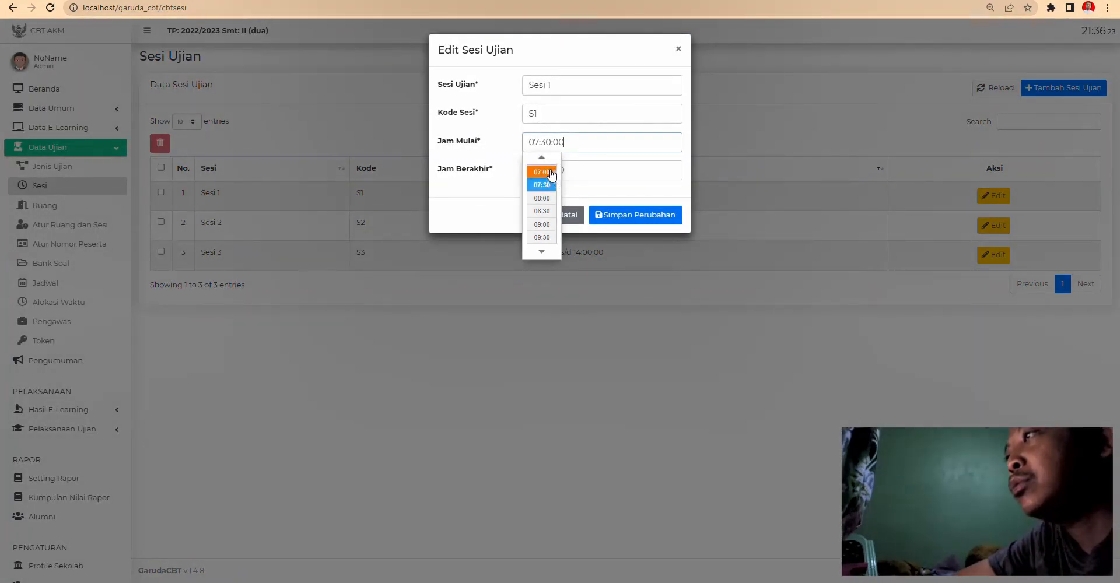
{"action": "left_click", "coordinate": [541, 172]}
{"action": "left_click", "coordinate": [590, 172]}
{"action": "scroll", "coordinate": [547, 248], "scroll_direction": "down", "scroll_amount": 3}
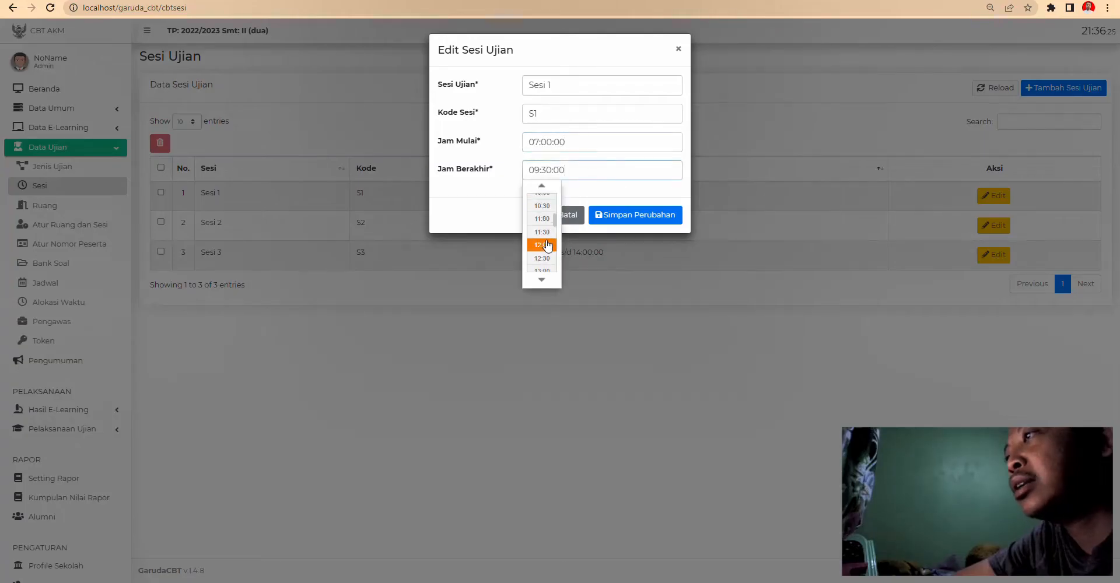
{"action": "scroll", "coordinate": [548, 252], "scroll_direction": "down", "scroll_amount": 5}
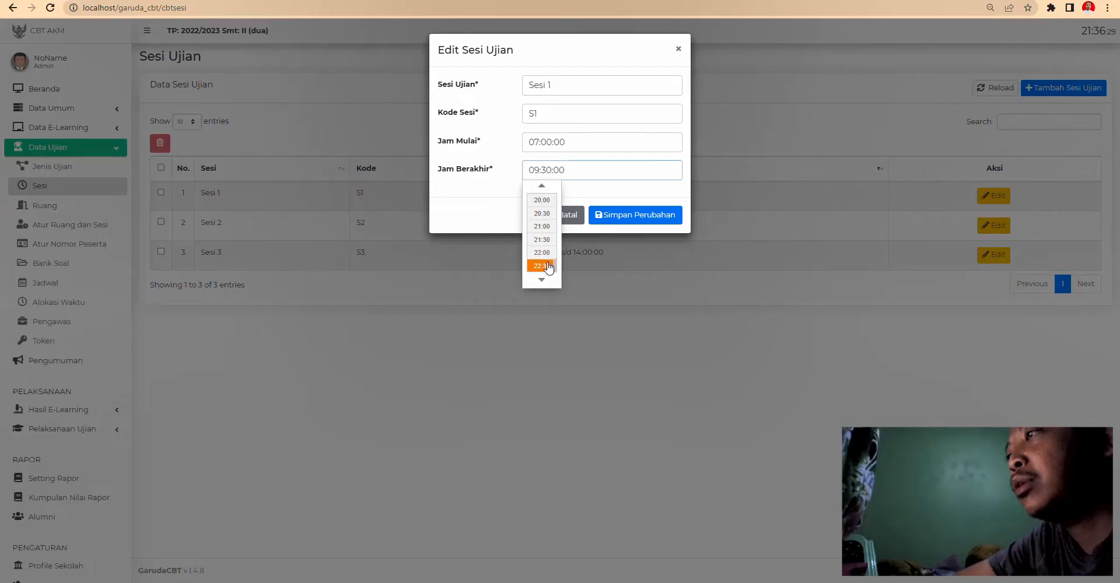
{"action": "left_click", "coordinate": [546, 265]}
{"action": "left_click", "coordinate": [637, 215]}
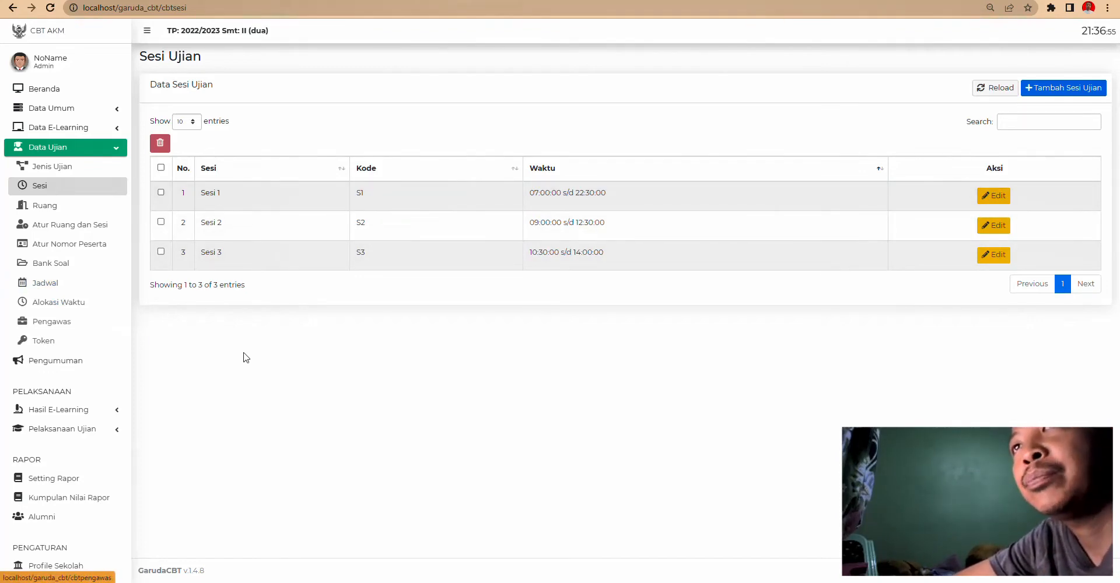
- Open and cancel the new session form, then go to the Ruang exam rooms list
{"action": "left_click", "coordinate": [1050, 87]}
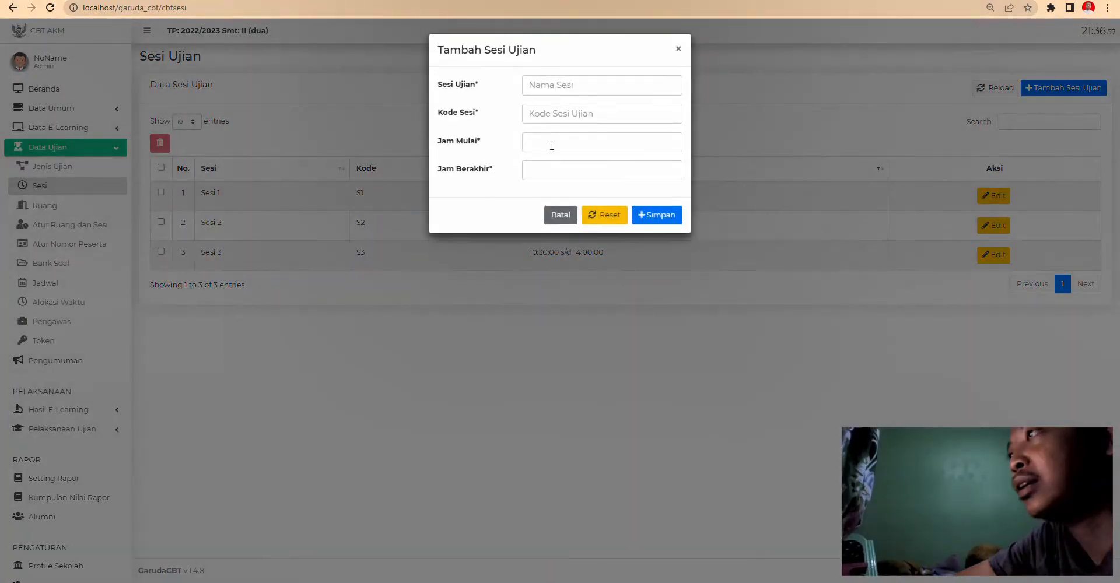
{"action": "left_click", "coordinate": [678, 49]}
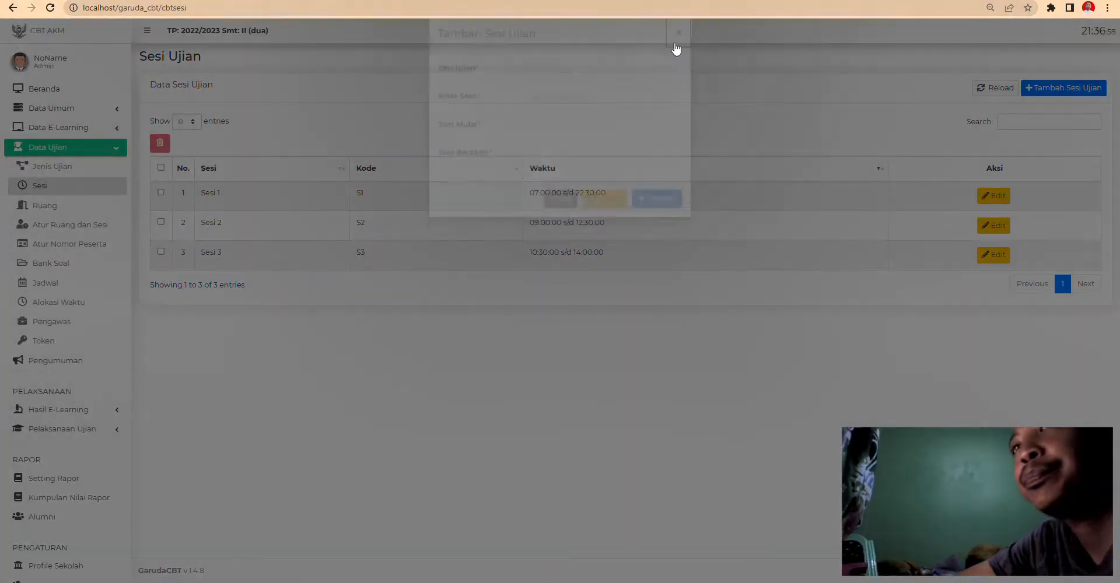
{"action": "left_click", "coordinate": [45, 206]}
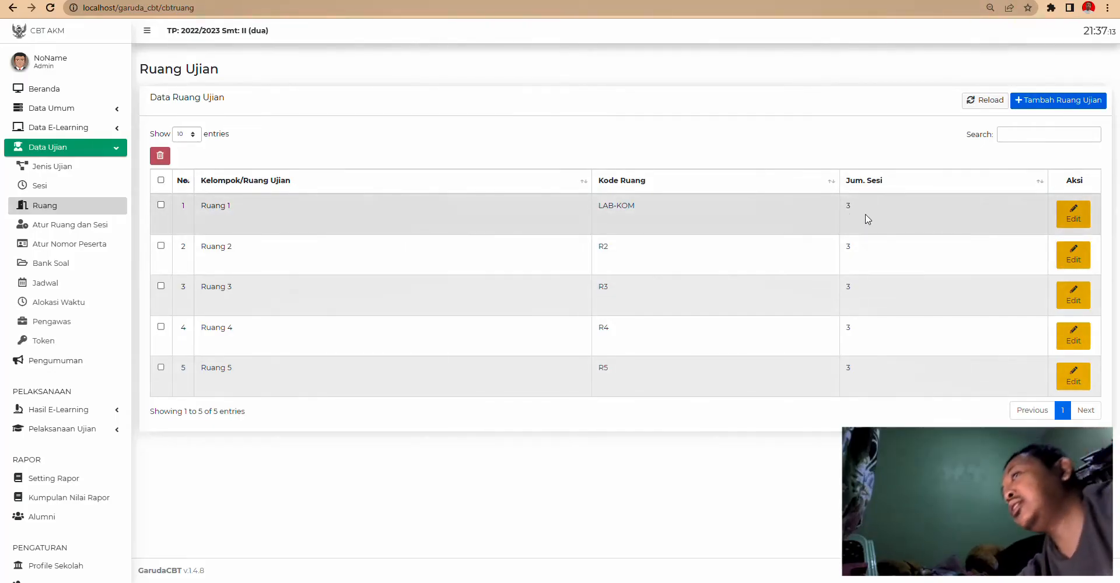
{"action": "left_click", "coordinate": [1035, 102]}
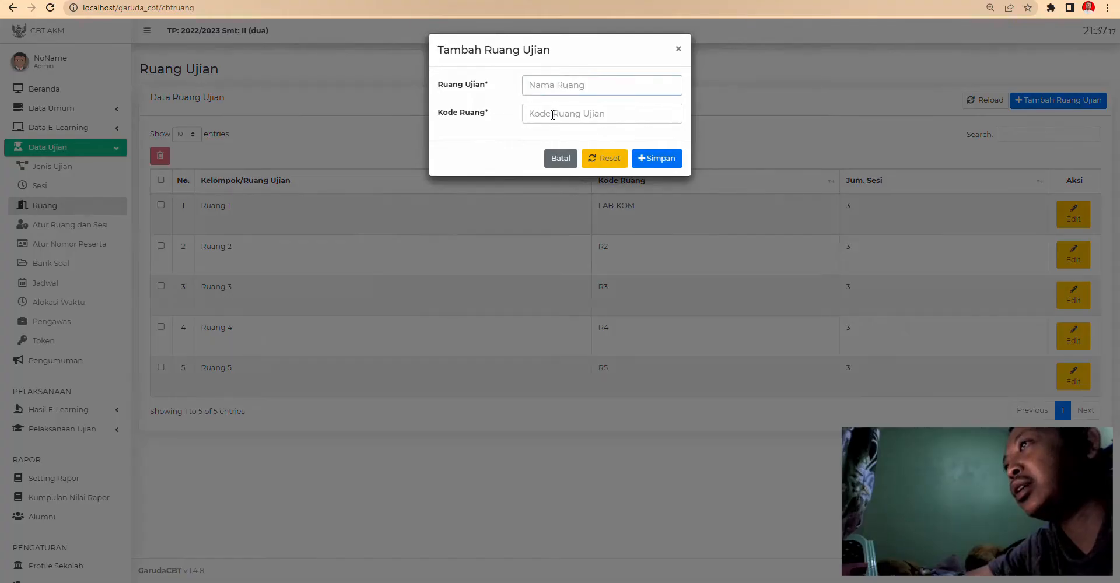
{"action": "left_click", "coordinate": [552, 114]}
{"action": "left_click", "coordinate": [681, 46]}
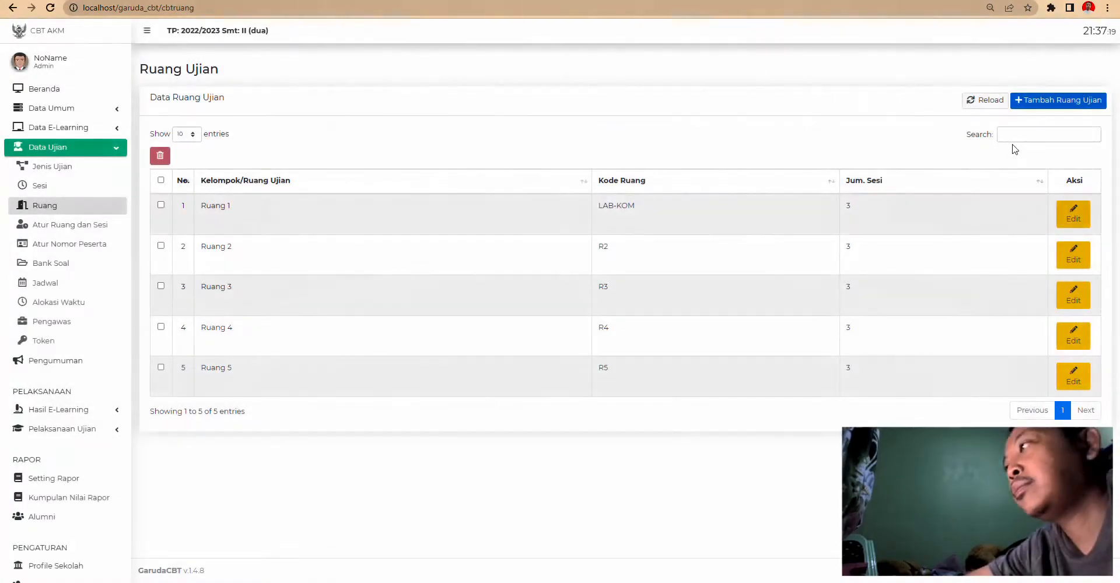
{"action": "left_click", "coordinate": [1072, 219]}
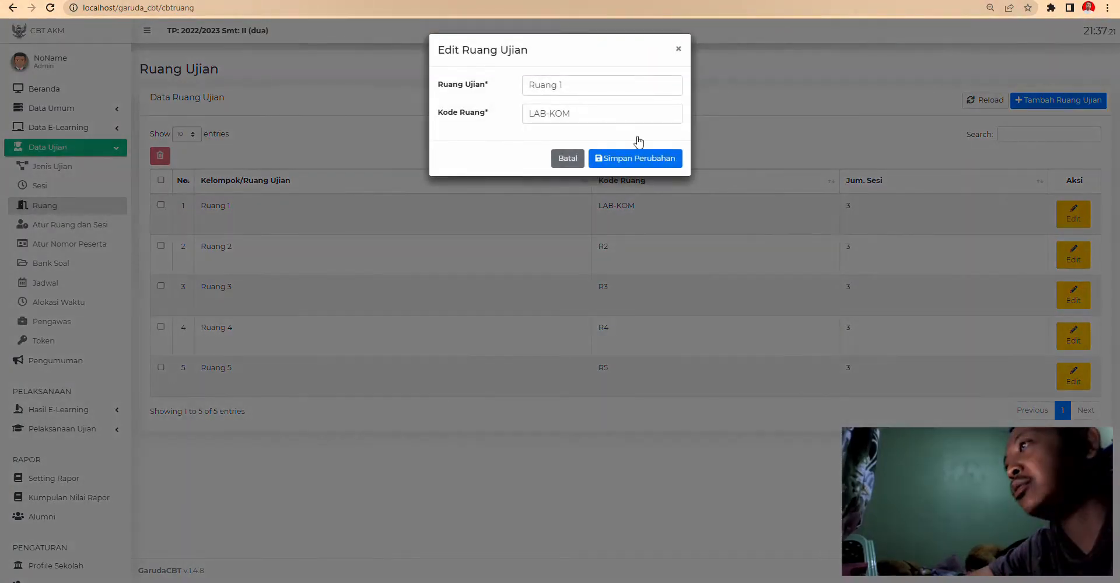
{"action": "left_click", "coordinate": [570, 111]}
{"action": "left_click", "coordinate": [677, 53]}
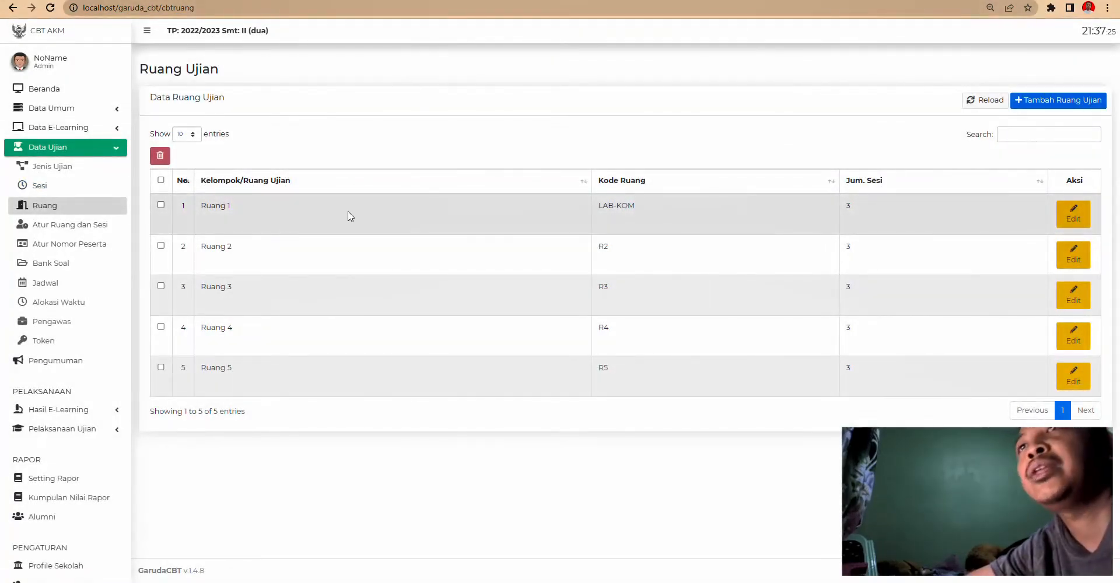
{"action": "left_click", "coordinate": [105, 229]}
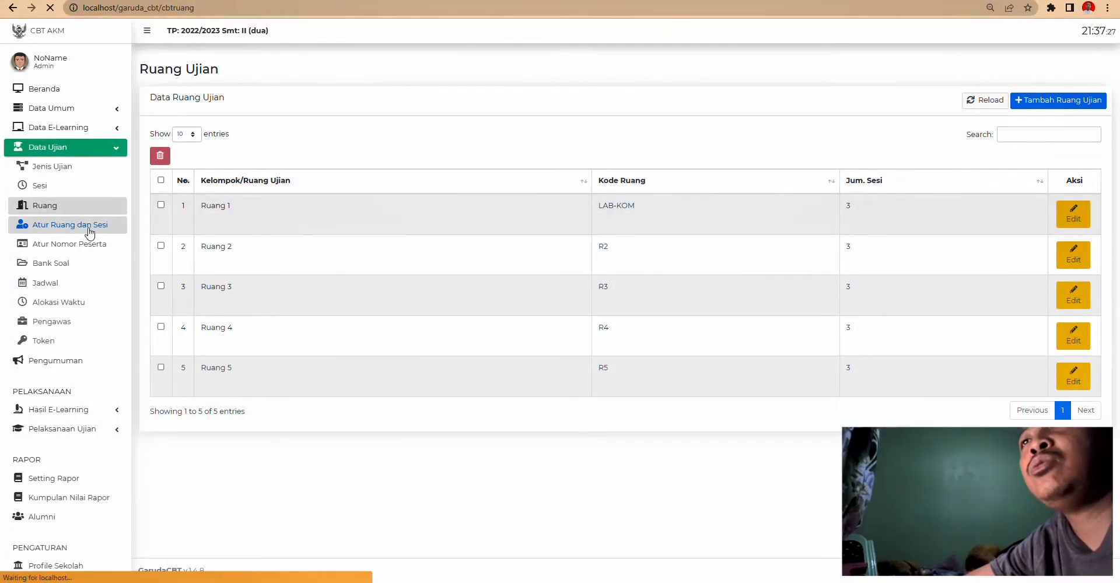
- Put all class 7A students in room LAB-KOM, Sesi 1, and save the assignments
{"action": "left_click", "coordinate": [234, 152]}
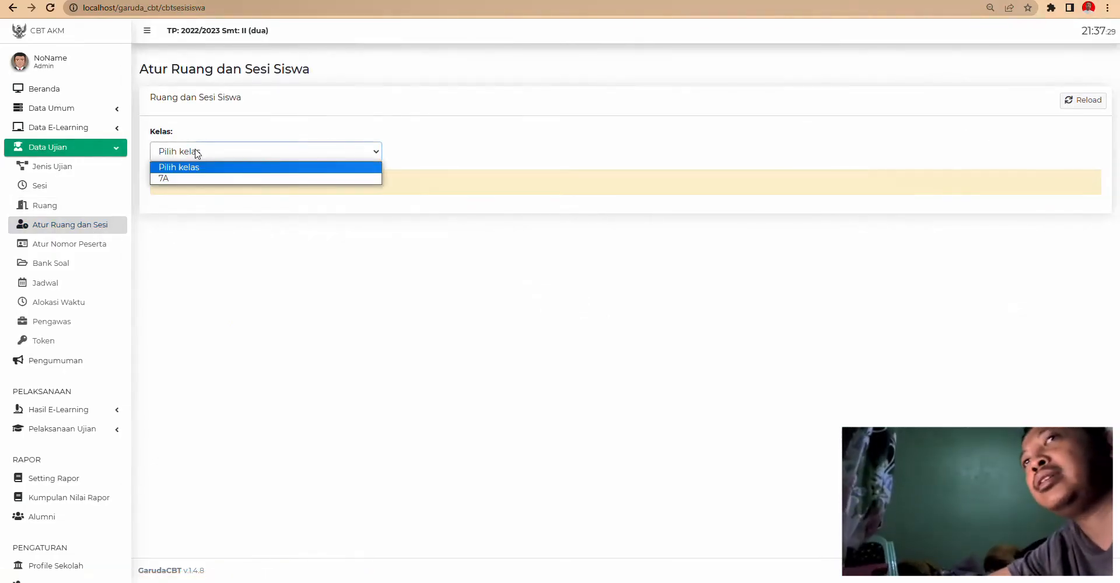
{"action": "left_click", "coordinate": [184, 178]}
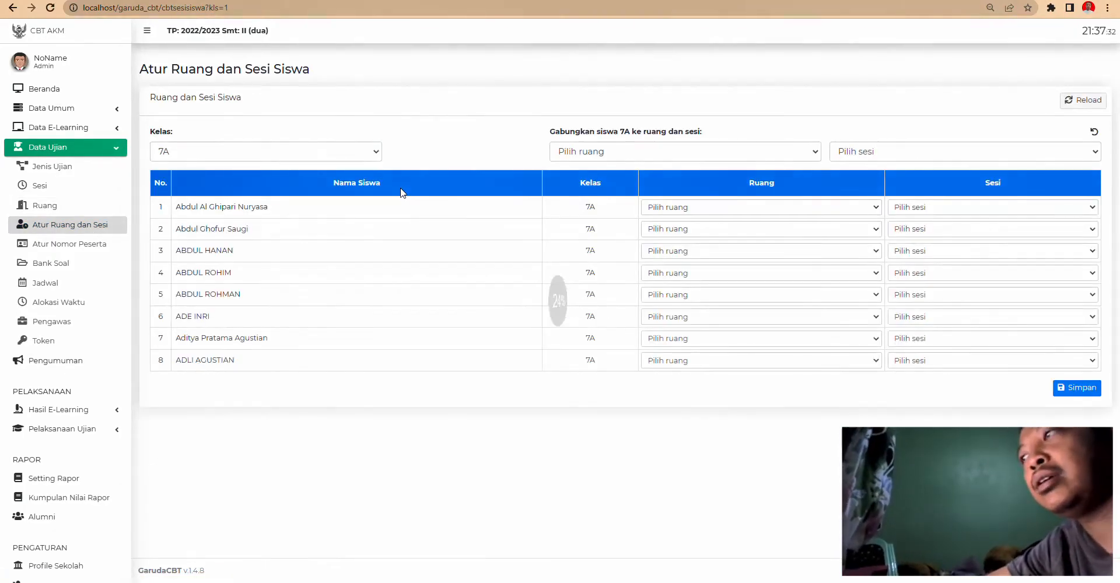
{"action": "left_click", "coordinate": [650, 153]}
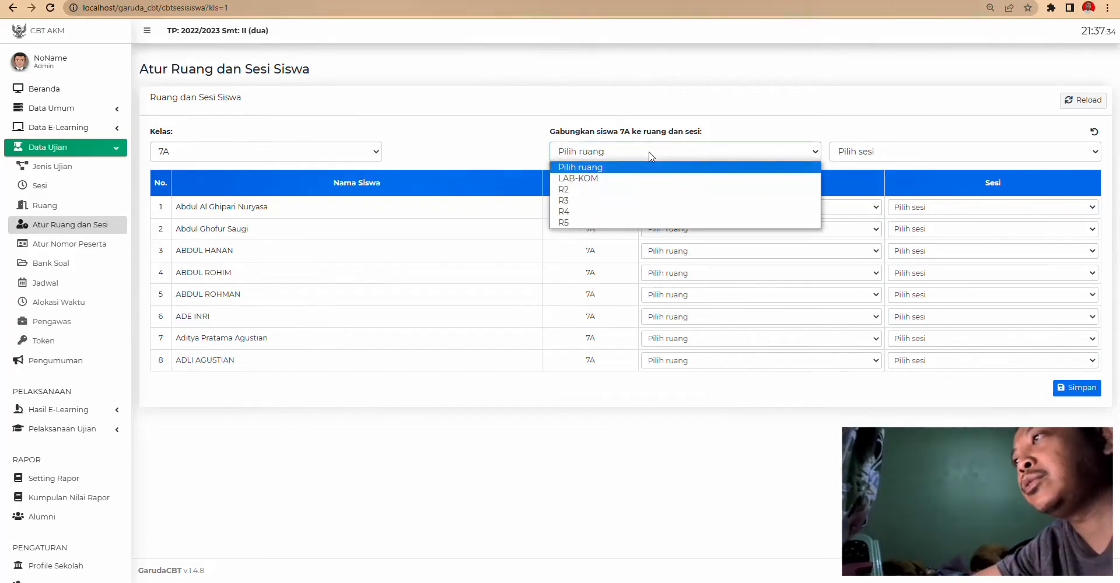
{"action": "left_click", "coordinate": [633, 178]}
{"action": "left_click", "coordinate": [868, 153]}
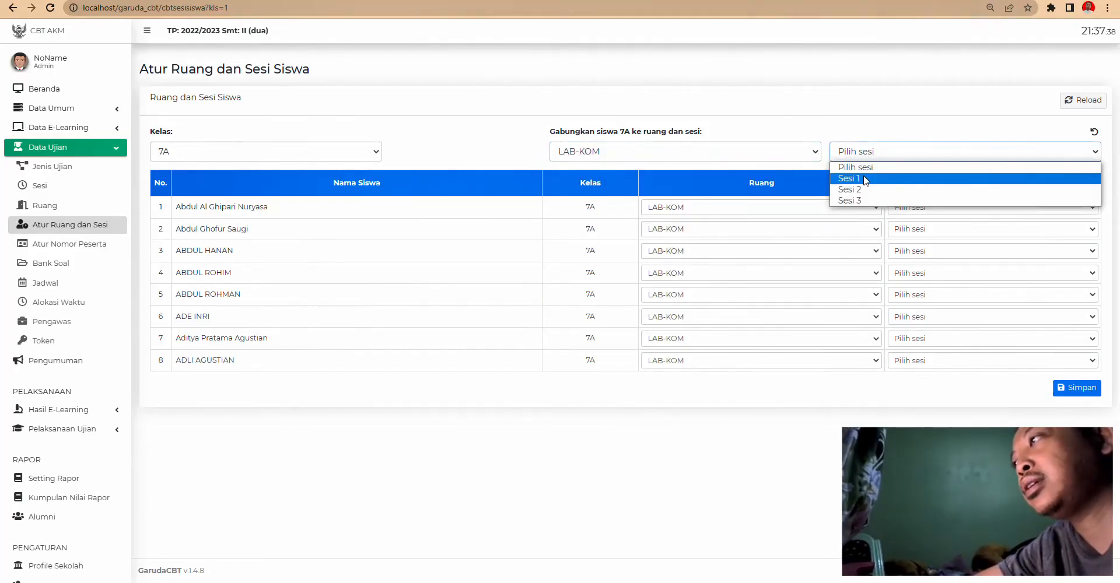
{"action": "left_click", "coordinate": [865, 178]}
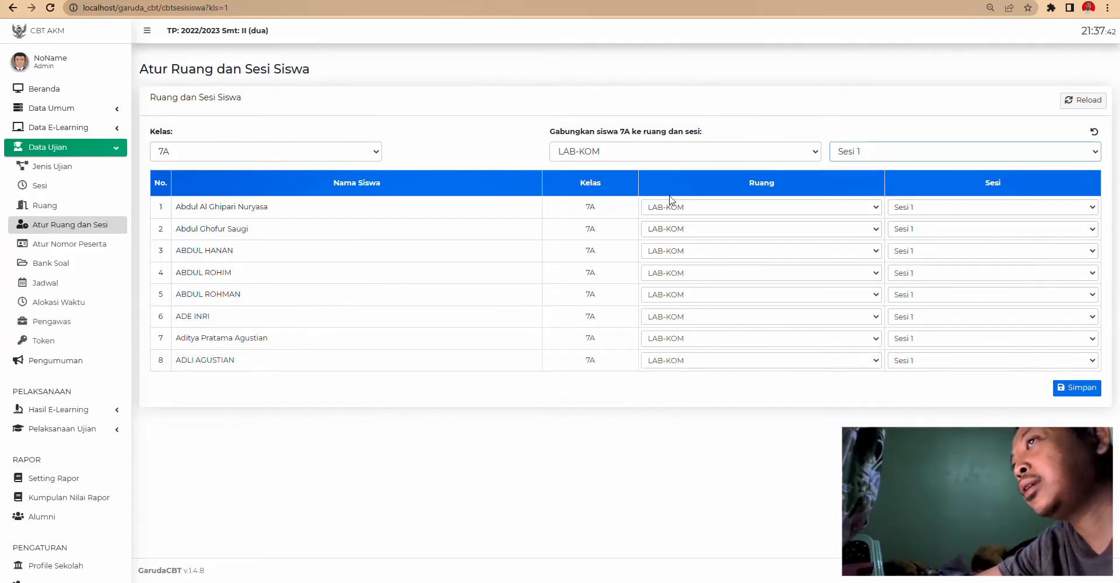
{"action": "left_click", "coordinate": [587, 153]}
{"action": "left_click", "coordinate": [587, 182]}
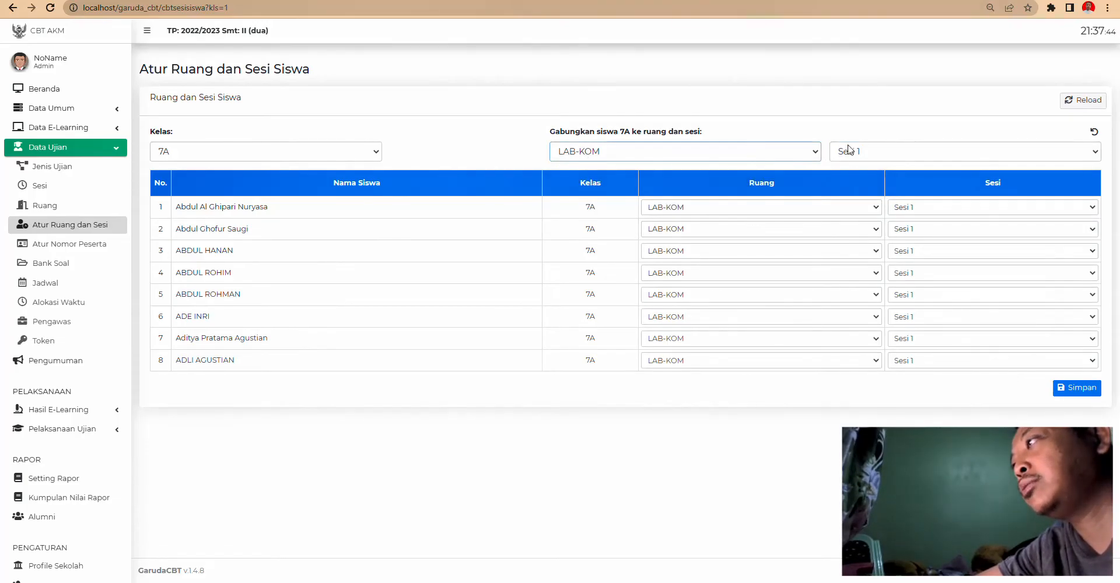
{"action": "left_click", "coordinate": [885, 154]}
{"action": "left_click", "coordinate": [886, 155]}
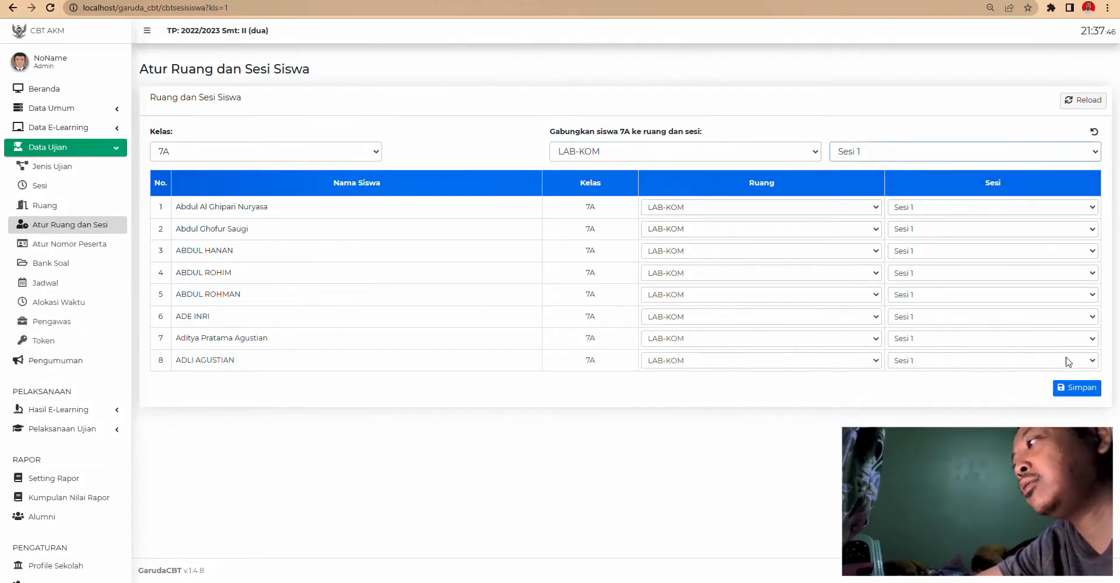
{"action": "left_click", "coordinate": [1073, 388]}
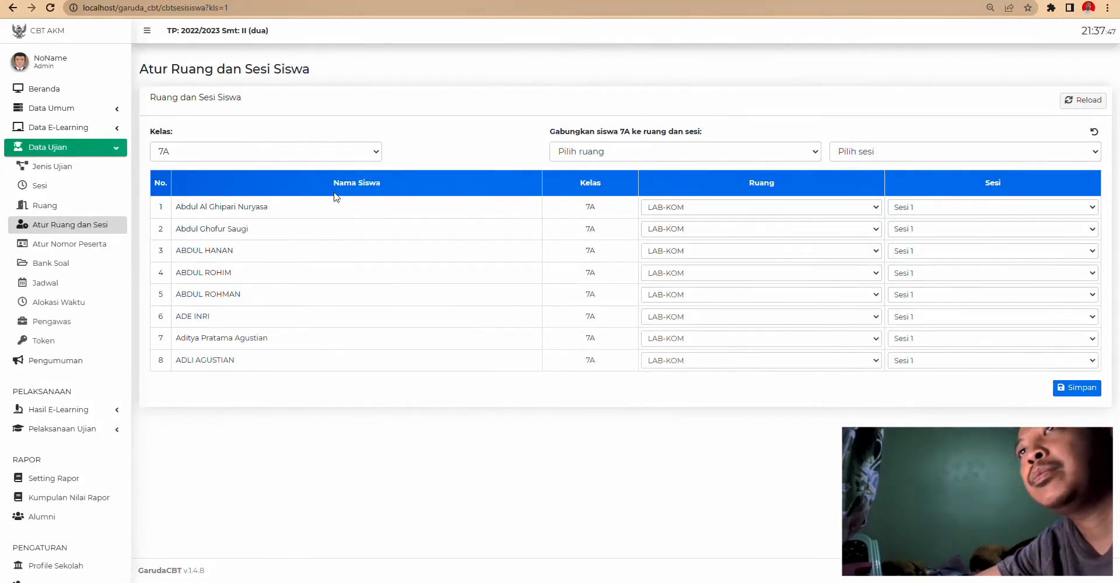
- Glance at the participant number page, then return to Atur Ruang dan Sesi and close the class list
{"action": "left_click", "coordinate": [70, 244]}
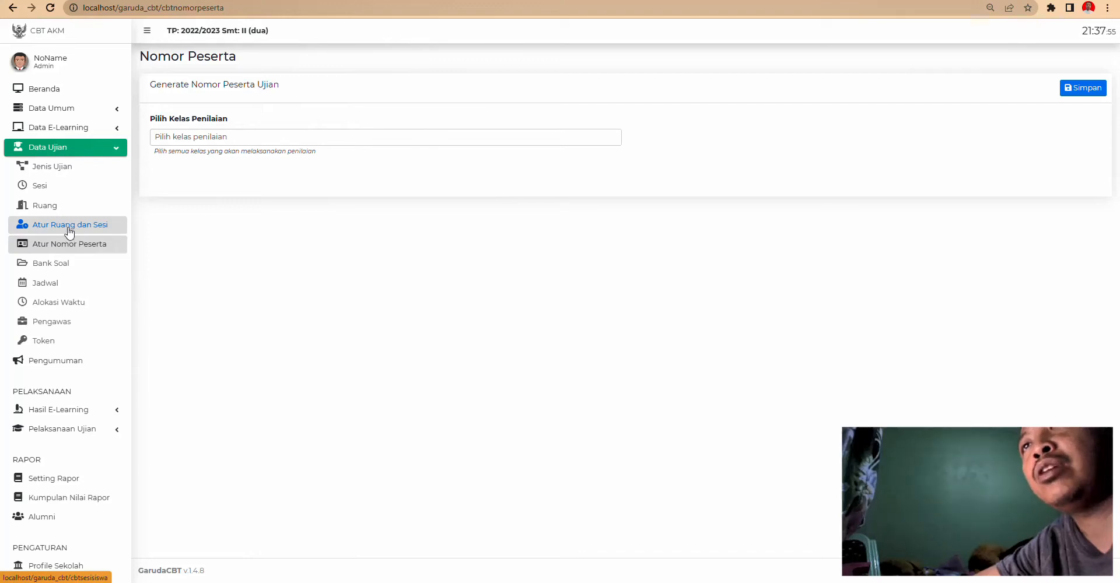
{"action": "left_click", "coordinate": [97, 226]}
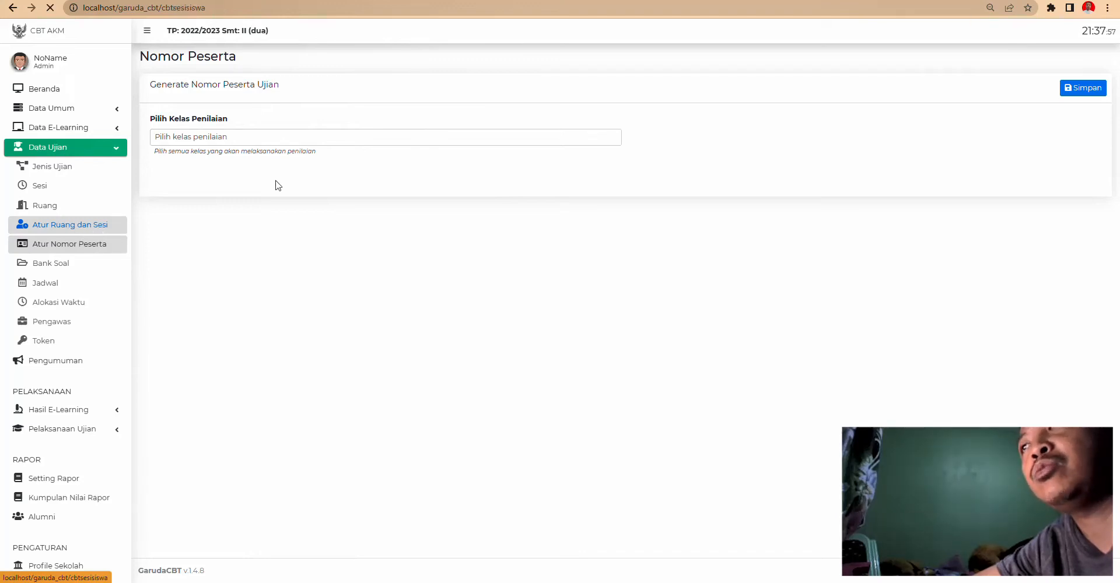
{"action": "left_click", "coordinate": [195, 156]}
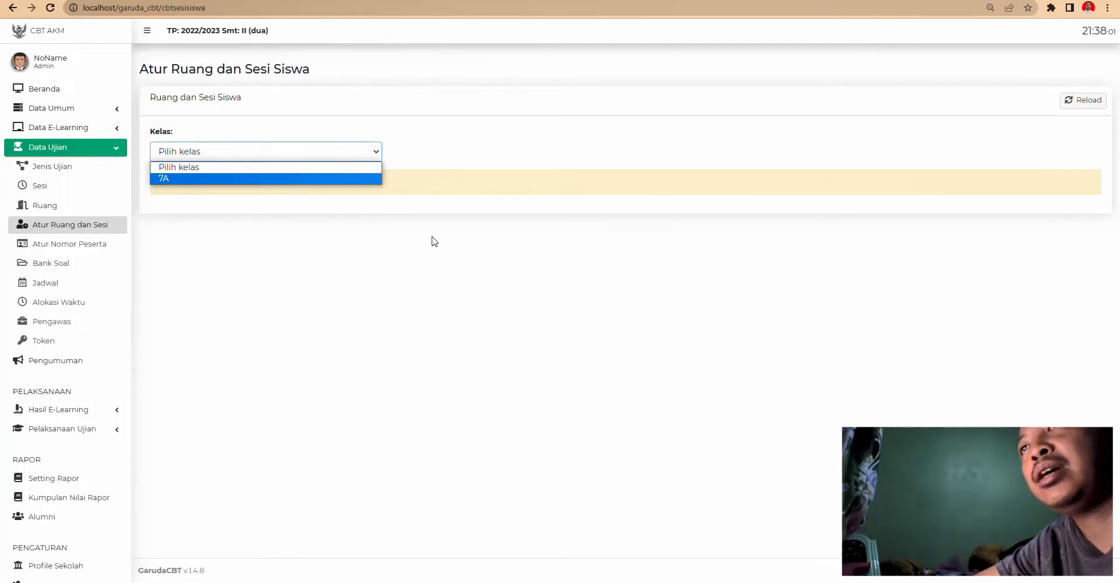
{"action": "left_click", "coordinate": [376, 267]}
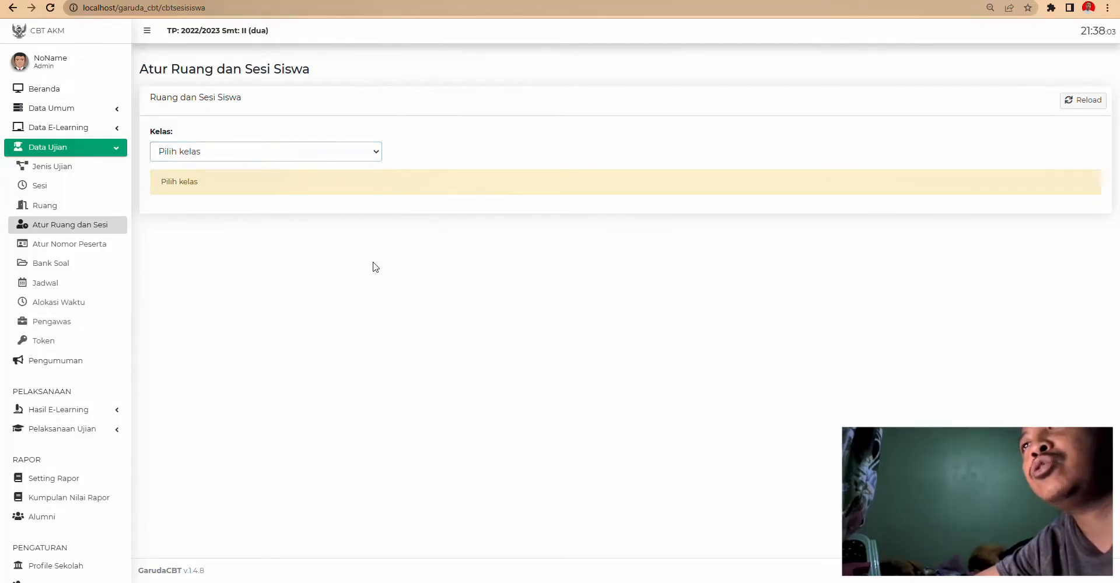
- Auto-generate and save participant numbers 2223.07.001–2223.07.008 for class 7A, then open Bank Soal
{"action": "left_click", "coordinate": [74, 244]}
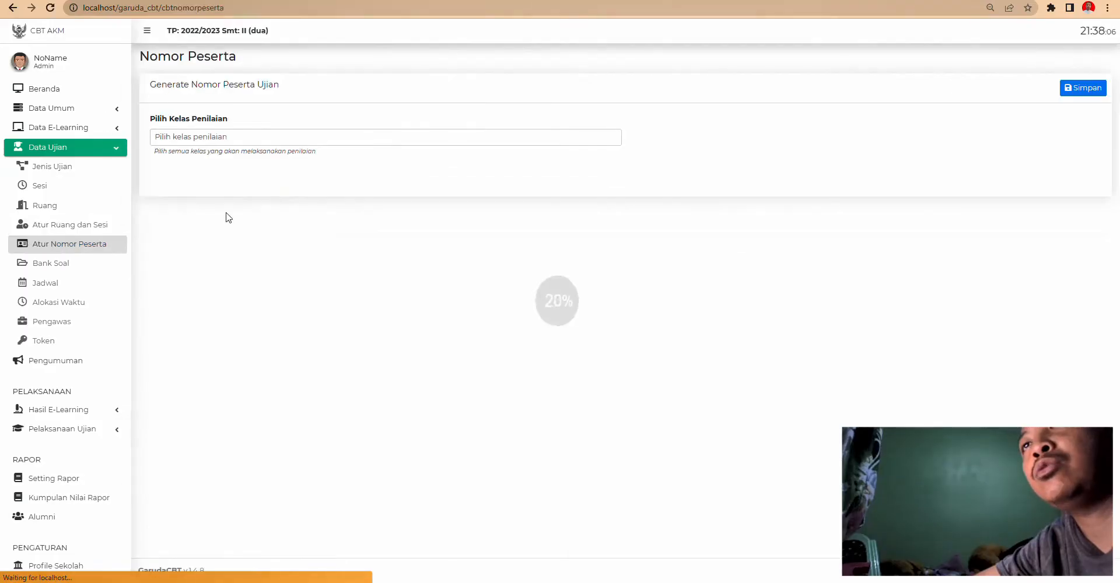
{"action": "left_click", "coordinate": [227, 130]}
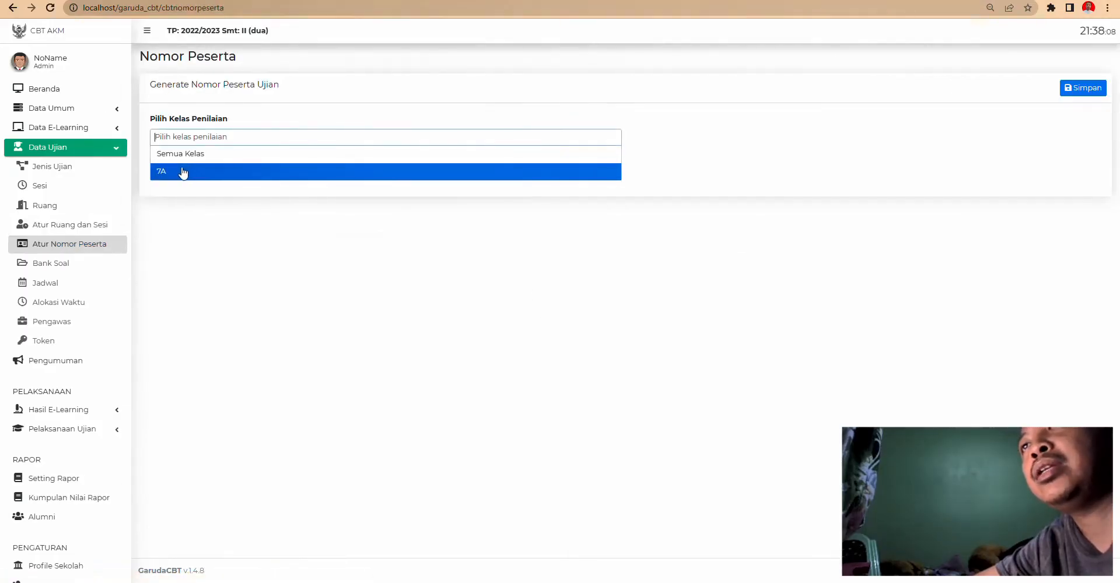
{"action": "left_click", "coordinate": [181, 172]}
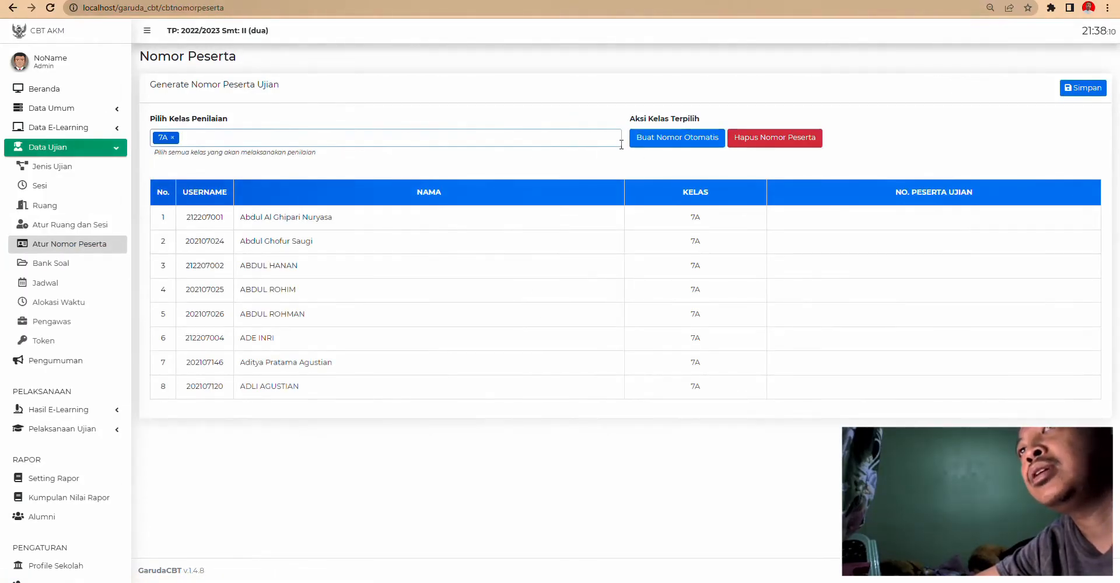
{"action": "left_click", "coordinate": [692, 151]}
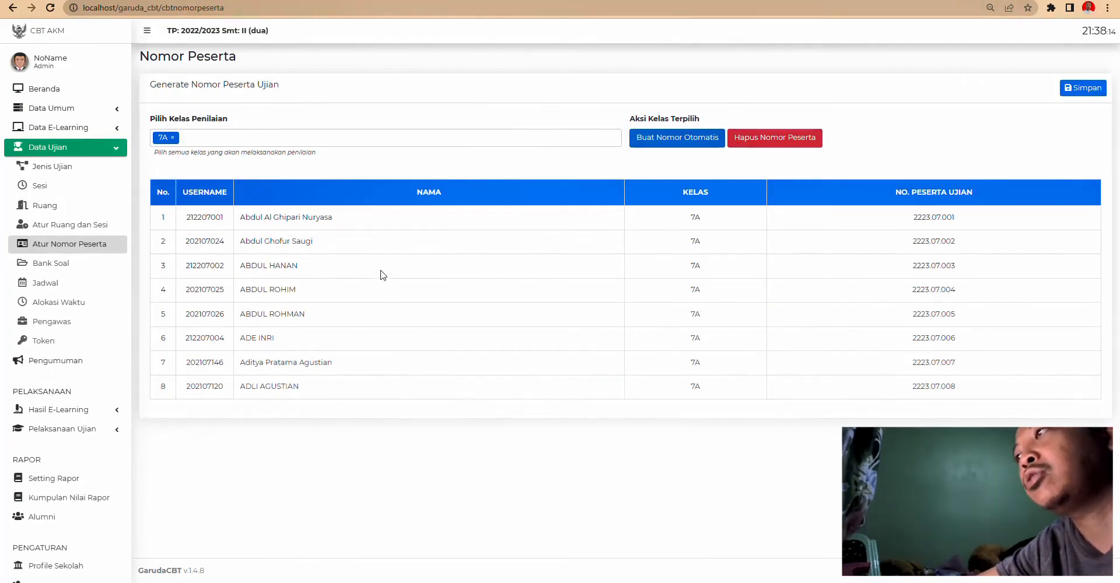
{"action": "left_click", "coordinate": [1083, 94]}
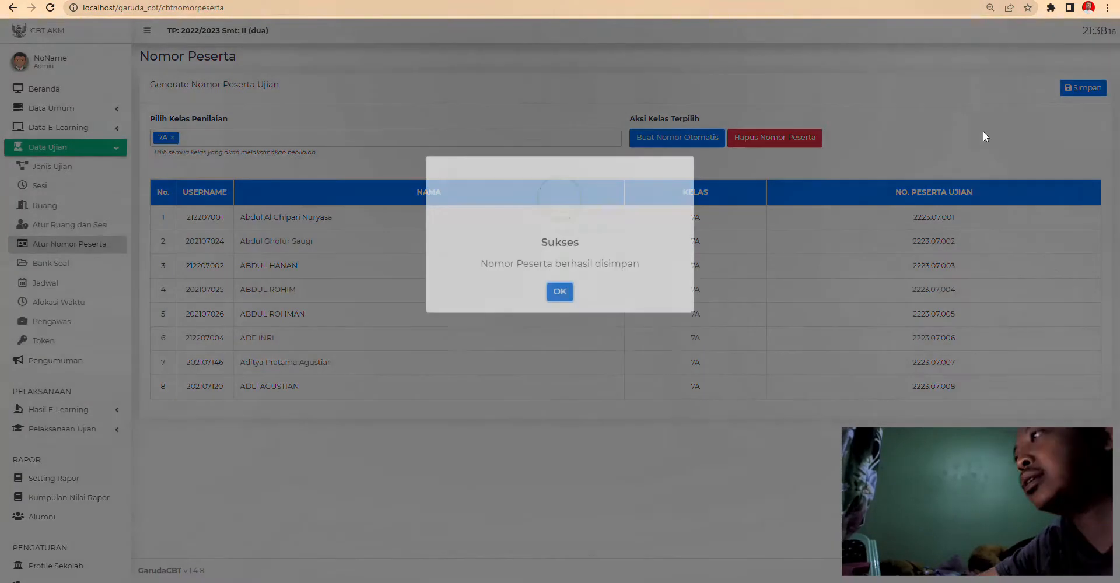
{"action": "left_click", "coordinate": [557, 358]}
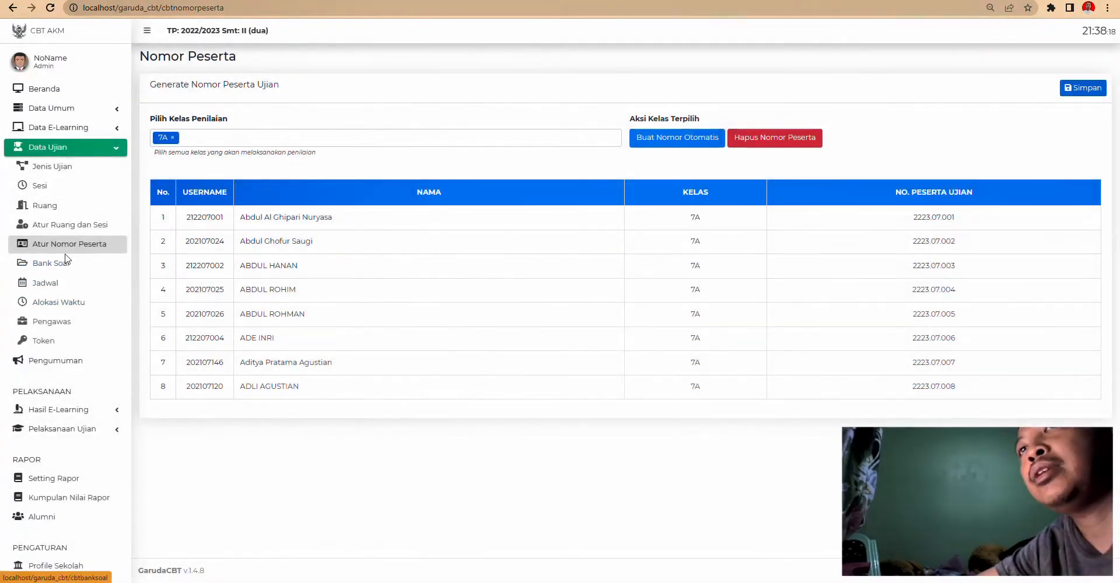
{"action": "left_click", "coordinate": [59, 269]}
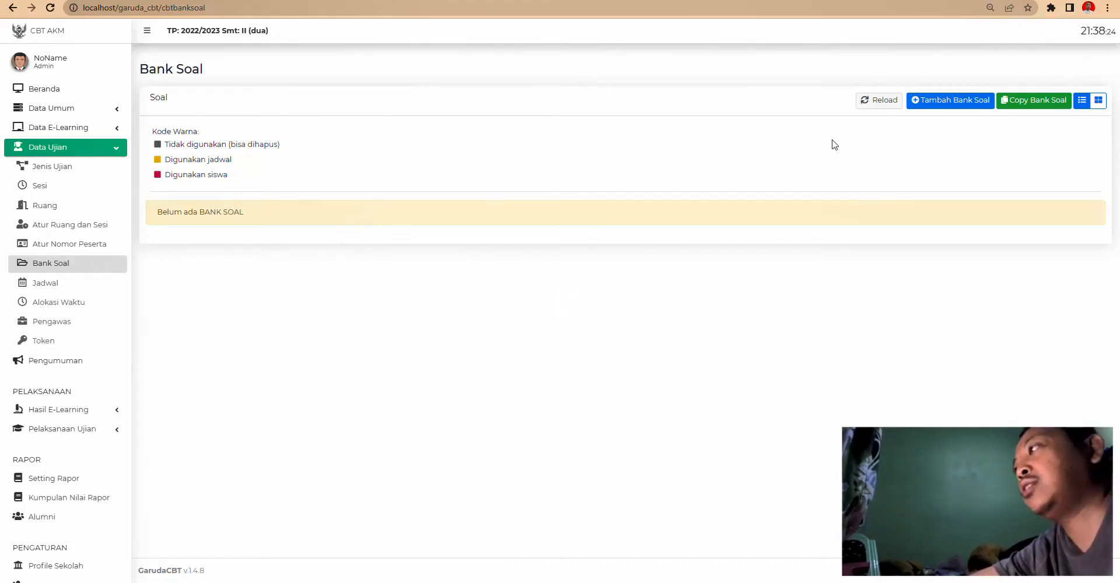
- Start a new question bank and enter the code AH
{"action": "left_click", "coordinate": [950, 104]}
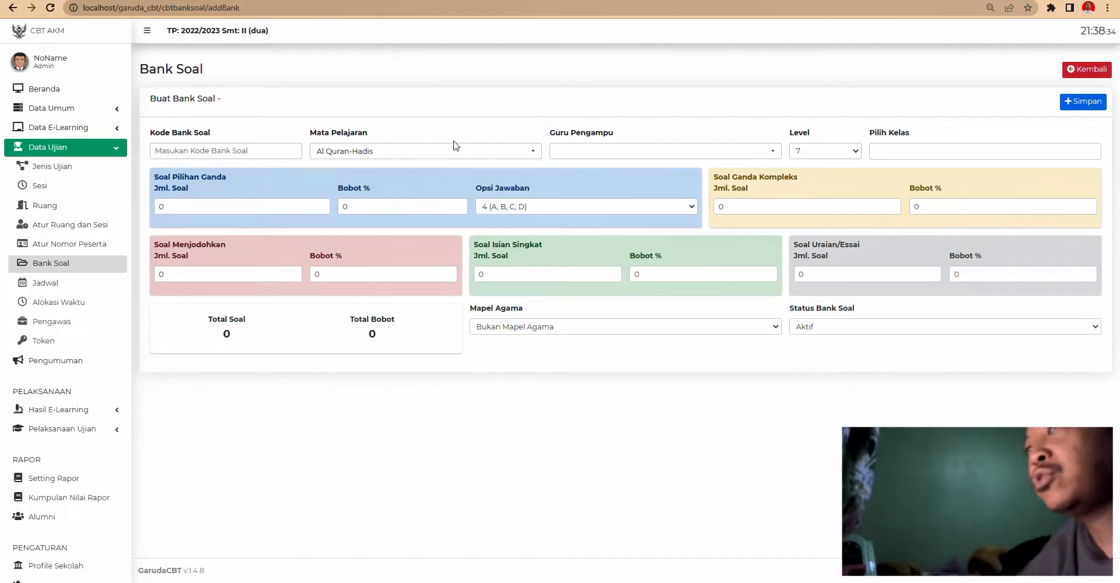
{"action": "left_click", "coordinate": [413, 152]}
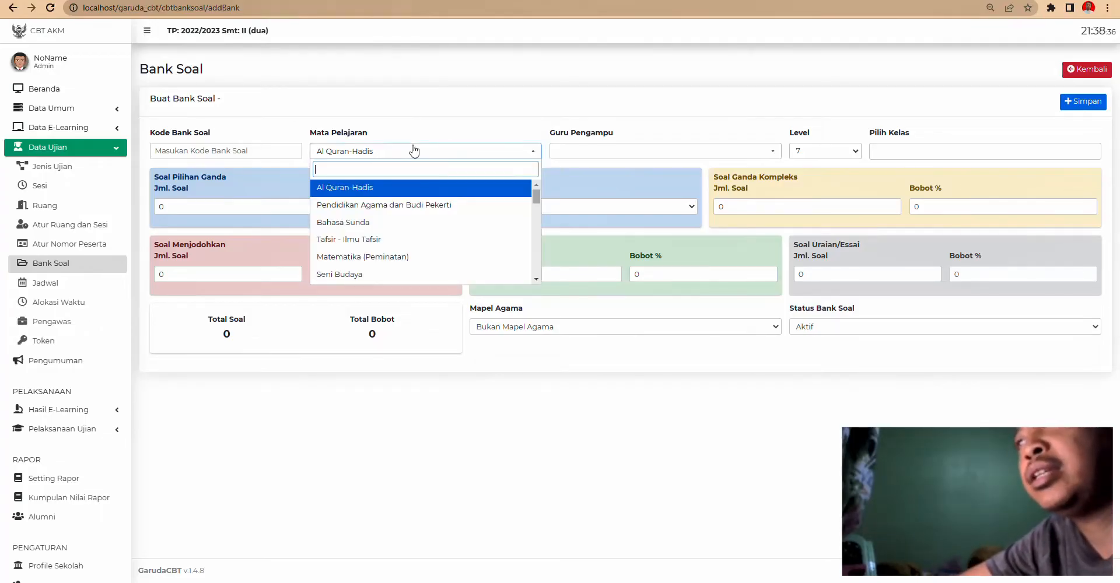
{"action": "left_click", "coordinate": [414, 151]}
{"action": "left_click", "coordinate": [294, 146]}
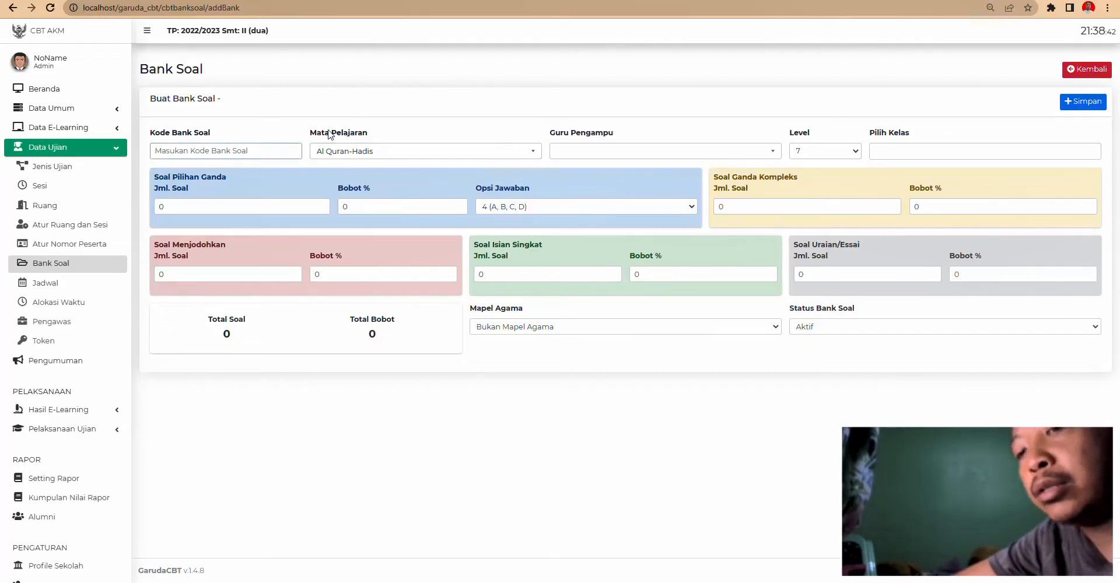
{"action": "type", "text": "AH"}
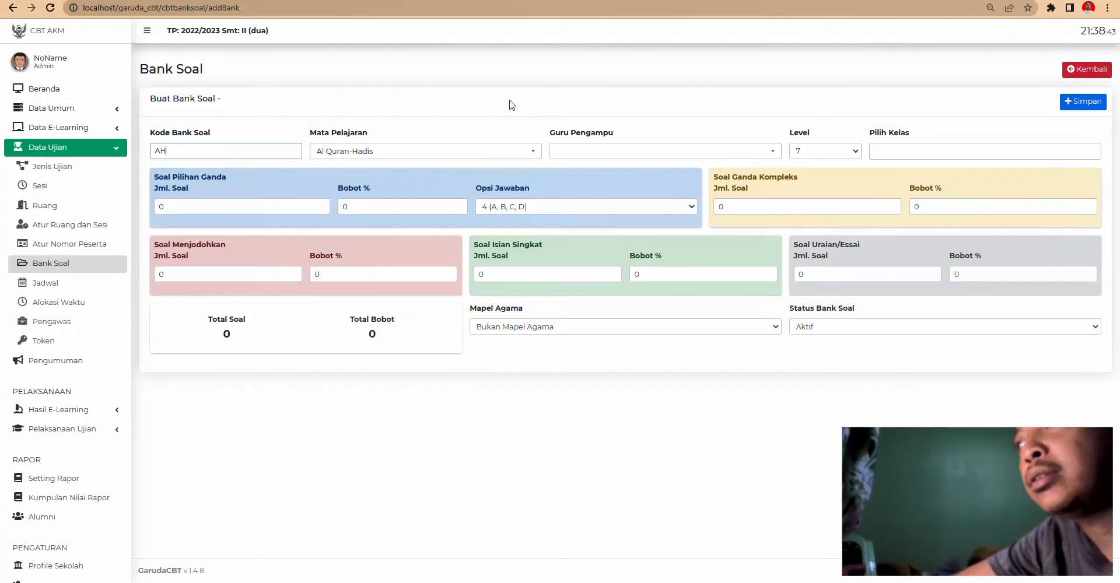
{"action": "left_click", "coordinate": [583, 154]}
{"action": "left_click", "coordinate": [591, 149]}
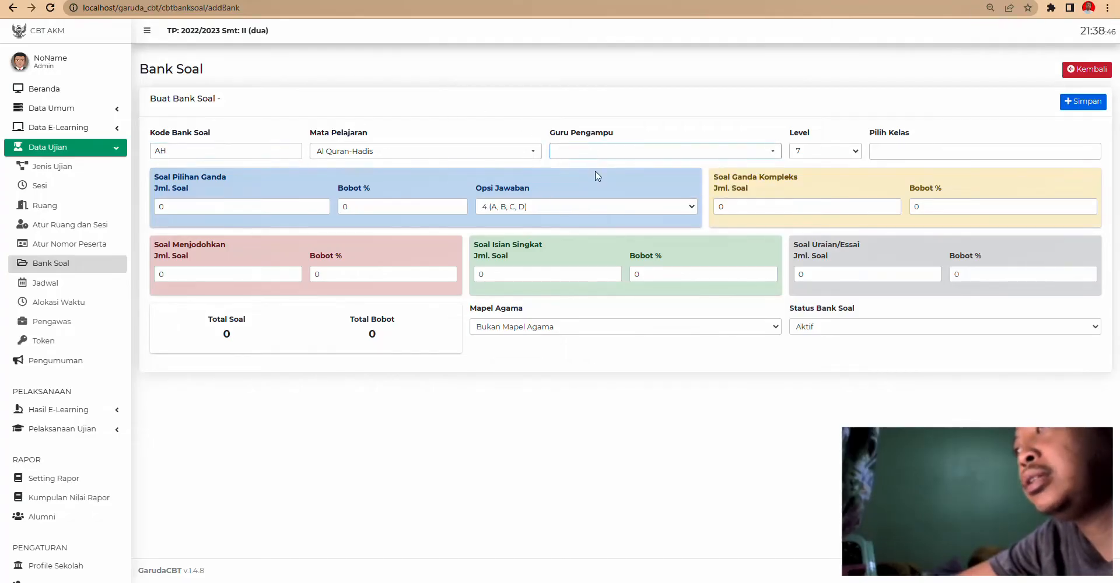
{"action": "left_click", "coordinate": [601, 157]}
- Choose subject Matematika, class 7A and level 7 for the bank
{"action": "left_click", "coordinate": [436, 152]}
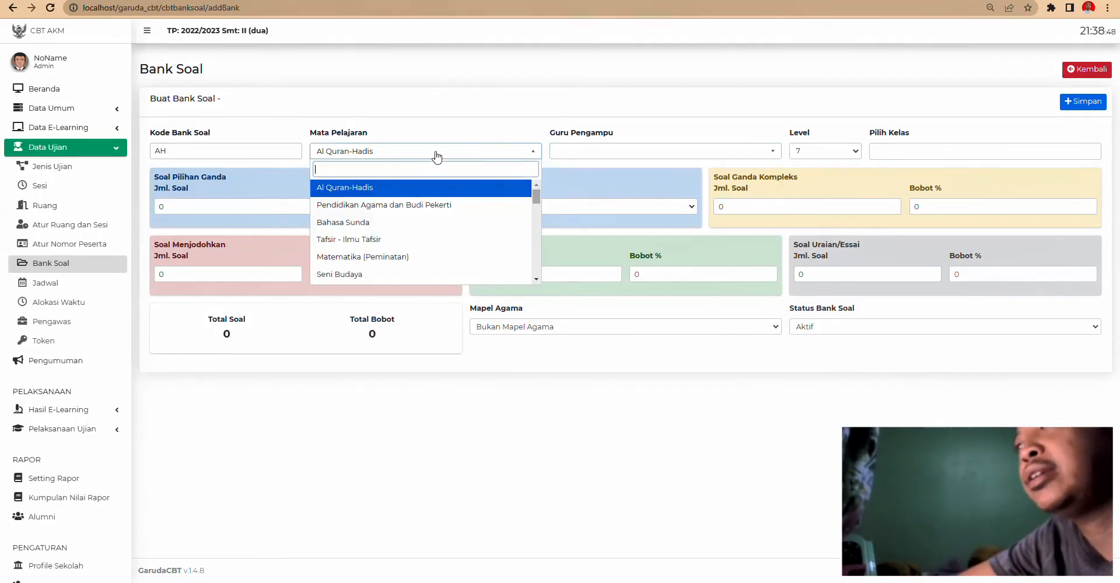
{"action": "scroll", "coordinate": [405, 228], "scroll_direction": "down", "scroll_amount": 5}
{"action": "scroll", "coordinate": [397, 228], "scroll_direction": "down", "scroll_amount": 10}
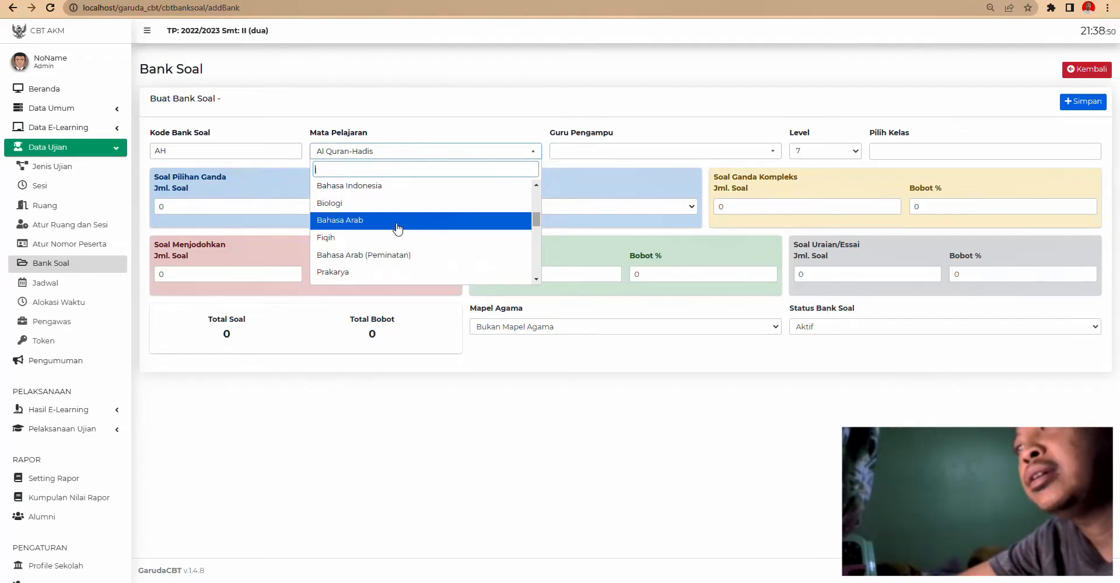
{"action": "left_click", "coordinate": [375, 217]}
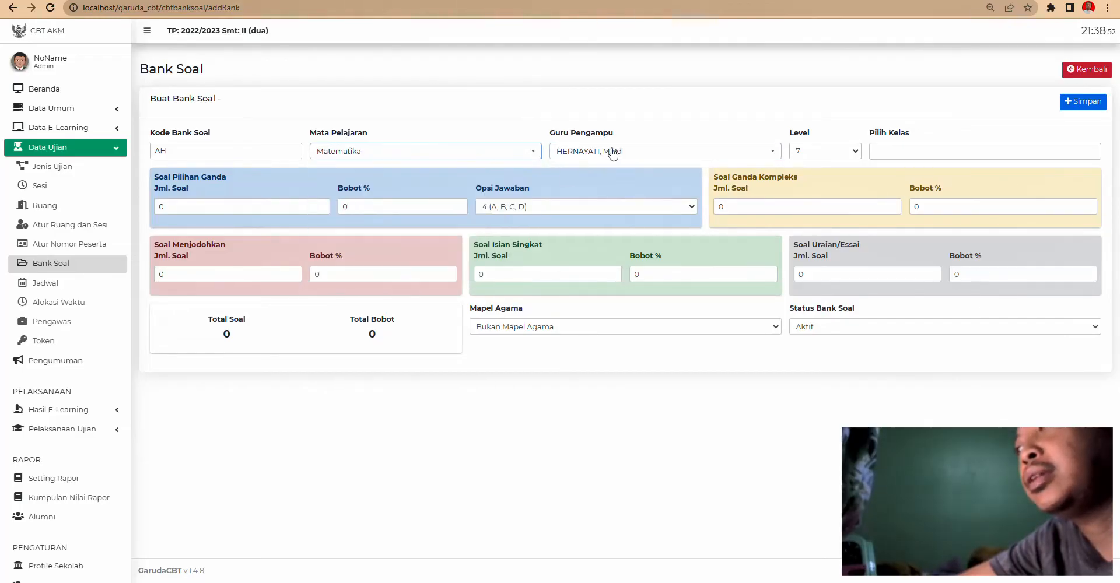
{"action": "left_click", "coordinate": [884, 156]}
{"action": "left_click", "coordinate": [886, 171]}
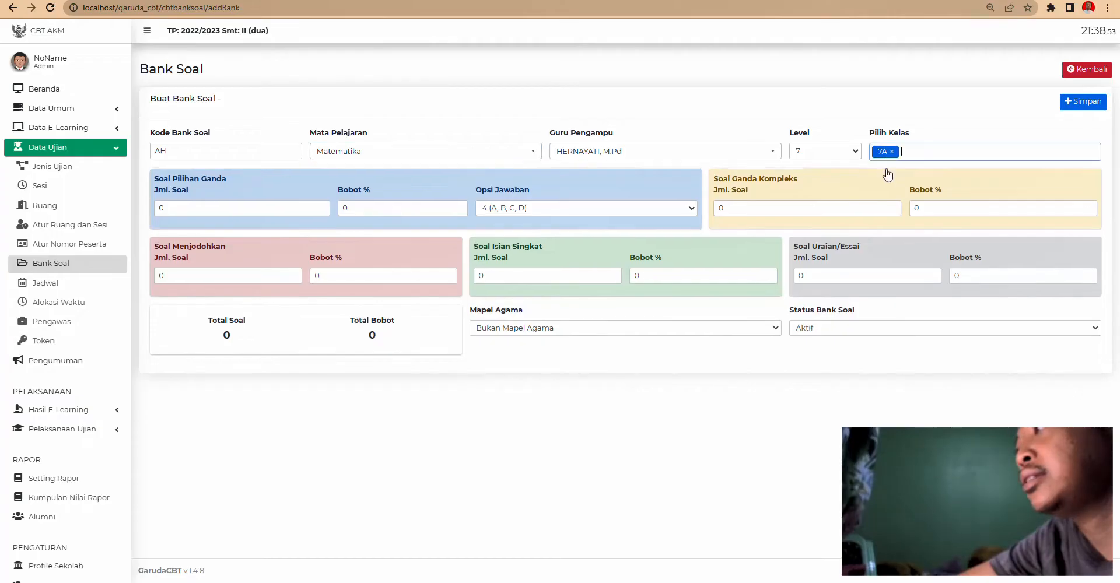
{"action": "left_click", "coordinate": [840, 152]}
{"action": "left_click", "coordinate": [841, 156]}
{"action": "left_click", "coordinate": [918, 152]}
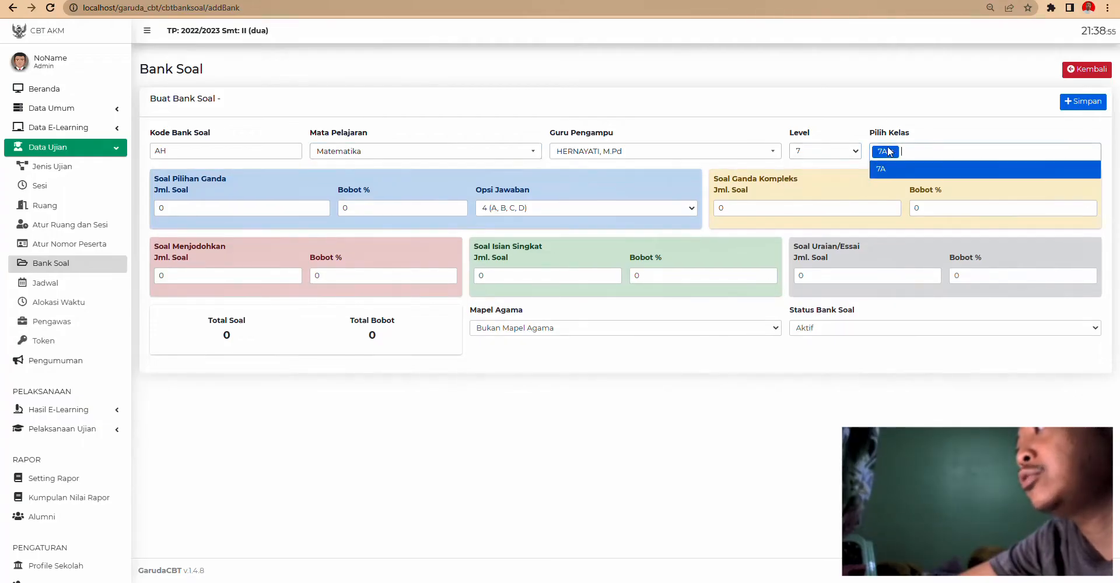
{"action": "left_click", "coordinate": [844, 87]}
- Set 10 multiple-choice questions at 60% weight
{"action": "double_click", "coordinate": [191, 212]}
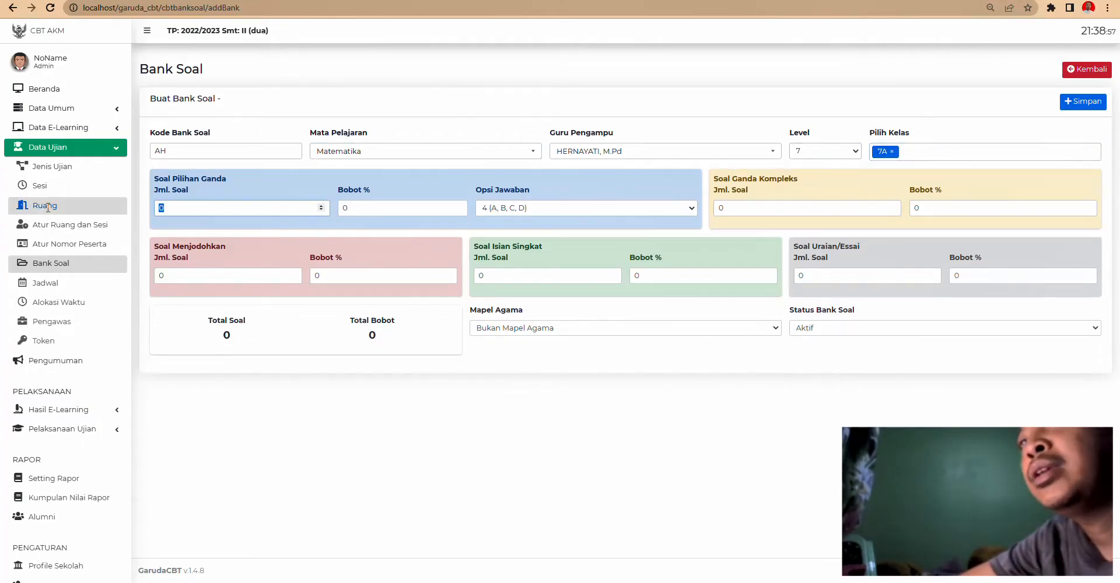
{"action": "type", "text": "10"}
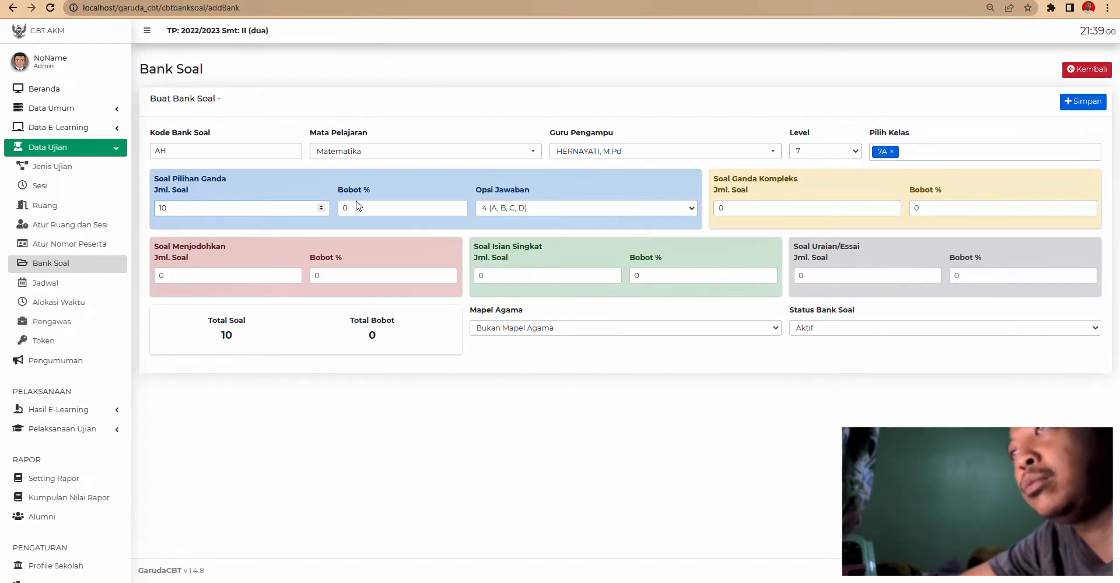
{"action": "key", "text": "Tab"}
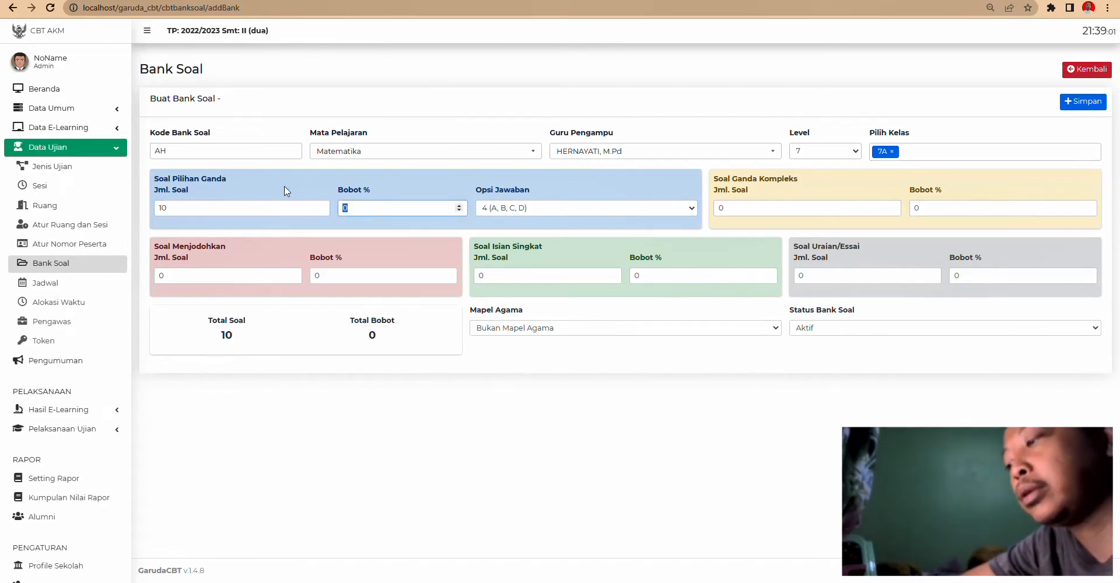
{"action": "type", "text": "60"}
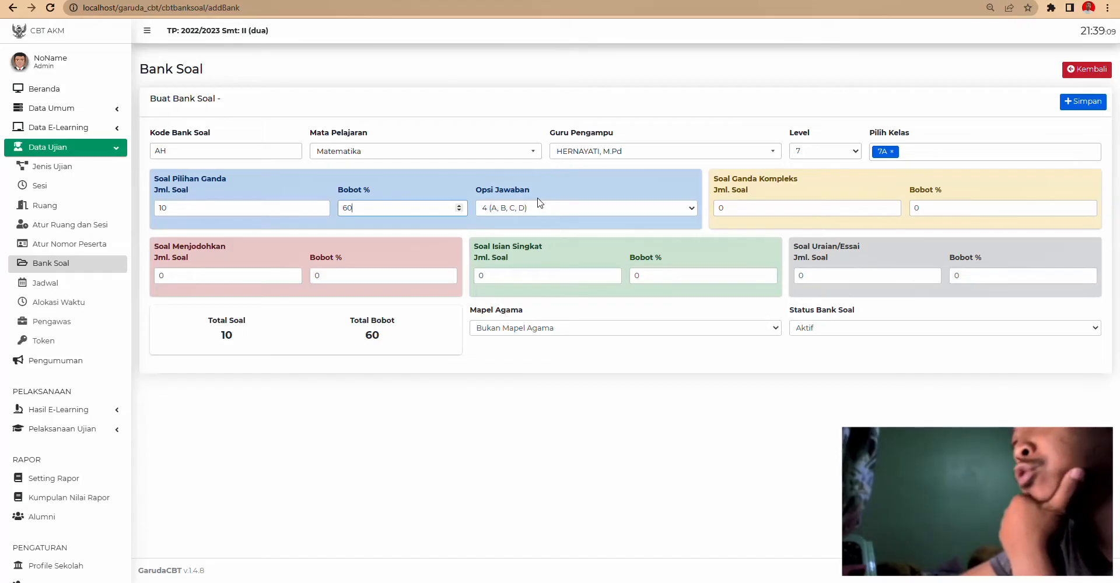
{"action": "left_click", "coordinate": [226, 191]}
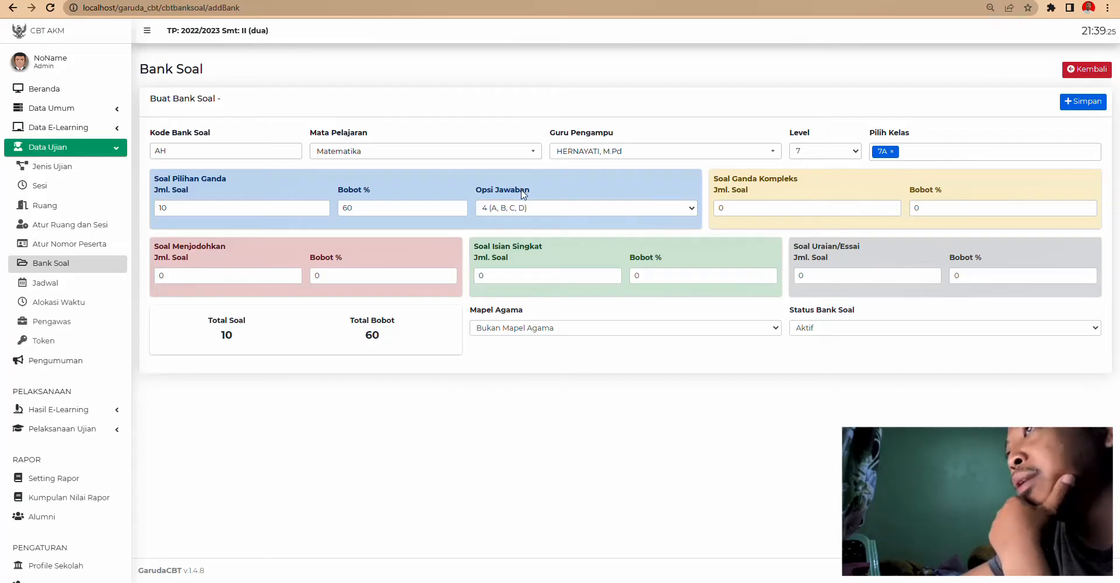
- Keep four options A–D, set 5 complex questions at 20%, 10 matching, and save
{"action": "left_click", "coordinate": [512, 207]}
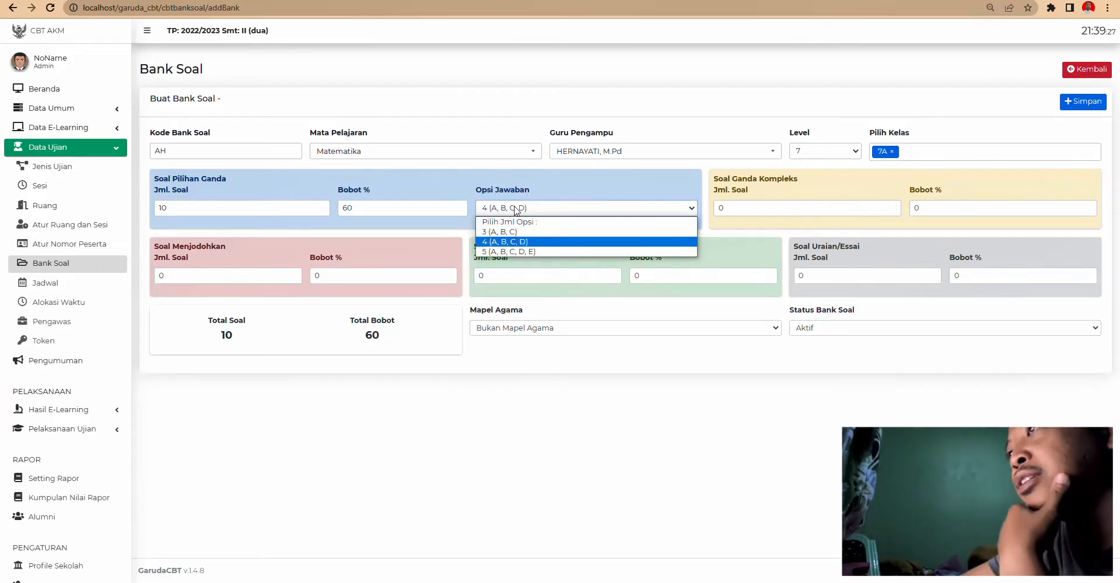
{"action": "left_click", "coordinate": [516, 209]}
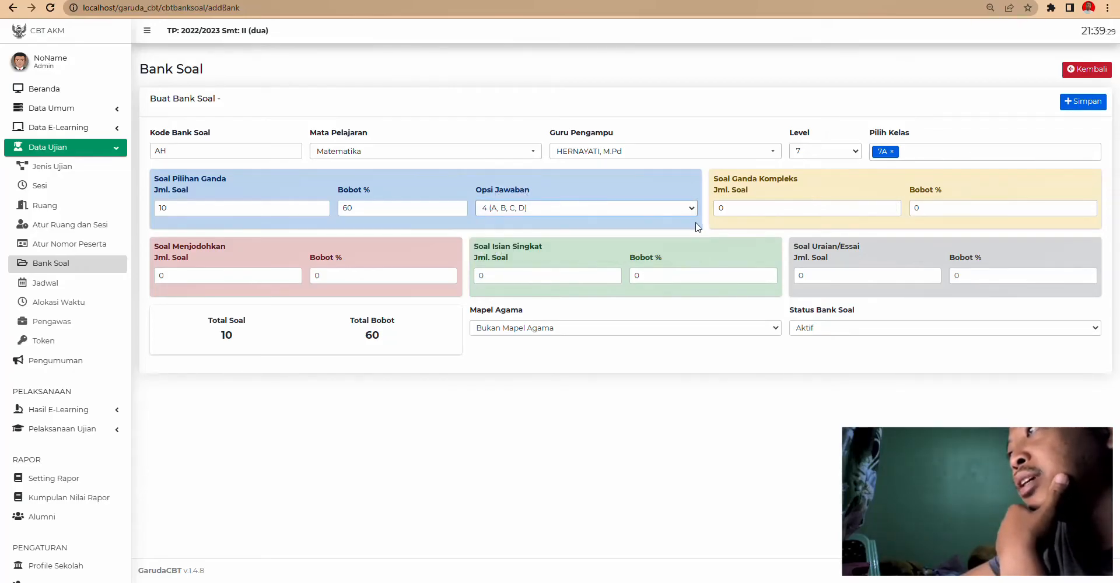
{"action": "key", "text": "Tab"}
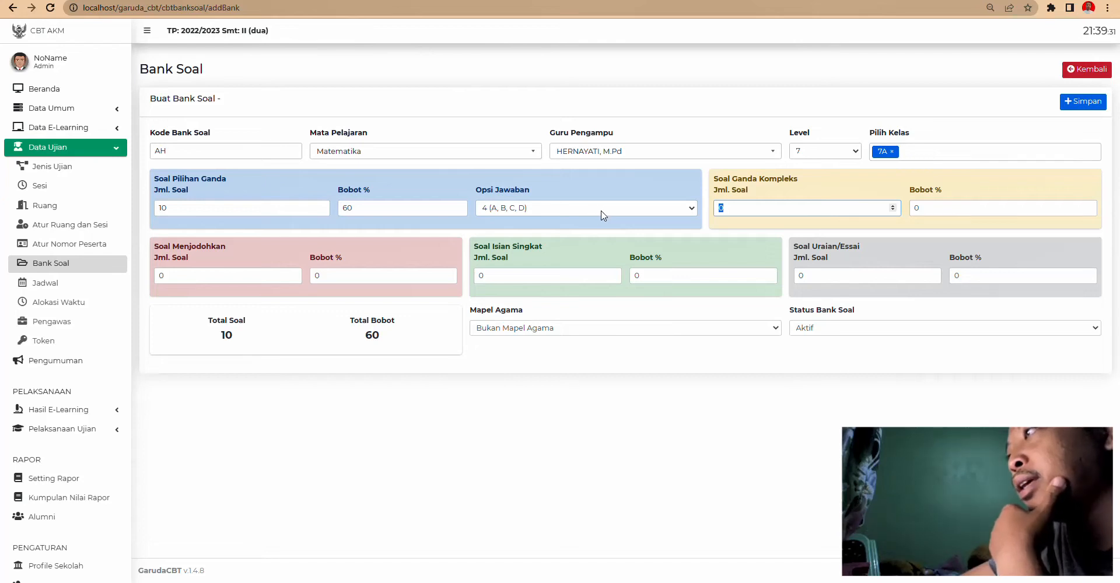
{"action": "type", "text": "5"}
{"action": "left_click", "coordinate": [937, 209]}
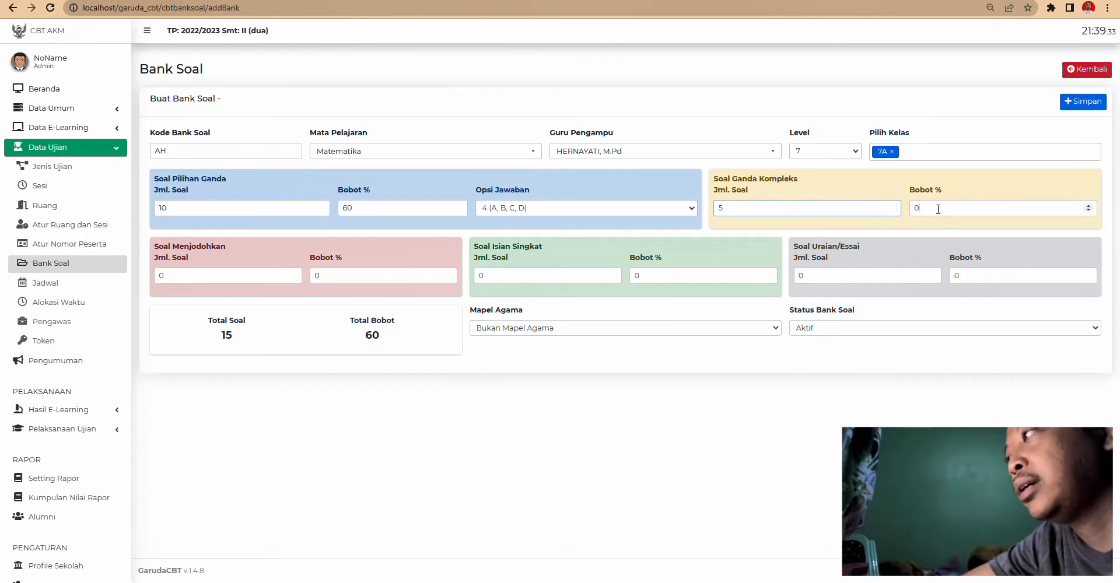
{"action": "left_click_drag", "start_coordinate": [938, 209], "coordinate": [869, 211]}
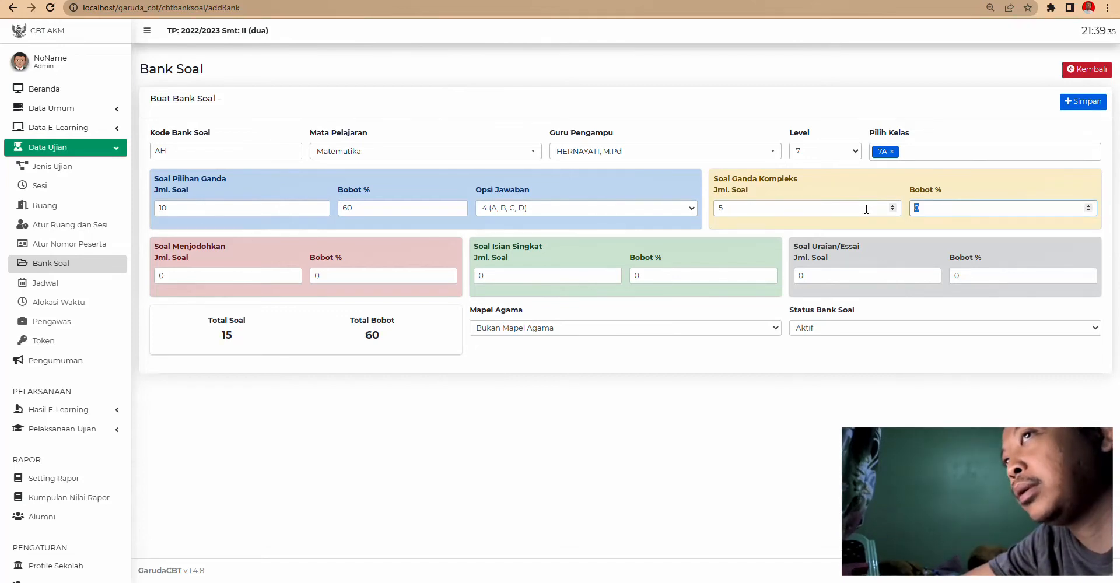
{"action": "type", "text": "20"}
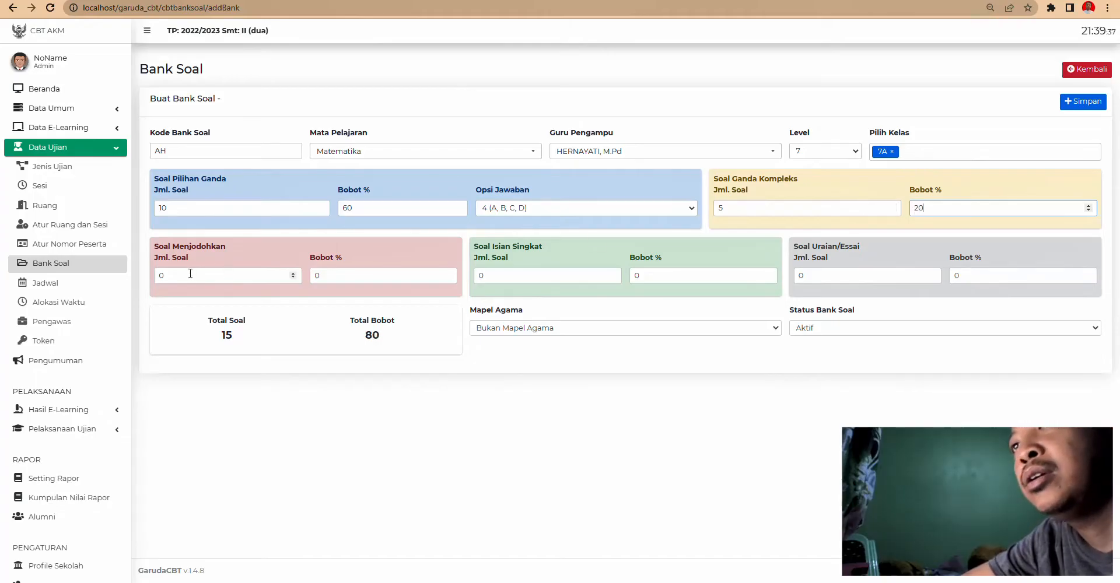
{"action": "left_click", "coordinate": [191, 274]}
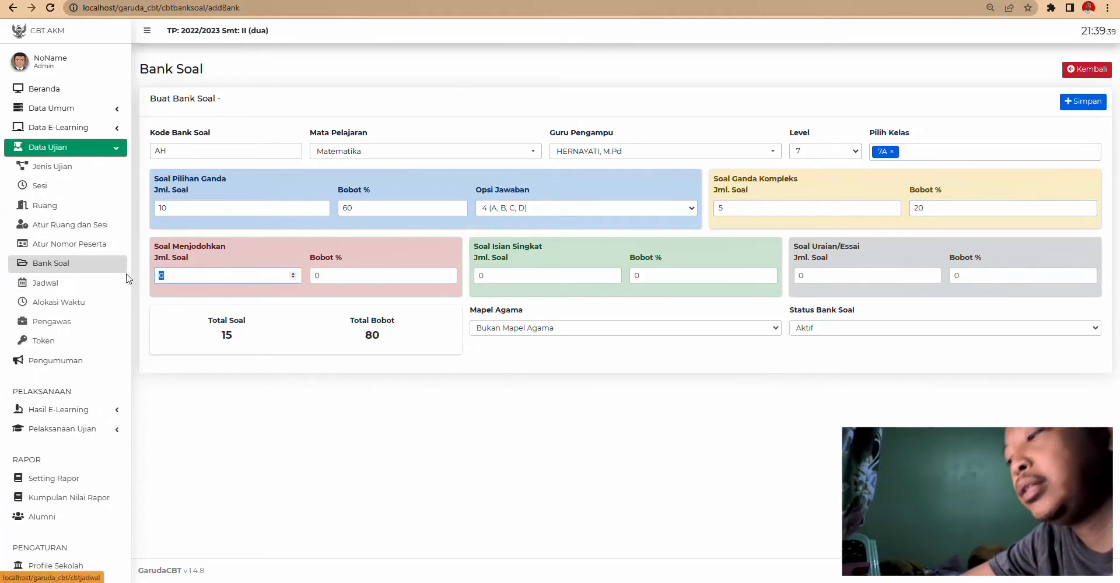
{"action": "type", "text": "10"}
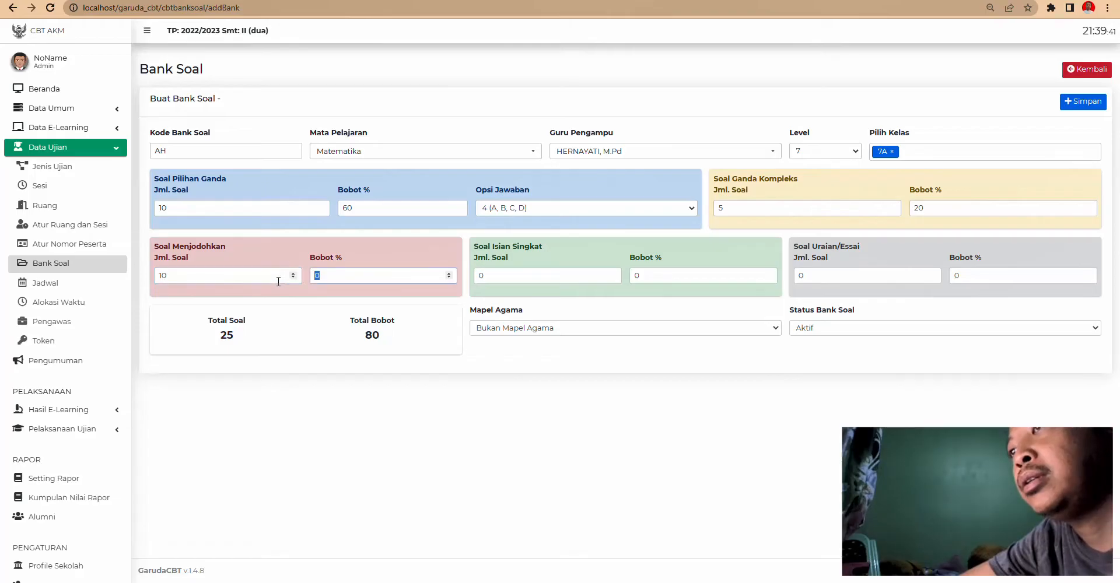
{"action": "type", "text": "2"}
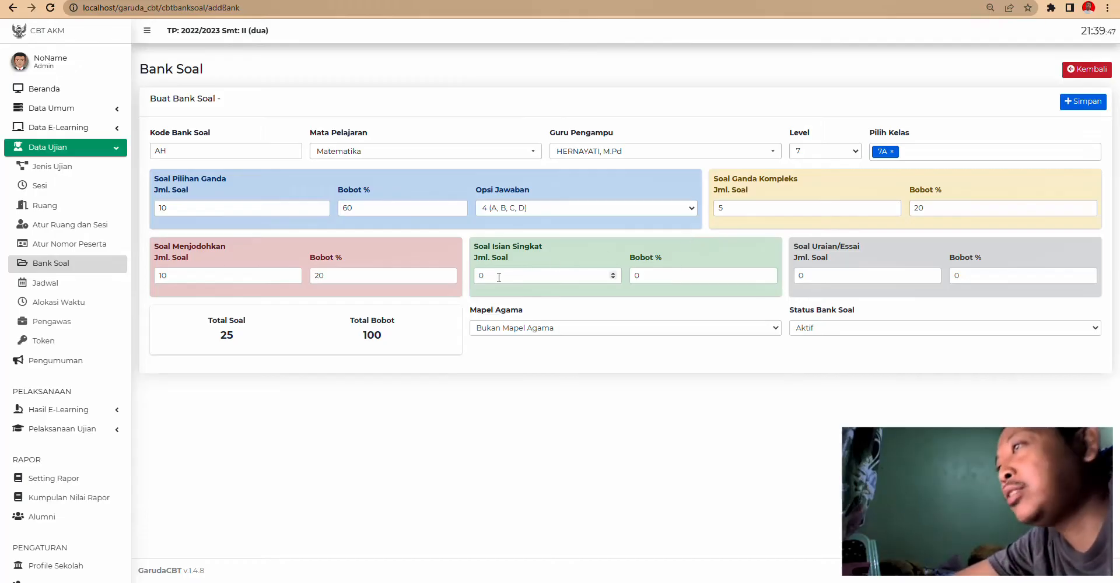
{"action": "left_click", "coordinate": [1082, 102]}
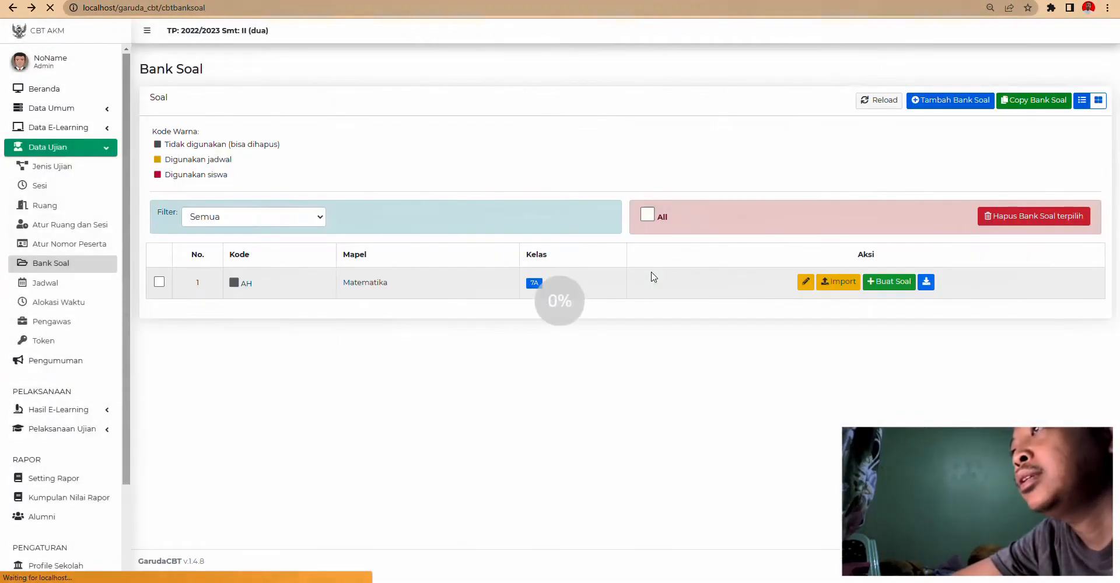
- Download the AH bank's import template and open 'Template Soal Matematika AH' in Word
{"action": "left_click", "coordinate": [829, 288]}
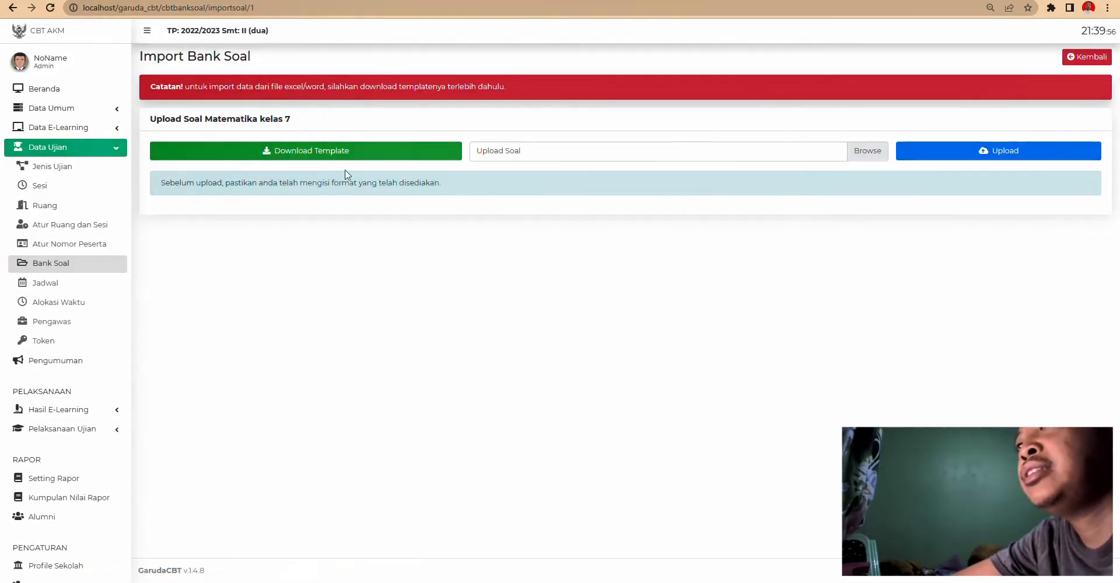
{"action": "left_click", "coordinate": [313, 150]}
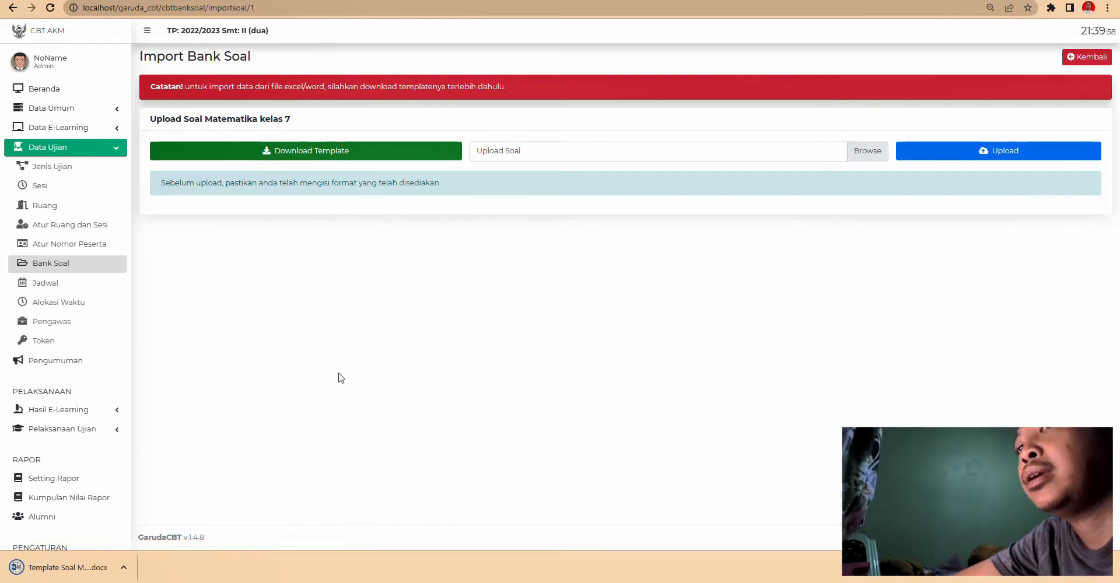
{"action": "left_click", "coordinate": [73, 568]}
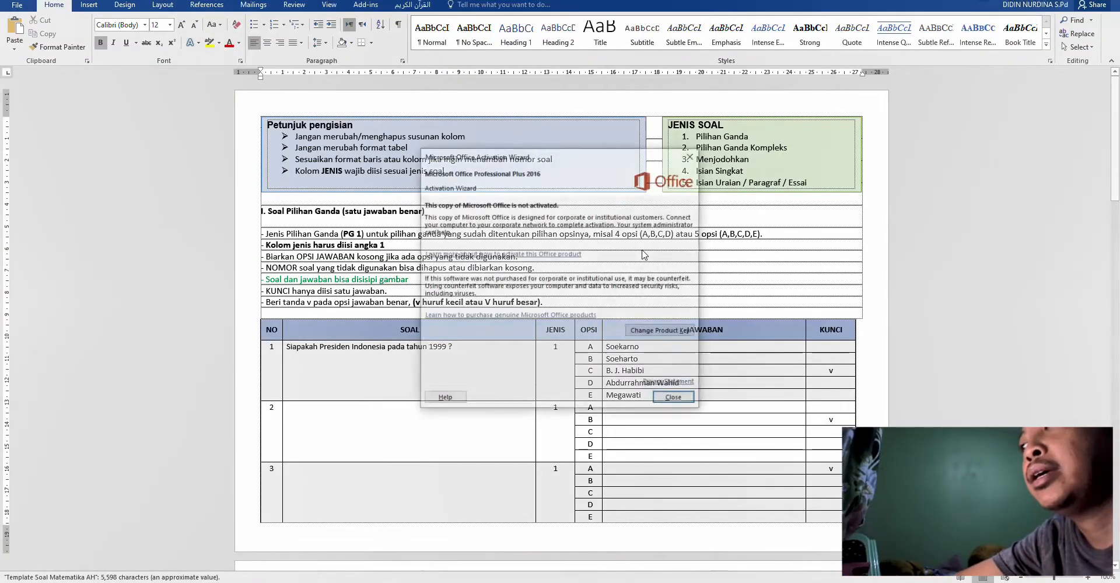
- Dismiss the activation notice and scroll the multiple-choice tables down to section II and back
{"action": "left_click", "coordinate": [676, 400]}
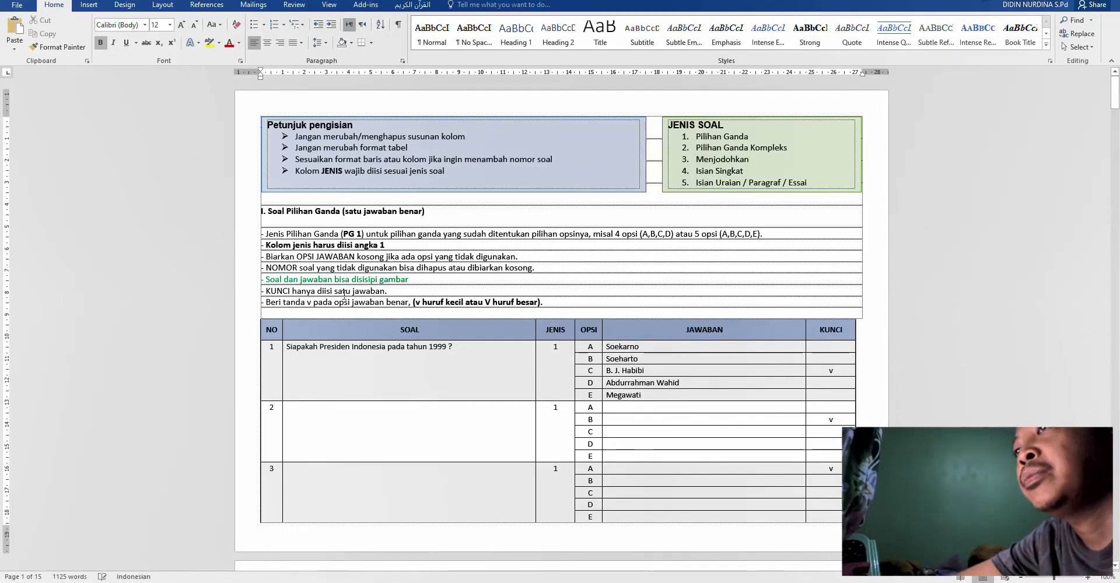
{"action": "scroll", "coordinate": [497, 264], "scroll_direction": "down", "scroll_amount": 3}
{"action": "left_click", "coordinate": [483, 269]}
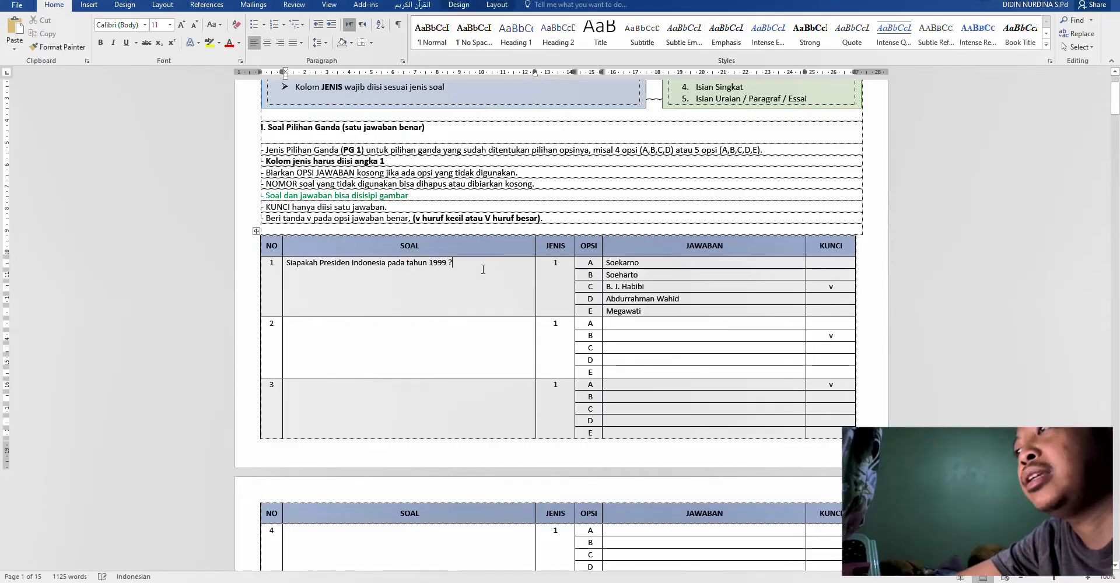
{"action": "scroll", "coordinate": [344, 280], "scroll_direction": "down", "scroll_amount": 15}
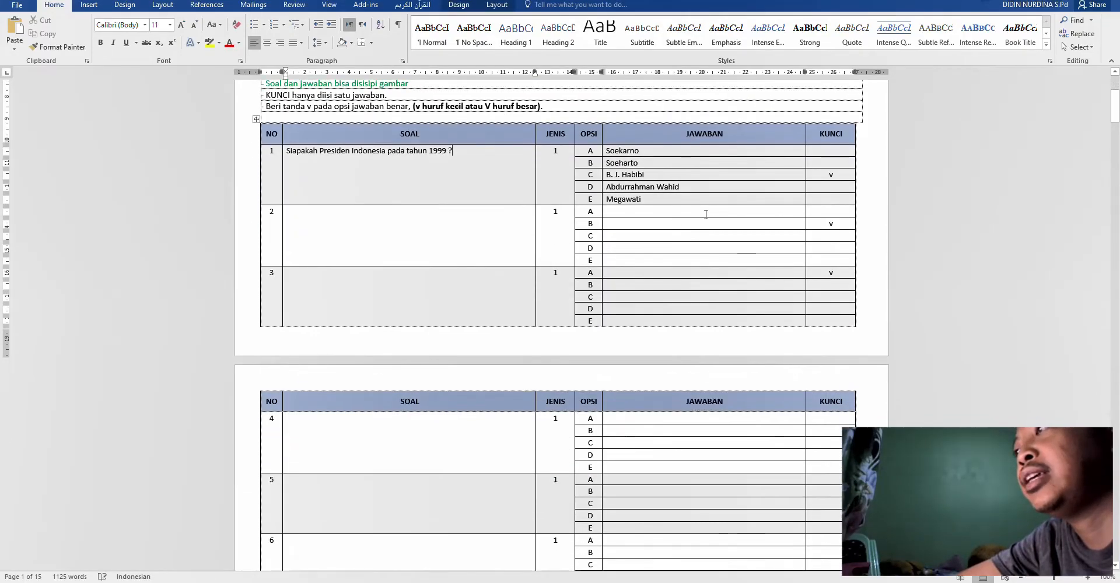
{"action": "scroll", "coordinate": [488, 294], "scroll_direction": "down", "scroll_amount": 18}
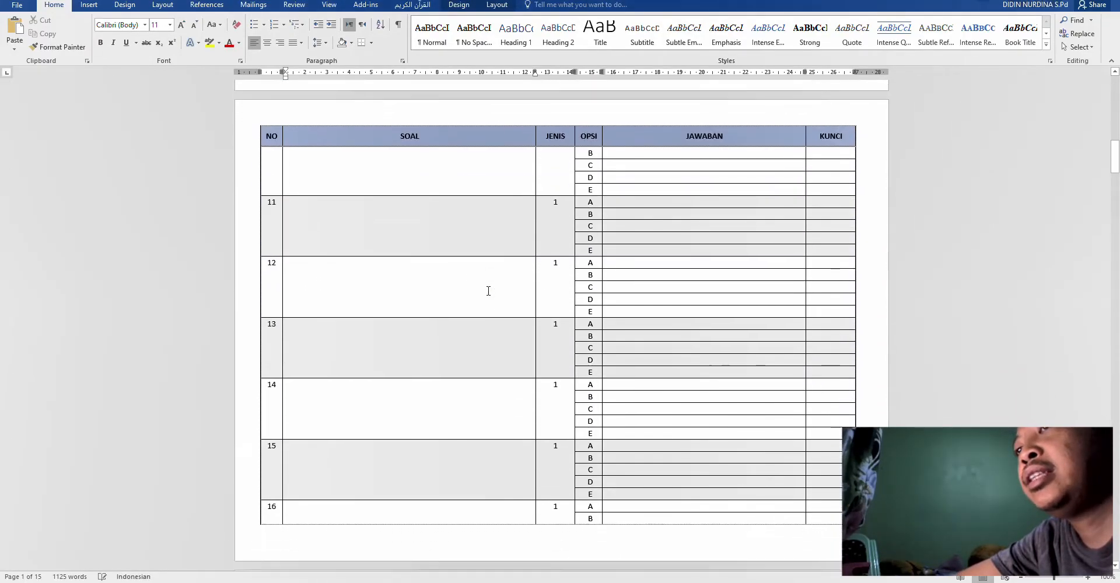
{"action": "scroll", "coordinate": [488, 289], "scroll_direction": "down", "scroll_amount": 20}
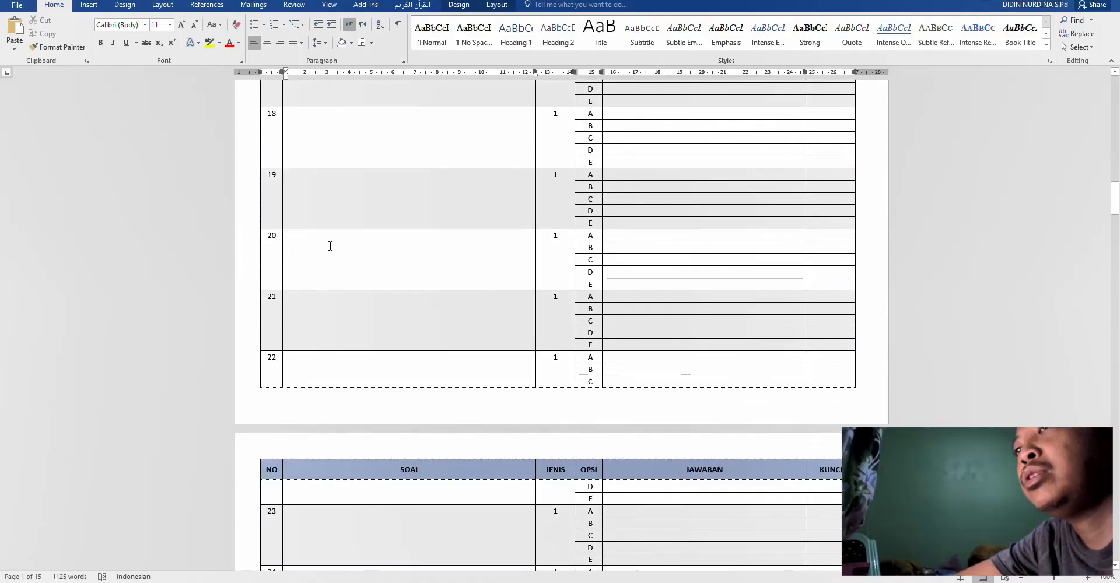
{"action": "scroll", "coordinate": [403, 274], "scroll_direction": "down", "scroll_amount": 20}
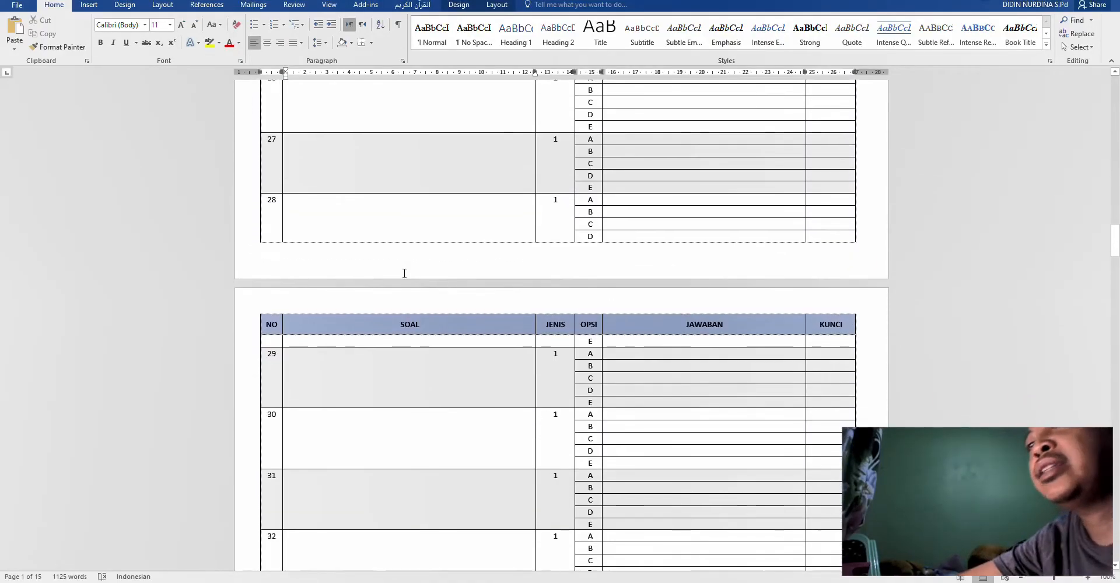
{"action": "scroll", "coordinate": [407, 271], "scroll_direction": "down", "scroll_amount": 18}
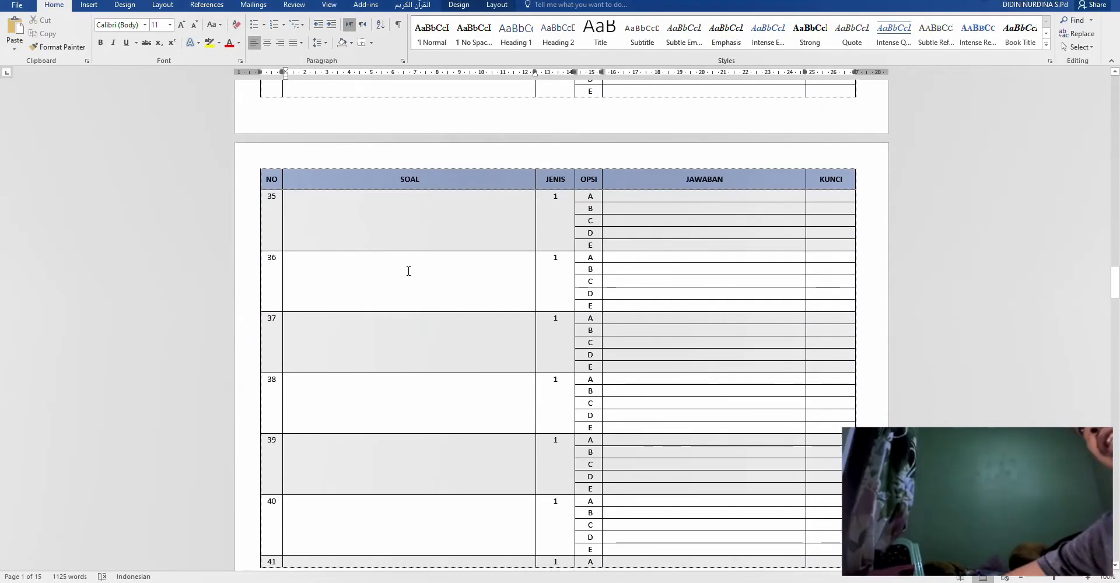
{"action": "scroll", "coordinate": [406, 275], "scroll_direction": "down", "scroll_amount": 10}
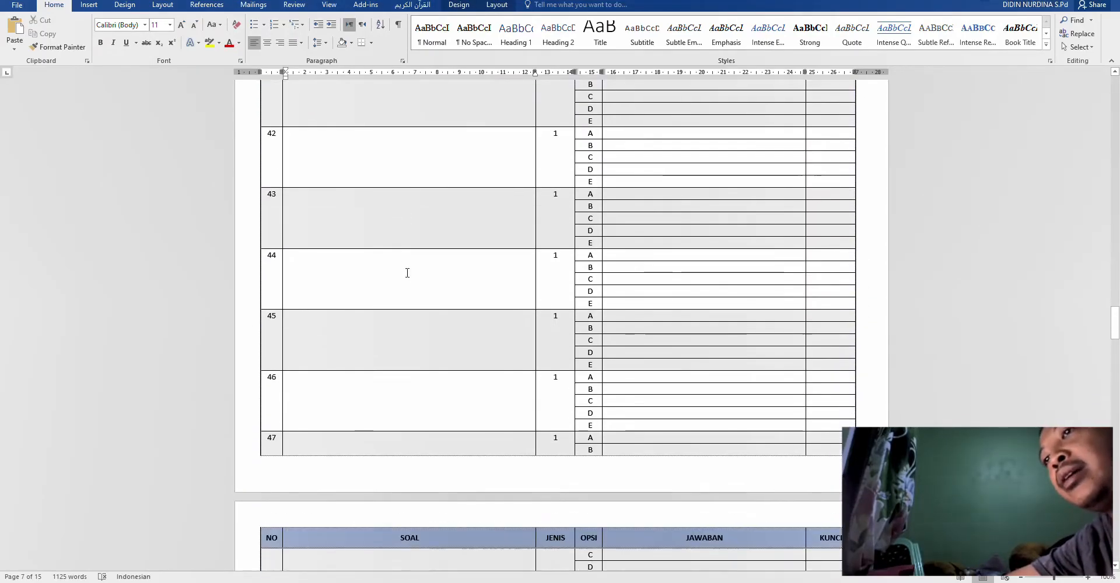
{"action": "scroll", "coordinate": [408, 274], "scroll_direction": "down", "scroll_amount": 18}
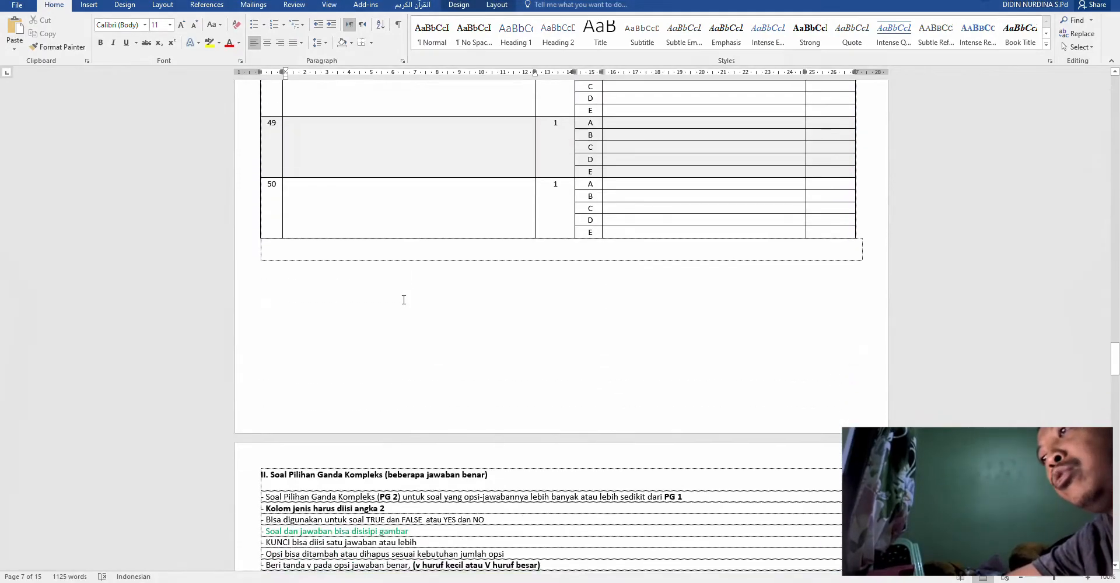
{"action": "scroll", "coordinate": [404, 300], "scroll_direction": "up", "scroll_amount": 5}
{"action": "left_click", "coordinate": [385, 257]}
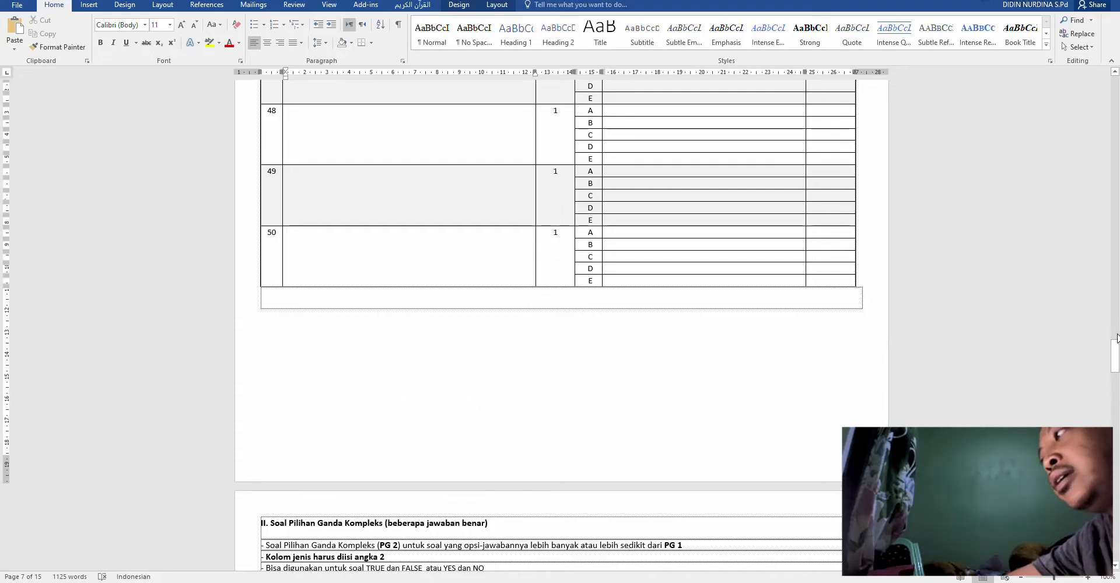
{"action": "left_click_drag", "start_coordinate": [1114, 357], "coordinate": [1108, 378]}
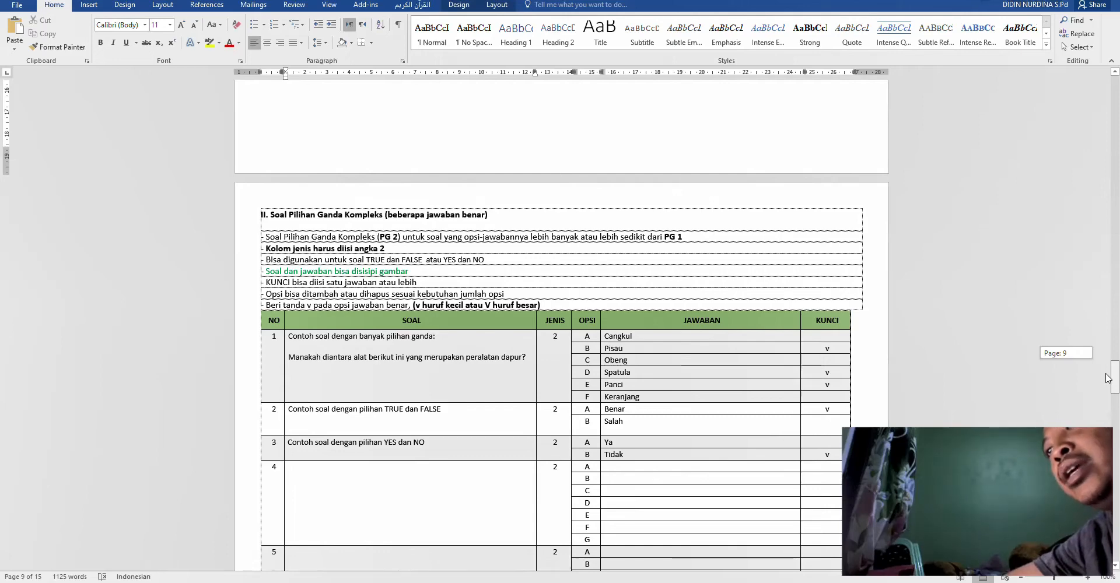
{"action": "left_click_drag", "start_coordinate": [1108, 377], "coordinate": [1114, 145]}
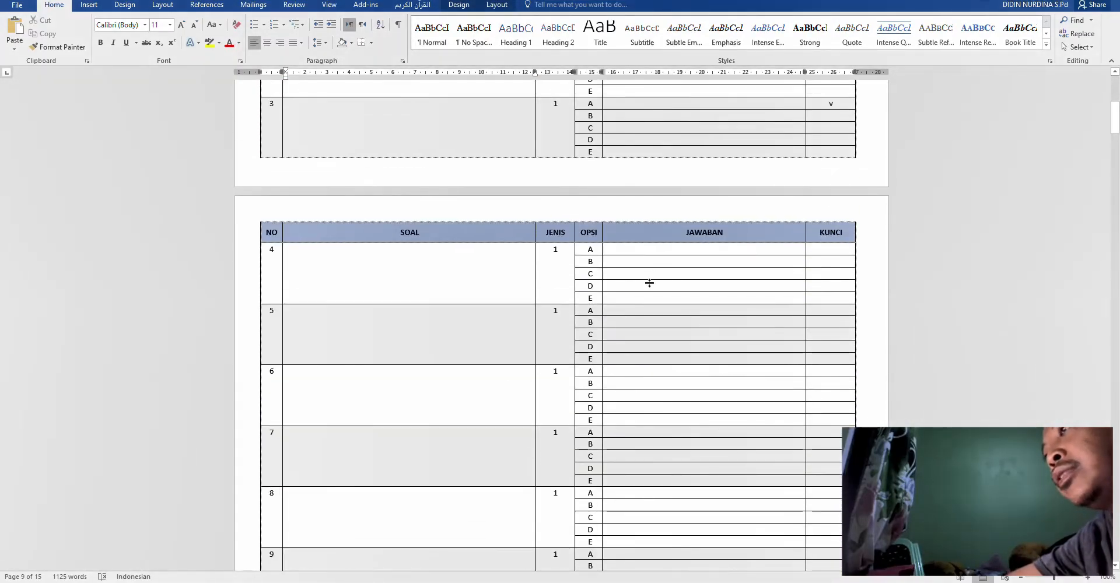
- Highlight sample question 1's text, its five answers and JENIS value, then scroll to rows 12–17
{"action": "scroll", "coordinate": [655, 282], "scroll_direction": "up", "scroll_amount": 10}
{"action": "scroll", "coordinate": [654, 283], "scroll_direction": "up", "scroll_amount": 2}
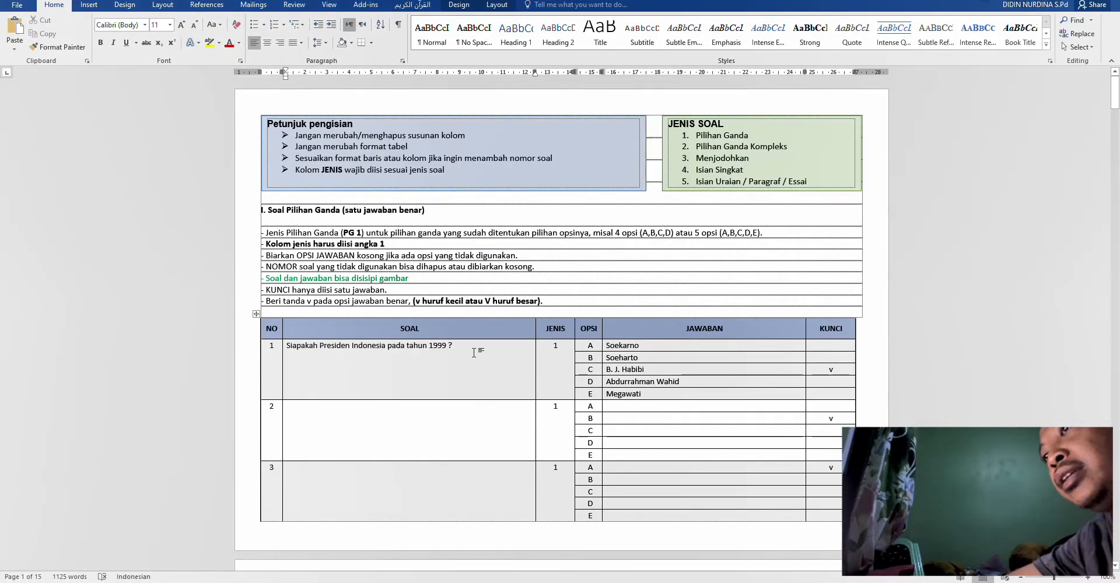
{"action": "left_click_drag", "start_coordinate": [441, 354], "coordinate": [285, 346]}
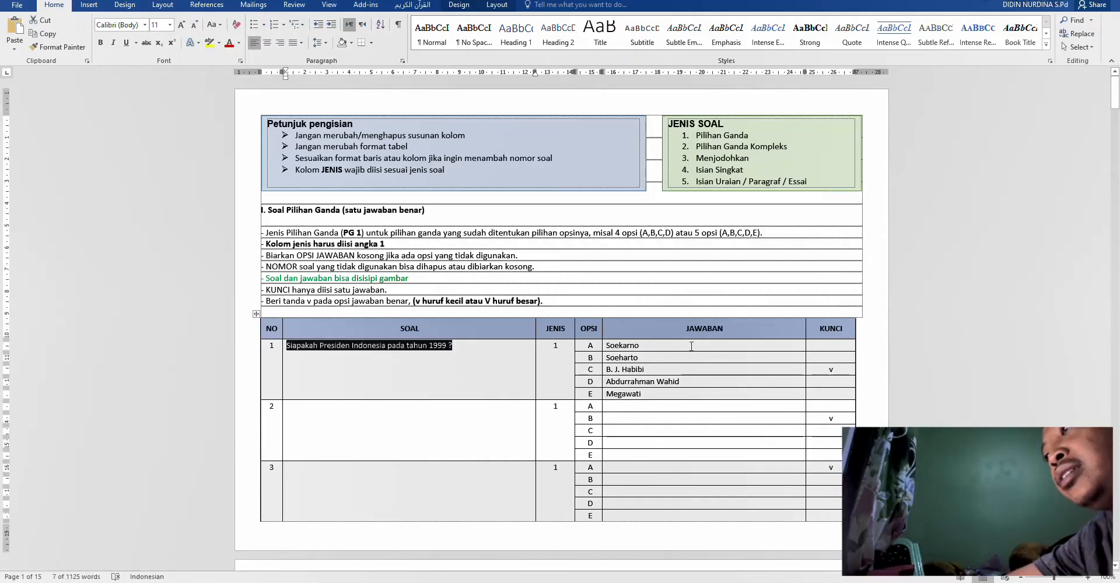
{"action": "left_click_drag", "start_coordinate": [691, 347], "coordinate": [691, 394]}
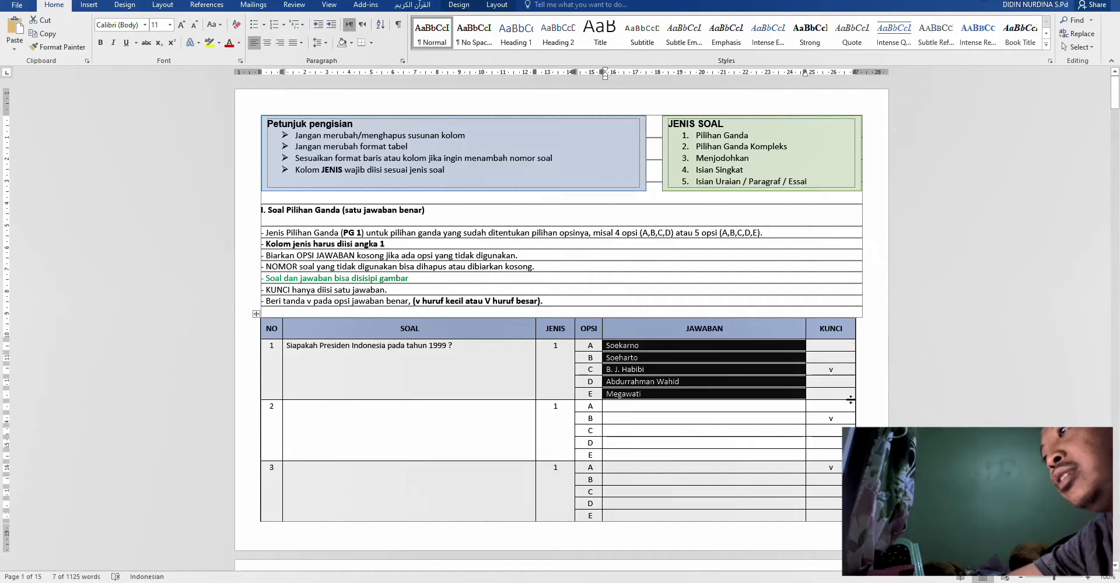
{"action": "left_click", "coordinate": [560, 361]}
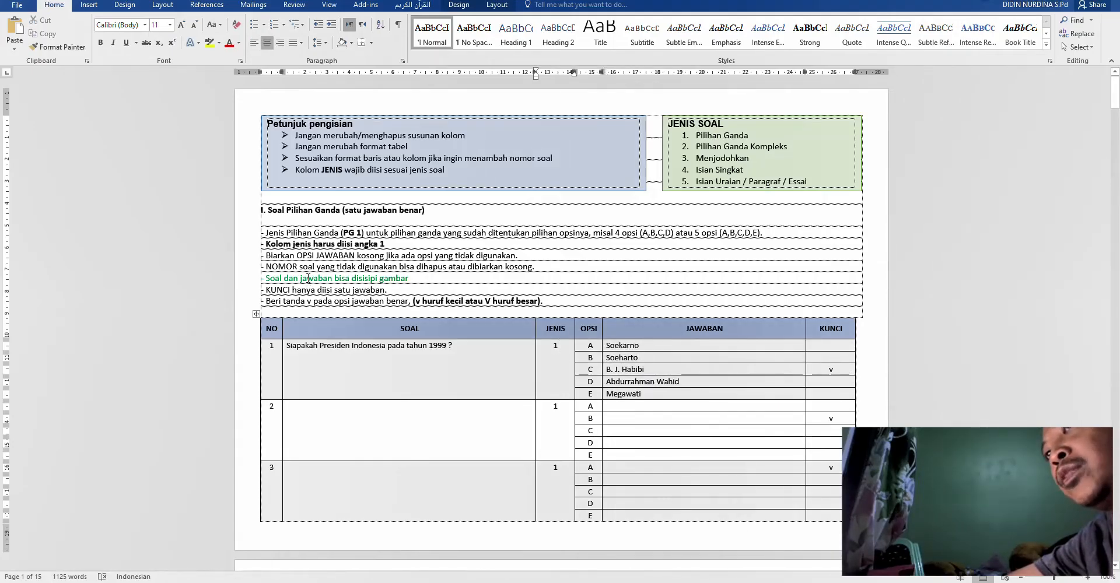
{"action": "left_click", "coordinate": [352, 239]}
{"action": "scroll", "coordinate": [452, 254], "scroll_direction": "down", "scroll_amount": 5}
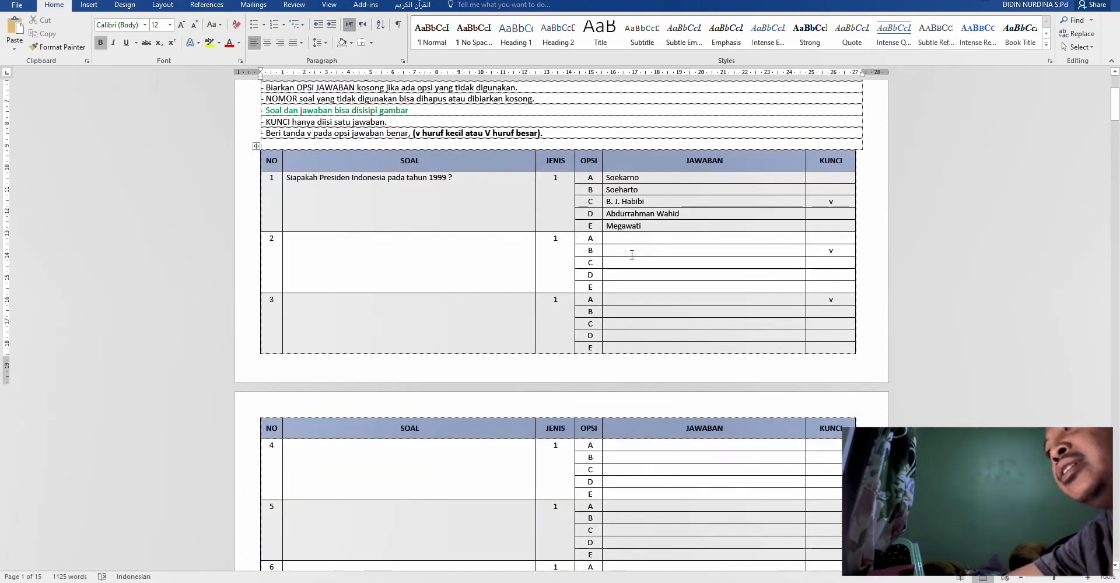
{"action": "scroll", "coordinate": [457, 375], "scroll_direction": "down", "scroll_amount": 3}
{"action": "left_click", "coordinate": [431, 369]}
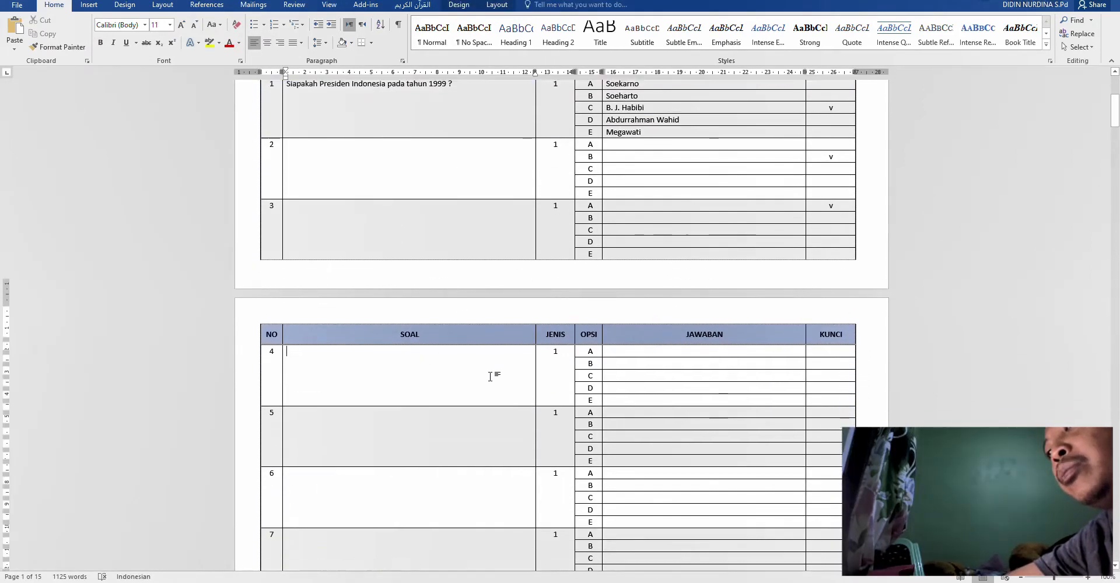
{"action": "scroll", "coordinate": [490, 377], "scroll_direction": "down", "scroll_amount": 20}
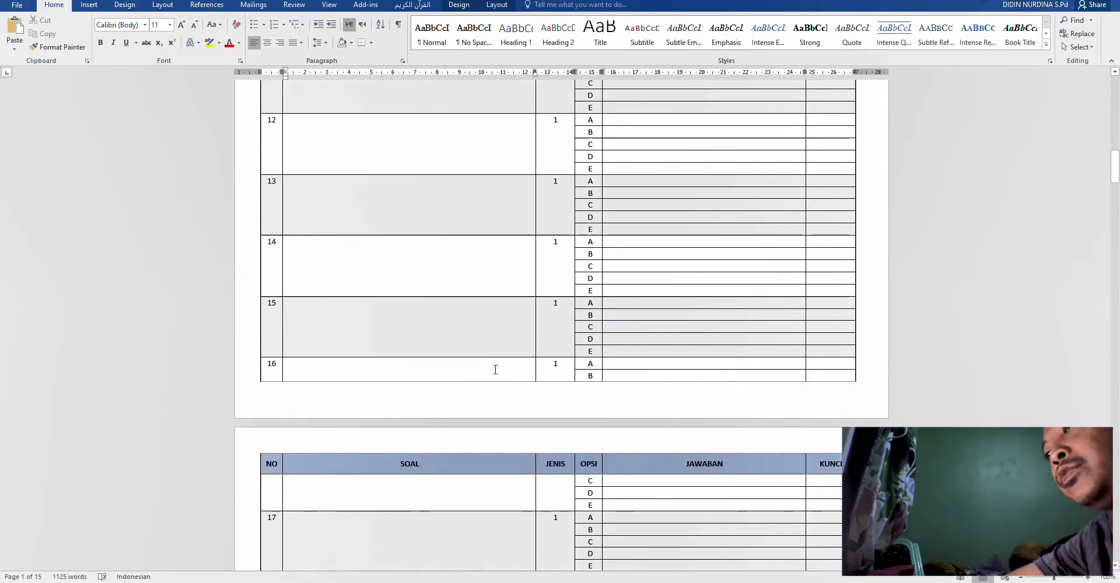
{"action": "scroll", "coordinate": [495, 370], "scroll_direction": "down", "scroll_amount": 10}
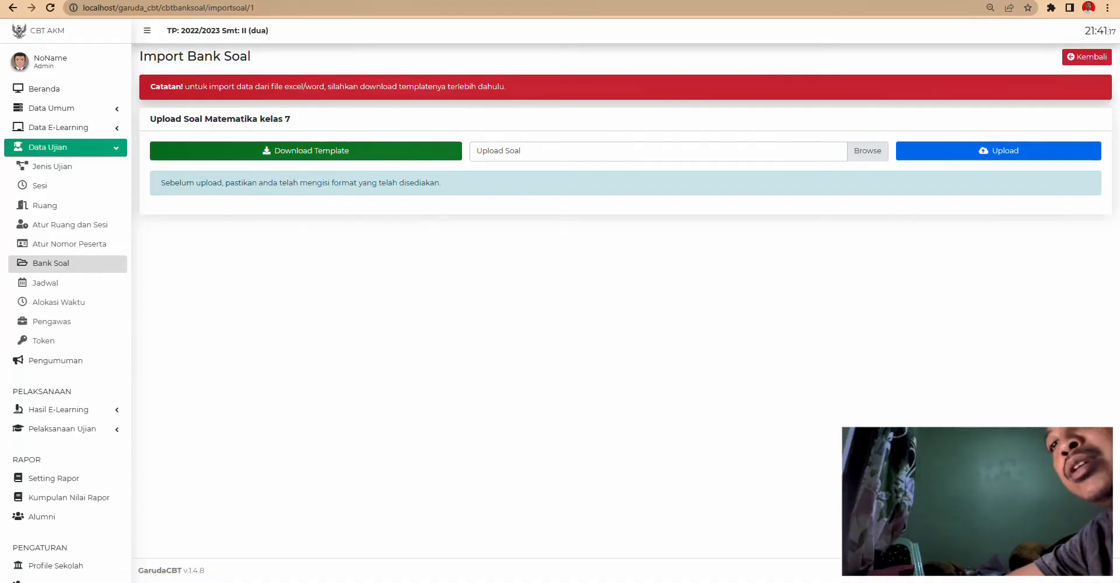
- Open 'Template Soal Al Quran-Hadis coba' from the Downloads folder
{"action": "mouse_move", "coordinate": [122, 509]}
{"action": "mouse_move", "coordinate": [135, 528]}
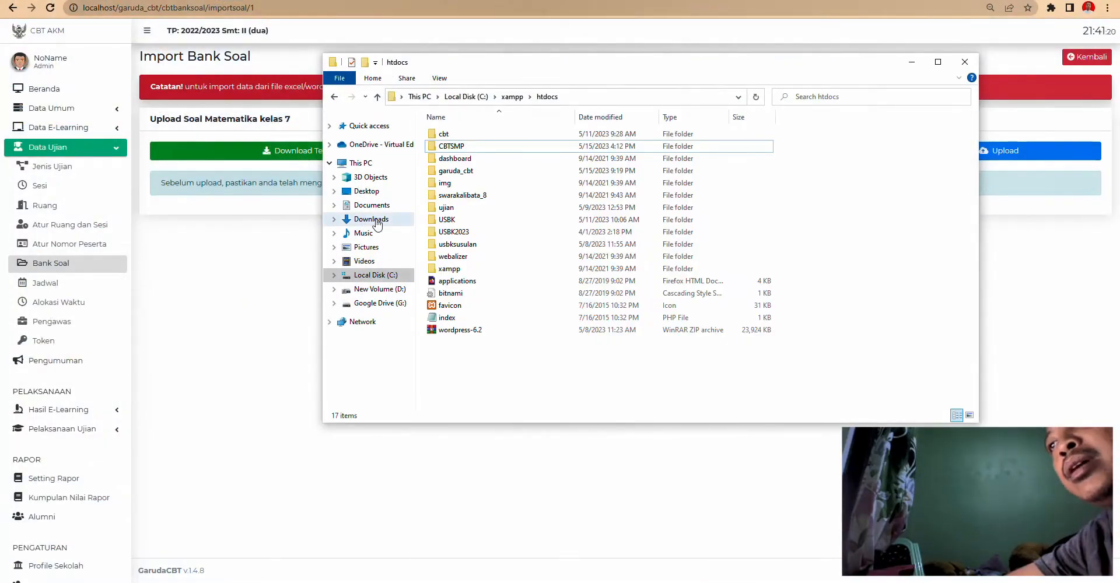
{"action": "left_click", "coordinate": [367, 219]}
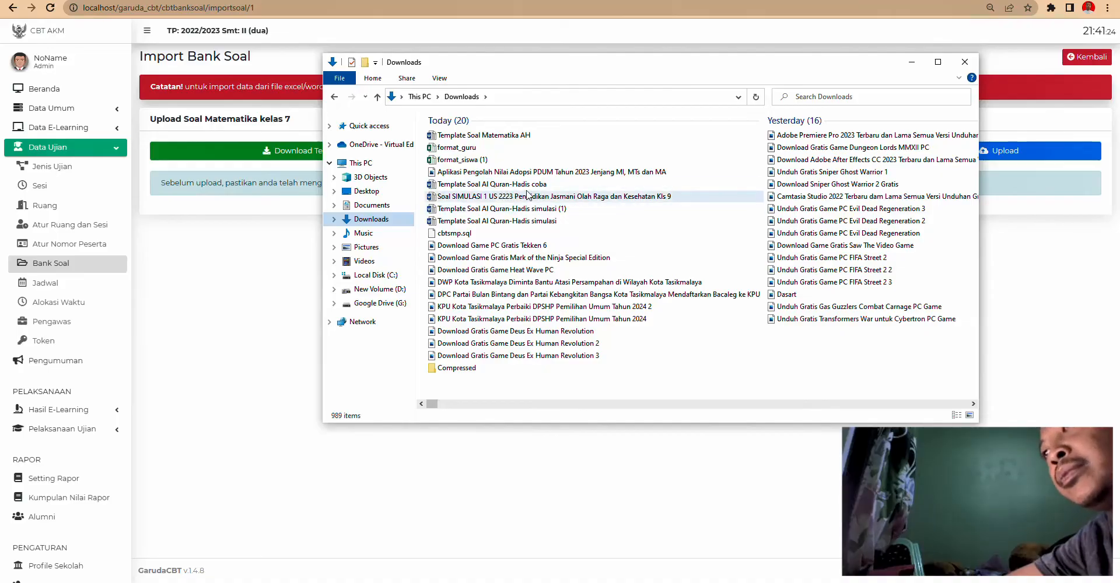
{"action": "double_click", "coordinate": [530, 185]}
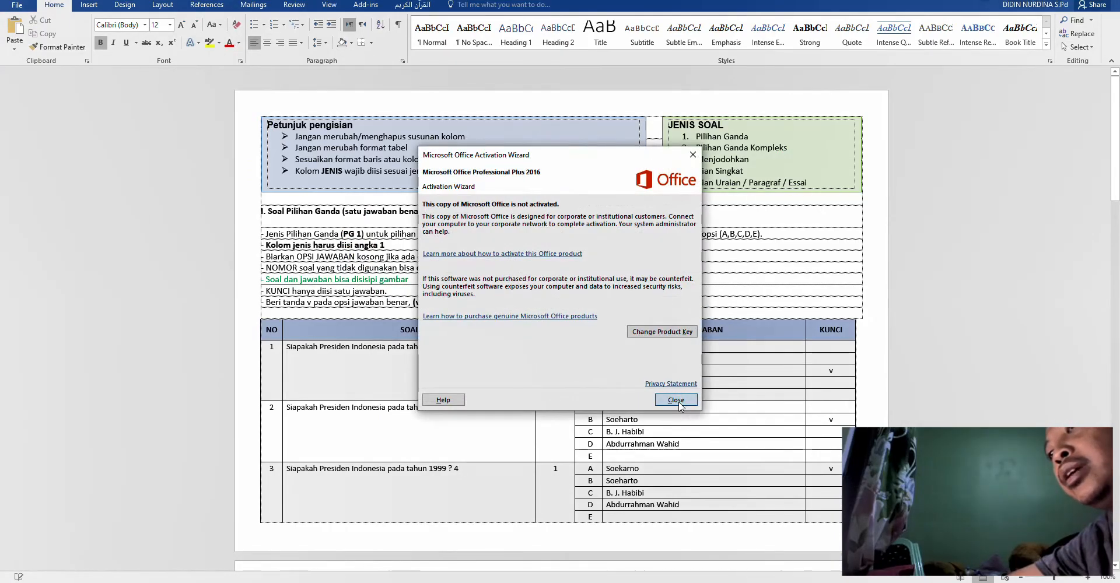
- Dismiss the activation notice and complete question 1's first complex option as 'Cangkul'
{"action": "left_click", "coordinate": [678, 402]}
{"action": "scroll", "coordinate": [454, 391], "scroll_direction": "down", "scroll_amount": 12}
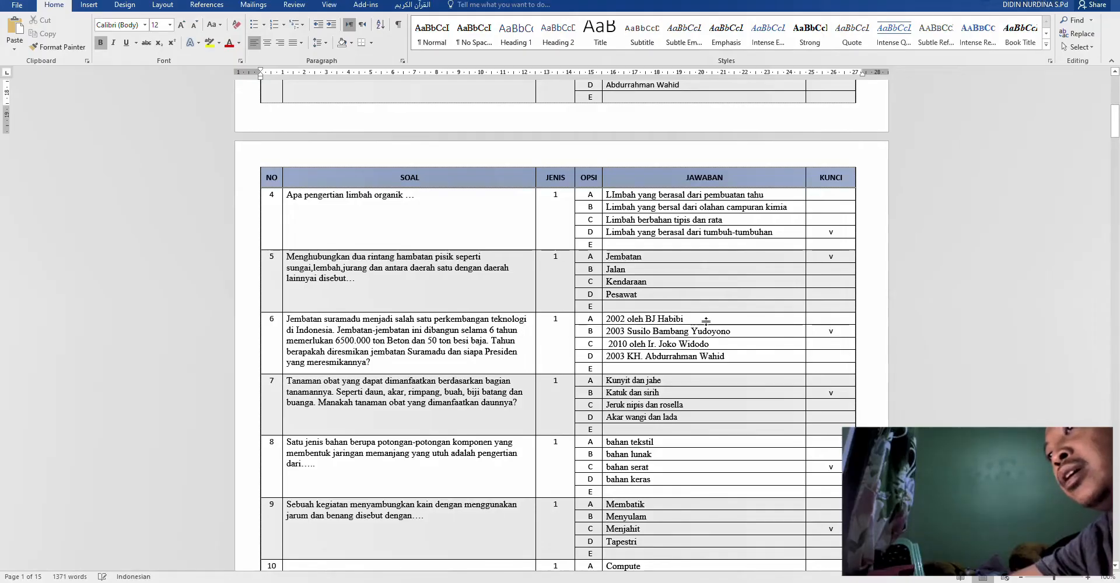
{"action": "scroll", "coordinate": [455, 333], "scroll_direction": "down", "scroll_amount": 20}
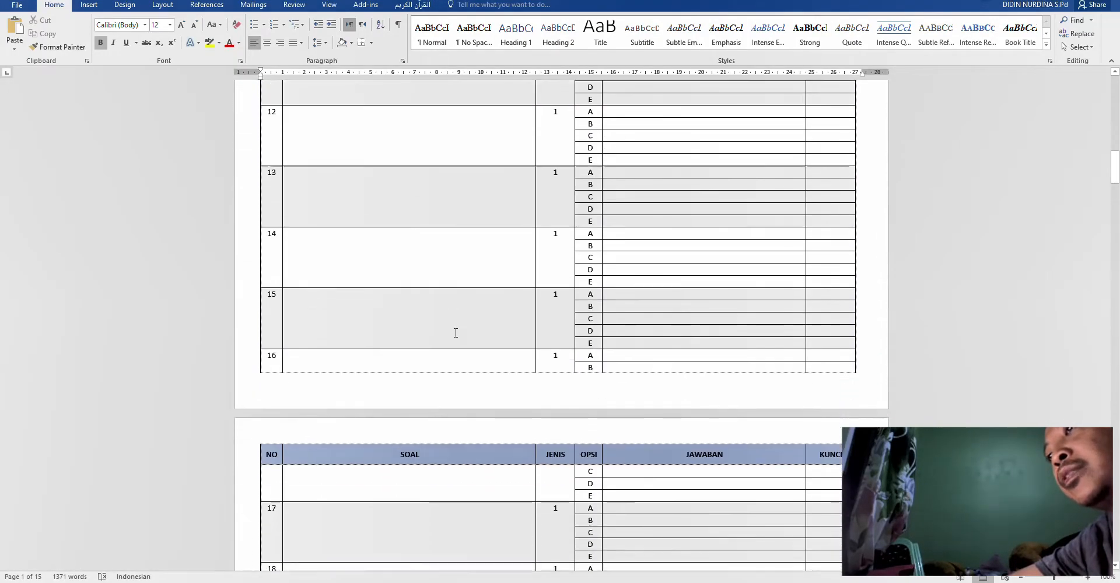
{"action": "scroll", "coordinate": [455, 333], "scroll_direction": "down", "scroll_amount": 20}
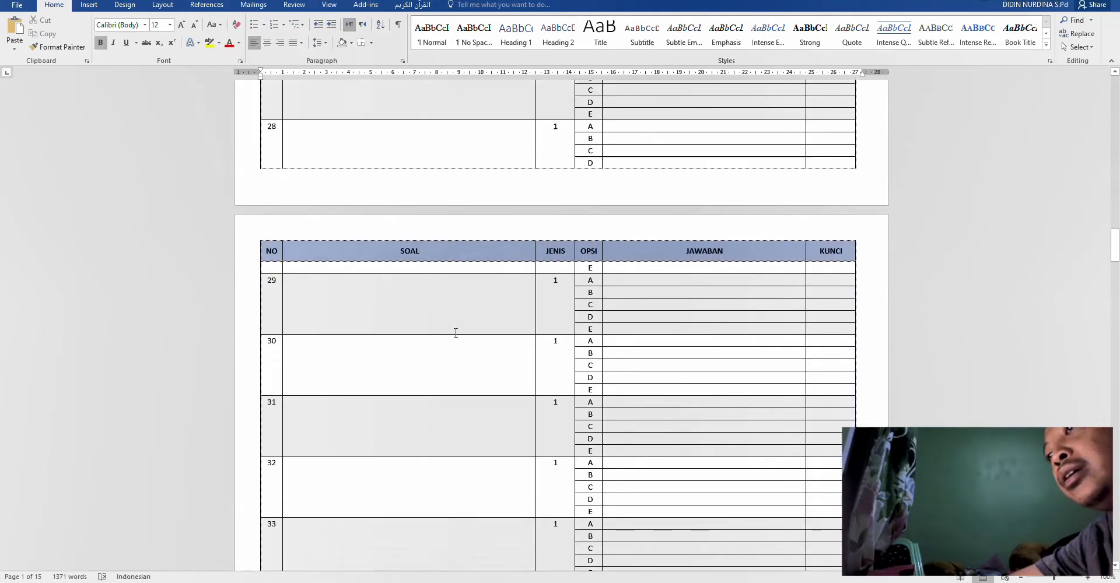
{"action": "scroll", "coordinate": [456, 333], "scroll_direction": "down", "scroll_amount": 20}
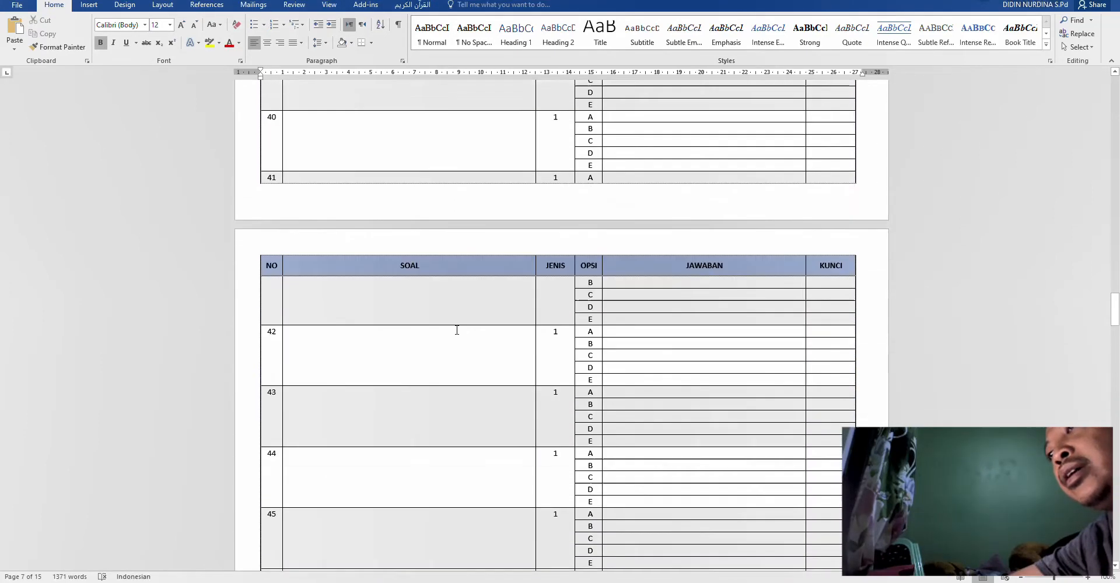
{"action": "scroll", "coordinate": [456, 330], "scroll_direction": "down", "scroll_amount": 20}
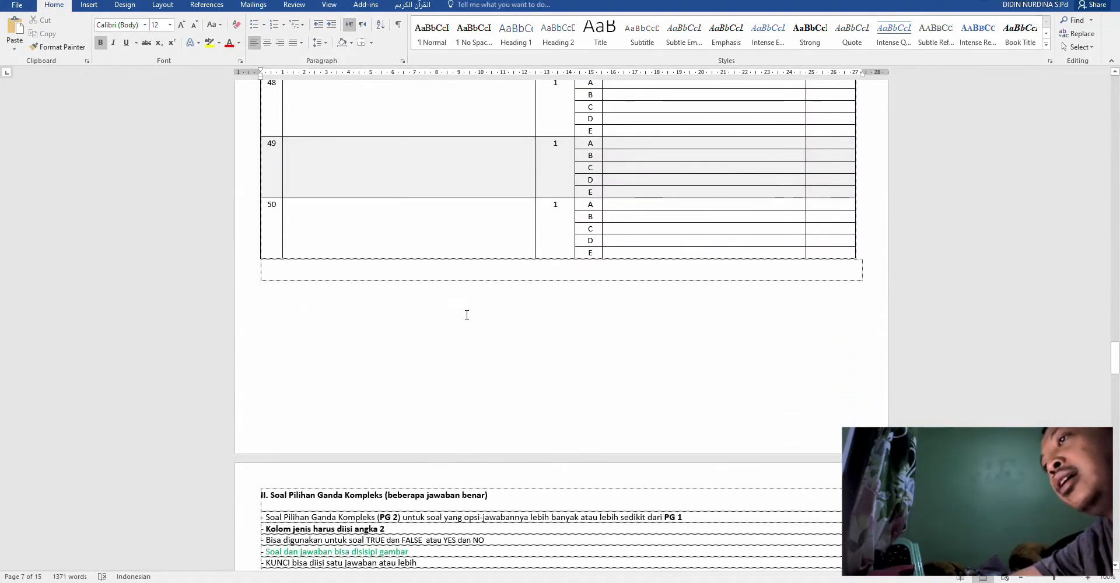
{"action": "scroll", "coordinate": [467, 315], "scroll_direction": "down", "scroll_amount": 3}
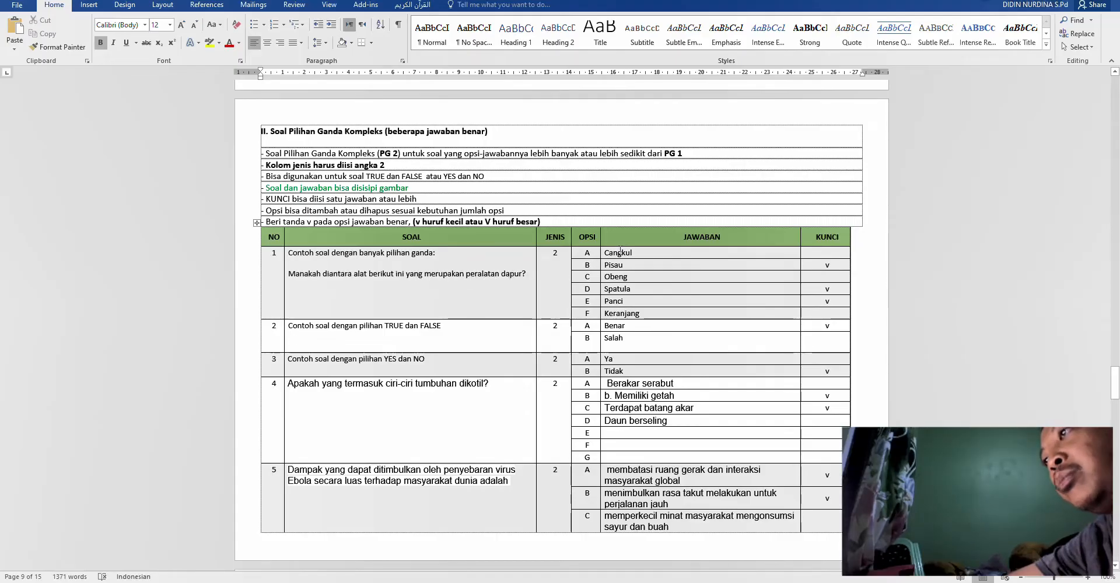
{"action": "type", "text": "l"}
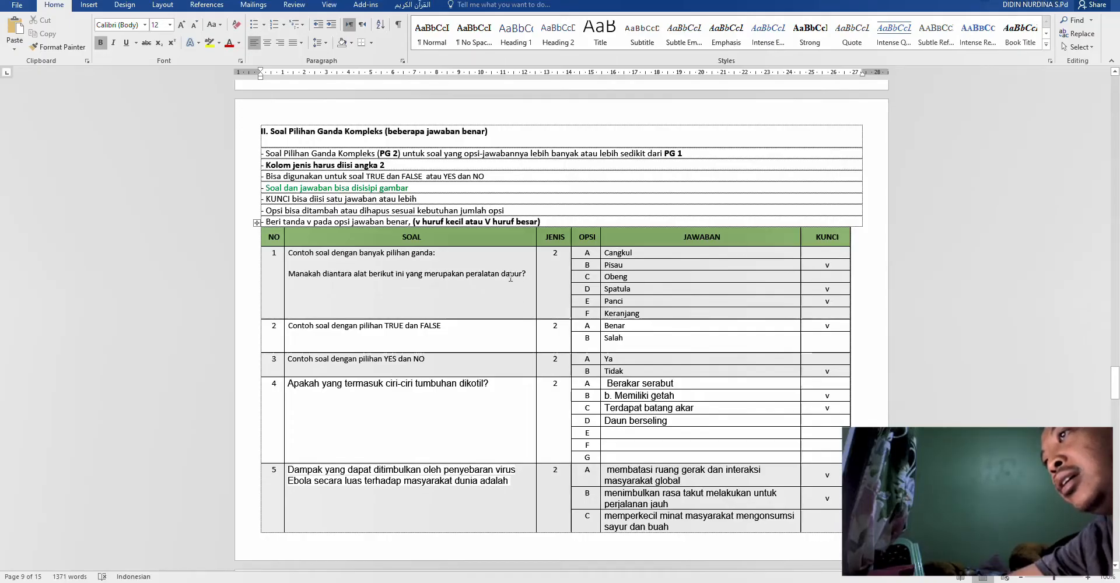
- Review the answer cells and Benar/Tidak answer keys through to the Peralatan Dapur cell
{"action": "left_click", "coordinate": [721, 274]}
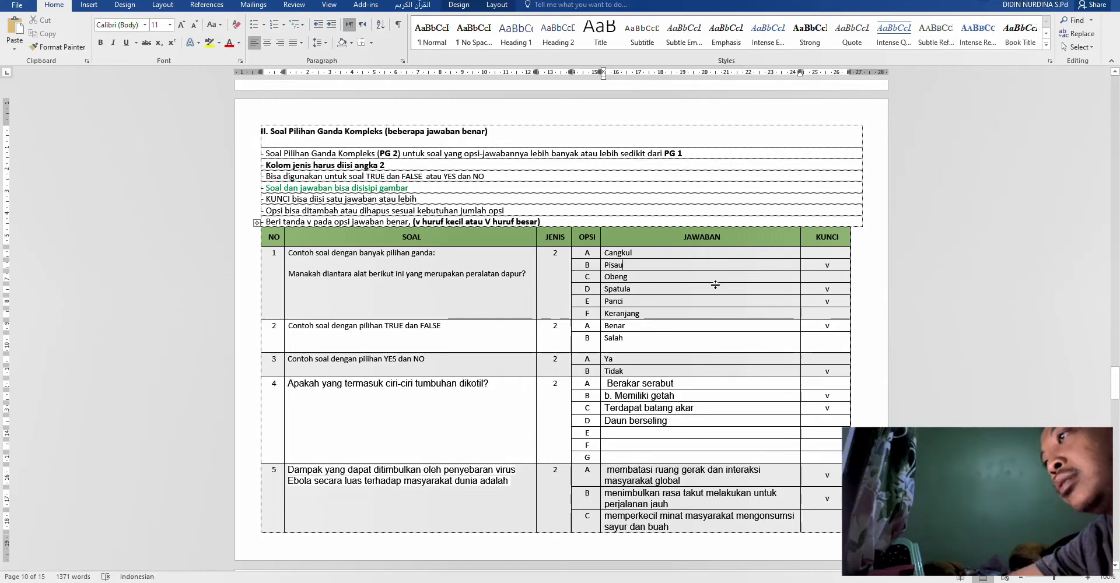
{"action": "left_click", "coordinate": [714, 290]}
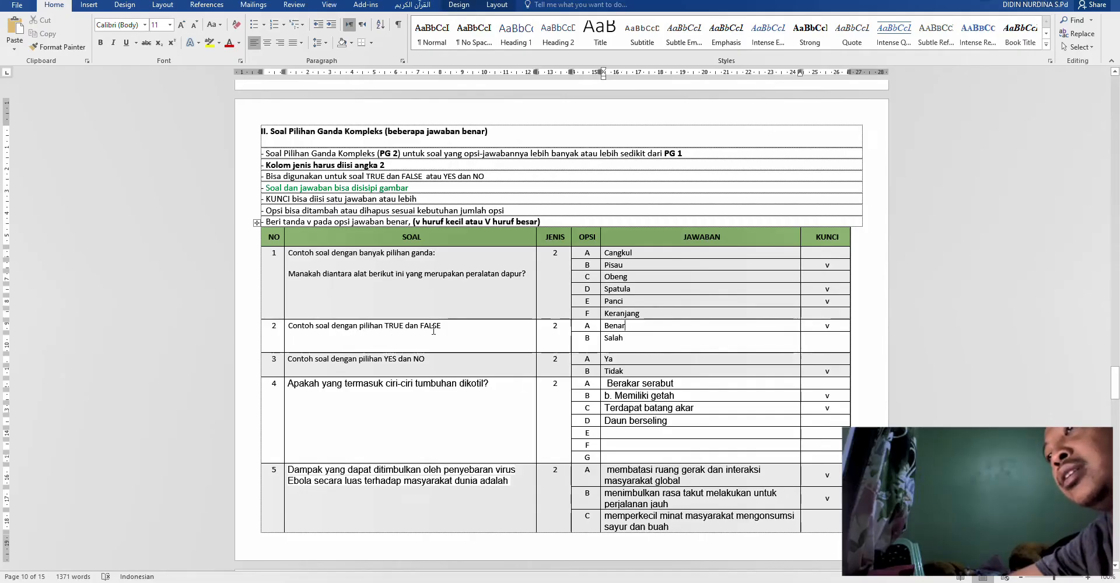
{"action": "left_click", "coordinate": [837, 328]}
{"action": "scroll", "coordinate": [836, 328], "scroll_direction": "down", "scroll_amount": 2}
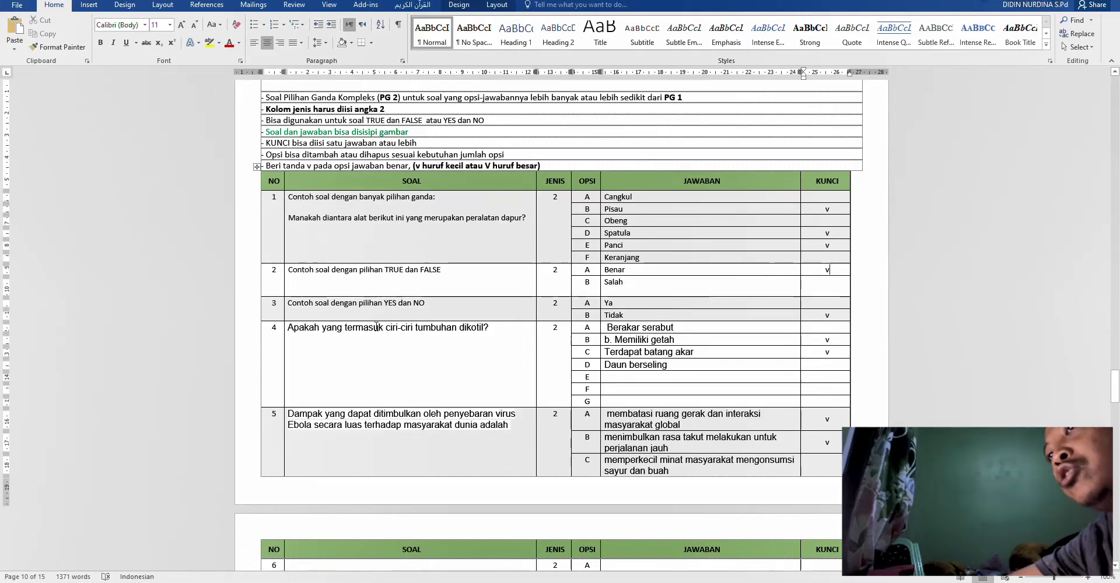
{"action": "left_click", "coordinate": [620, 305]}
{"action": "left_click", "coordinate": [837, 315]}
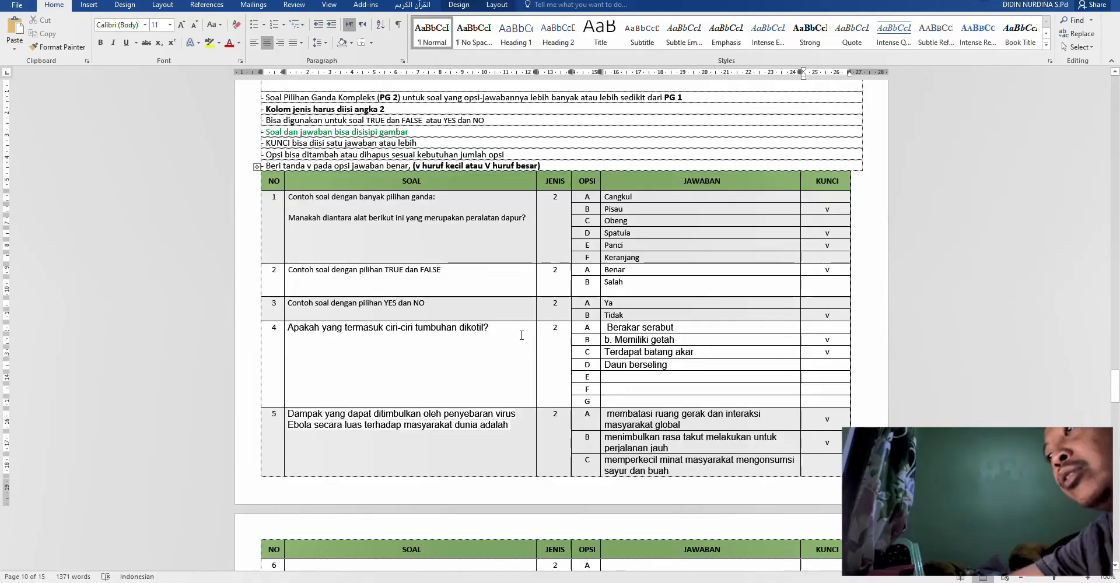
{"action": "left_click_drag", "start_coordinate": [650, 328], "coordinate": [652, 352]}
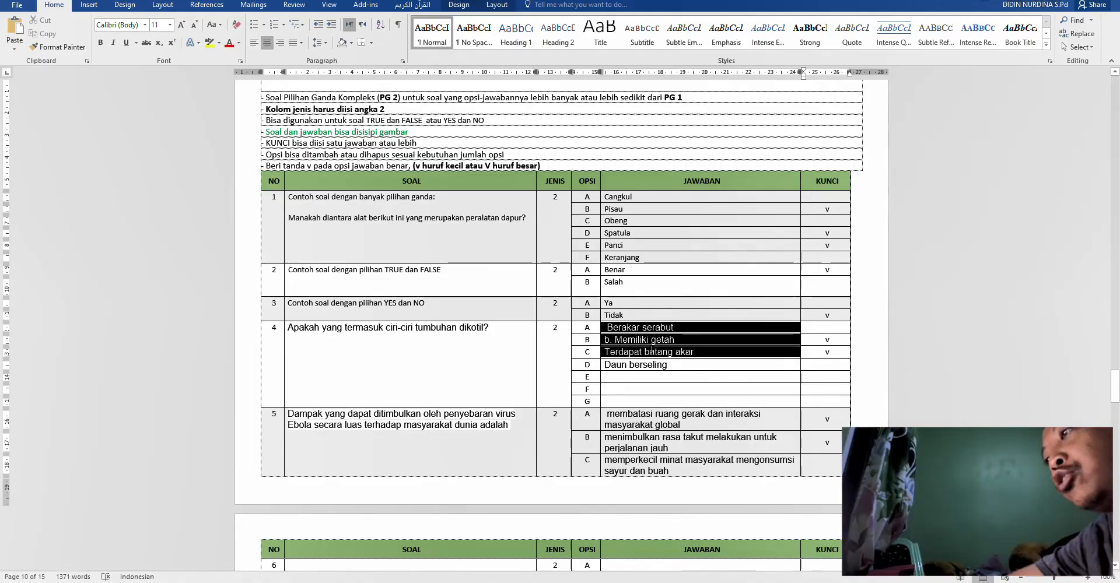
{"action": "scroll", "coordinate": [652, 352], "scroll_direction": "down", "scroll_amount": 3}
{"action": "left_click", "coordinate": [487, 344]}
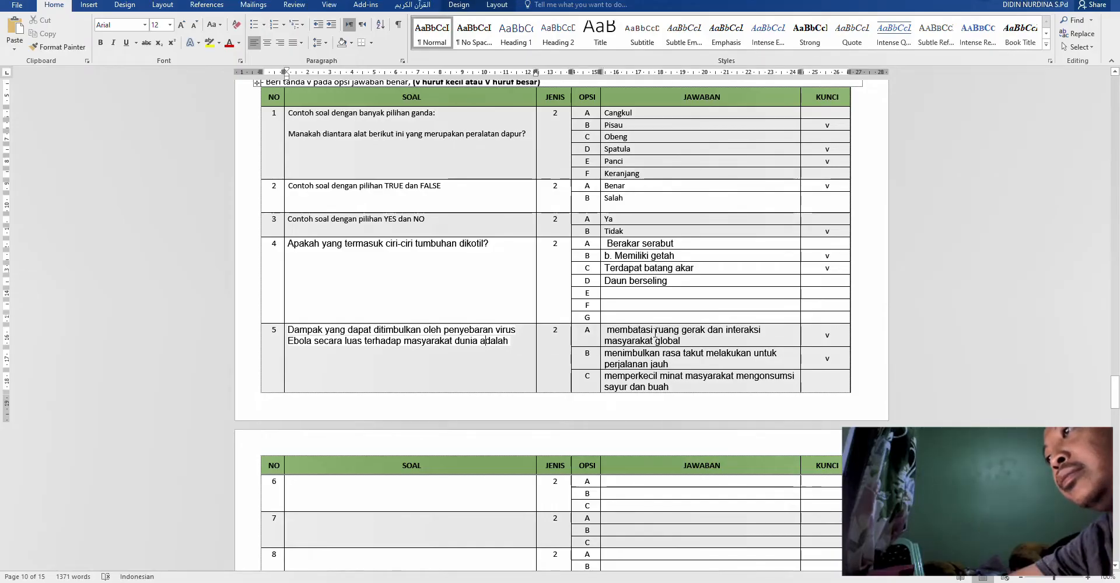
{"action": "left_click_drag", "start_coordinate": [655, 332], "coordinate": [656, 382]}
{"action": "scroll", "coordinate": [835, 281], "scroll_direction": "down", "scroll_amount": 3}
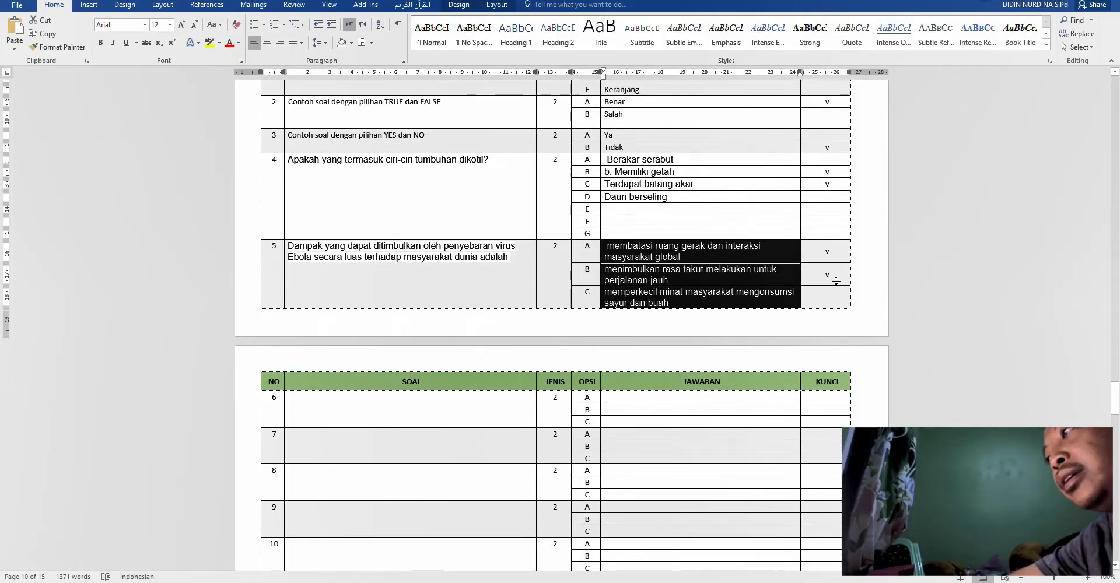
{"action": "scroll", "coordinate": [745, 388], "scroll_direction": "down", "scroll_amount": 20}
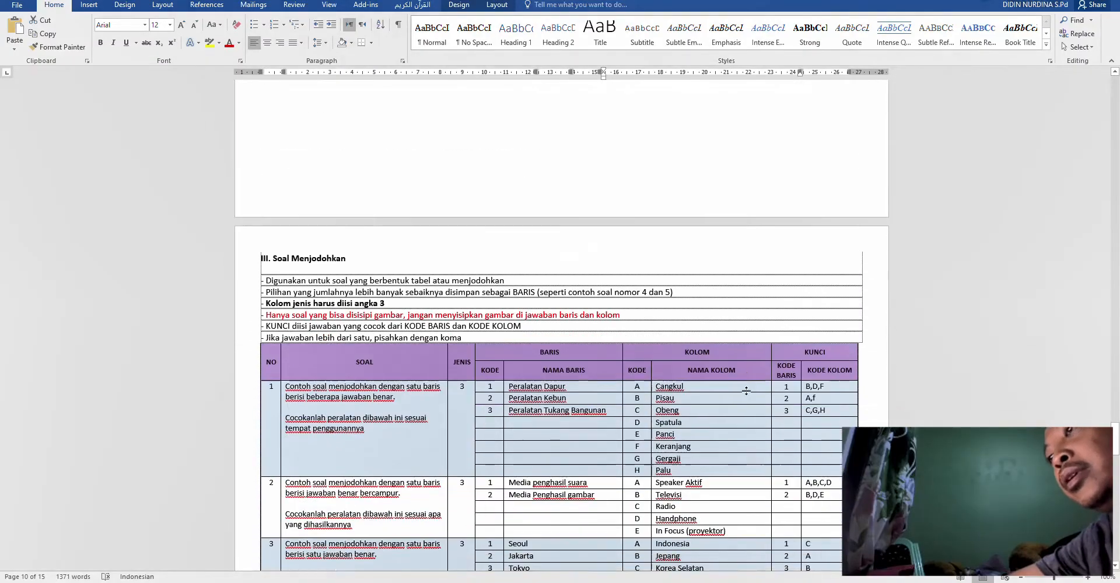
{"action": "scroll", "coordinate": [746, 391], "scroll_direction": "down", "scroll_amount": 1}
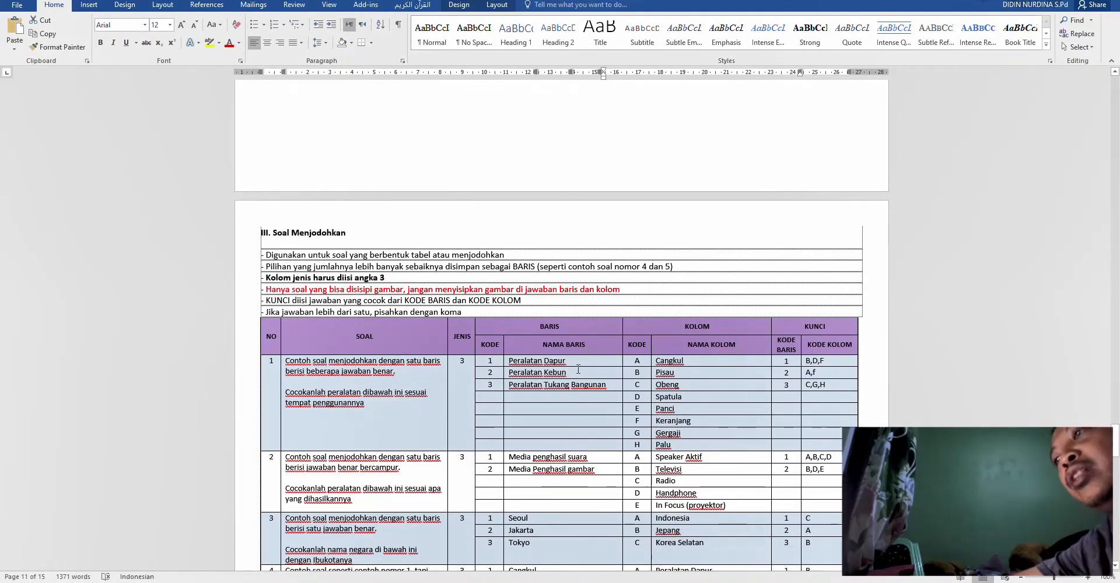
{"action": "scroll", "coordinate": [566, 349], "scroll_direction": "down", "scroll_amount": 3}
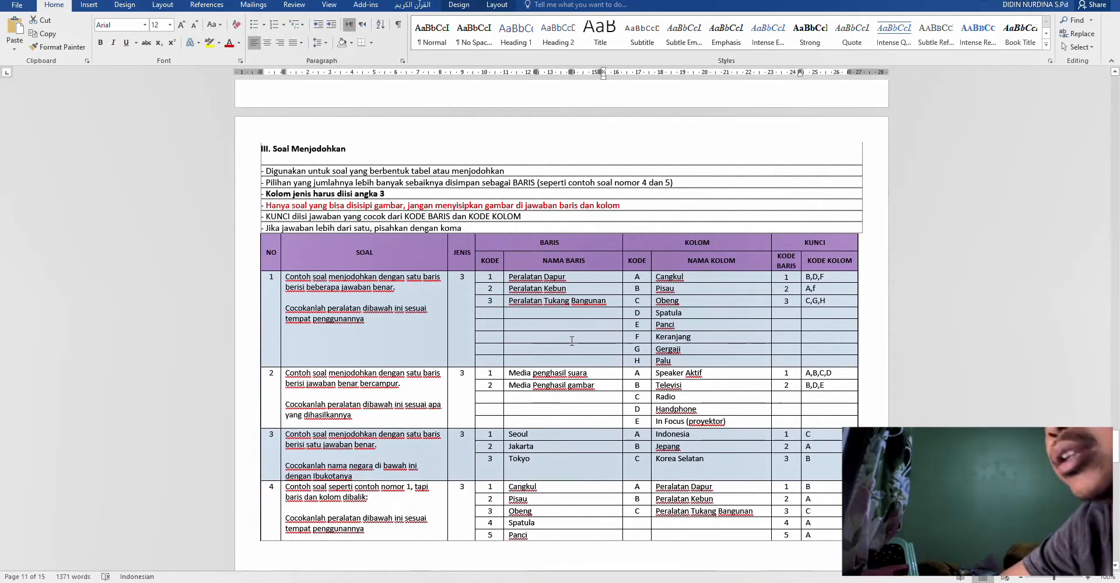
{"action": "left_click", "coordinate": [521, 275]}
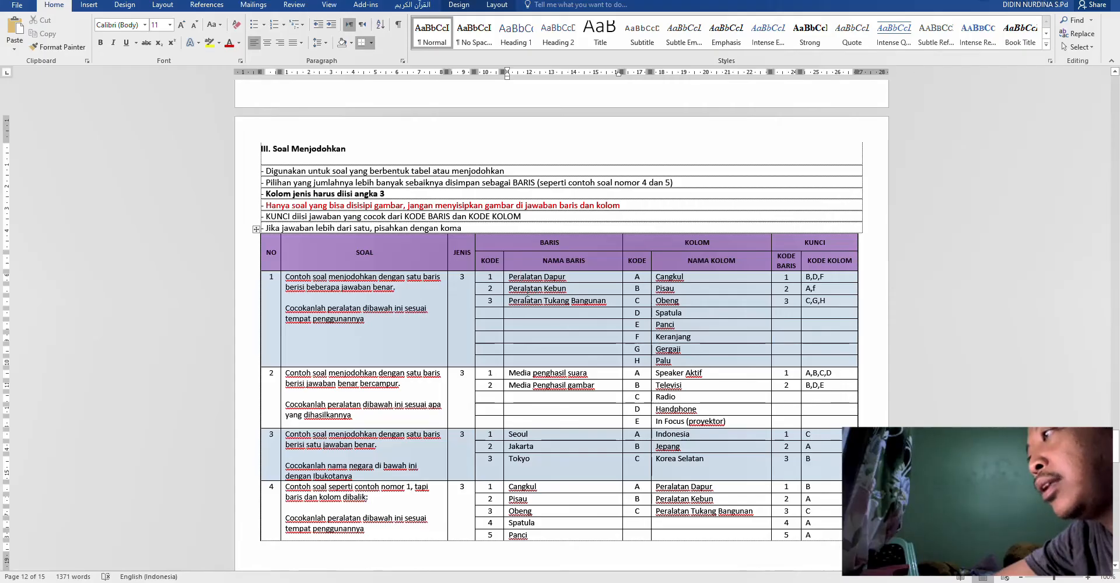
- Scroll through the remaining sections and return to the first question's SOAL cell
{"action": "scroll", "coordinate": [701, 355], "scroll_direction": "down", "scroll_amount": 5}
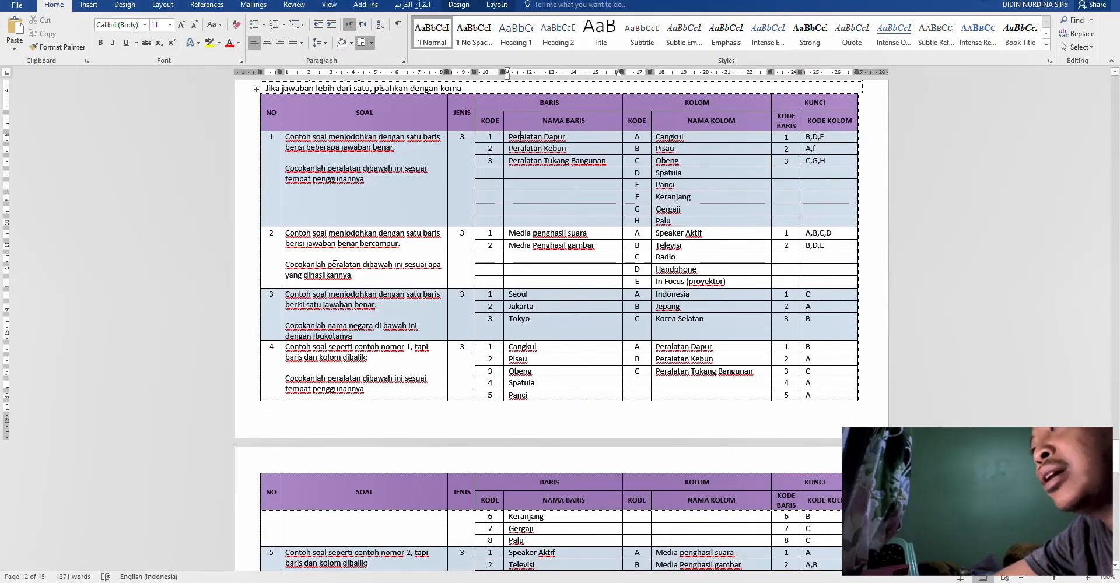
{"action": "scroll", "coordinate": [335, 263], "scroll_direction": "down", "scroll_amount": 13}
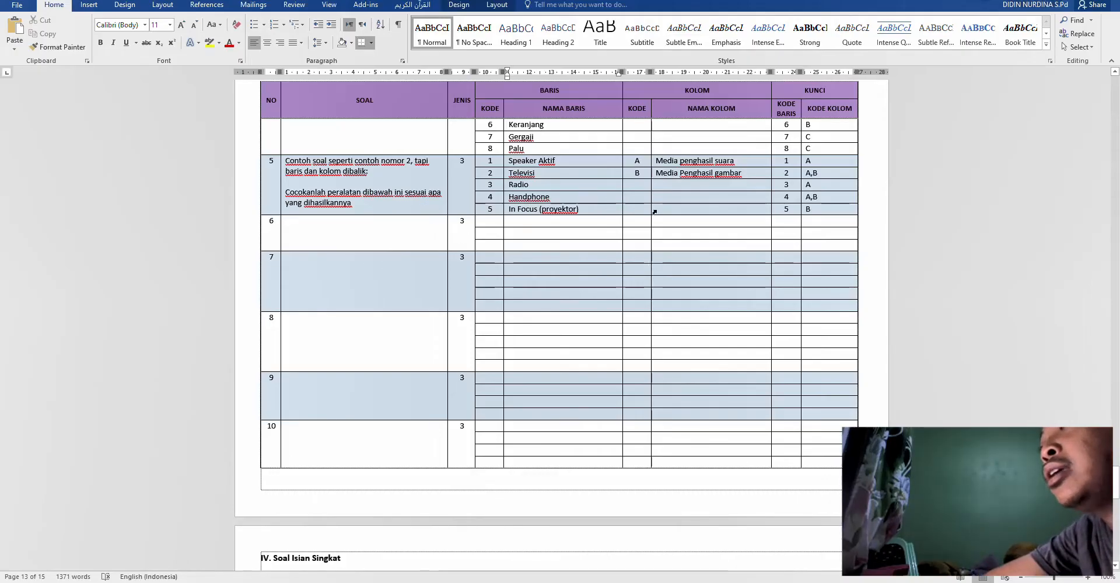
{"action": "scroll", "coordinate": [583, 274], "scroll_direction": "down", "scroll_amount": 10}
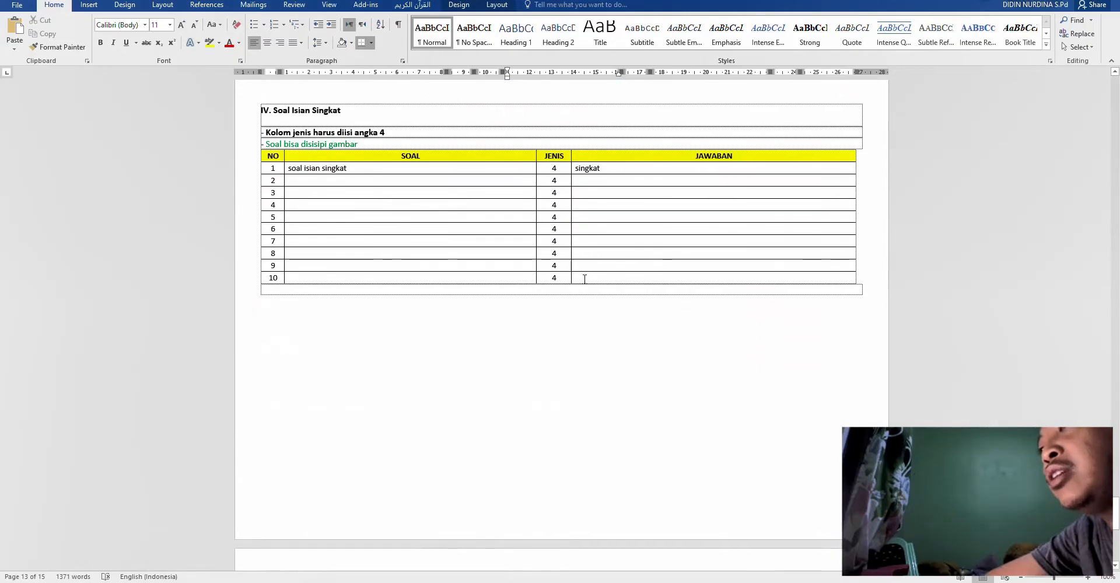
{"action": "scroll", "coordinate": [662, 192], "scroll_direction": "up", "scroll_amount": 6}
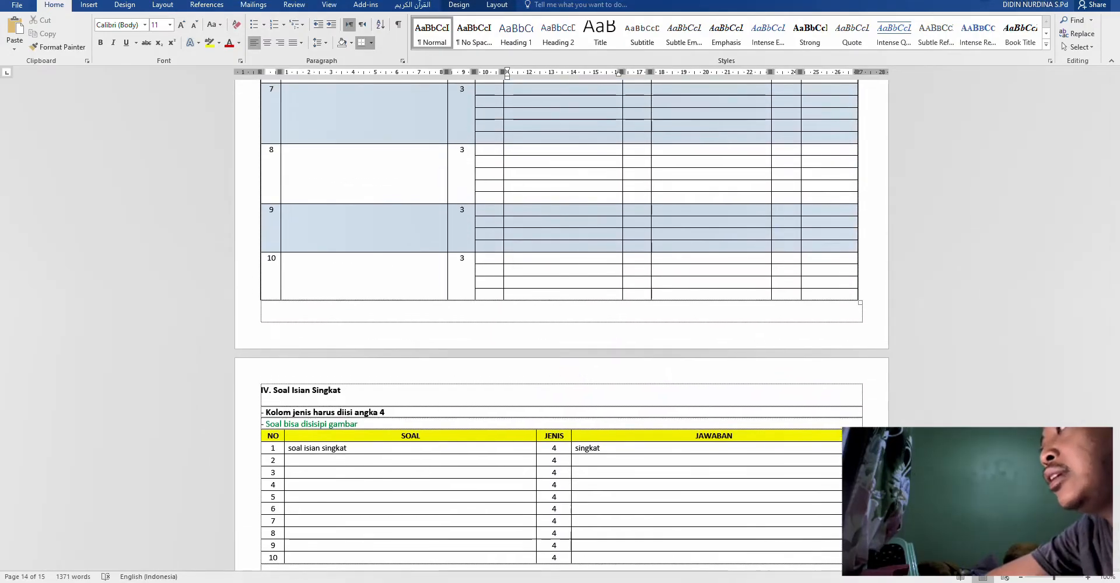
{"action": "left_click_drag", "start_coordinate": [1115, 233], "coordinate": [1071, 77]}
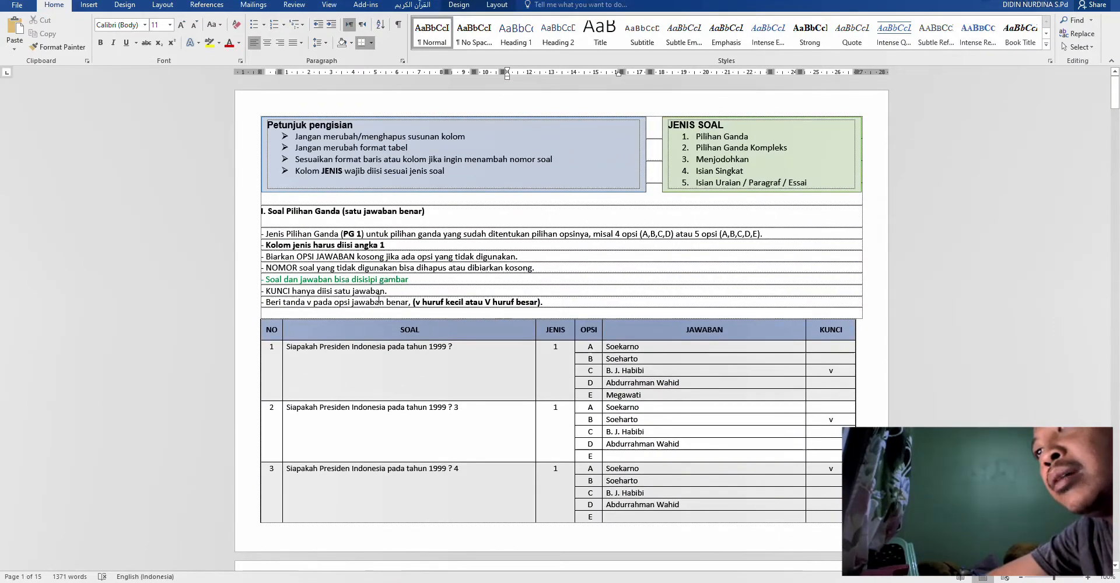
{"action": "left_click", "coordinate": [461, 361]}
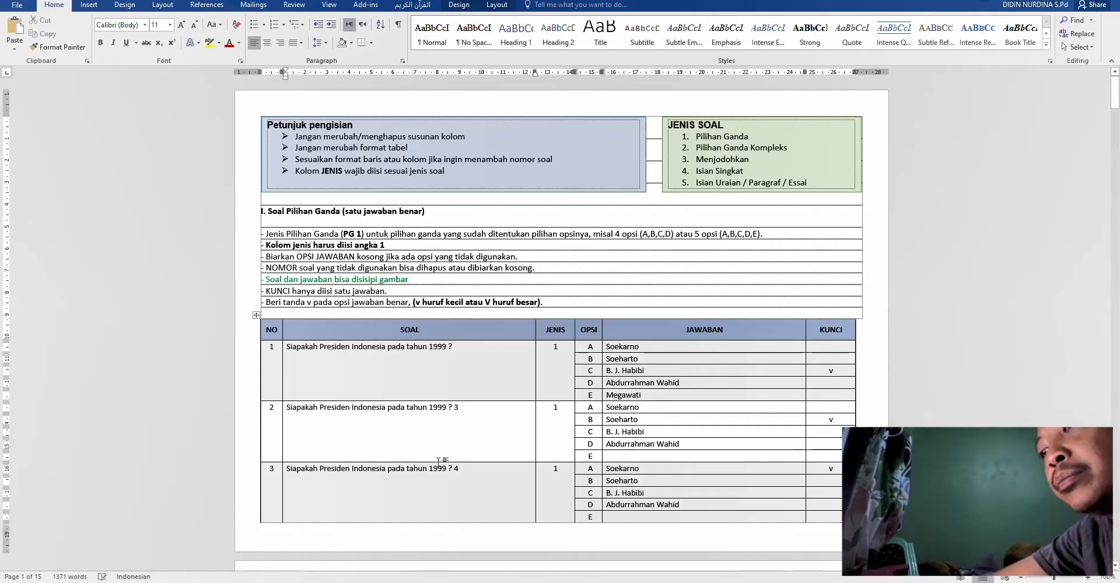
- Search Google Images for 'PRESIDEN RI PERTAMA'
{"action": "left_click", "coordinate": [390, 578]}
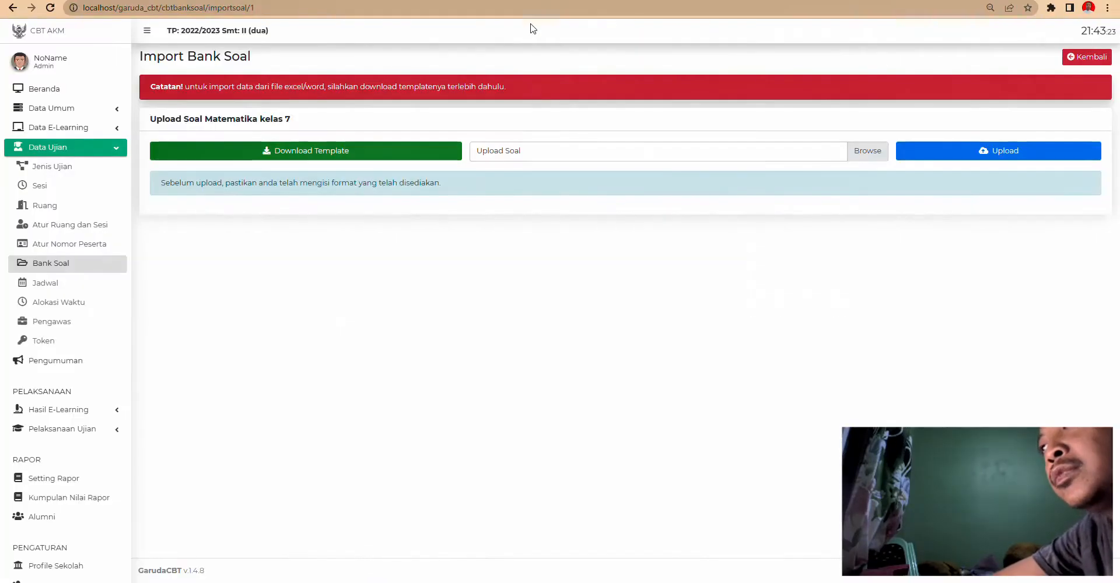
{"action": "key", "text": "alt+Tab"}
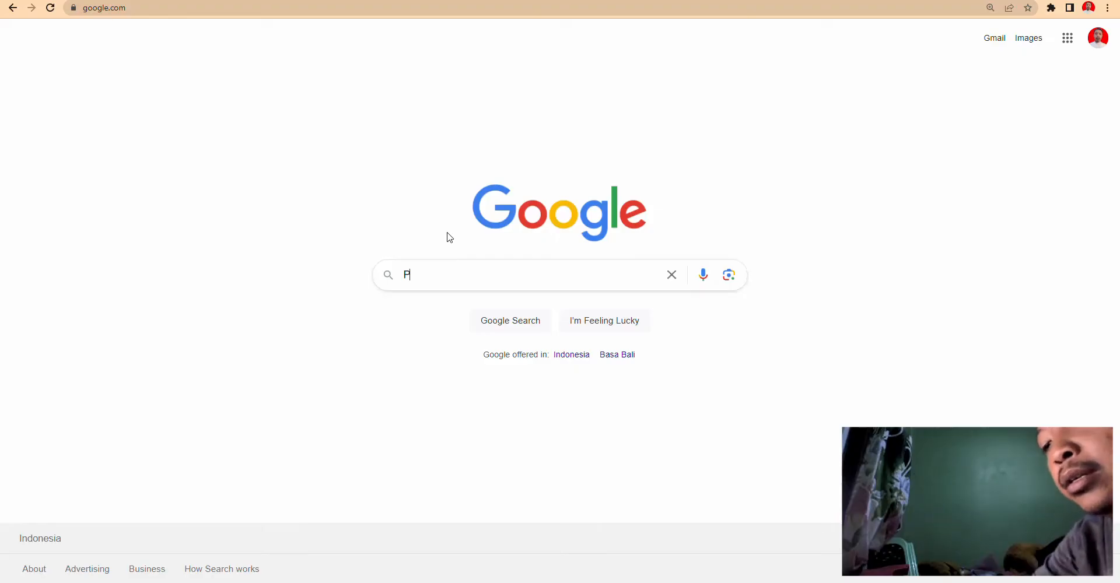
{"action": "type", "text": "RESIDEN RI "}
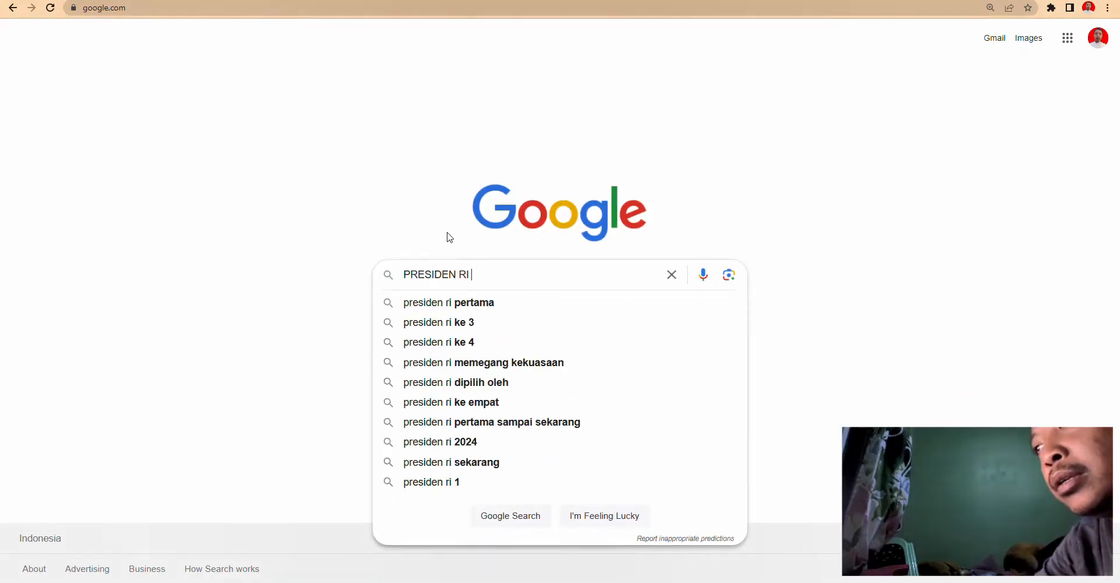
{"action": "type", "text": "PERTAMA"}
{"action": "key", "text": "Return"}
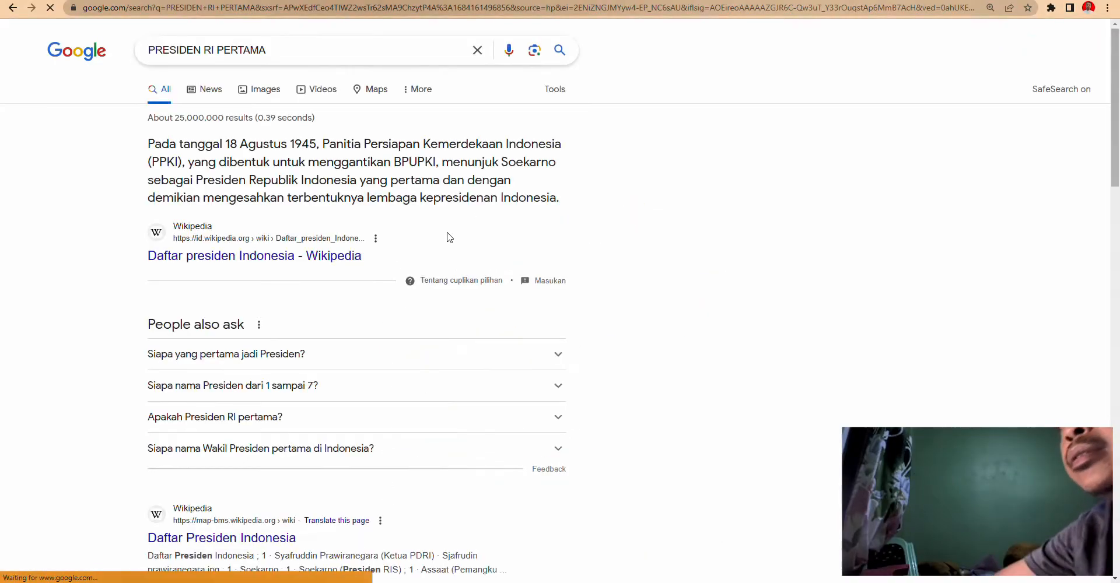
{"action": "left_click", "coordinate": [272, 92]}
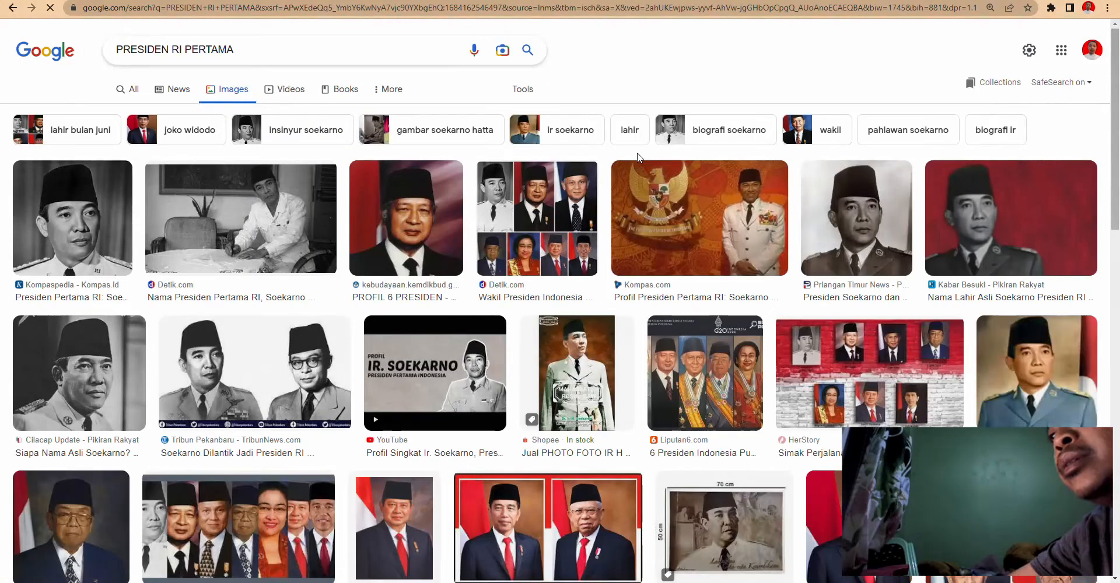
- Save the first Soekarno portrait as download.jpg in Downloads
{"action": "left_click", "coordinate": [70, 215]}
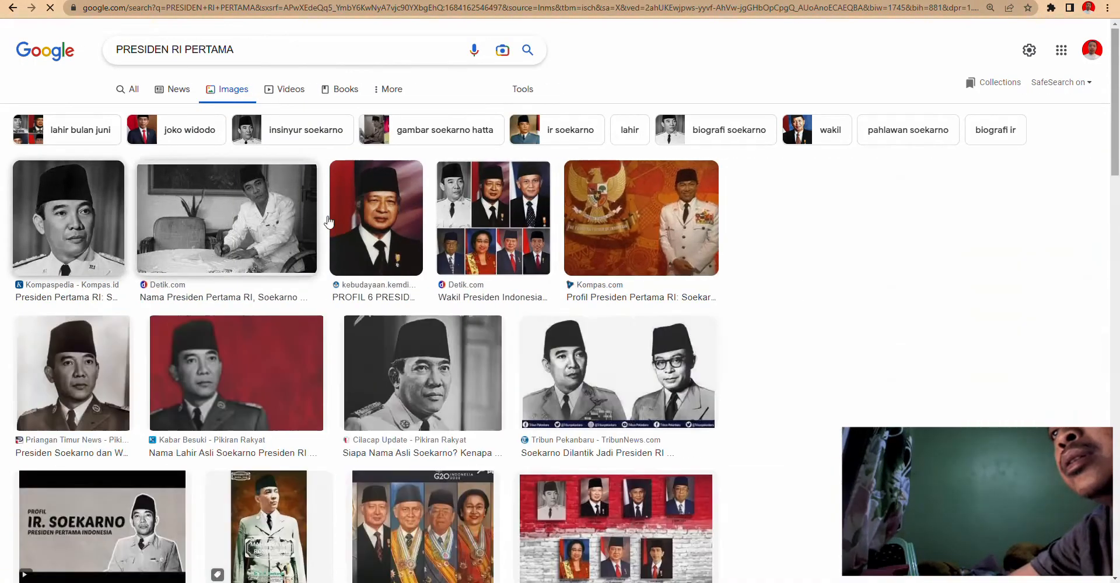
{"action": "right_click", "coordinate": [936, 151]}
{"action": "left_click", "coordinate": [967, 257]}
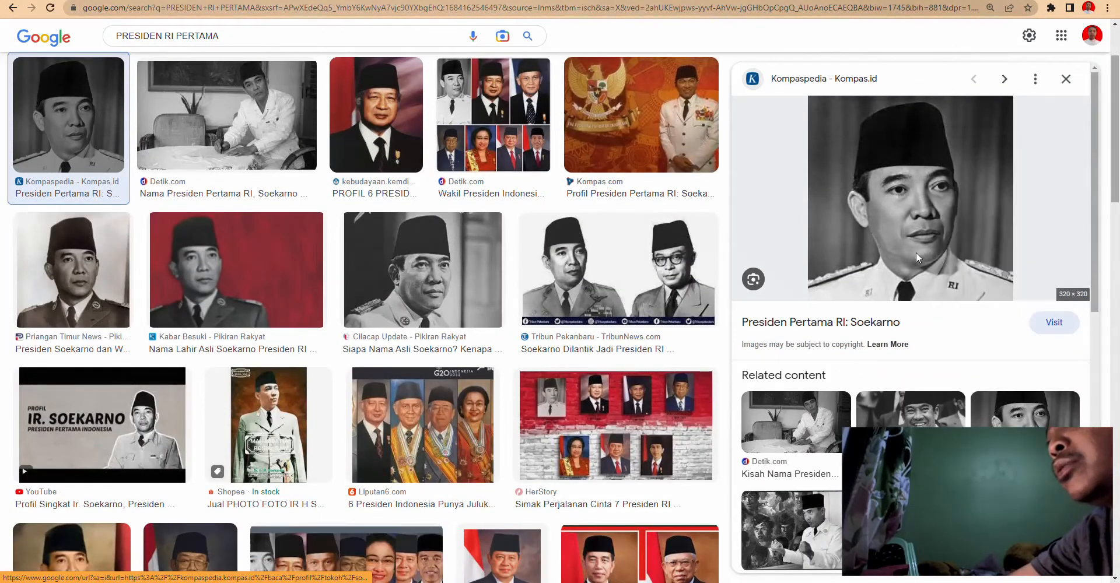
{"action": "left_click", "coordinate": [460, 272]}
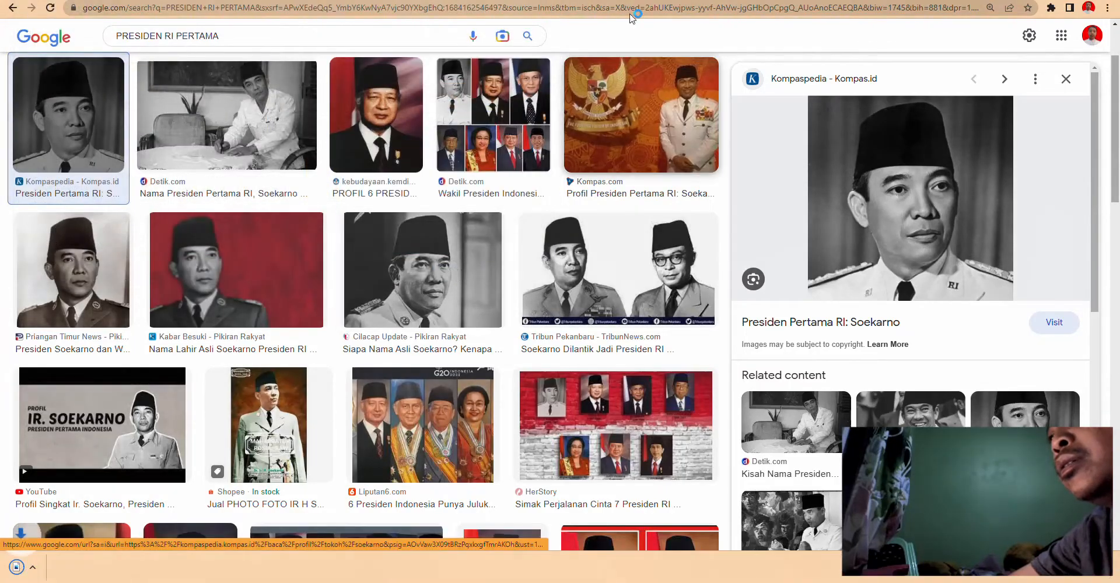
- Insert the 'download' Soekarno photo from Downloads into question 1's cell of the Word table
{"action": "key", "text": "alt+Tab"}
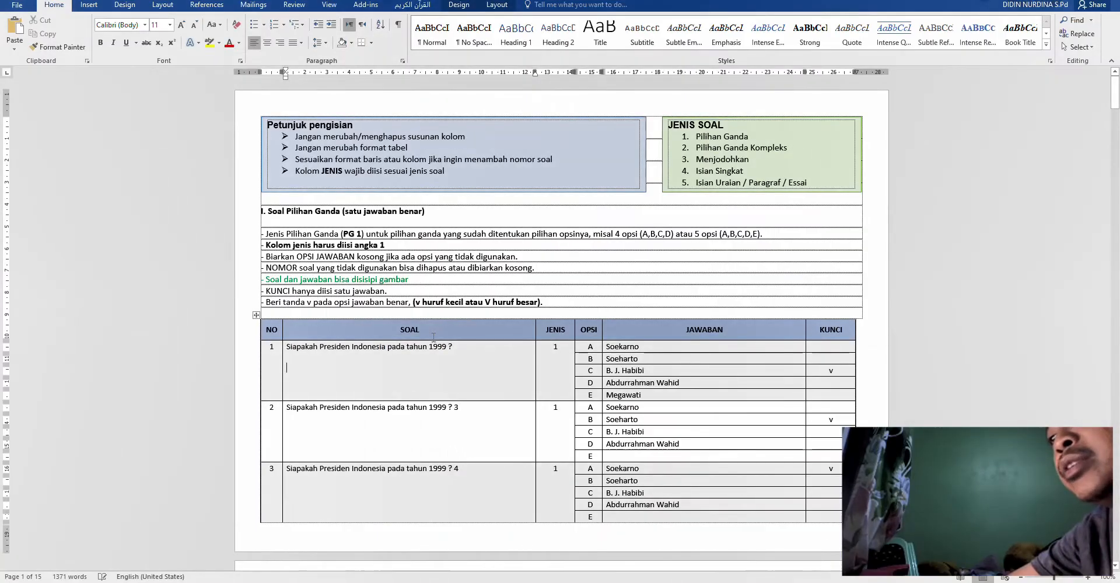
{"action": "left_click", "coordinate": [89, 5]}
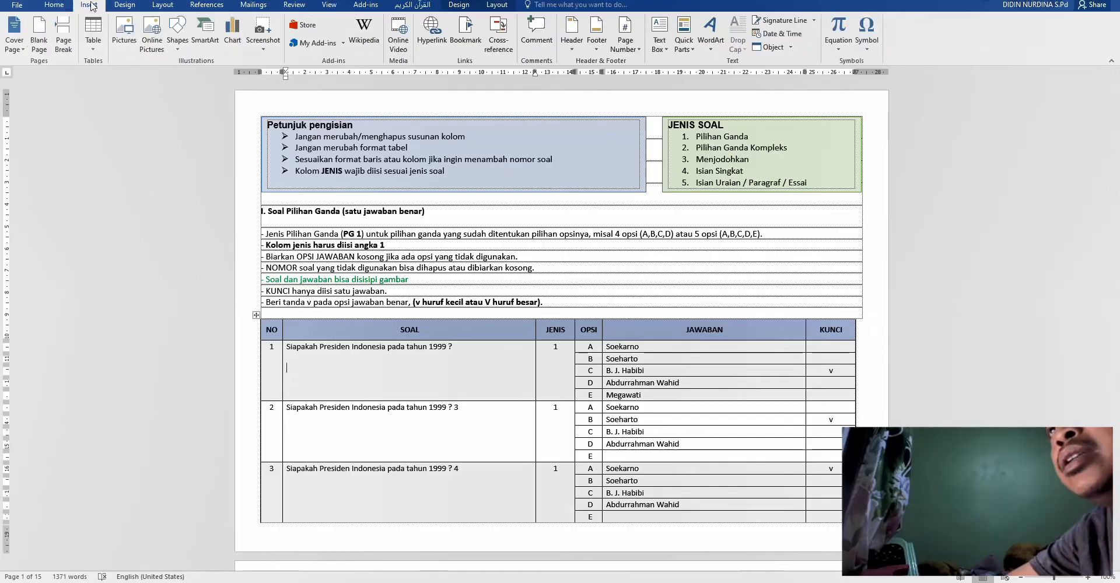
{"action": "left_click", "coordinate": [127, 41]}
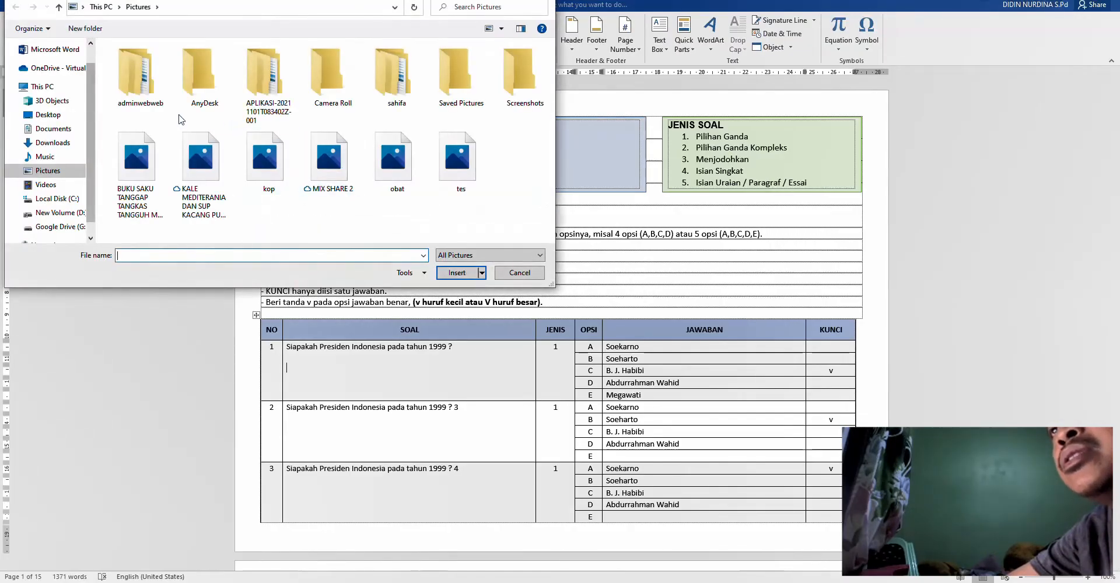
{"action": "left_click", "coordinate": [64, 145]}
{"action": "left_click", "coordinate": [136, 81]}
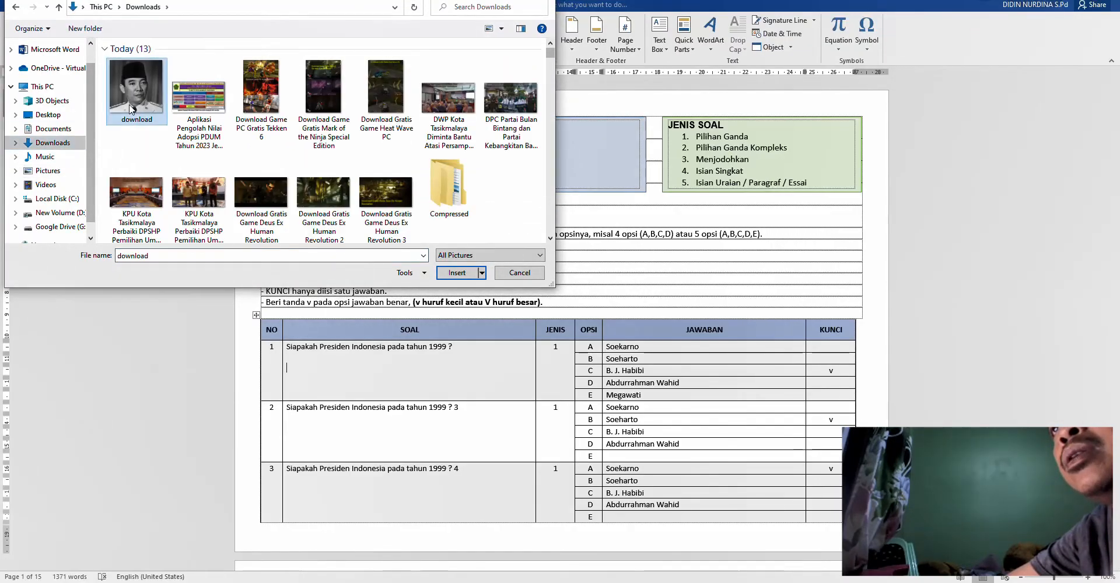
{"action": "left_click", "coordinate": [457, 272]}
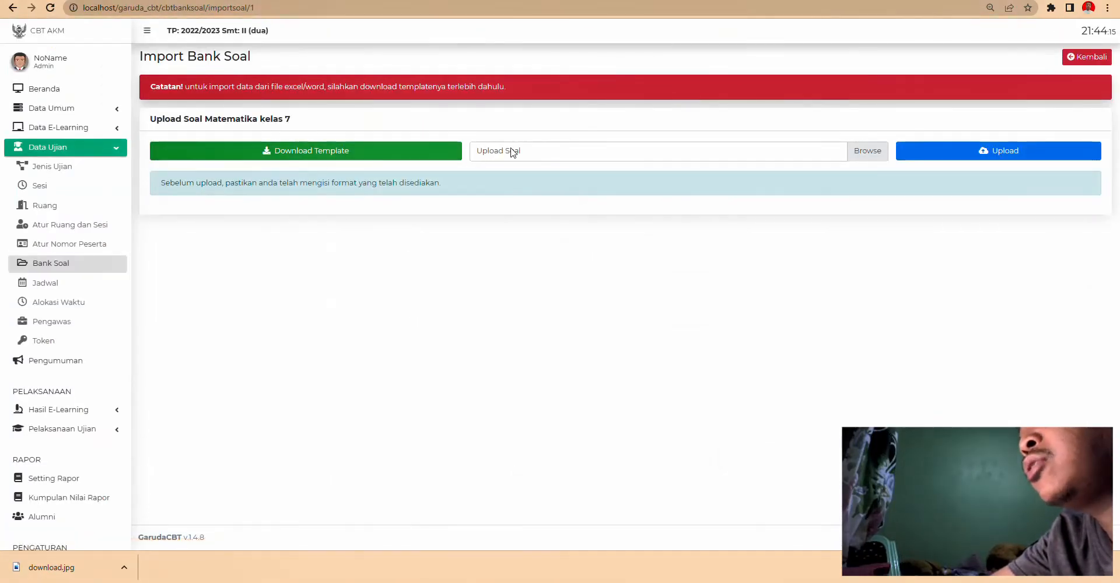
- Upload Template Soal Al Quran-Hadis coba.docx from Downloads to import its 23 questions into bank AH
{"action": "left_click", "coordinate": [512, 150]}
{"action": "left_click", "coordinate": [52, 147]}
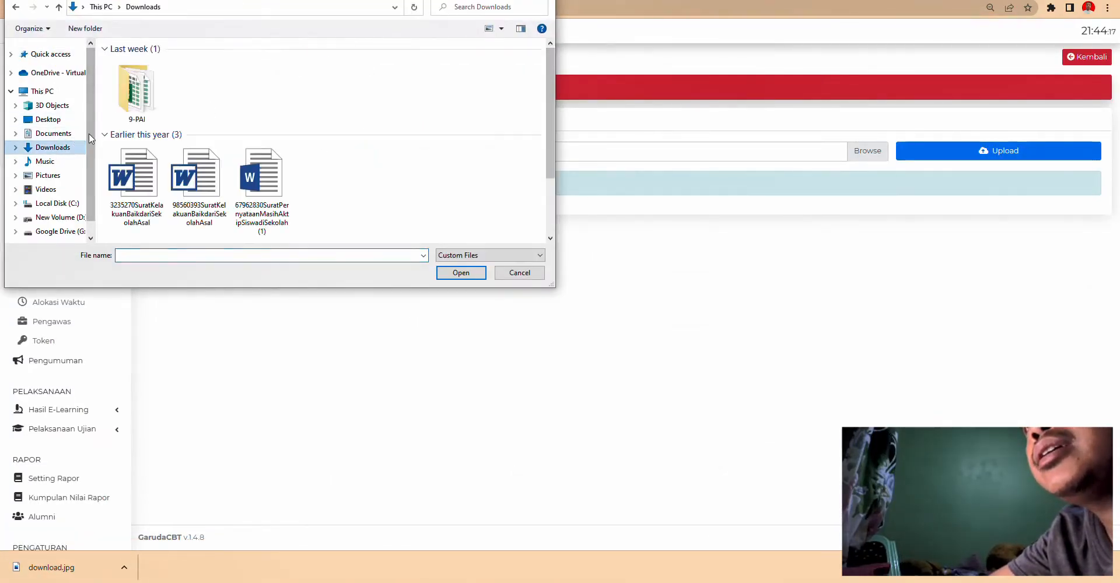
{"action": "double_click", "coordinate": [138, 111]}
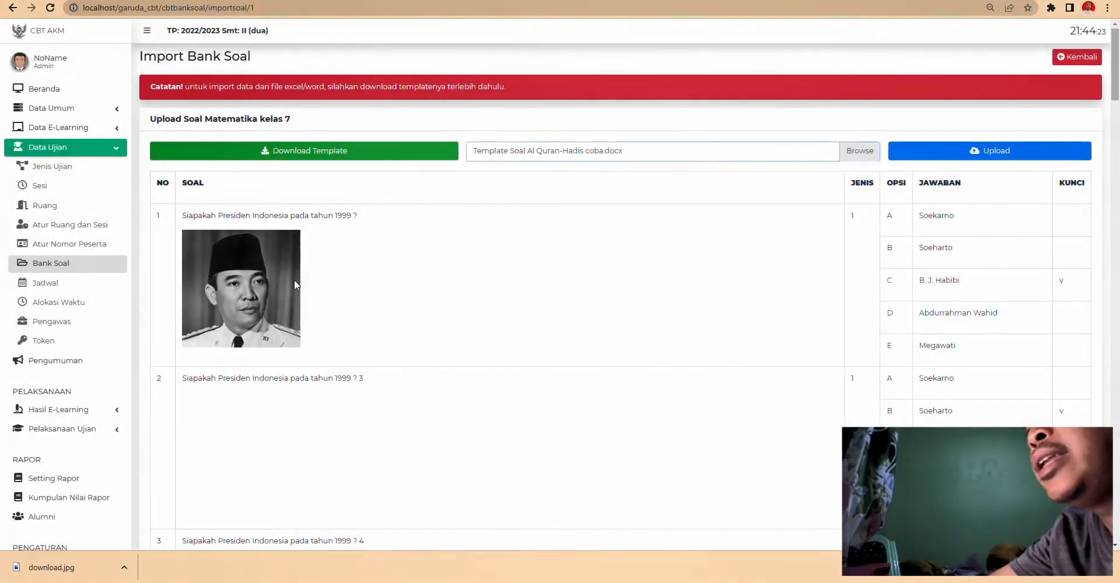
{"action": "scroll", "coordinate": [769, 258], "scroll_direction": "down", "scroll_amount": 2}
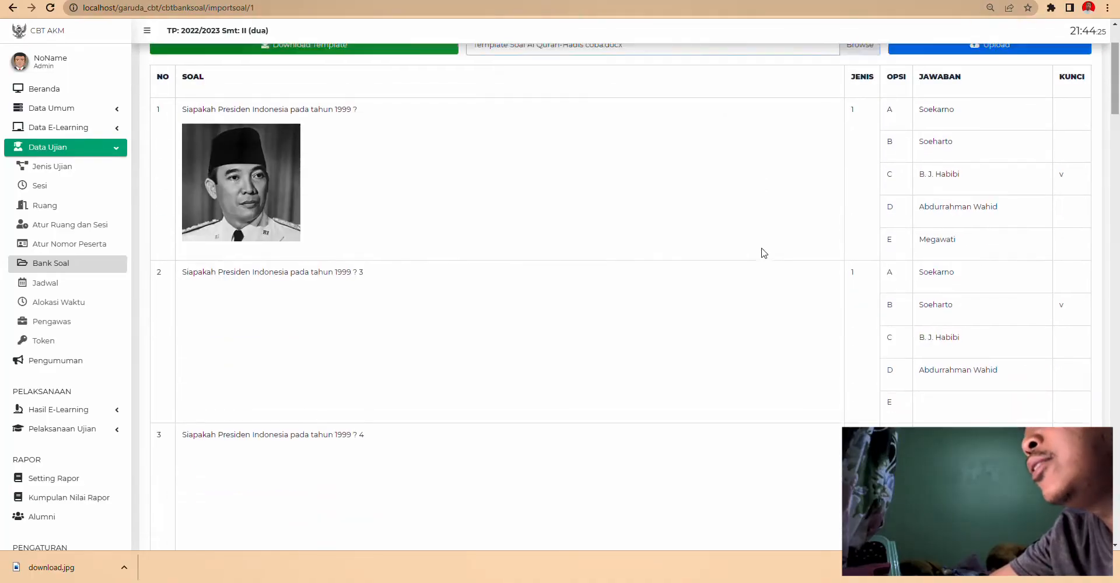
{"action": "scroll", "coordinate": [762, 250], "scroll_direction": "up", "scroll_amount": 2}
{"action": "left_click", "coordinate": [975, 152]}
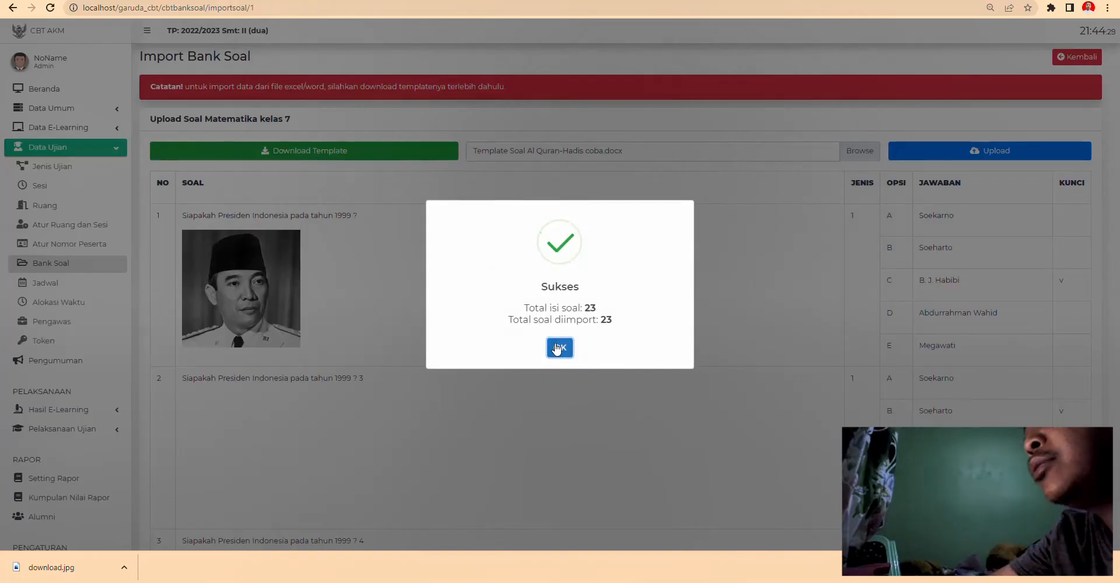
{"action": "left_click", "coordinate": [558, 349]}
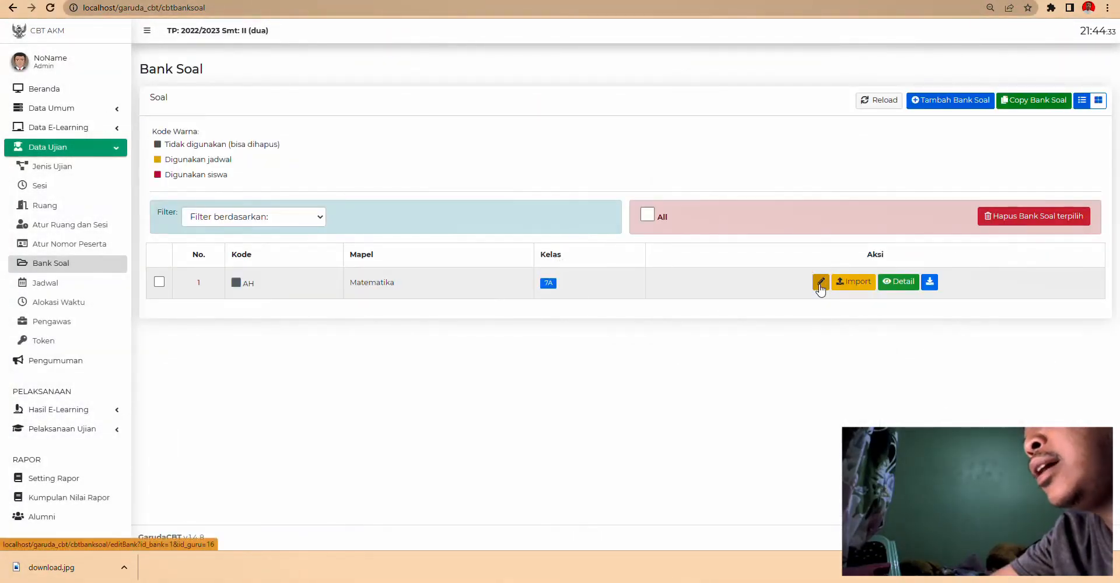
- Open the Matematika bank's details and save the selected multiple-choice questions
{"action": "left_click", "coordinate": [902, 283]}
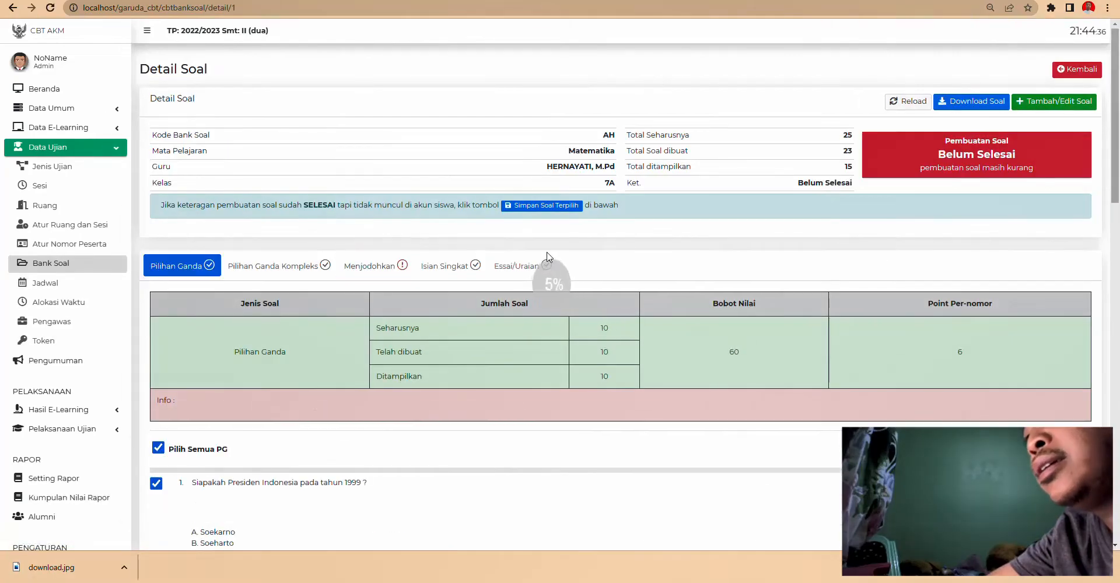
{"action": "scroll", "coordinate": [547, 257], "scroll_direction": "down", "scroll_amount": 15}
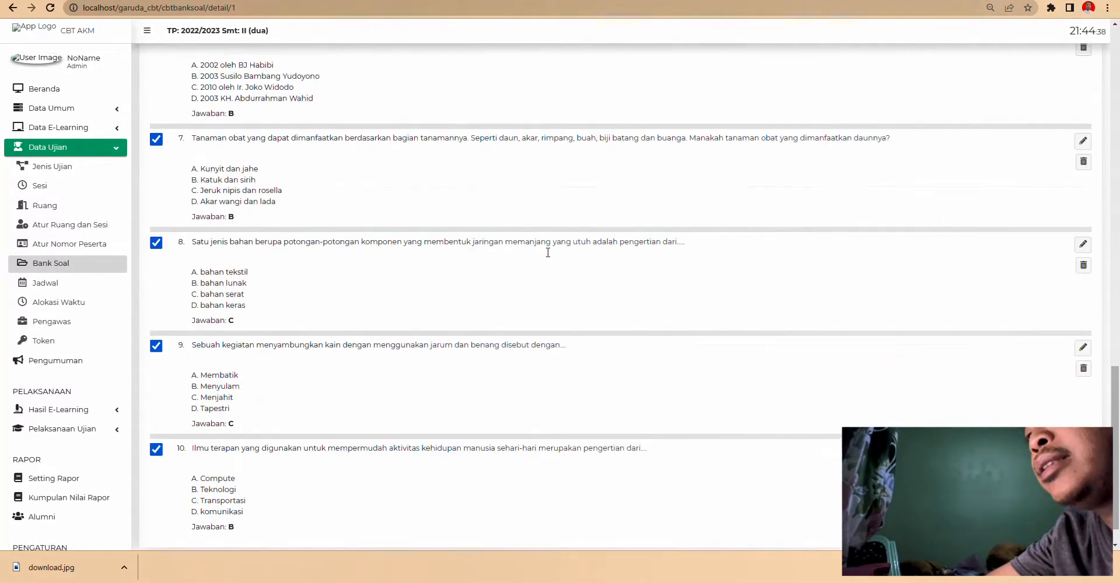
{"action": "scroll", "coordinate": [548, 258], "scroll_direction": "up", "scroll_amount": 15}
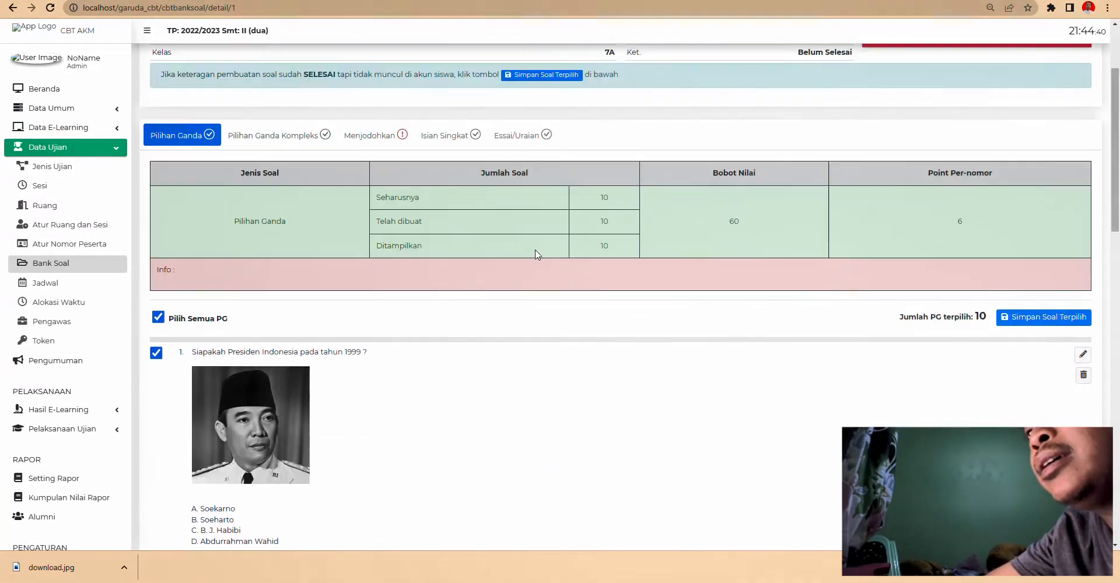
{"action": "scroll", "coordinate": [533, 252], "scroll_direction": "down", "scroll_amount": 15}
{"action": "scroll", "coordinate": [245, 429], "scroll_direction": "up", "scroll_amount": 15}
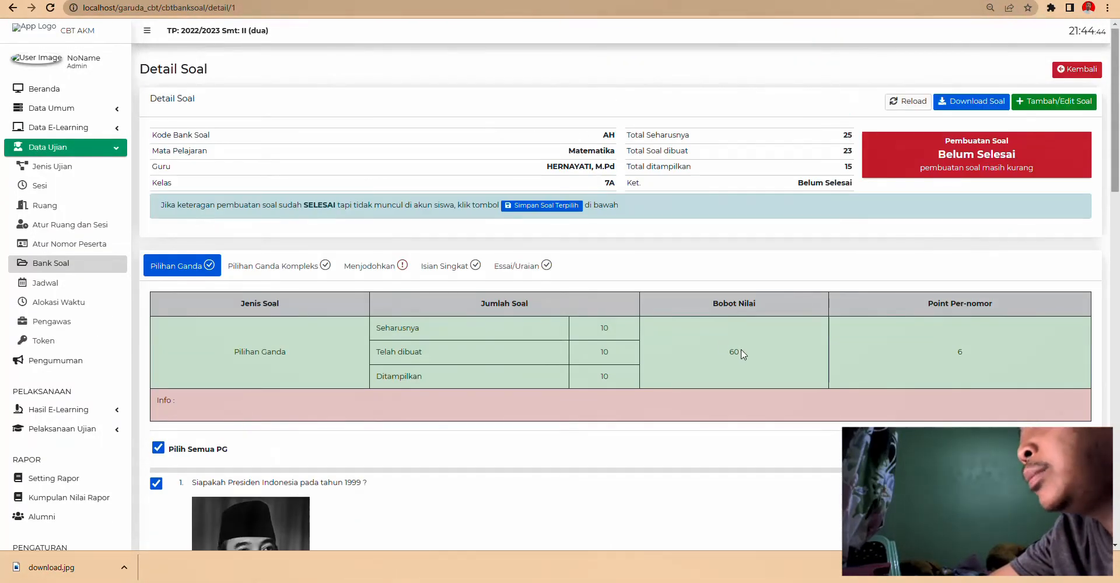
{"action": "scroll", "coordinate": [766, 352], "scroll_direction": "down", "scroll_amount": 3}
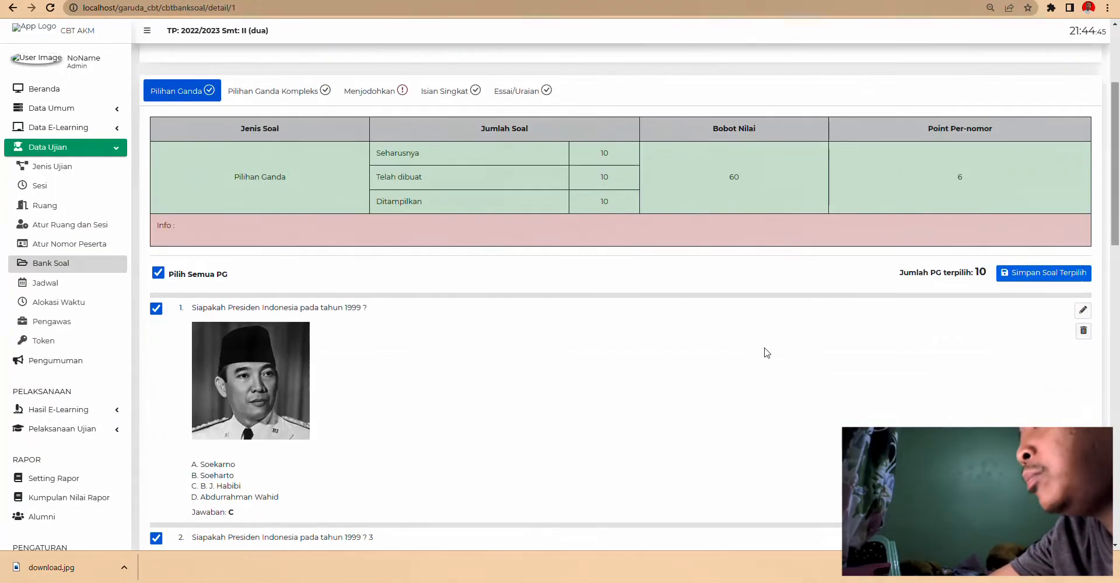
{"action": "left_click", "coordinate": [1053, 277]}
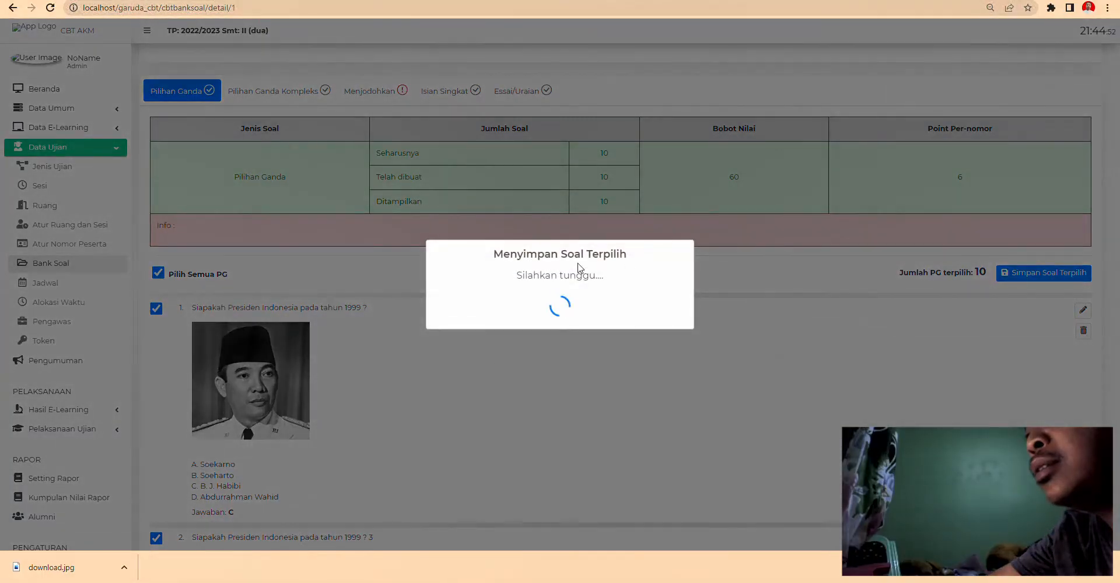
{"action": "left_click", "coordinate": [560, 344]}
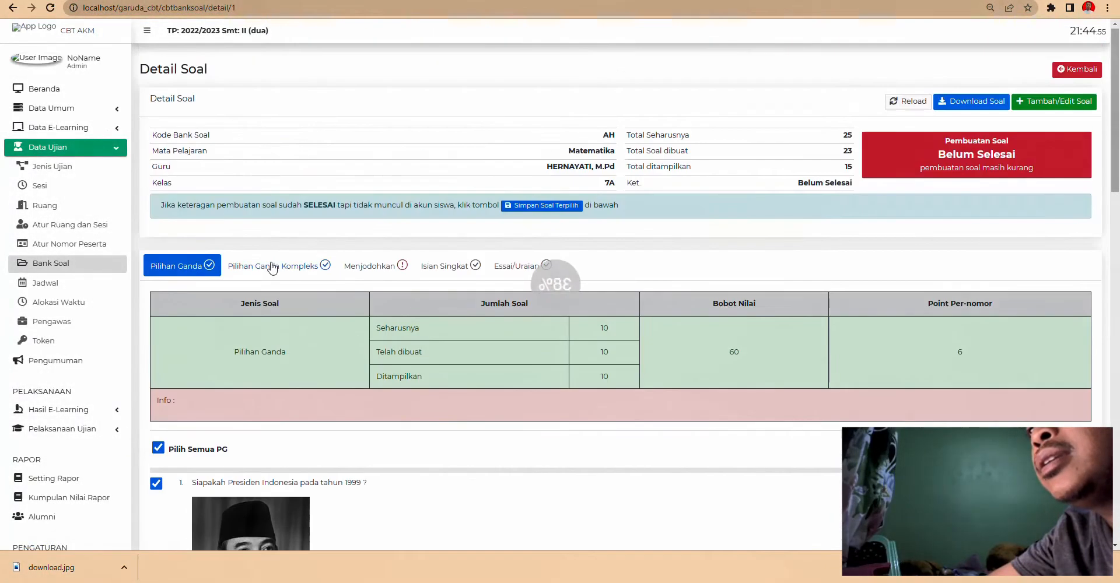
- Save the selected complex multiple-choice questions on the Kompleks tab
{"action": "left_click", "coordinate": [274, 273]}
{"action": "scroll", "coordinate": [508, 315], "scroll_direction": "down", "scroll_amount": 7}
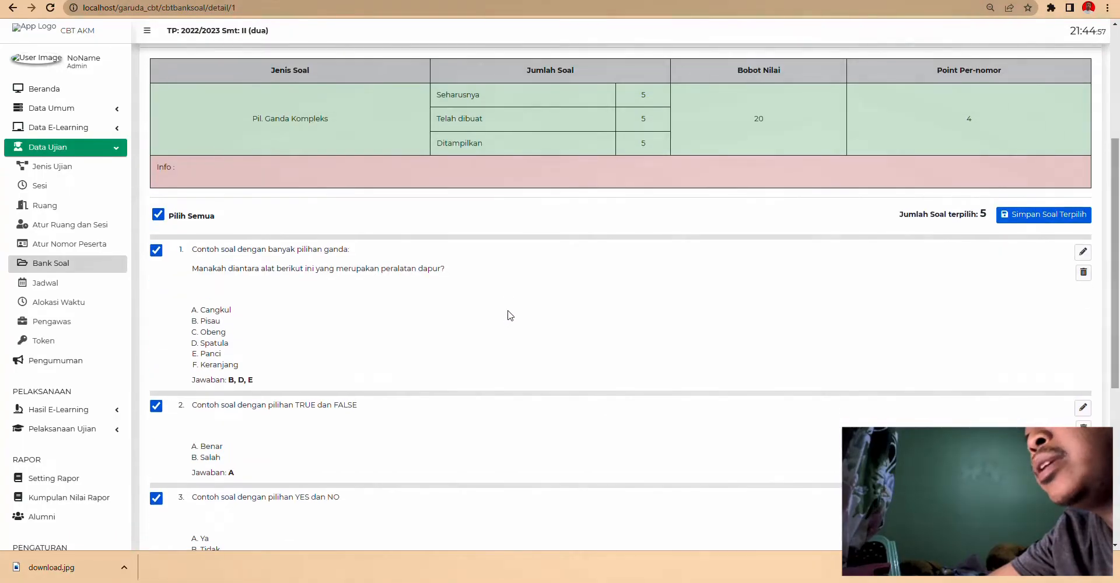
{"action": "scroll", "coordinate": [353, 274], "scroll_direction": "up", "scroll_amount": 4}
{"action": "scroll", "coordinate": [246, 233], "scroll_direction": "down", "scroll_amount": 5}
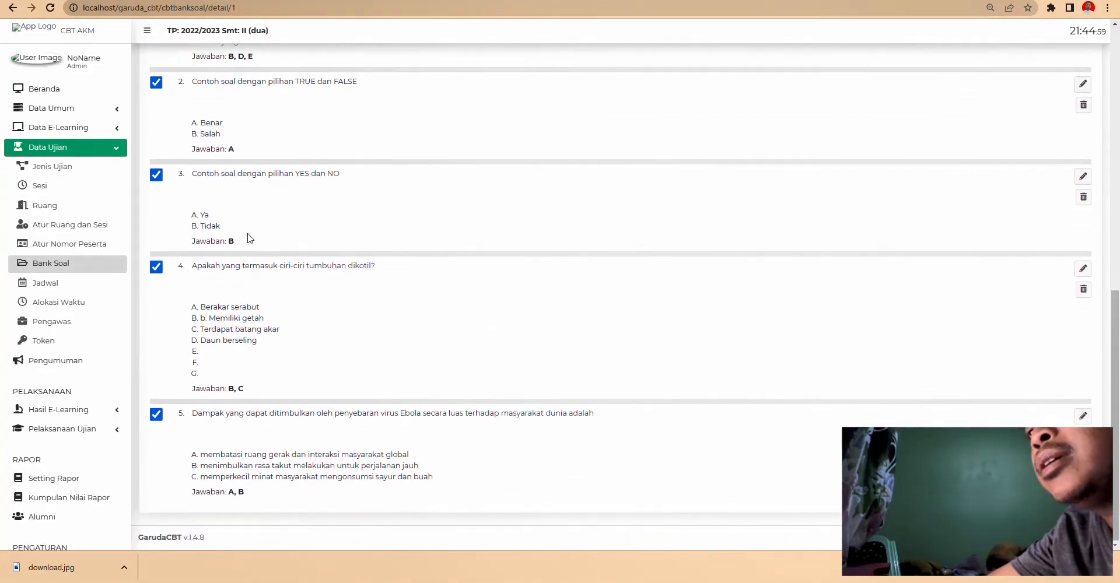
{"action": "scroll", "coordinate": [873, 302], "scroll_direction": "up", "scroll_amount": 5}
{"action": "left_click", "coordinate": [1006, 251]}
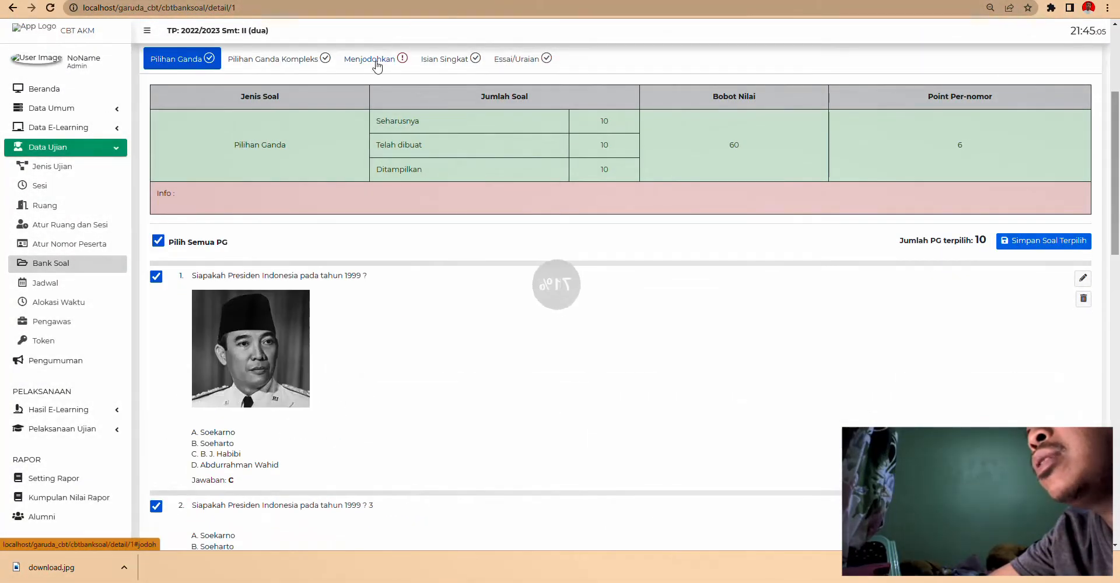
- Try saving the selected matching questions and dismiss the too-few-questions warning
{"action": "scroll", "coordinate": [519, 319], "scroll_direction": "down", "scroll_amount": 4}
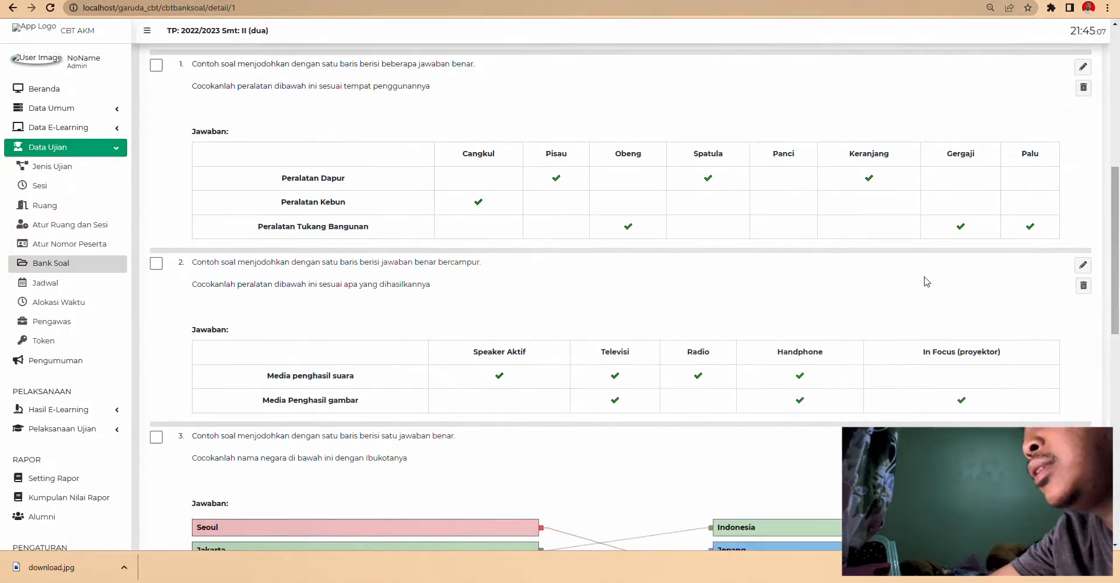
{"action": "scroll", "coordinate": [910, 298], "scroll_direction": "down", "scroll_amount": 10}
{"action": "scroll", "coordinate": [396, 307], "scroll_direction": "up", "scroll_amount": 17}
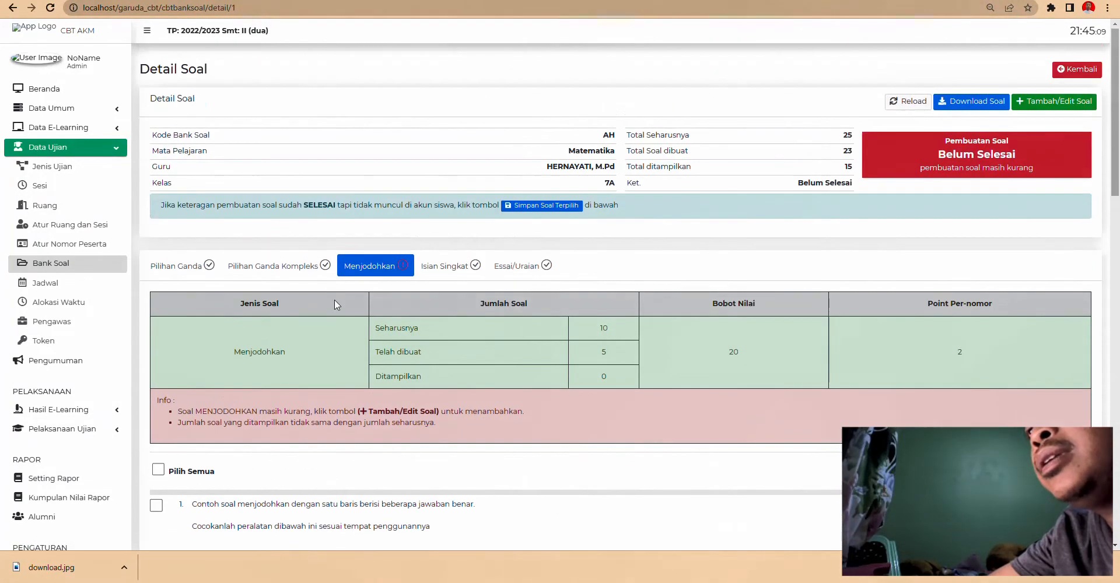
{"action": "scroll", "coordinate": [900, 375], "scroll_direction": "down", "scroll_amount": 15}
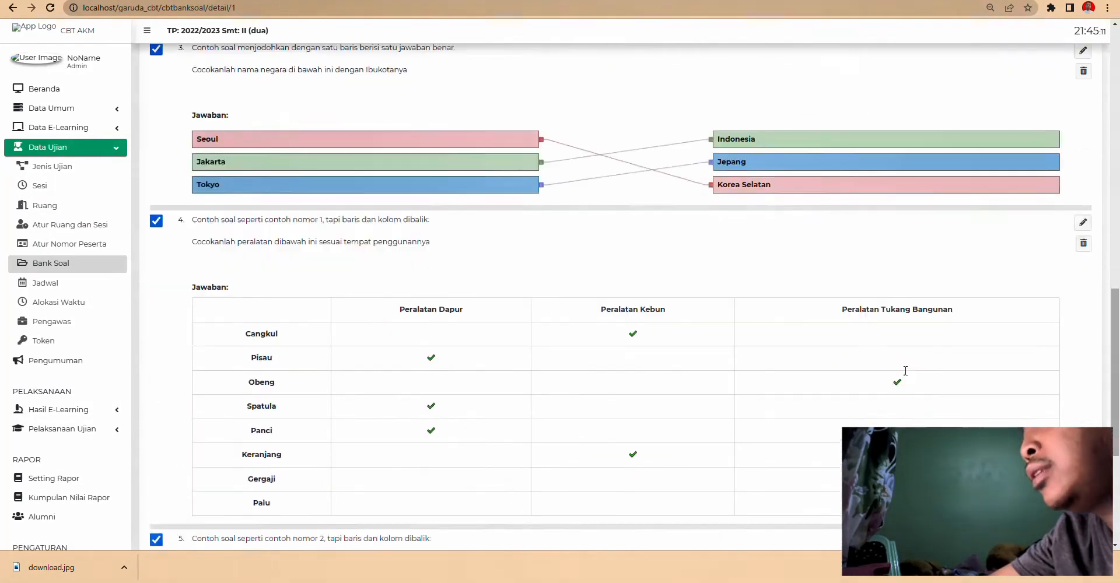
{"action": "scroll", "coordinate": [875, 325], "scroll_direction": "up", "scroll_amount": 11}
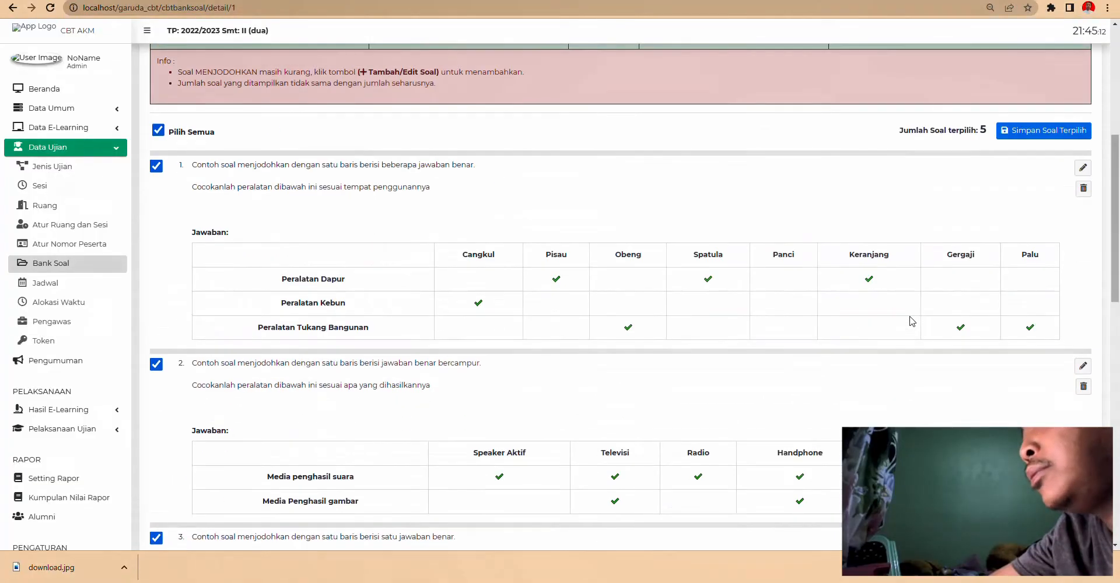
{"action": "left_click", "coordinate": [1037, 131]}
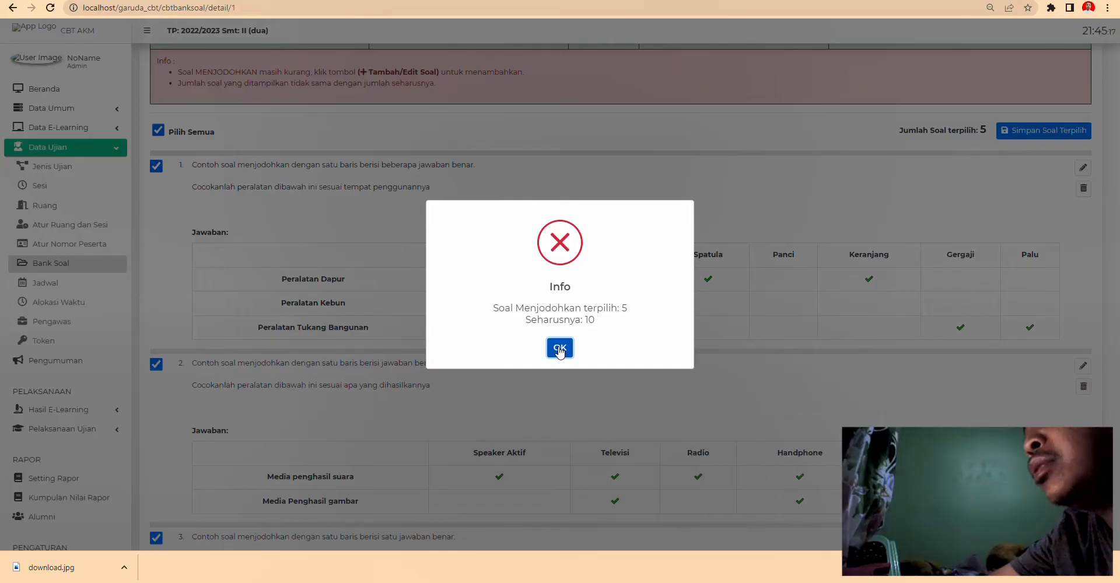
{"action": "left_click", "coordinate": [559, 348]}
- Review the Isian Singkat short-answer questions
{"action": "scroll", "coordinate": [413, 333], "scroll_direction": "down", "scroll_amount": 12}
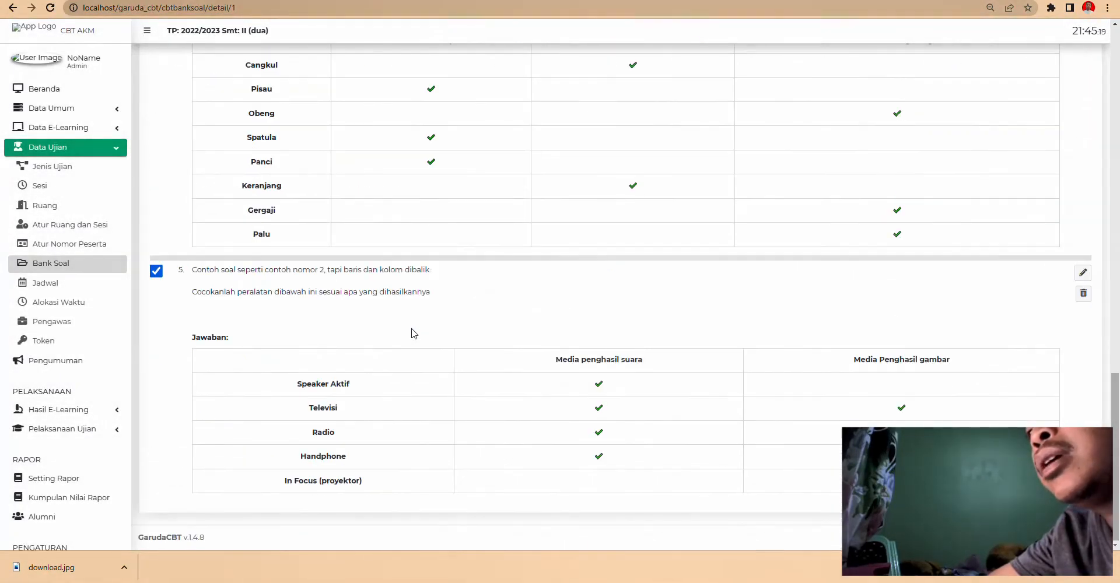
{"action": "scroll", "coordinate": [413, 334], "scroll_direction": "up", "scroll_amount": 10}
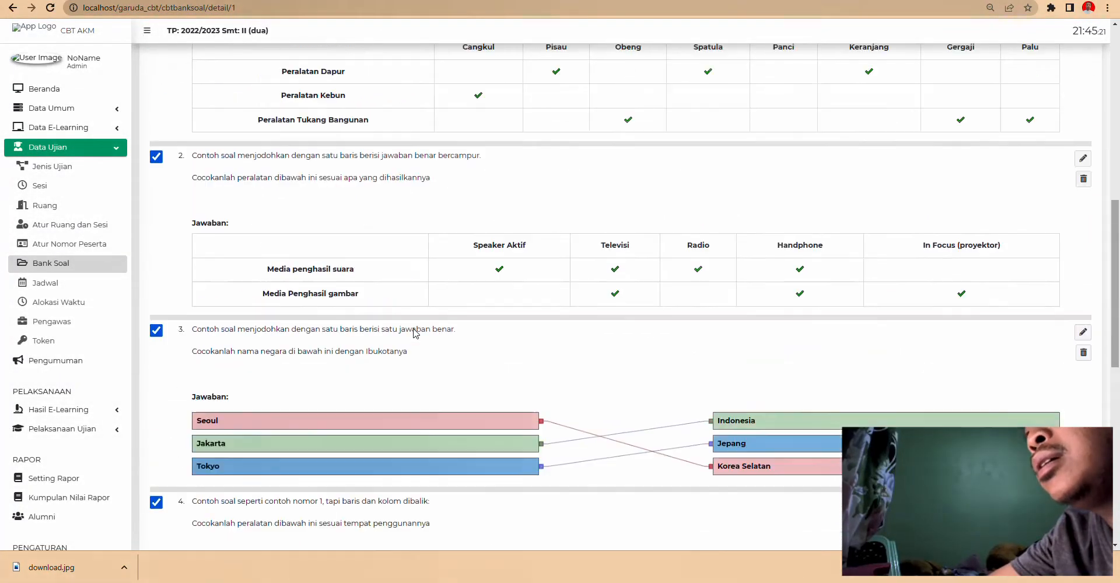
{"action": "scroll", "coordinate": [415, 333], "scroll_direction": "up", "scroll_amount": 7}
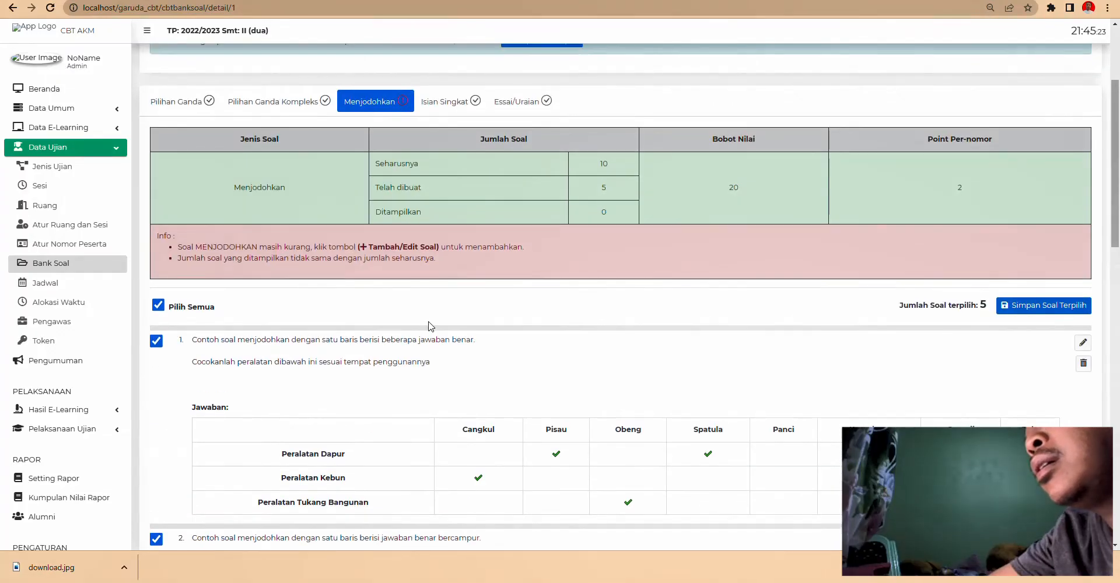
{"action": "scroll", "coordinate": [430, 326], "scroll_direction": "up", "scroll_amount": 4}
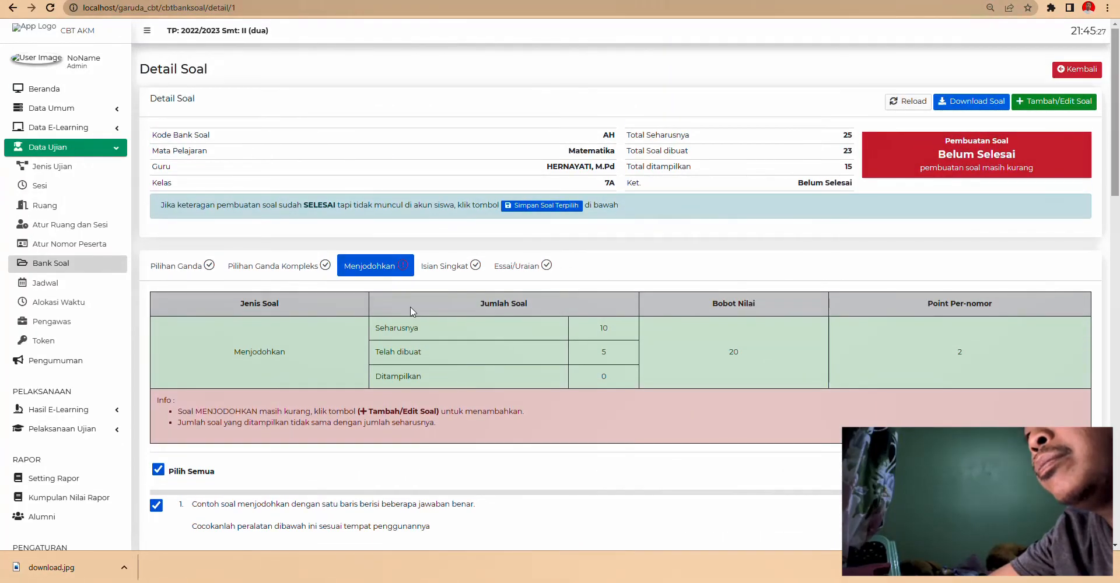
{"action": "scroll", "coordinate": [540, 333], "scroll_direction": "down", "scroll_amount": 15}
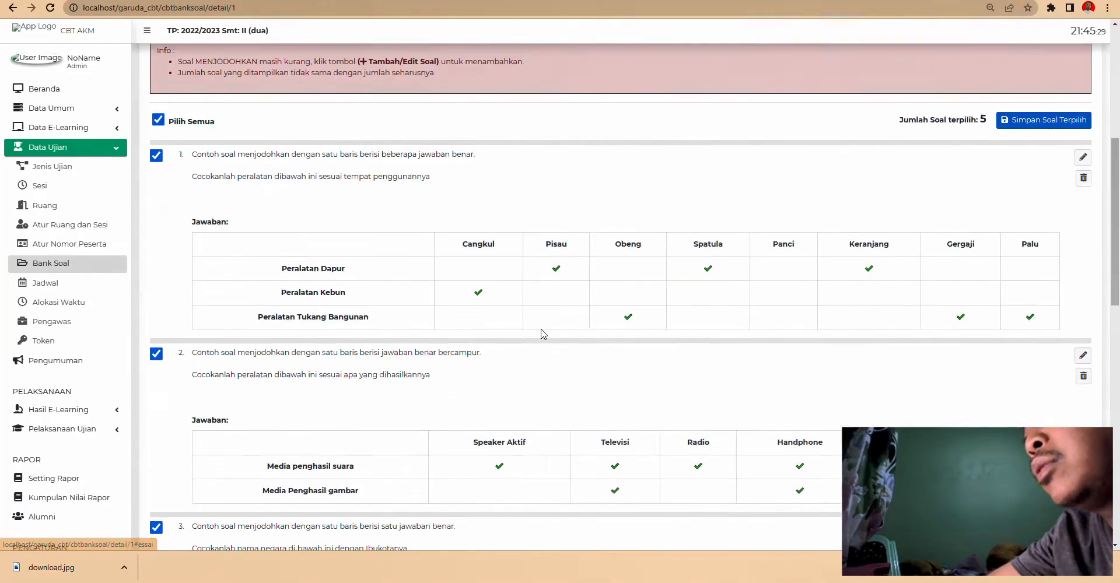
{"action": "scroll", "coordinate": [541, 335], "scroll_direction": "up", "scroll_amount": 15}
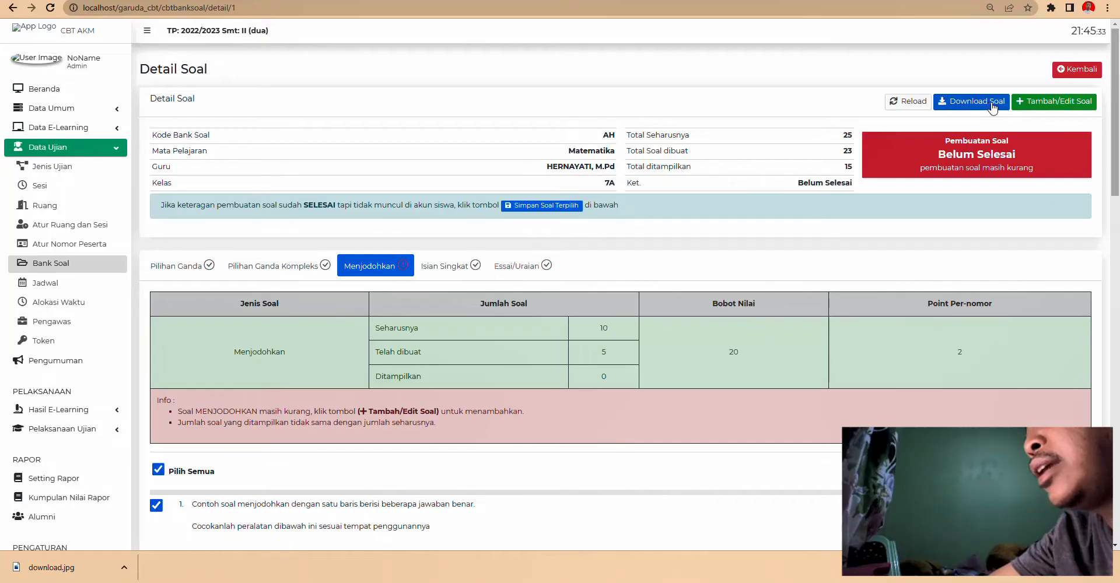
{"action": "left_click", "coordinate": [458, 270]}
{"action": "scroll", "coordinate": [286, 343], "scroll_direction": "down", "scroll_amount": 1}
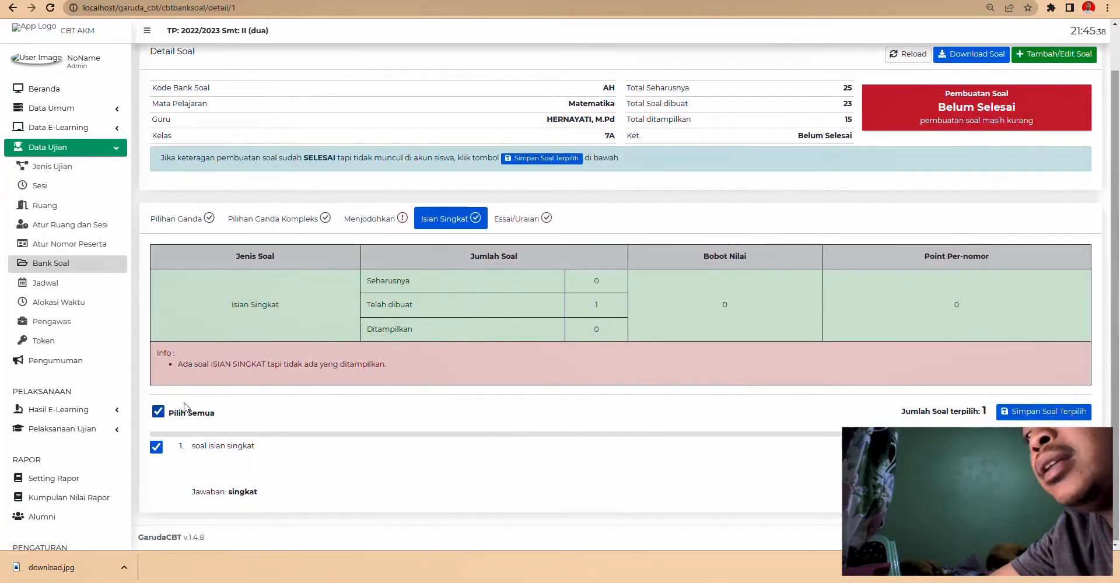
- Delete the Isian Singkat short-answer question
{"action": "left_click", "coordinate": [1076, 449]}
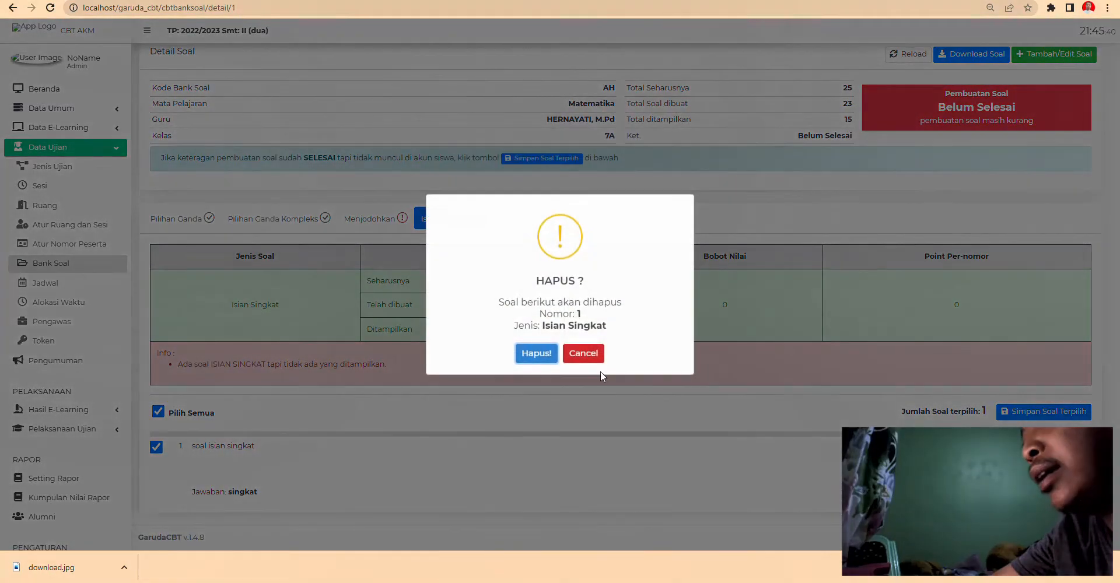
{"action": "left_click", "coordinate": [536, 353]}
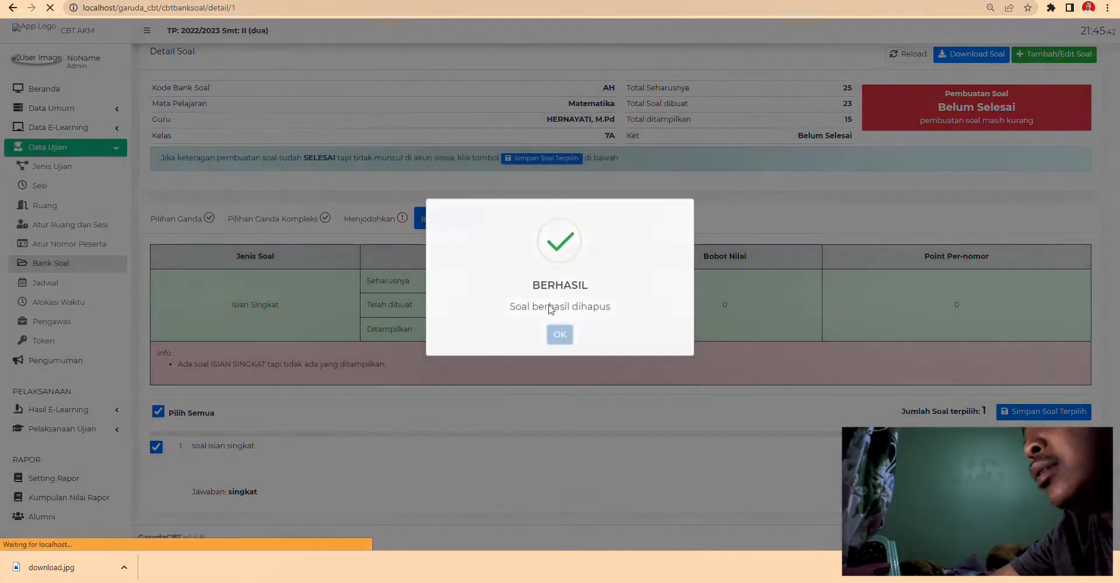
{"action": "scroll", "coordinate": [232, 424], "scroll_direction": "down", "scroll_amount": 5}
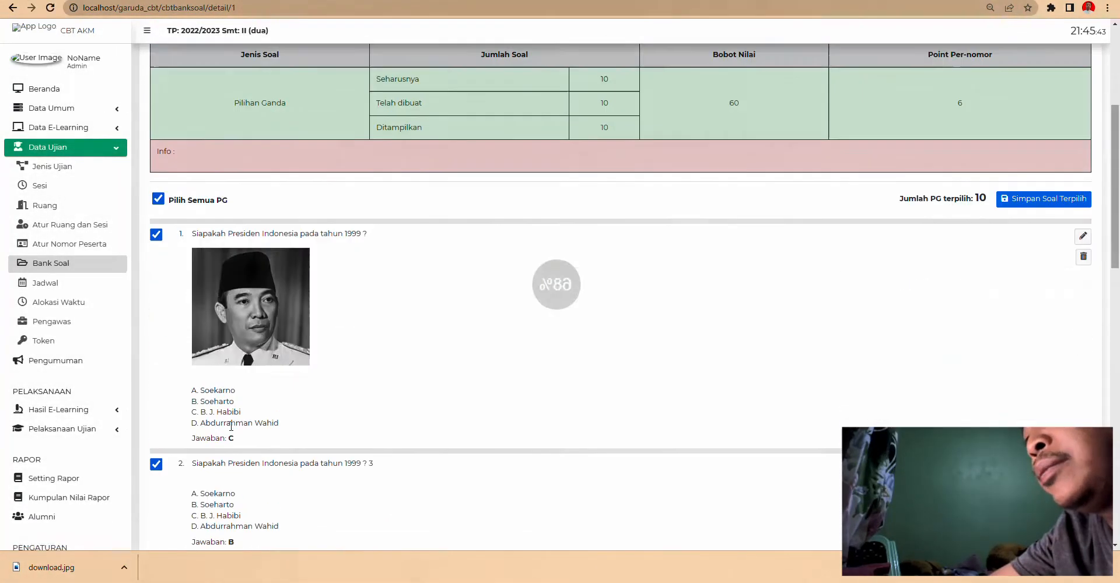
{"action": "scroll", "coordinate": [494, 238], "scroll_direction": "up", "scroll_amount": 6}
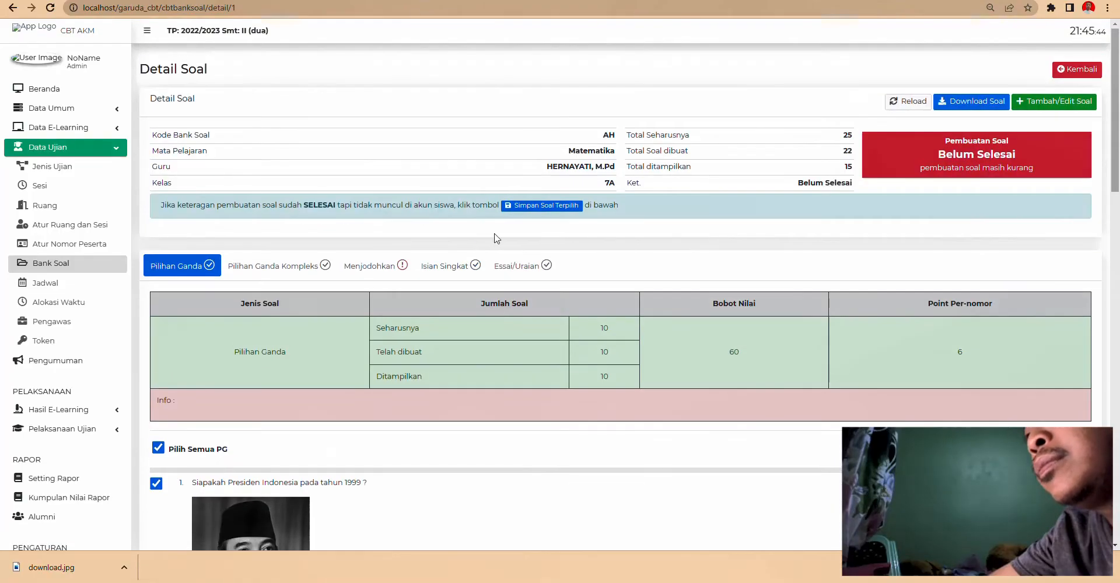
- Delete both Essai/Uraian essay questions from the bank
{"action": "left_click", "coordinate": [525, 266]}
{"action": "scroll", "coordinate": [225, 370], "scroll_direction": "down", "scroll_amount": 3}
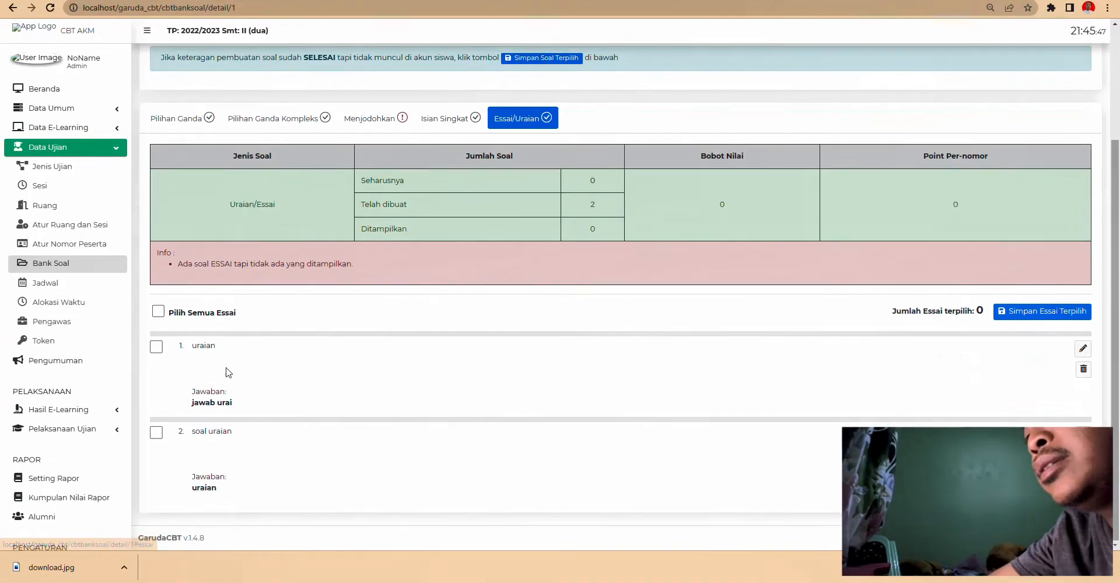
{"action": "left_click", "coordinate": [160, 313]}
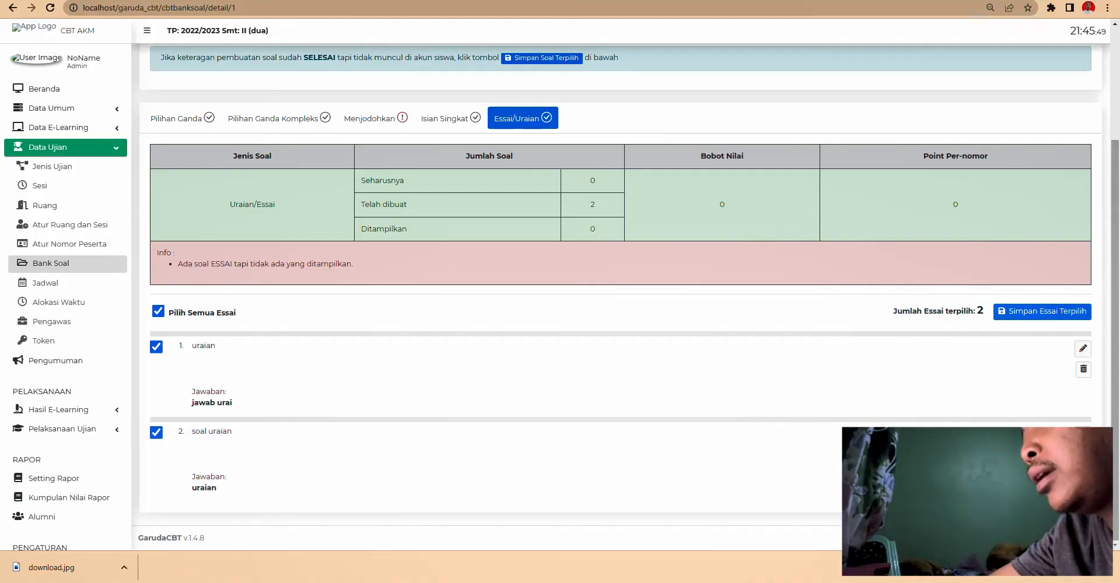
{"action": "left_click", "coordinate": [1083, 368]}
{"action": "left_click", "coordinate": [534, 352]}
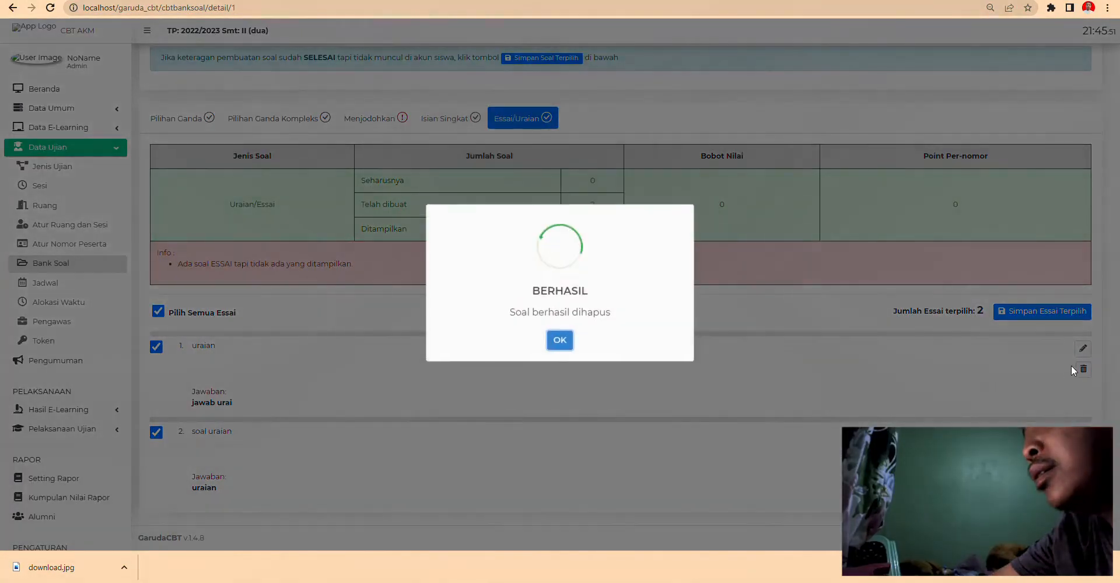
{"action": "left_click", "coordinate": [551, 345]}
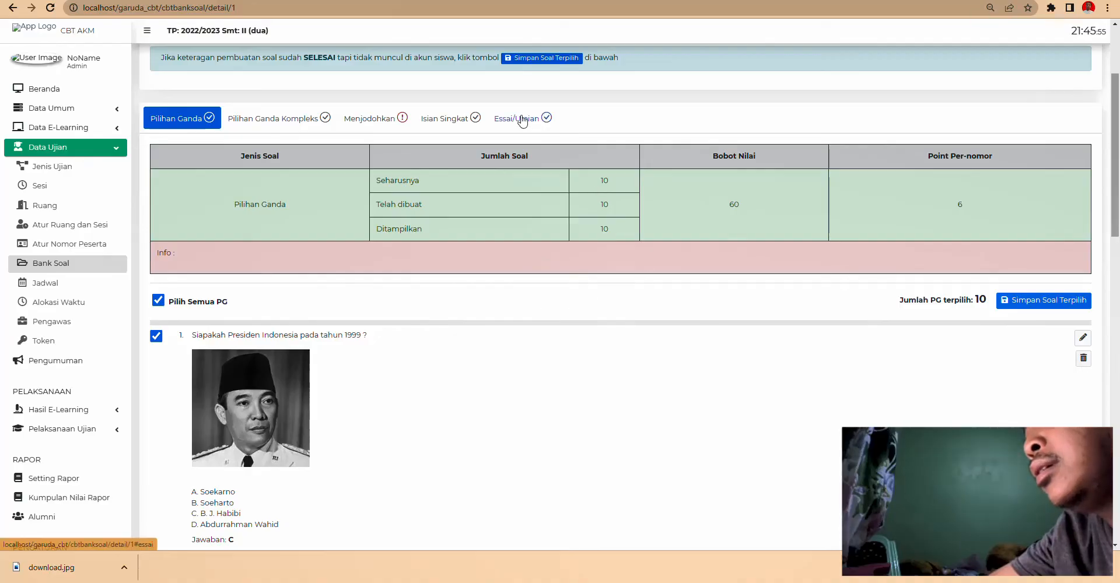
{"action": "left_click", "coordinate": [523, 120]}
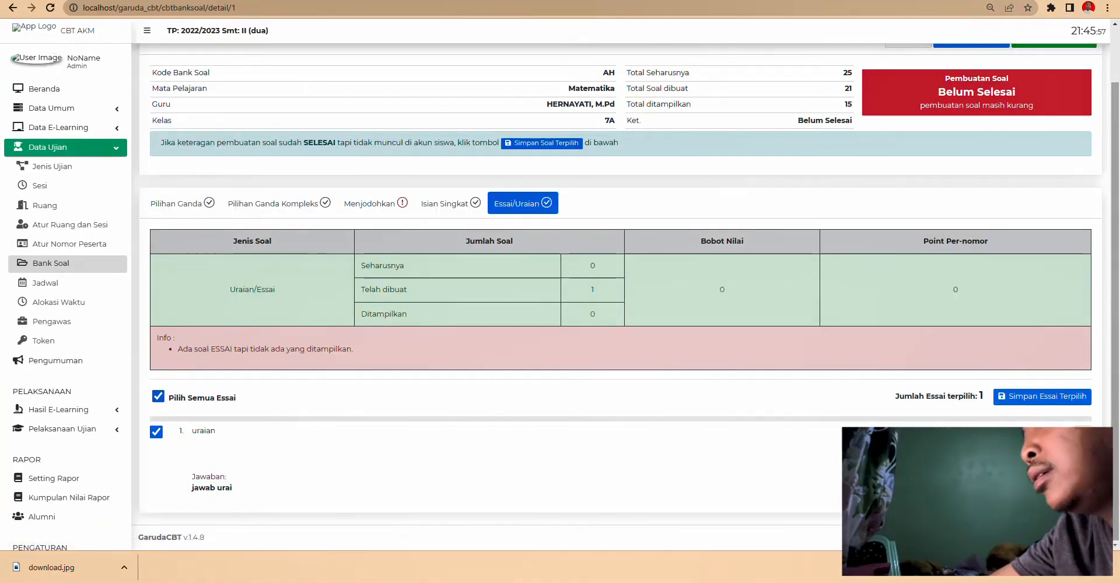
{"action": "left_click", "coordinate": [1080, 432]}
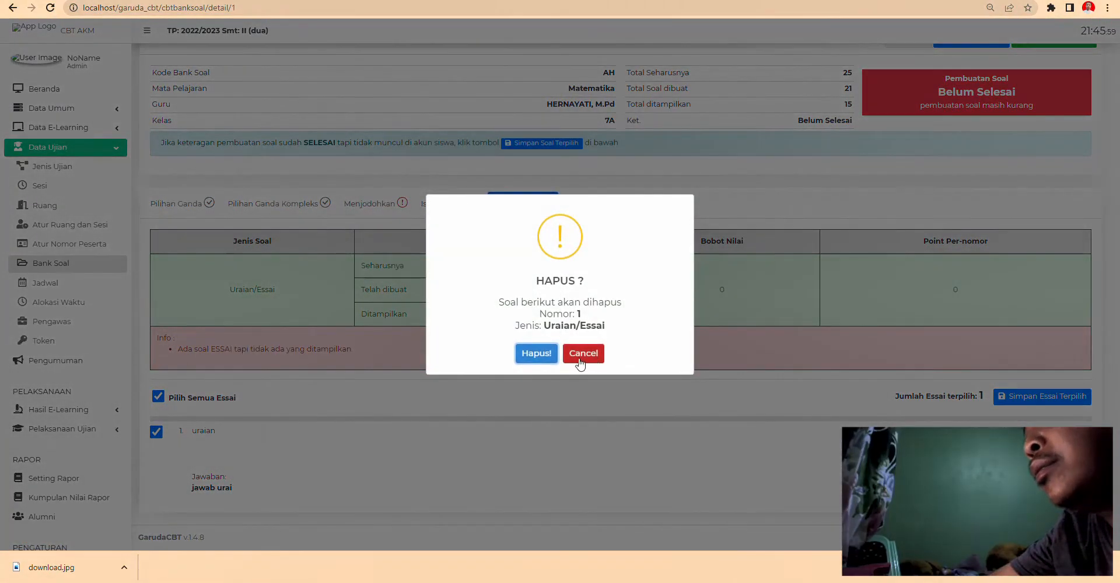
{"action": "left_click", "coordinate": [537, 354]}
{"action": "left_click", "coordinate": [559, 341]}
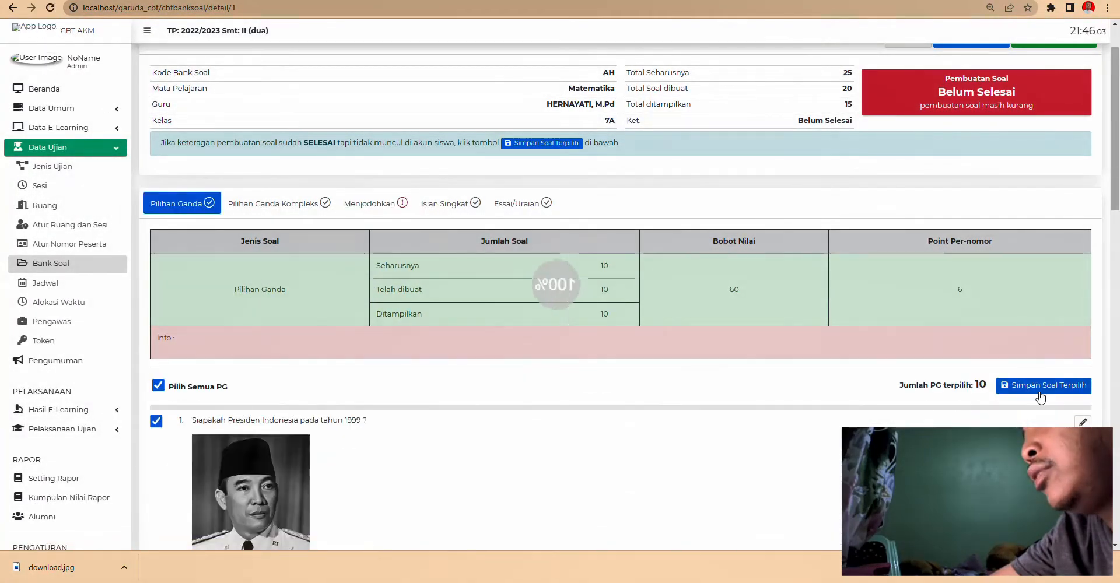
- Verify the essay, short-answer and matching tabs, then return to the Bank Soal list
{"action": "left_click", "coordinate": [543, 204]}
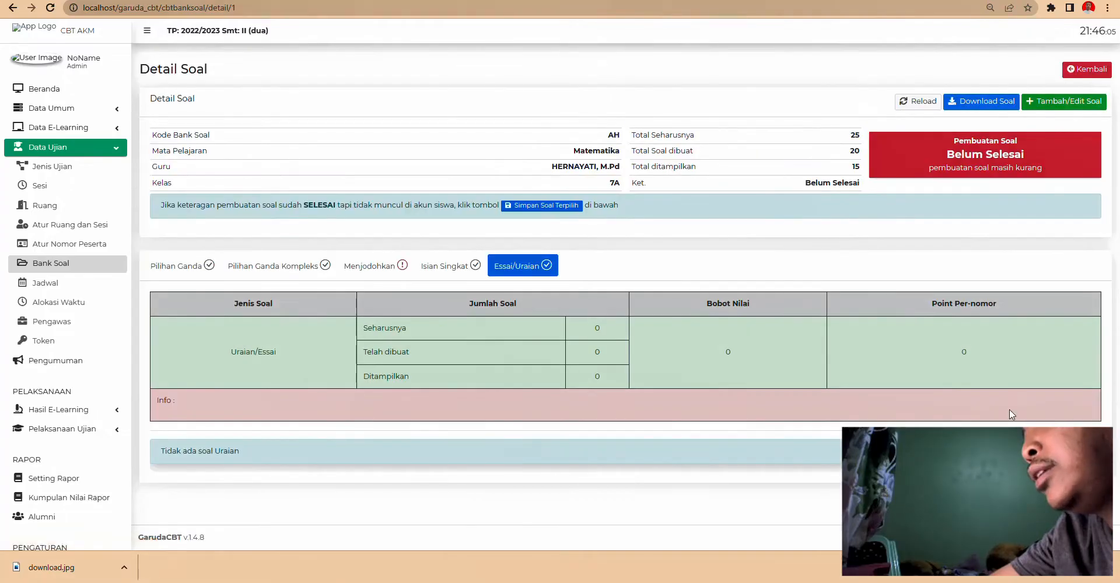
{"action": "left_click", "coordinate": [445, 263]}
{"action": "left_click", "coordinate": [369, 265]}
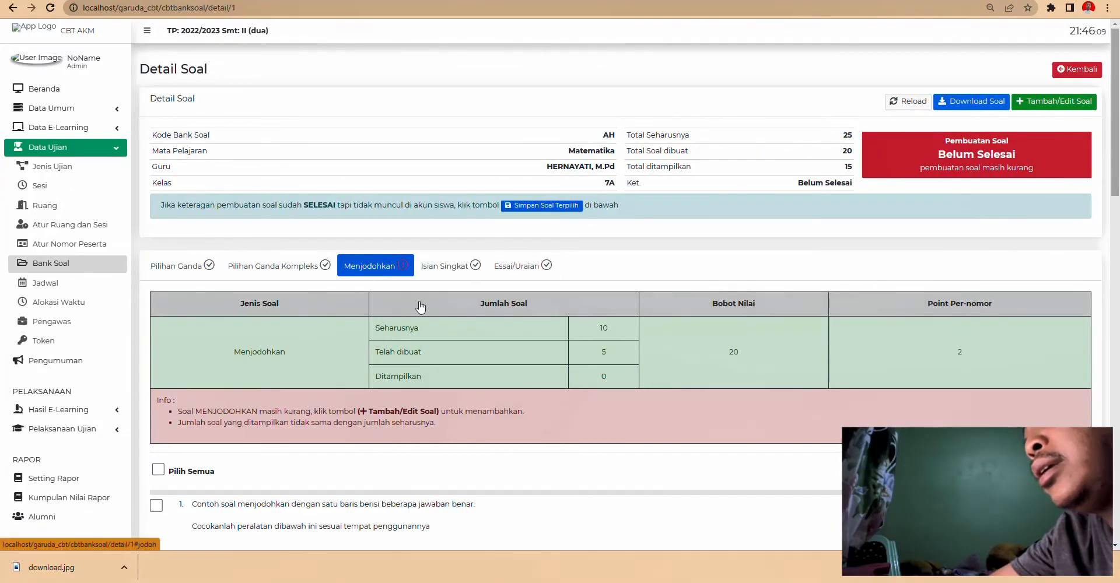
{"action": "scroll", "coordinate": [520, 392], "scroll_direction": "down", "scroll_amount": 20}
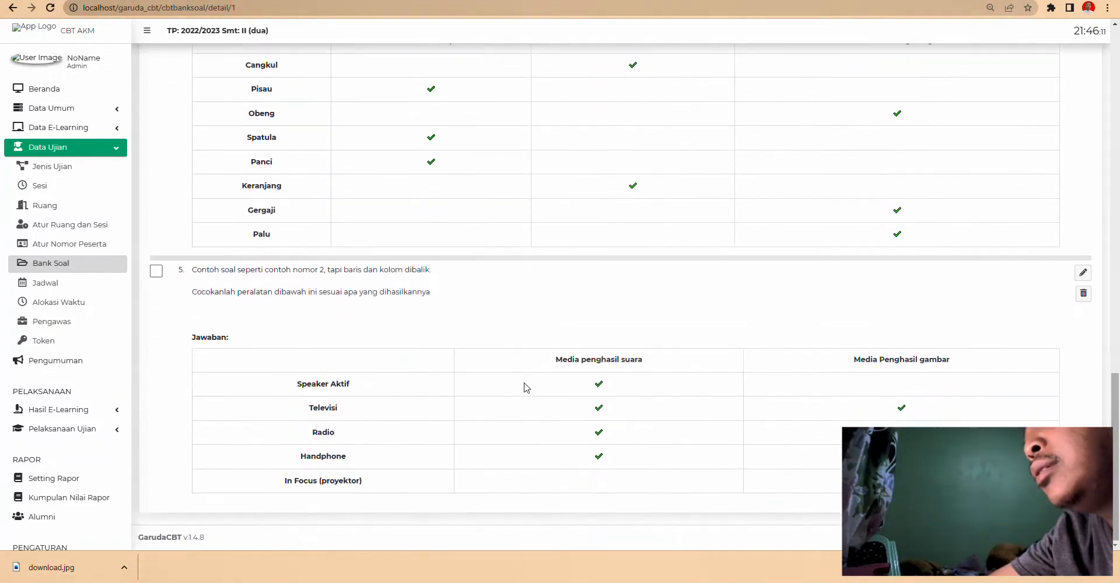
{"action": "scroll", "coordinate": [527, 388], "scroll_direction": "up", "scroll_amount": 20}
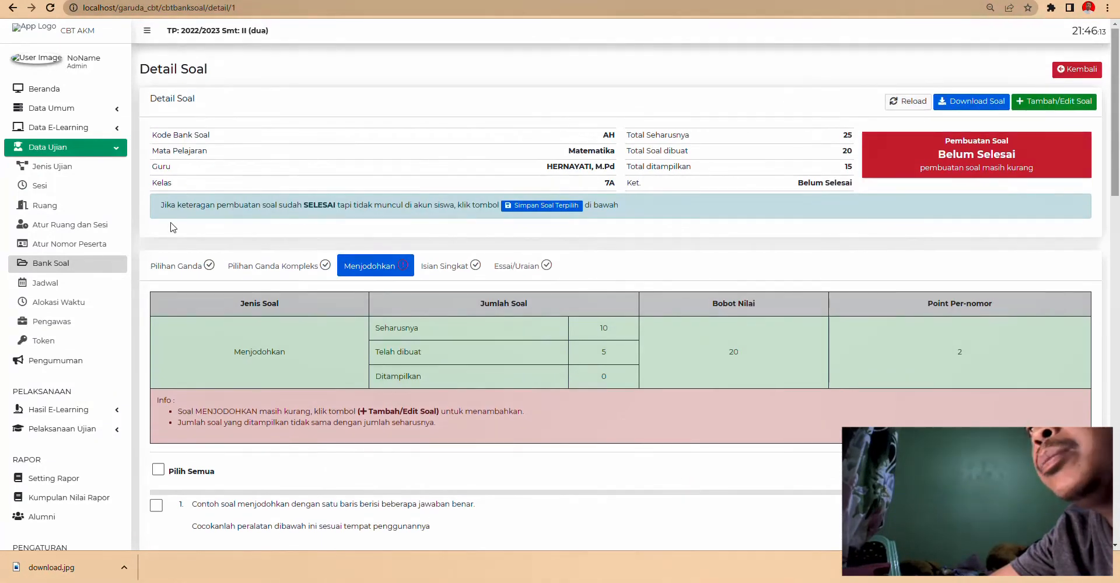
{"action": "left_click", "coordinate": [88, 267]}
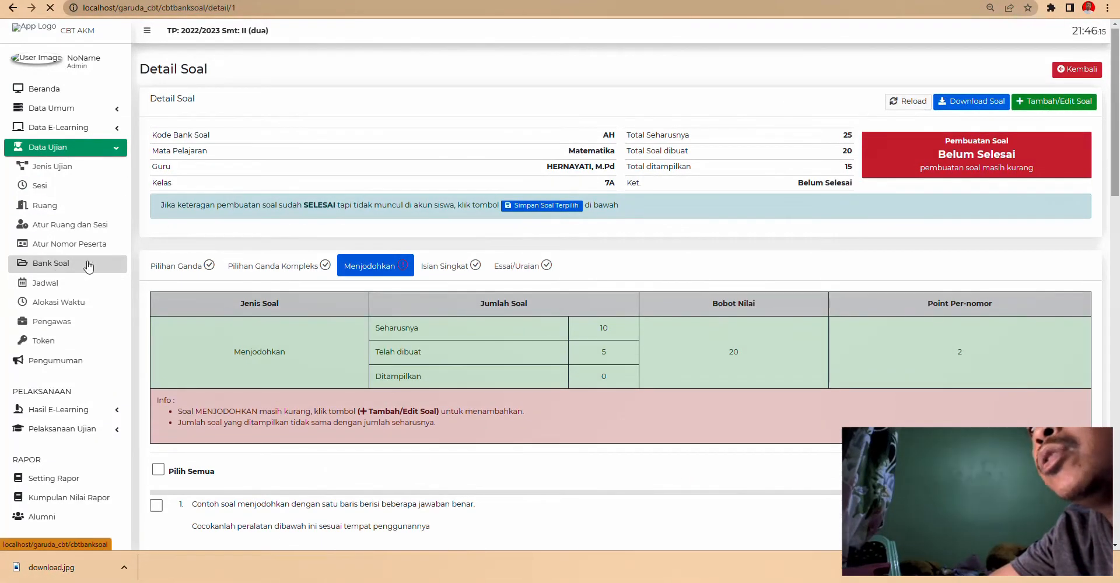
- Set the bank's Menjodohkan question count to 5 and save
{"action": "left_click", "coordinate": [815, 286]}
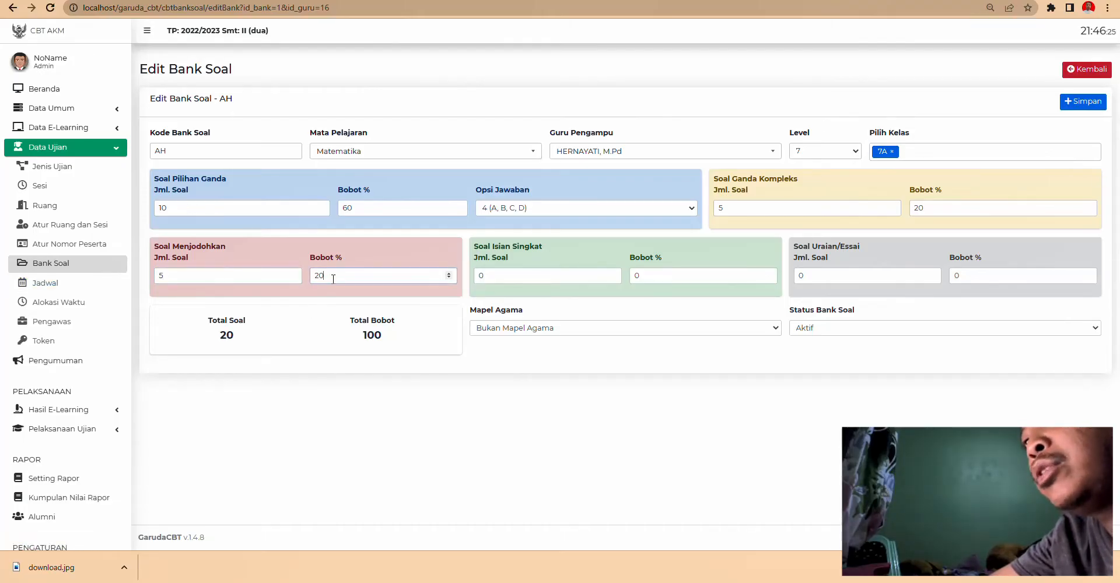
{"action": "left_click", "coordinate": [1081, 102]}
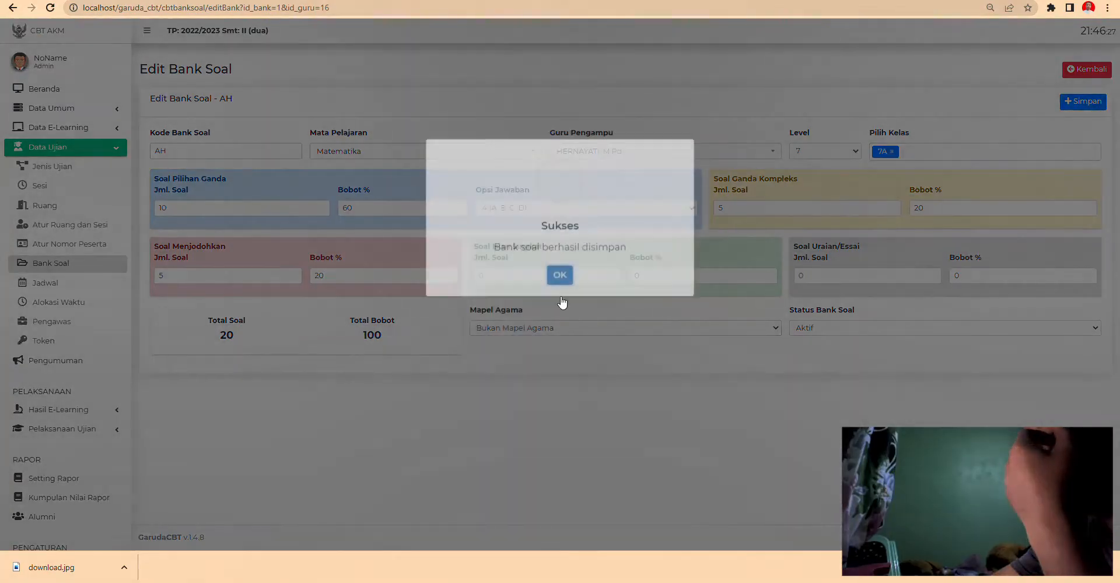
{"action": "left_click", "coordinate": [564, 343]}
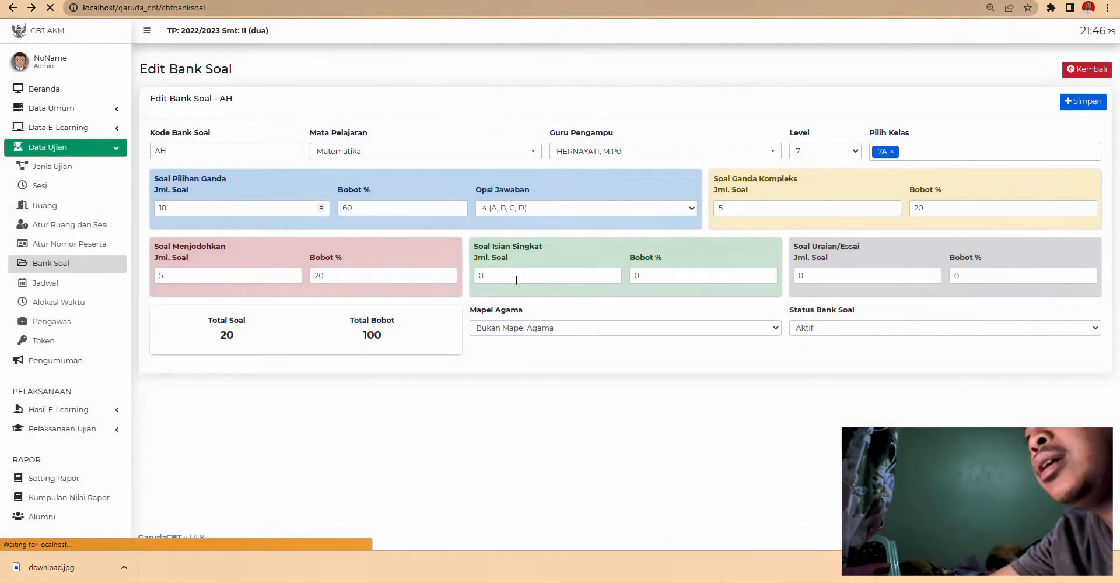
- Select and save all five matching questions in the bank's details
{"action": "left_click", "coordinate": [894, 280]}
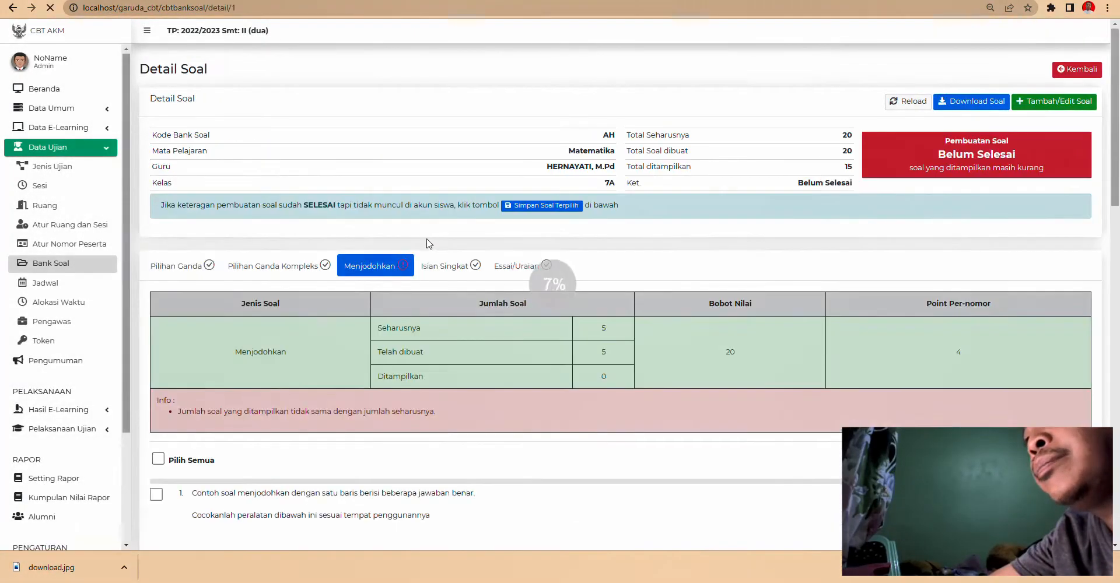
{"action": "scroll", "coordinate": [552, 344], "scroll_direction": "down", "scroll_amount": 6}
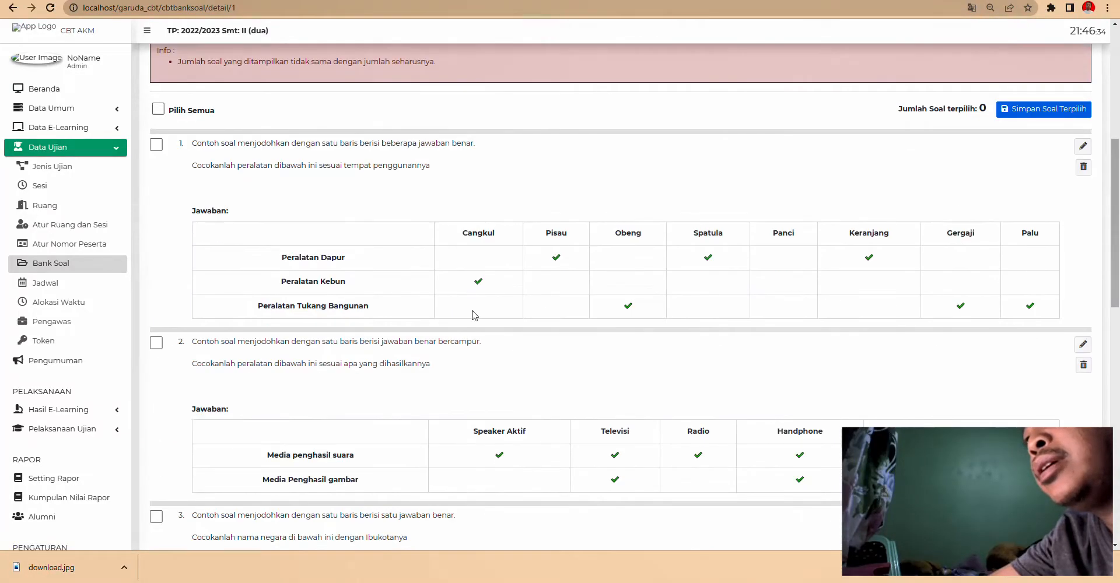
{"action": "scroll", "coordinate": [260, 266], "scroll_direction": "up", "scroll_amount": 3}
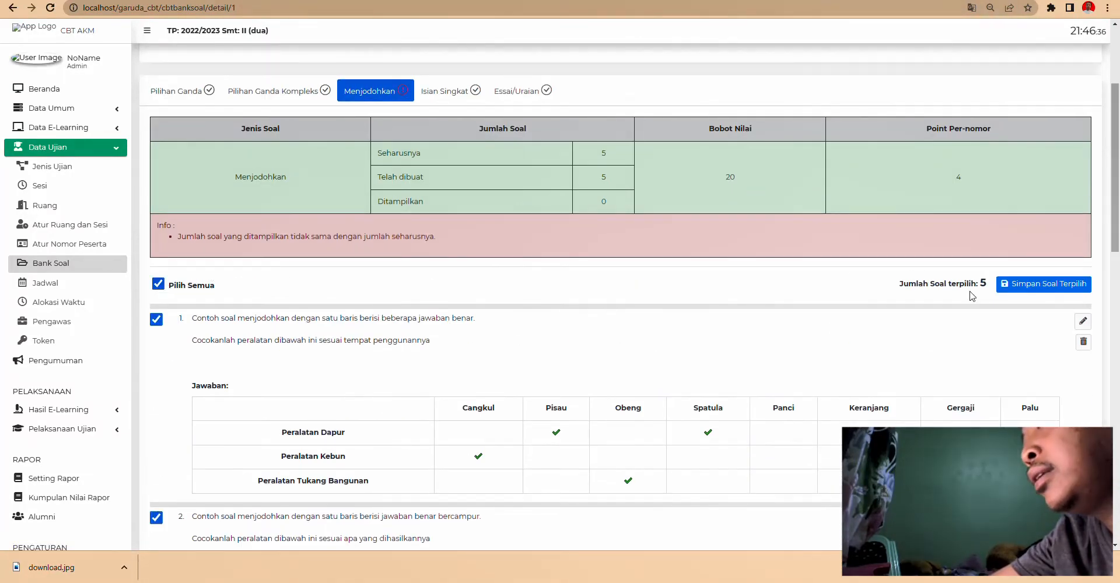
{"action": "left_click", "coordinate": [1042, 288]}
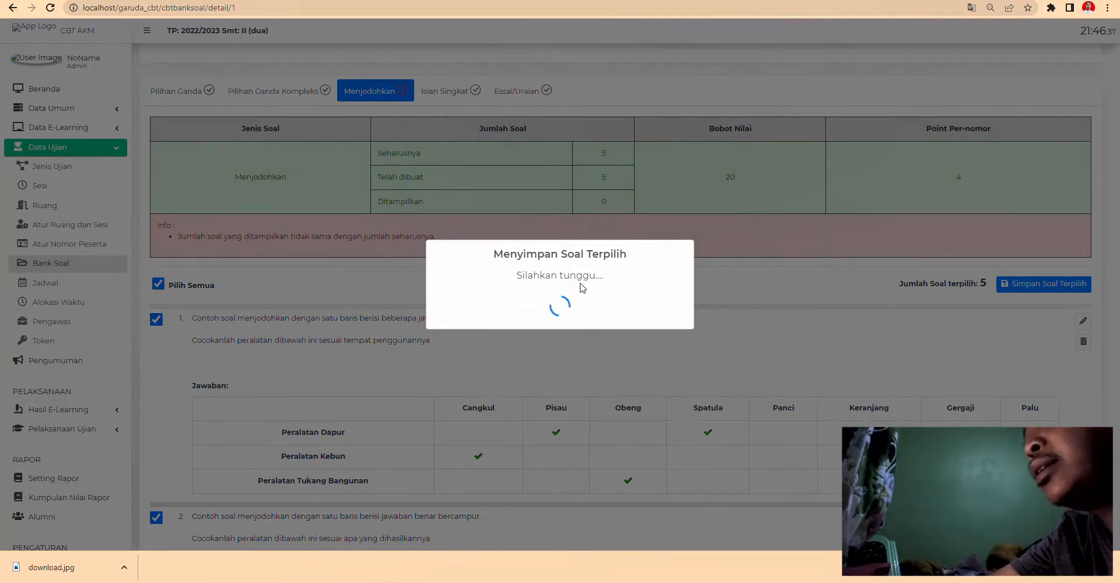
{"action": "left_click", "coordinate": [560, 340]}
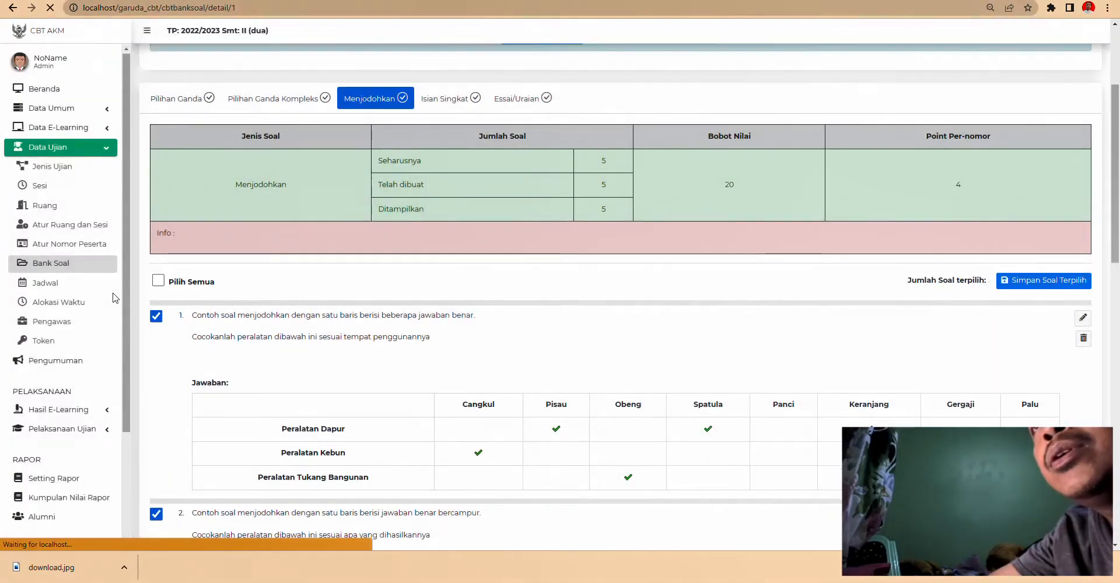
{"action": "left_click", "coordinate": [52, 283]}
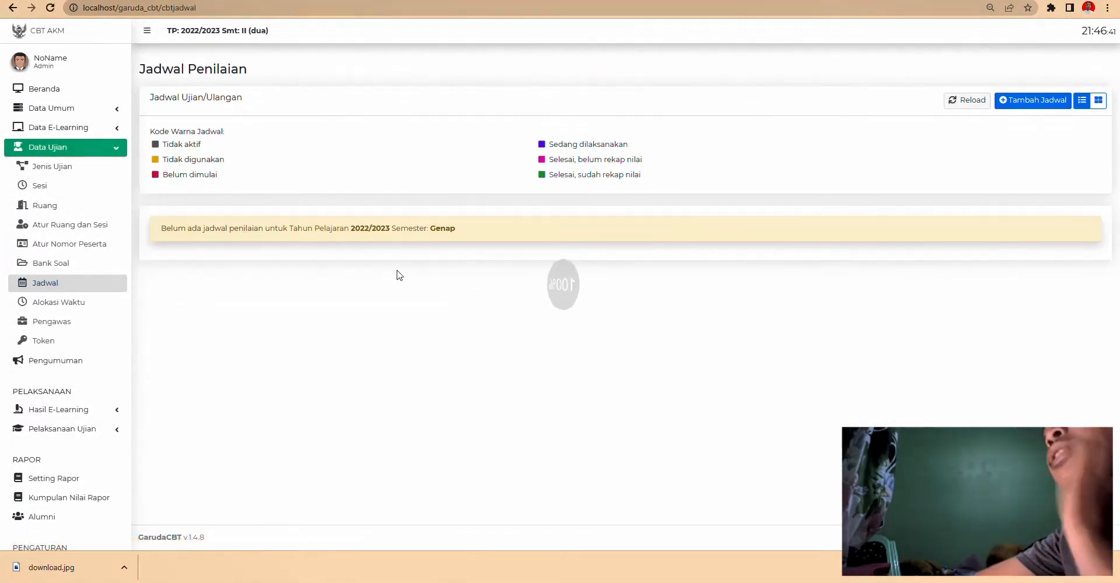
- Start a new exam schedule with Matematika as the subject
{"action": "left_click", "coordinate": [1024, 103]}
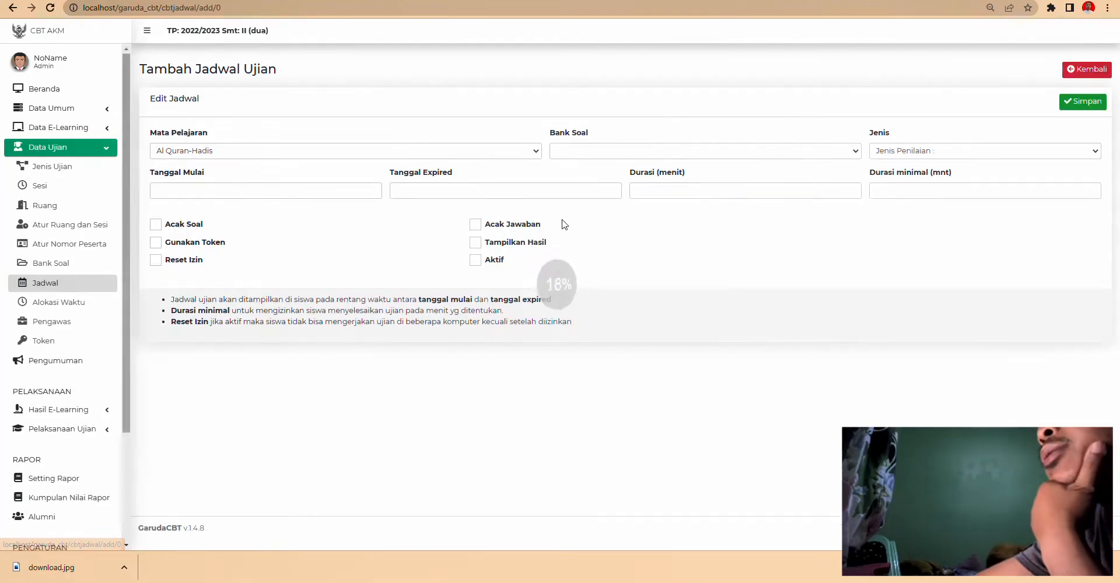
{"action": "left_click", "coordinate": [200, 157]}
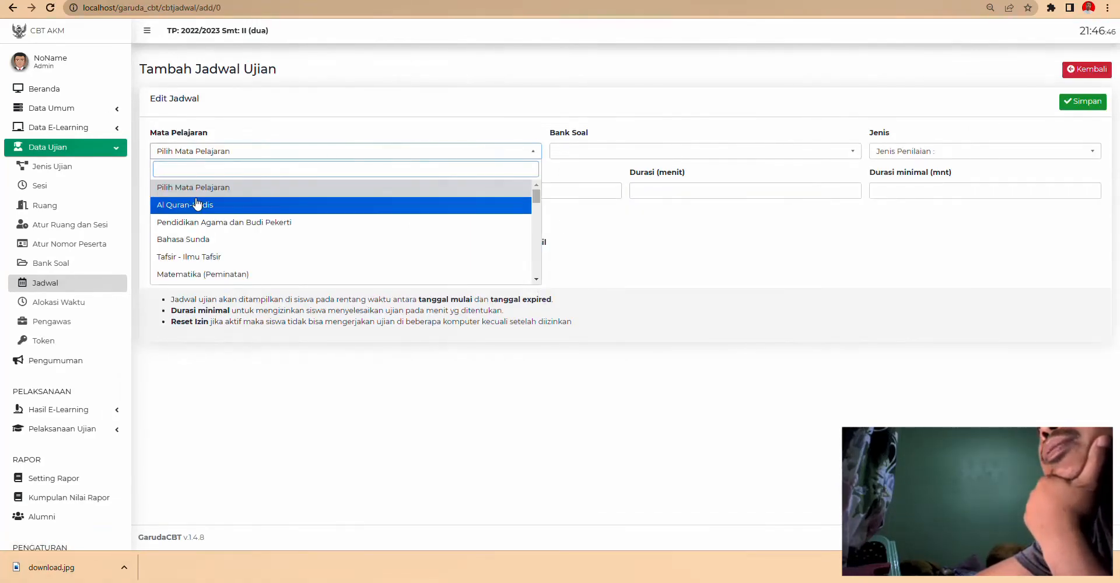
{"action": "scroll", "coordinate": [205, 245], "scroll_direction": "down", "scroll_amount": 2}
{"action": "scroll", "coordinate": [206, 250], "scroll_direction": "down", "scroll_amount": 5}
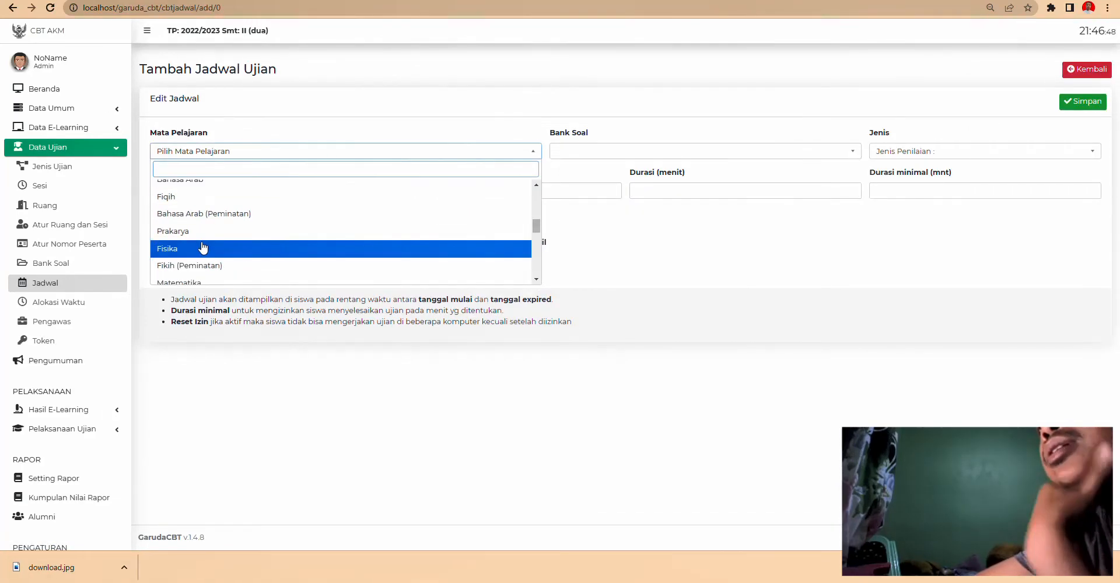
{"action": "scroll", "coordinate": [201, 247], "scroll_direction": "up", "scroll_amount": 2}
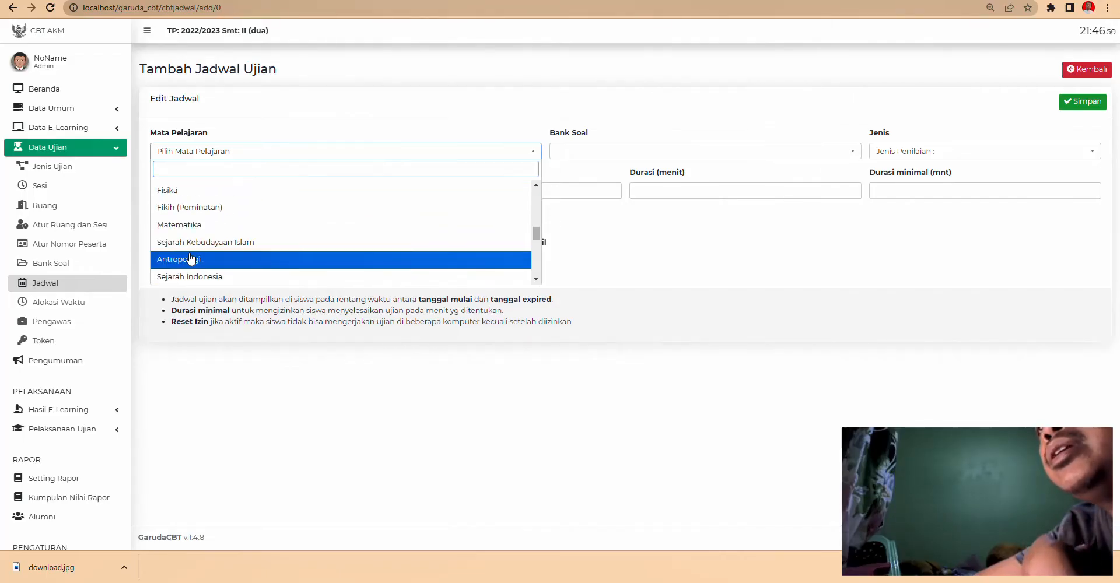
{"action": "scroll", "coordinate": [199, 253], "scroll_direction": "down", "scroll_amount": 5}
{"action": "scroll", "coordinate": [195, 253], "scroll_direction": "up", "scroll_amount": 4}
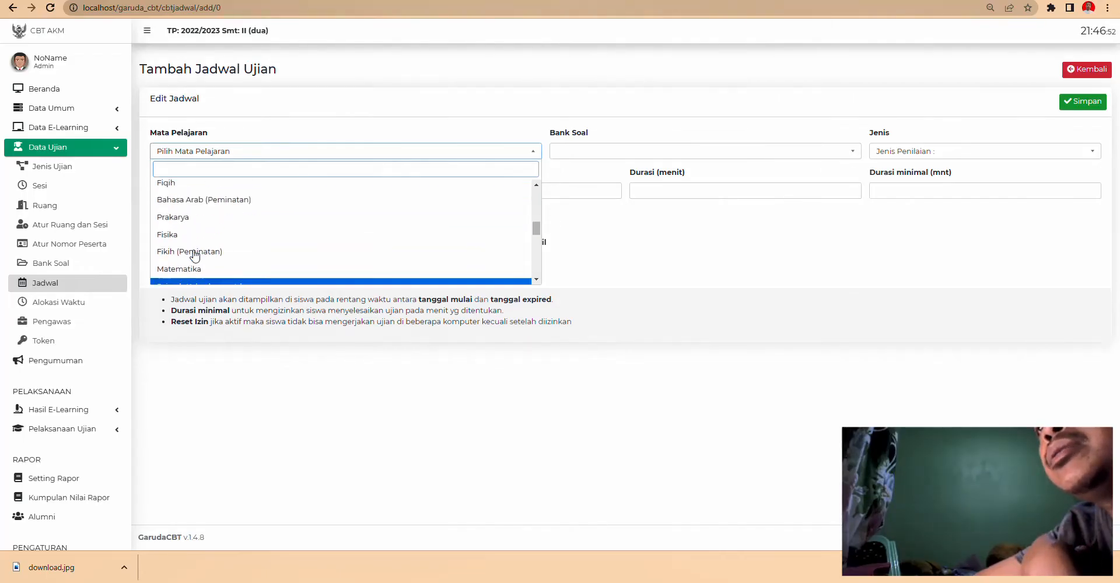
{"action": "scroll", "coordinate": [192, 245], "scroll_direction": "down", "scroll_amount": 2}
{"action": "left_click", "coordinate": [190, 226]}
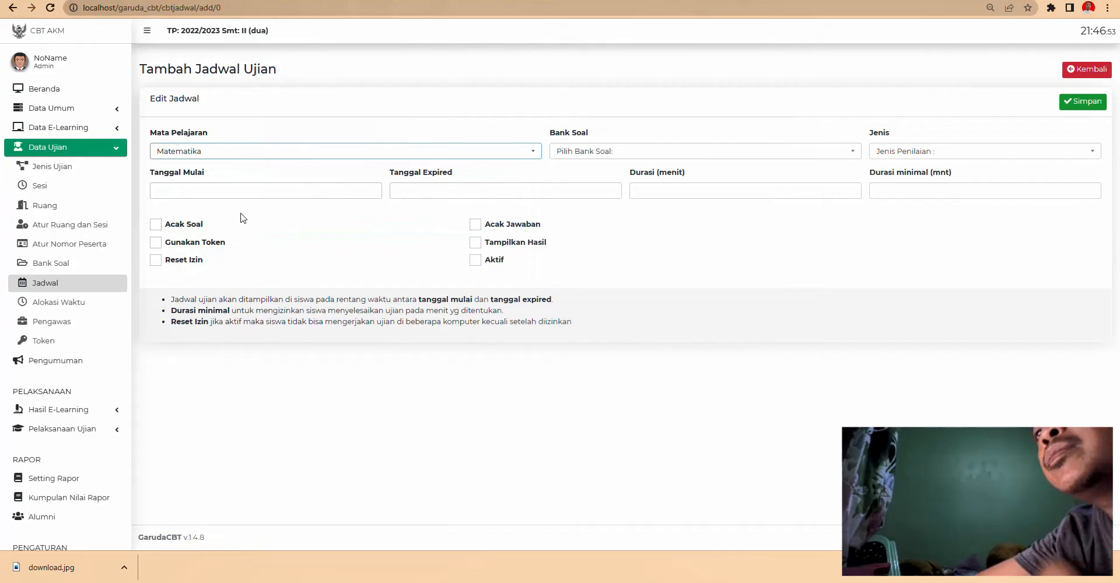
- Set dates 15–16 May 2023, bank AH, type PAT and a 20-minute duration
{"action": "left_click", "coordinate": [199, 189]}
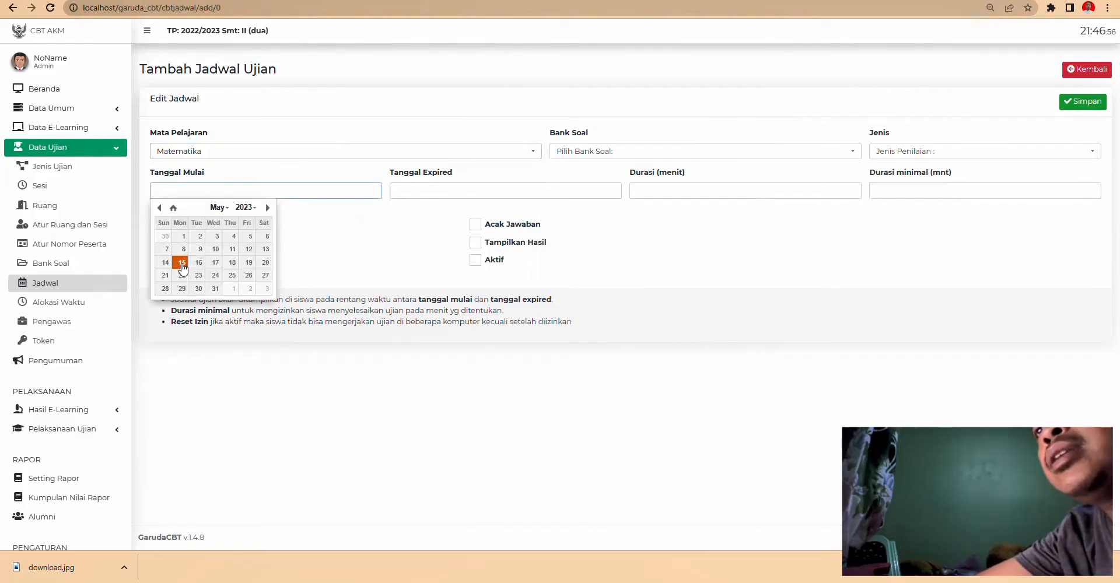
{"action": "left_click", "coordinate": [181, 263]}
{"action": "left_click", "coordinate": [449, 196]}
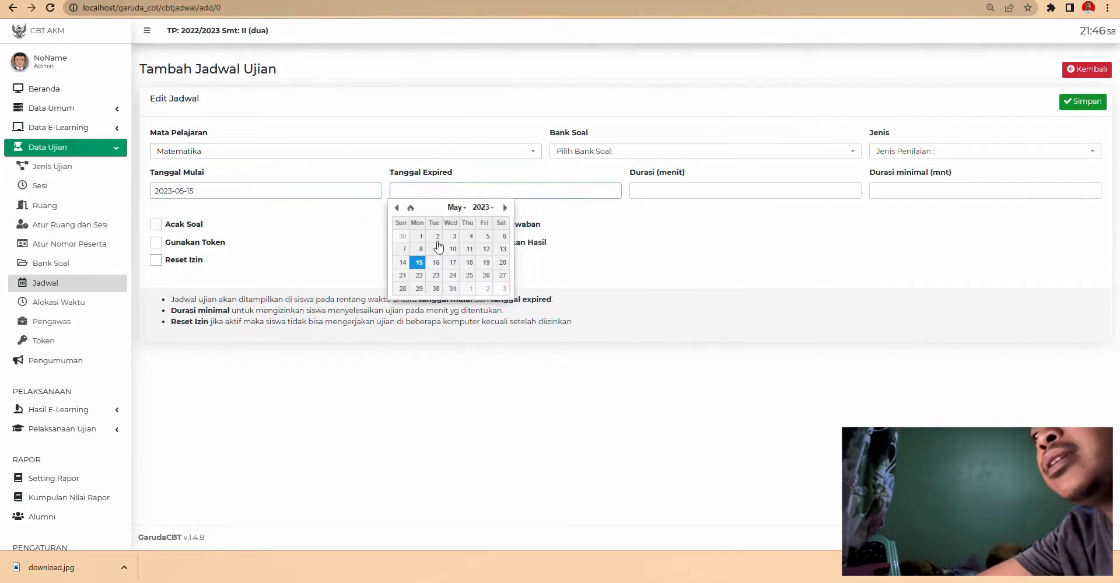
{"action": "left_click", "coordinate": [436, 263]}
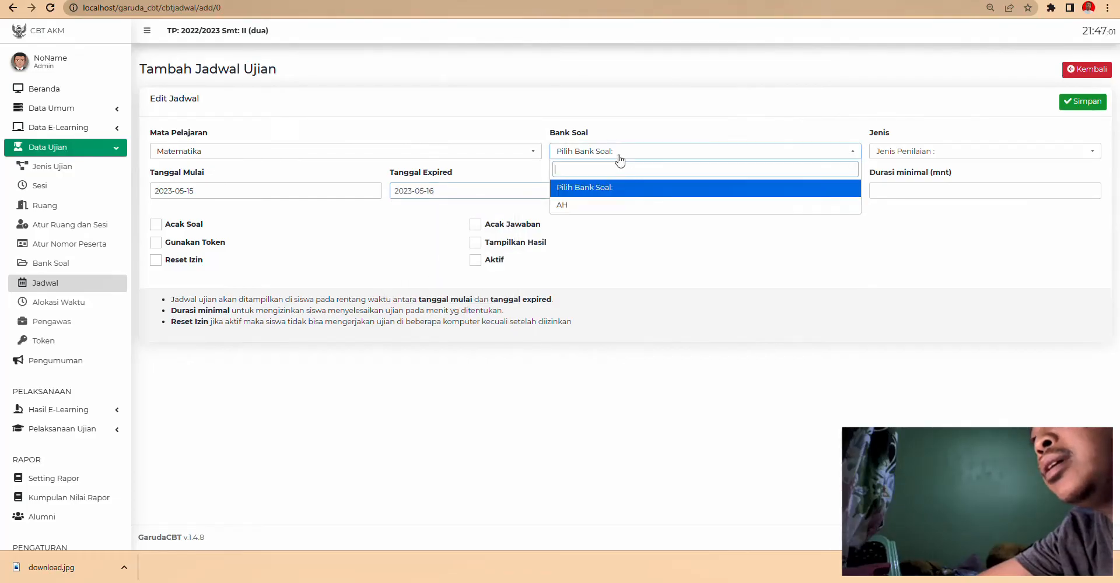
{"action": "left_click", "coordinate": [572, 205]}
{"action": "left_click", "coordinate": [893, 153]}
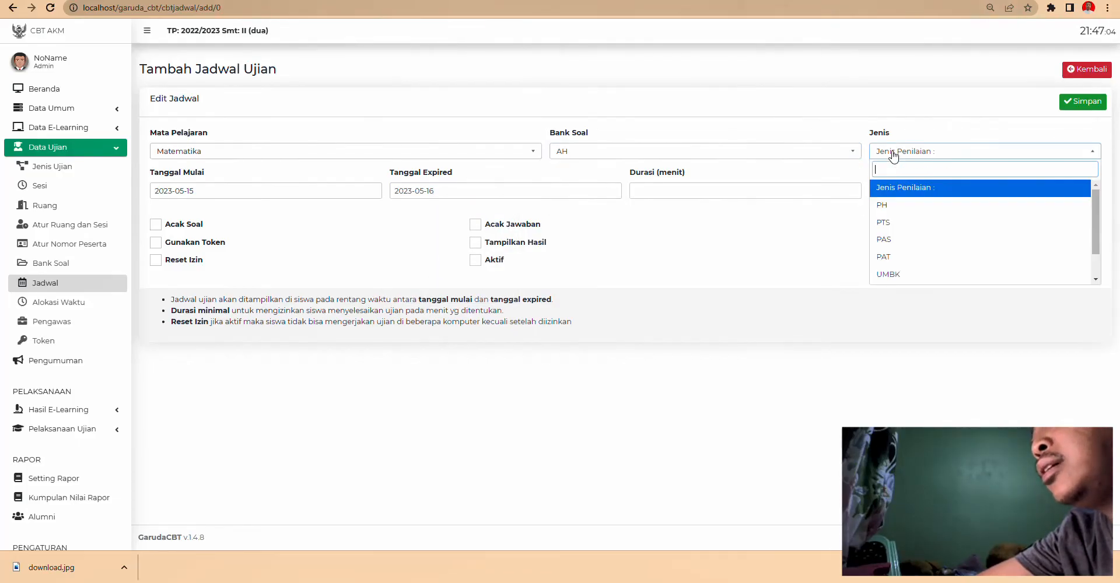
{"action": "left_click", "coordinate": [892, 257]}
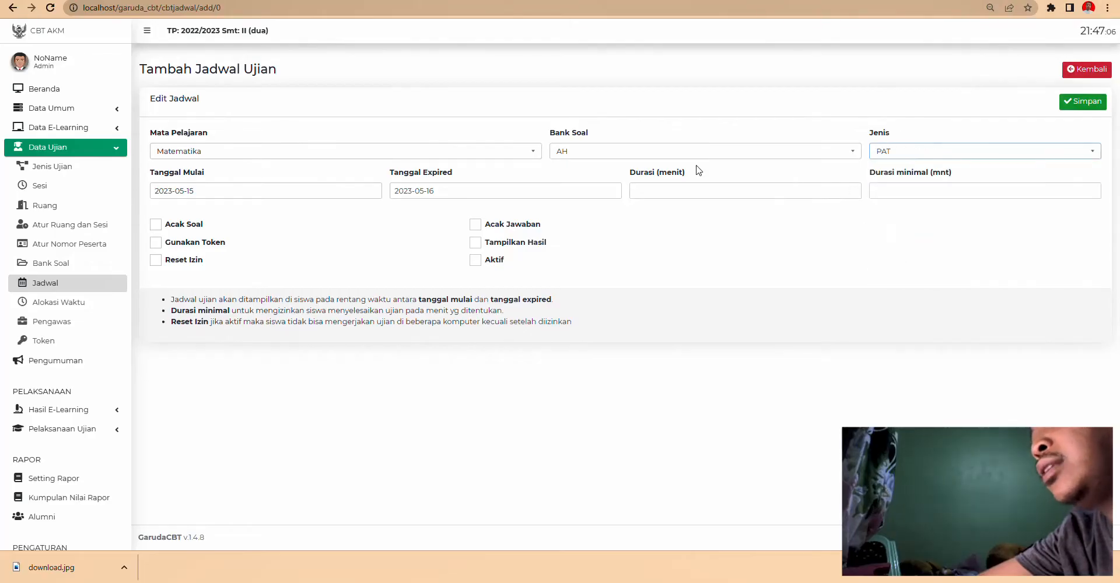
{"action": "left_click", "coordinate": [688, 191]}
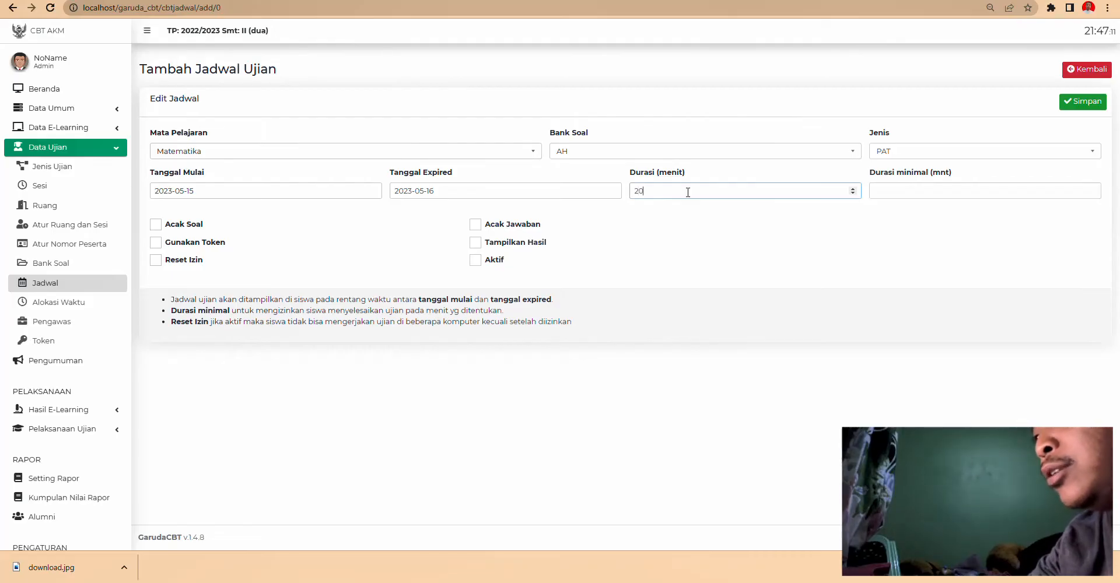
{"action": "left_click", "coordinate": [935, 194]}
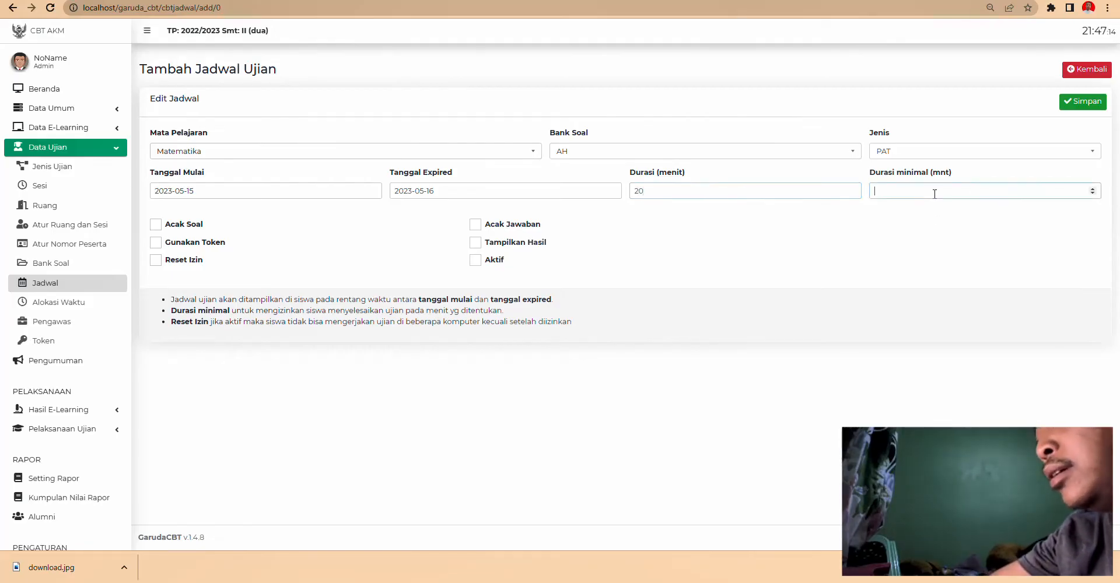
{"action": "type", "text": "20"}
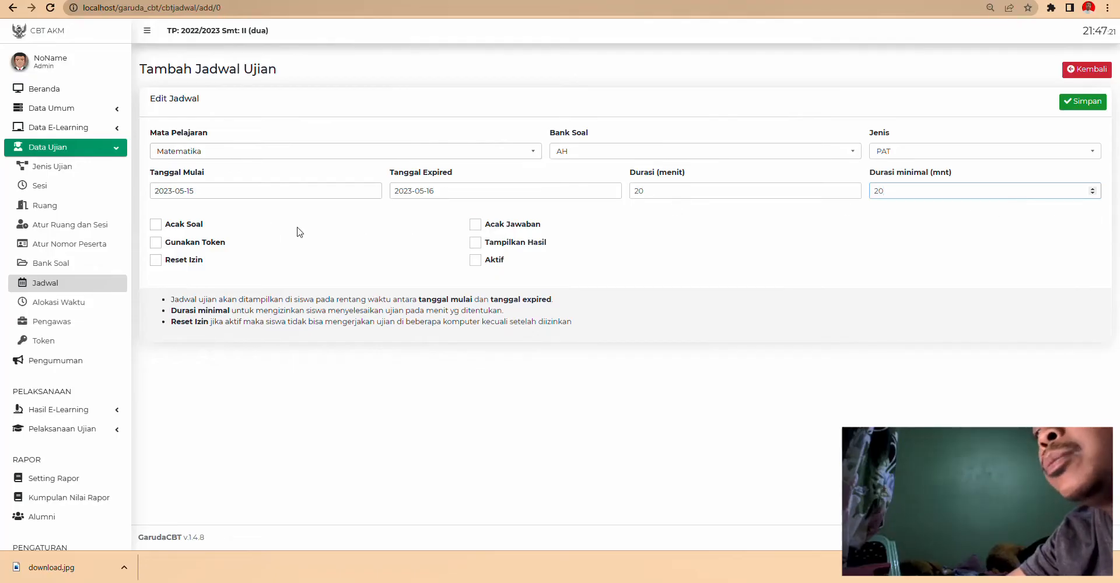
- Enable Acak Soal/Jawaban, Reset Izin, Tampilkan Hasil and Aktif, then save the schedule
{"action": "left_click", "coordinate": [156, 227]}
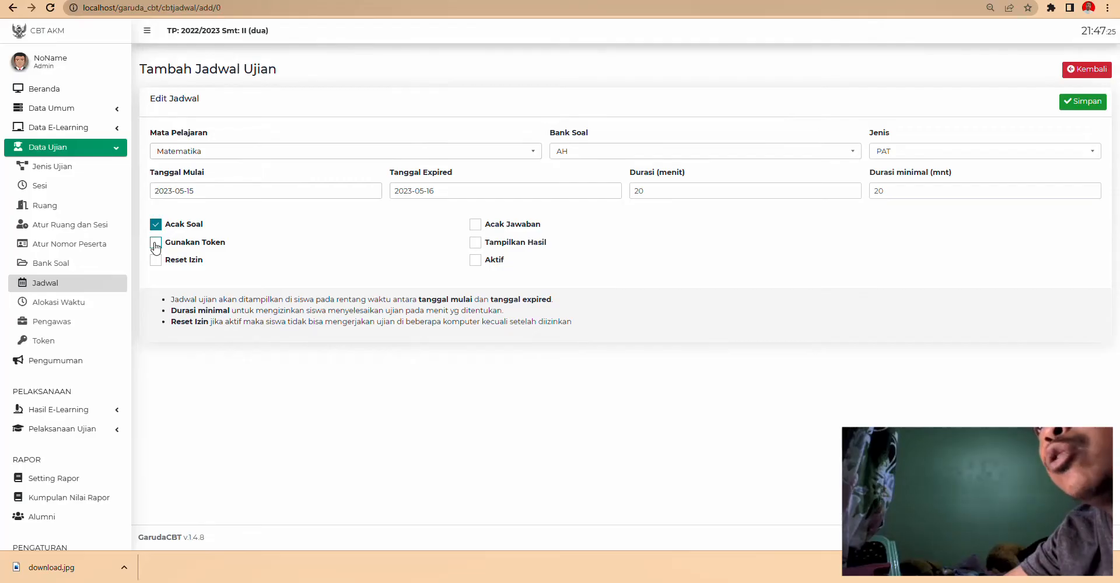
{"action": "left_click", "coordinate": [155, 261]}
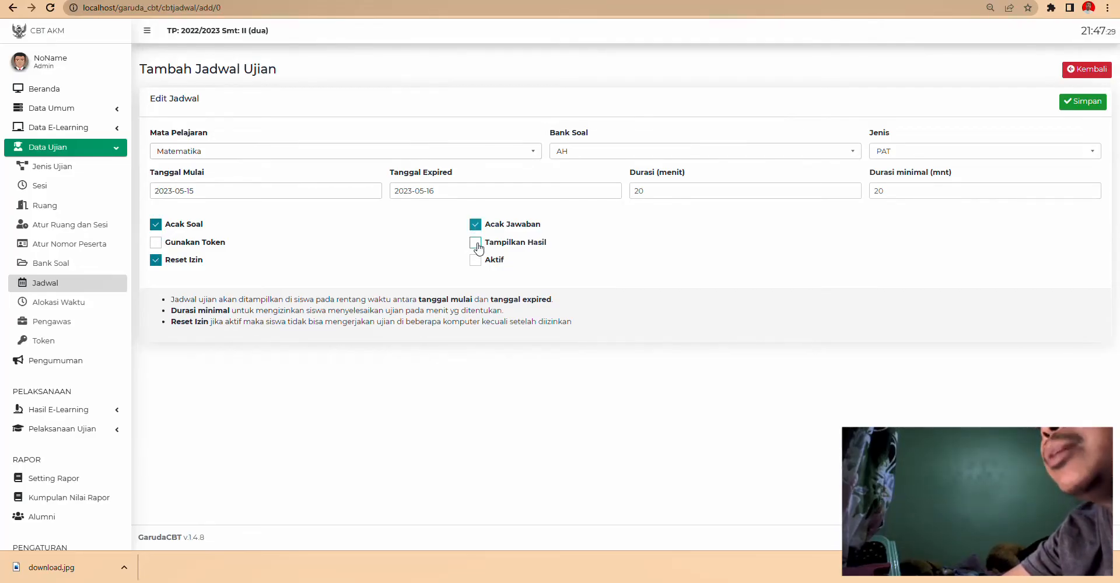
{"action": "left_click", "coordinate": [475, 244]}
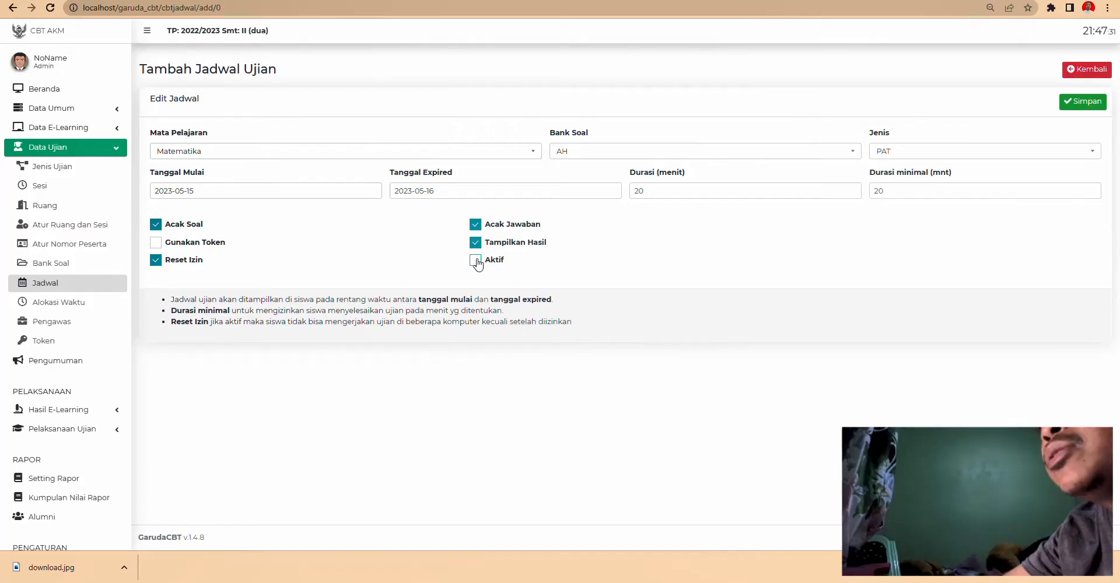
{"action": "left_click", "coordinate": [476, 260]}
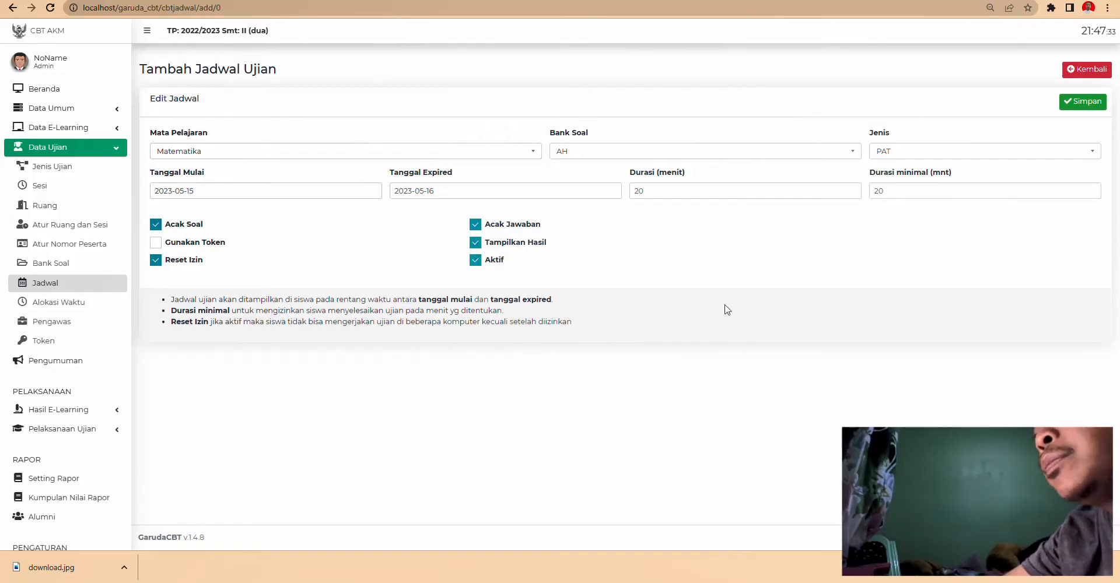
{"action": "left_click", "coordinate": [1078, 103]}
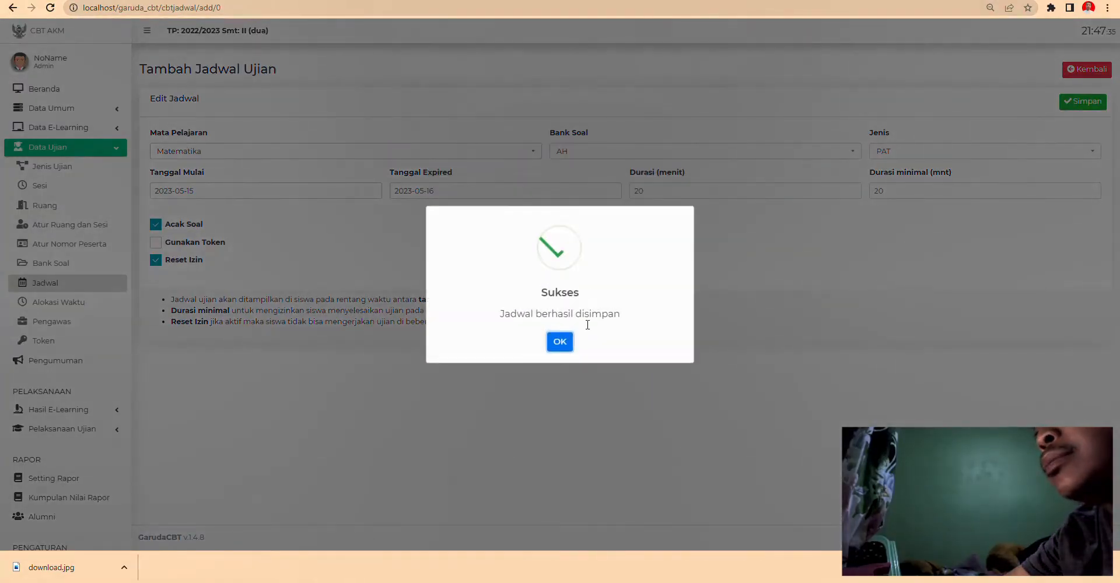
{"action": "left_click", "coordinate": [560, 342]}
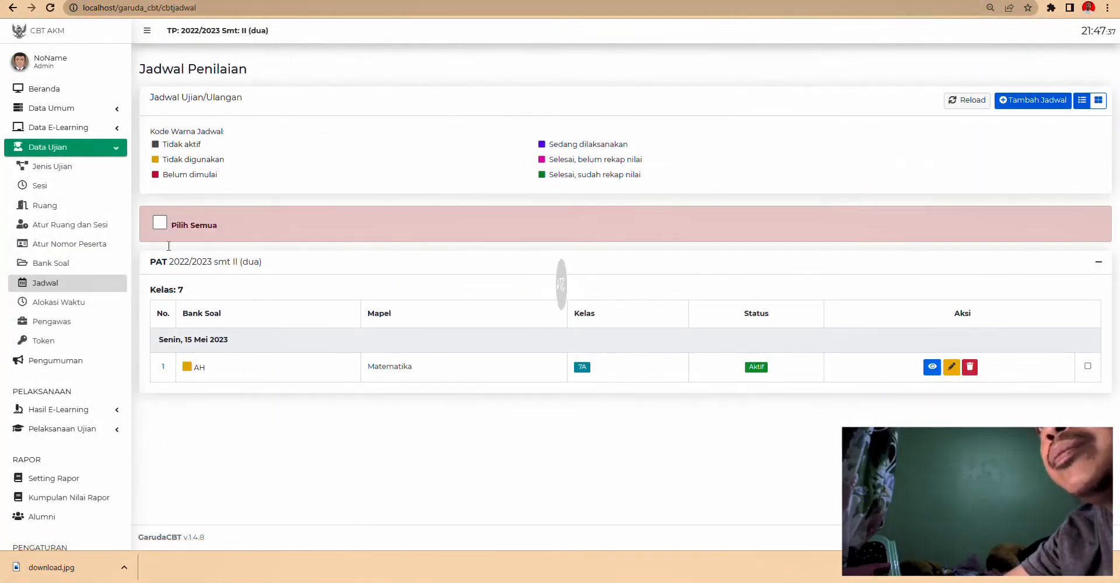
- Open Alokasi Waktu from the Data Ujian sidebar menu
{"action": "left_click", "coordinate": [63, 302]}
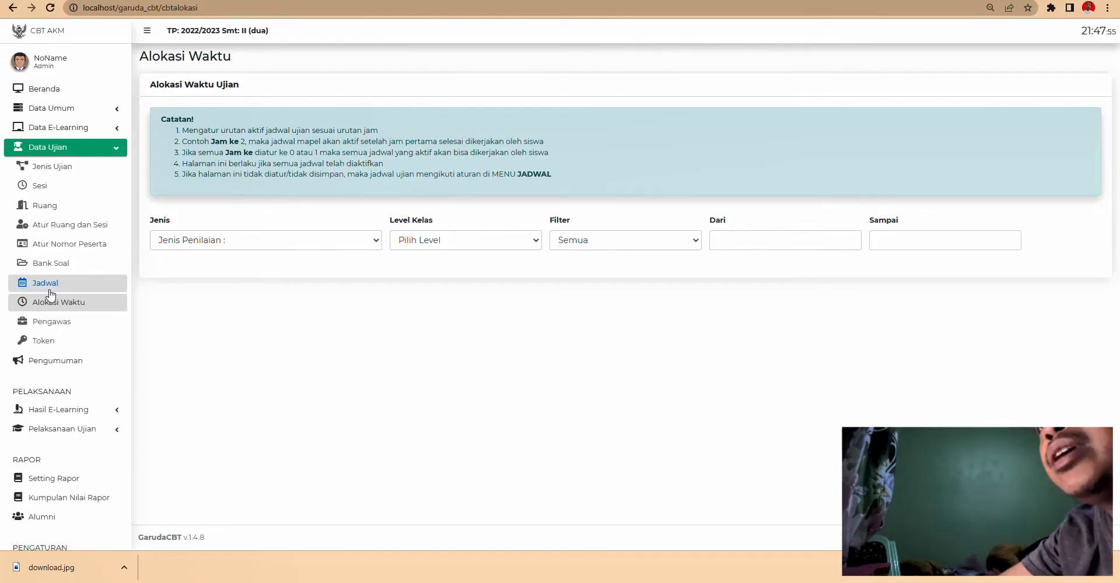
- Filter PAT, level 7, Semua and save Matematika's 15 May 2023 slot as Jam ke 1
{"action": "left_click", "coordinate": [199, 240]}
{"action": "left_click", "coordinate": [188, 266]}
{"action": "left_click", "coordinate": [448, 245]}
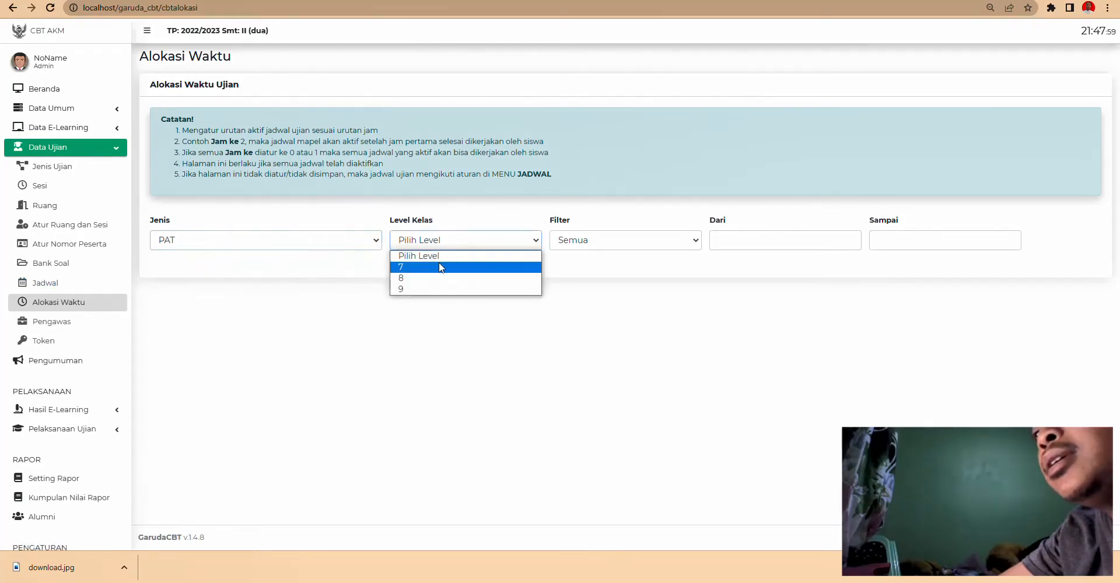
{"action": "left_click", "coordinate": [439, 262]}
{"action": "left_click", "coordinate": [573, 243]}
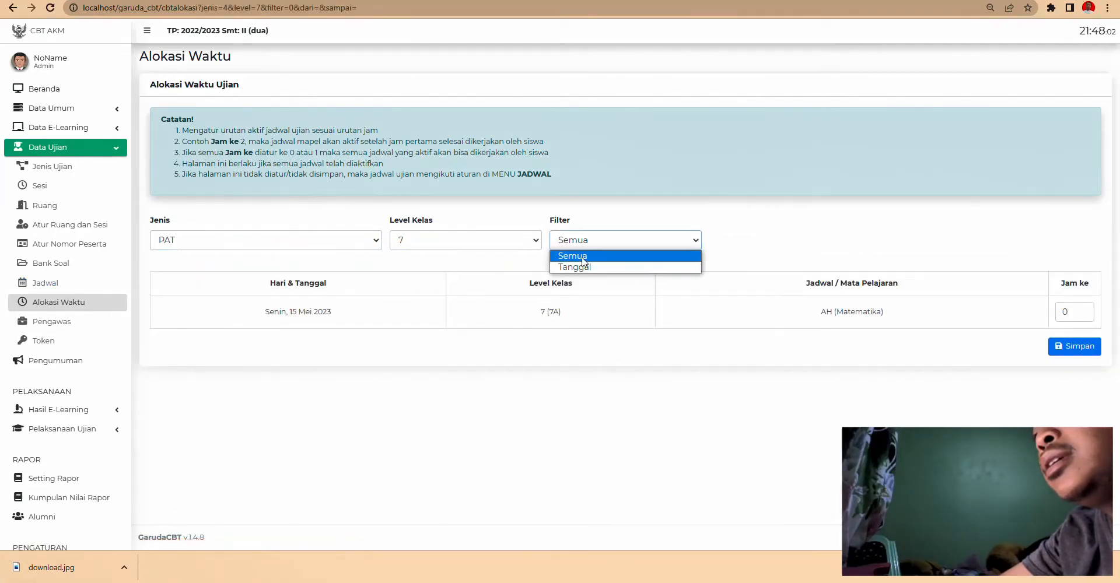
{"action": "left_click", "coordinate": [636, 255]}
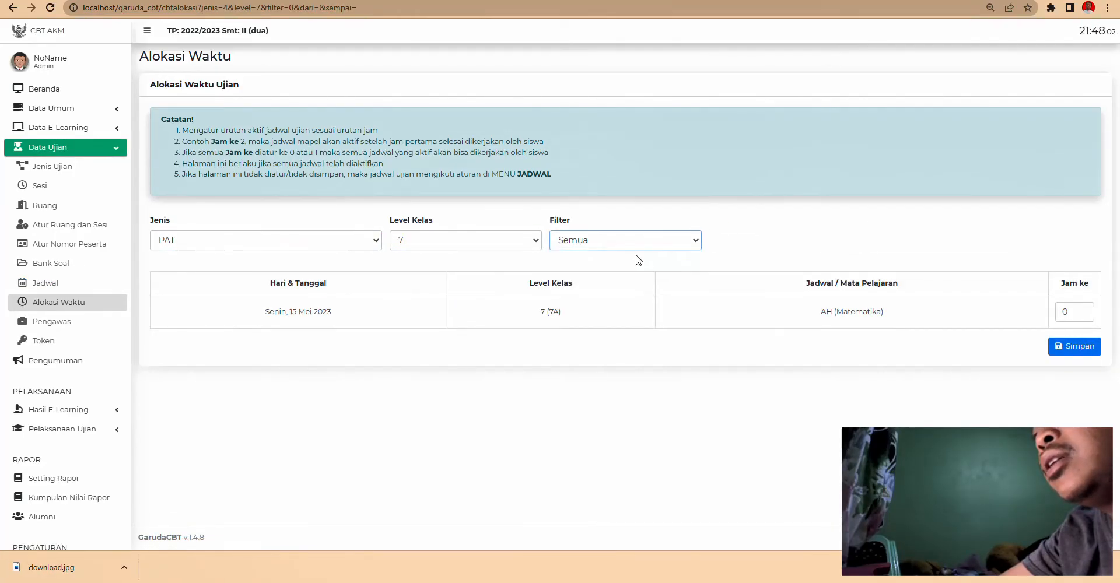
{"action": "left_click", "coordinate": [1083, 311]}
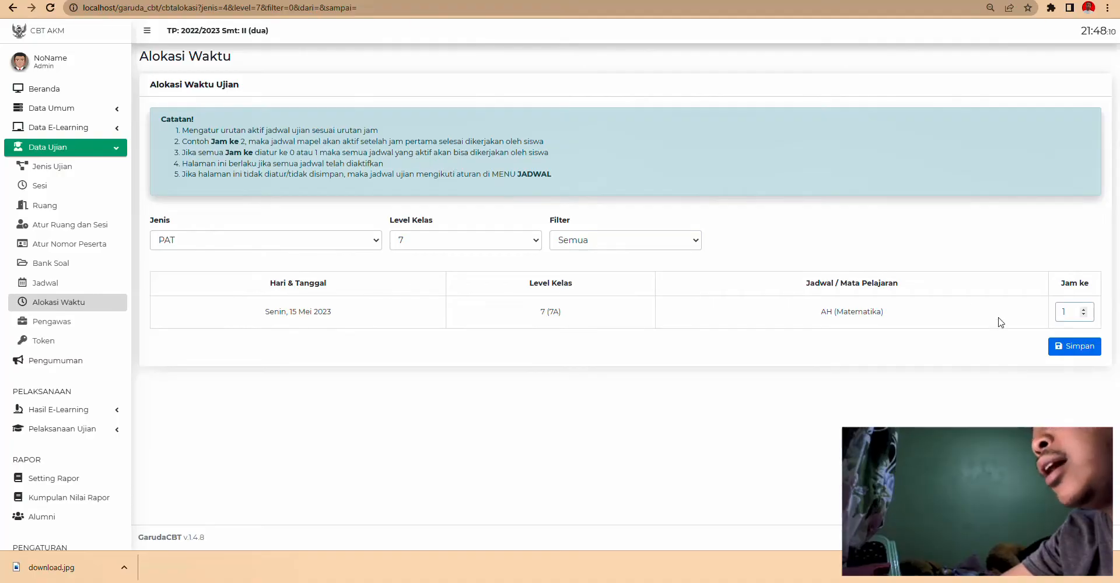
{"action": "left_click", "coordinate": [1074, 346]}
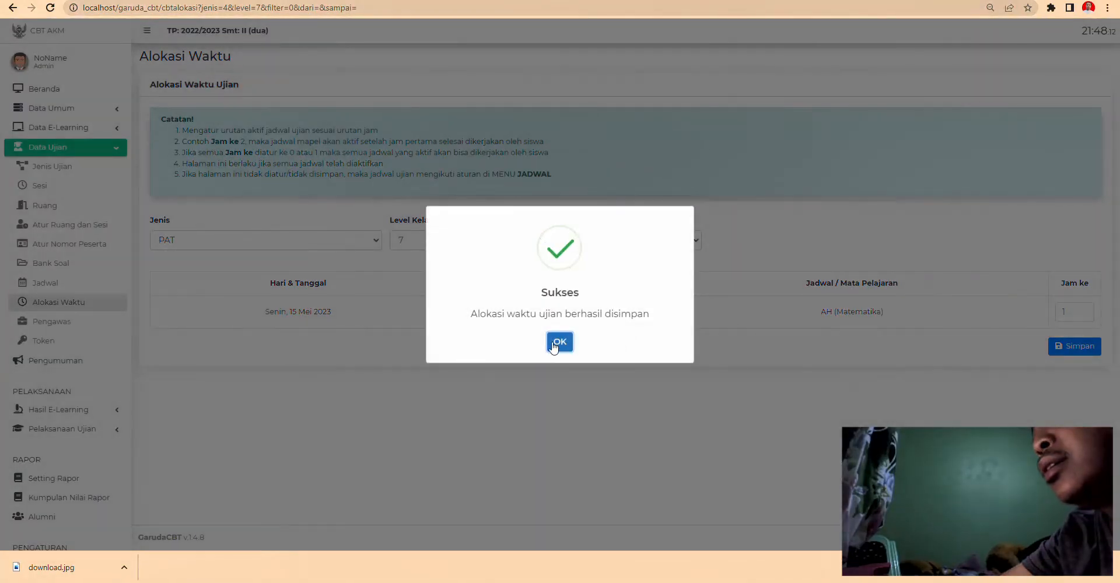
{"action": "left_click", "coordinate": [551, 340]}
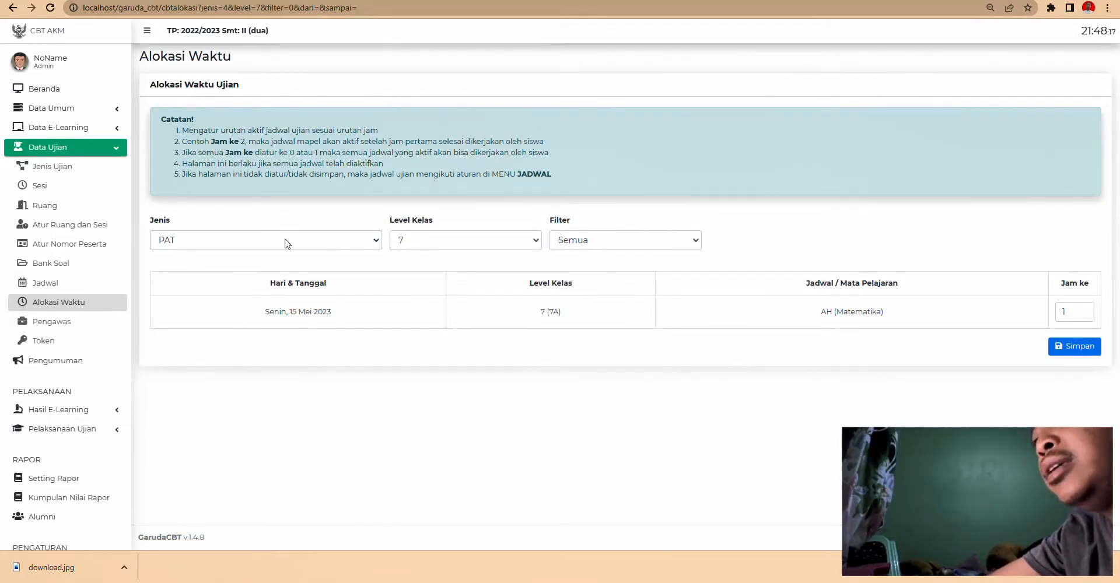
- Review the filter and assessment type lists, keeping PAT selected
{"action": "left_click", "coordinate": [628, 243]}
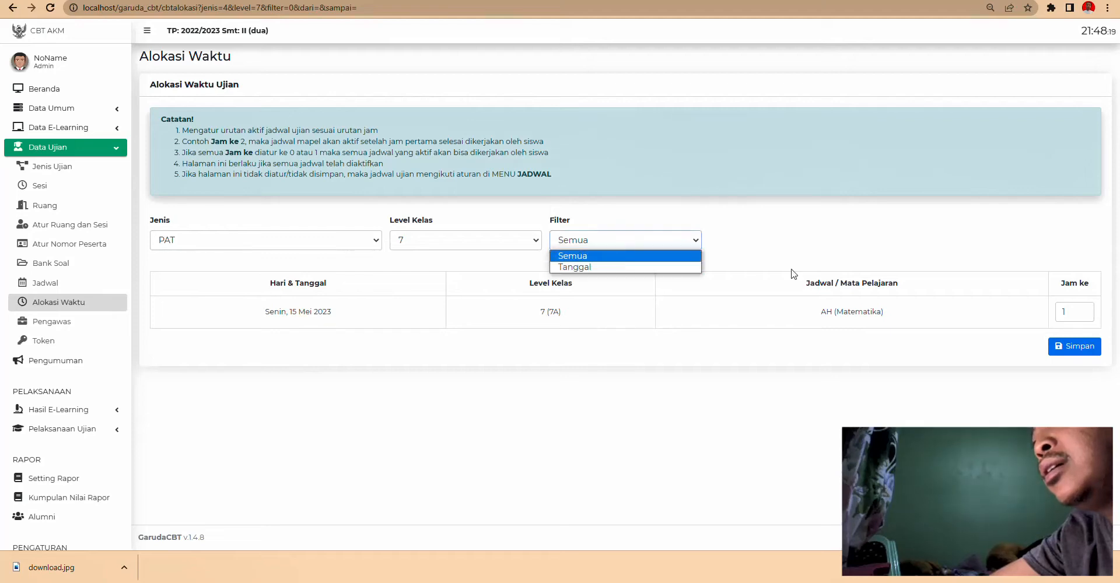
{"action": "left_click", "coordinate": [182, 240]}
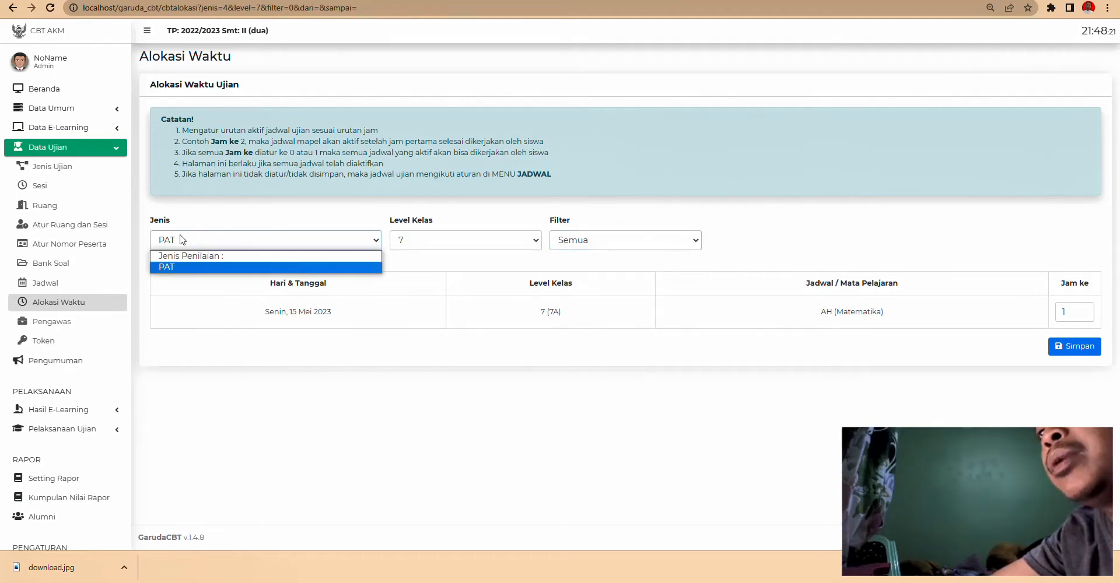
{"action": "left_click", "coordinate": [554, 166]}
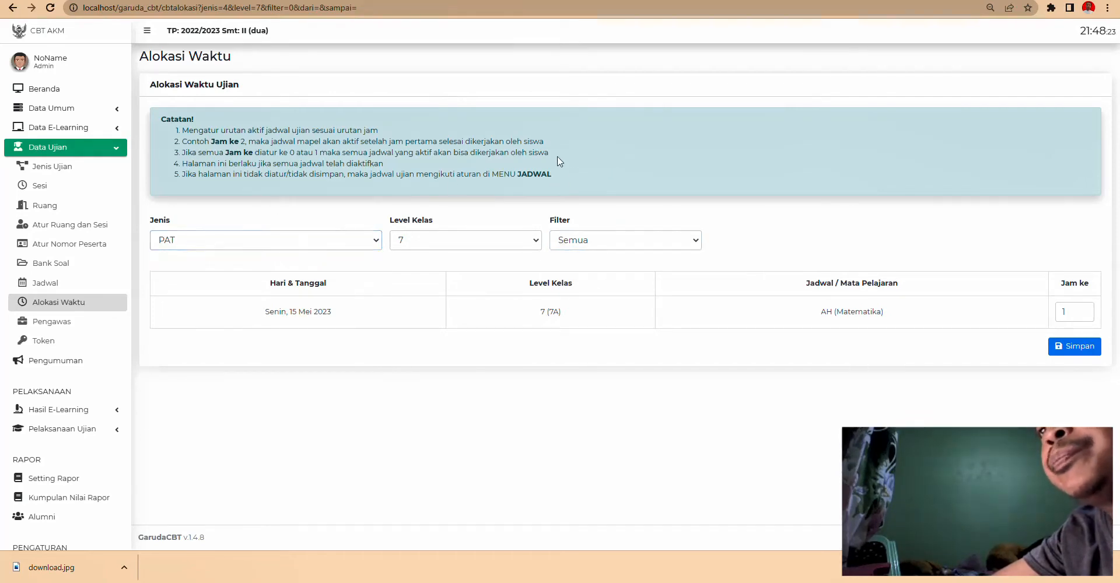
- Open Atur Pengawas, list PAT sessions and clear the Matematika session's proctor field
{"action": "left_click", "coordinate": [58, 322]}
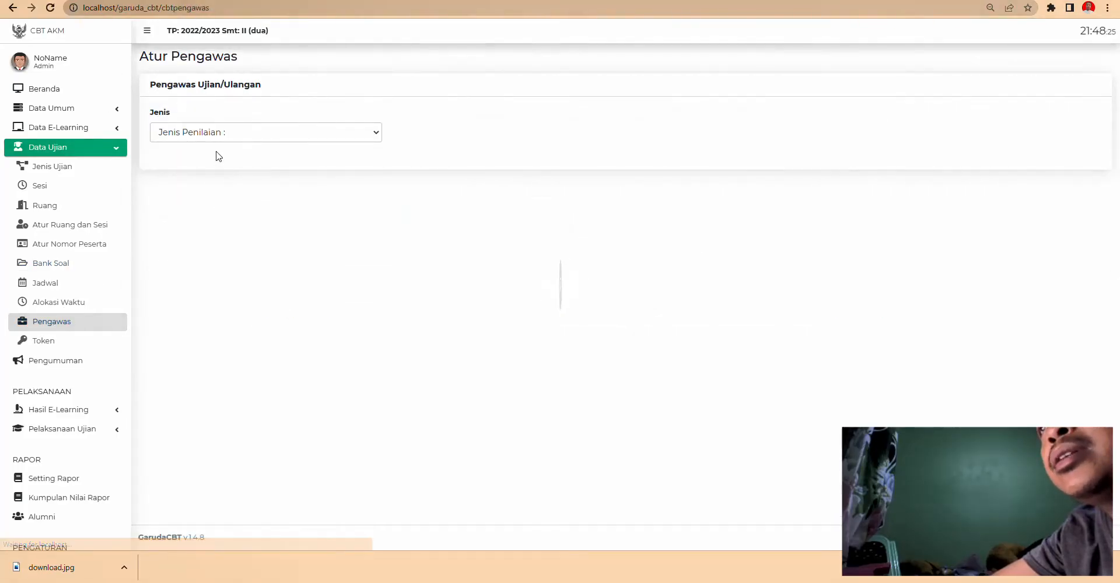
{"action": "left_click", "coordinate": [205, 133]}
{"action": "left_click", "coordinate": [181, 160]}
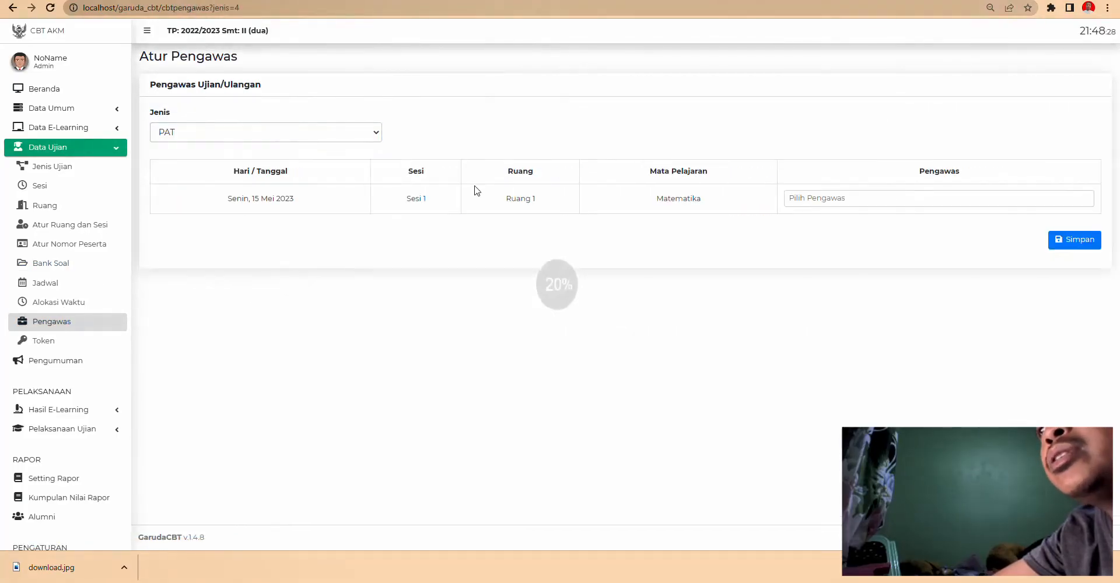
{"action": "left_click", "coordinate": [852, 198]}
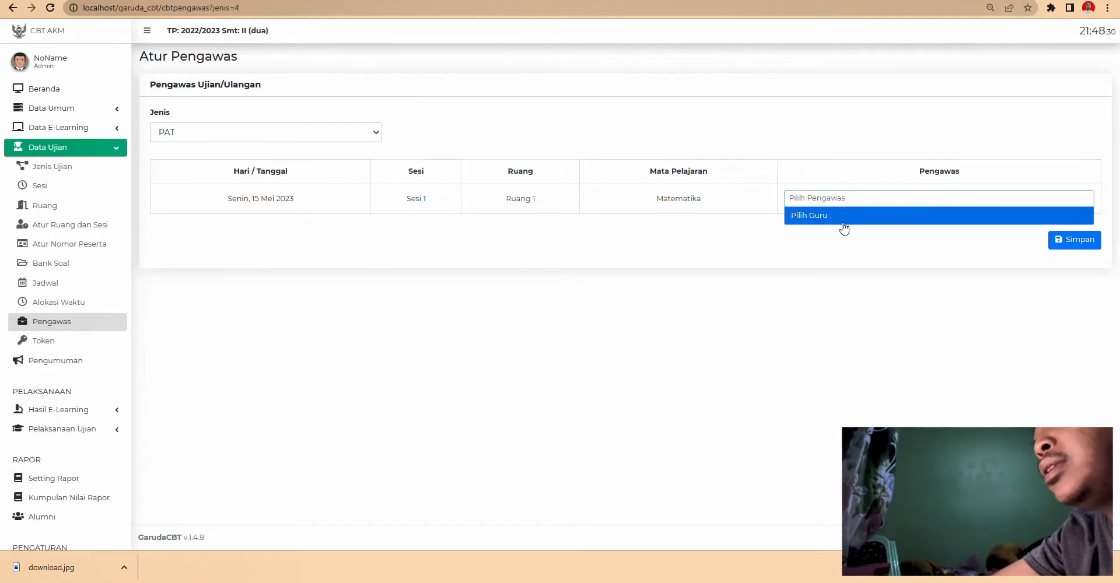
{"action": "left_click", "coordinate": [837, 225]}
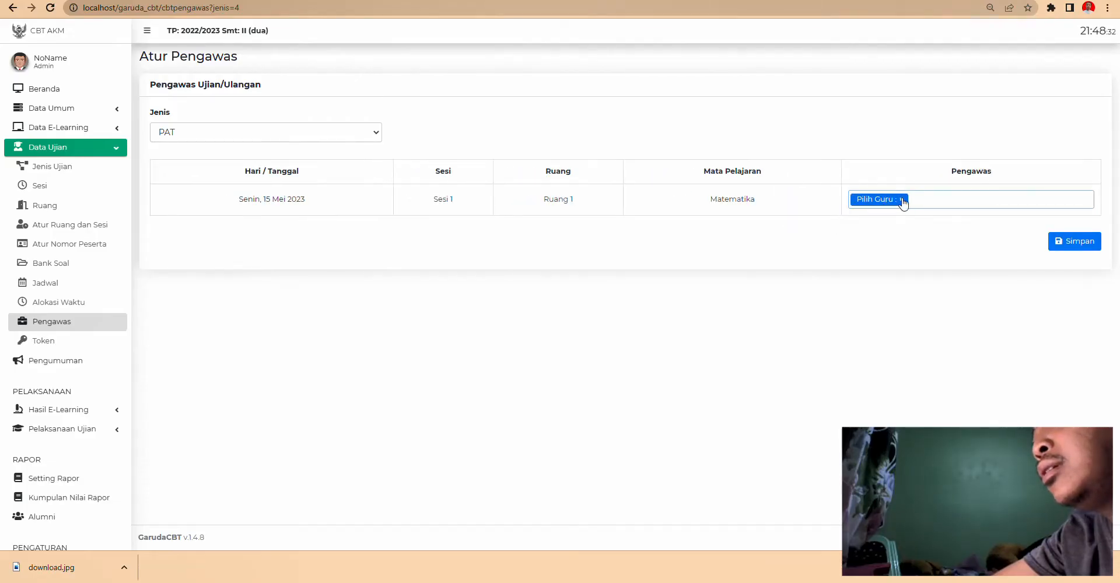
{"action": "left_click", "coordinate": [902, 201]}
{"action": "left_click", "coordinate": [680, 201]}
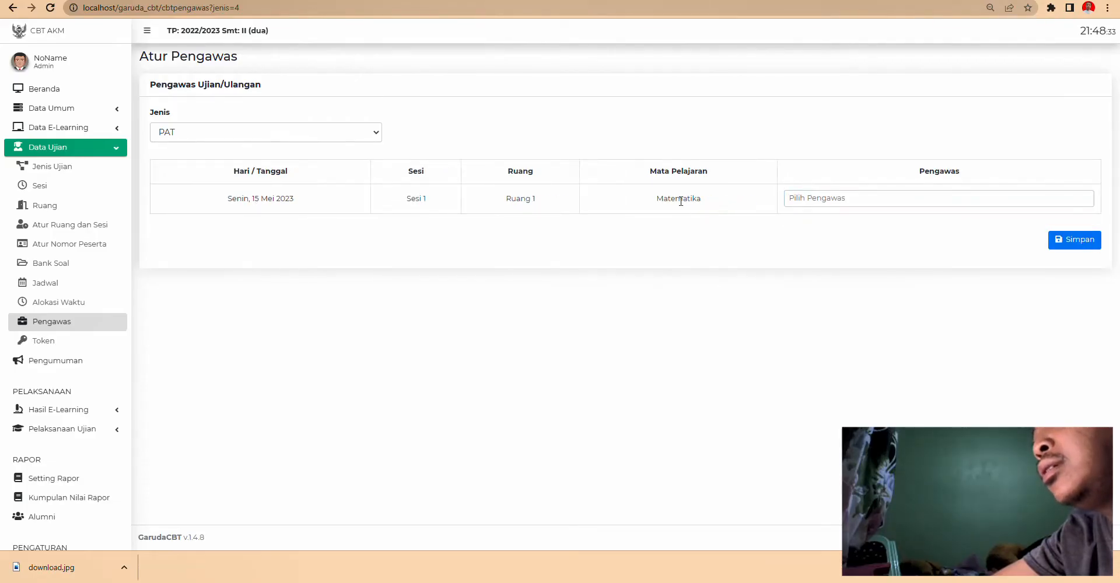
{"action": "left_click", "coordinate": [904, 201]}
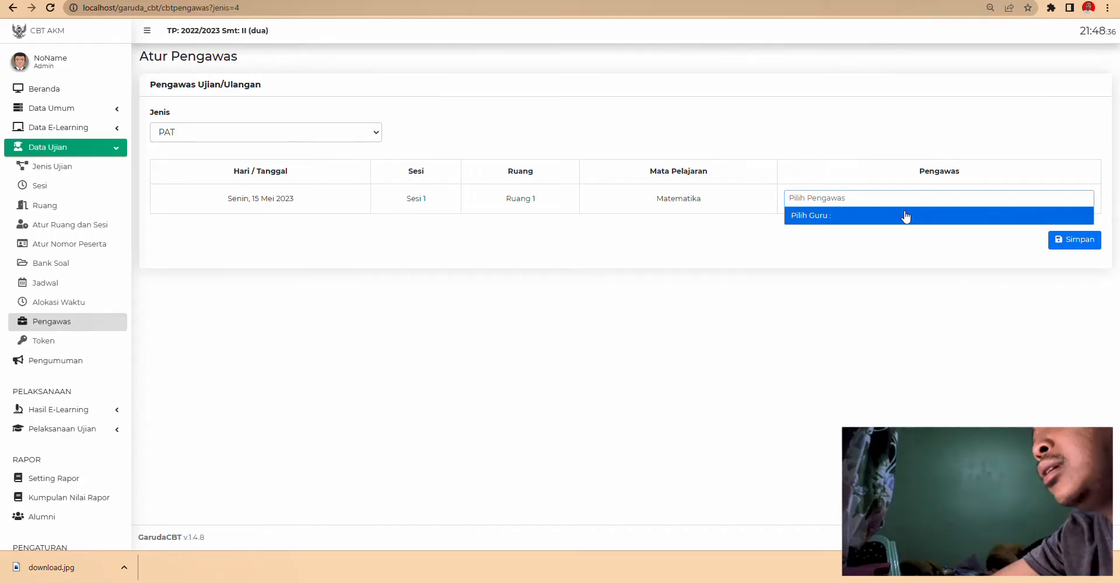
{"action": "left_click", "coordinate": [791, 295]}
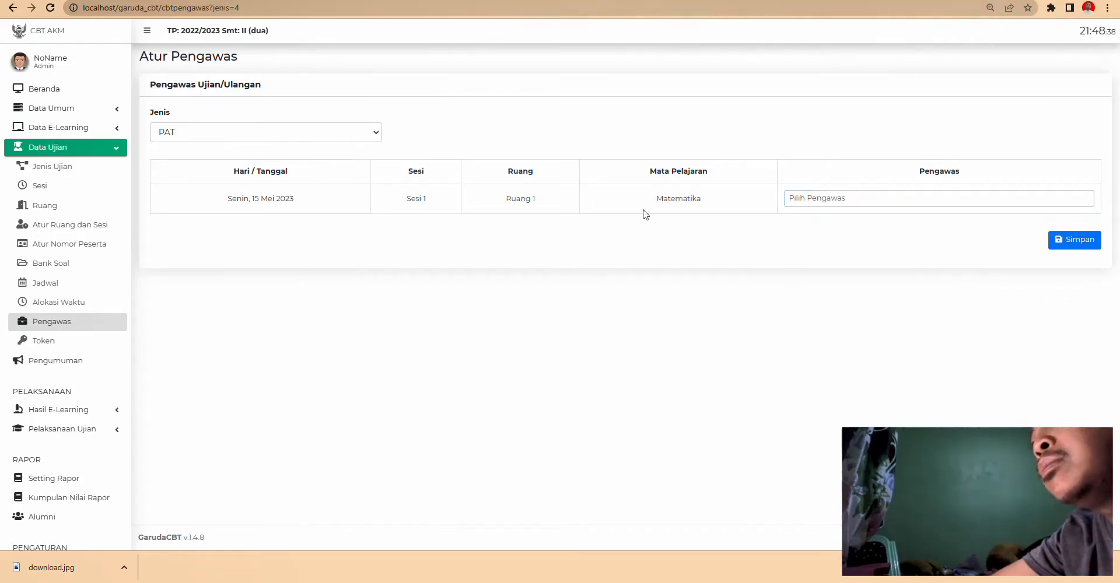
- Choose the teacher as proctor for the Matematika session and save
{"action": "left_click", "coordinate": [908, 198]}
{"action": "left_click", "coordinate": [877, 197]}
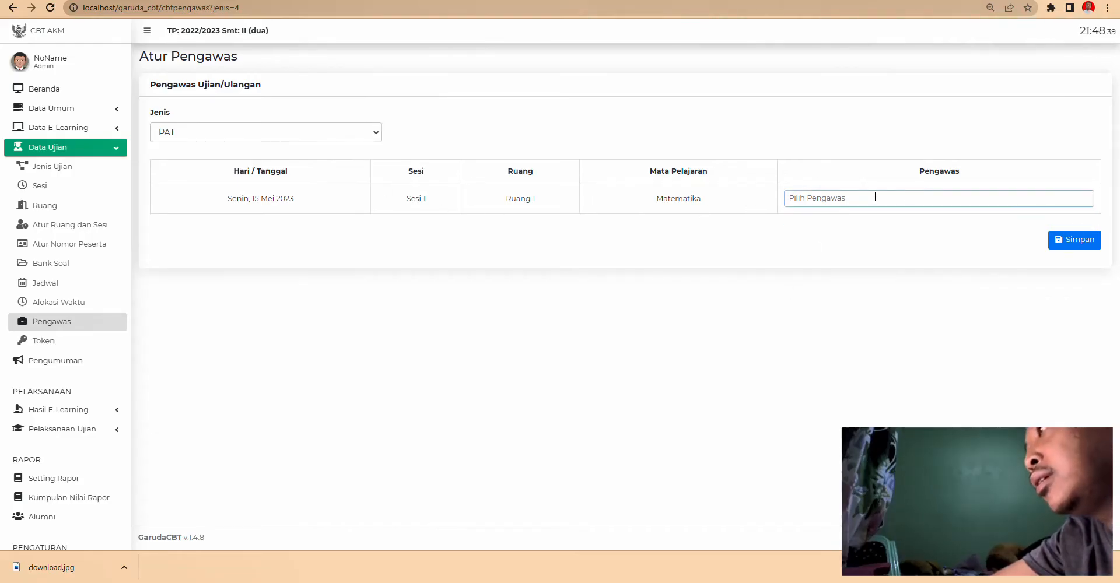
{"action": "left_click", "coordinate": [829, 198]}
{"action": "left_click", "coordinate": [818, 217]}
{"action": "left_click", "coordinate": [1069, 241]}
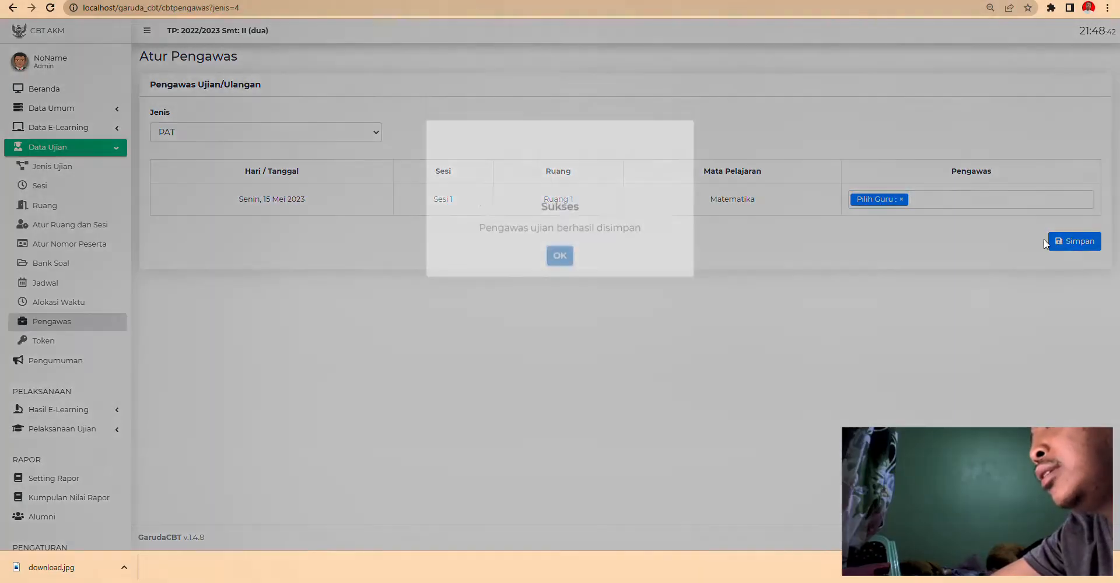
{"action": "left_click", "coordinate": [561, 342]}
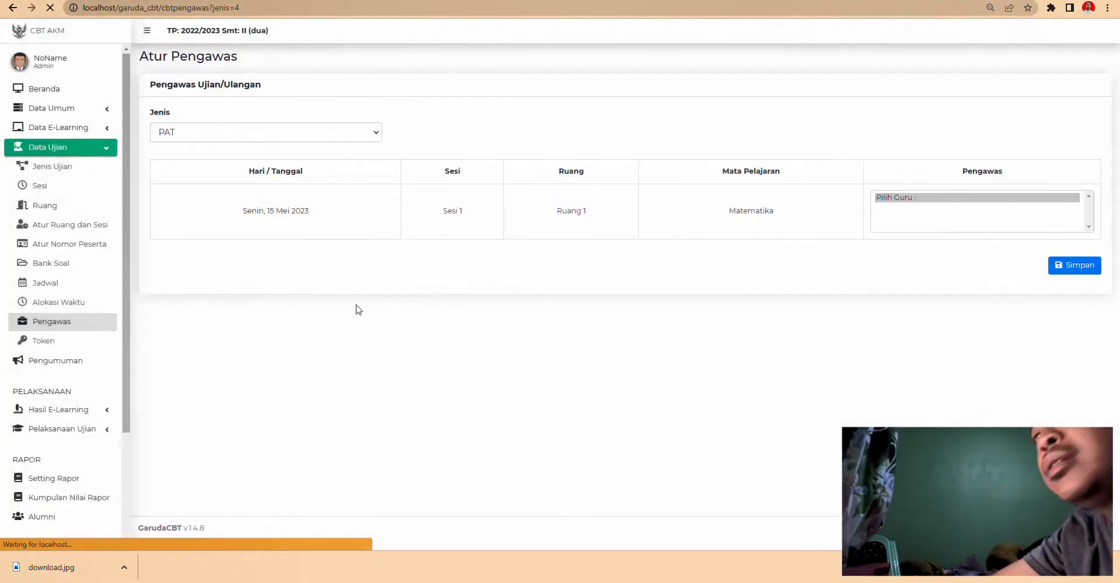
{"action": "left_click", "coordinate": [42, 341]}
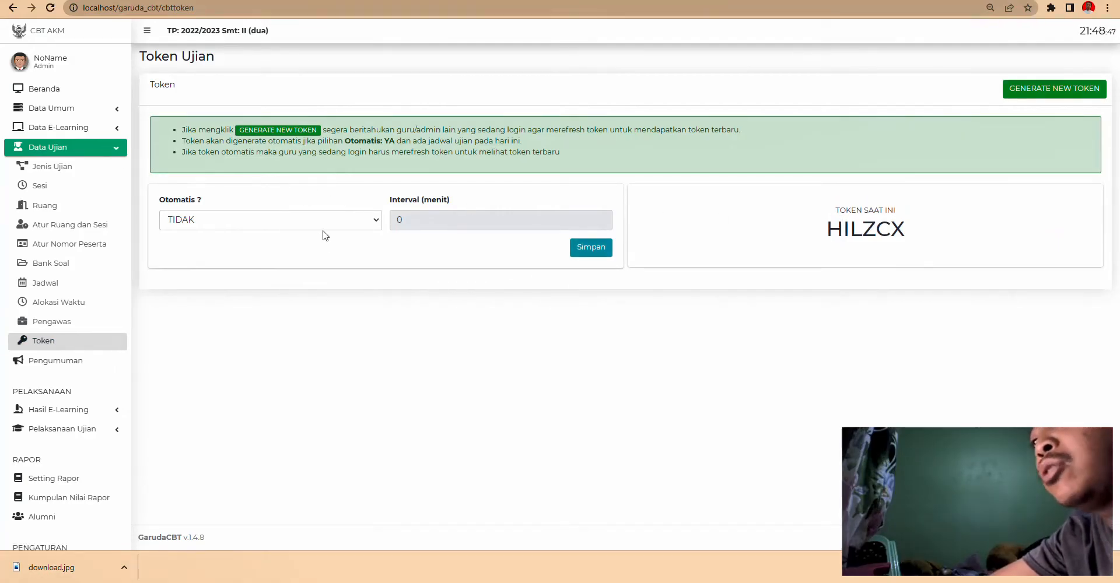
- Keep Otomatis at TIDAK and generate a new exam token replacing the current one
{"action": "left_click", "coordinate": [286, 229]}
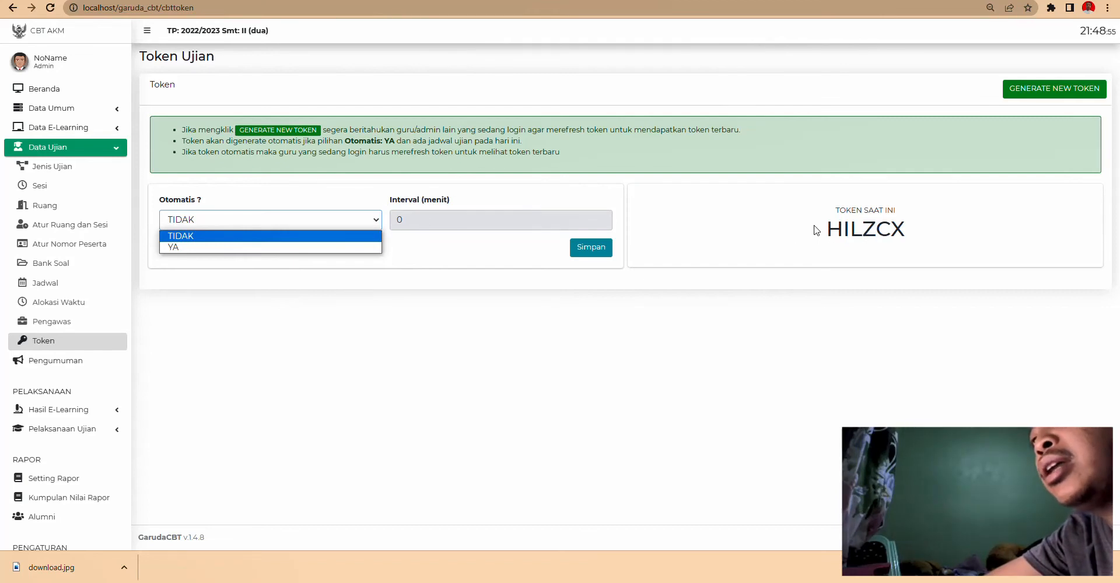
{"action": "left_click", "coordinate": [735, 329]}
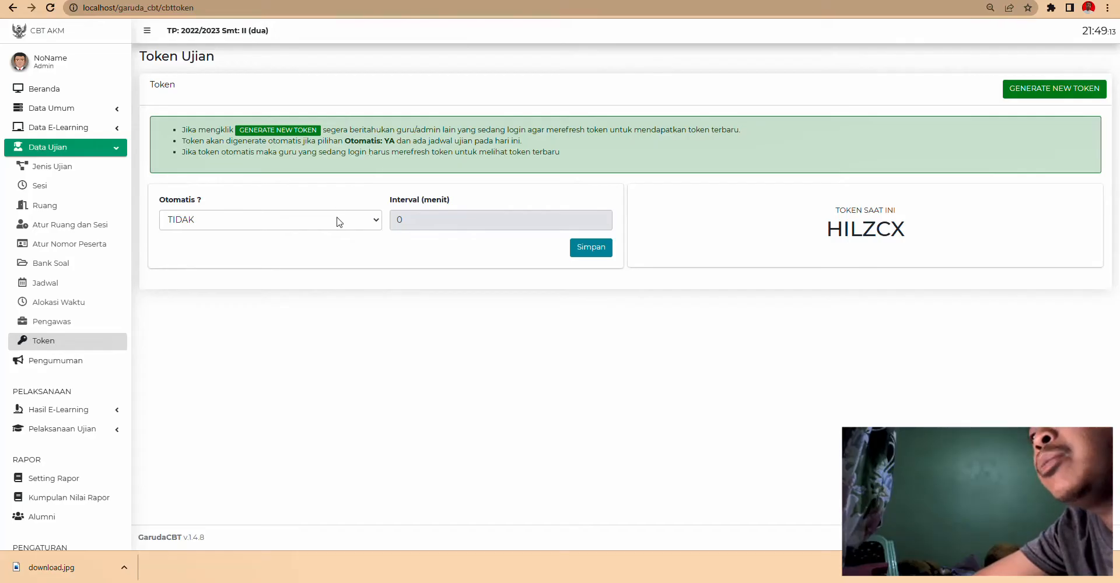
{"action": "double_click", "coordinate": [886, 238]}
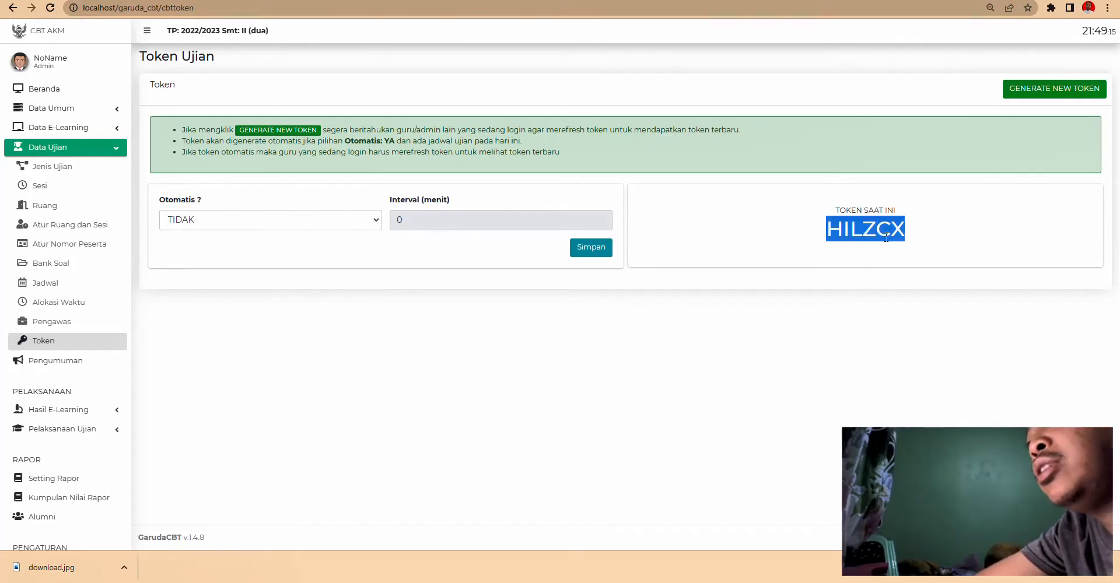
{"action": "left_click", "coordinate": [771, 249]}
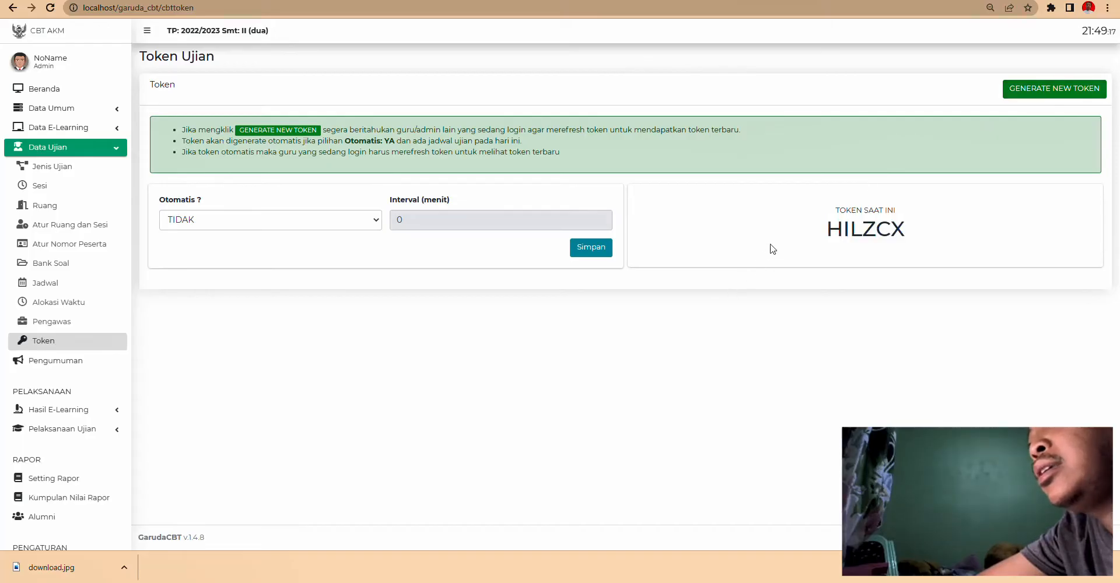
{"action": "left_click", "coordinate": [1055, 92]}
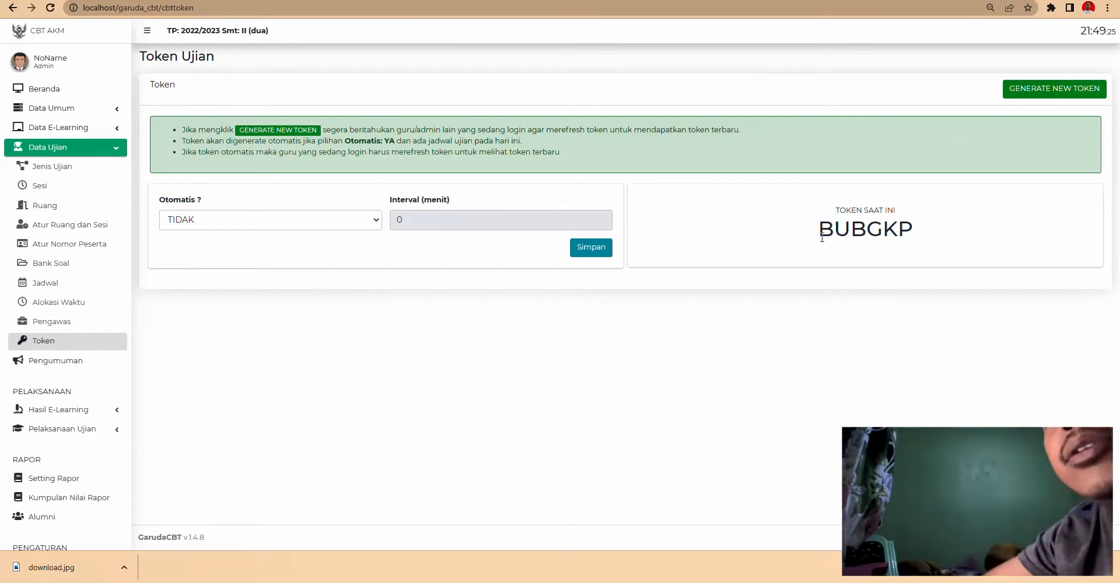
{"action": "left_click", "coordinate": [76, 362]}
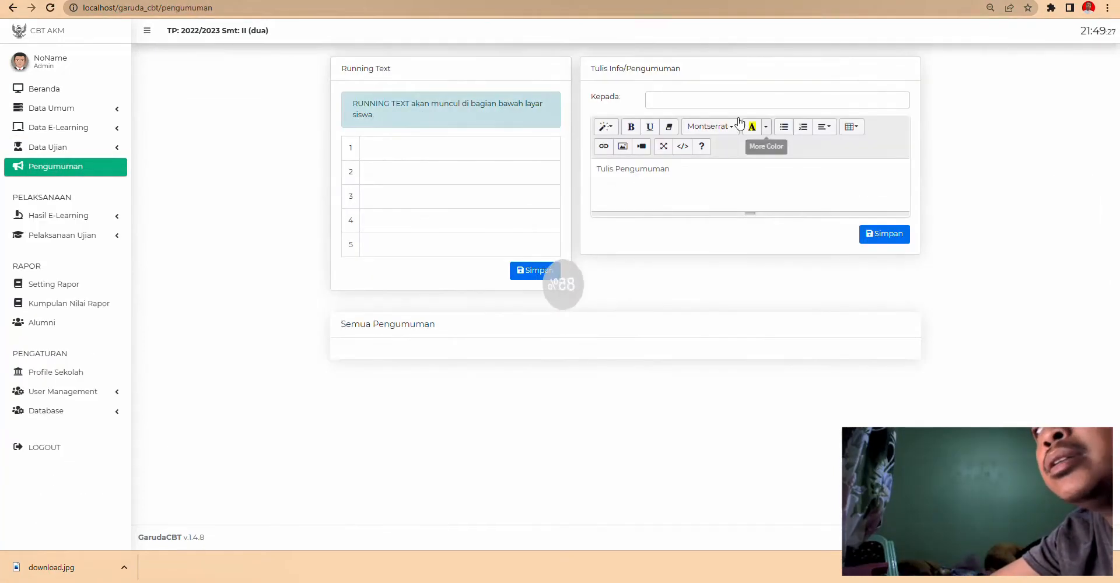
- Enter TIDAK BOLEH MENGONTEK in running-text line 1 and address the announcement to Semua Siswa
{"action": "left_click", "coordinate": [438, 152]}
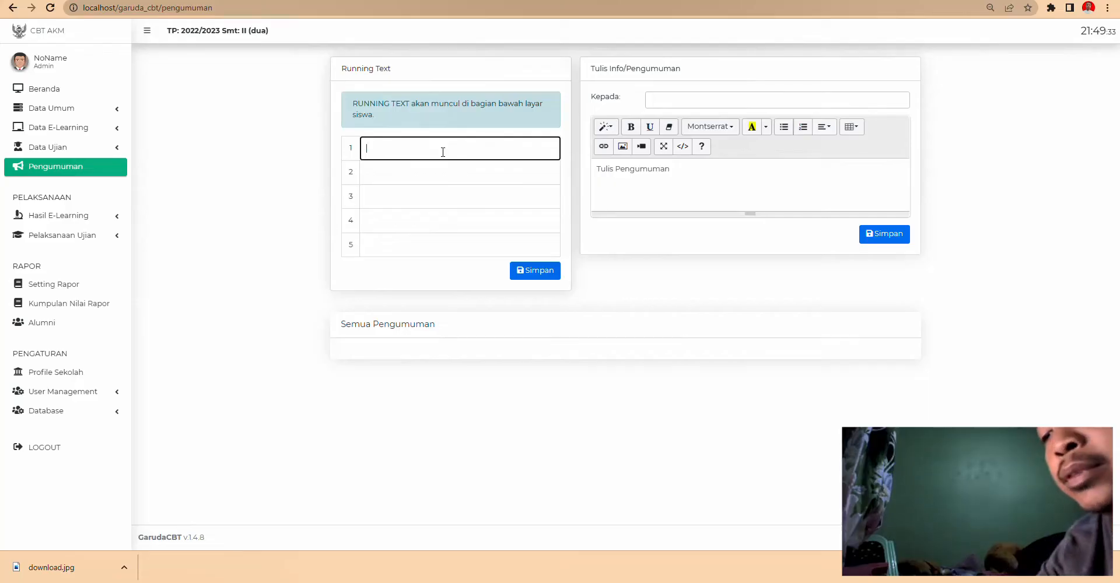
{"action": "type", "text": "TIDAK BOLE"}
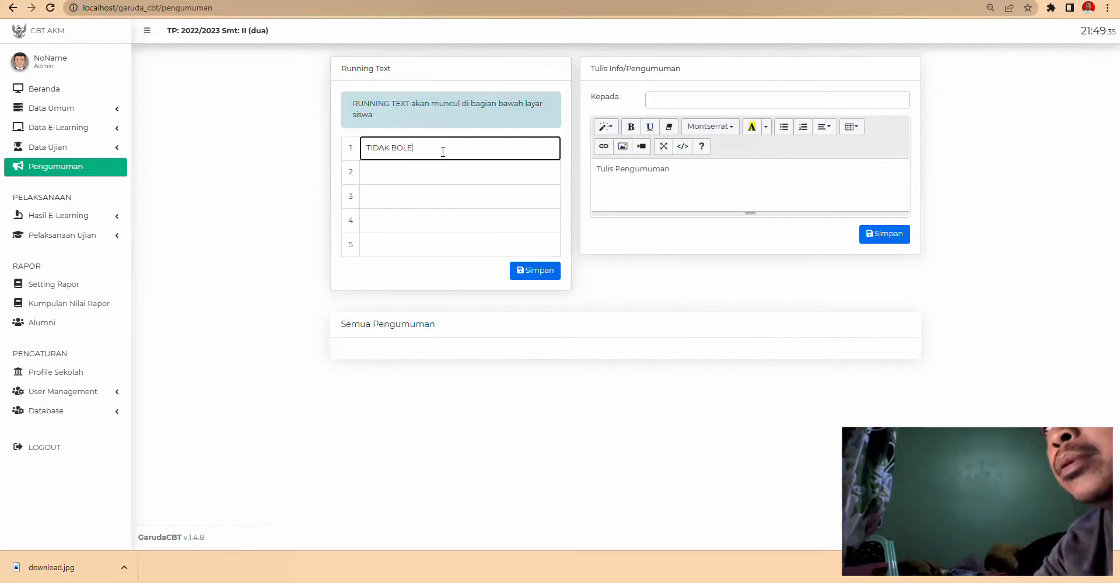
{"action": "type", "text": "H MENGONTE"}
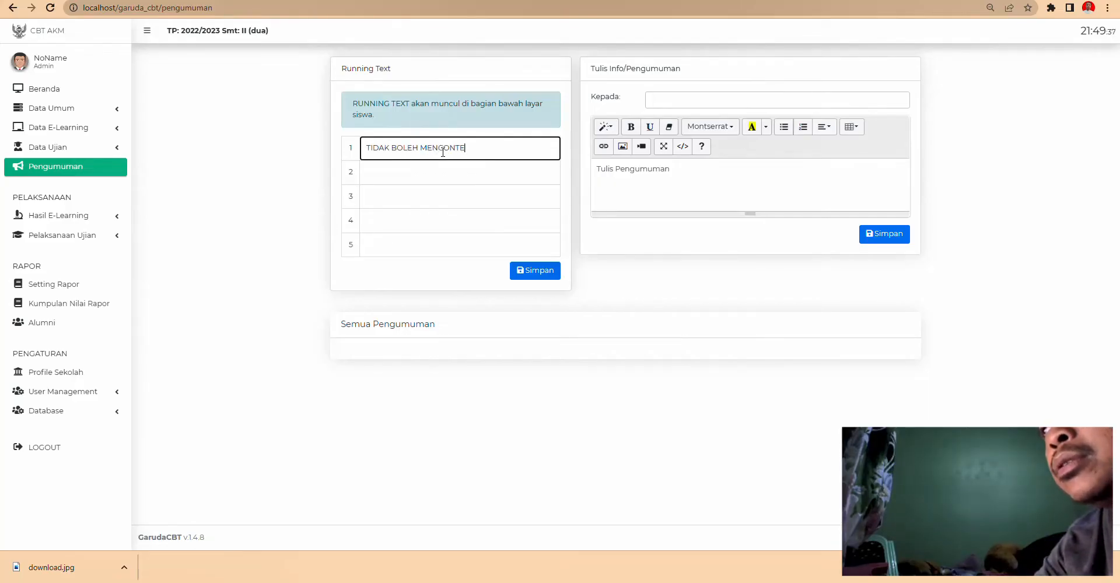
{"action": "type", "text": "K"}
{"action": "left_click", "coordinate": [663, 103]}
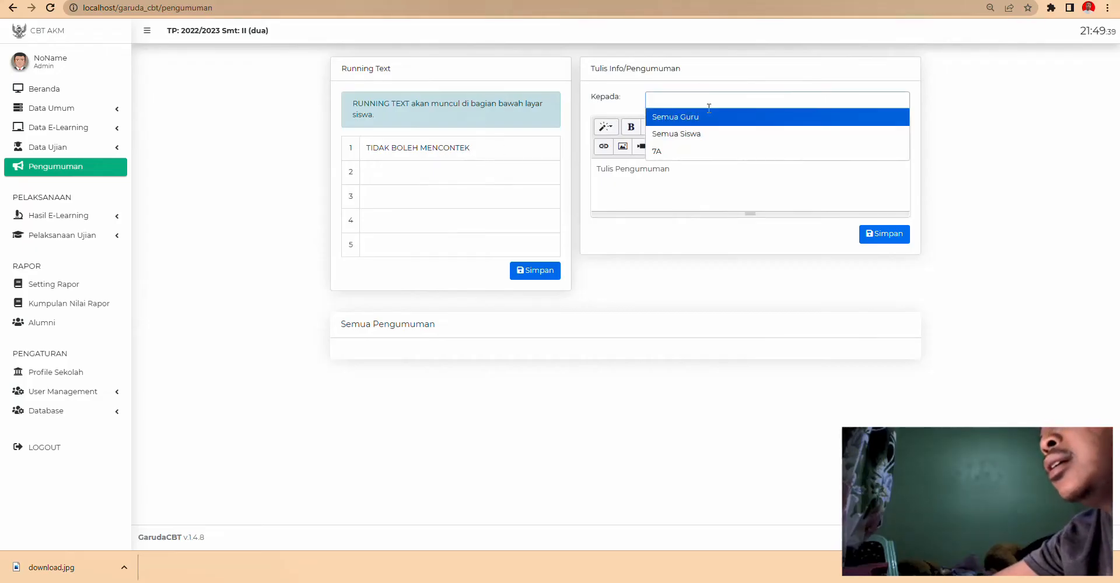
{"action": "left_click", "coordinate": [693, 134]}
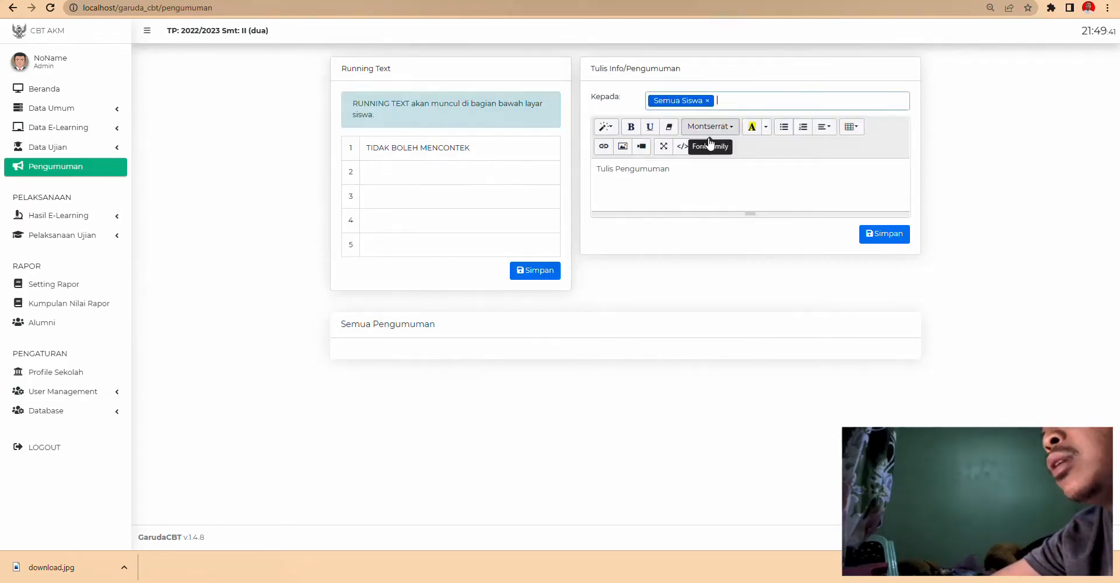
- Write the announcement HALO ADIK2, save it, and confirm the Sukses message
{"action": "left_click", "coordinate": [724, 188]}
{"action": "type", "text": "HALO"}
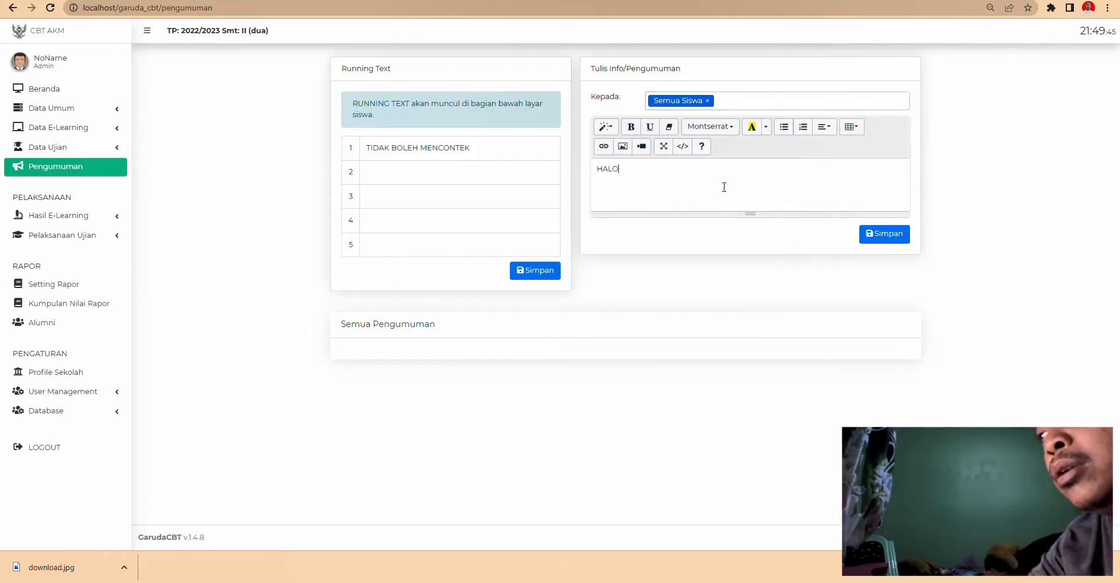
{"action": "type", "text": " ADIK"}
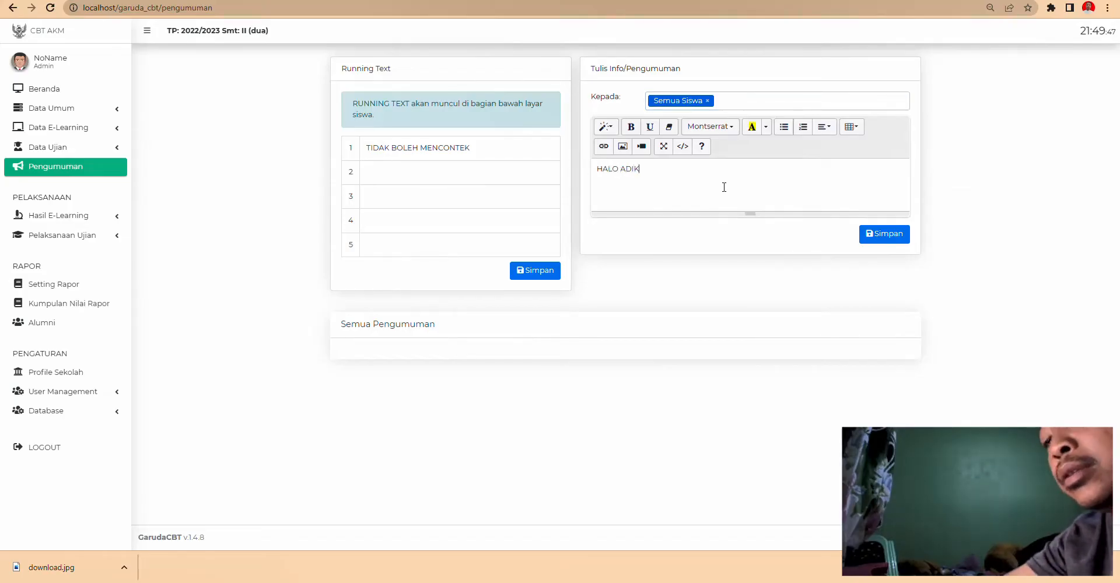
{"action": "type", "text": "2"}
{"action": "left_click", "coordinate": [884, 233]}
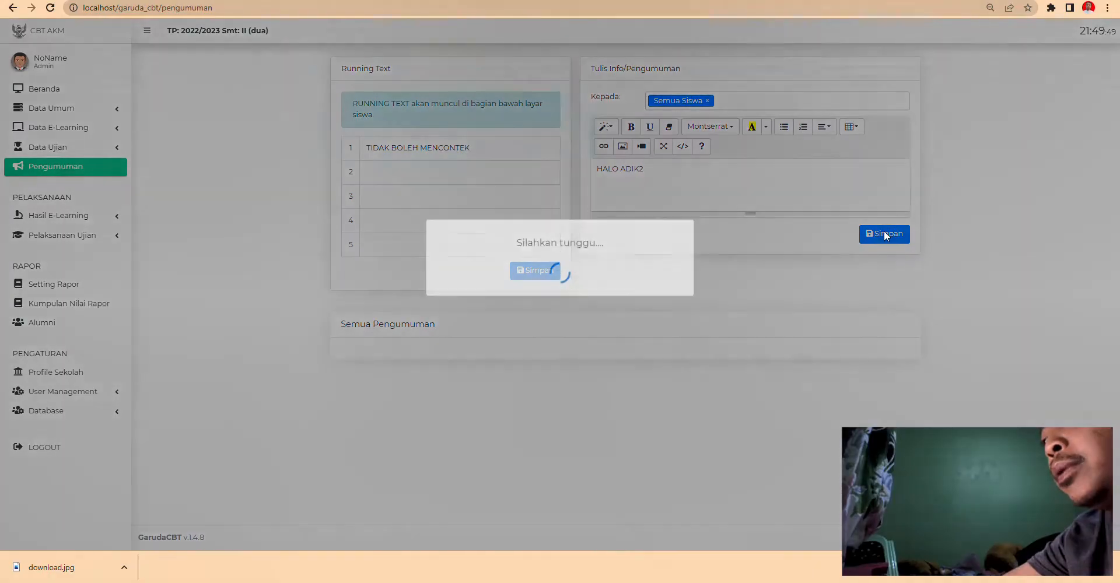
{"action": "left_click", "coordinate": [557, 335]}
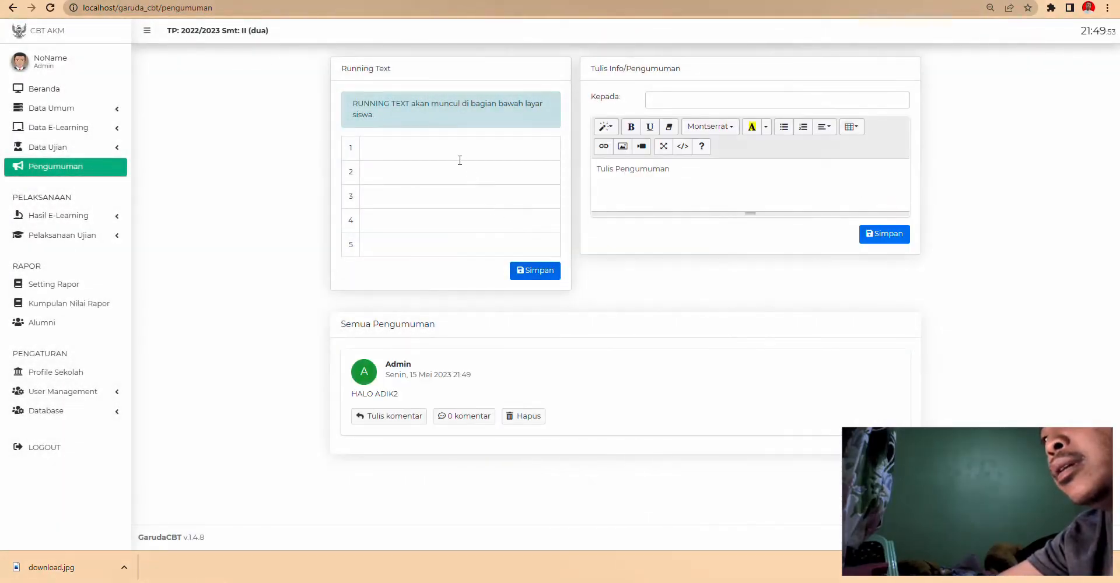
{"action": "left_click", "coordinate": [442, 148]}
- Correct running-text line 1 to TIDAK BOLEH MENCONTEK and save it
{"action": "type", "text": "TIDAK"}
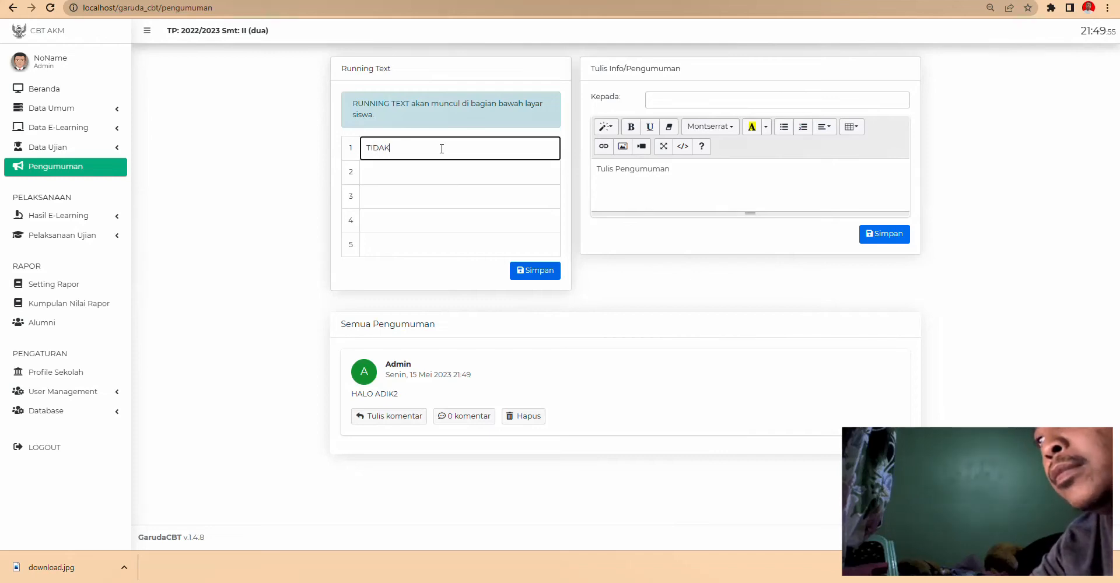
{"action": "type", "text": " BOLEH MENCONTEK"}
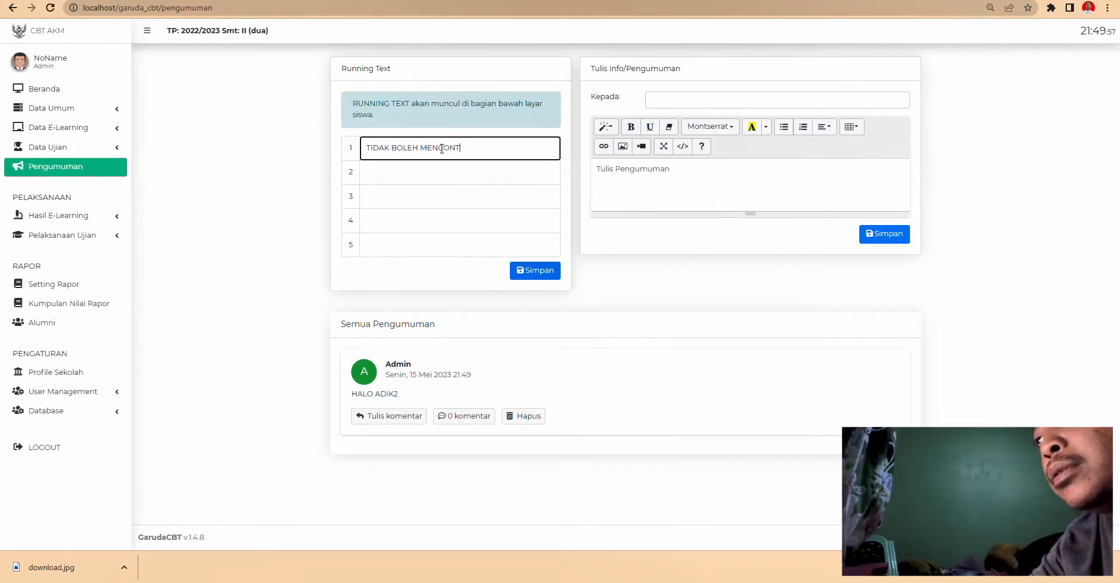
{"action": "left_click", "coordinate": [552, 278]}
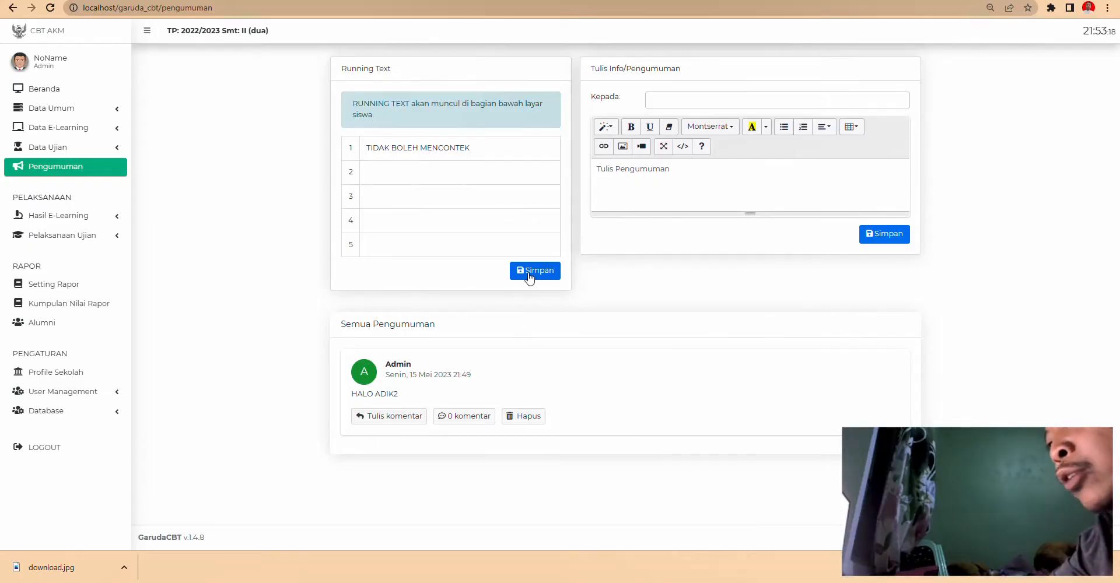
{"action": "left_click", "coordinate": [534, 270]}
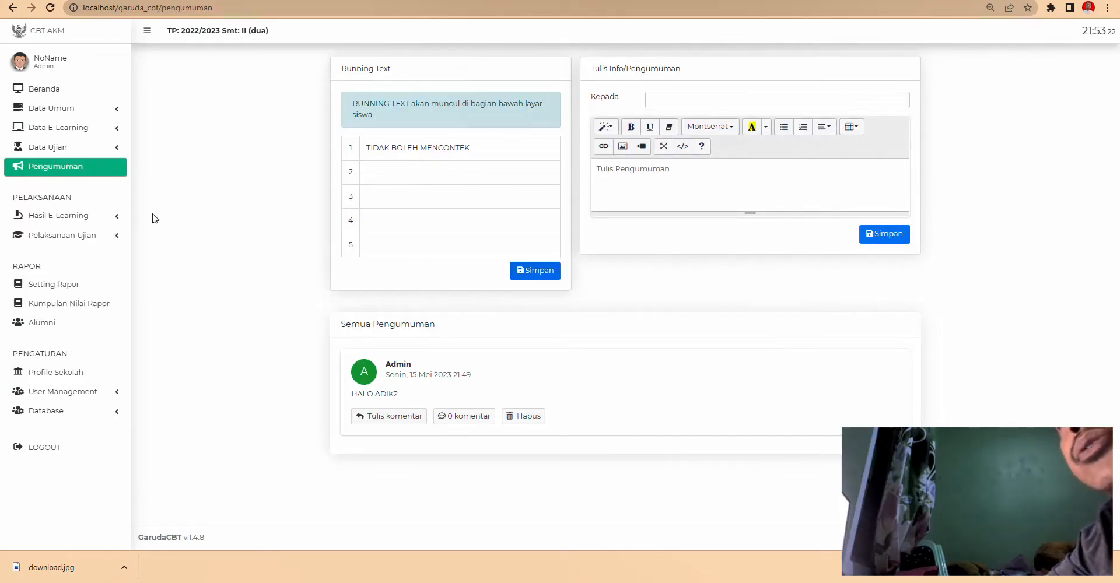
{"action": "left_click", "coordinate": [87, 216]}
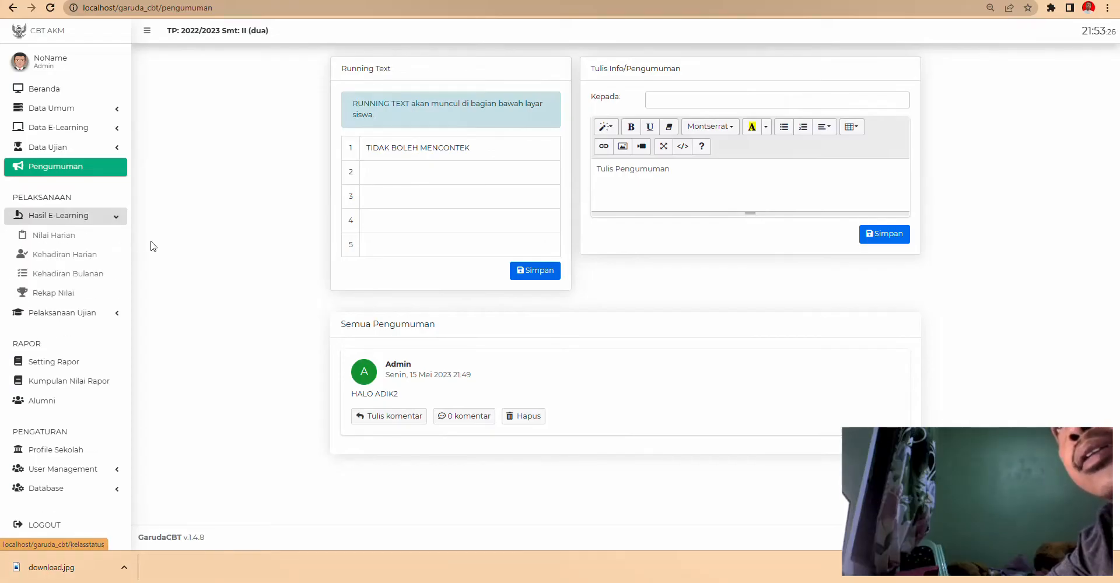
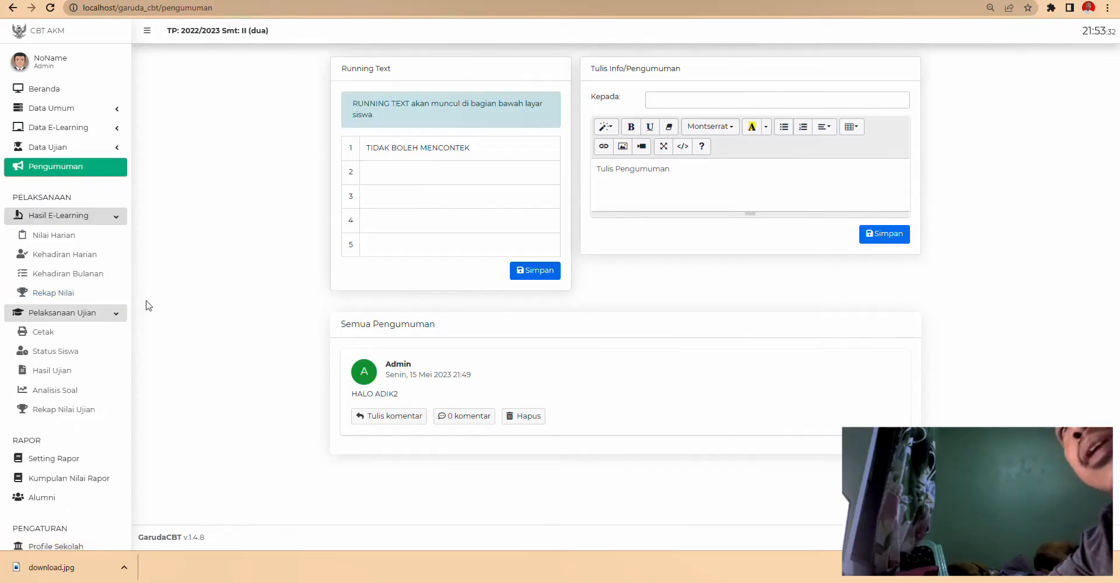
- Look over the Kartu Peserta print setup, then go to the Profile Sekolah settings
{"action": "left_click", "coordinate": [50, 332]}
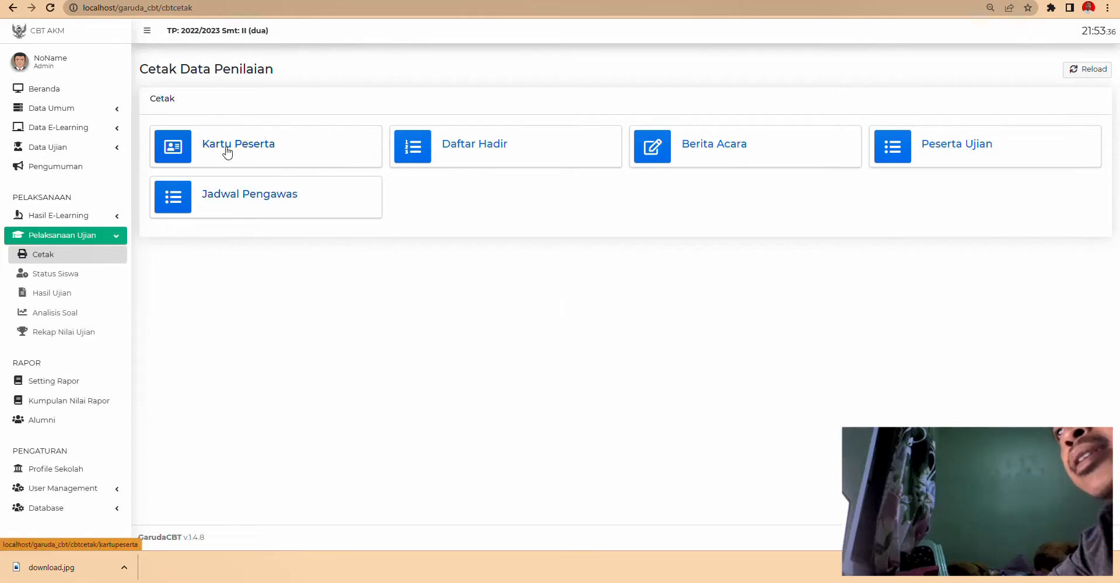
{"action": "left_click", "coordinate": [231, 151]}
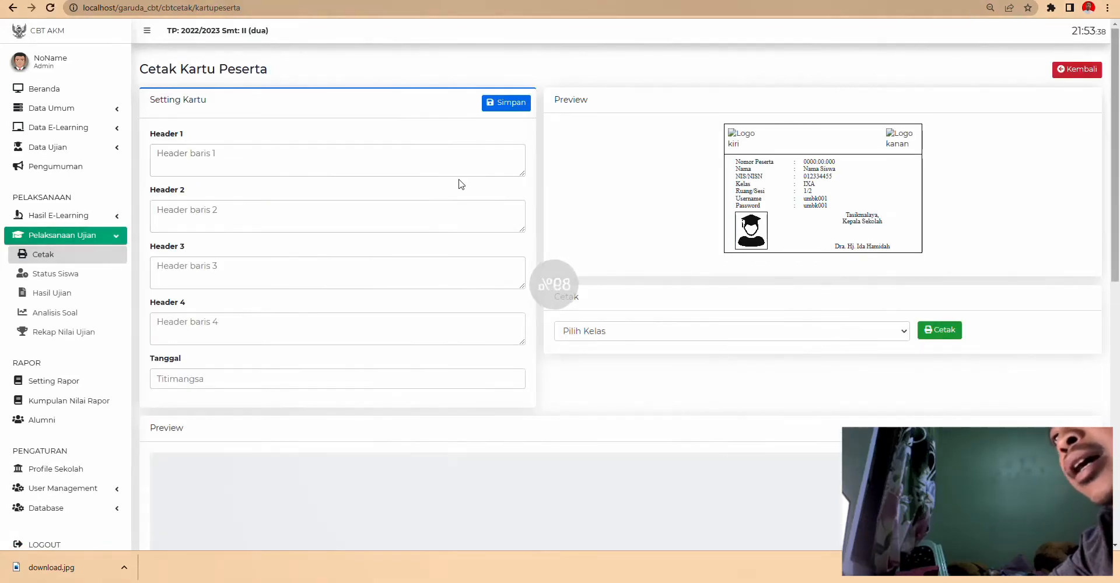
{"action": "left_click", "coordinate": [355, 153]}
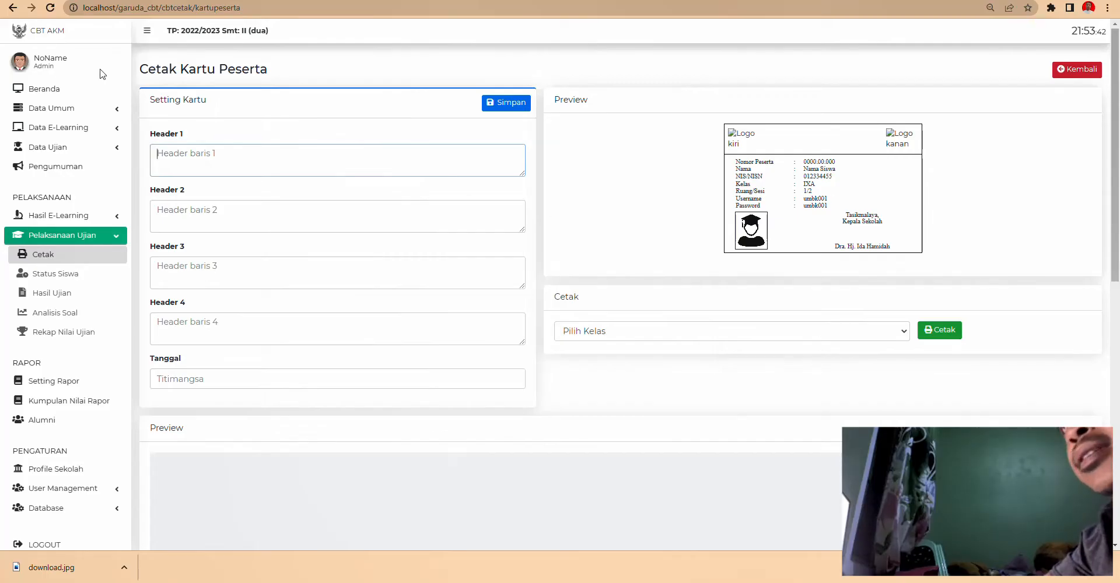
{"action": "scroll", "coordinate": [67, 446], "scroll_direction": "down", "scroll_amount": 1}
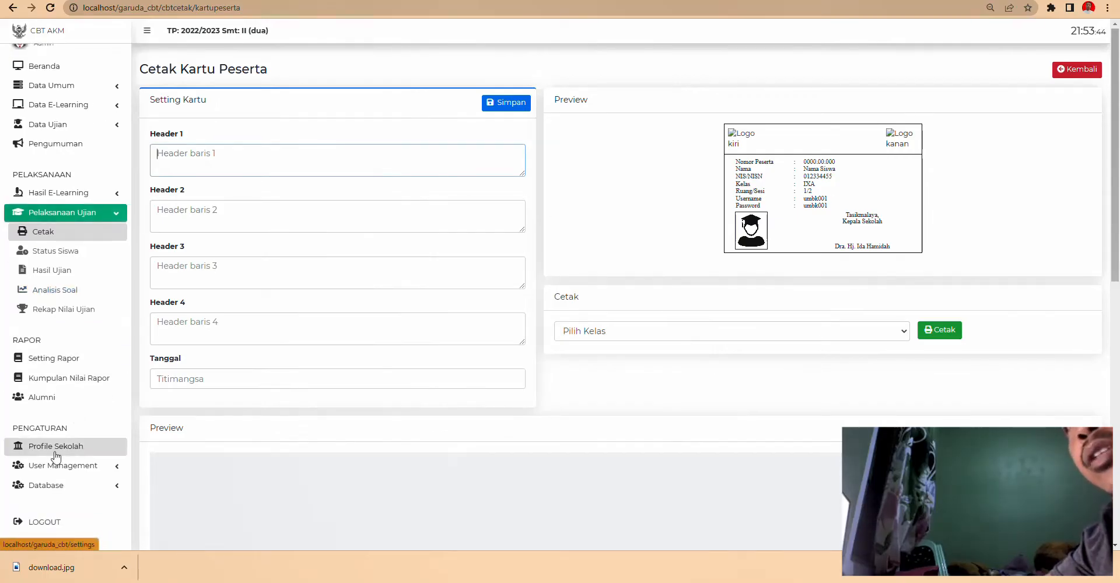
{"action": "left_click", "coordinate": [56, 454]}
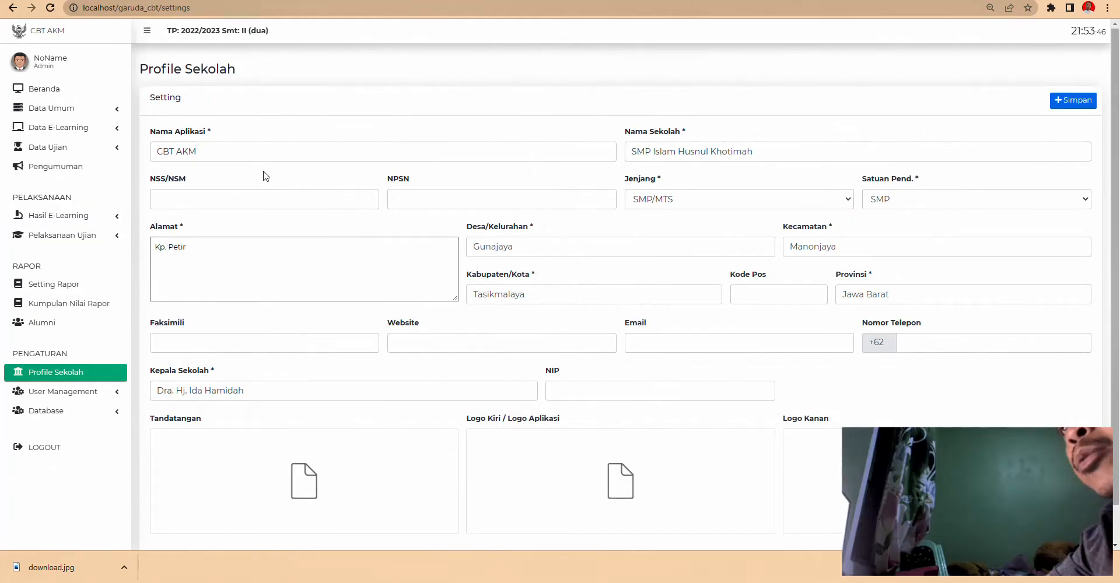
- Upload the headmaster's signature image from drive D into the school profile
{"action": "scroll", "coordinate": [698, 325], "scroll_direction": "down", "scroll_amount": 1}
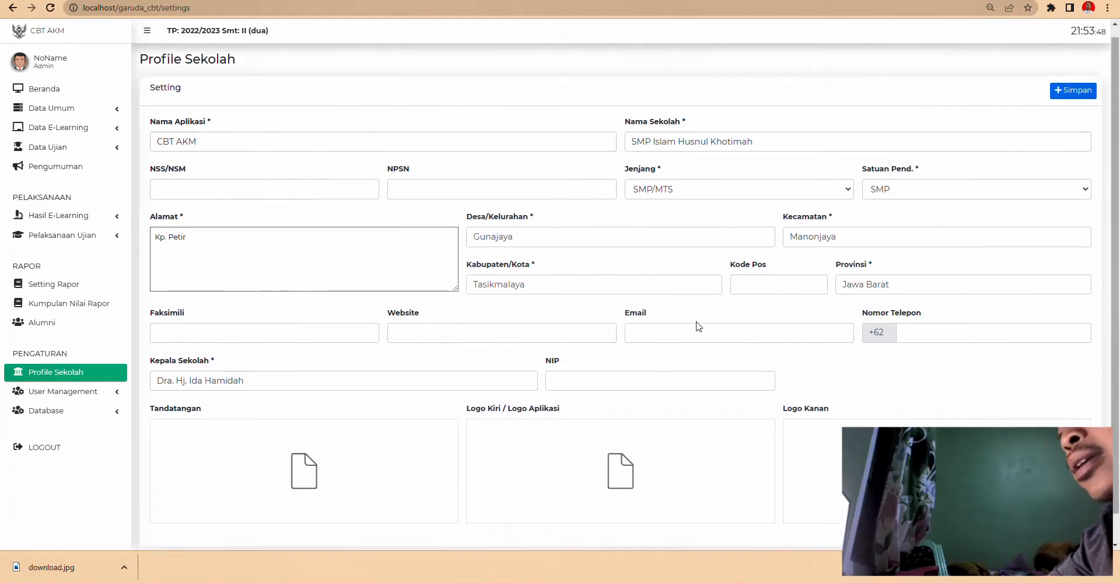
{"action": "mouse_move", "coordinate": [303, 444]}
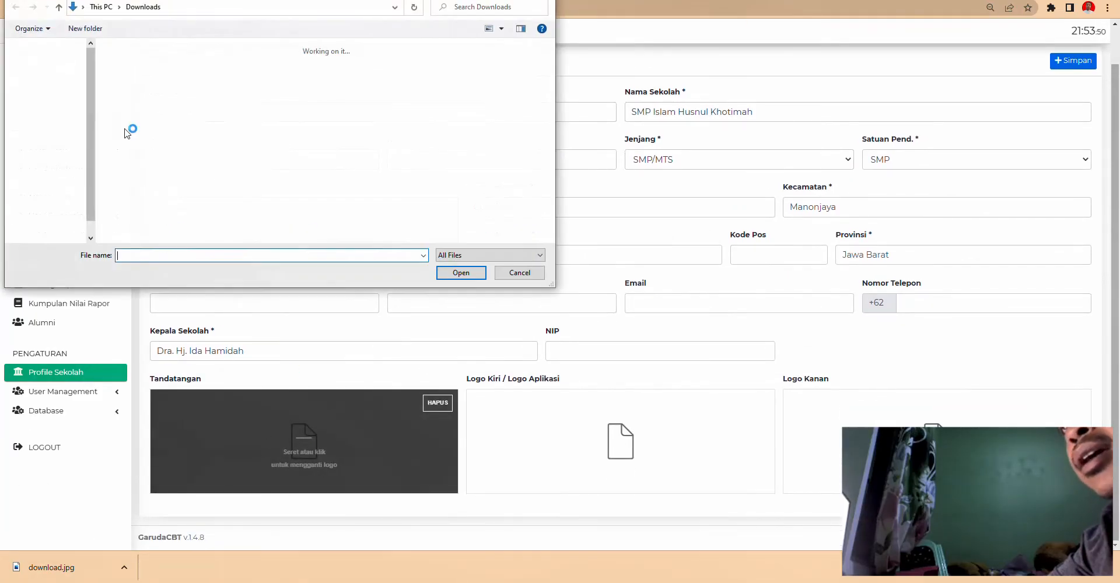
{"action": "scroll", "coordinate": [215, 201], "scroll_direction": "down", "scroll_amount": 5}
{"action": "scroll", "coordinate": [215, 201], "scroll_direction": "down", "scroll_amount": 2}
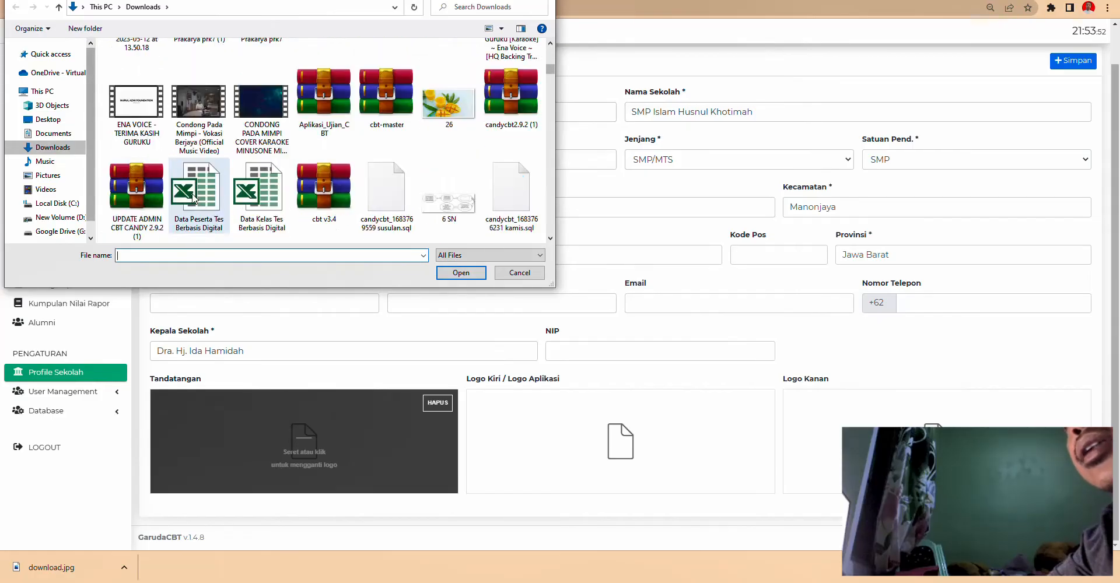
{"action": "left_click", "coordinate": [58, 217]}
{"action": "scroll", "coordinate": [280, 190], "scroll_direction": "down", "scroll_amount": 5}
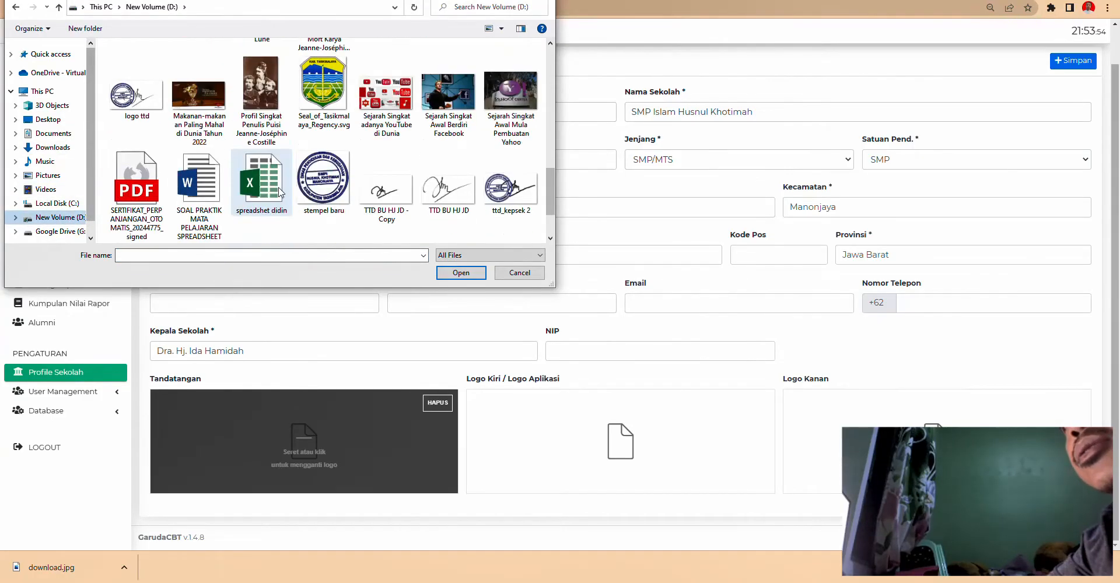
{"action": "double_click", "coordinate": [387, 116]}
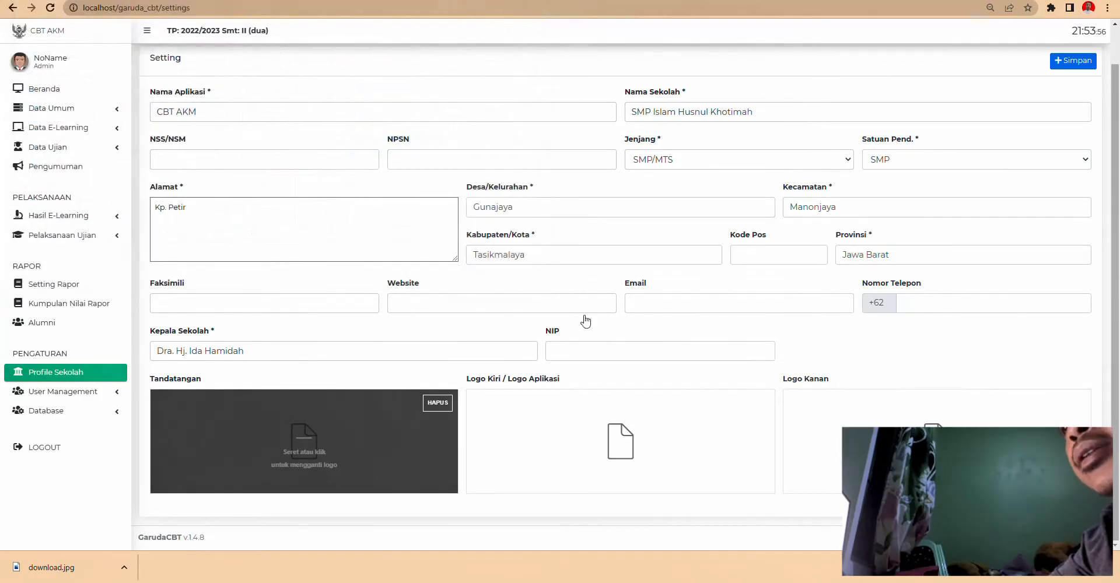
- Set the school emblem as the left logo and the Tasikmalaya regency seal as the right logo
{"action": "left_click", "coordinate": [621, 446]}
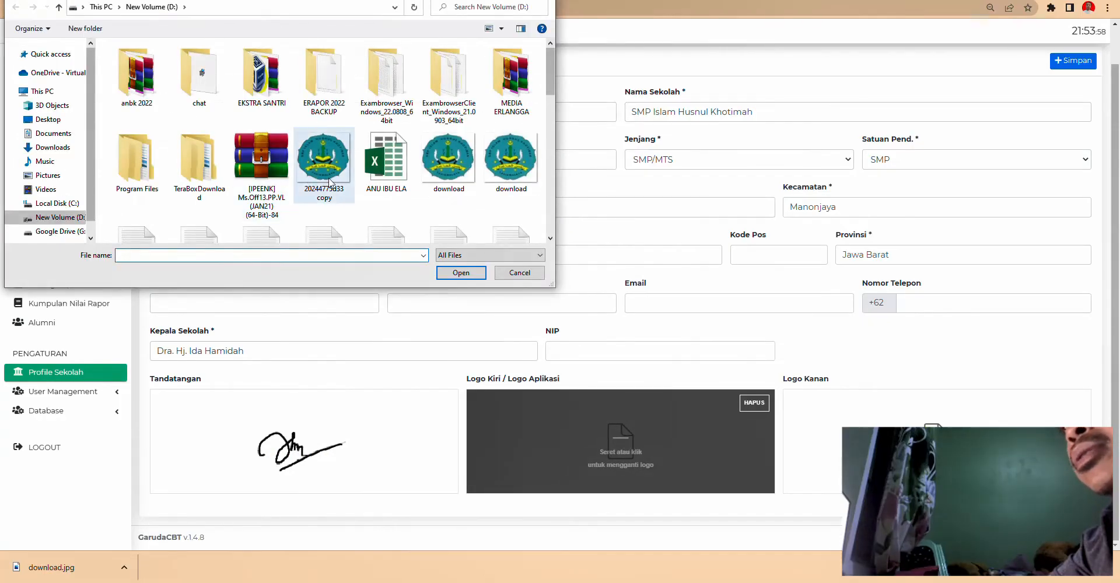
{"action": "double_click", "coordinate": [323, 161]}
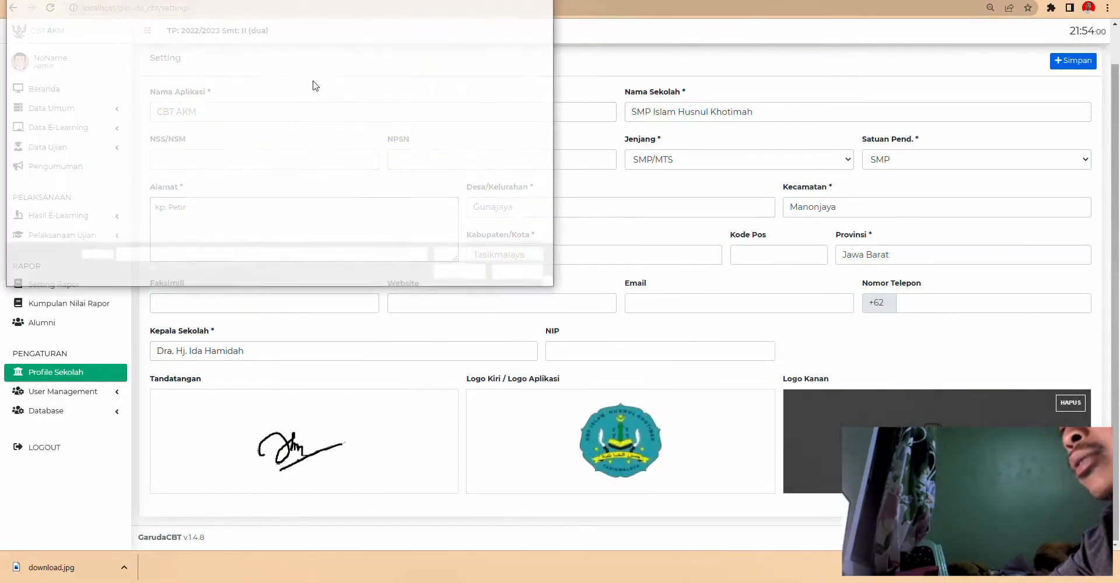
{"action": "scroll", "coordinate": [377, 192], "scroll_direction": "down", "scroll_amount": 4}
{"action": "scroll", "coordinate": [377, 193], "scroll_direction": "up", "scroll_amount": 3}
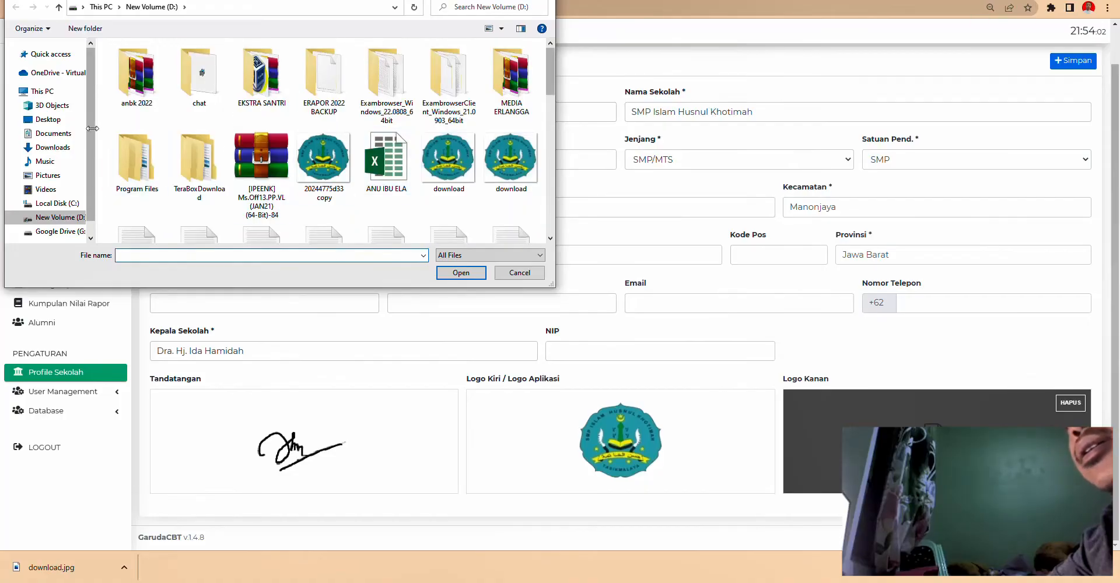
{"action": "left_click", "coordinate": [52, 147]}
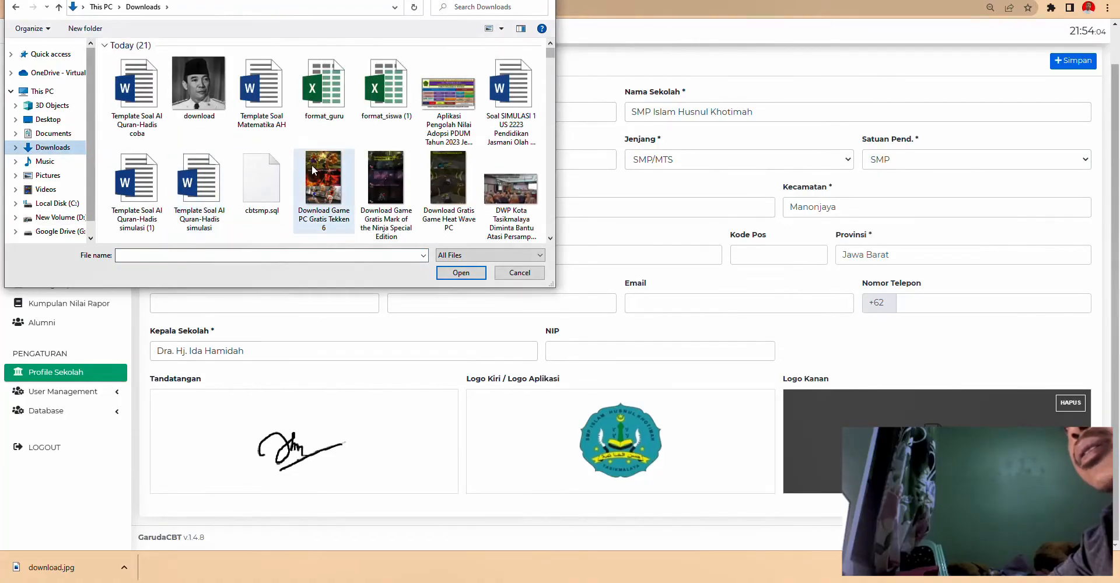
{"action": "scroll", "coordinate": [316, 167], "scroll_direction": "down", "scroll_amount": 8}
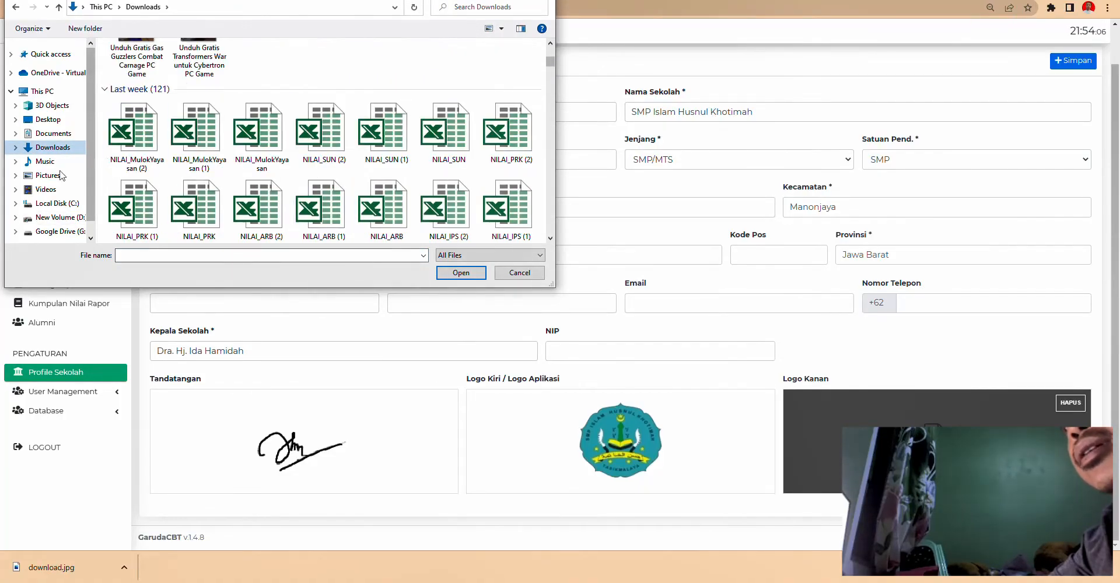
{"action": "left_click", "coordinate": [59, 217]}
{"action": "scroll", "coordinate": [333, 203], "scroll_direction": "down", "scroll_amount": 5}
{"action": "scroll", "coordinate": [333, 203], "scroll_direction": "down", "scroll_amount": 3}
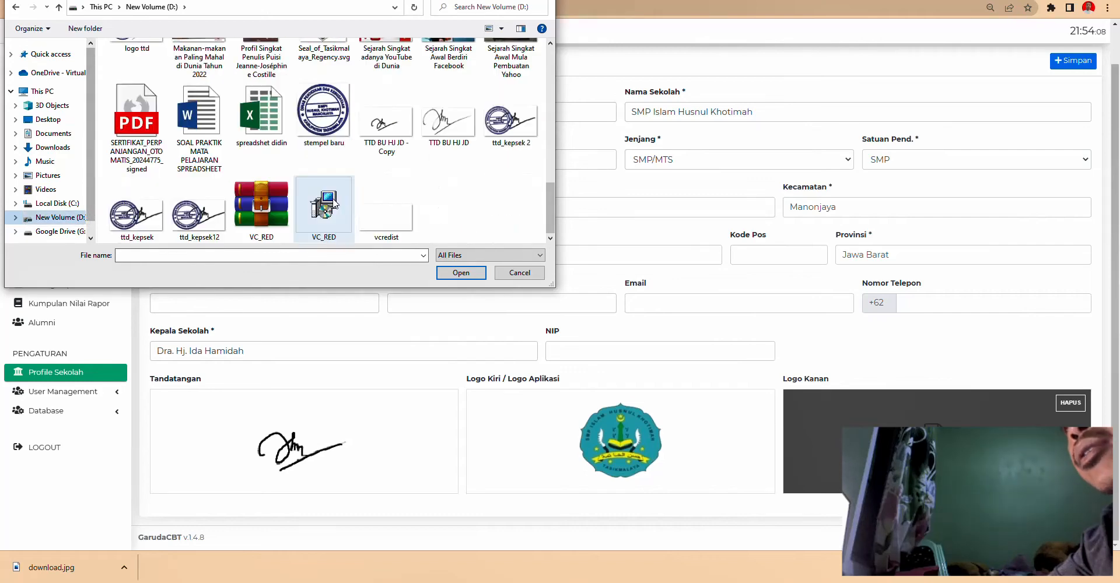
{"action": "scroll", "coordinate": [334, 203], "scroll_direction": "up", "scroll_amount": 6}
{"action": "double_click", "coordinate": [332, 201]}
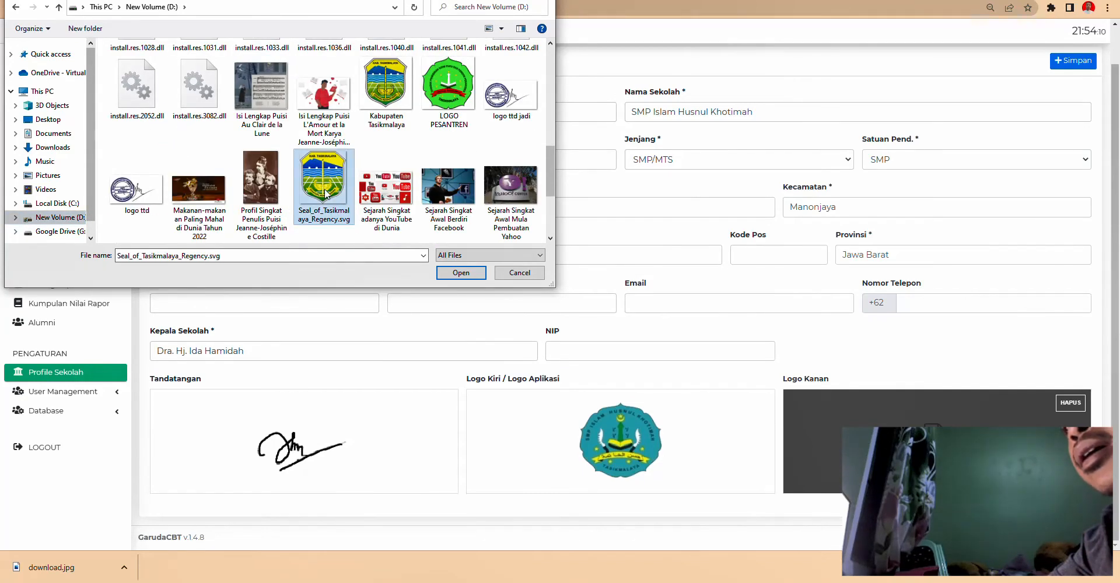
- Save the school profile and acknowledge the success message
{"action": "mouse_move", "coordinate": [607, 419]}
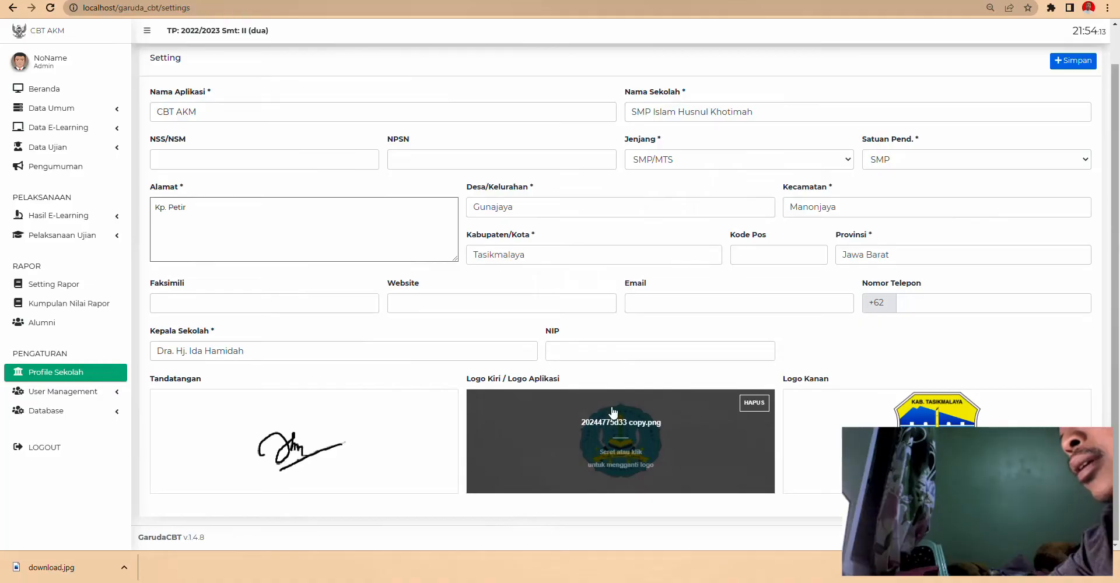
{"action": "left_click", "coordinate": [1084, 67]}
{"action": "left_click", "coordinate": [561, 335]}
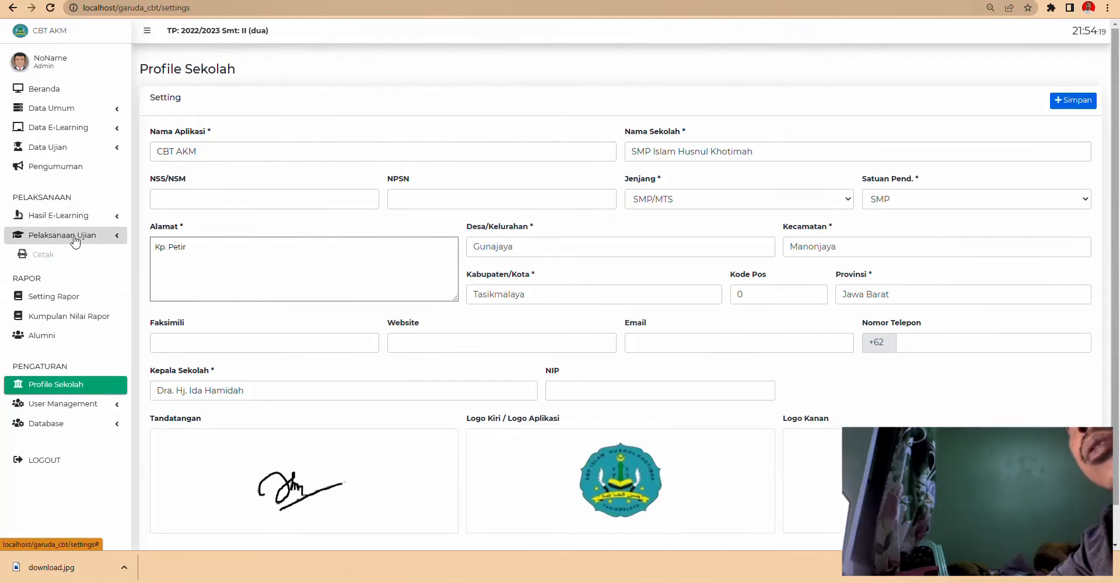
- Fill card headers 1–3 with PENILAIAN, SMP ISLAM HUSNUL KHOTIMAH and TAHUN PELAJARAN 2022/2
{"action": "left_click", "coordinate": [73, 235]}
{"action": "left_click", "coordinate": [67, 259]}
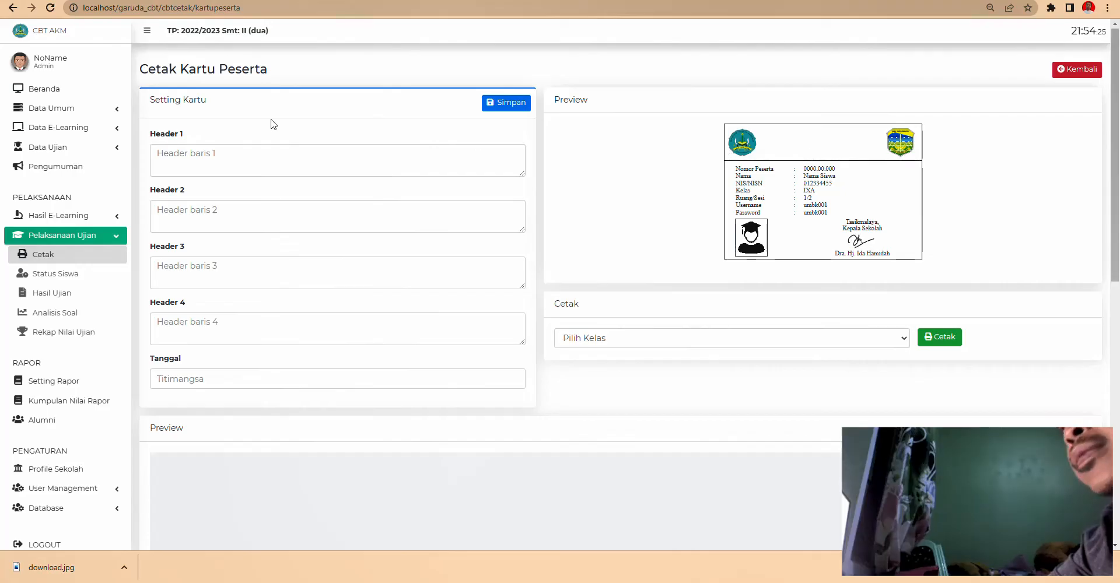
{"action": "left_click", "coordinate": [403, 149]}
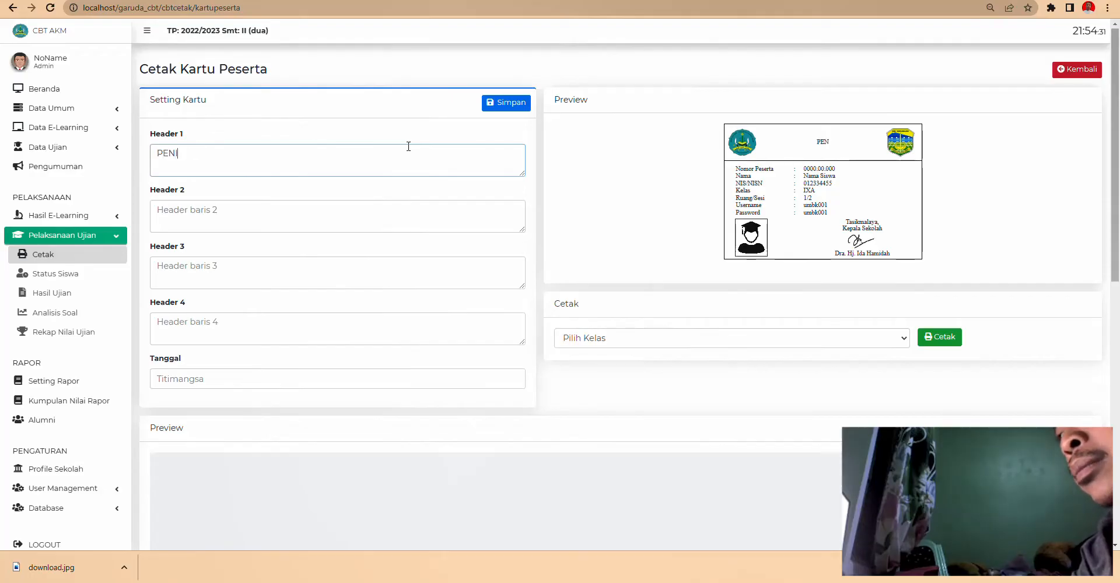
{"action": "type", "text": "PENILAIAN AKHIR TAHUN (PAT"}
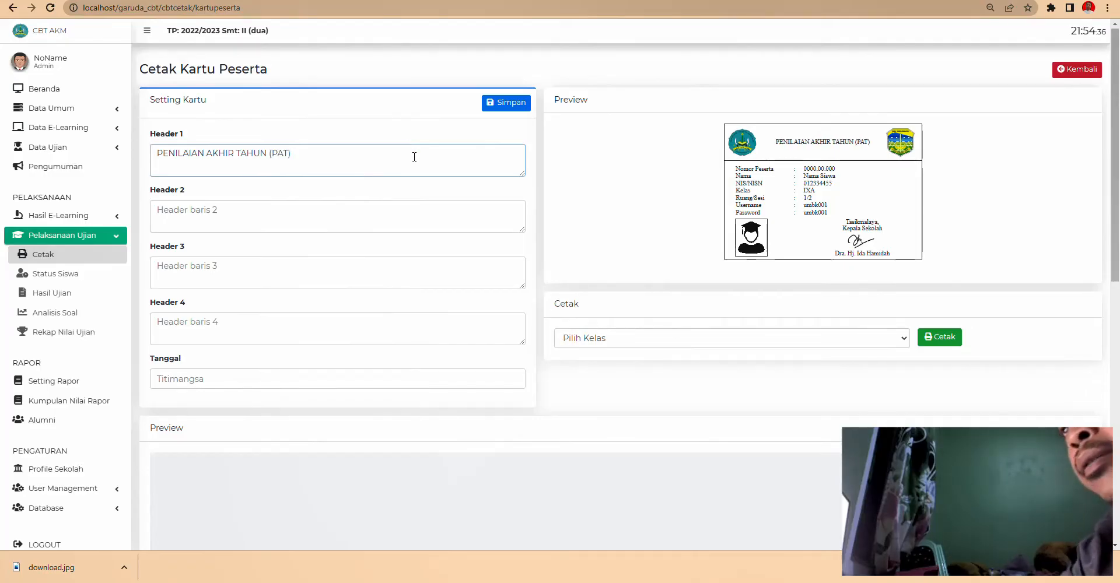
{"action": "left_click", "coordinate": [317, 215]}
{"action": "type", "text": "SMP I"}
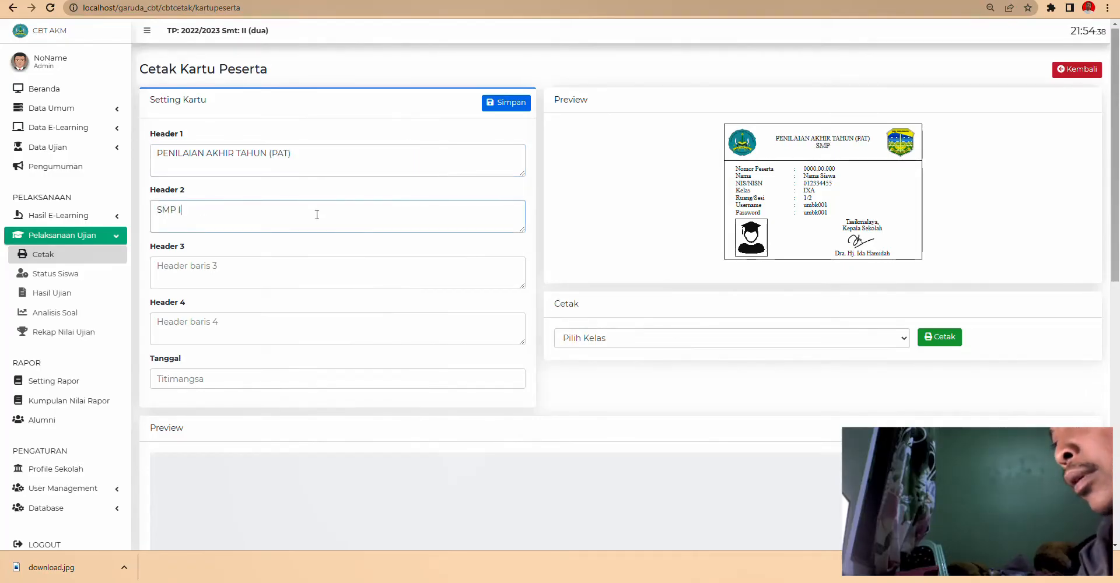
{"action": "type", "text": "SLAM HUSNUL KHOTIMAH"}
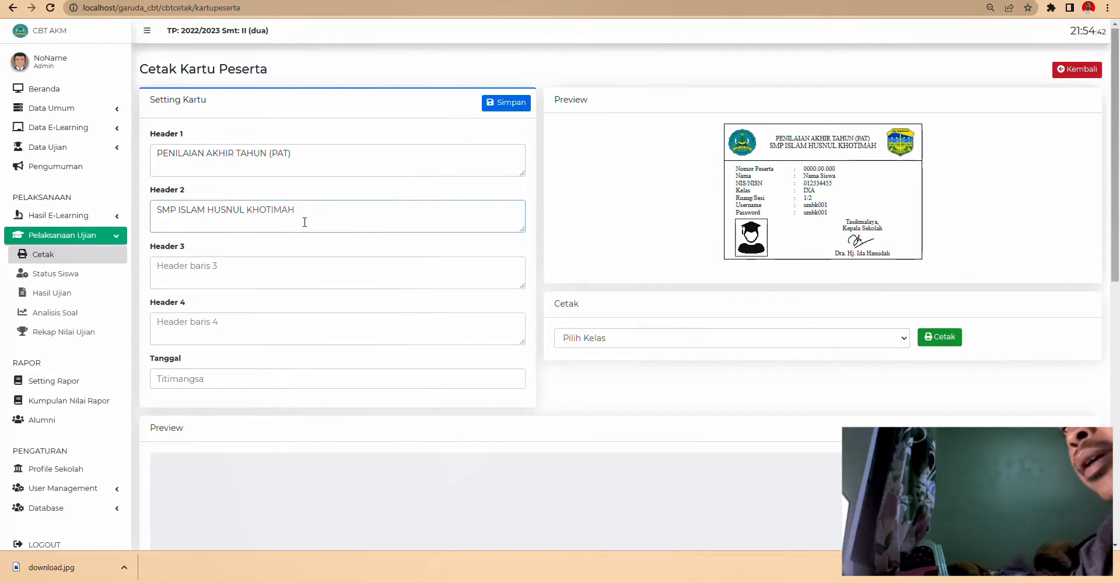
{"action": "left_click", "coordinate": [262, 269]}
{"action": "type", "text": "TAHUN"}
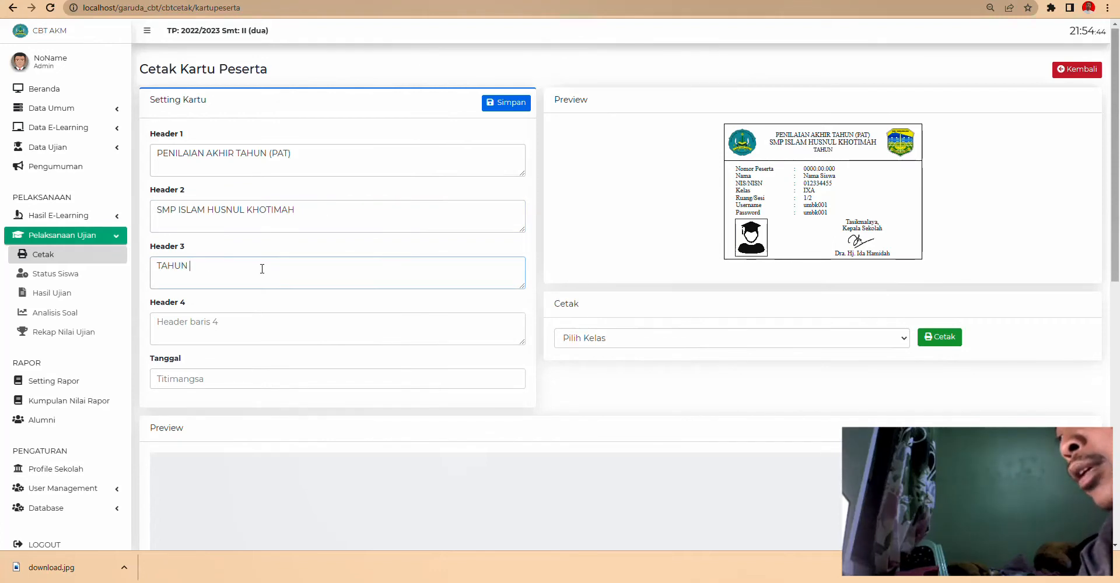
{"action": "type", "text": " PELAJARAN 202"}
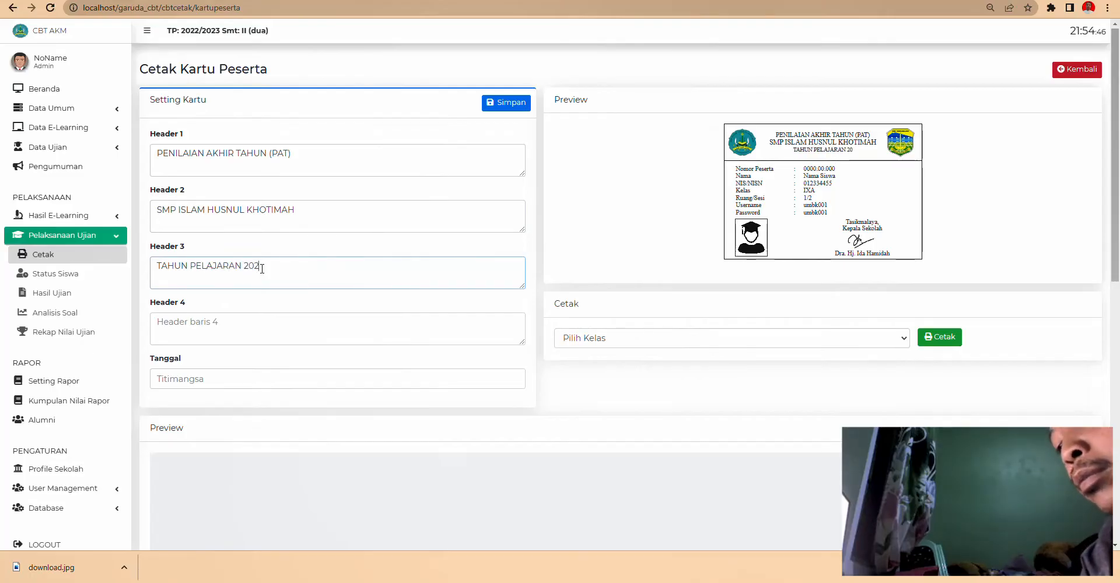
{"action": "type", "text": "2/2023"}
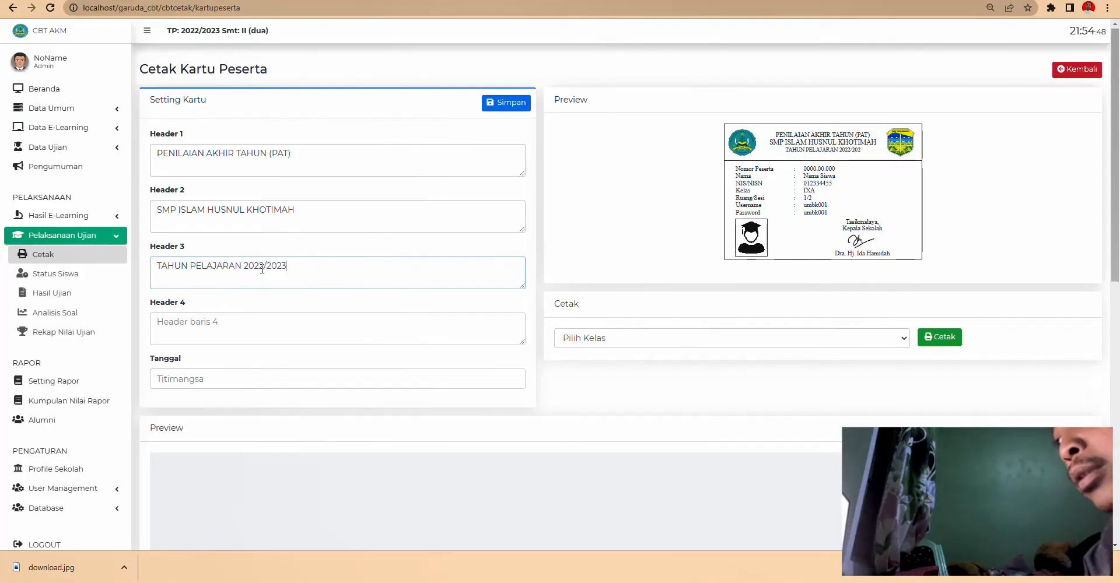
- Make header 4 read JL. PETIR DESSA GUNAJAYA and date the card 05 Juni 2023
{"action": "left_click", "coordinate": [223, 318]}
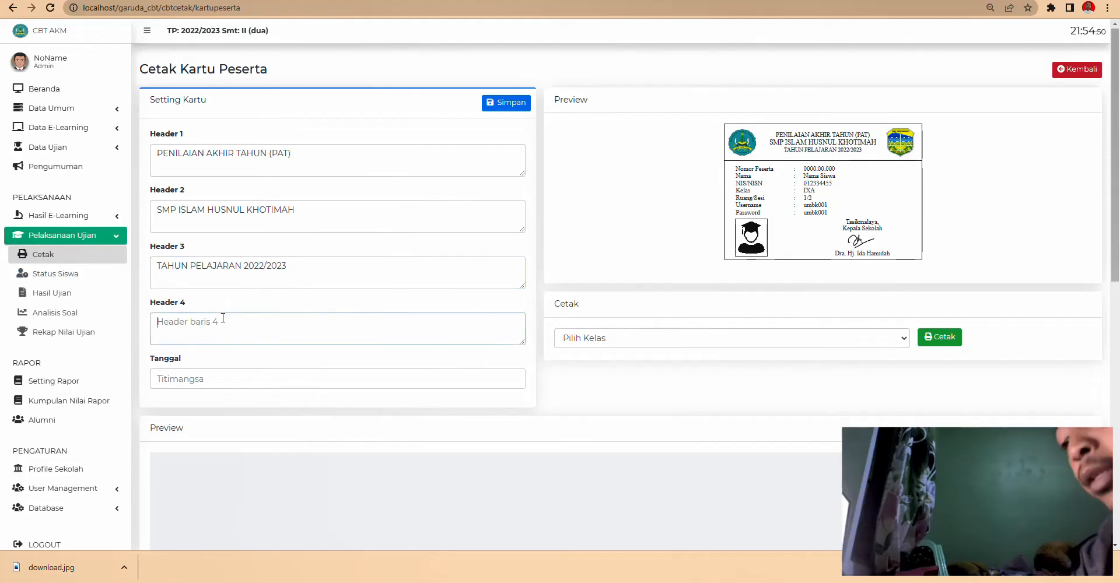
{"action": "type", "text": "JL"}
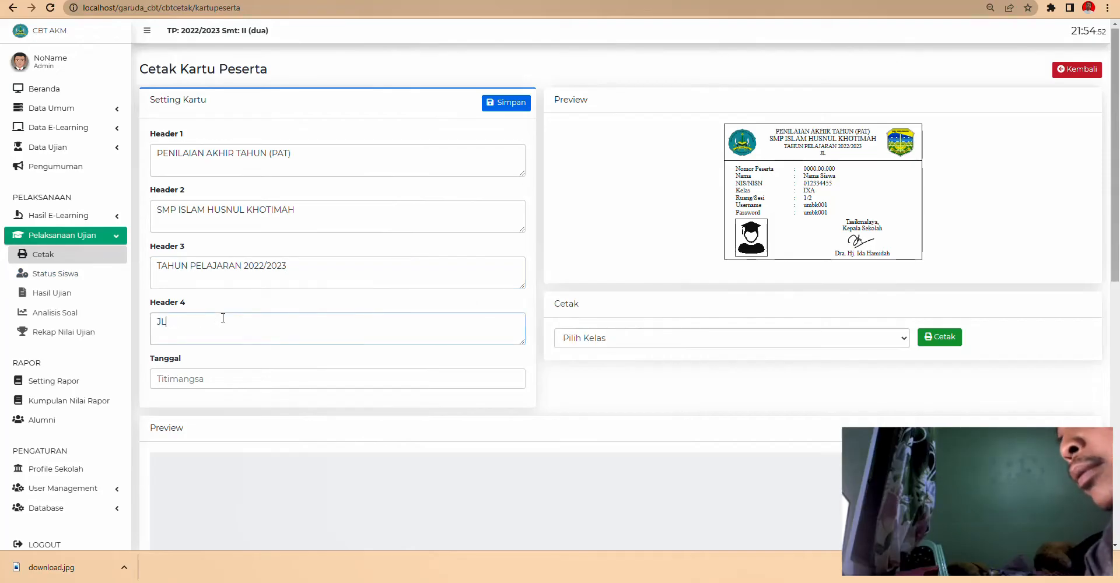
{"action": "type", "text": ". PETIR DESSA"}
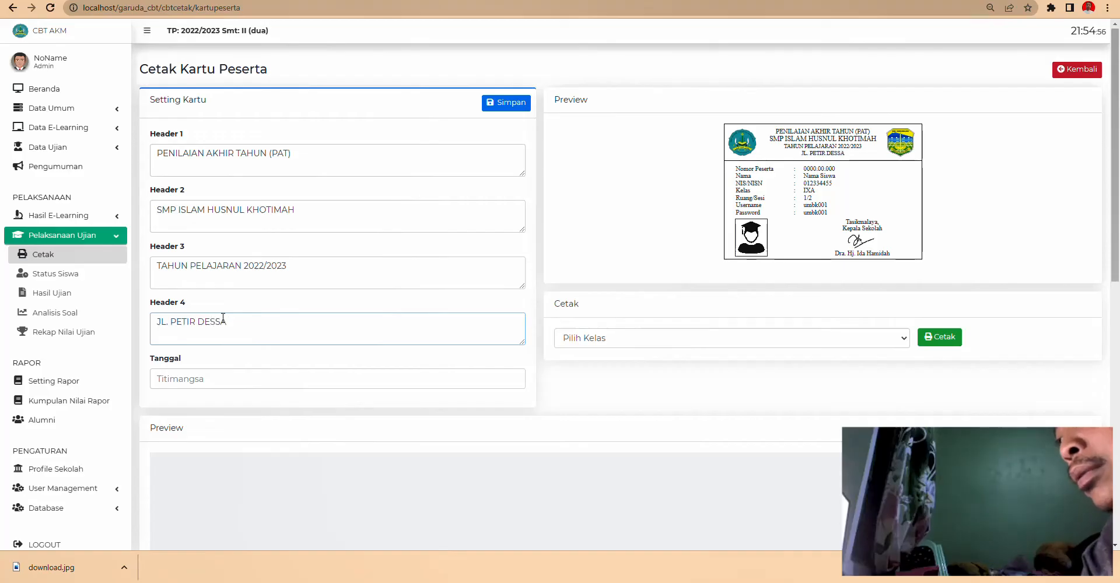
{"action": "type", "text": " GUNAJAYA"}
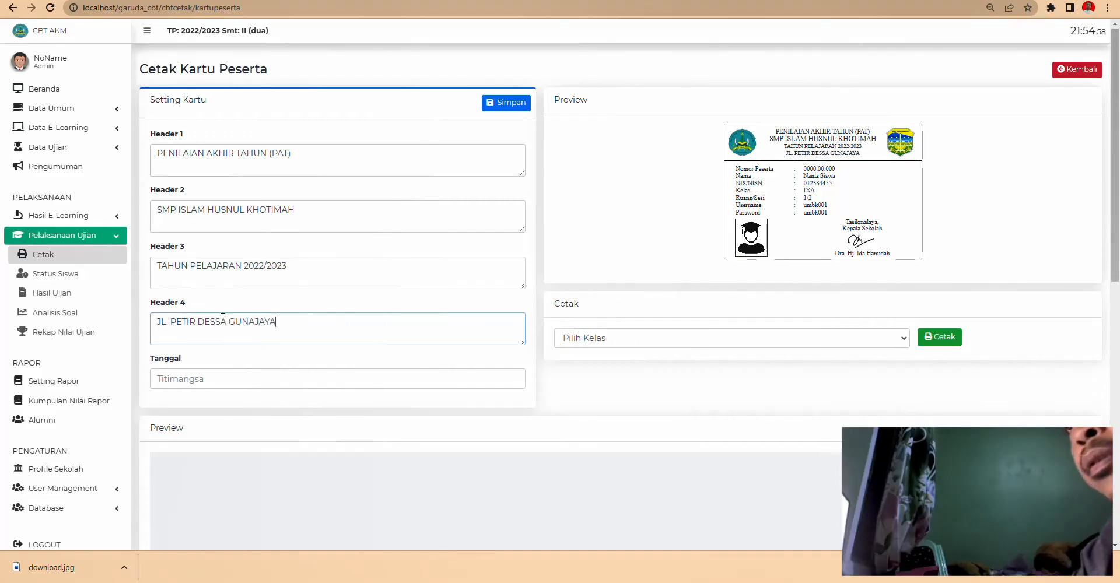
{"action": "left_click", "coordinate": [203, 378]}
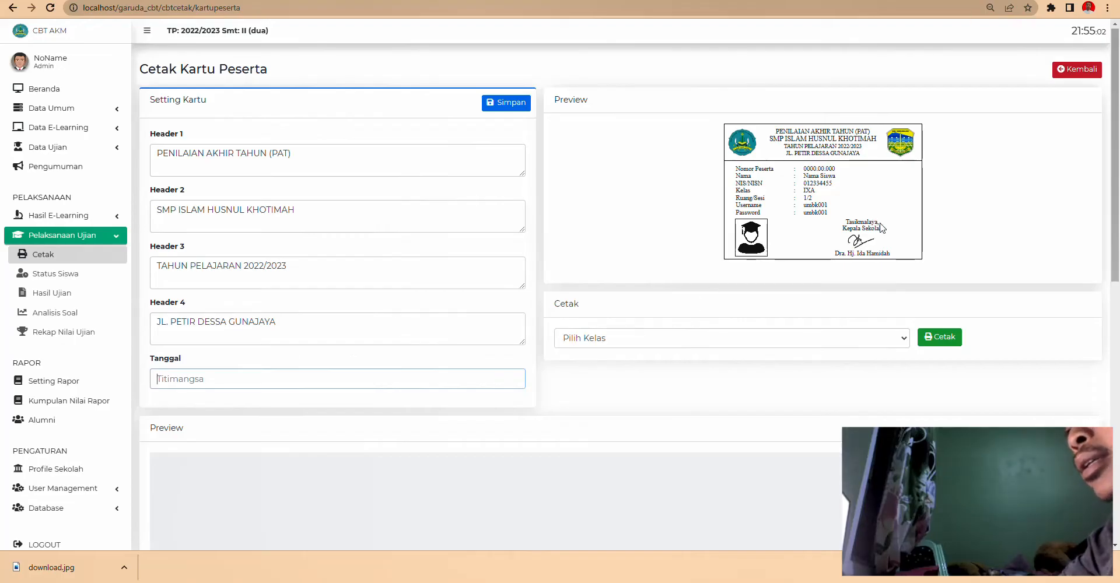
{"action": "type", "text": "05"}
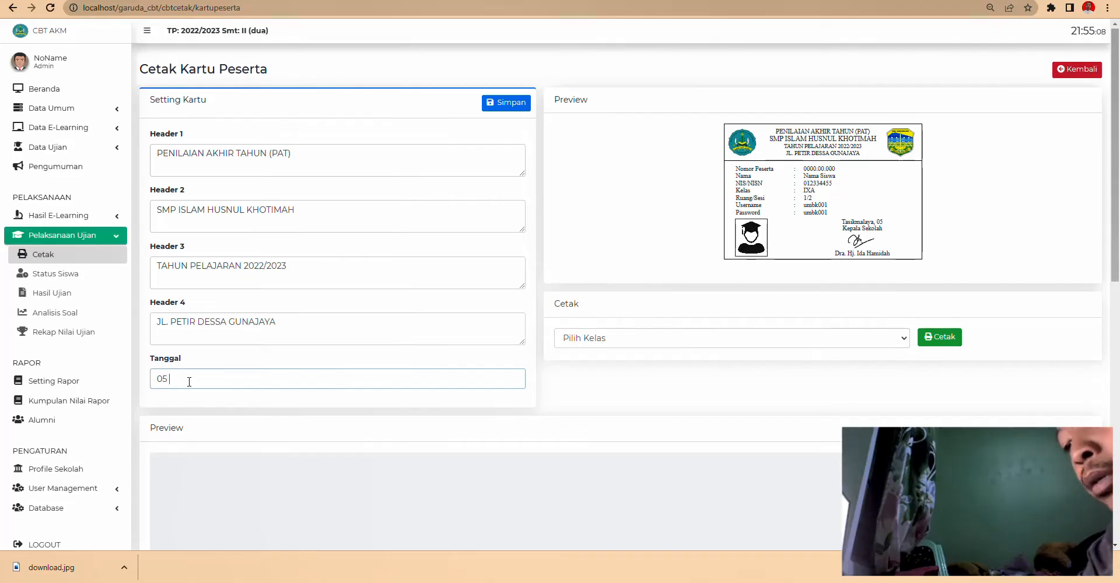
{"action": "type", "text": " jUN"}
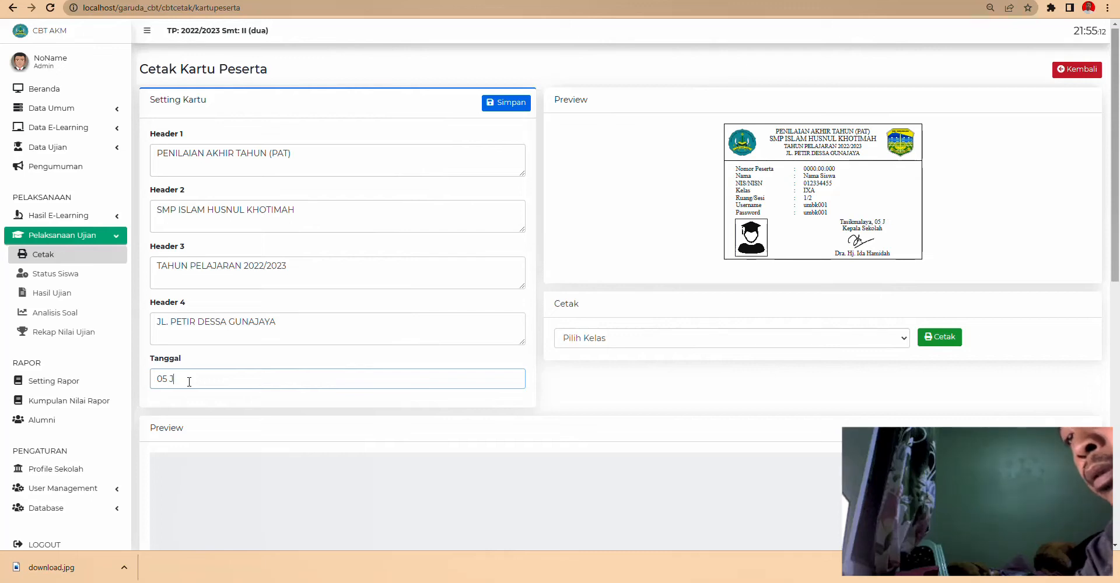
{"action": "type", "text": " 2023"}
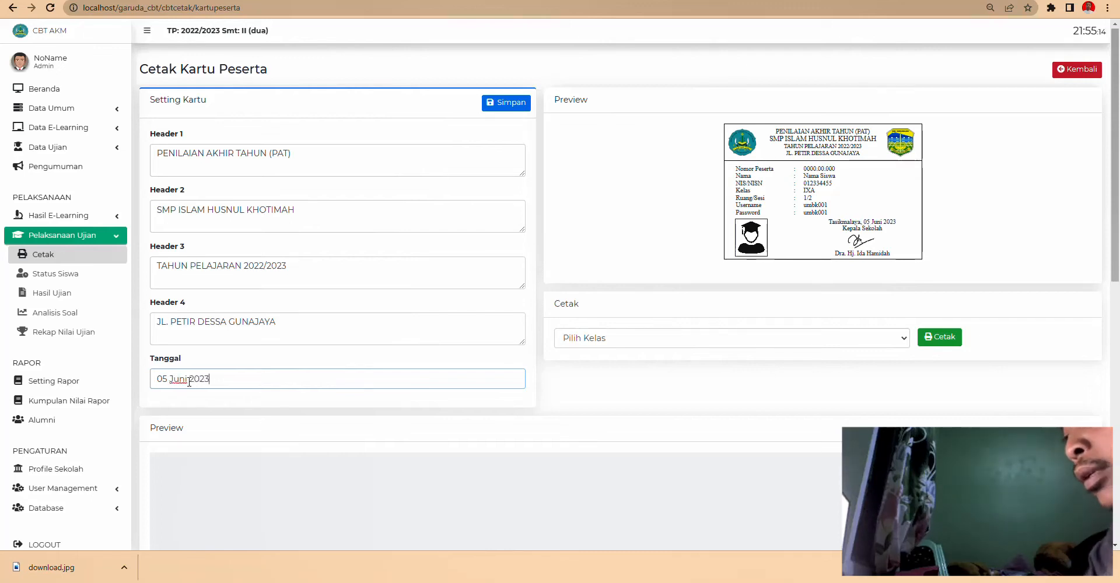
{"action": "left_click", "coordinate": [609, 339]}
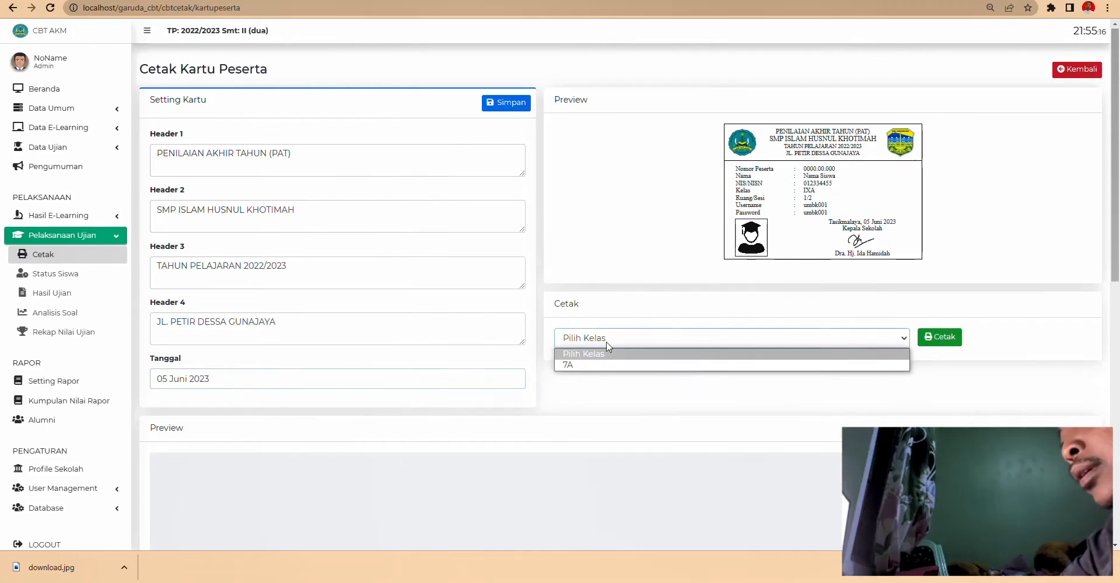
- Print the class 7A participant cards to a PDF named Cetak Kartu Peserta
{"action": "left_click", "coordinate": [589, 365]}
{"action": "scroll", "coordinate": [700, 392], "scroll_direction": "down", "scroll_amount": 10}
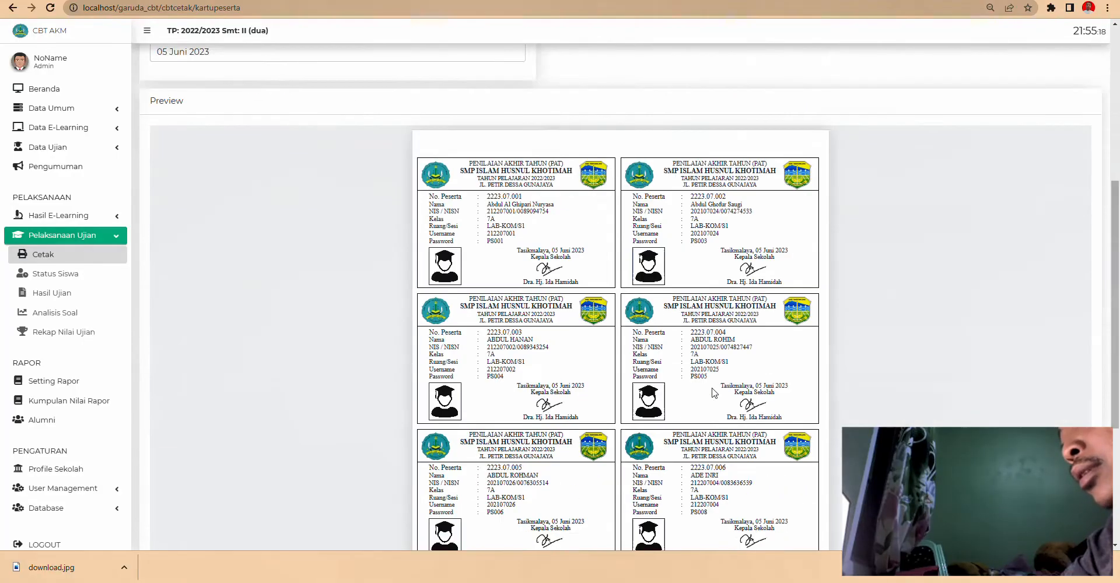
{"action": "scroll", "coordinate": [700, 392], "scroll_direction": "up", "scroll_amount": 10}
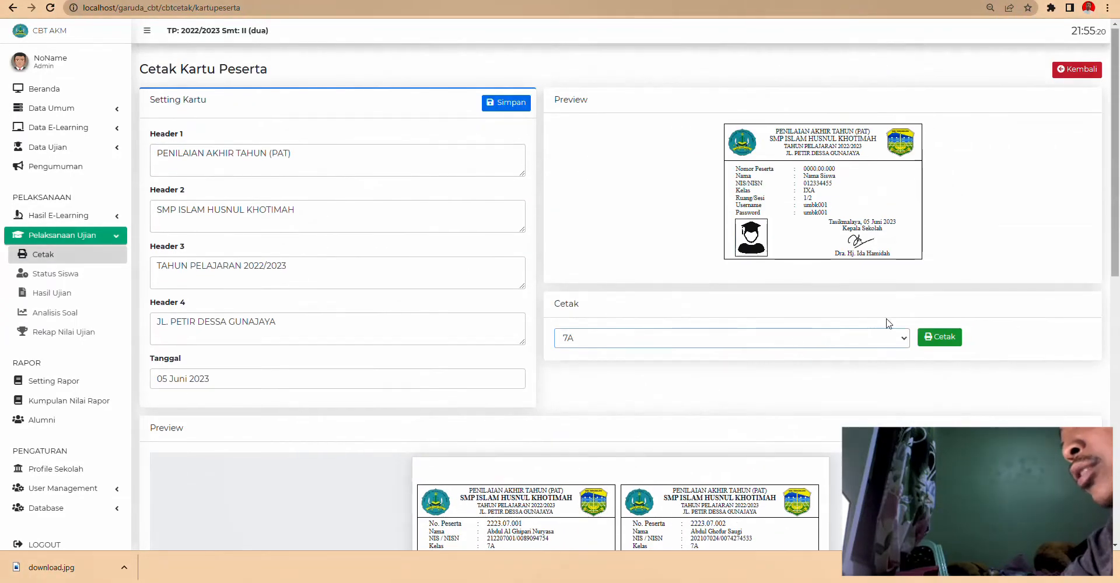
{"action": "left_click", "coordinate": [939, 343]}
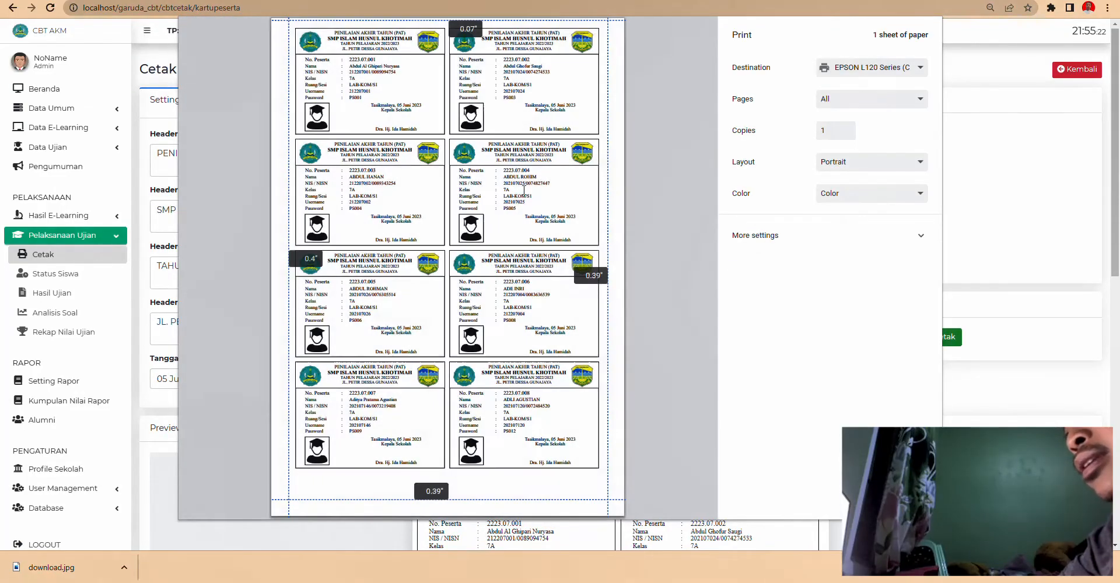
{"action": "left_click", "coordinate": [871, 69]}
{"action": "left_click", "coordinate": [867, 111]}
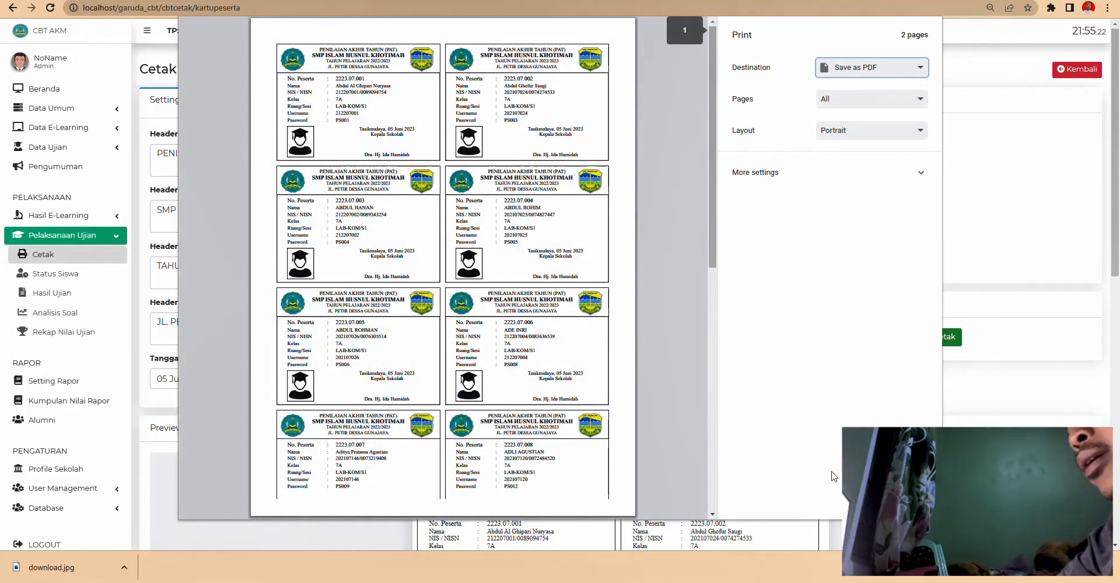
{"action": "left_click", "coordinate": [878, 502]}
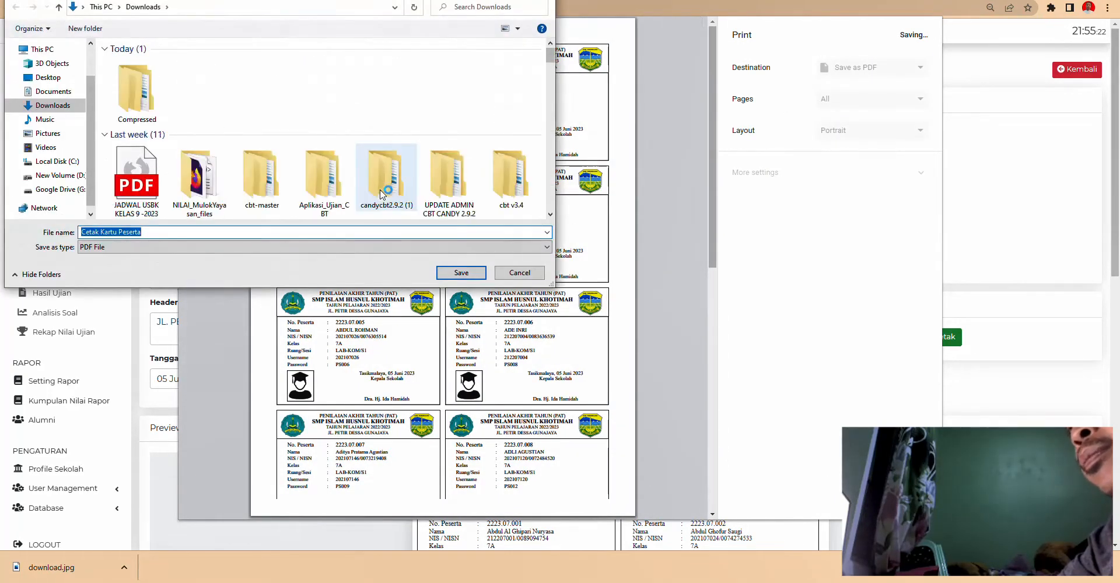
{"action": "left_click", "coordinate": [461, 272]}
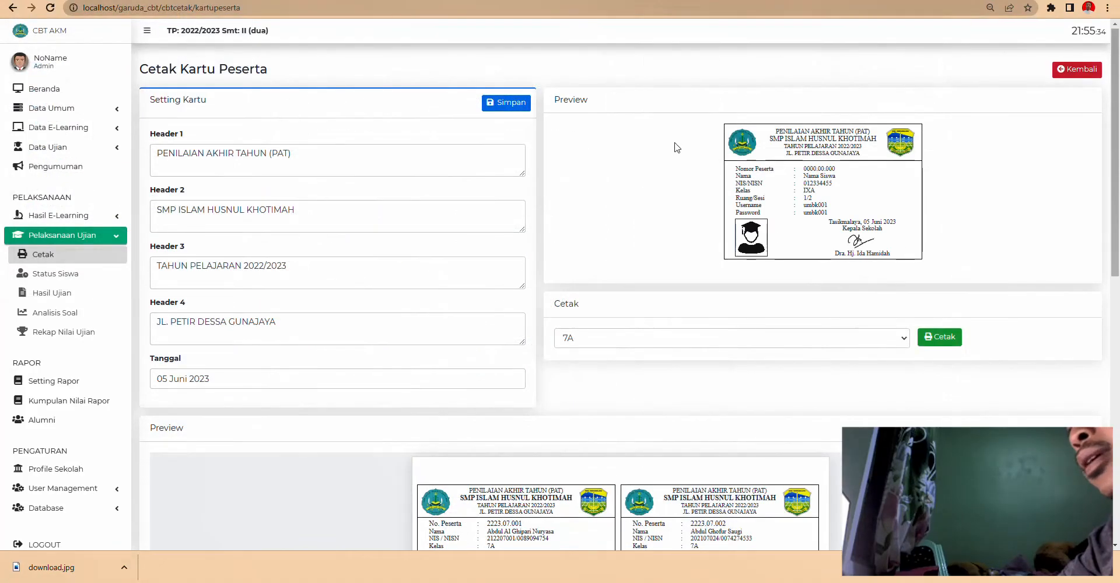
{"action": "left_click", "coordinate": [50, 255]}
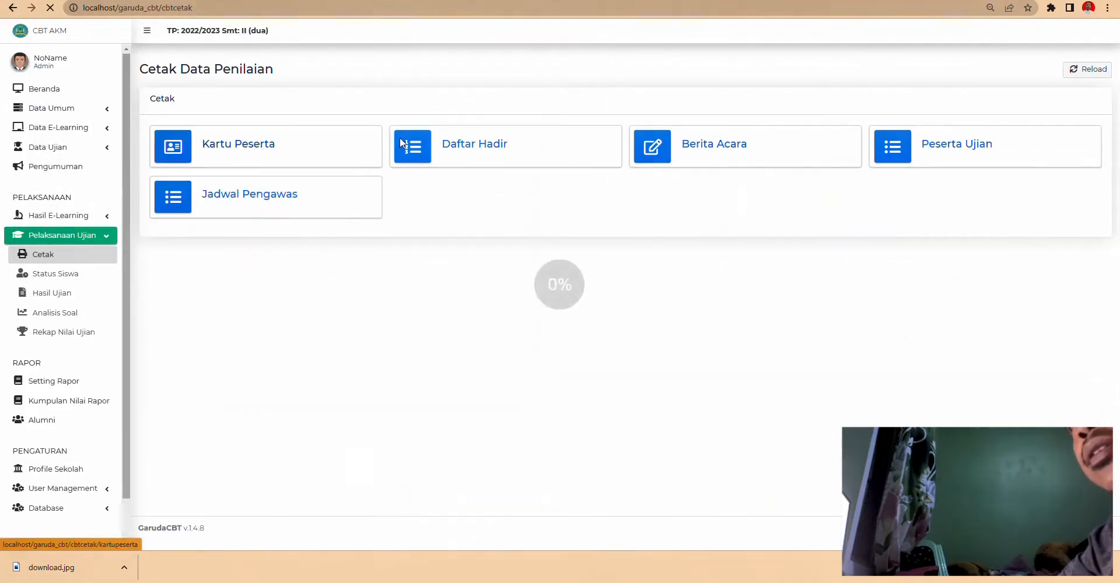
- Preview the Daftar Hadir attendance sheet for Ruang 1, Sesi 1, schedule AH
{"action": "left_click", "coordinate": [468, 153]}
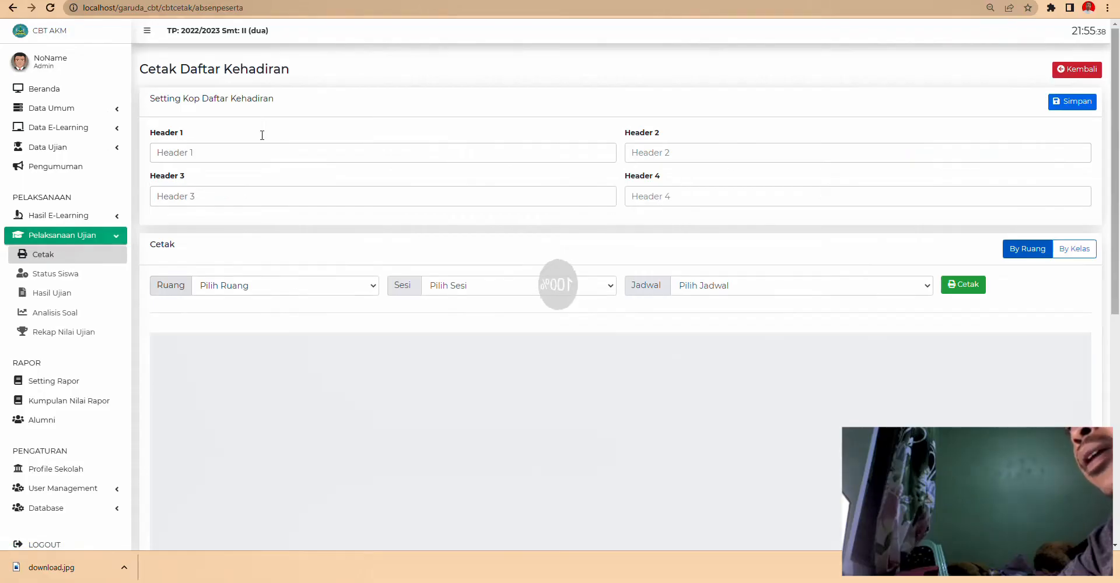
{"action": "scroll", "coordinate": [460, 251], "scroll_direction": "down", "scroll_amount": 3}
{"action": "left_click", "coordinate": [238, 111]}
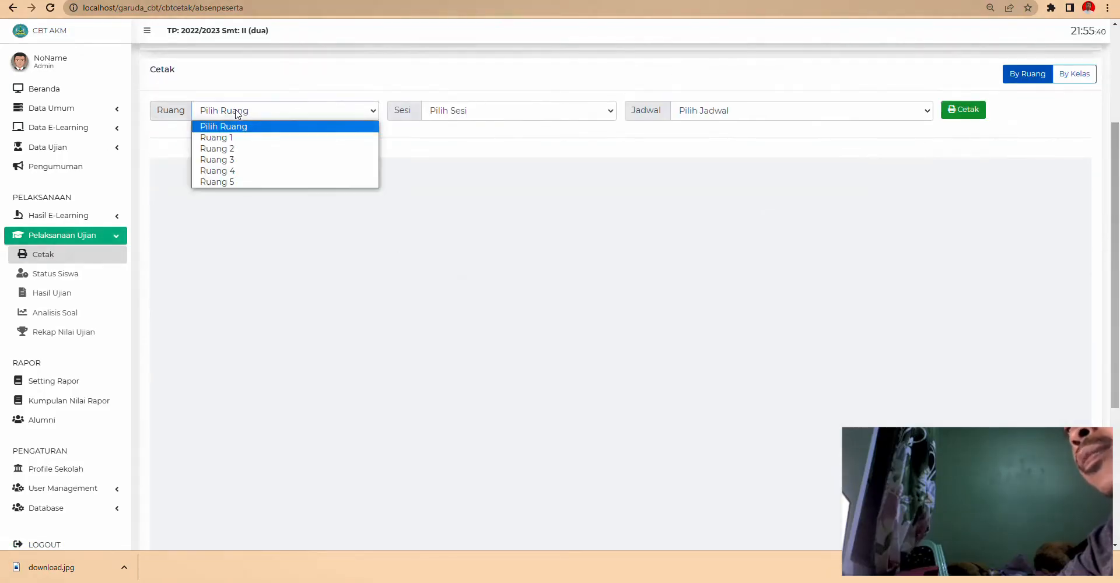
{"action": "left_click", "coordinate": [234, 137]}
{"action": "left_click", "coordinate": [484, 112]}
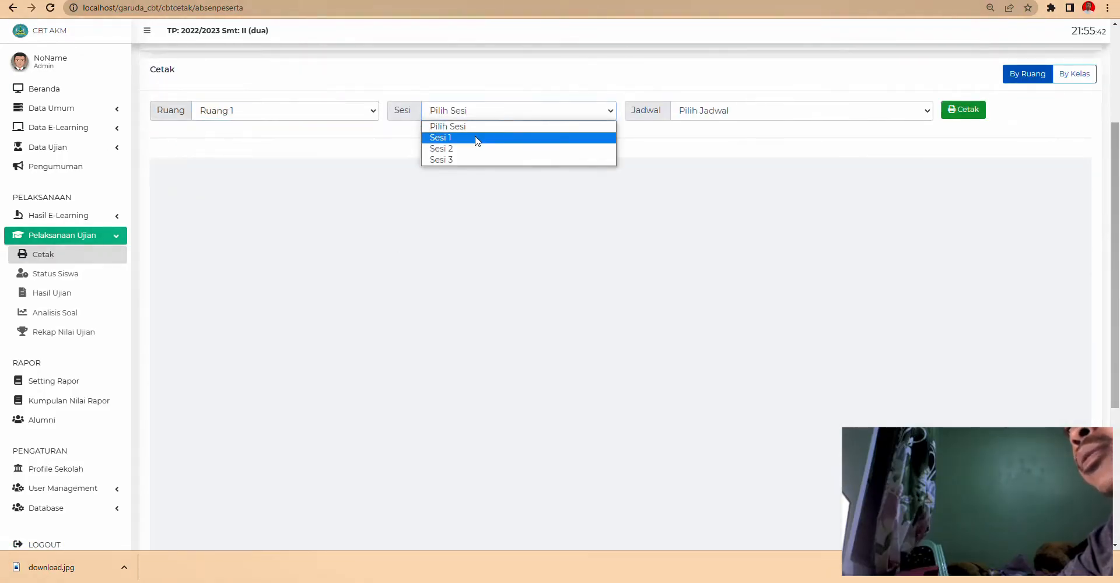
{"action": "left_click", "coordinate": [474, 137]}
{"action": "left_click", "coordinate": [736, 119]}
{"action": "left_click", "coordinate": [734, 134]}
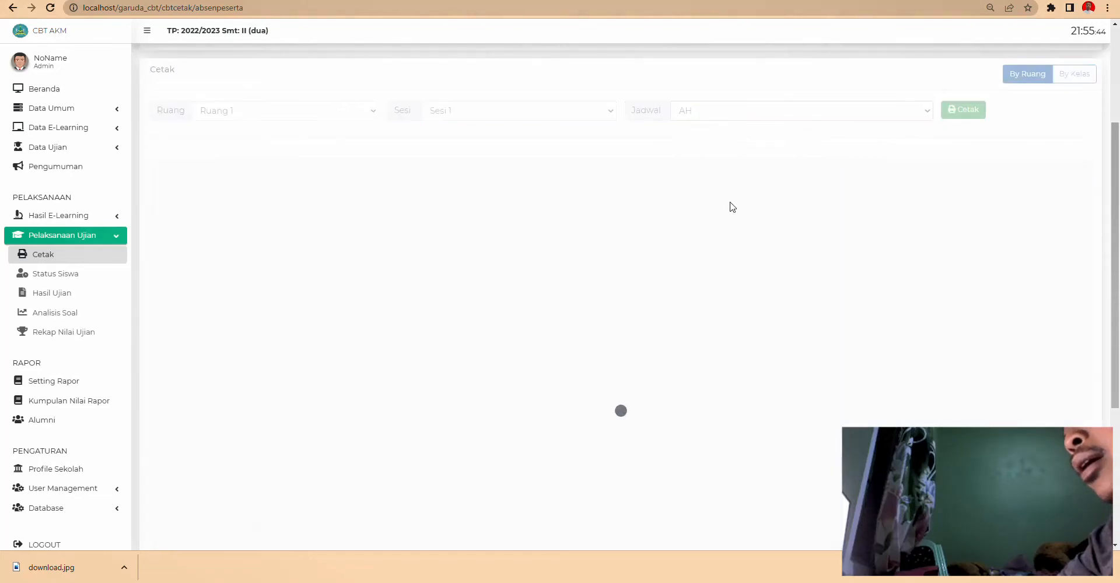
{"action": "scroll", "coordinate": [702, 252], "scroll_direction": "down", "scroll_amount": 5}
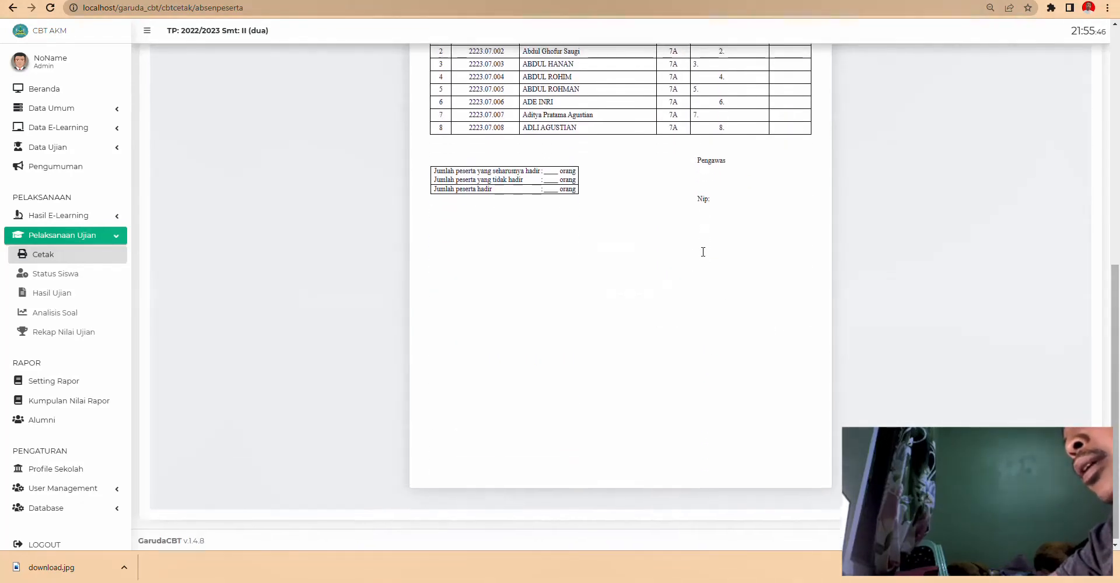
{"action": "scroll", "coordinate": [678, 268], "scroll_direction": "up", "scroll_amount": 6}
{"action": "scroll", "coordinate": [334, 214], "scroll_direction": "up", "scroll_amount": 2}
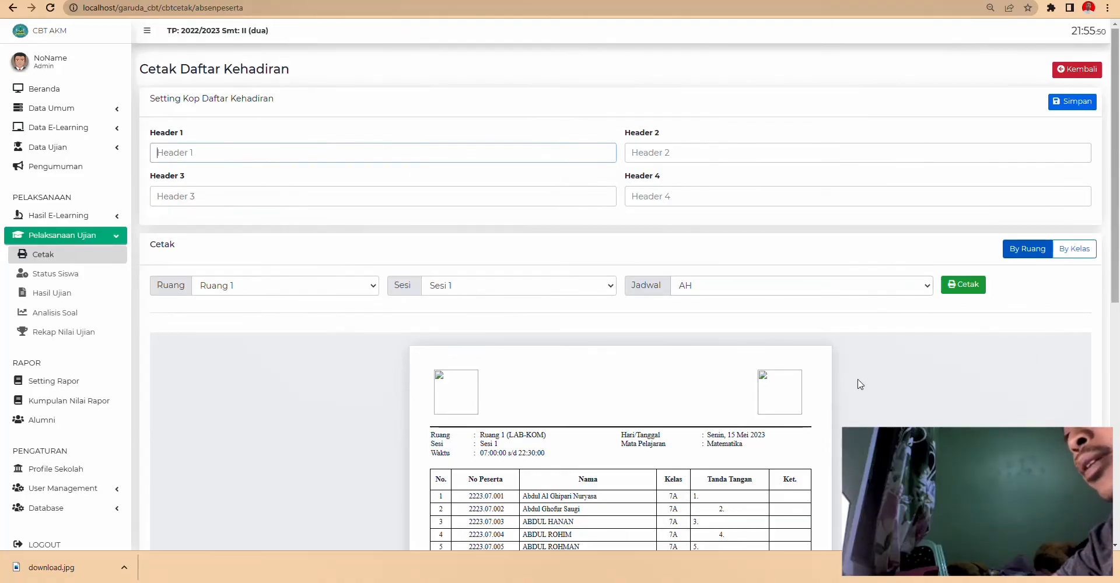
{"action": "left_click", "coordinate": [46, 254]}
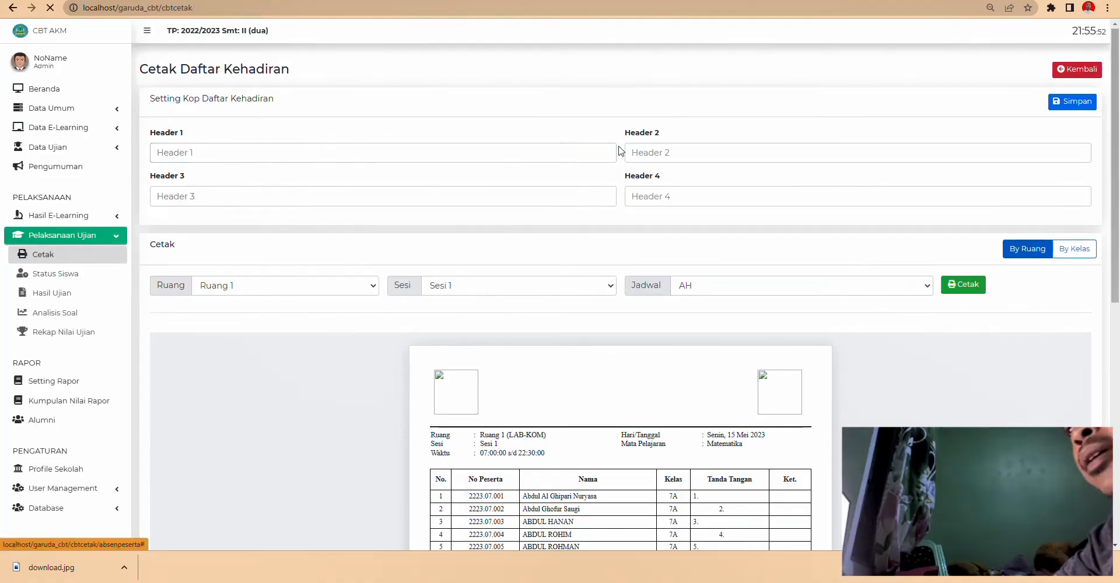
- Preview the Berita Acara exam report for Ruang 1, Sesi 1, schedule AH
{"action": "left_click", "coordinate": [703, 151]}
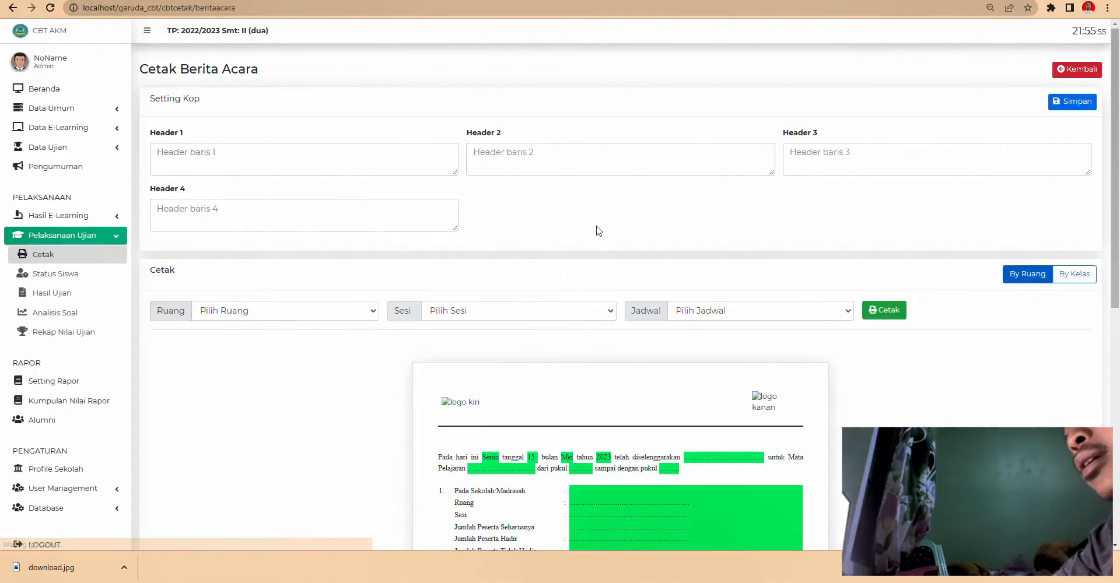
{"action": "scroll", "coordinate": [599, 230], "scroll_direction": "down", "scroll_amount": 4}
{"action": "scroll", "coordinate": [534, 270], "scroll_direction": "up", "scroll_amount": 4}
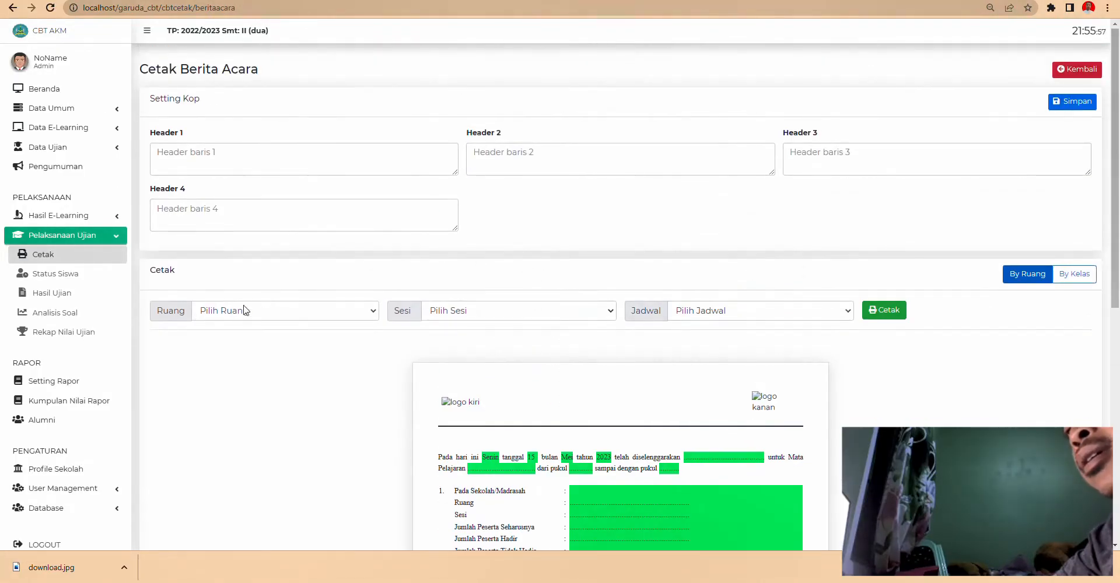
{"action": "left_click", "coordinate": [244, 310]}
{"action": "left_click", "coordinate": [221, 338]}
{"action": "left_click", "coordinate": [460, 310]}
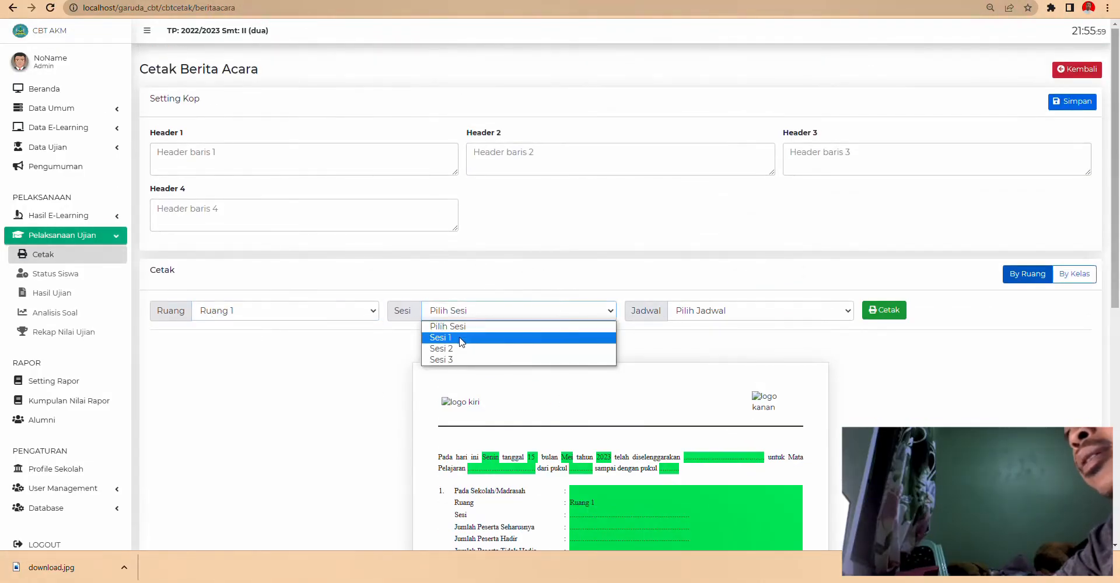
{"action": "left_click", "coordinate": [461, 338]}
{"action": "left_click", "coordinate": [704, 311]}
{"action": "left_click", "coordinate": [704, 333]}
{"action": "scroll", "coordinate": [745, 390], "scroll_direction": "down", "scroll_amount": 1}
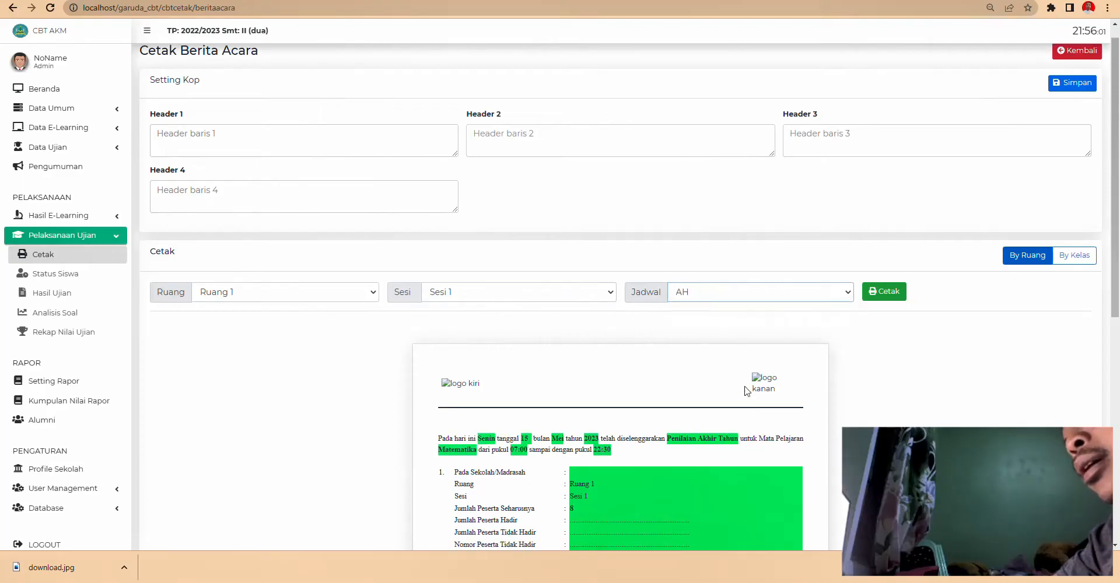
{"action": "scroll", "coordinate": [745, 390], "scroll_direction": "down", "scroll_amount": 4}
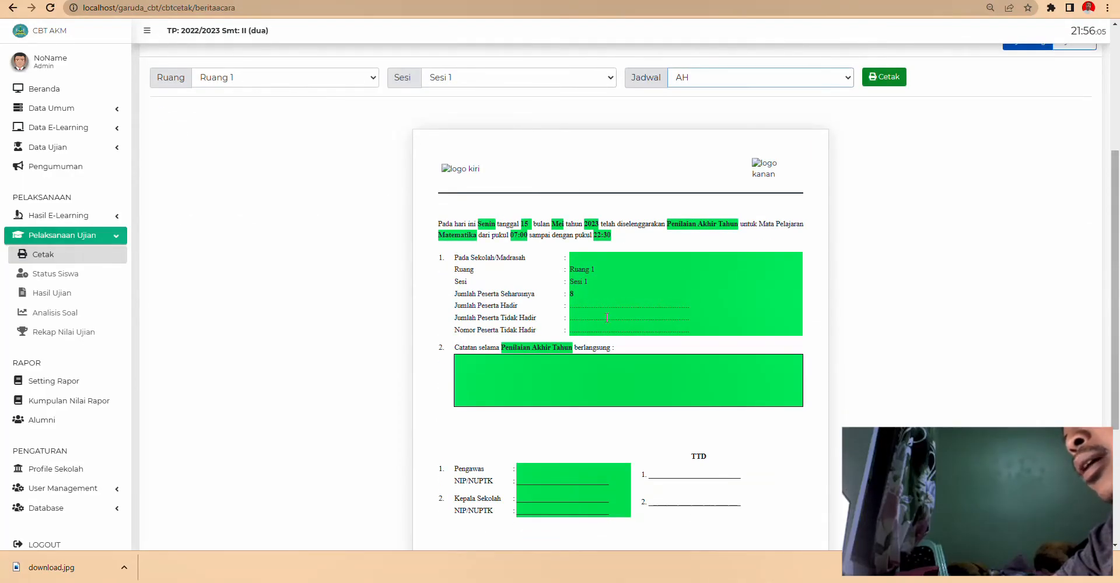
{"action": "scroll", "coordinate": [624, 387], "scroll_direction": "down", "scroll_amount": 3}
{"action": "scroll", "coordinate": [233, 320], "scroll_direction": "up", "scroll_amount": 5}
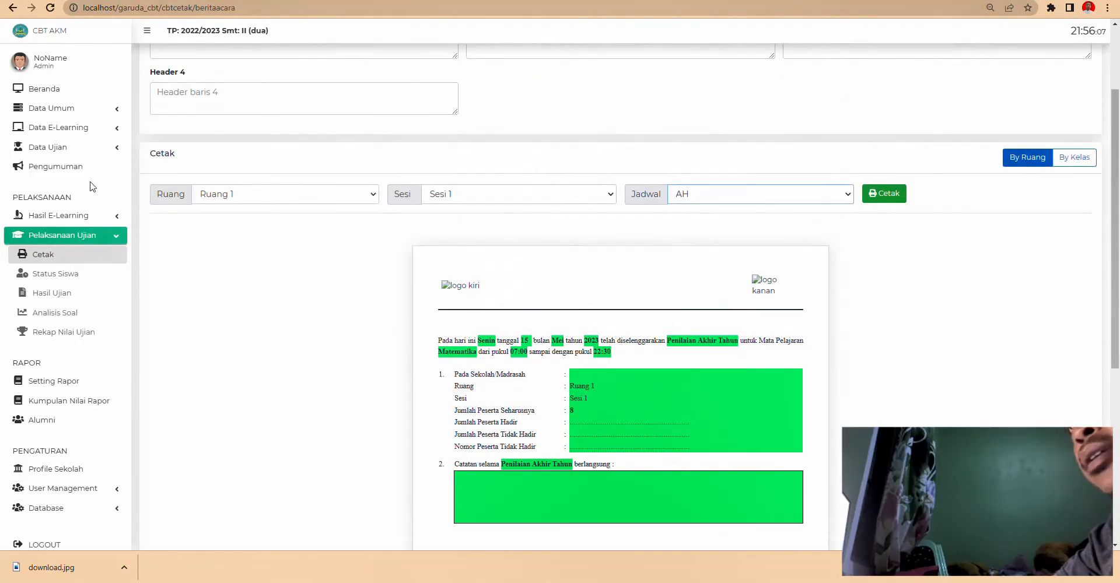
{"action": "scroll", "coordinate": [104, 146], "scroll_direction": "up", "scroll_amount": 1}
- Expand the exam data menu and return to the Cetak Data Penilaian page
{"action": "left_click", "coordinate": [99, 148]}
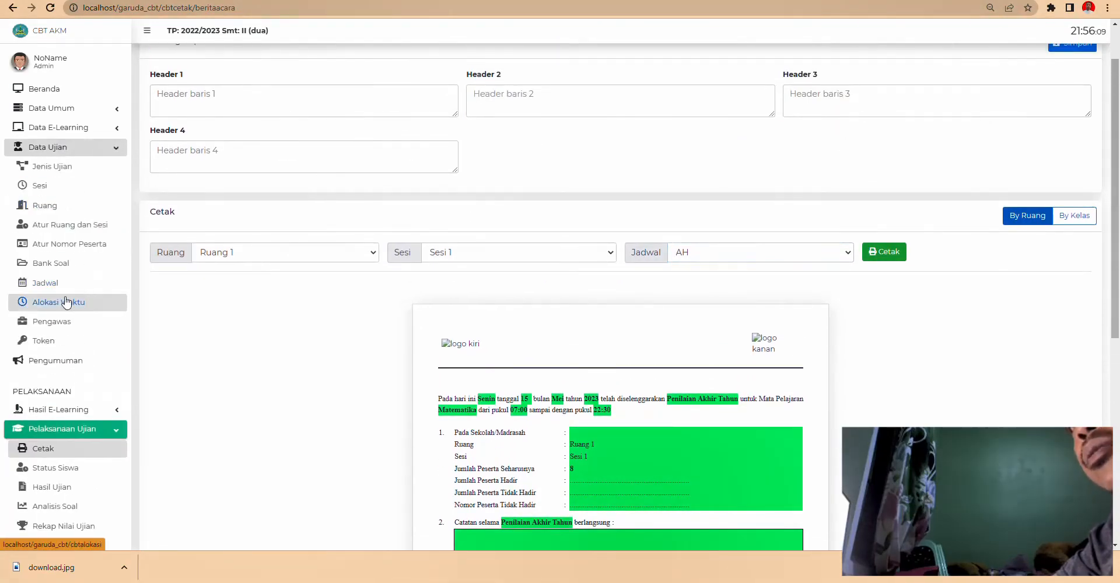
{"action": "scroll", "coordinate": [715, 334], "scroll_direction": "down", "scroll_amount": 3}
{"action": "scroll", "coordinate": [715, 330], "scroll_direction": "up", "scroll_amount": 4}
{"action": "scroll", "coordinate": [715, 330], "scroll_direction": "down", "scroll_amount": 4}
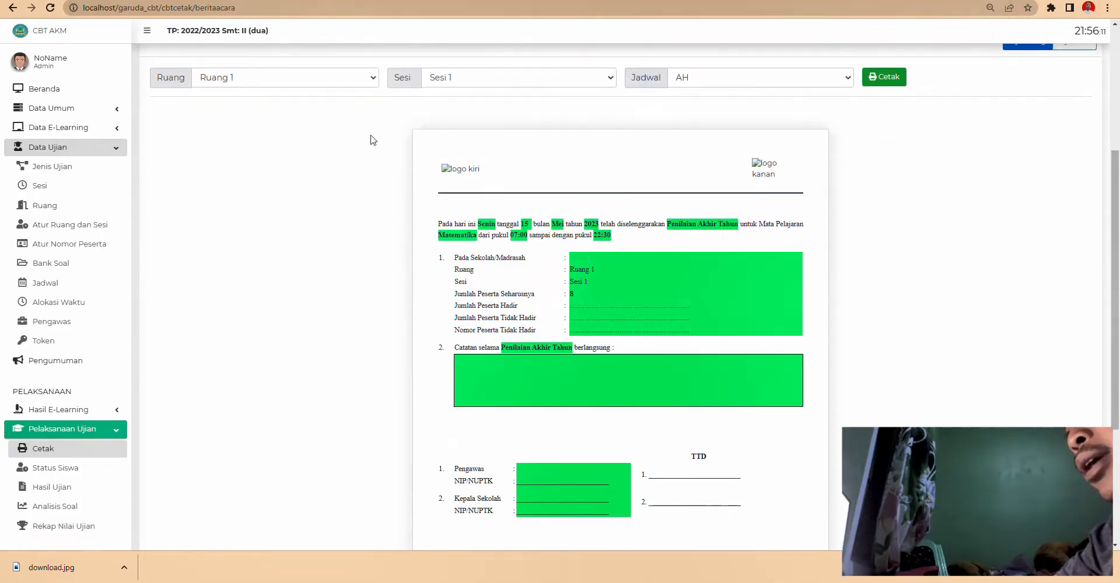
{"action": "scroll", "coordinate": [246, 133], "scroll_direction": "up", "scroll_amount": 3}
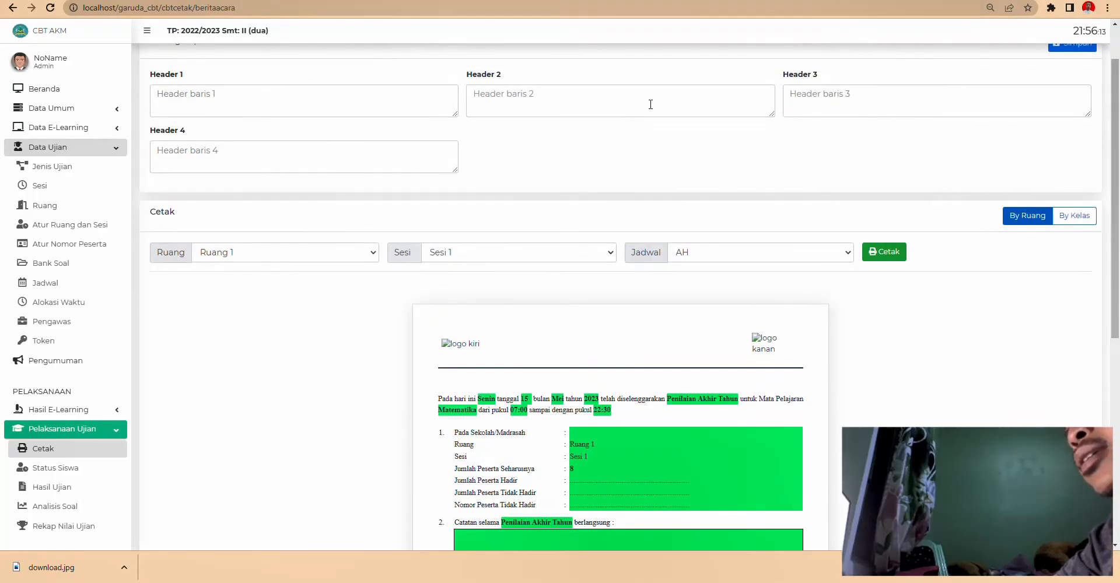
{"action": "scroll", "coordinate": [105, 292], "scroll_direction": "down", "scroll_amount": 2}
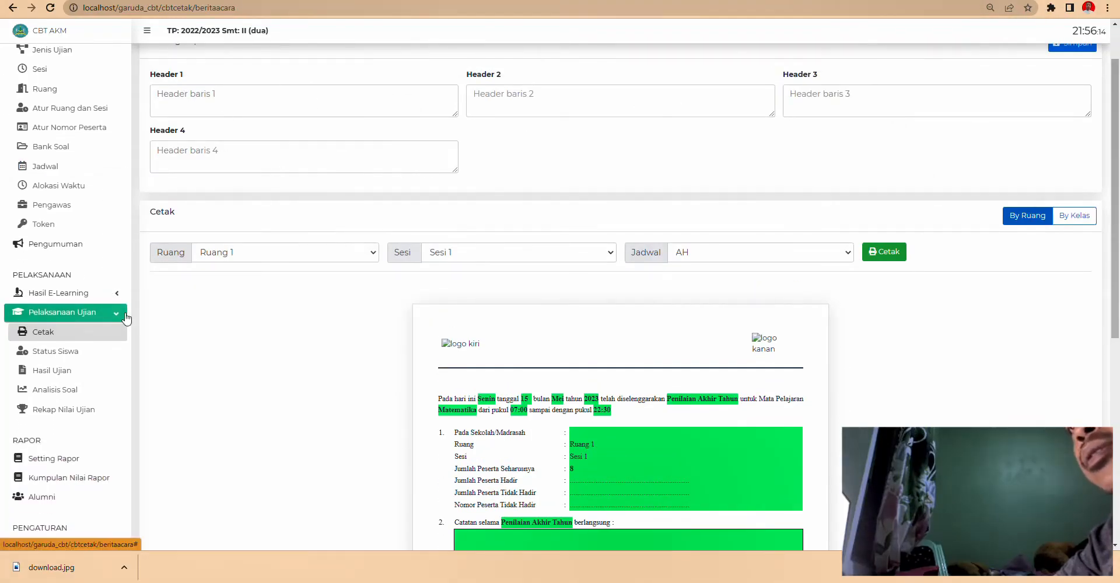
{"action": "left_click", "coordinate": [52, 337]}
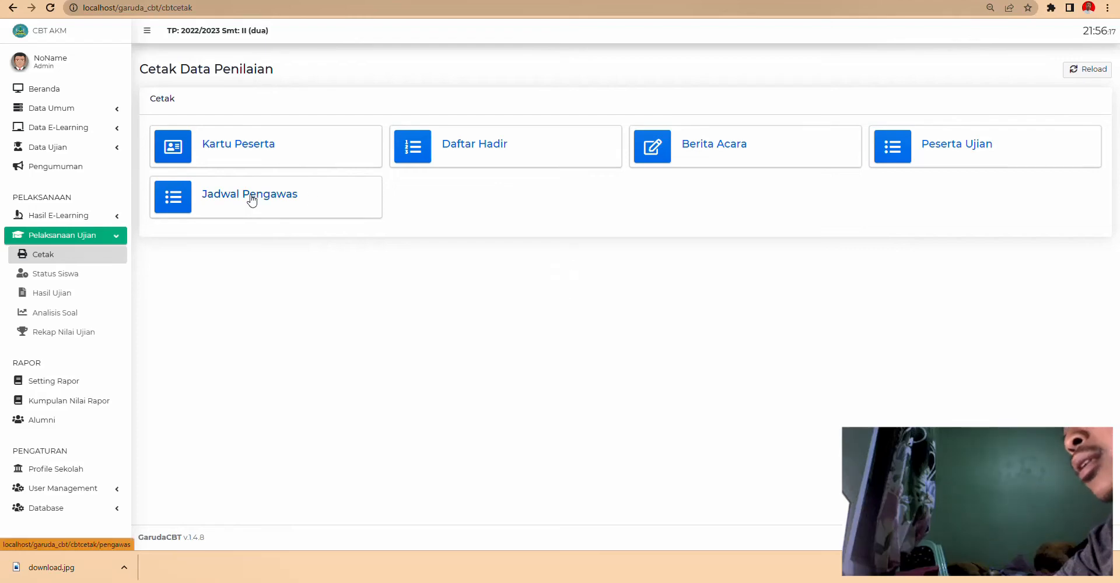
- Glance at the Peserta Ujian print page's exam type list, then go back to Cetak
{"action": "left_click", "coordinate": [873, 149]}
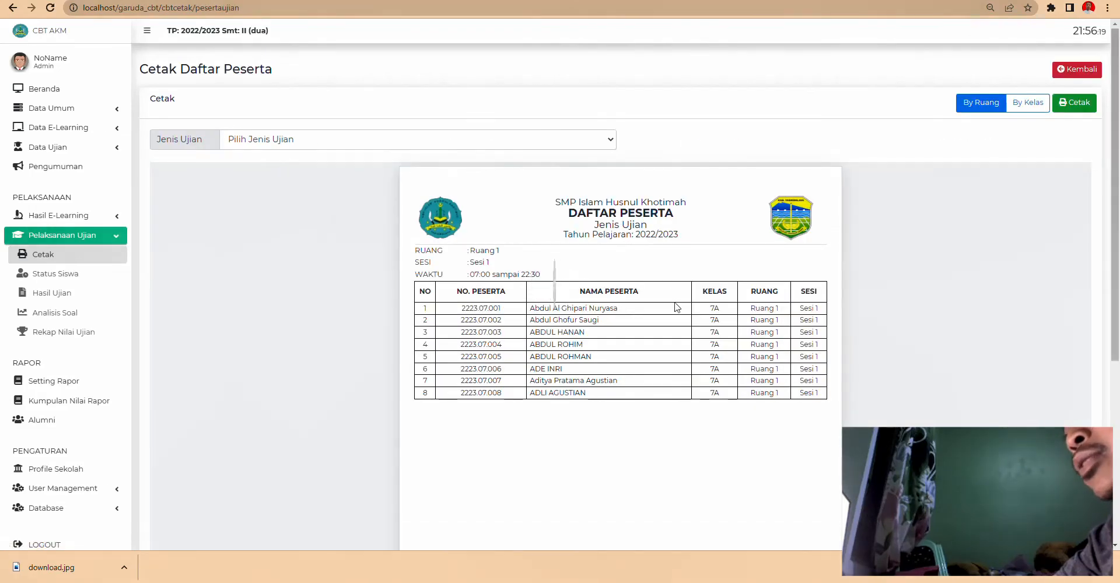
{"action": "scroll", "coordinate": [679, 300], "scroll_direction": "down", "scroll_amount": 3}
{"action": "scroll", "coordinate": [679, 300], "scroll_direction": "up", "scroll_amount": 3}
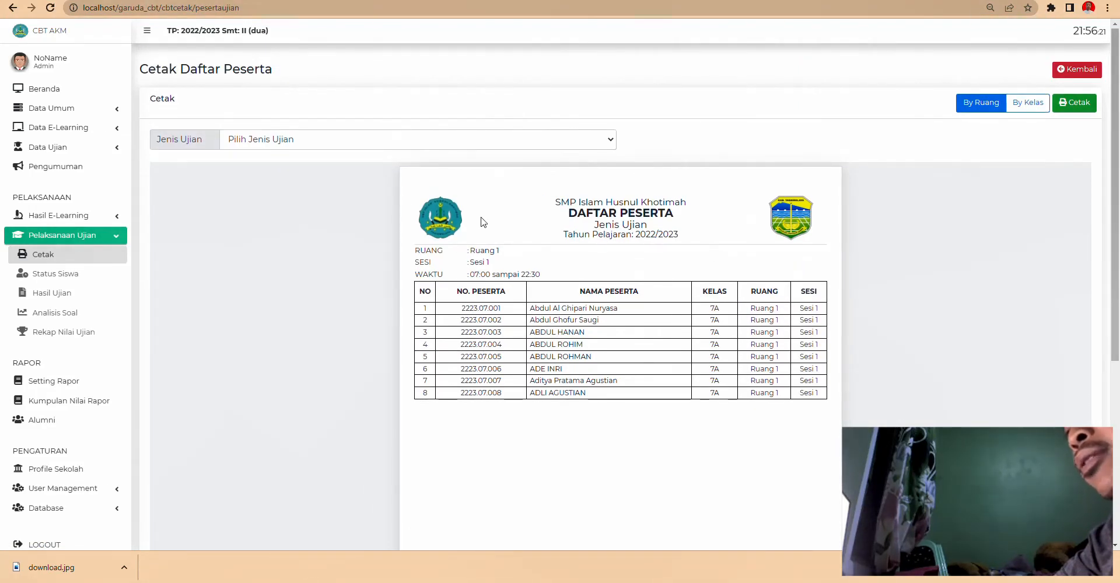
{"action": "left_click", "coordinate": [283, 144]}
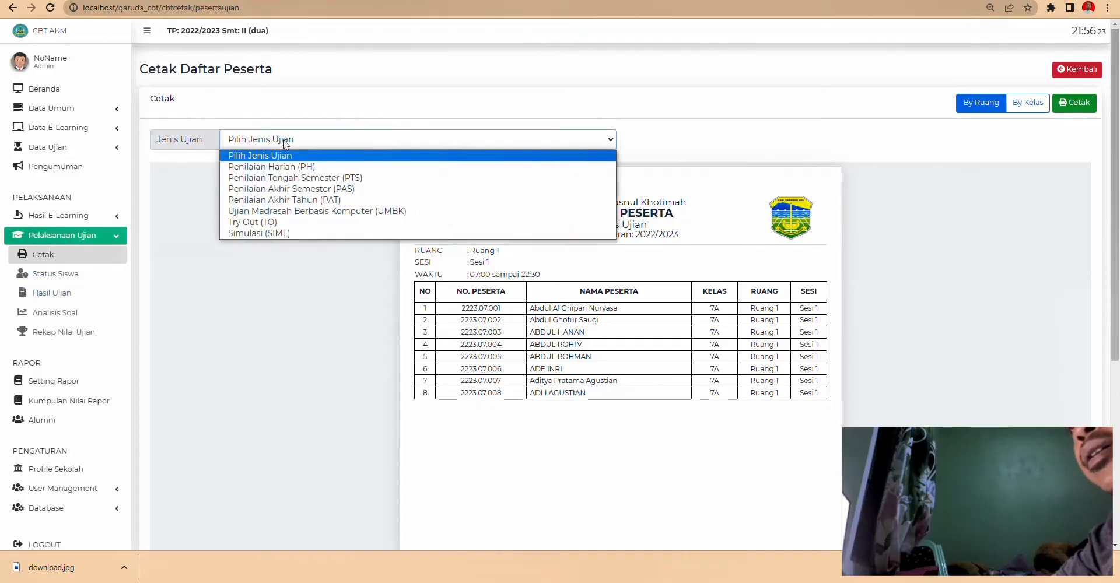
{"action": "left_click", "coordinate": [168, 341]}
{"action": "left_click", "coordinate": [66, 259]}
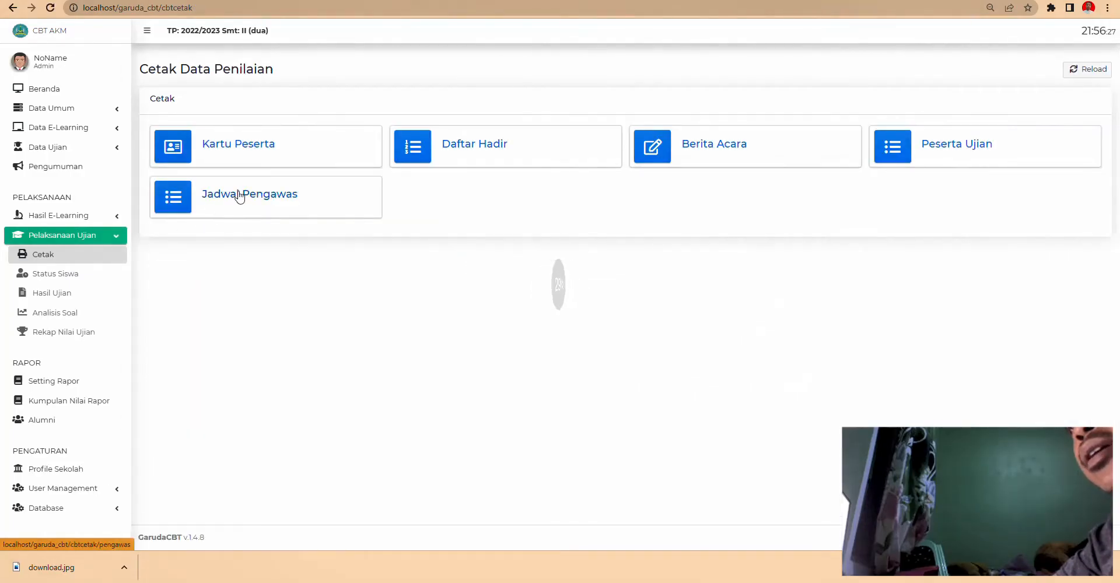
- Preview the Jadwal Pengawas supervisor schedule with Jenis PAT and Filter Tanggal
{"action": "left_click", "coordinate": [242, 191]}
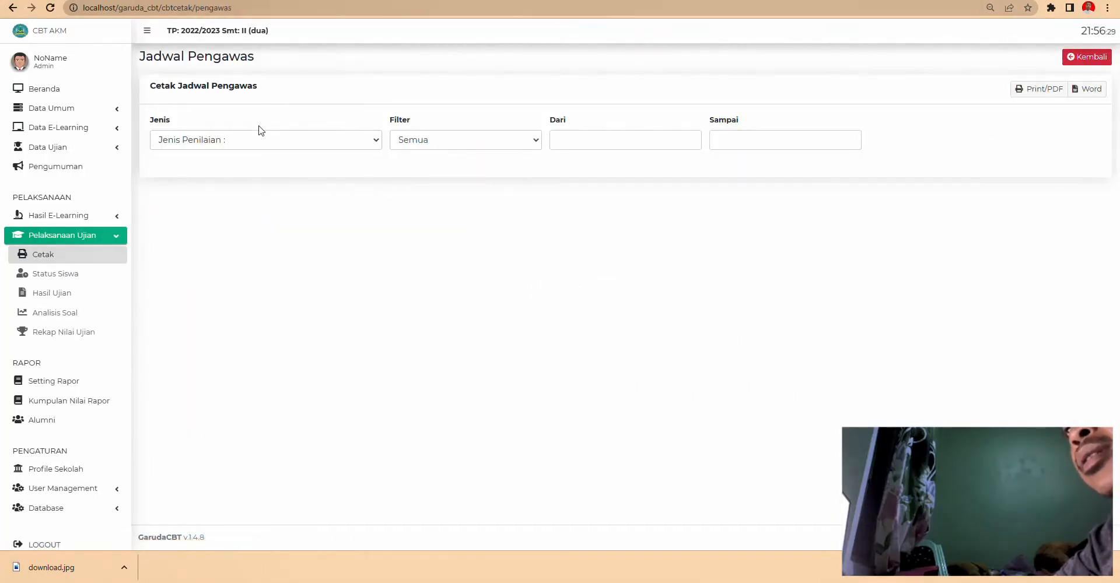
{"action": "left_click", "coordinate": [260, 139]}
{"action": "left_click", "coordinate": [238, 168]}
{"action": "left_click", "coordinate": [439, 146]}
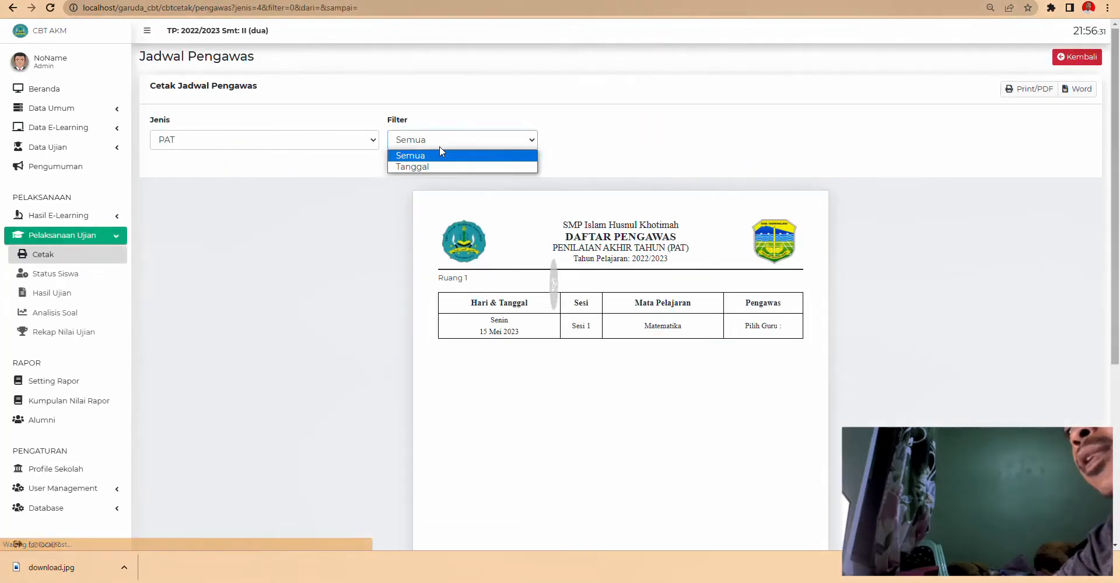
{"action": "left_click", "coordinate": [440, 153]}
{"action": "left_click", "coordinate": [422, 136]}
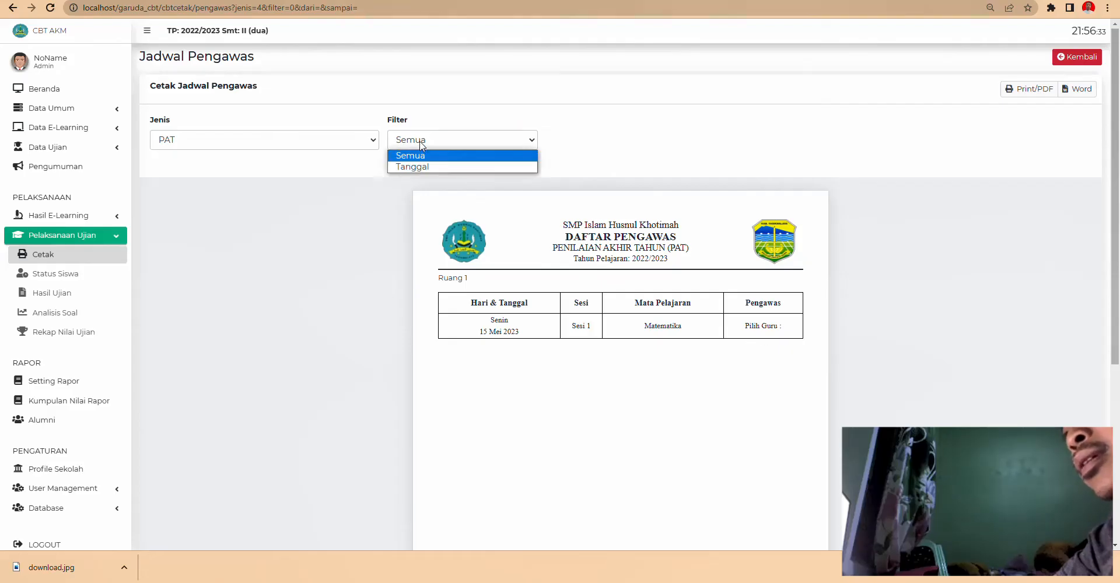
{"action": "left_click", "coordinate": [419, 163]}
{"action": "left_click", "coordinate": [627, 143]}
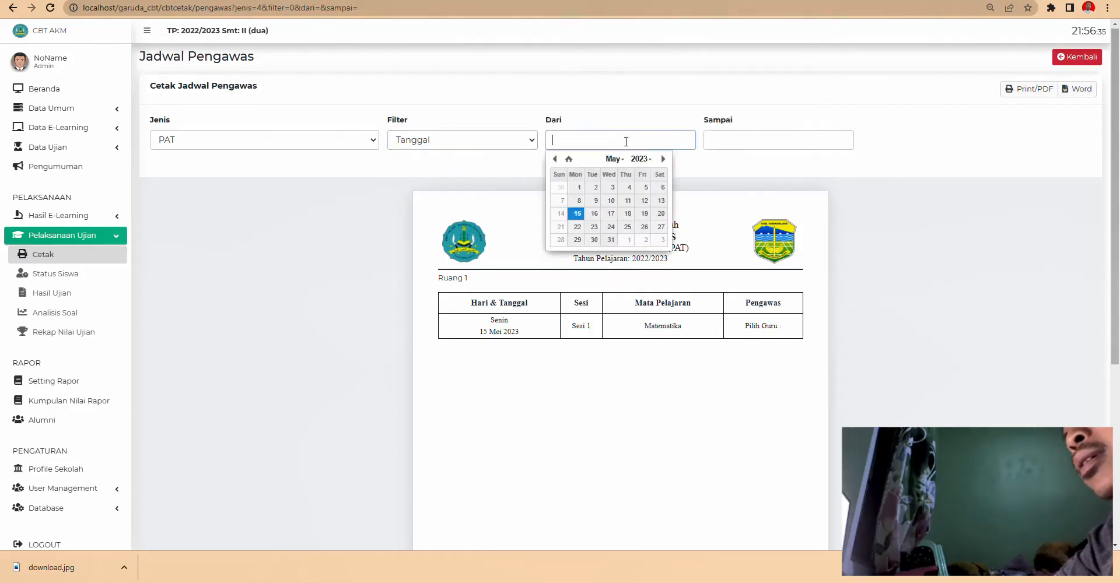
{"action": "left_click", "coordinate": [623, 312]}
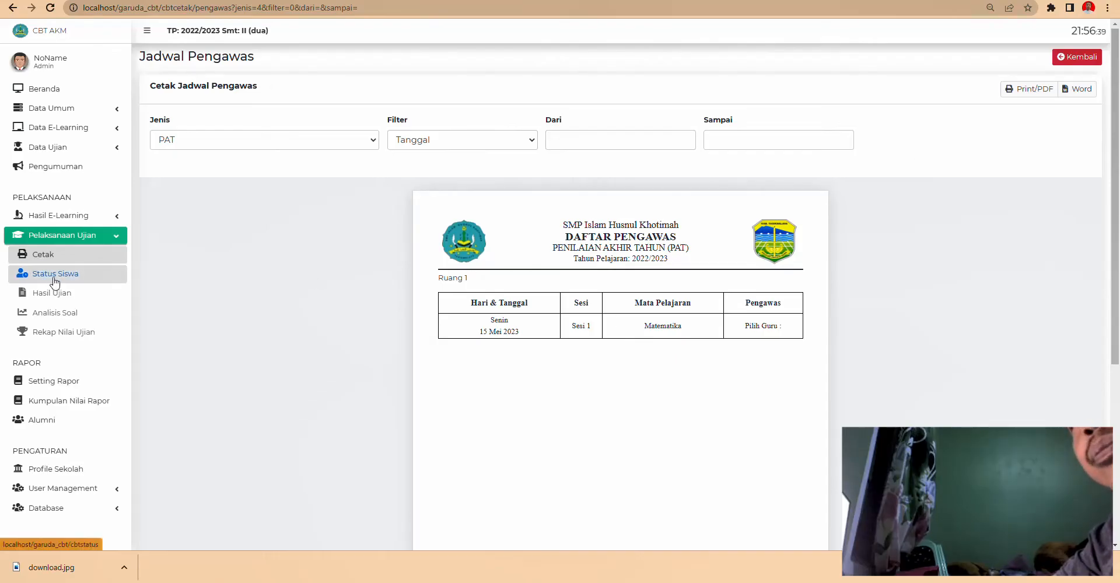
{"action": "left_click", "coordinate": [86, 256]}
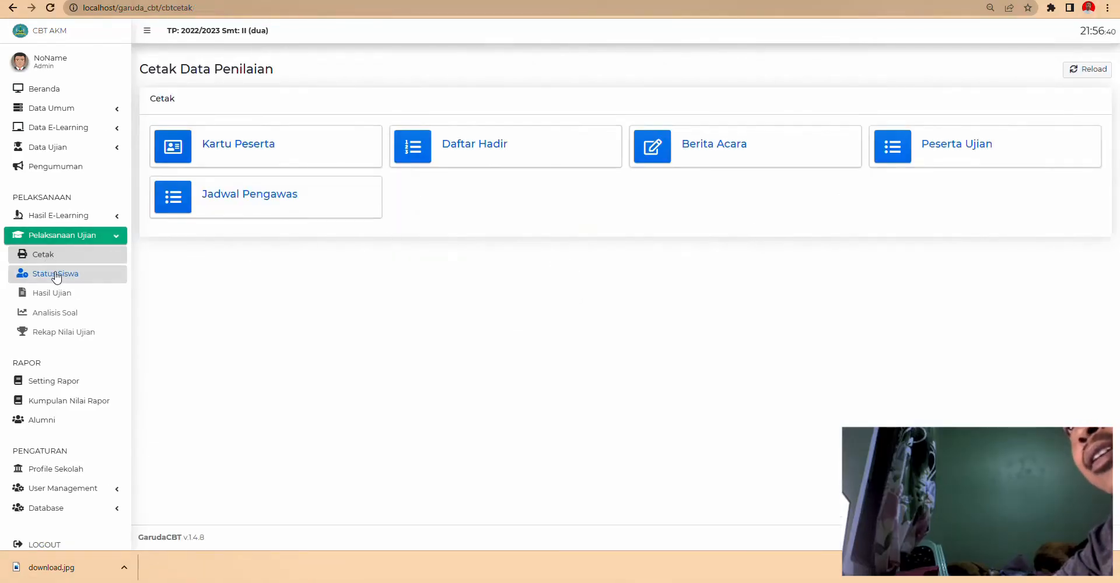
- Show the Status Siswa table for schedule AH, Ruang 1, Sesi 1
{"action": "left_click", "coordinate": [57, 274]}
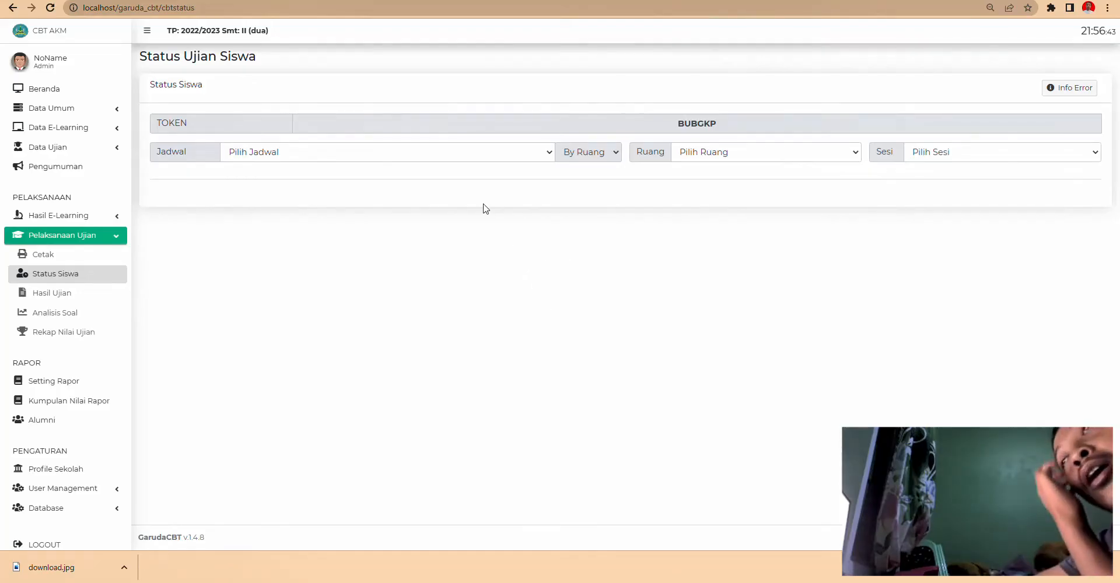
{"action": "left_click", "coordinate": [457, 152]}
{"action": "left_click", "coordinate": [425, 179]}
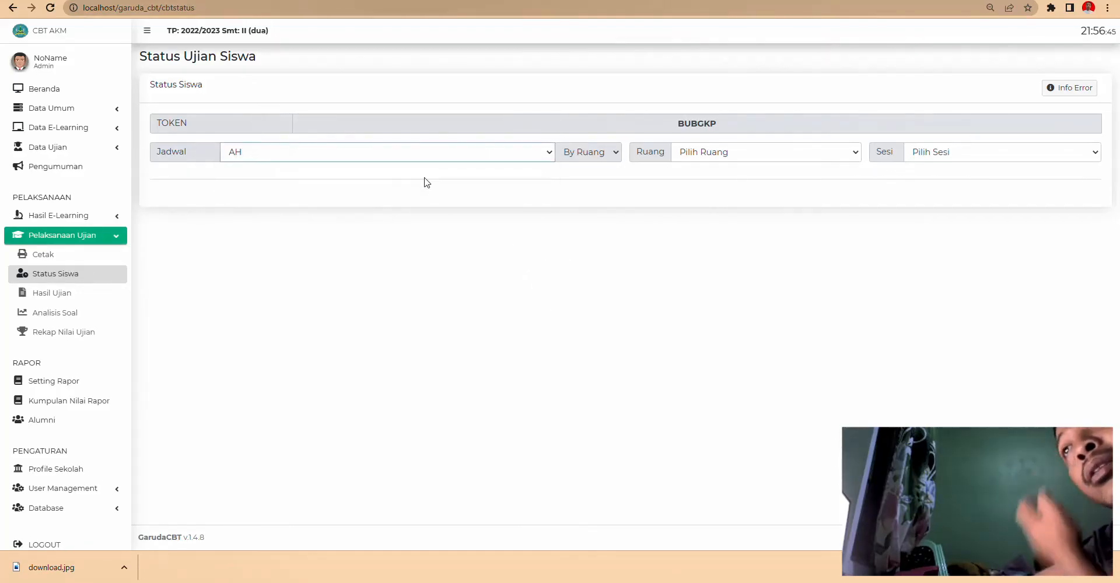
{"action": "left_click", "coordinate": [729, 159]}
{"action": "left_click", "coordinate": [724, 178]}
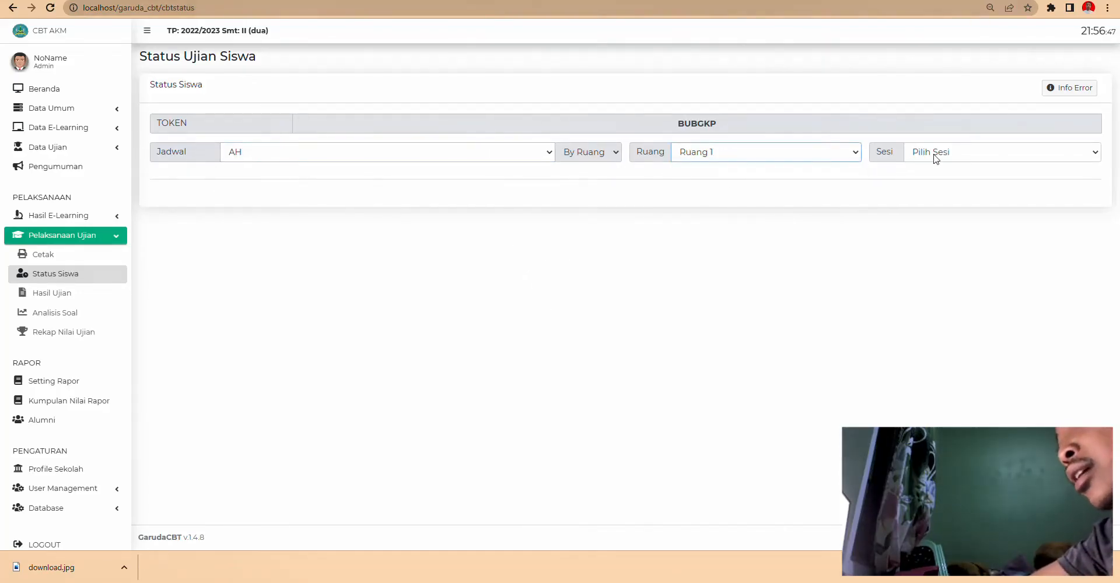
{"action": "left_click", "coordinate": [936, 154]}
{"action": "left_click", "coordinate": [937, 178]}
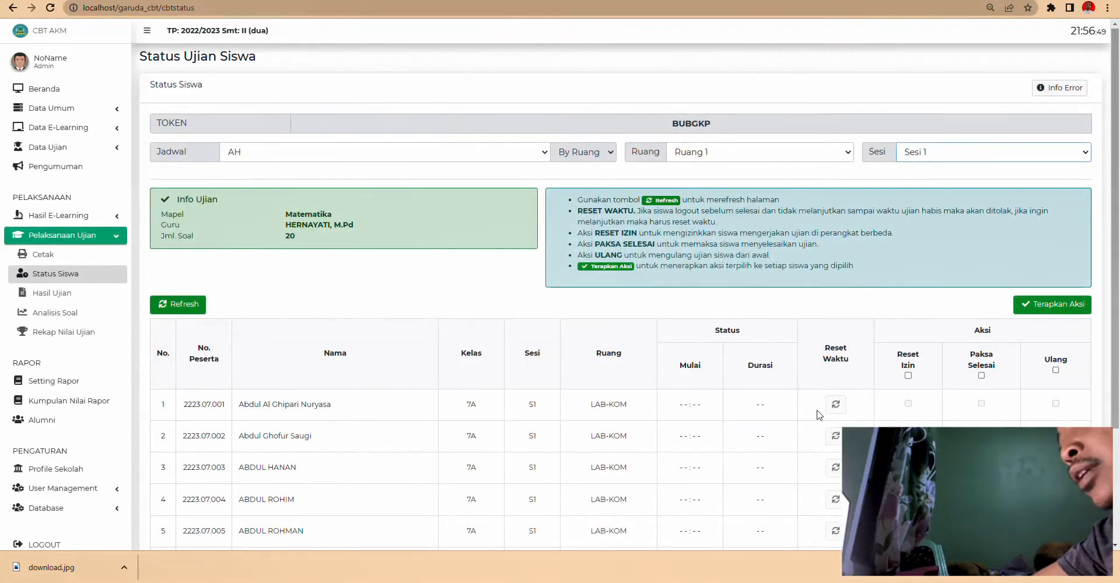
{"action": "scroll", "coordinate": [637, 269], "scroll_direction": "down", "scroll_amount": 3}
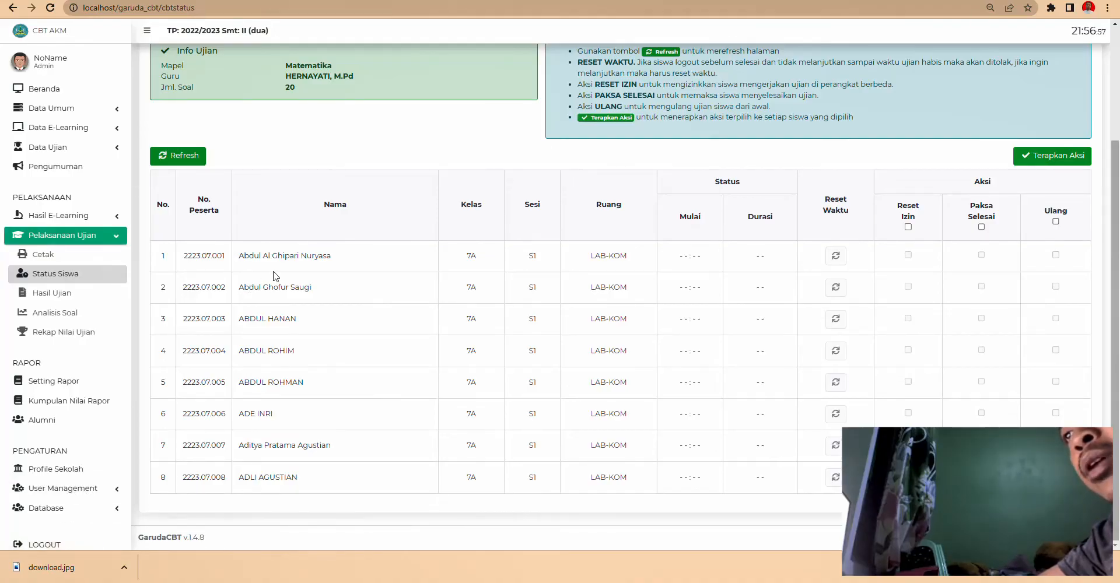
{"action": "left_click", "coordinate": [64, 495]}
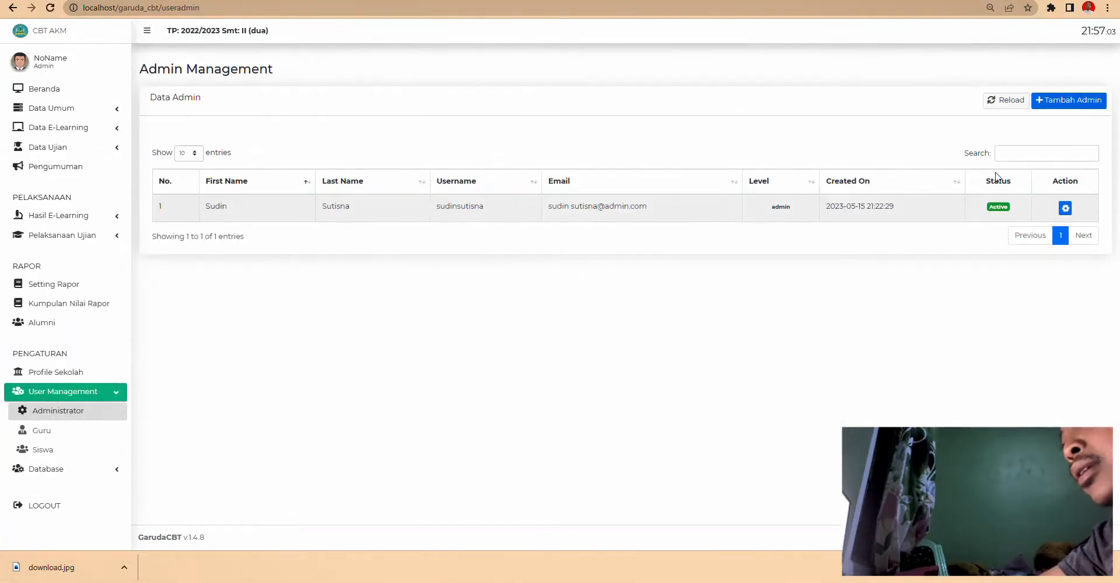
- Search the Siswa user list for 'abdul', select the first student's username, and search for Notepad
{"action": "left_click", "coordinate": [42, 450]}
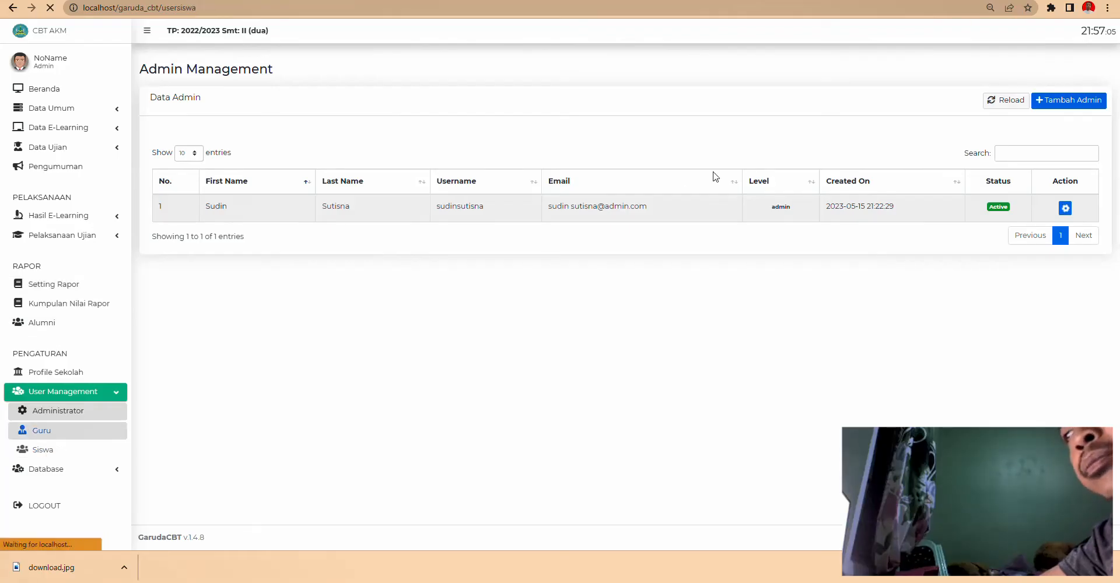
{"action": "left_click", "coordinate": [1026, 121]}
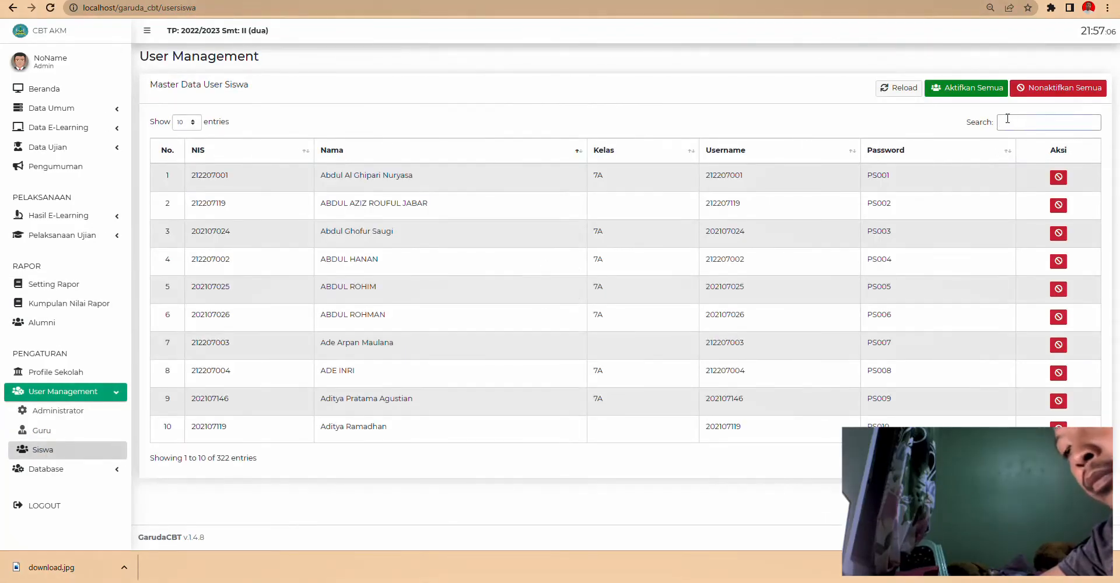
{"action": "type", "text": "abdul"}
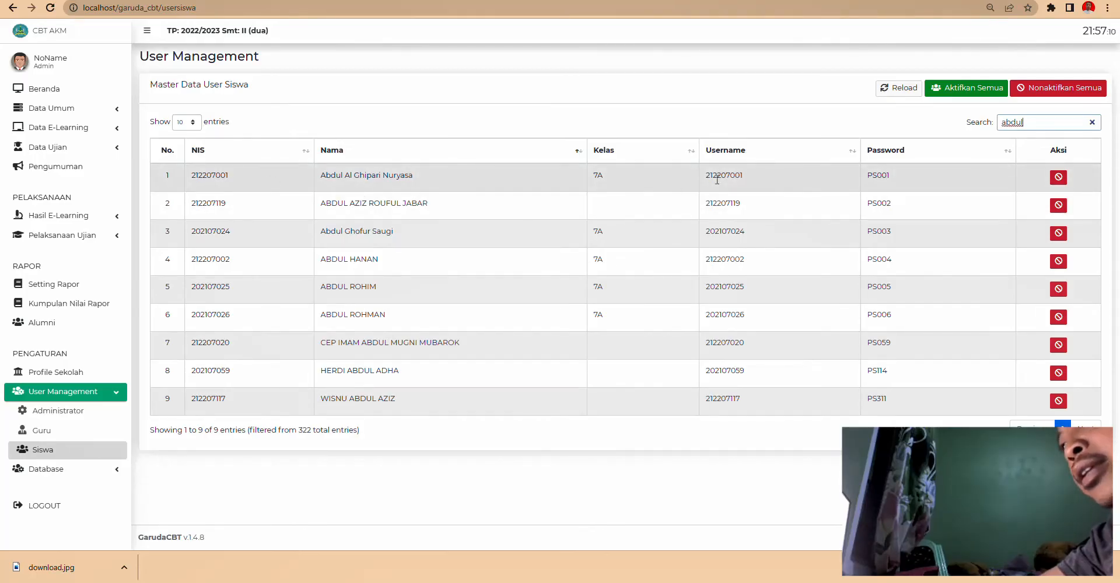
{"action": "left_click_drag", "start_coordinate": [754, 182], "coordinate": [705, 178]}
{"action": "key", "text": "ctrl+c"}
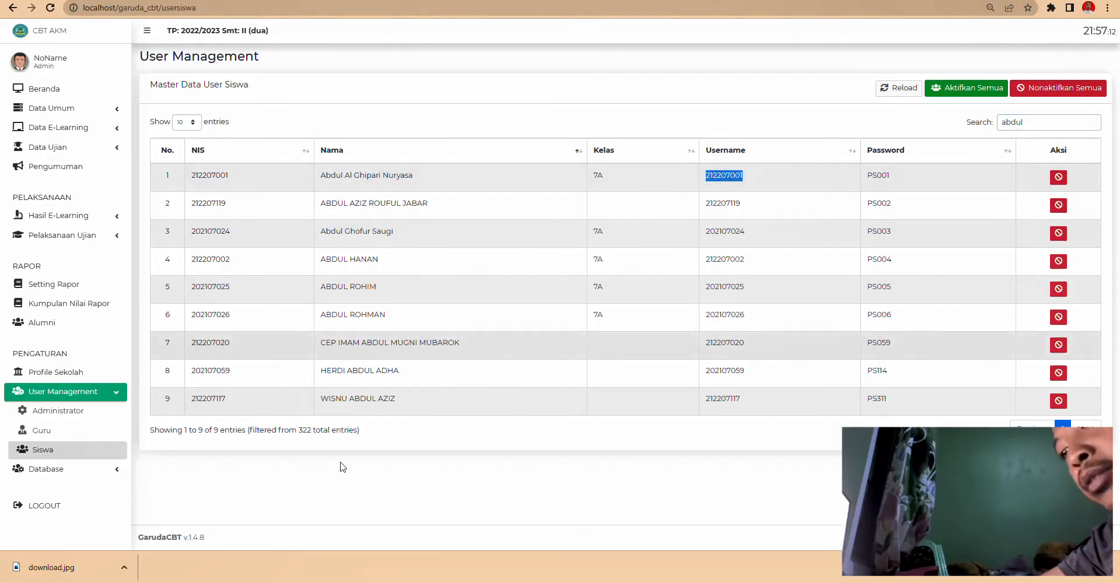
{"action": "key", "text": "super"}
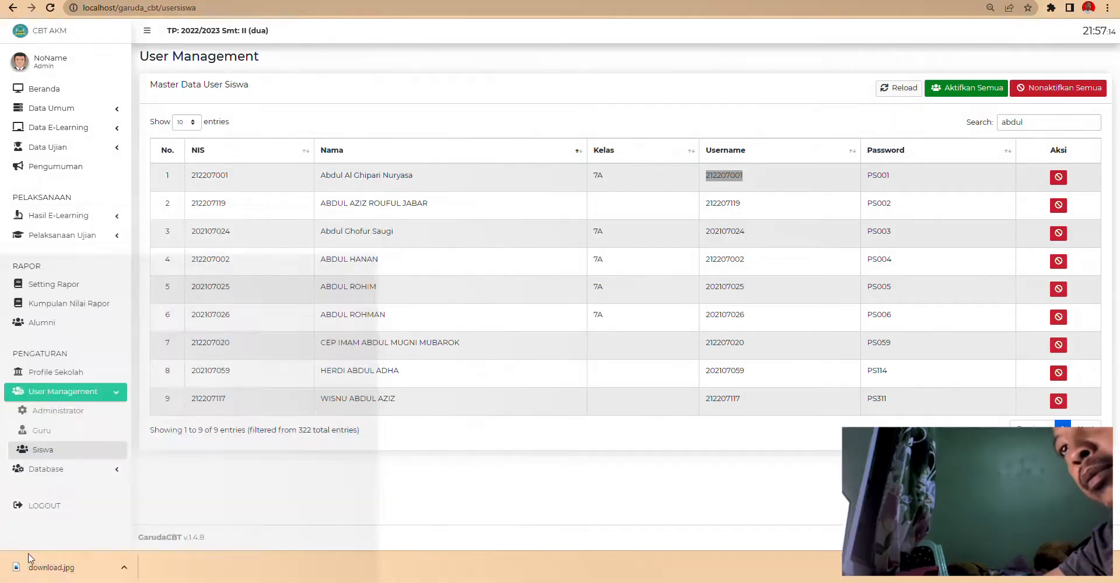
{"action": "type", "text": "n"}
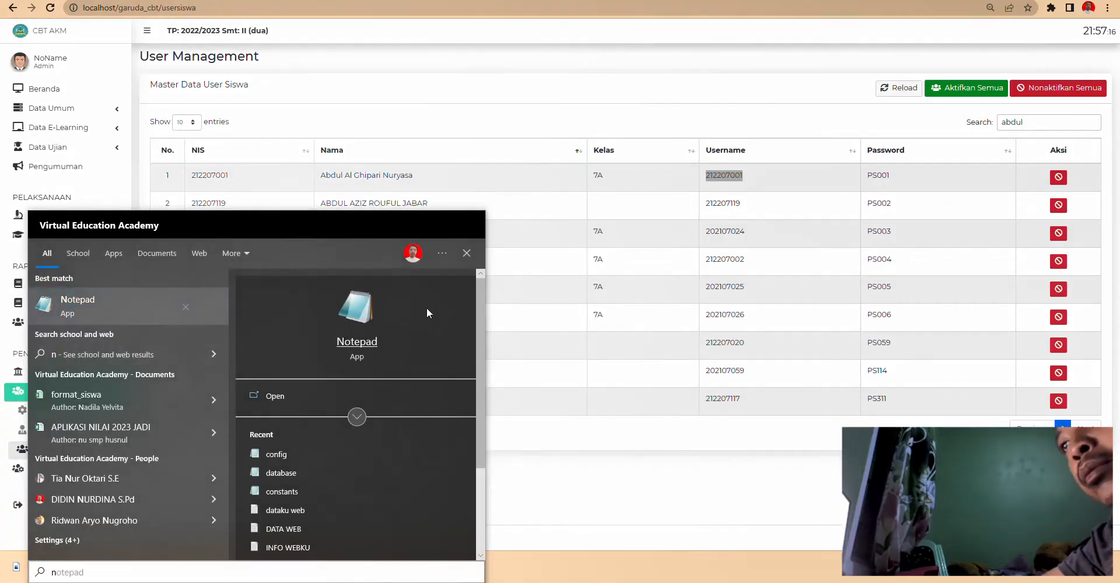
- Paste the first student's username into a new Notepad note and start a second line for the password
{"action": "key", "text": "Return"}
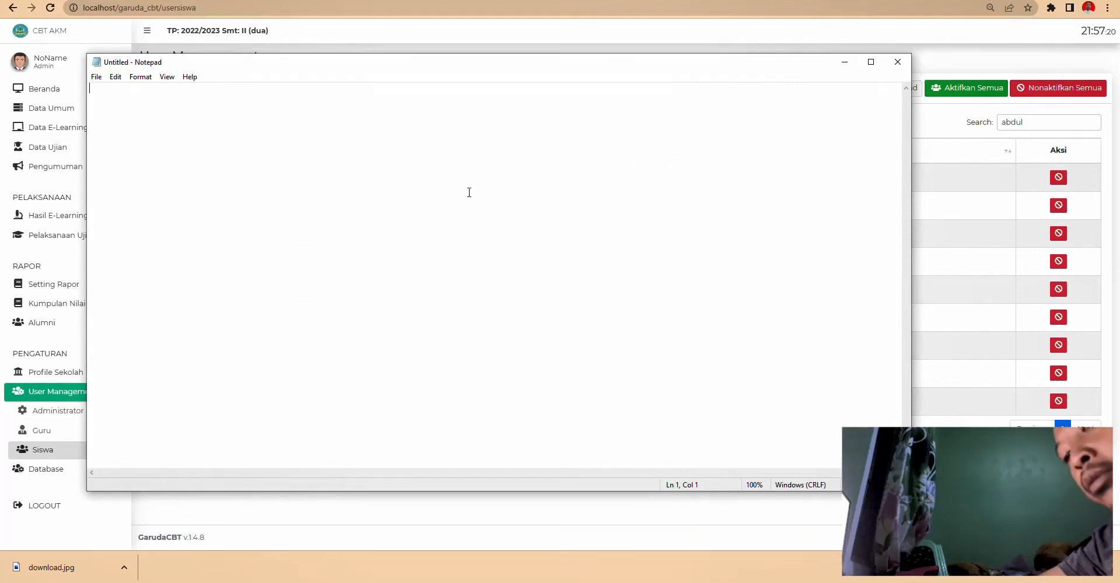
{"action": "key", "text": "ctrl+v"}
{"action": "left_click", "coordinate": [986, 181]}
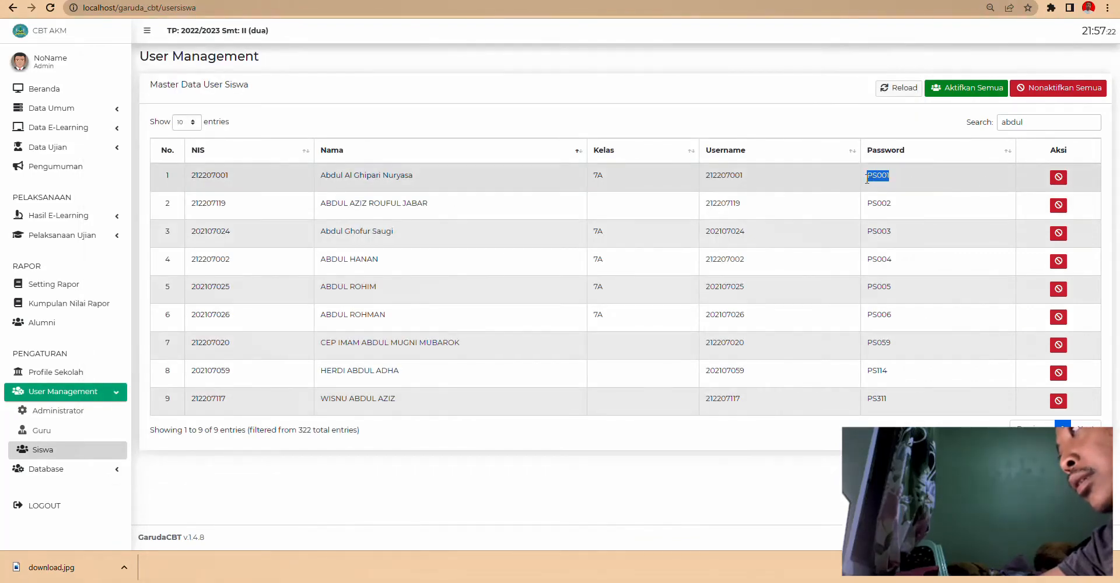
{"action": "key", "text": "alt+Tab"}
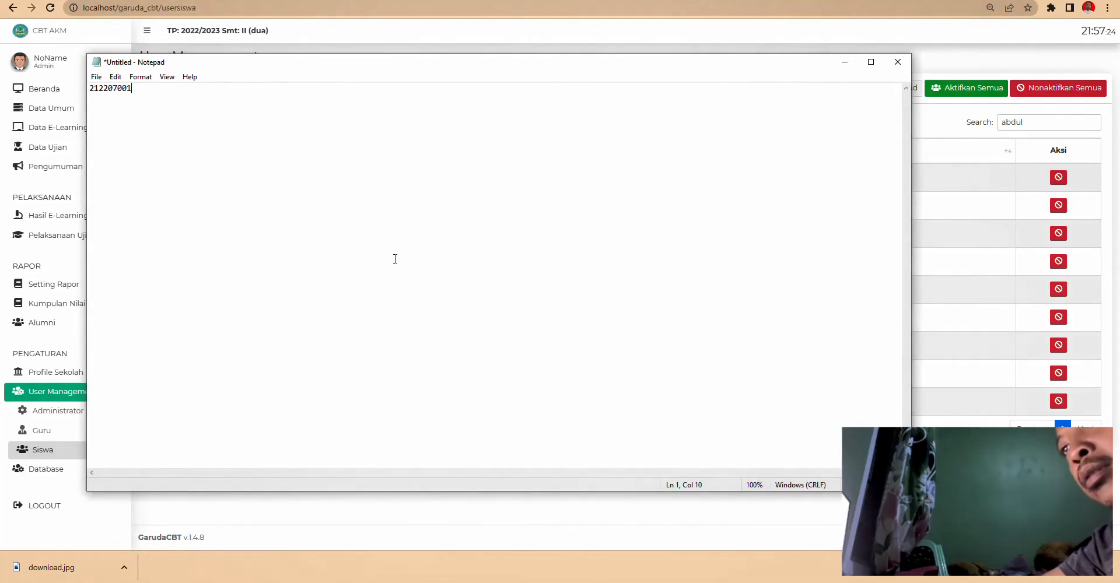
{"action": "key", "text": "Return"}
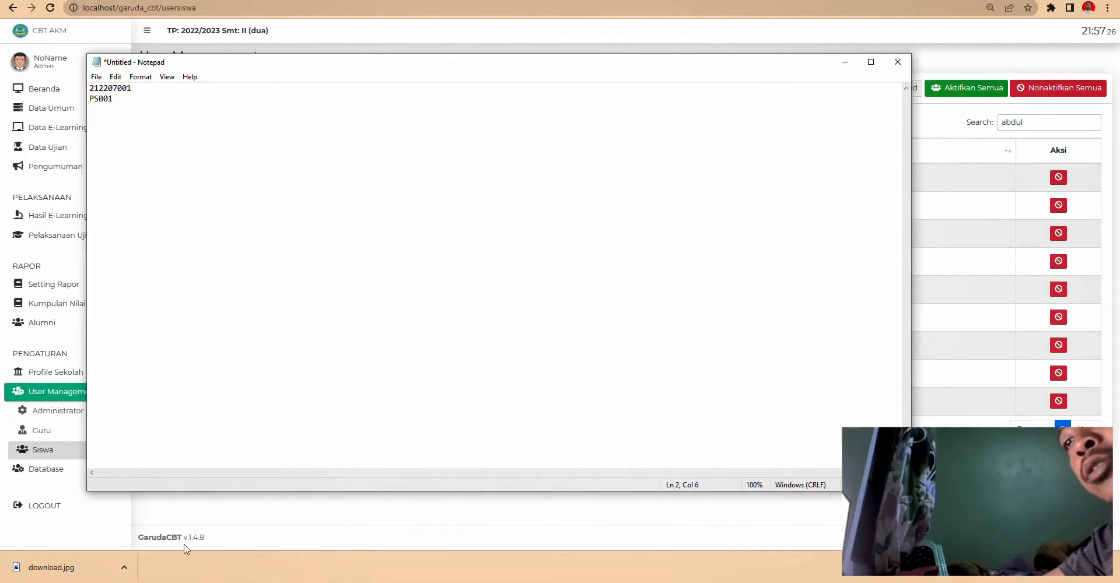
{"action": "left_click_drag", "start_coordinate": [159, 8], "coordinate": [70, 8]}
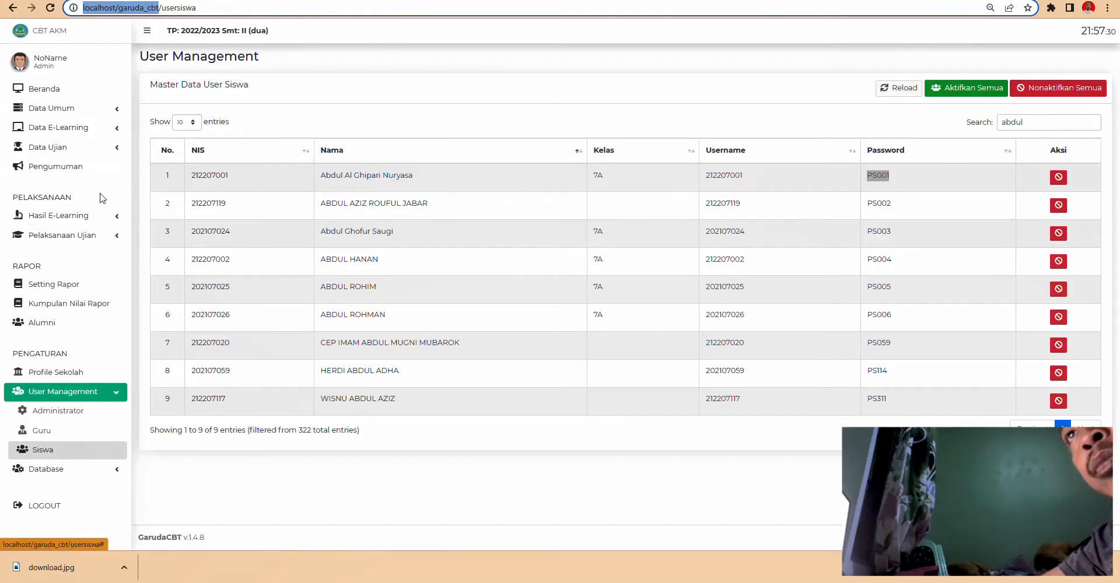
- Filter Status Siswa to schedule AH, Ruang 1, Sesi 1 and scroll to the student table
{"action": "left_click", "coordinate": [108, 235]}
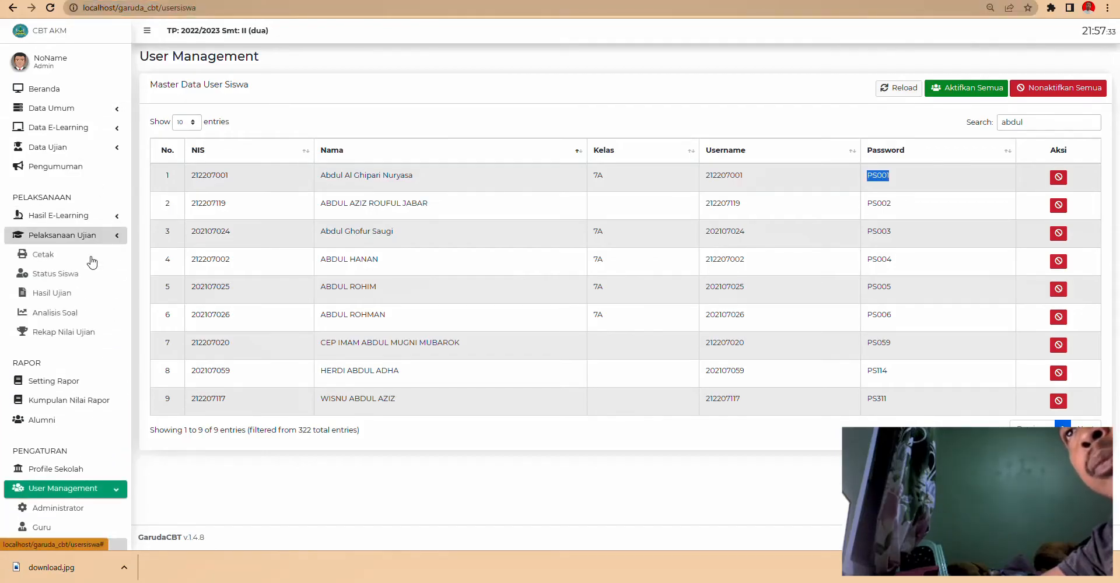
{"action": "left_click", "coordinate": [69, 280]}
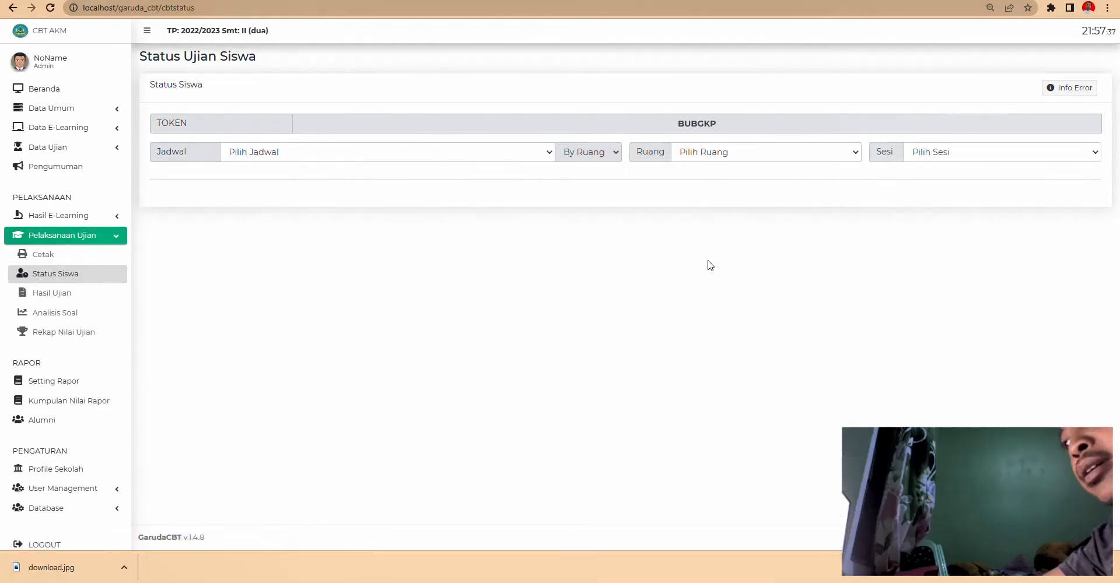
{"action": "left_click", "coordinate": [463, 153]}
{"action": "left_click", "coordinate": [412, 178]}
{"action": "left_click", "coordinate": [715, 153]}
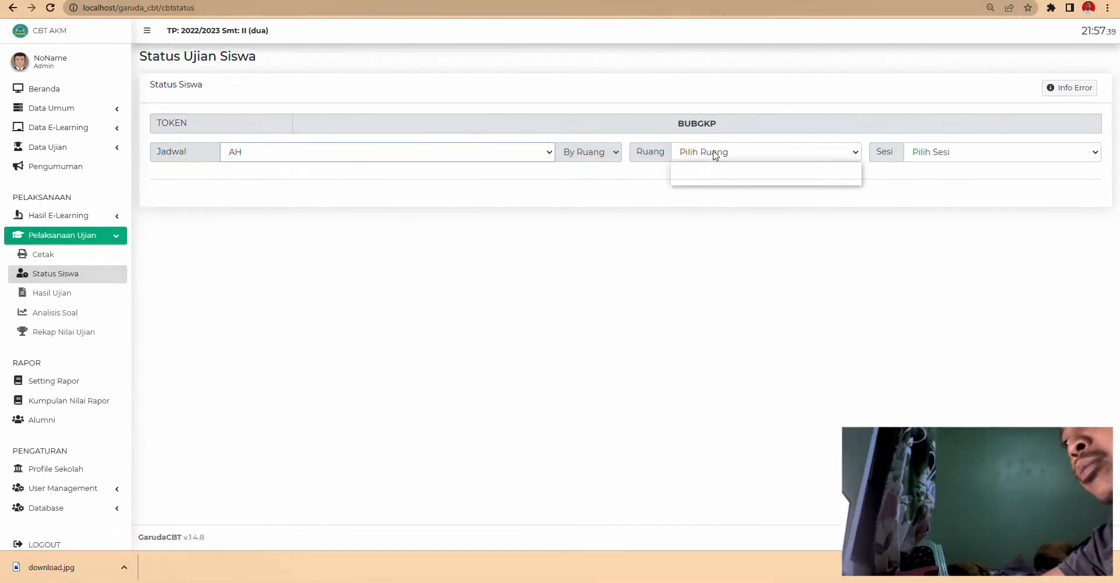
{"action": "left_click", "coordinate": [704, 181]}
{"action": "left_click", "coordinate": [952, 150]}
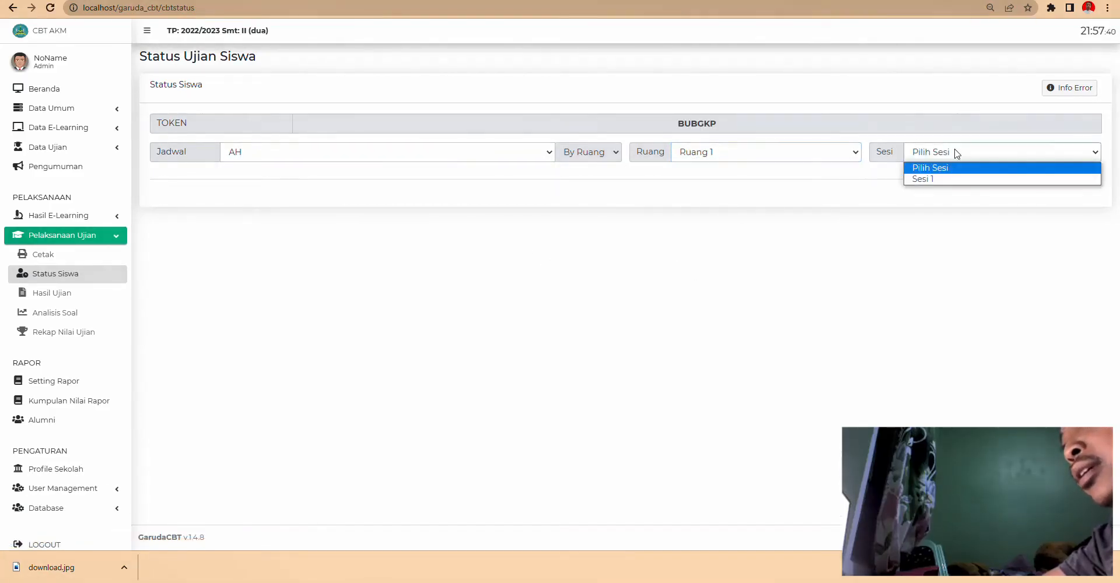
{"action": "left_click", "coordinate": [941, 181]}
{"action": "scroll", "coordinate": [646, 368], "scroll_direction": "down", "scroll_amount": 2}
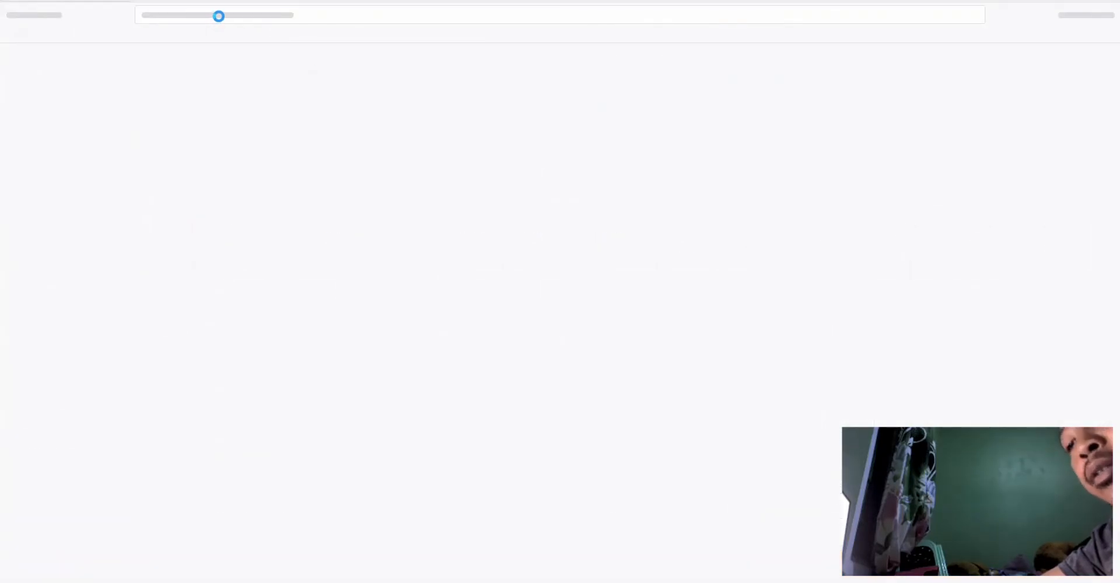
{"action": "type", "text": "http://localhost/garuda_cbt/"}
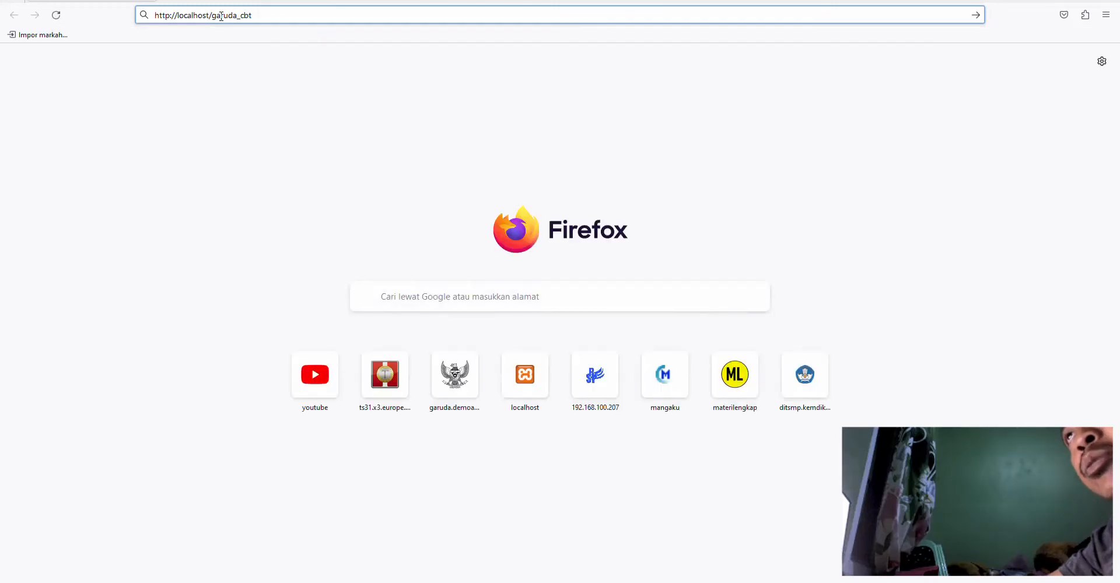
{"action": "key", "text": "Return"}
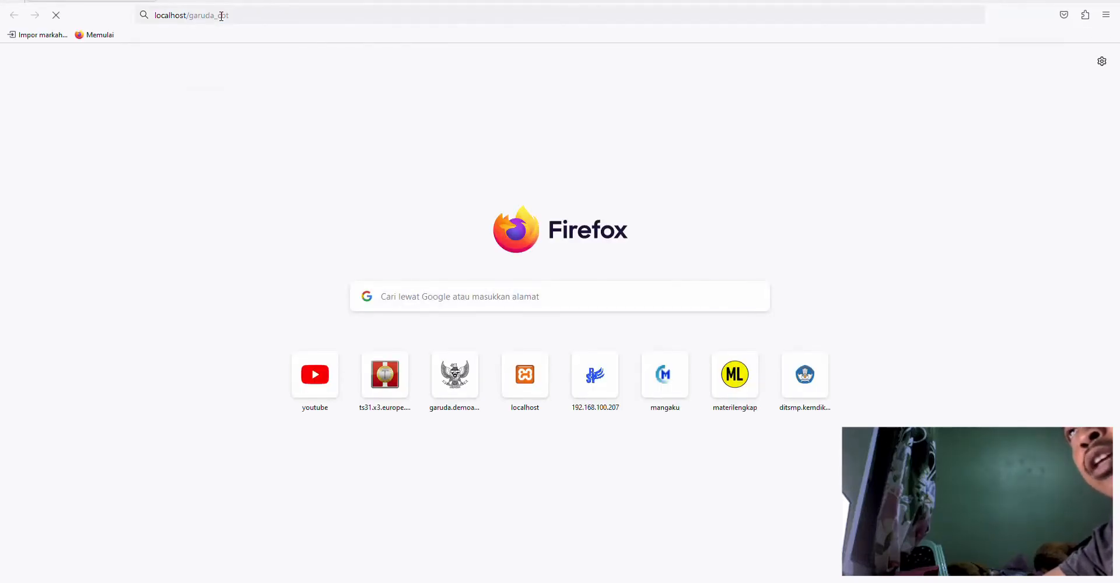
- Fill the Username field with the student's username copied from the notes
{"action": "left_click", "coordinate": [526, 178]}
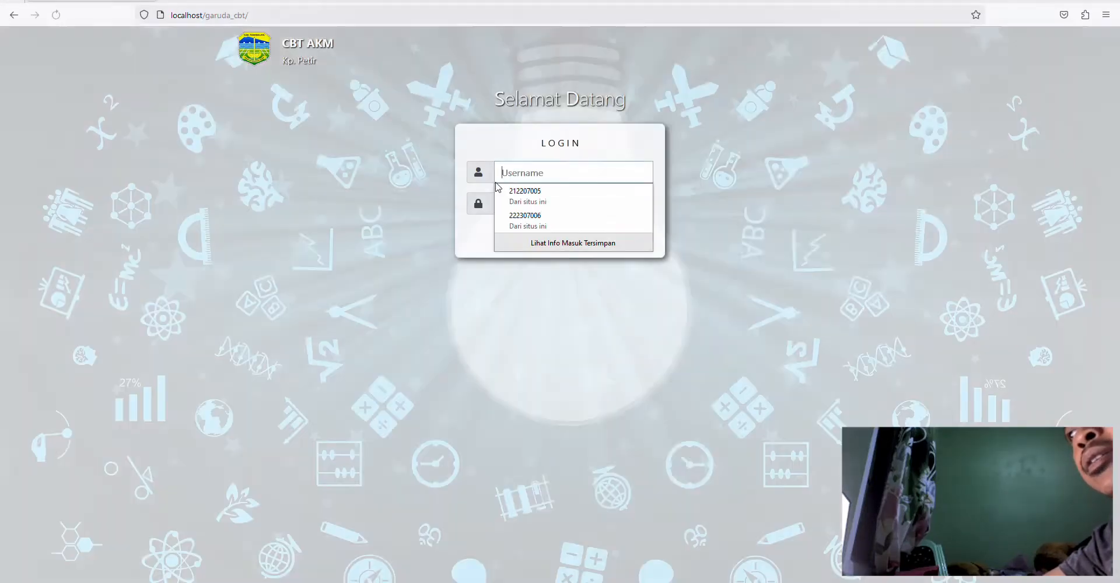
{"action": "type", "text": "http://localhost/garuda_cbt"}
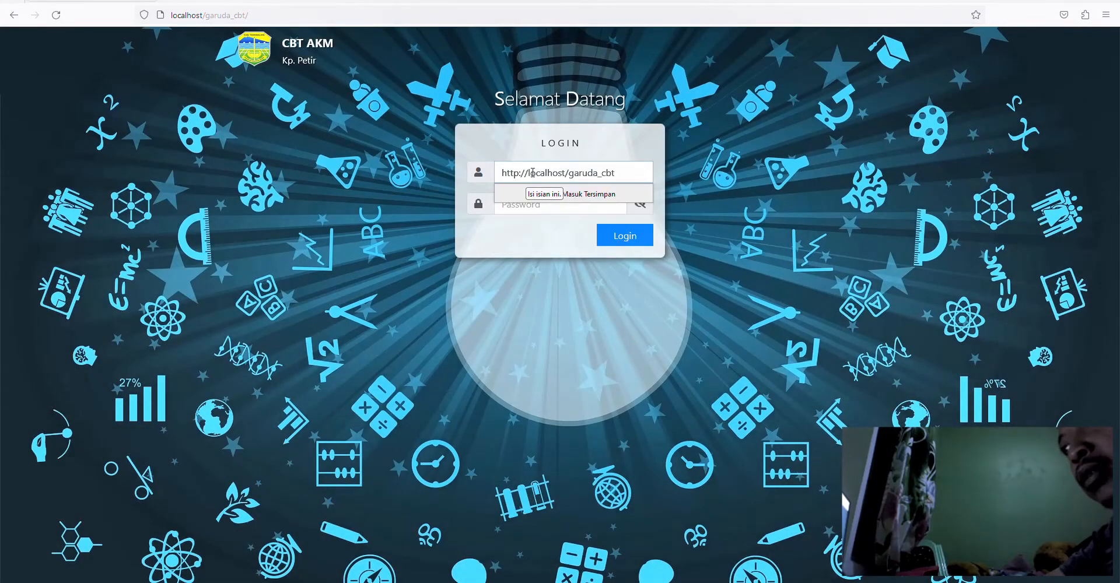
{"action": "key", "text": "alt+Tab"}
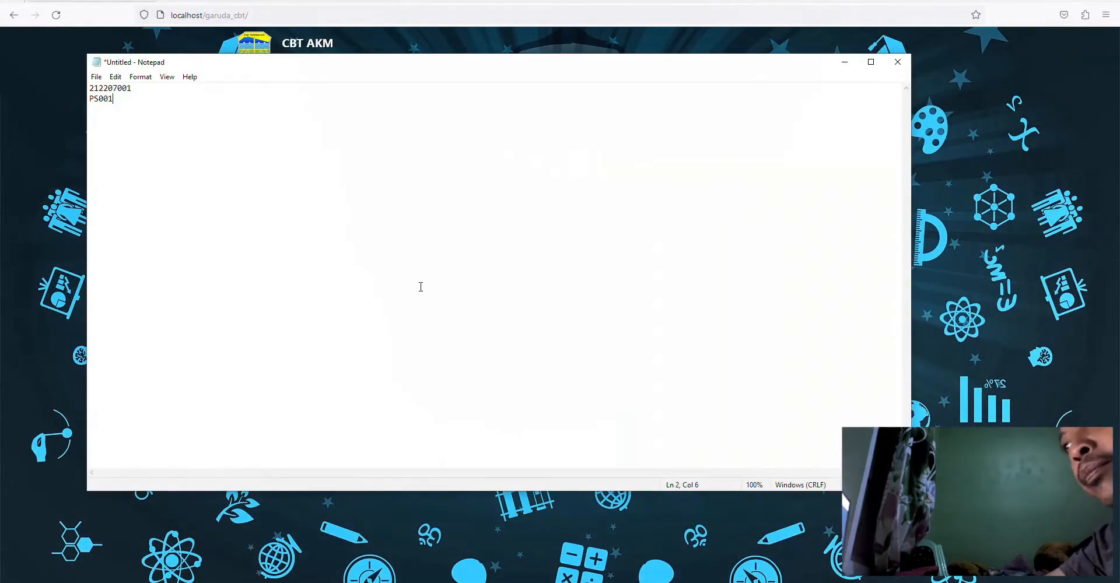
{"action": "key", "text": "alt+Tab"}
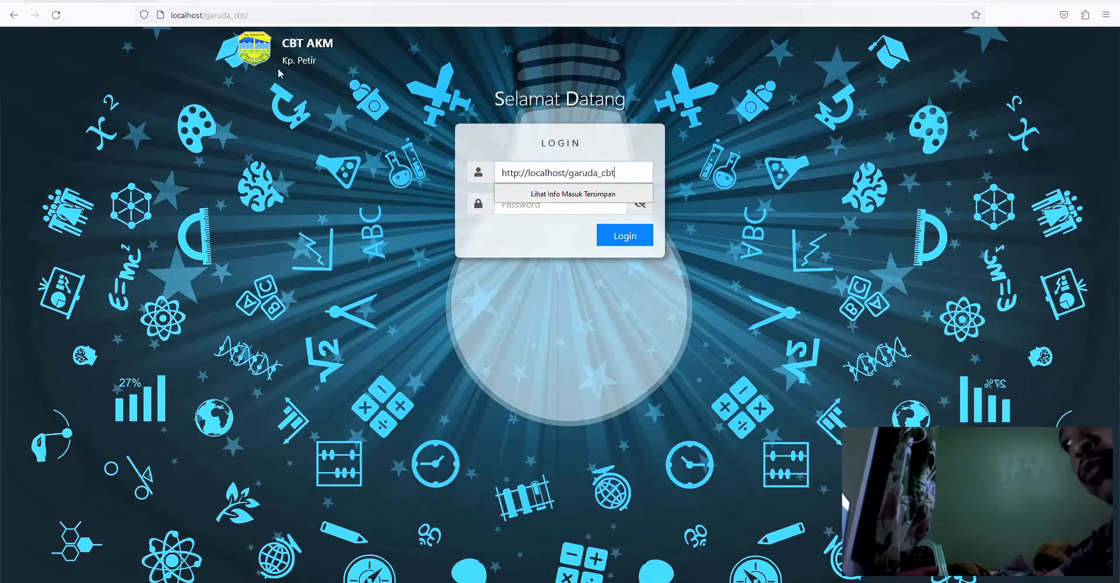
{"action": "key", "text": "ctrl+a"}
{"action": "key", "text": "ctrl+v"}
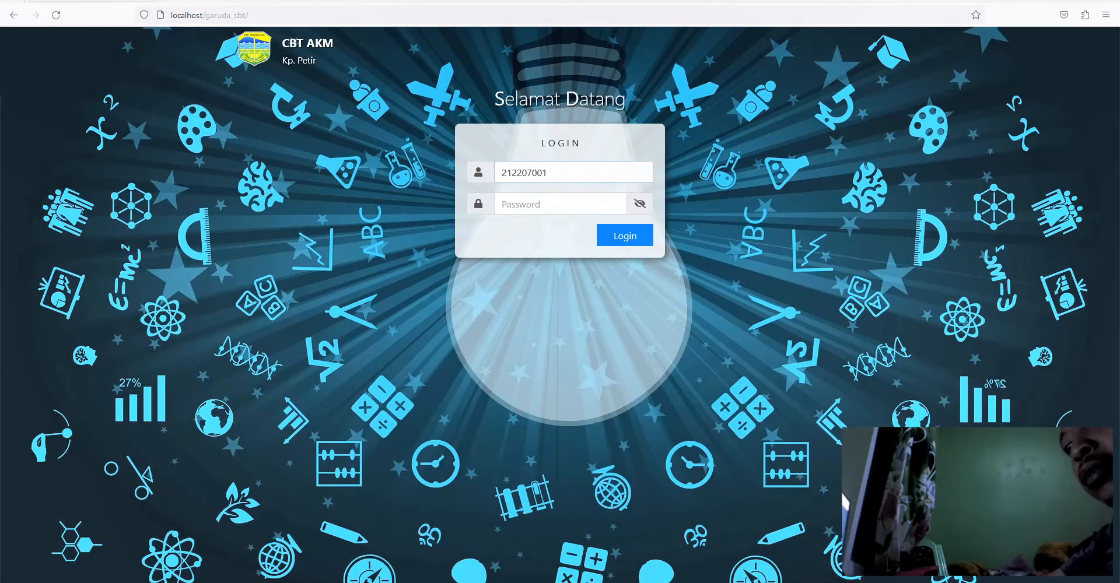
- Copy the student's password from the notes into the Password field and log in
{"action": "key", "text": "alt+Tab"}
{"action": "left_click", "coordinate": [116, 100]}
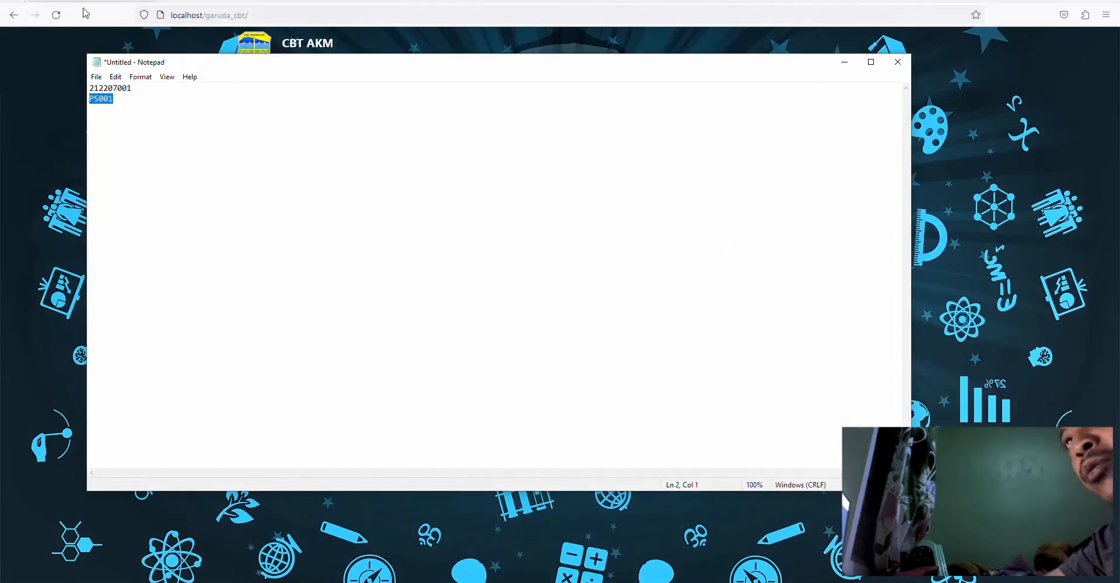
{"action": "key", "text": "ctrl+c"}
{"action": "key", "text": "alt+Tab"}
{"action": "key", "text": "Tab"}
{"action": "key", "text": "ctrl+v"}
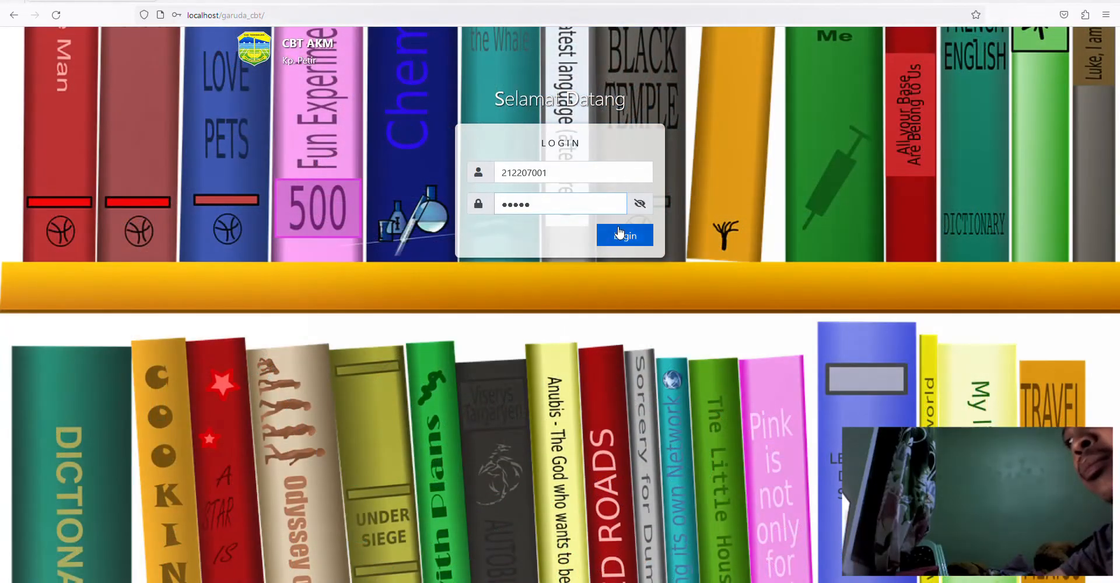
{"action": "left_click", "coordinate": [624, 236]}
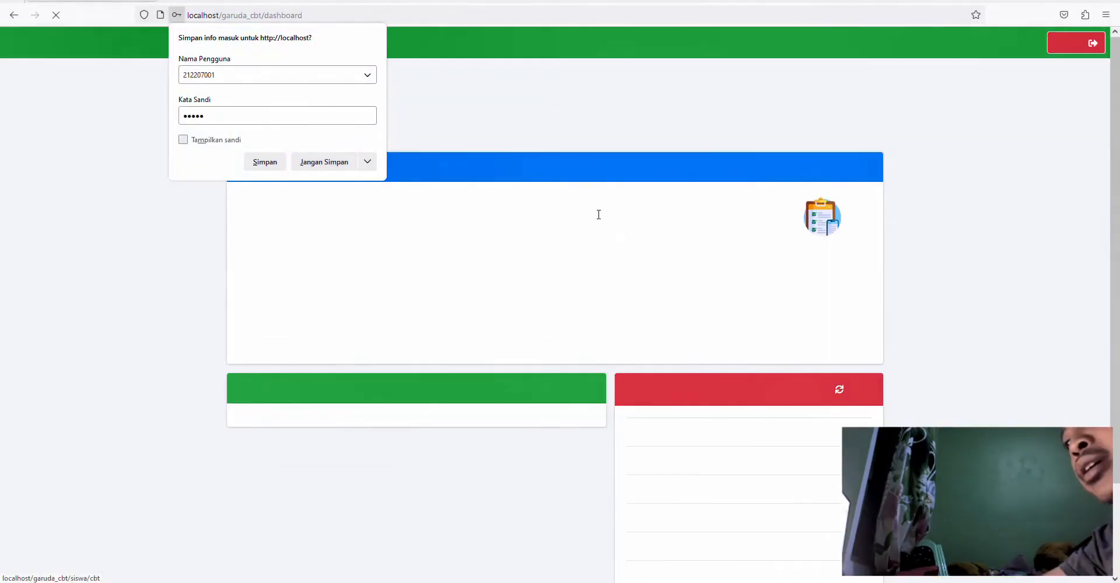
- Dismiss the save-login prompt and open Ujian / Ulangan to see today's Matematika test
{"action": "left_click", "coordinate": [479, 300]}
{"action": "scroll", "coordinate": [726, 351], "scroll_direction": "down", "scroll_amount": 3}
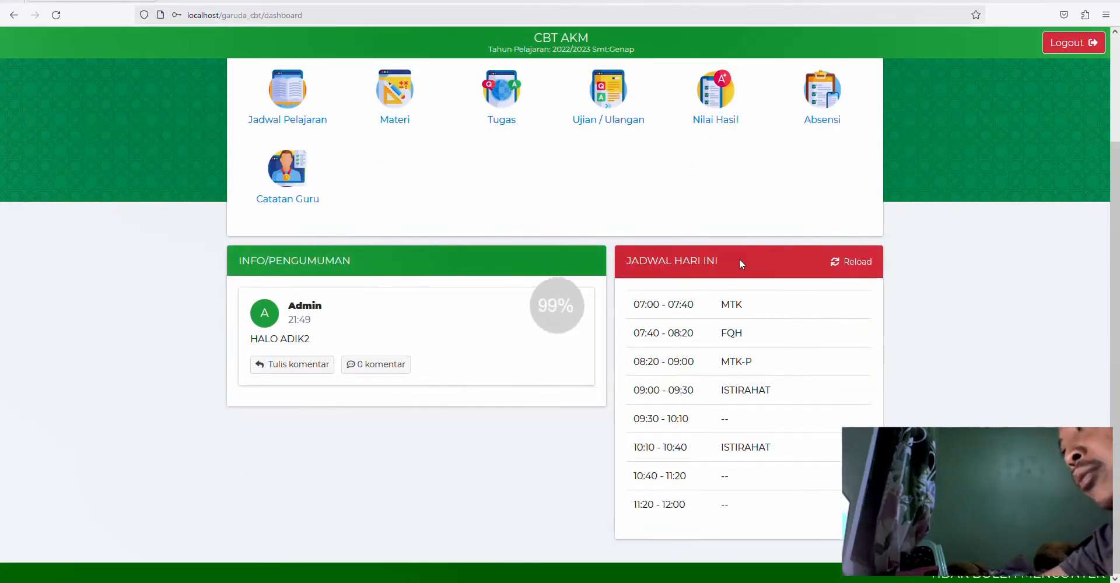
{"action": "scroll", "coordinate": [646, 255], "scroll_direction": "up", "scroll_amount": 3}
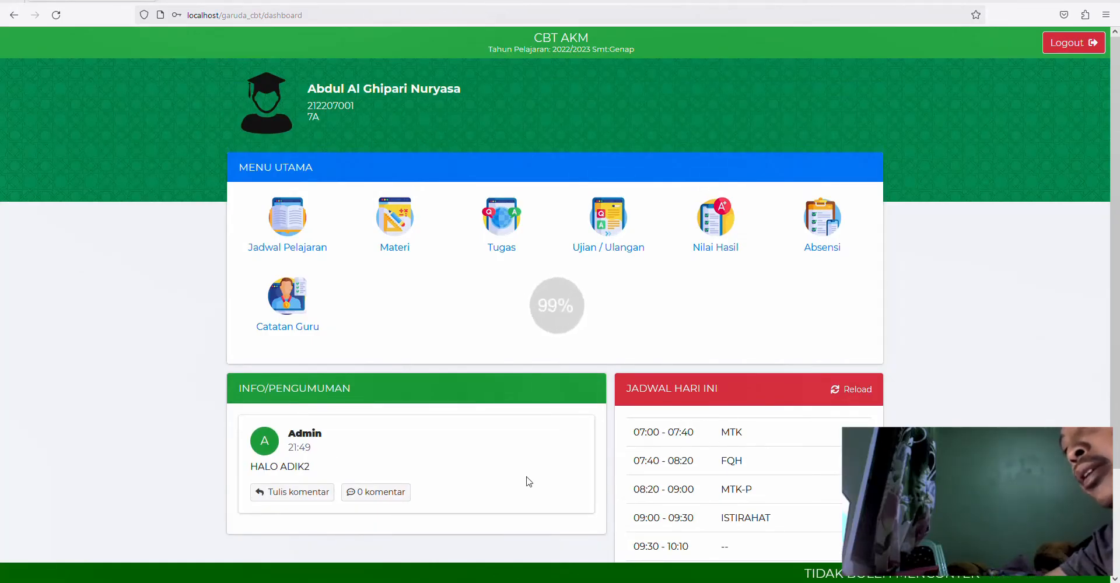
{"action": "scroll", "coordinate": [524, 480], "scroll_direction": "down", "scroll_amount": 3}
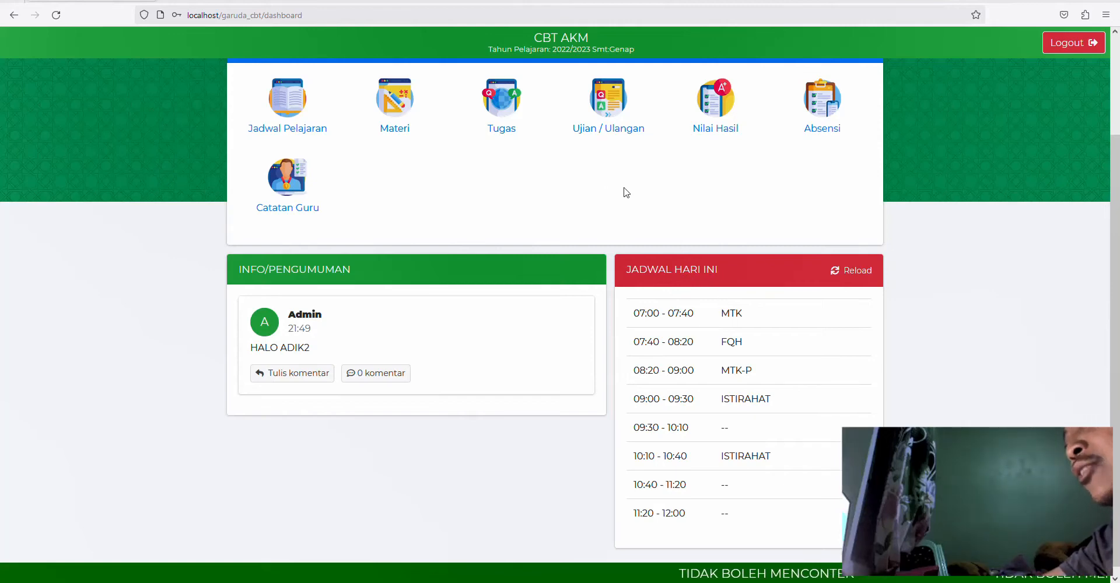
{"action": "left_click", "coordinate": [611, 105]}
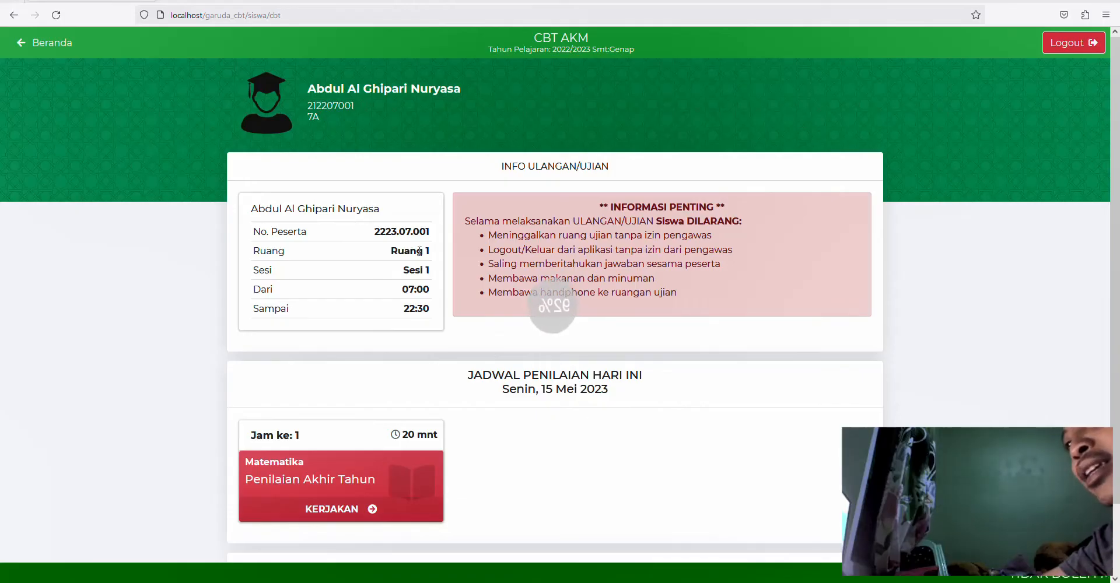
{"action": "scroll", "coordinate": [373, 417], "scroll_direction": "down", "scroll_amount": 2}
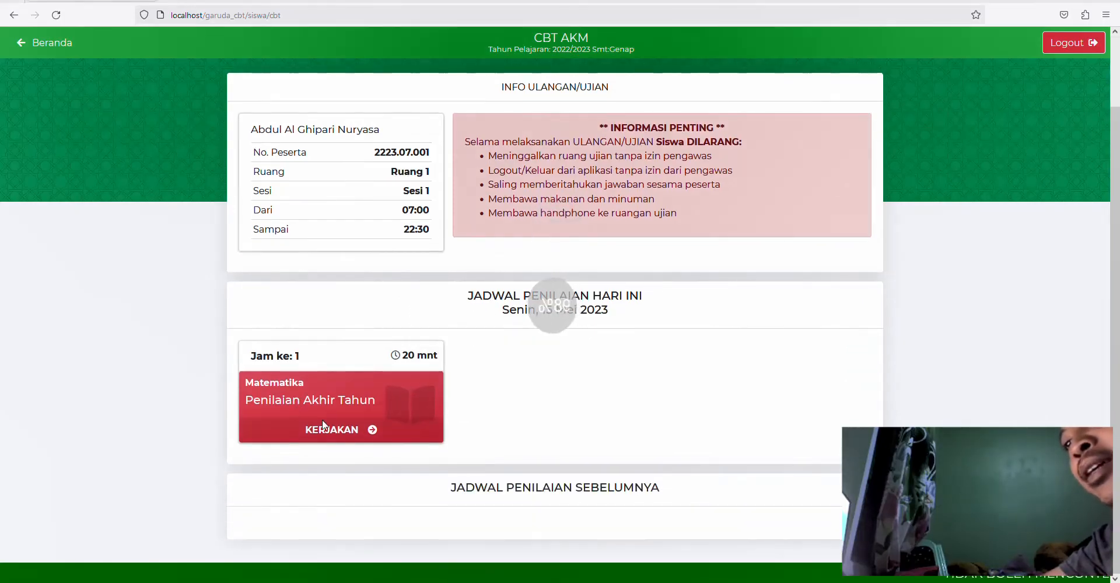
- Start the Matematika exam through KERJAKAN and MULAI, accepting the rules, then leave it running
{"action": "left_click", "coordinate": [332, 433]}
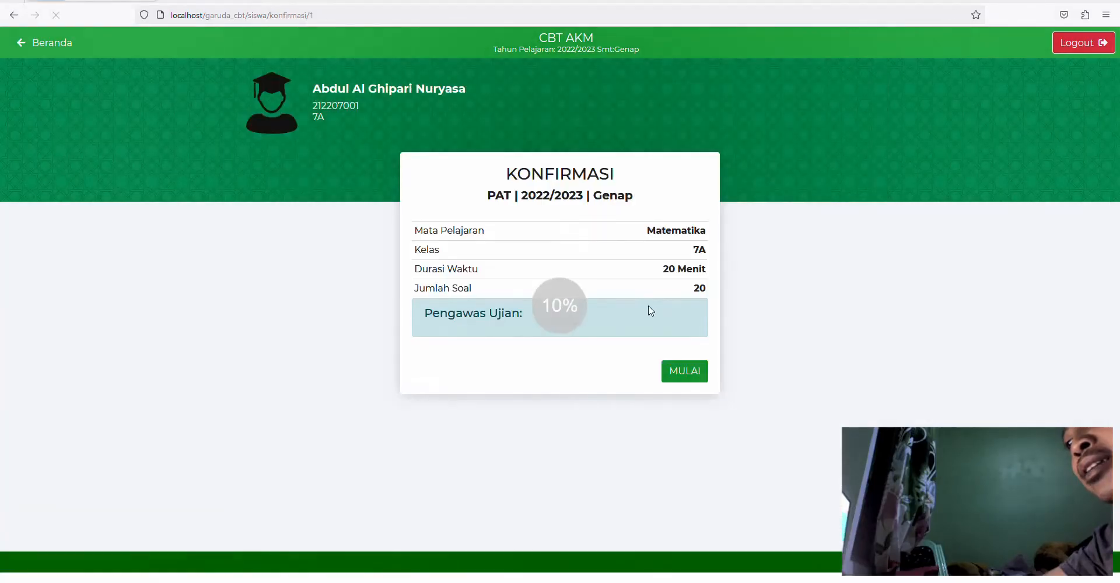
{"action": "left_click", "coordinate": [685, 378]}
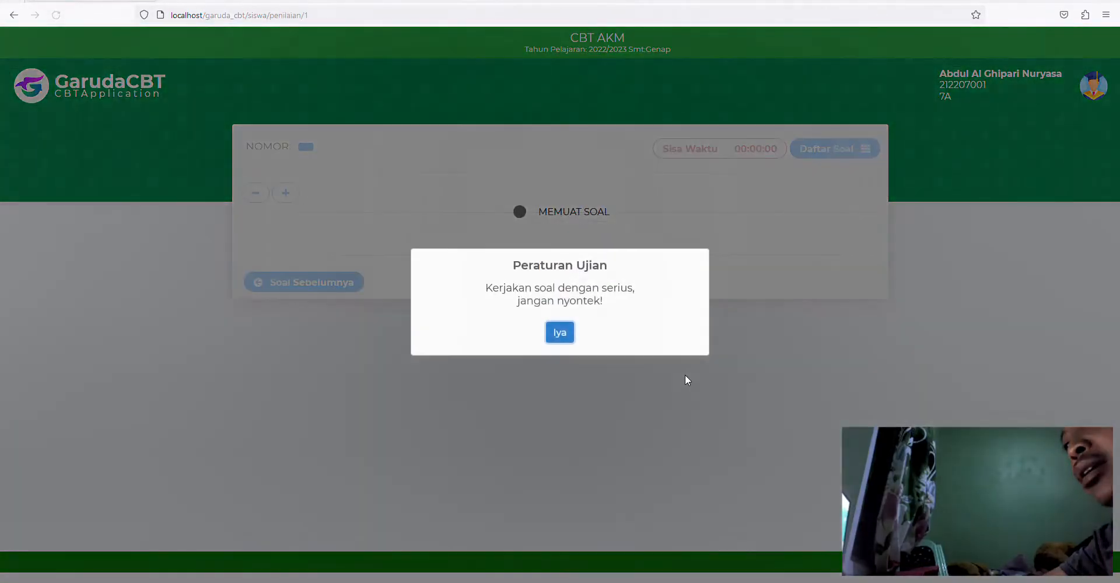
{"action": "left_click", "coordinate": [564, 339]}
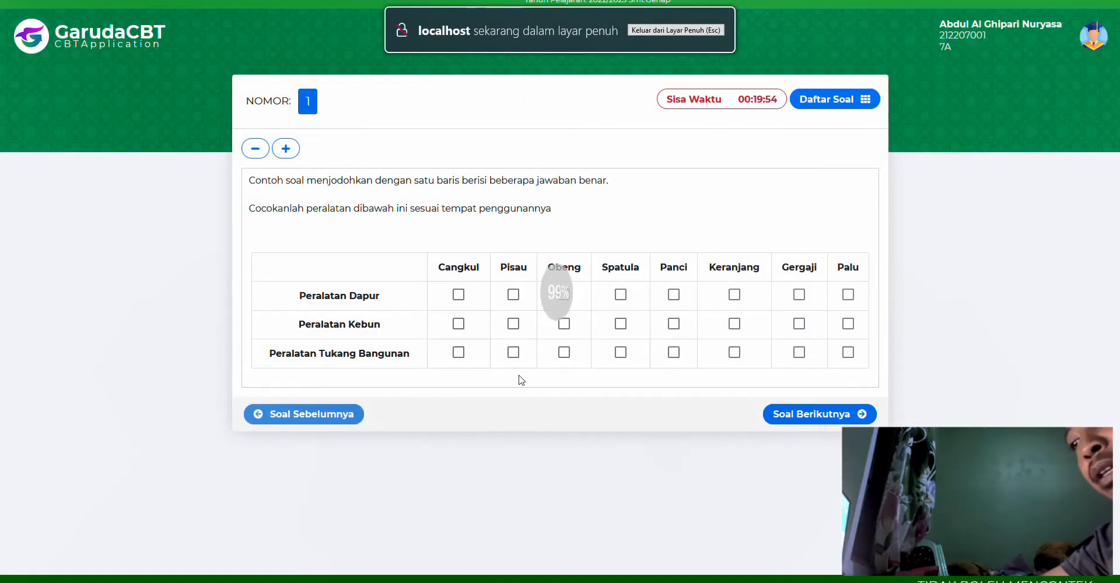
{"action": "key", "text": "super"}
- In the Chrome admin window, reload Status Siswa filtered to AH, Ruang 1, Sesi 1
{"action": "mouse_move", "coordinate": [388, 582]}
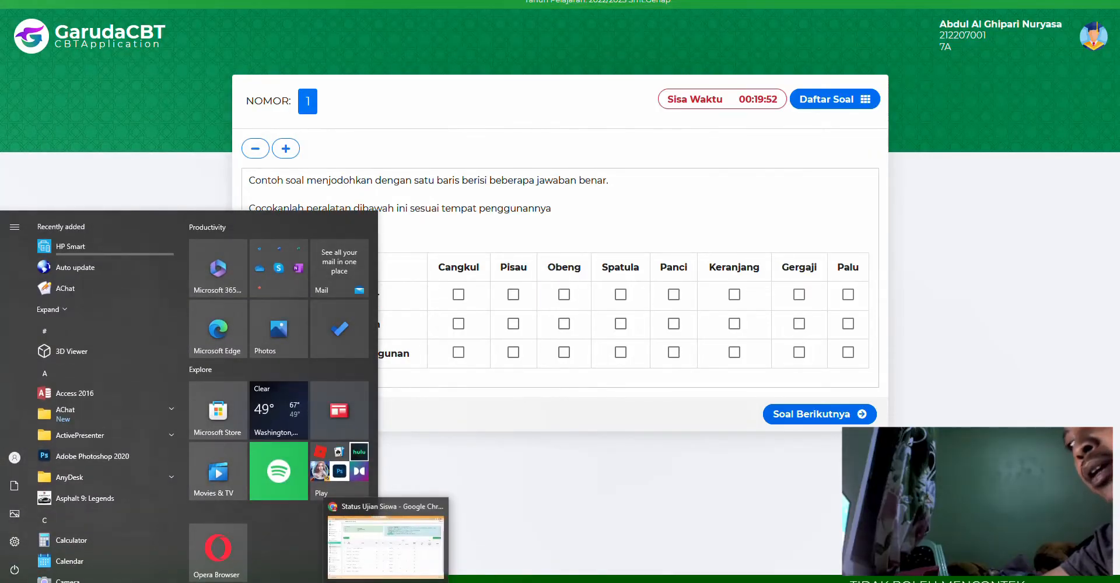
{"action": "left_click", "coordinate": [389, 548]}
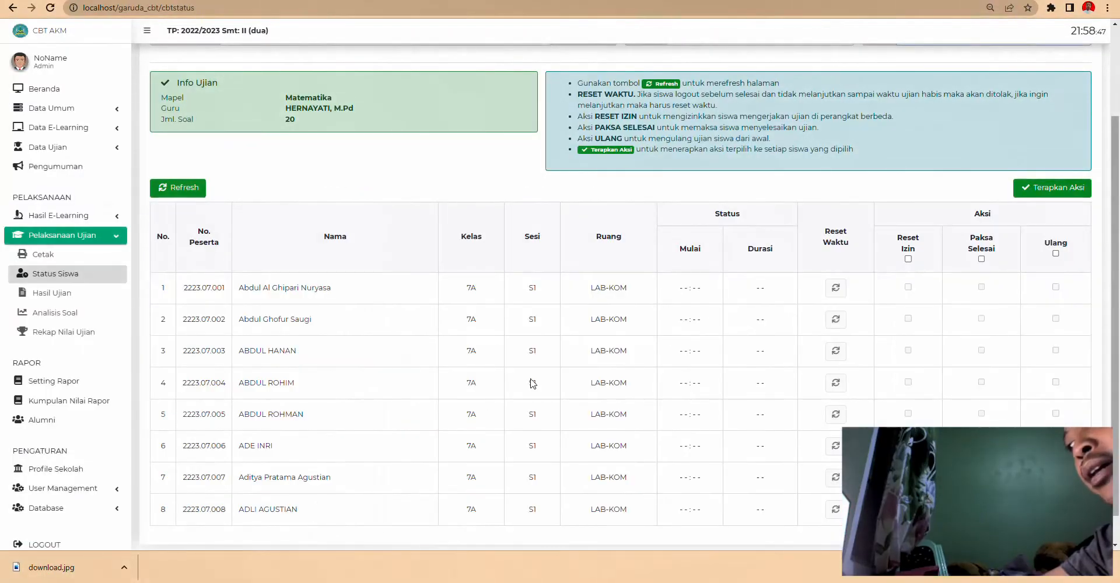
{"action": "left_click", "coordinate": [50, 8]}
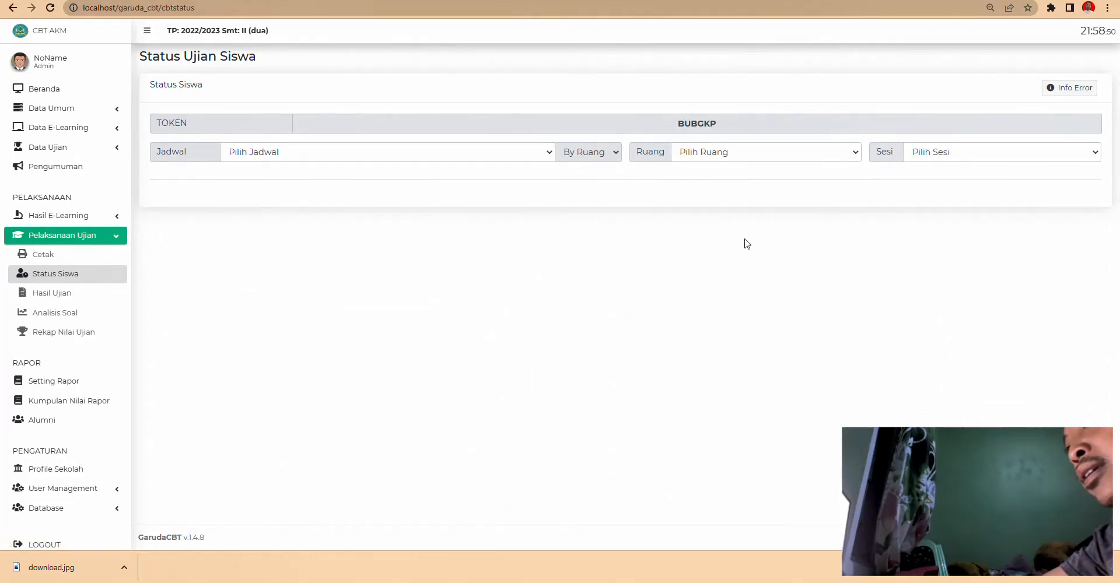
{"action": "left_click", "coordinate": [366, 152]}
{"action": "left_click", "coordinate": [341, 179]}
{"action": "left_click", "coordinate": [707, 153]}
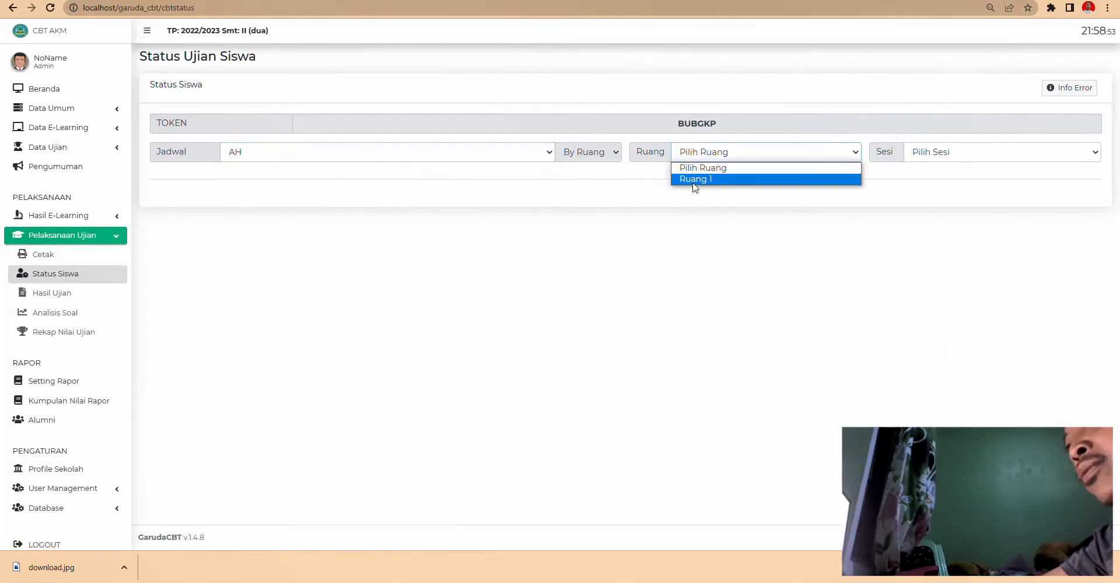
{"action": "left_click", "coordinate": [695, 179]}
{"action": "left_click", "coordinate": [942, 152]}
{"action": "left_click", "coordinate": [939, 179]}
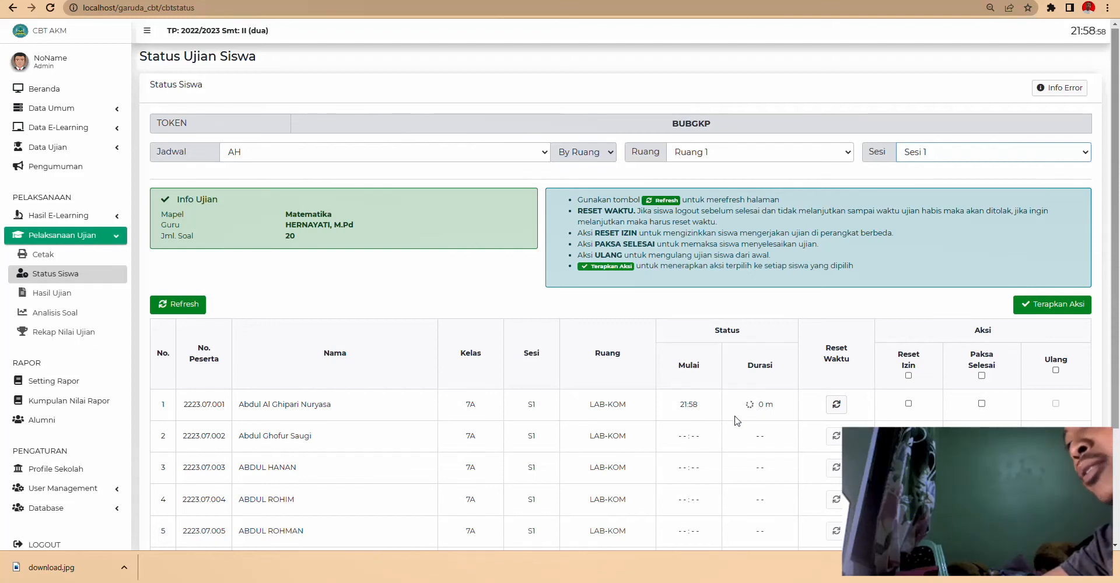
- Refresh the status table to confirm the first student started at 21:58
{"action": "scroll", "coordinate": [729, 446], "scroll_direction": "down", "scroll_amount": 2}
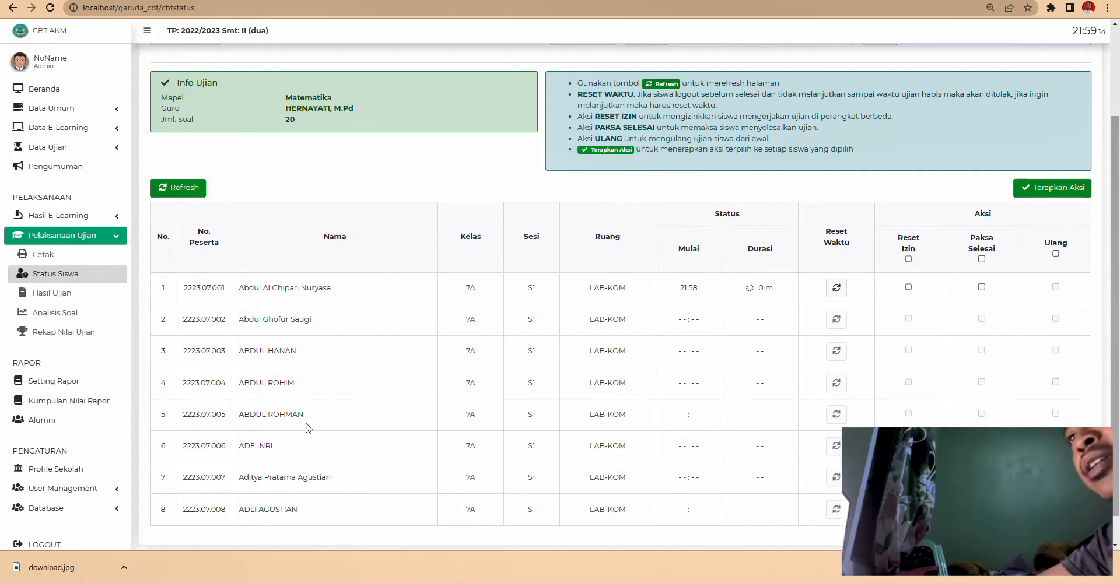
{"action": "scroll", "coordinate": [310, 425], "scroll_direction": "up", "scroll_amount": 1}
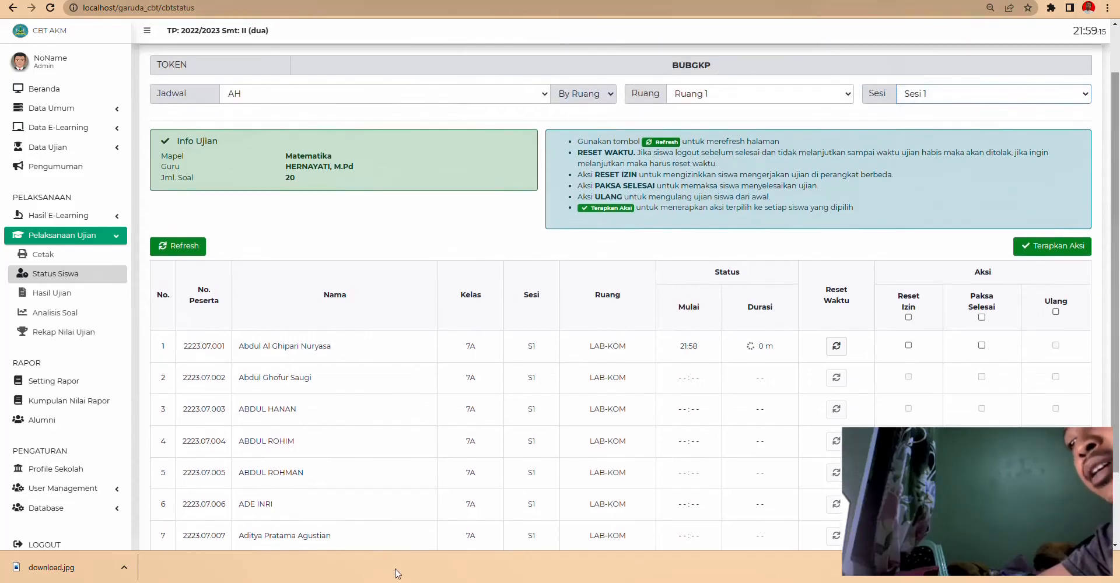
{"action": "left_click", "coordinate": [182, 253]}
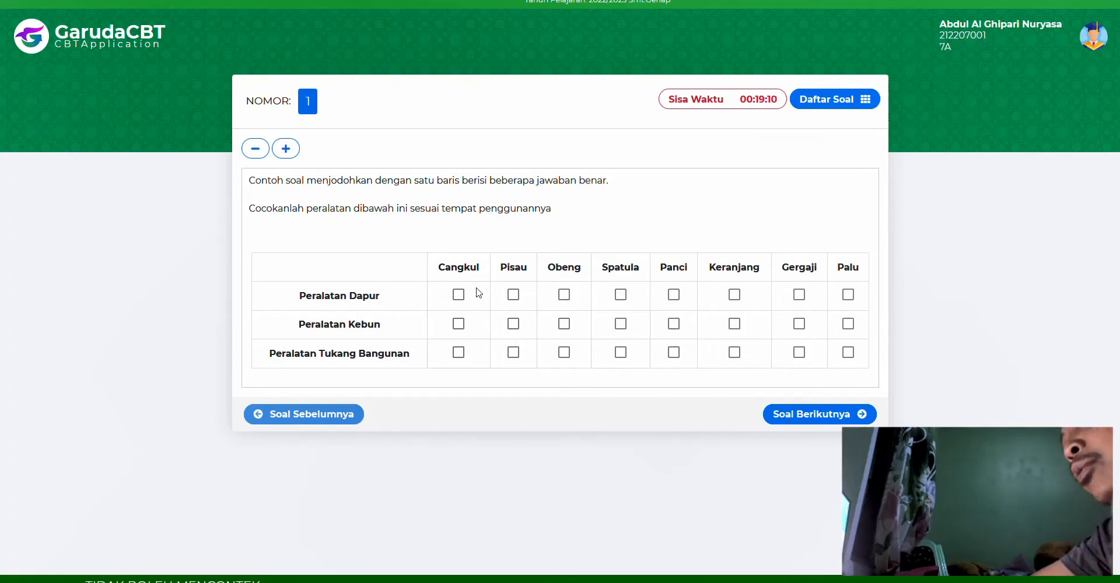
- Tick question 1's grid: Pisau, Spatula kitchen; Cangkul, Keranjang garden; Obeng, Gergaji builder; then go to question 2
{"action": "left_click", "coordinate": [513, 295]}
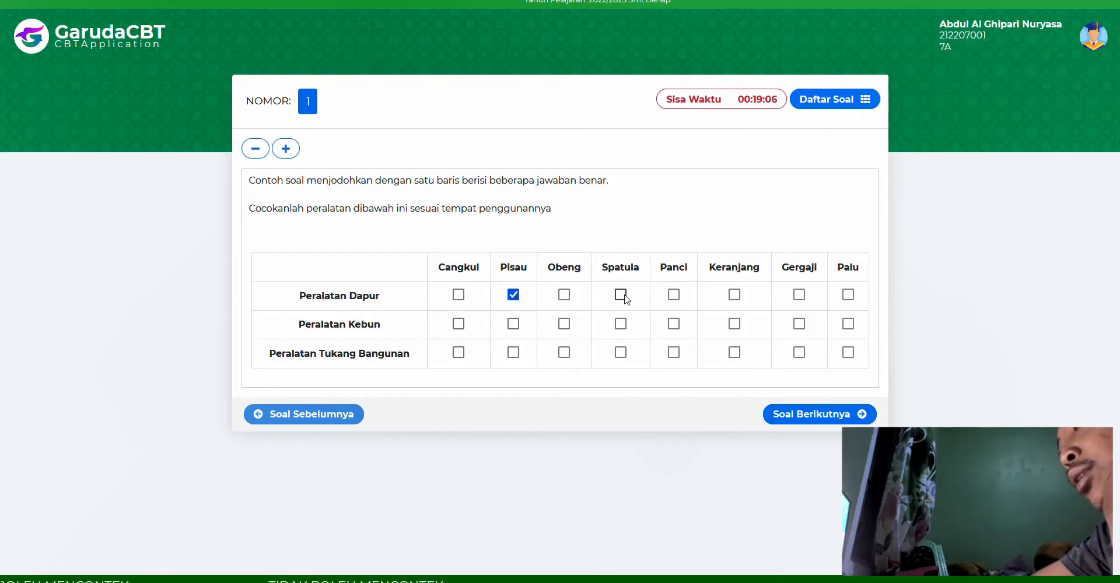
{"action": "left_click", "coordinate": [622, 297]}
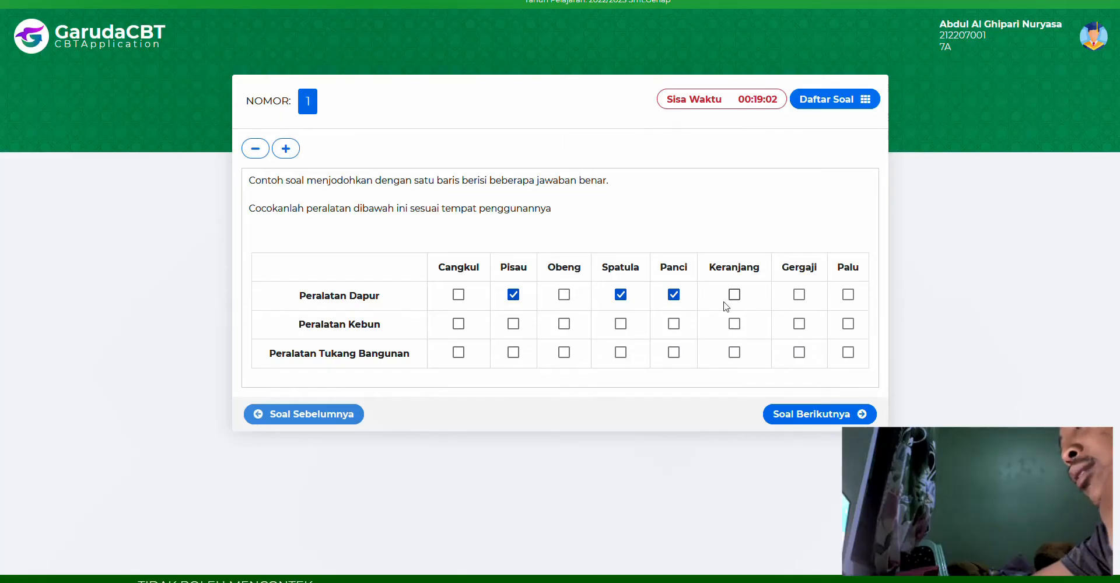
{"action": "left_click", "coordinate": [458, 325]}
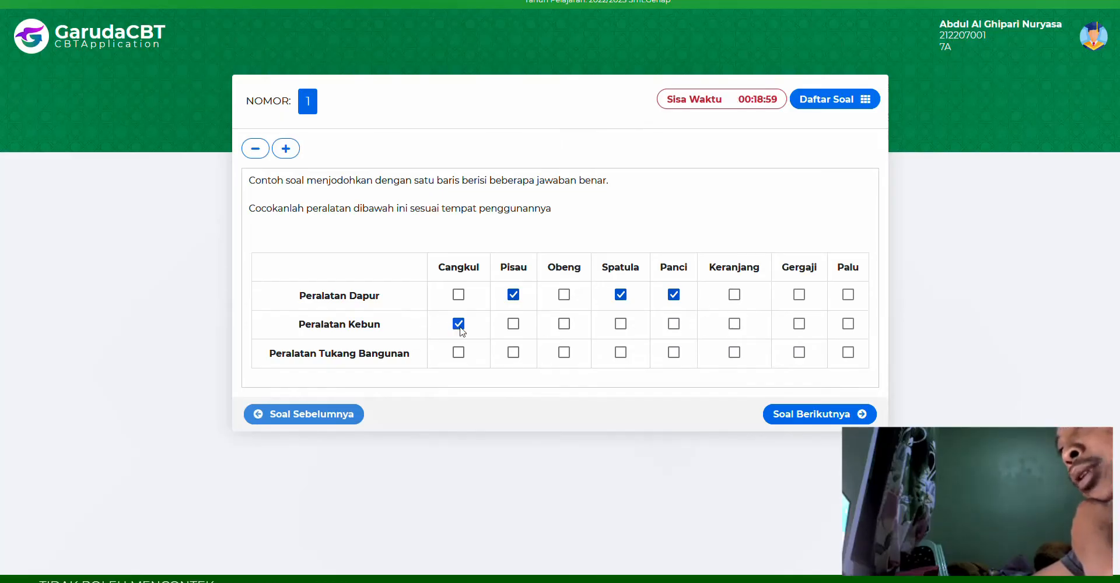
{"action": "left_click", "coordinate": [734, 324]}
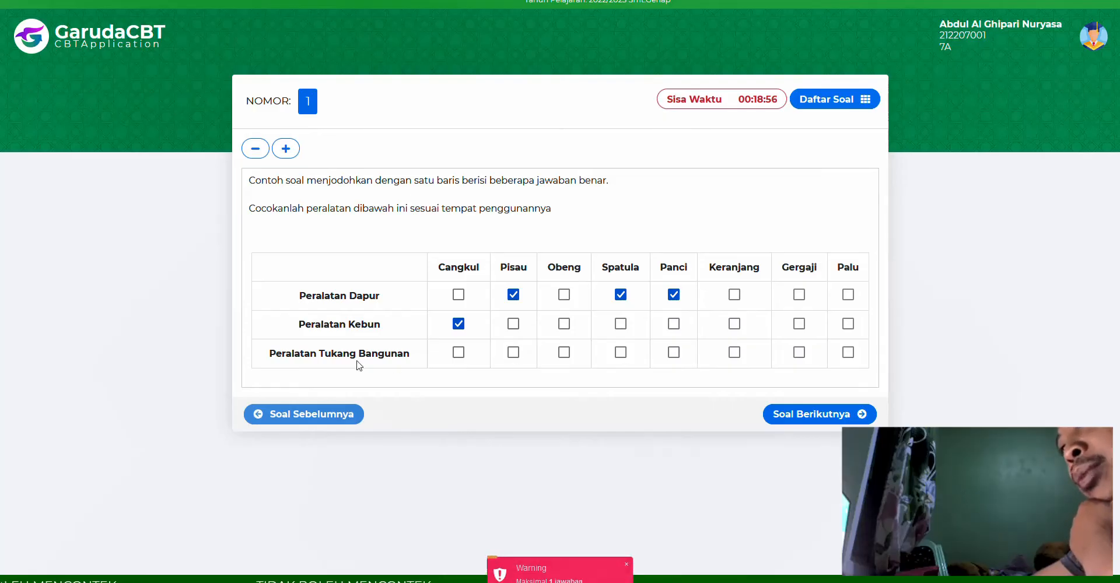
{"action": "left_click", "coordinate": [564, 353]}
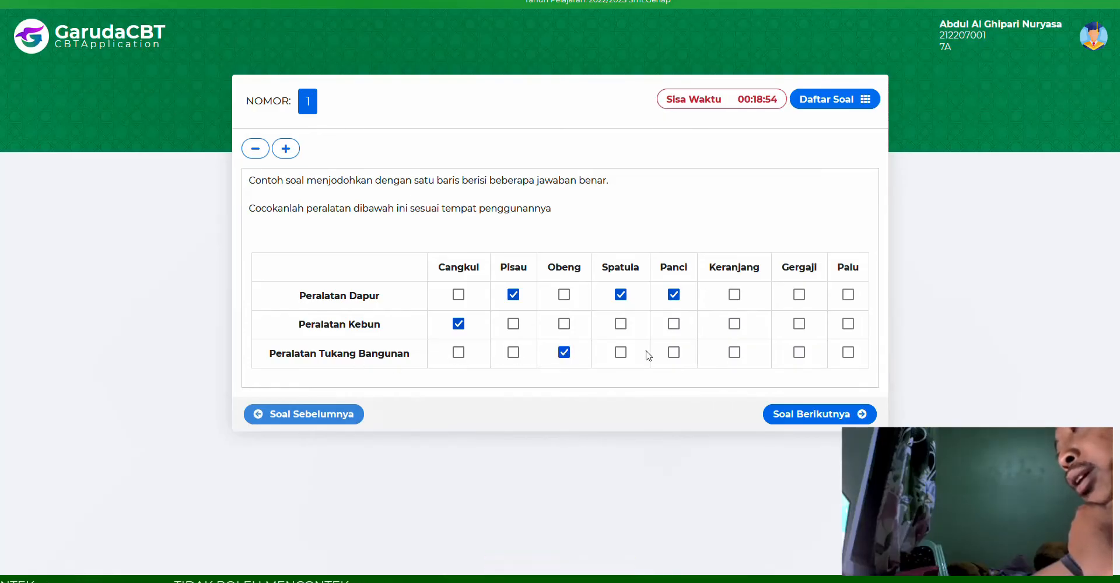
{"action": "left_click", "coordinate": [799, 353]}
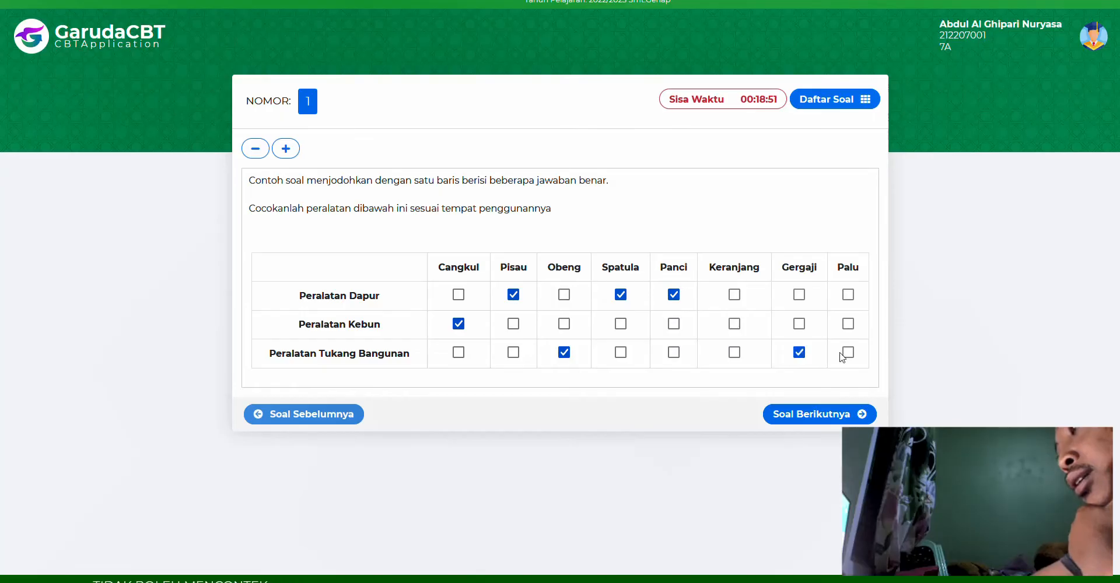
{"action": "left_click", "coordinate": [736, 325]}
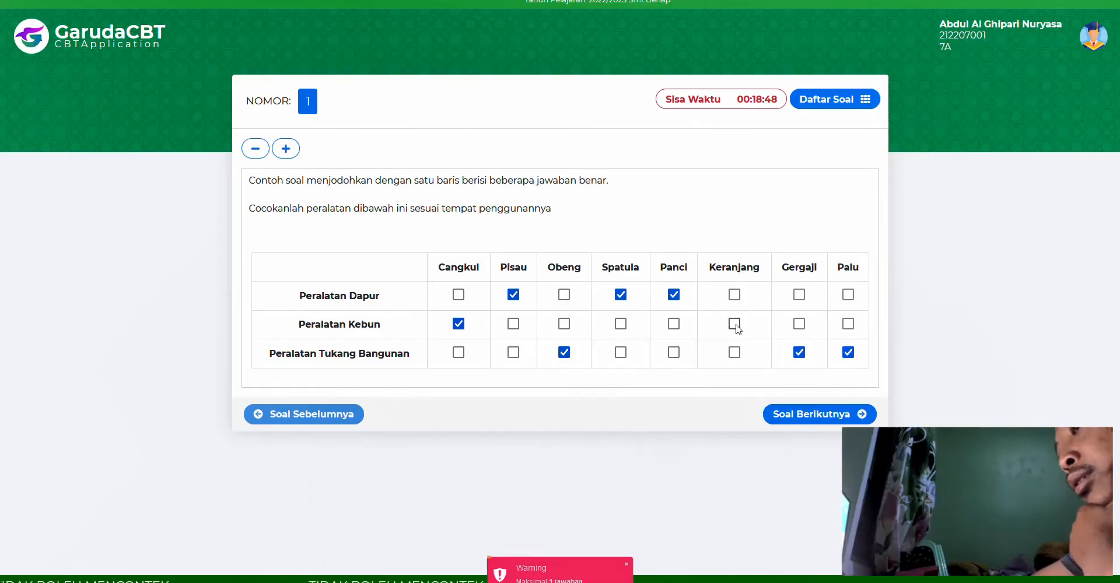
{"action": "left_click", "coordinate": [733, 295]}
{"action": "left_click", "coordinate": [733, 325]}
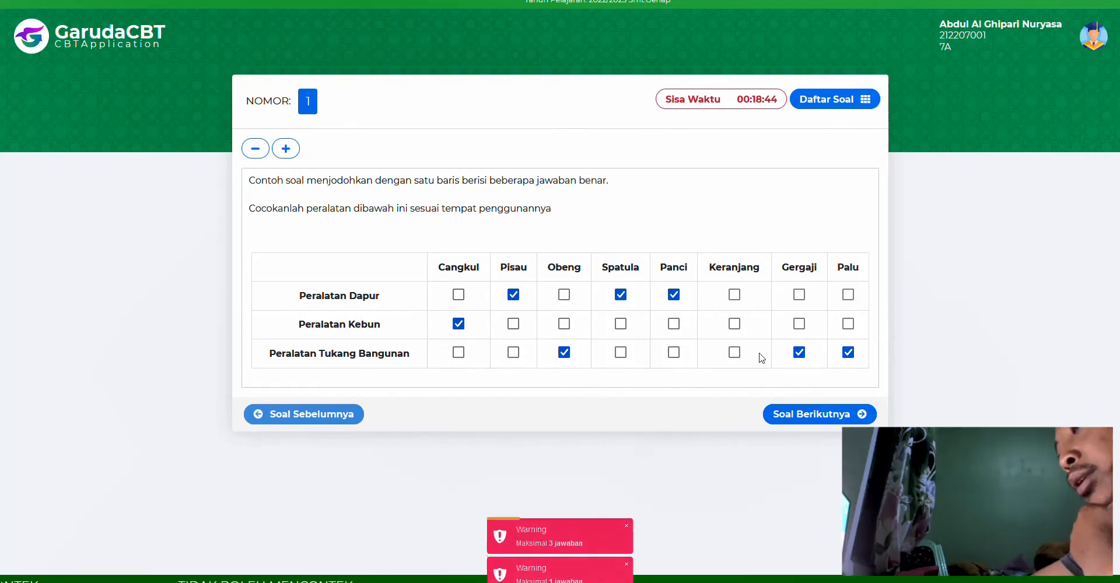
{"action": "left_click", "coordinate": [823, 415]}
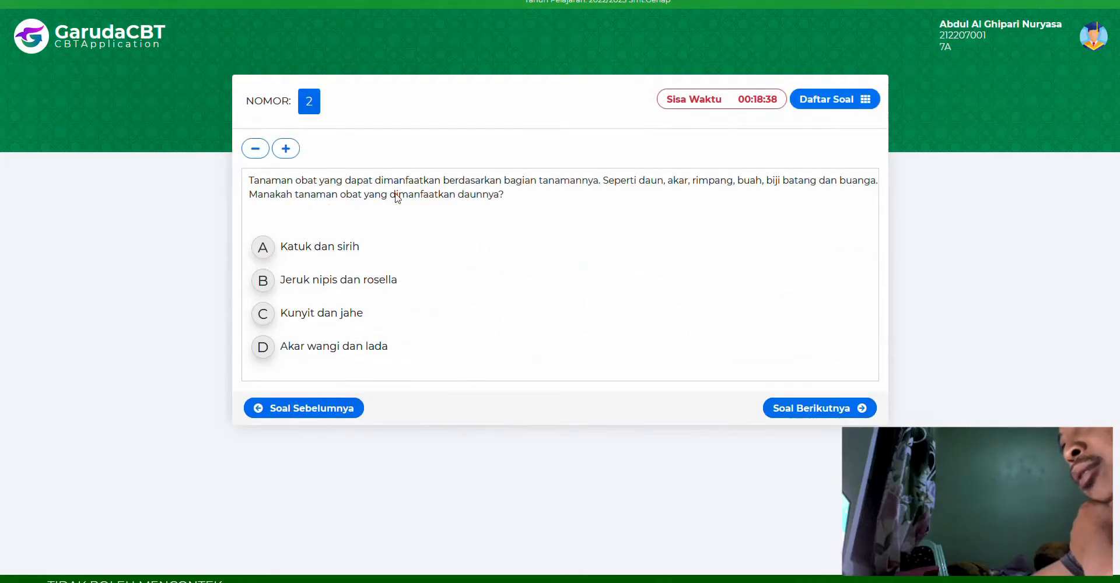
- Answer question 2 with Kunyit dan jahe and question 3 with 2002 oleh BJ Habibi
{"action": "left_click", "coordinate": [263, 313]}
{"action": "left_click", "coordinate": [828, 412]}
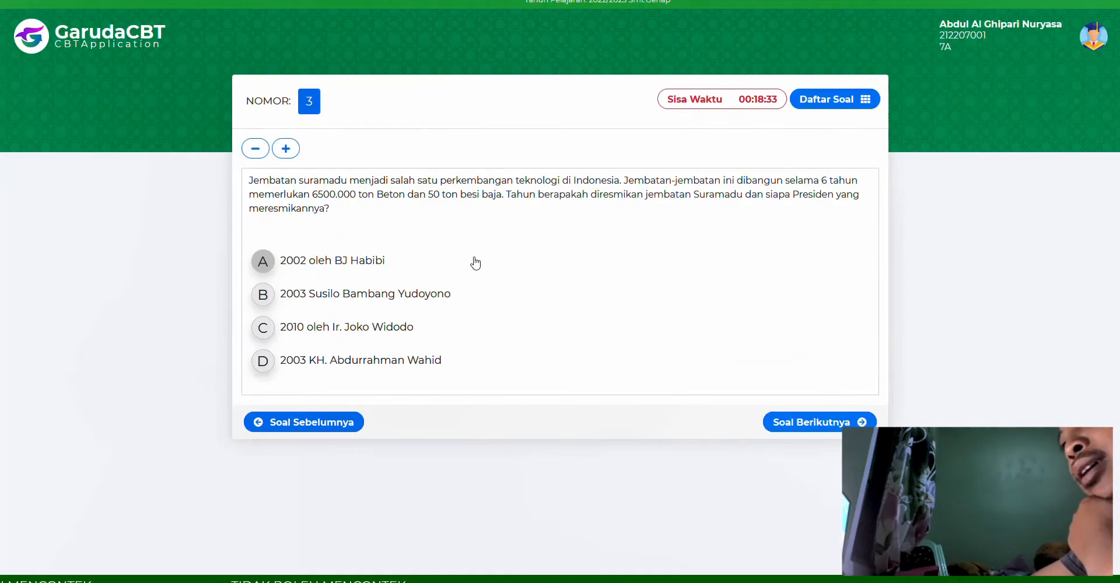
{"action": "left_click", "coordinate": [338, 260]}
{"action": "left_click", "coordinate": [874, 422]}
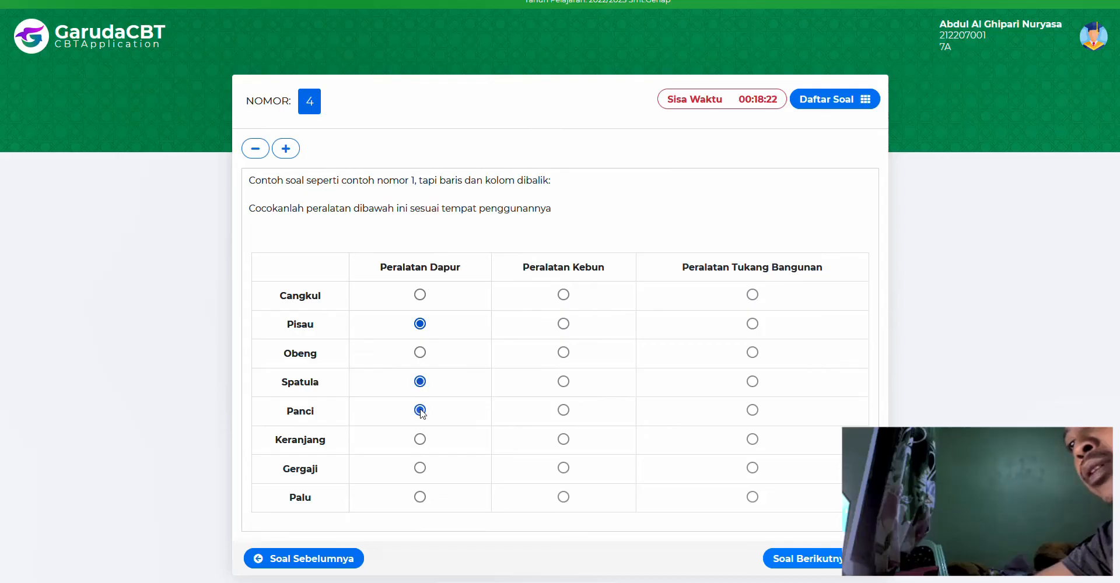
- Match question 4's tools (Cangkul garden; Obeng, Palu builder) and tick Berakar serabut for question 5
{"action": "left_click", "coordinate": [563, 295]}
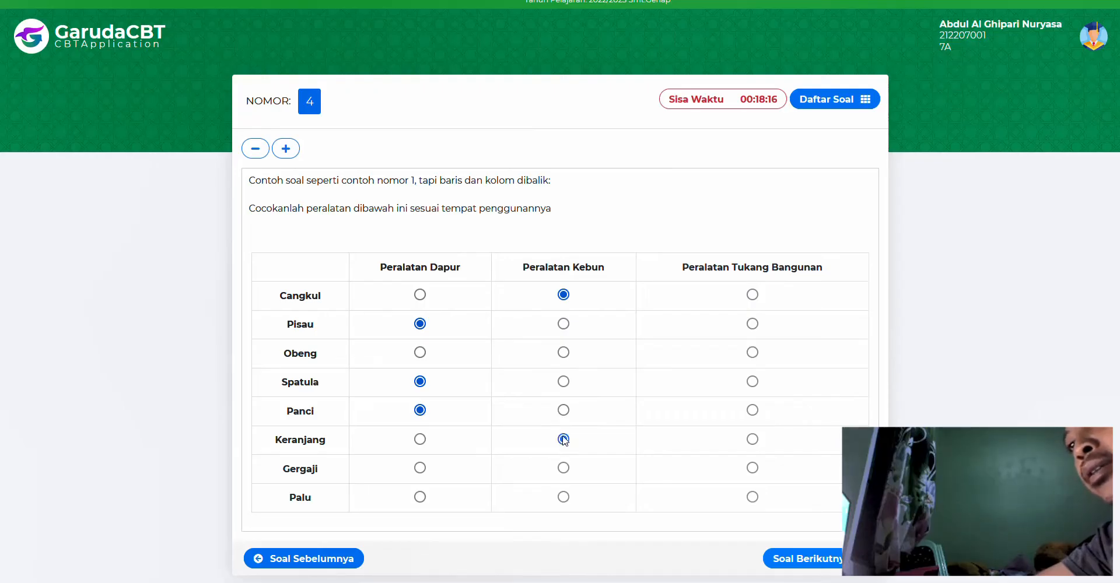
{"action": "left_click", "coordinate": [752, 353]}
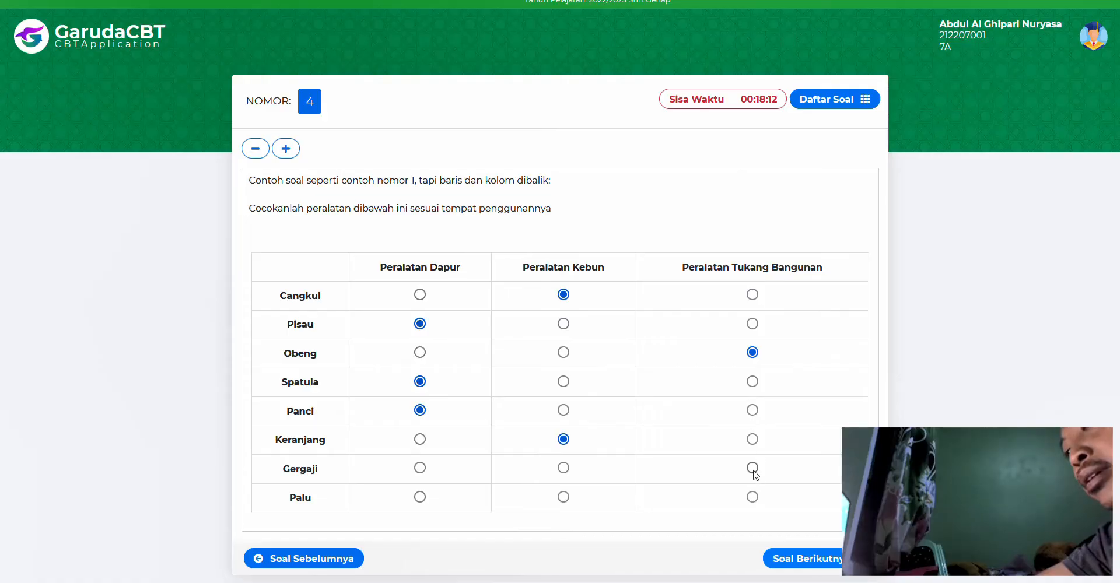
{"action": "left_click", "coordinate": [752, 497]}
{"action": "left_click", "coordinate": [797, 564]}
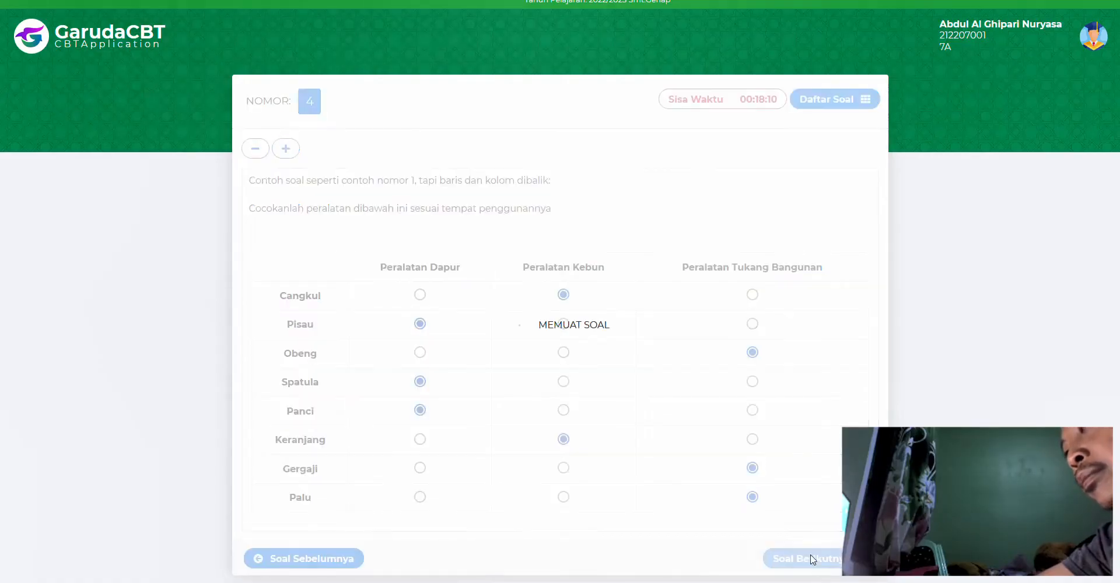
{"action": "left_click", "coordinate": [298, 257]}
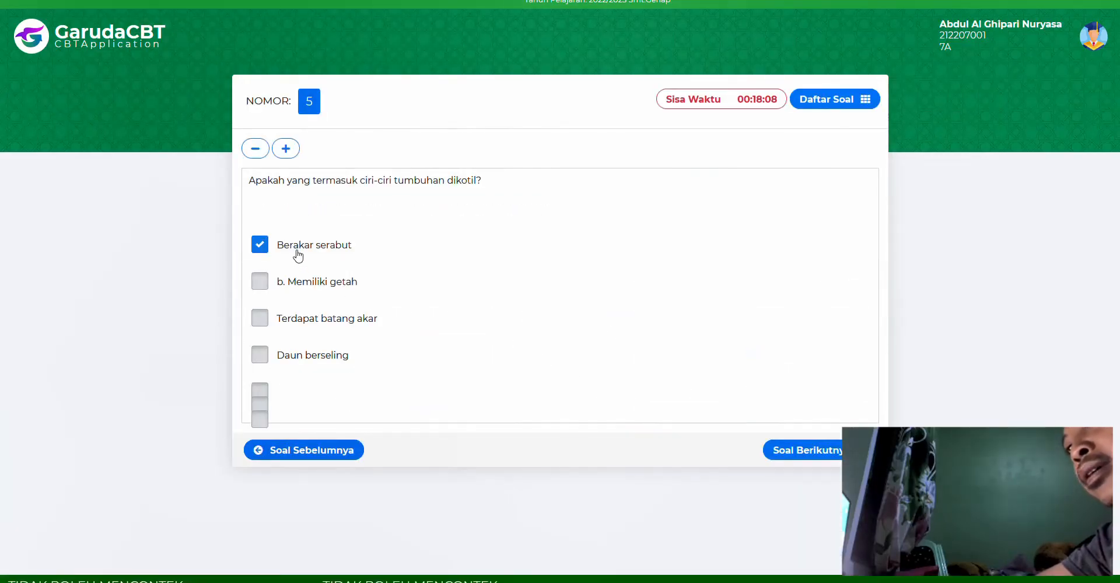
{"action": "left_click", "coordinate": [795, 450]}
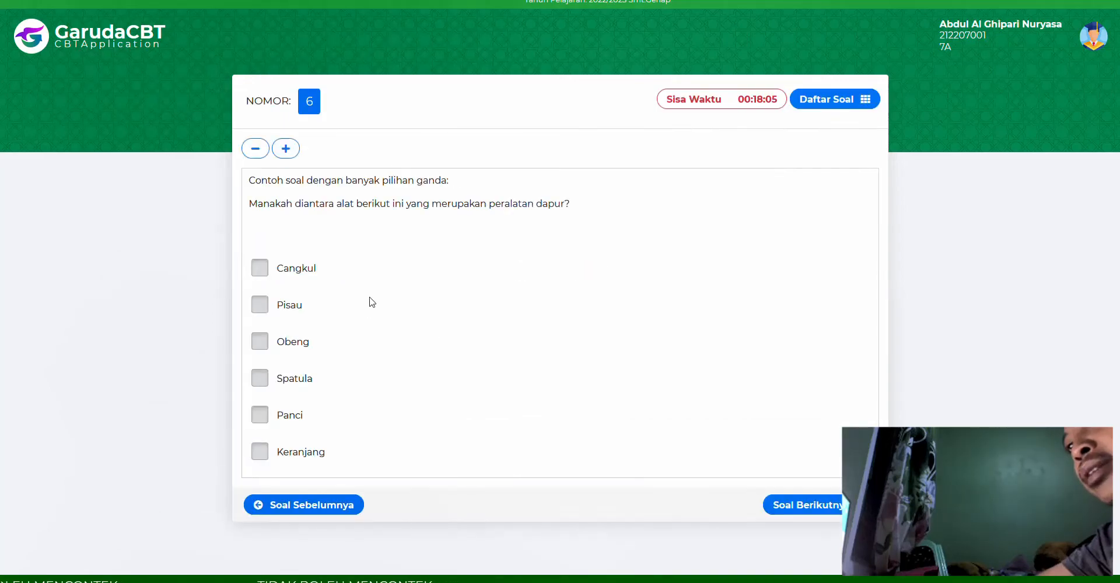
- Answer question 6 with kitchen tools Pisau, Spatula and Panci, unticking Cangkul and Obeng
{"action": "left_click", "coordinate": [284, 286]}
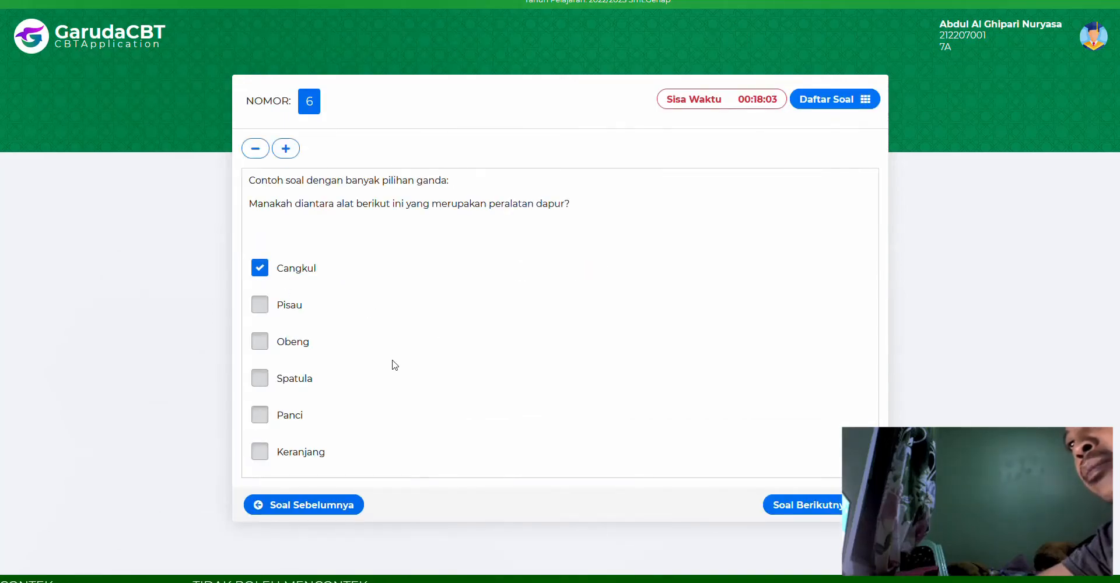
{"action": "left_click", "coordinate": [259, 344]}
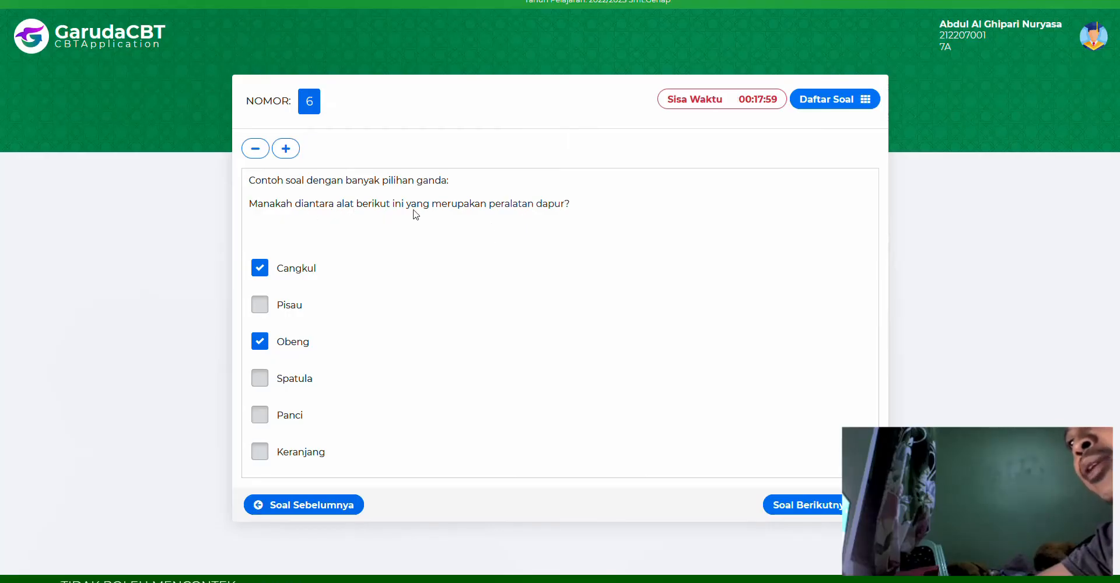
{"action": "left_click", "coordinate": [260, 270]}
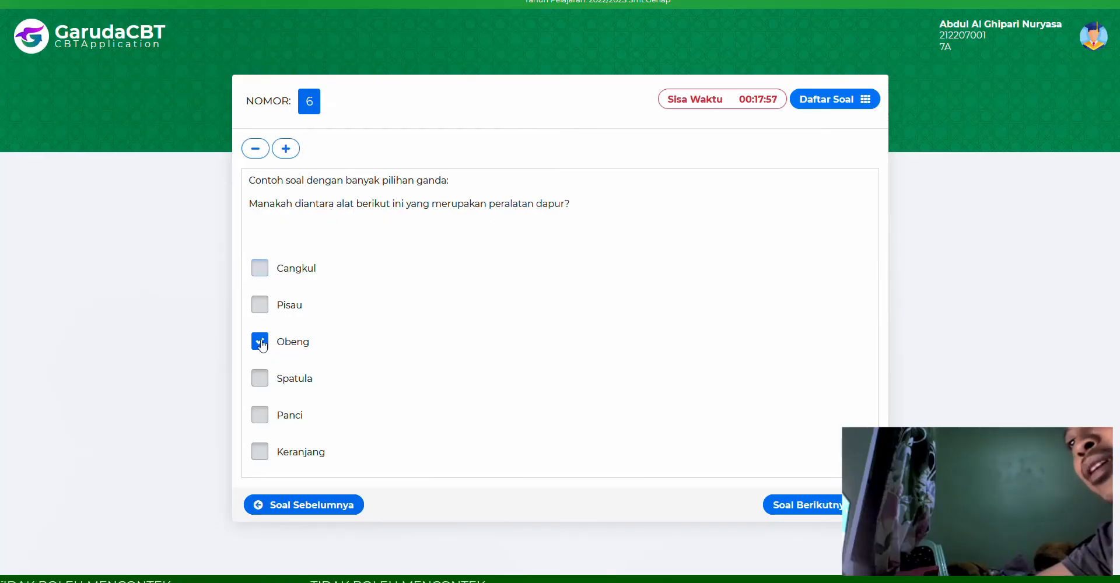
{"action": "left_click", "coordinate": [260, 343]}
{"action": "left_click", "coordinate": [262, 309]}
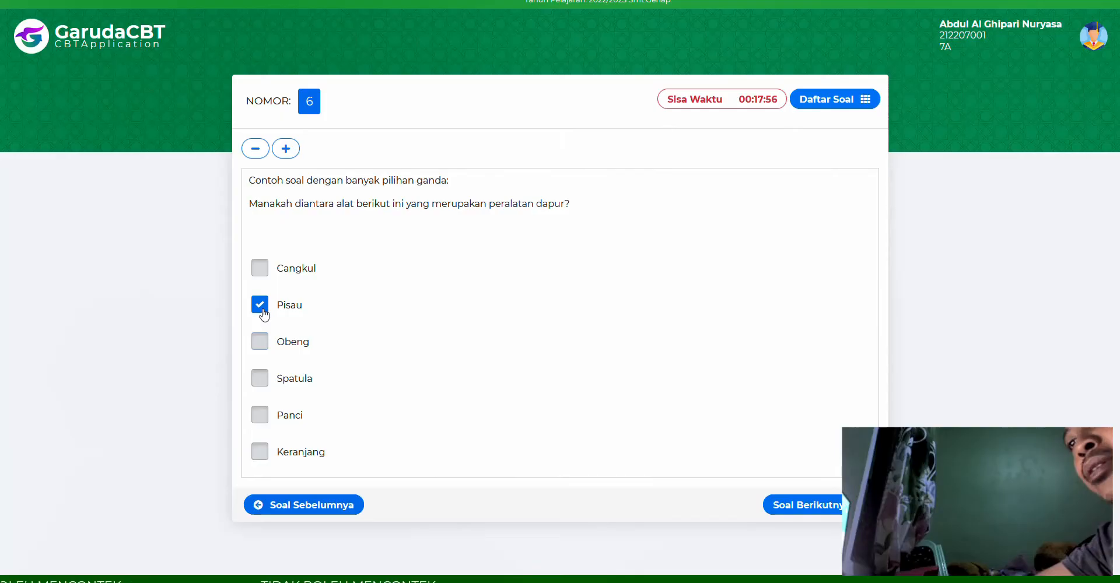
{"action": "left_click", "coordinate": [261, 379]}
{"action": "left_click", "coordinate": [259, 416]}
{"action": "left_click", "coordinate": [781, 504]}
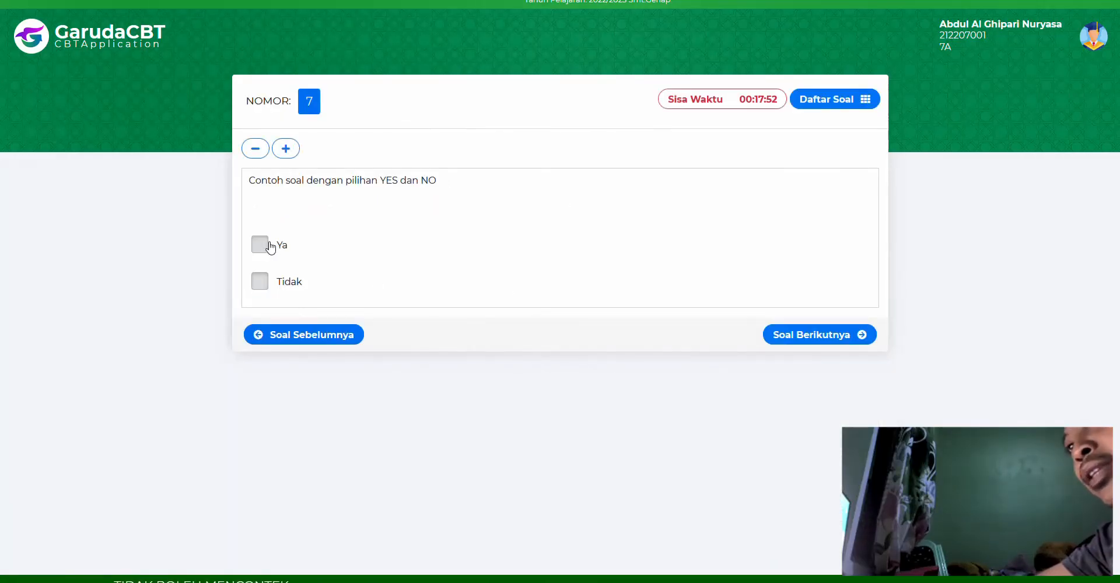
- Answer question 7 Ya, question 8 Salah and question 9 Kendaraan
{"action": "left_click", "coordinate": [269, 246]}
{"action": "left_click", "coordinate": [832, 339]}
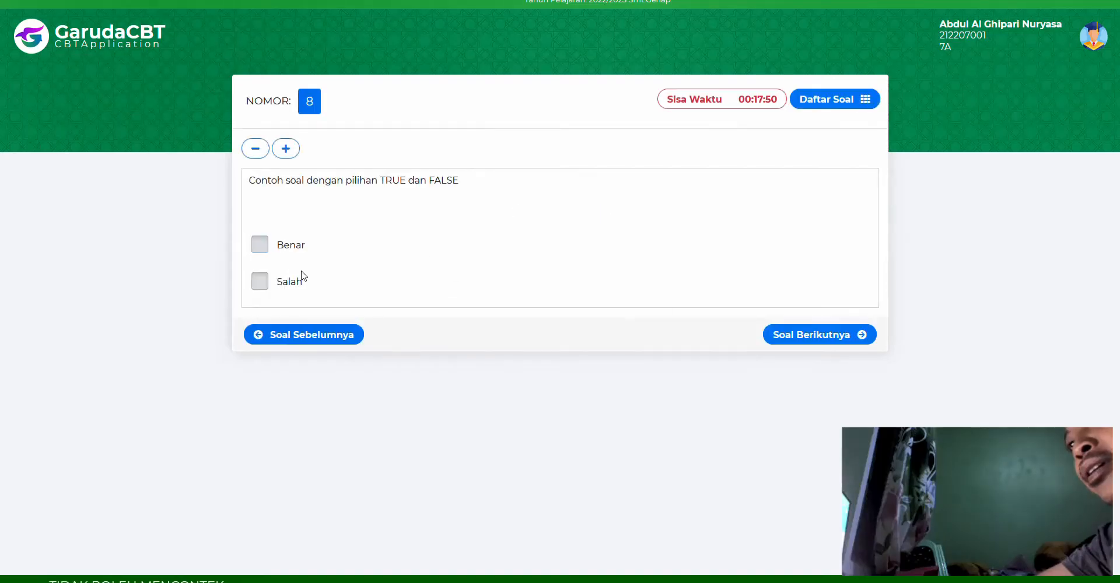
{"action": "left_click", "coordinate": [260, 281]}
{"action": "left_click", "coordinate": [828, 334]}
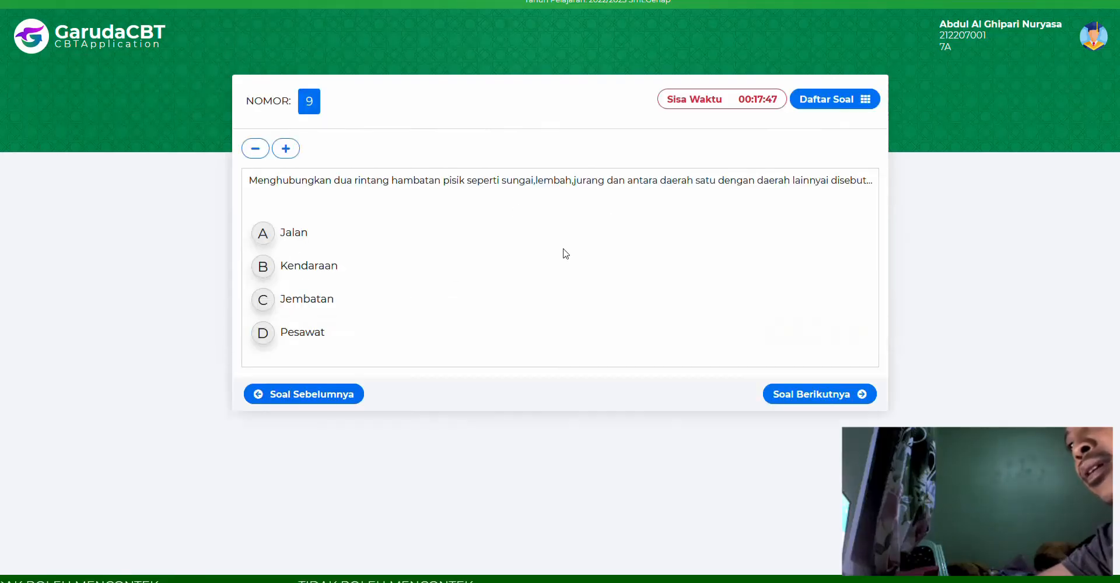
{"action": "left_click", "coordinate": [263, 266]}
{"action": "left_click", "coordinate": [802, 395]}
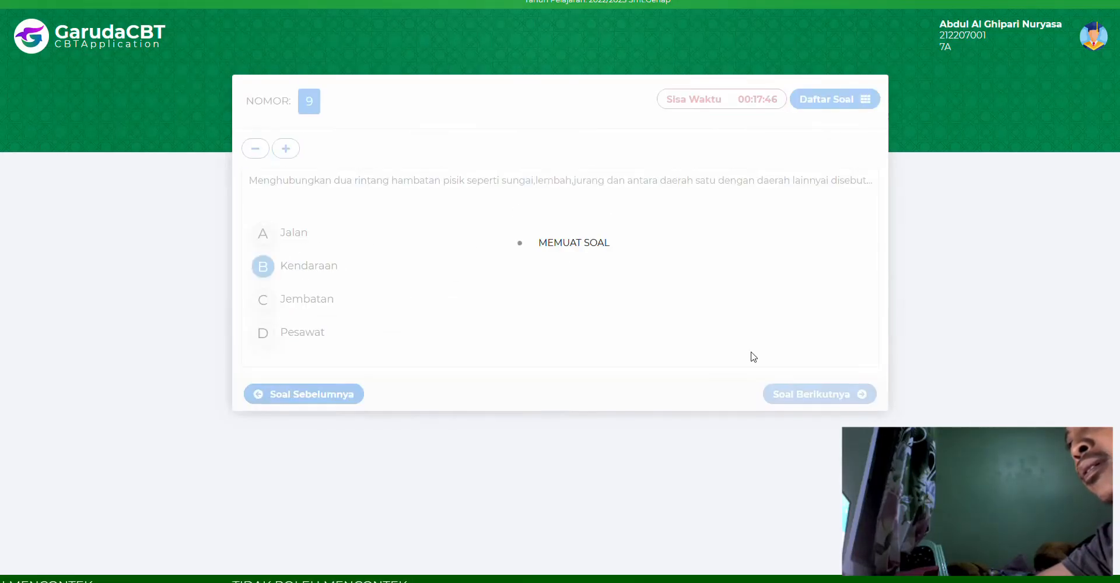
- Answer question 10 with Soeharto, then go back and change it to B. J. Habibi
{"action": "left_click", "coordinate": [828, 101]}
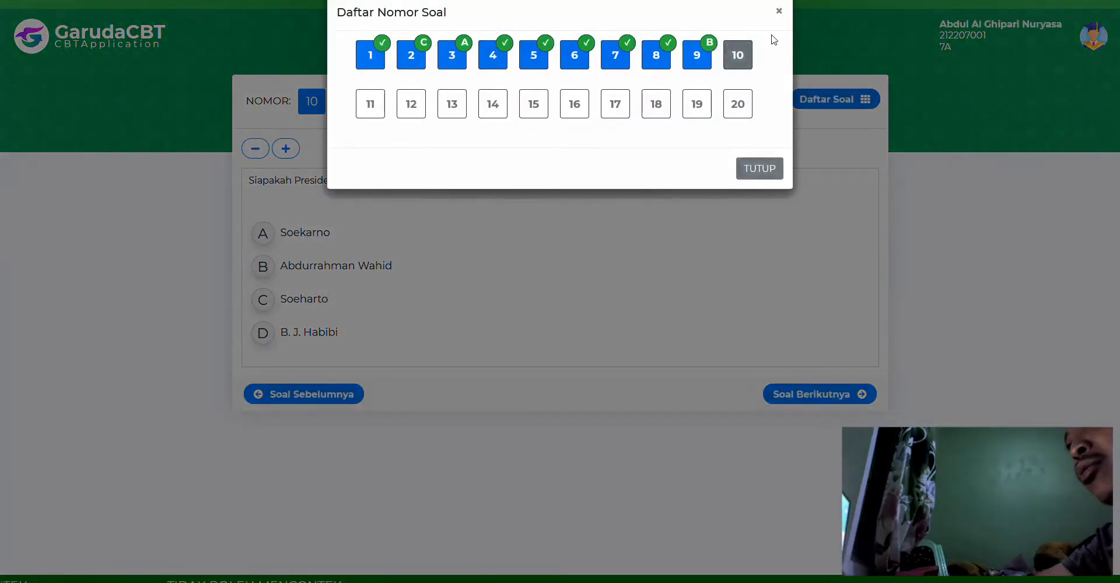
{"action": "left_click", "coordinate": [779, 13]}
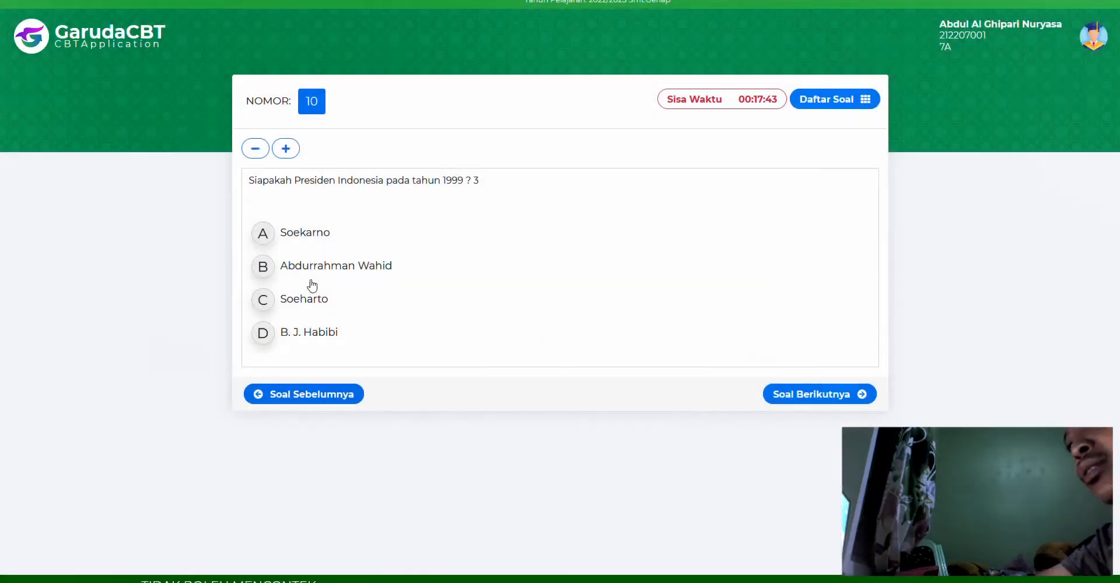
{"action": "left_click", "coordinate": [265, 301]}
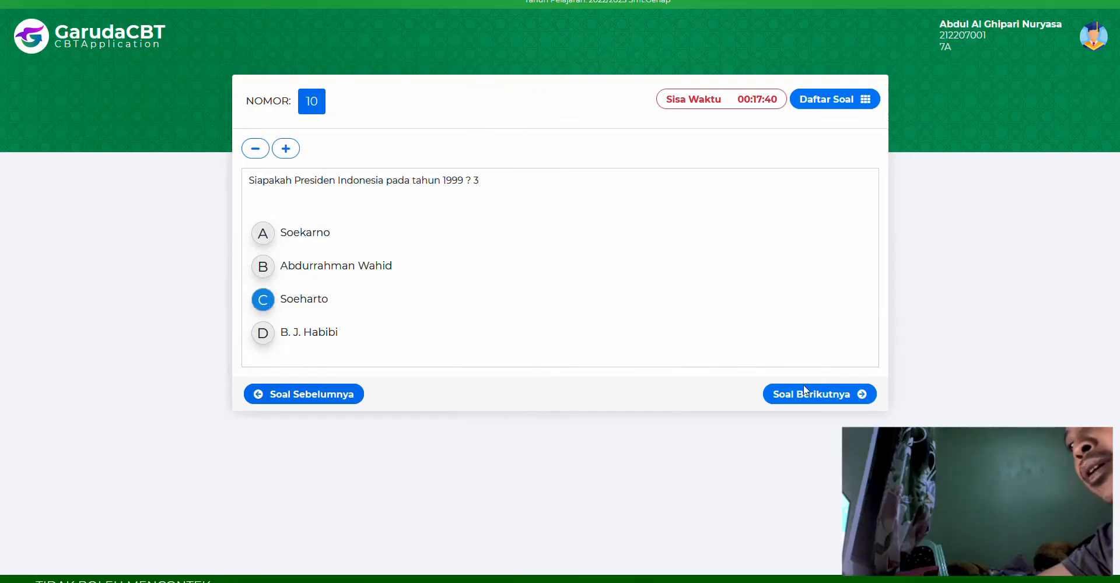
{"action": "left_click", "coordinate": [821, 395]}
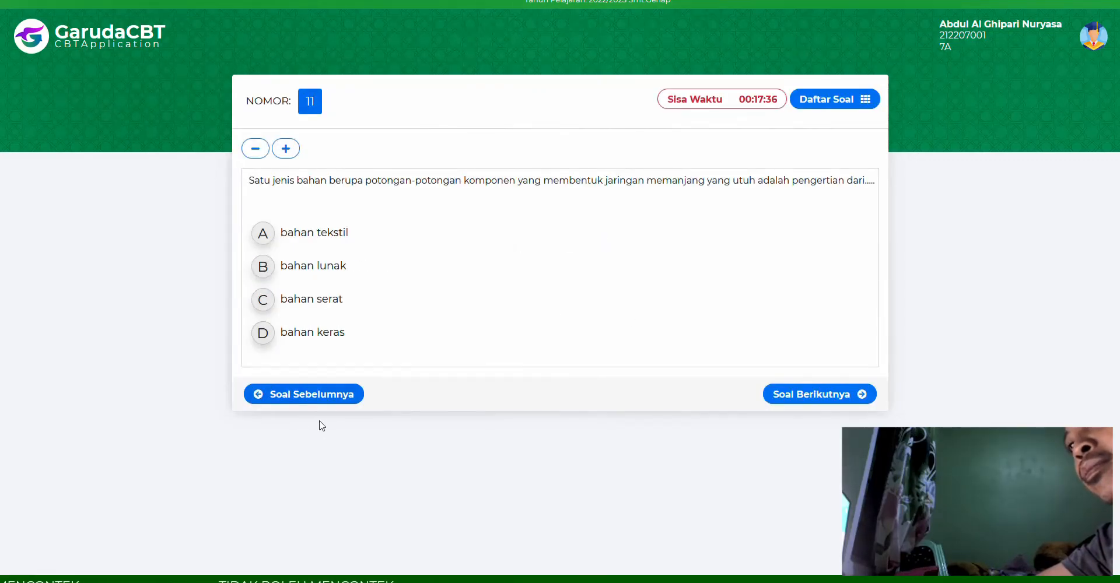
{"action": "left_click", "coordinate": [315, 395]}
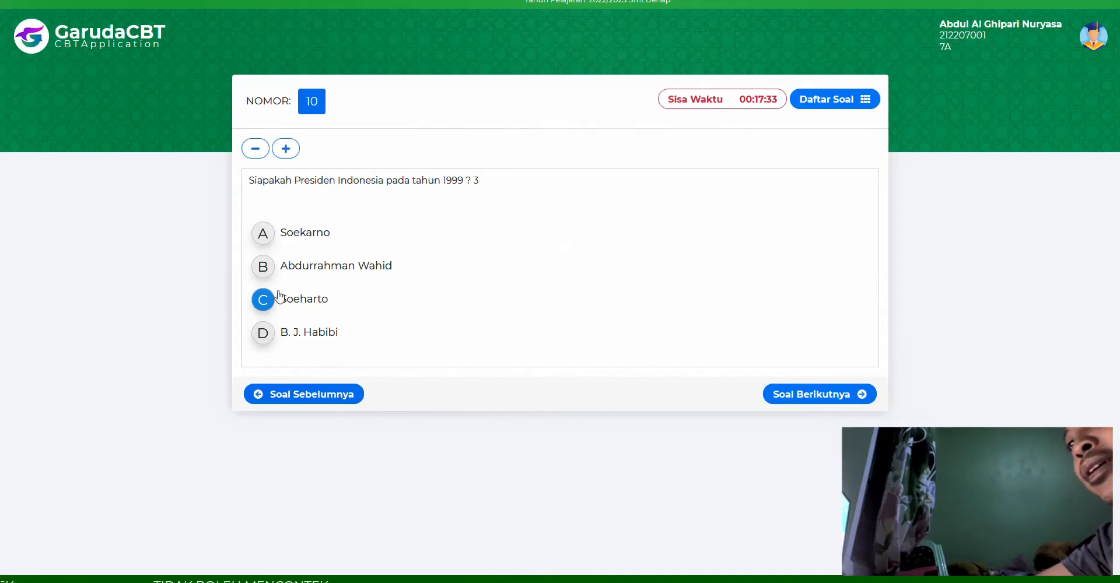
{"action": "left_click", "coordinate": [272, 337]}
{"action": "left_click", "coordinate": [817, 391]}
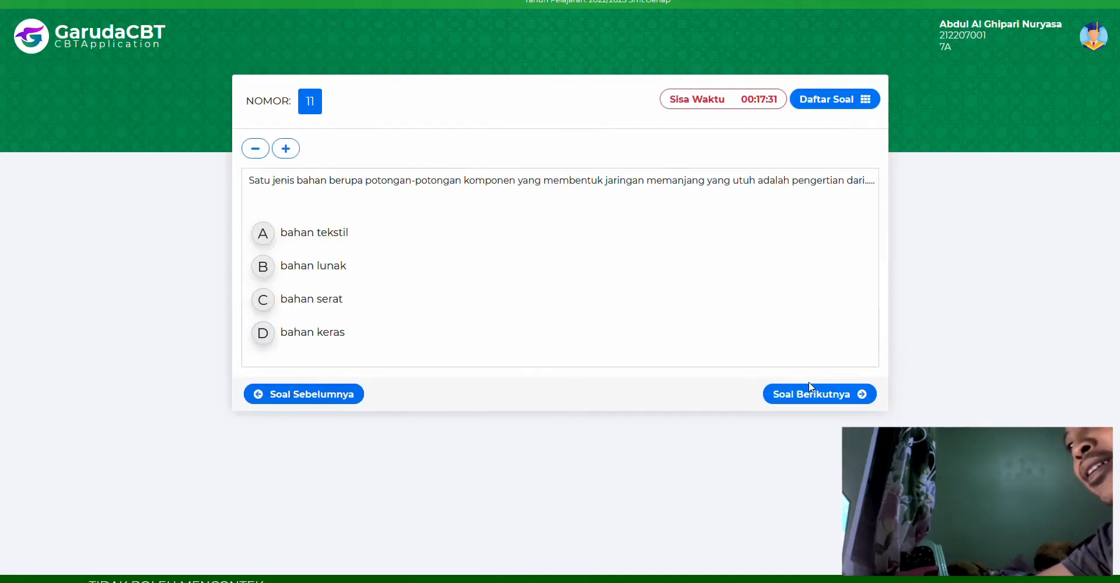
- Answer question 11 with bahan serat and tick the second statement for question 12
{"action": "left_click", "coordinate": [263, 300]}
{"action": "left_click", "coordinate": [788, 395]}
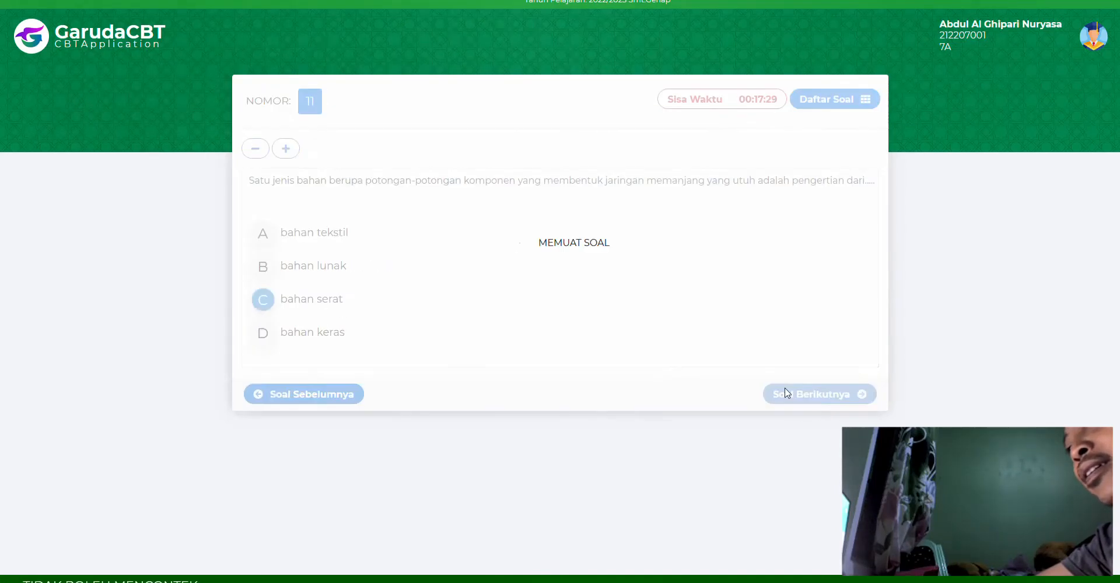
{"action": "left_click", "coordinate": [261, 281]}
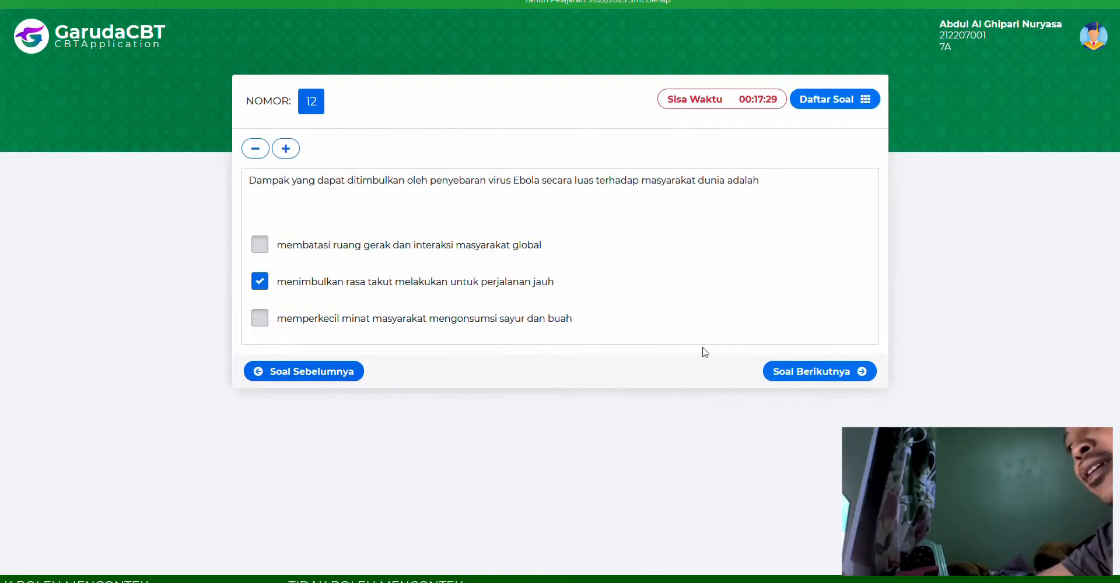
{"action": "left_click", "coordinate": [781, 371]}
- Match question 13: Speaker Aktif, Handphone produce sound; Televisi, In Focus produce images
{"action": "left_click", "coordinate": [541, 295]}
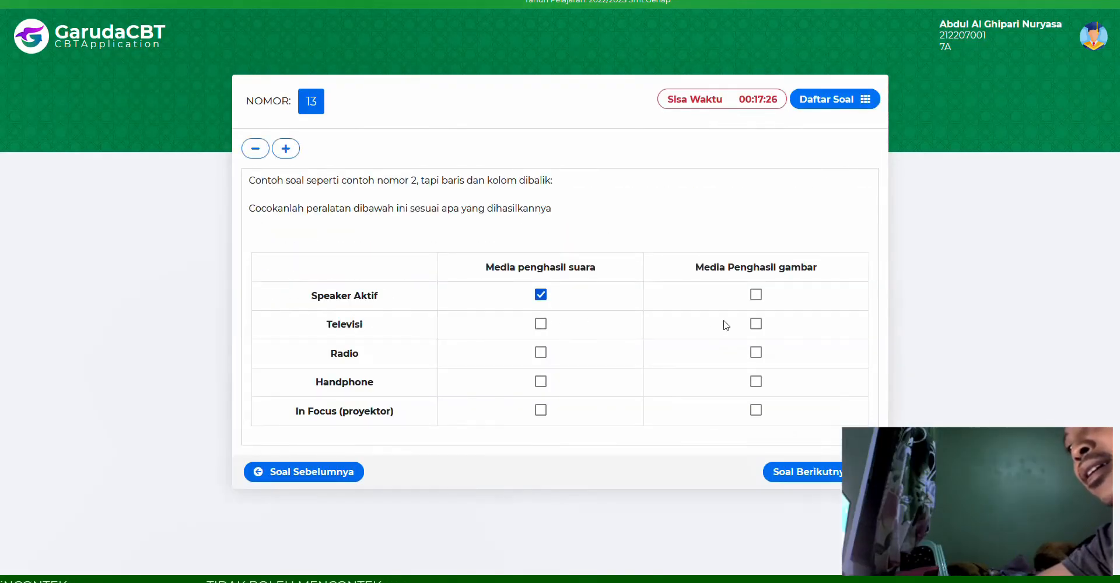
{"action": "left_click", "coordinate": [756, 325]}
{"action": "left_click", "coordinate": [541, 382]}
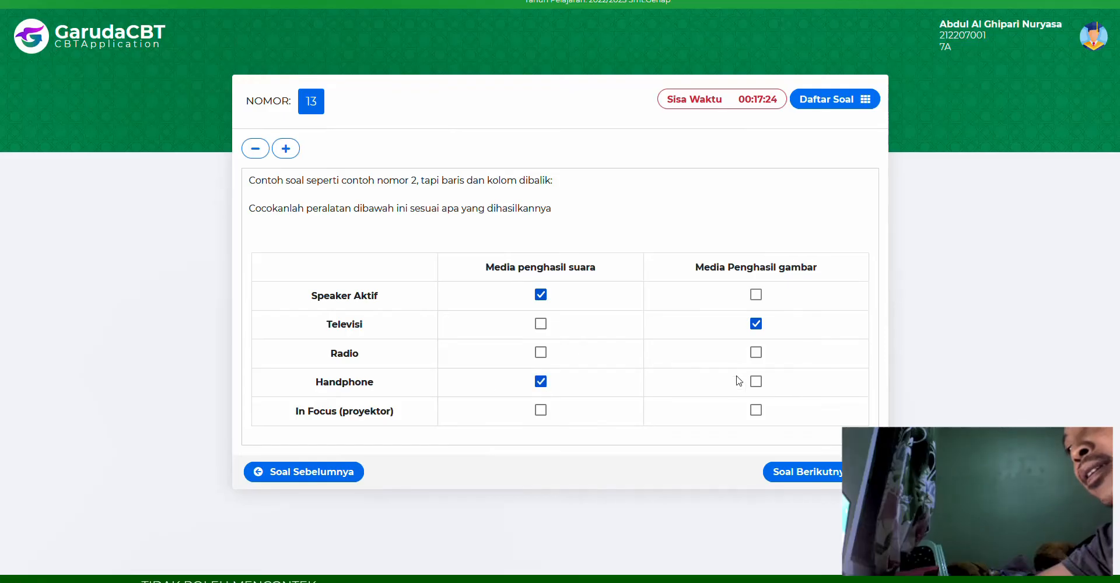
{"action": "left_click", "coordinate": [756, 410]}
{"action": "left_click", "coordinate": [800, 472]}
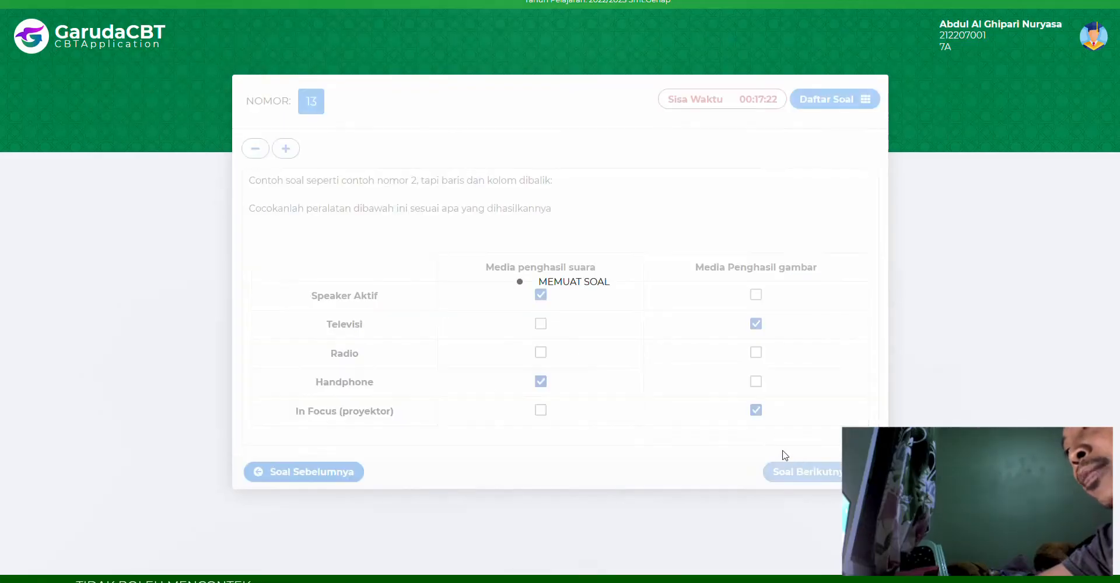
- Answer question 14 Menyulam, question 15 Soeharto and question 16 Transportasi
{"action": "left_click", "coordinate": [265, 270]}
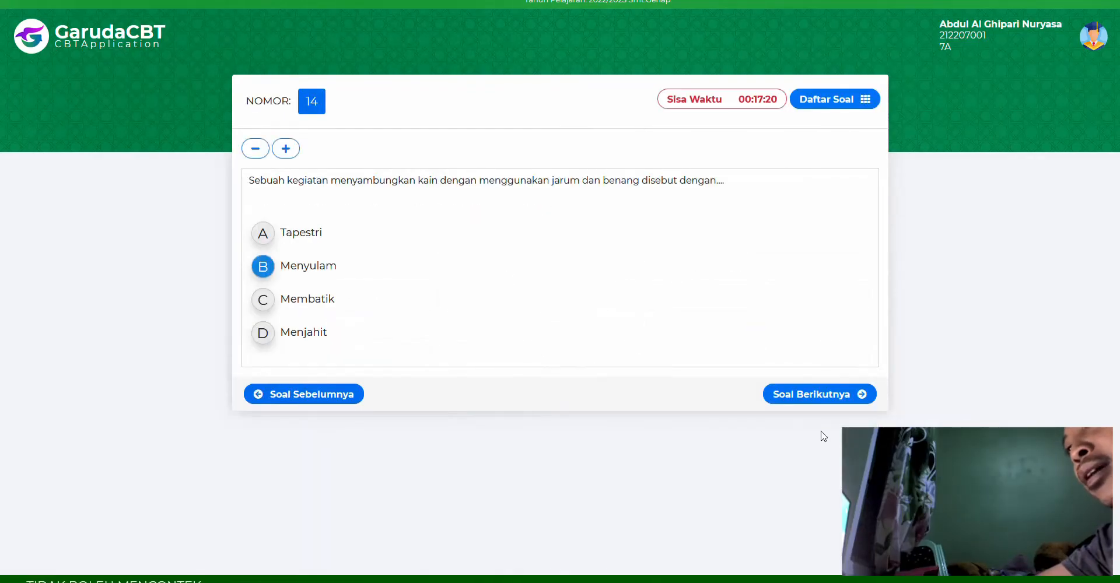
{"action": "left_click", "coordinate": [837, 394]}
{"action": "left_click", "coordinate": [281, 267]}
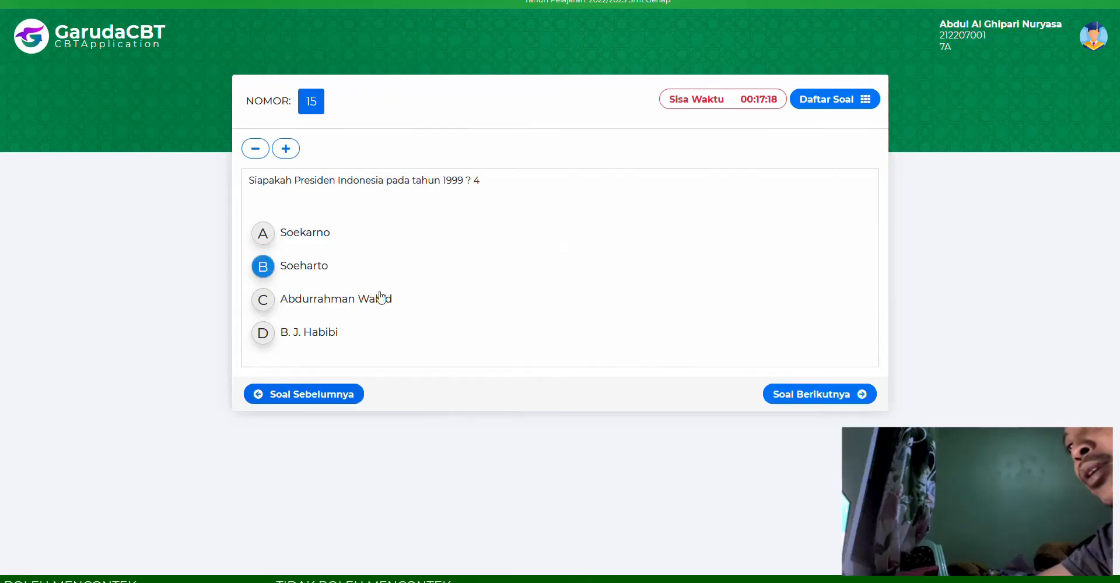
{"action": "left_click", "coordinate": [861, 393]}
{"action": "left_click", "coordinate": [310, 275]}
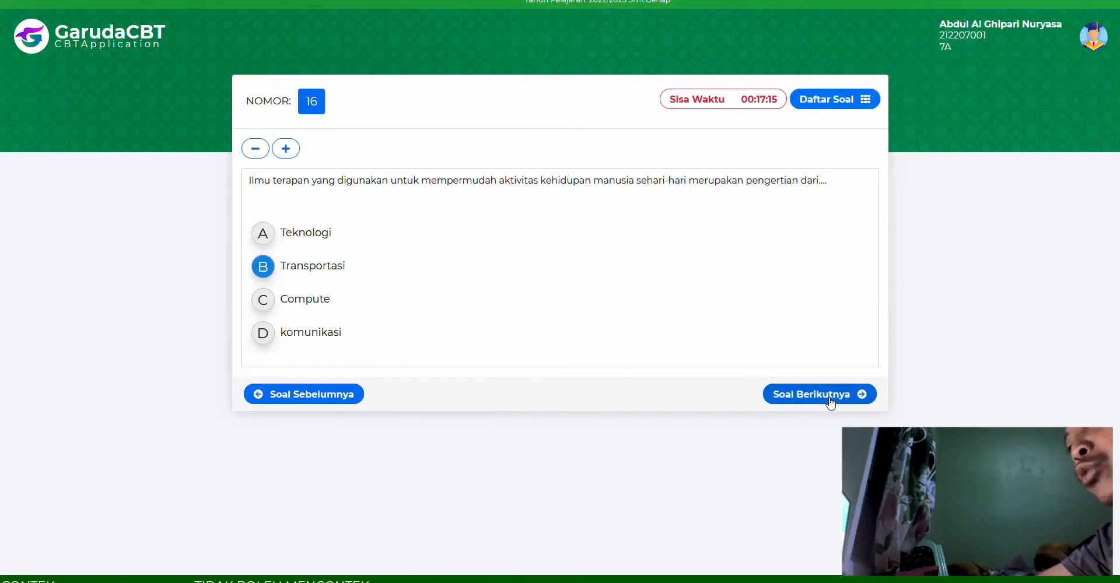
{"action": "left_click", "coordinate": [857, 394]}
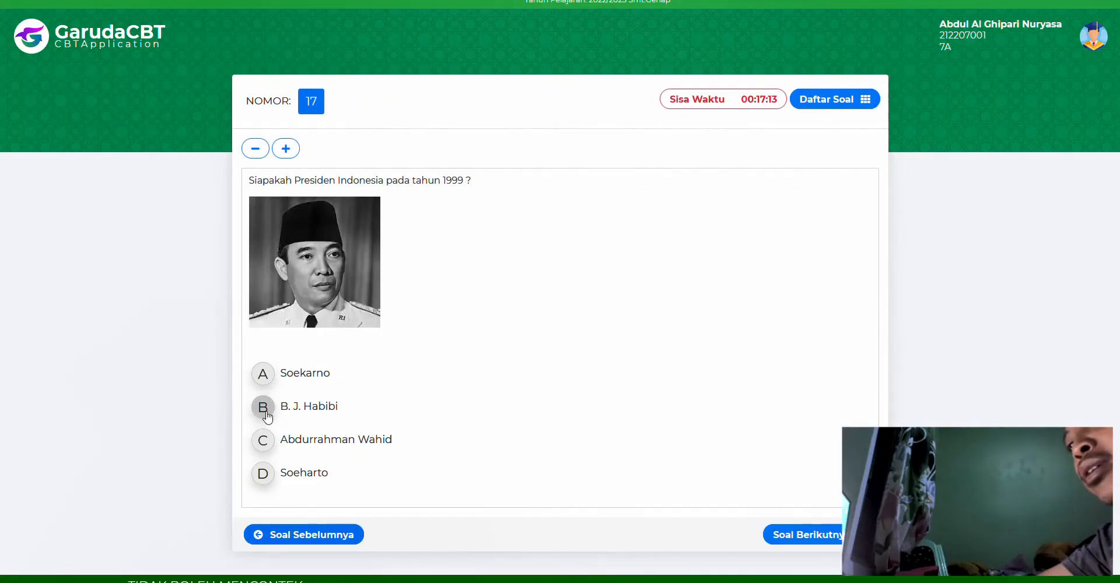
- Answer question 17 with Soekarno instead of B. J. Habibi and move to question 18
{"action": "left_click", "coordinate": [264, 408]}
{"action": "left_click", "coordinate": [265, 378]}
{"action": "left_click", "coordinate": [832, 534]}
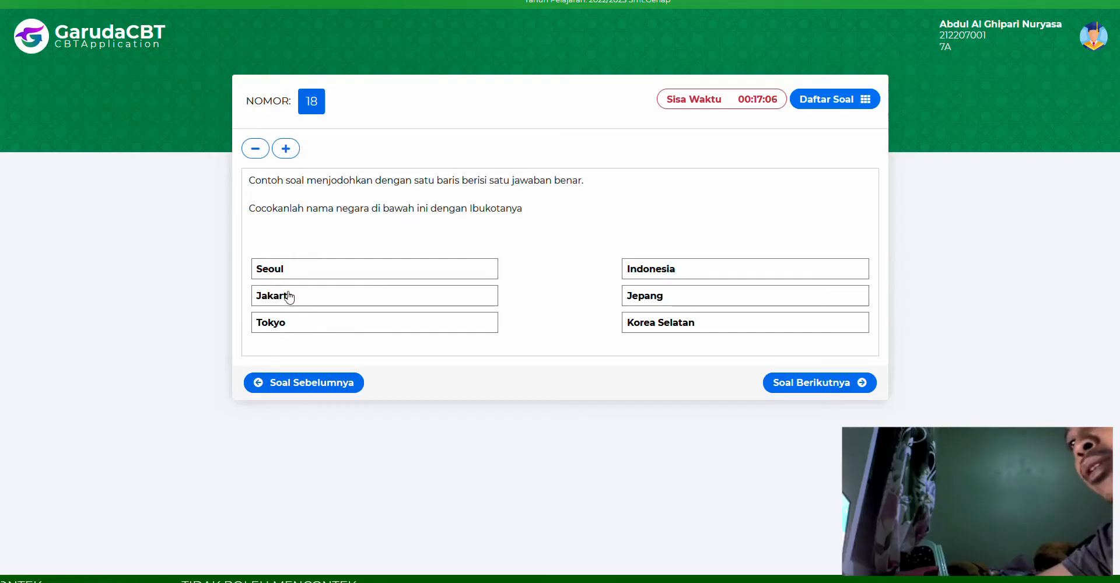
- Drag Jakarta to Indonesia, Seoul to Korea Selatan and Tokyo to Jepang for question 18
{"action": "left_click_drag", "start_coordinate": [289, 297], "coordinate": [648, 272]}
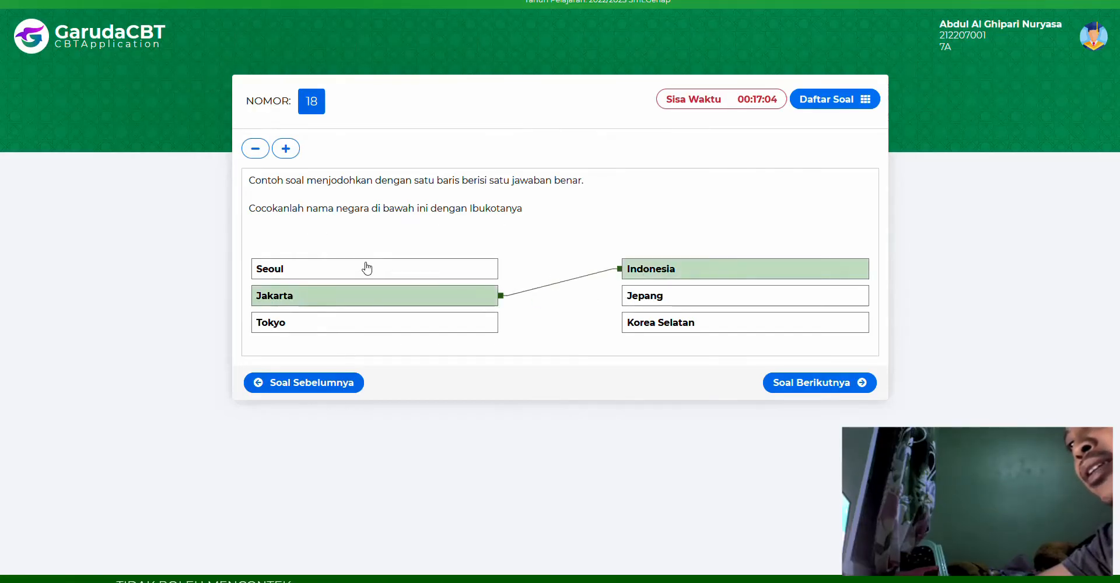
{"action": "left_click_drag", "start_coordinate": [393, 274], "coordinate": [647, 324]}
{"action": "left_click_drag", "start_coordinate": [435, 324], "coordinate": [669, 308]}
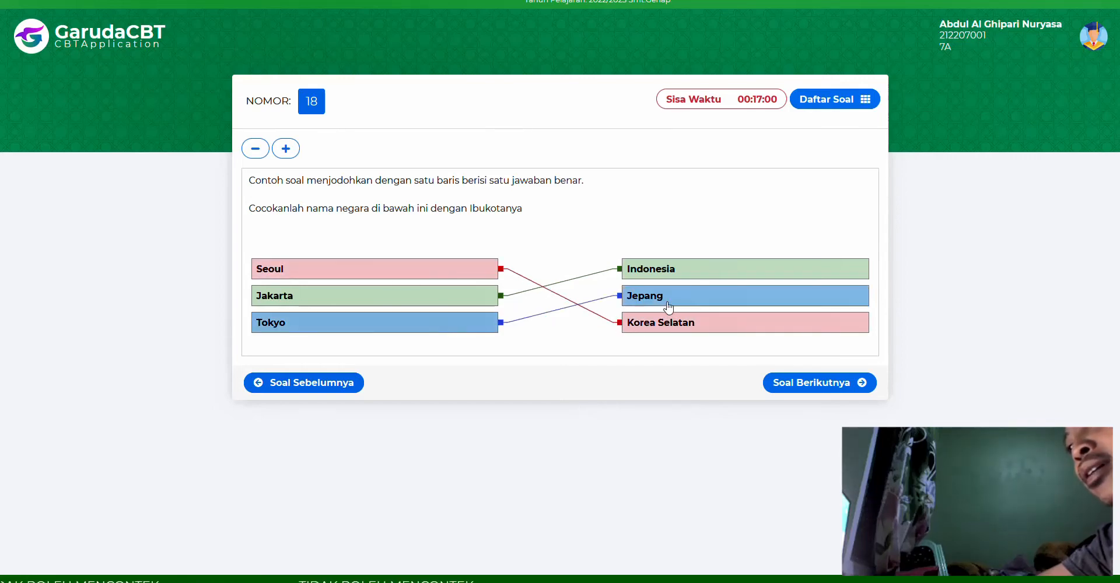
{"action": "left_click", "coordinate": [824, 378]}
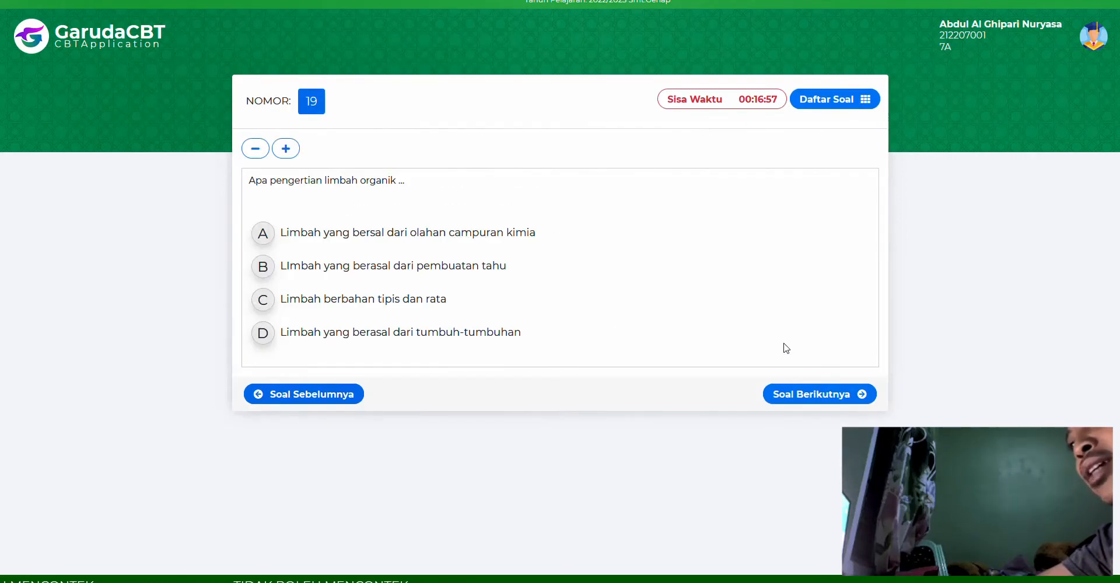
- Answer question 19 with option C and question 20 with Speaker Aktif and Handphone
{"action": "left_click", "coordinate": [387, 302]}
{"action": "left_click", "coordinate": [788, 394]}
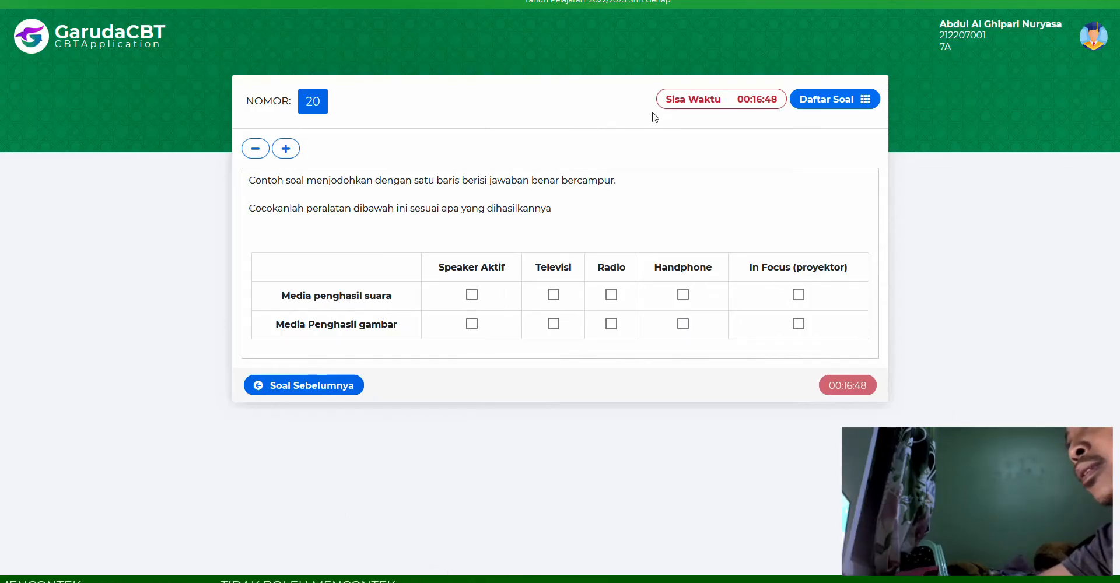
{"action": "key", "text": "Escape"}
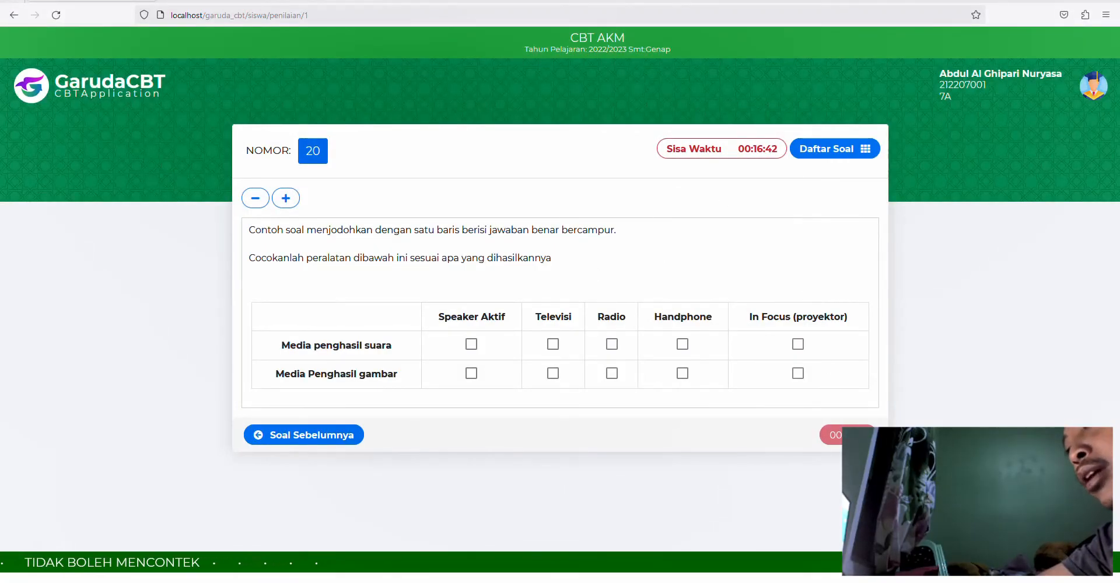
{"action": "left_click", "coordinate": [827, 151]}
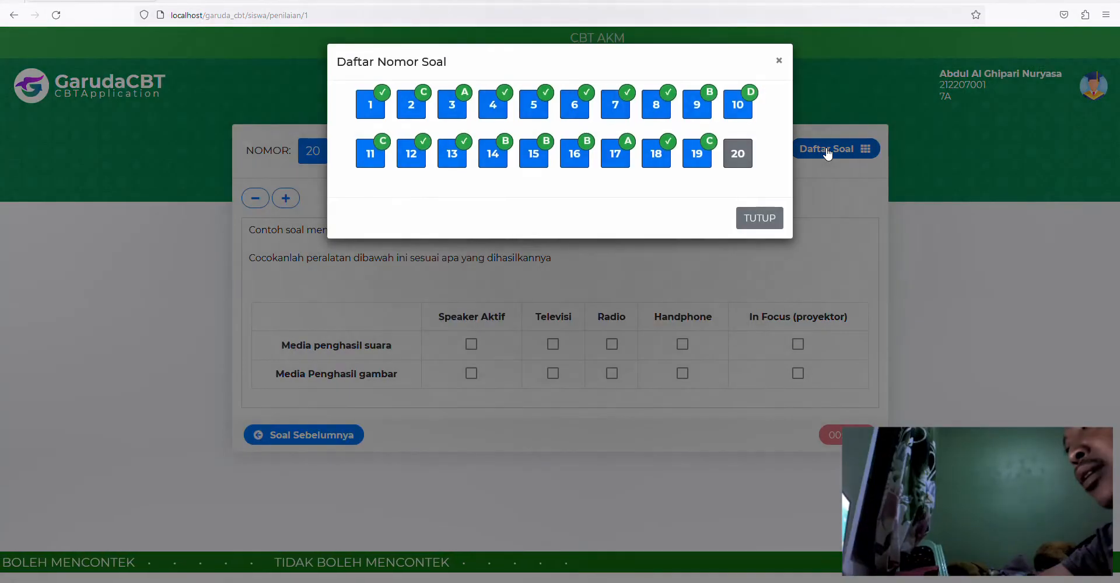
{"action": "left_click", "coordinate": [739, 153]}
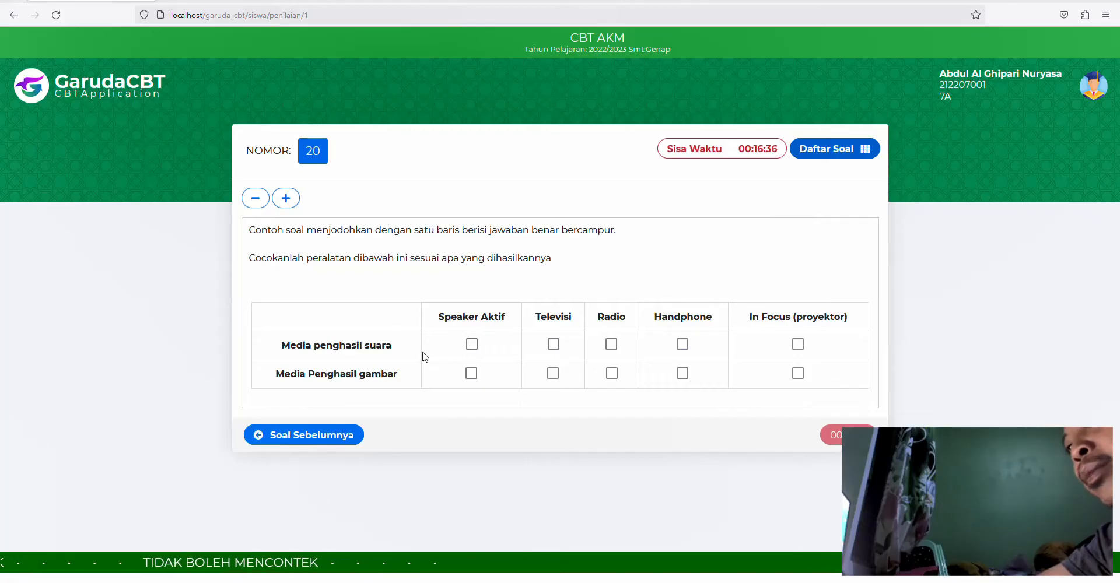
{"action": "left_click", "coordinate": [472, 345]}
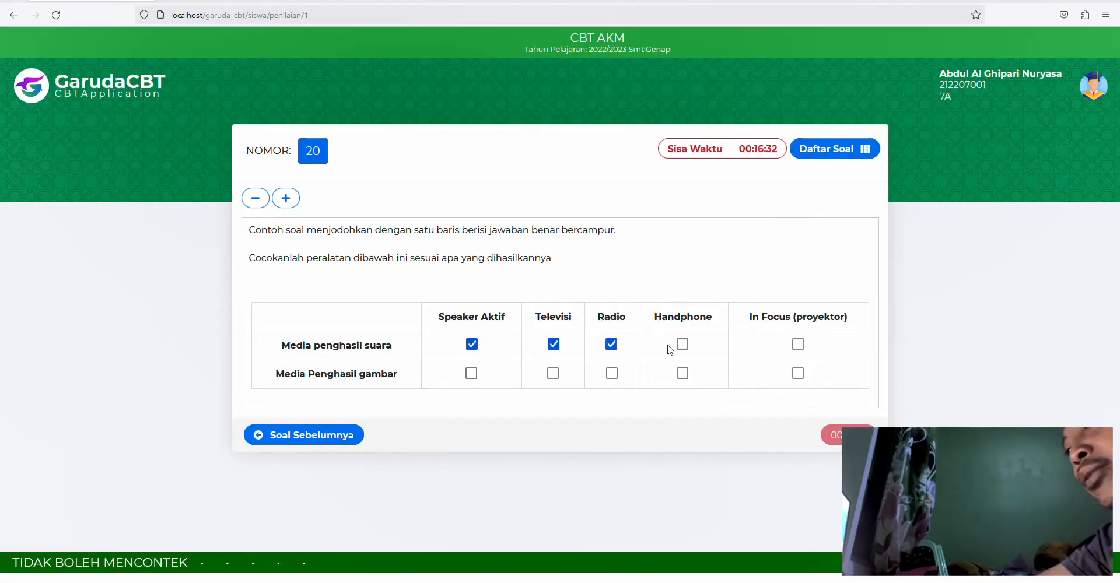
{"action": "left_click", "coordinate": [685, 344]}
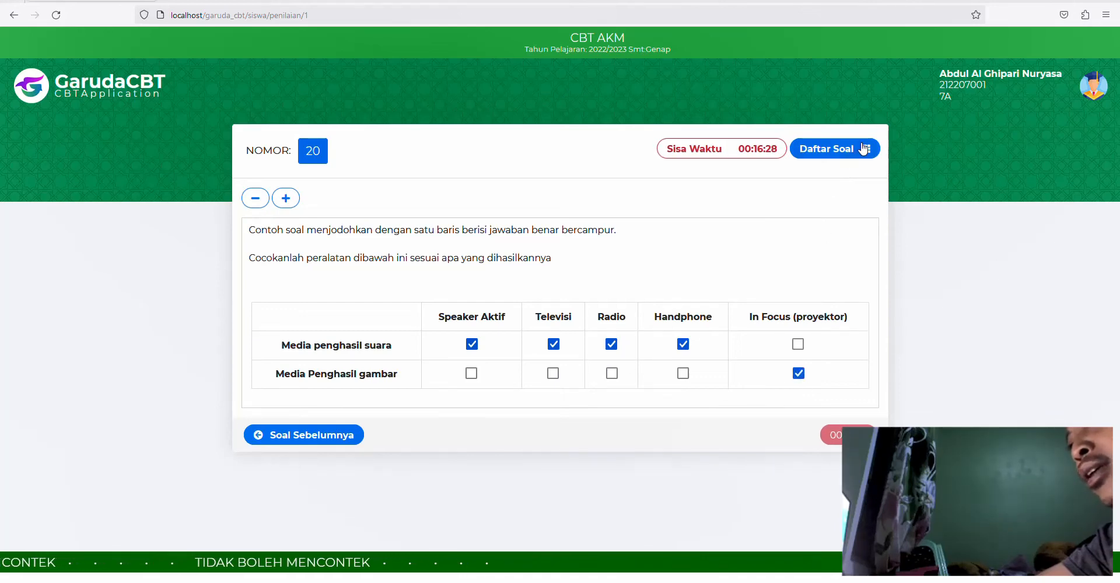
- Confirm in Daftar Soal that all 20 questions are answered, then return to the admin page
{"action": "left_click", "coordinate": [831, 149]}
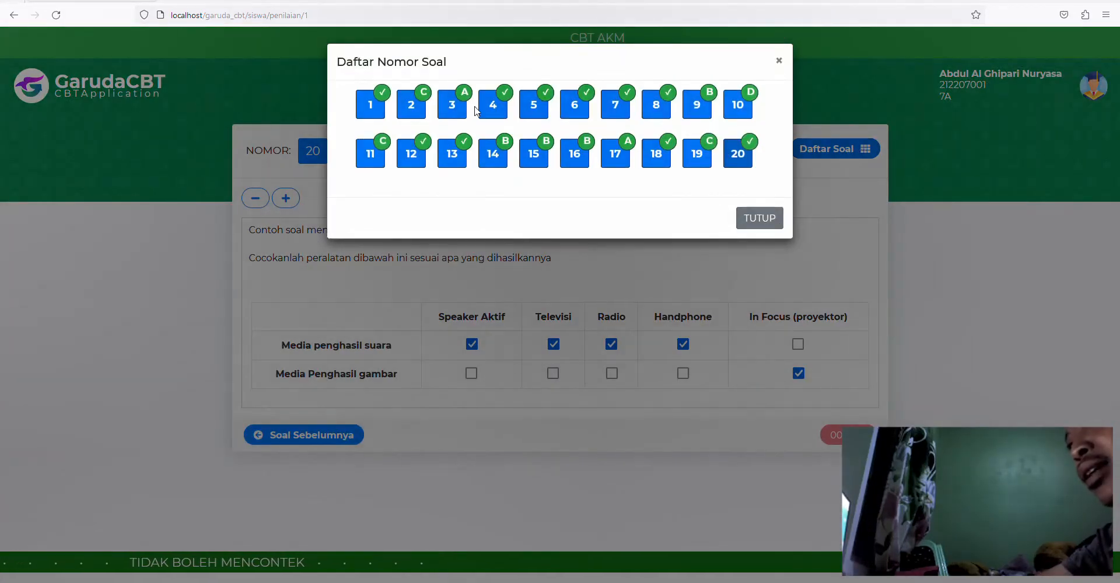
{"action": "left_click", "coordinate": [842, 270]}
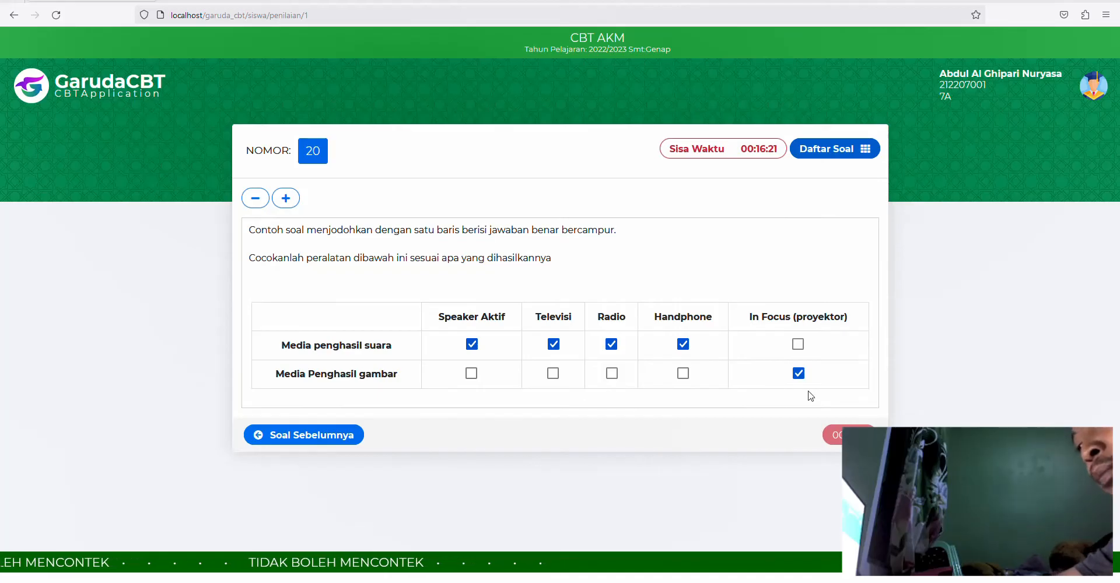
{"action": "left_click", "coordinate": [431, 582]}
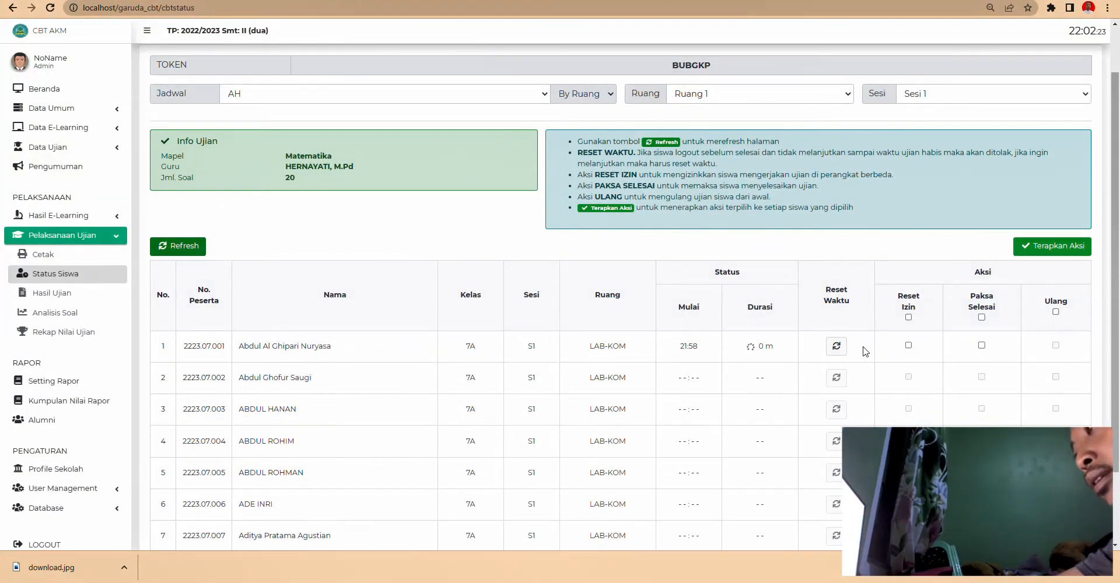
- Force-finish row 1's exam via Paksa Selesai and Terapkan Aksi, then return to the student window
{"action": "left_click", "coordinate": [981, 346]}
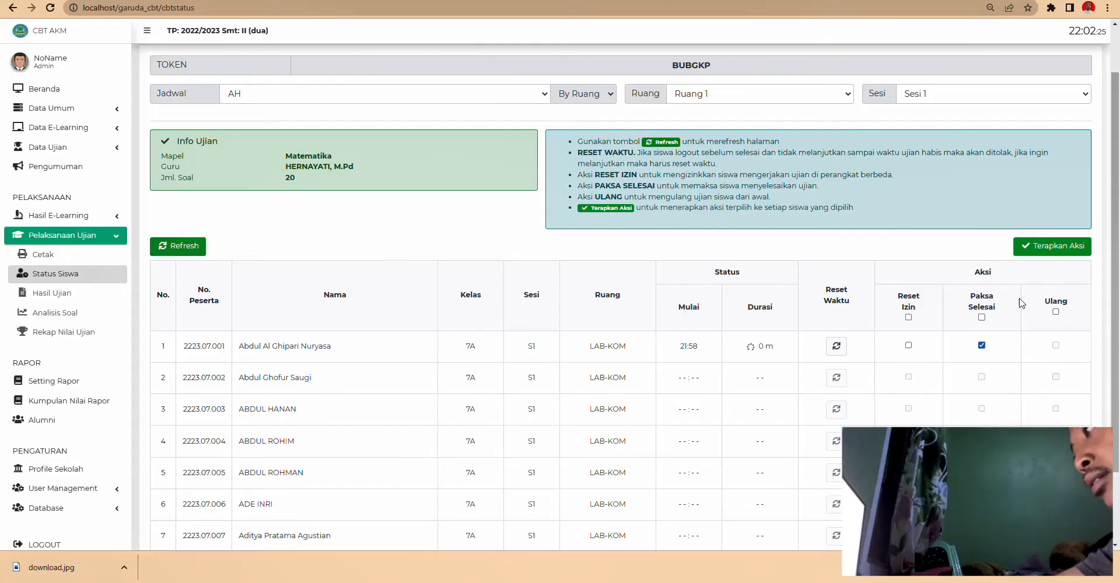
{"action": "left_click", "coordinate": [1050, 247]}
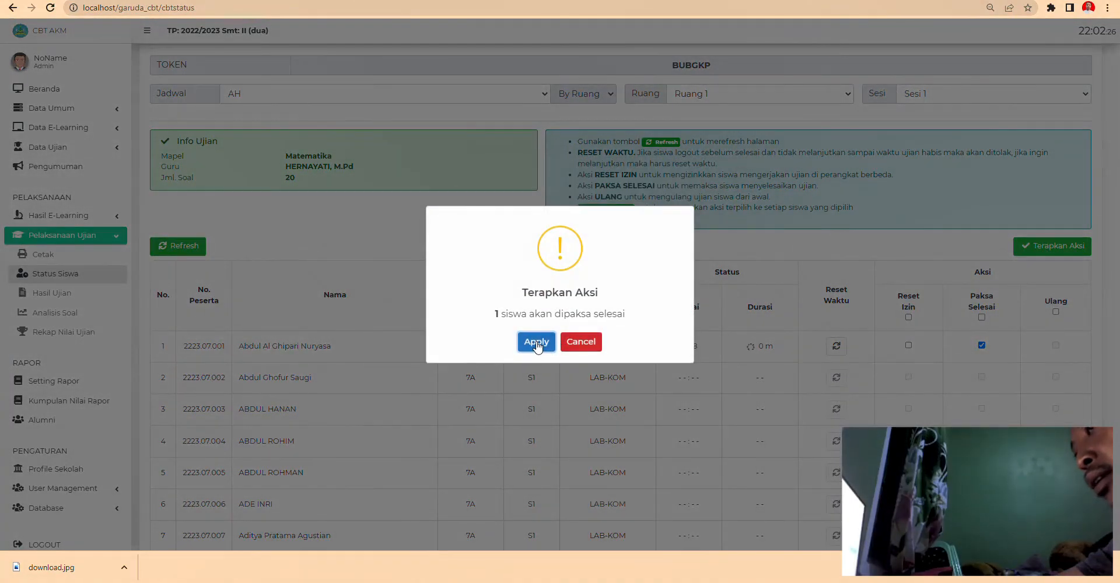
{"action": "left_click", "coordinate": [537, 344]}
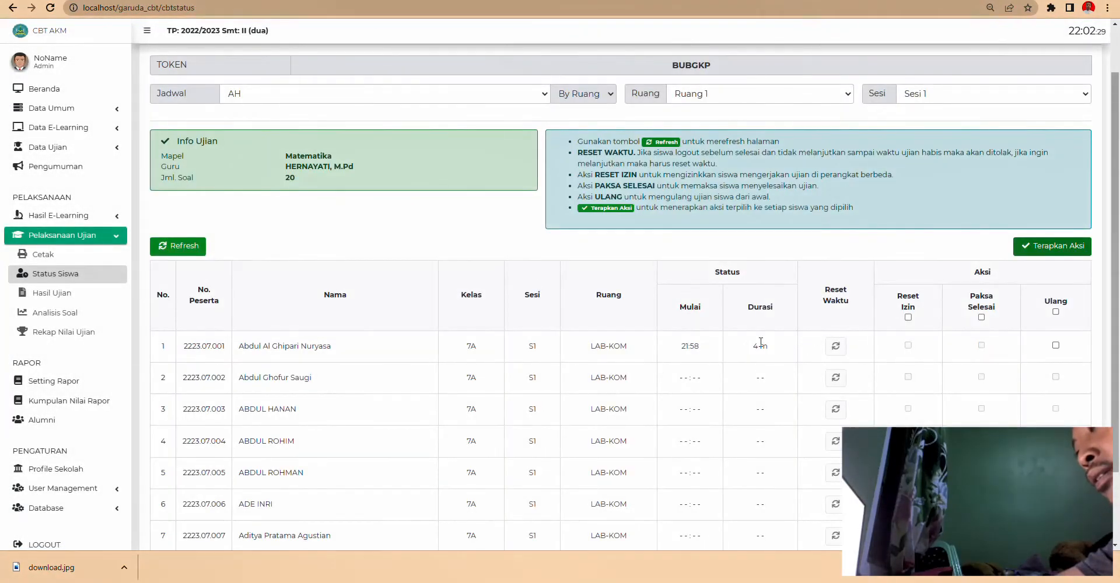
{"action": "key", "text": "alt+Tab"}
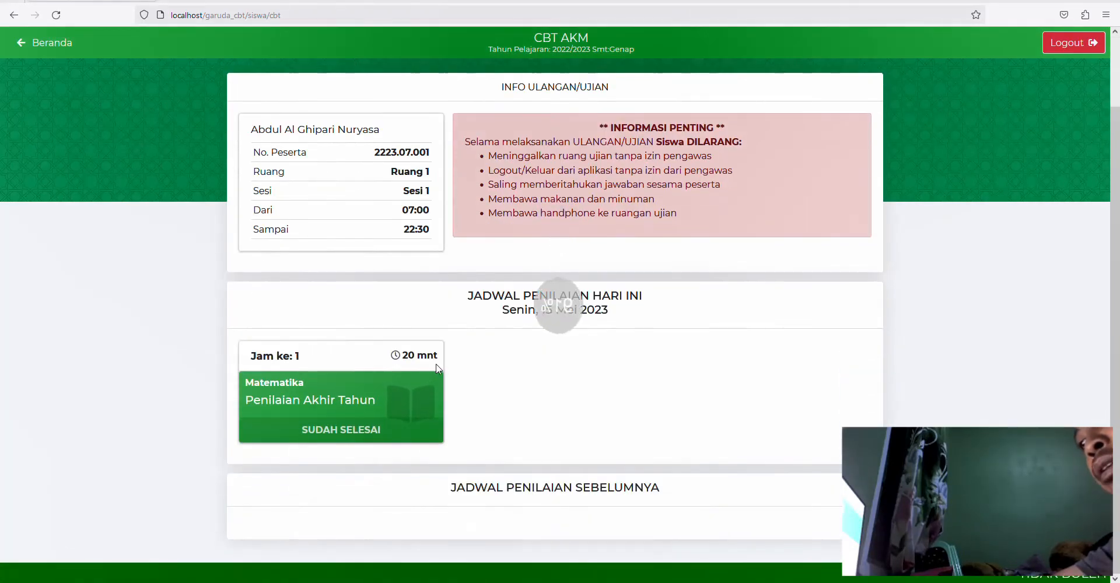
- View the Matematika Penilaian Akhir Tahun score breakdown (25.71) under Nilai Hasil, then return to Beranda
{"action": "left_click", "coordinate": [52, 55]}
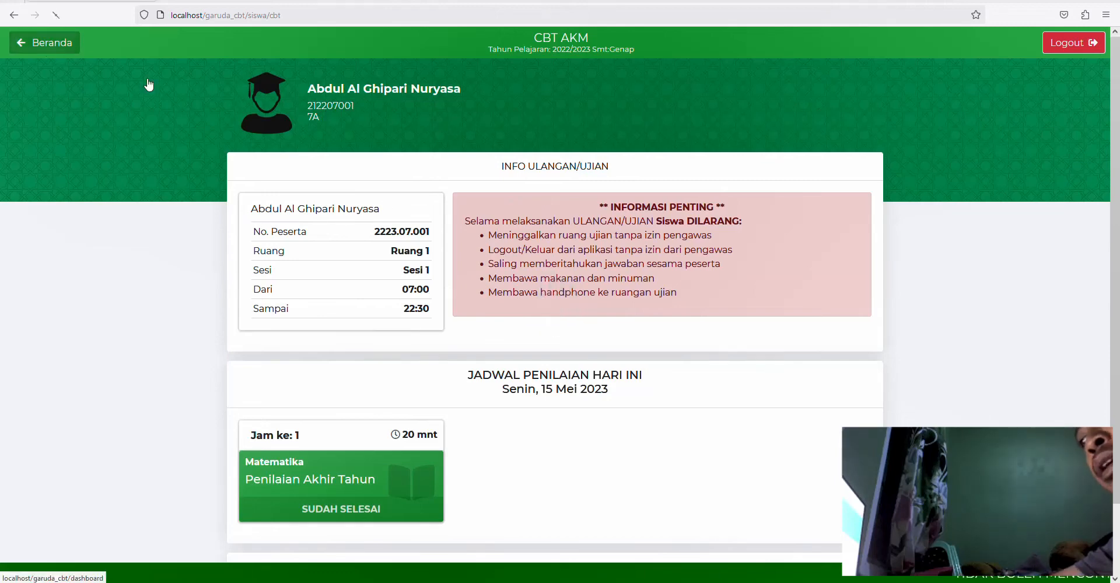
{"action": "left_click", "coordinate": [723, 250]}
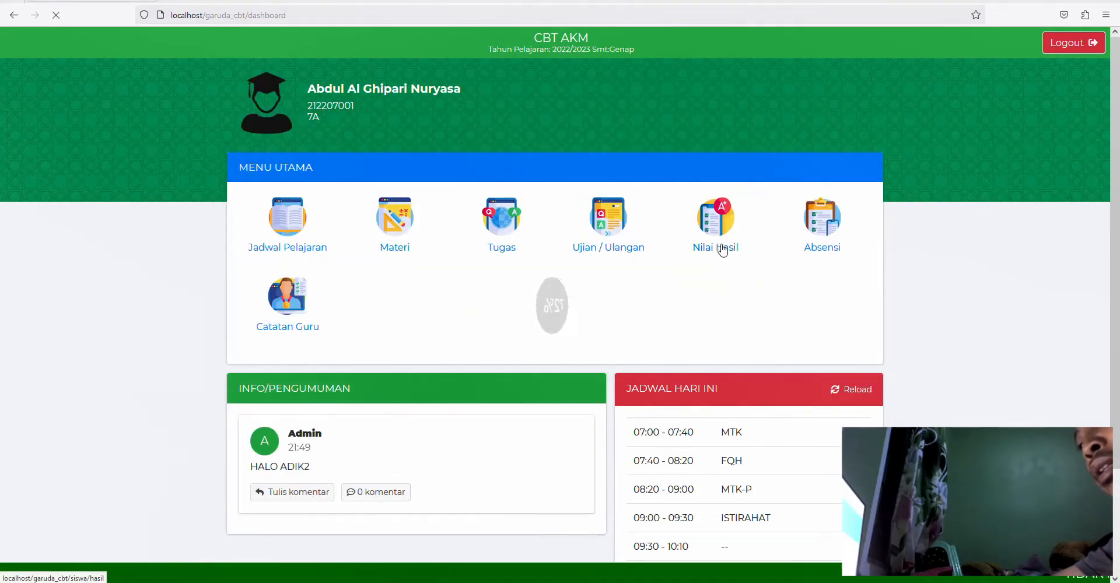
{"action": "left_click", "coordinate": [839, 353]}
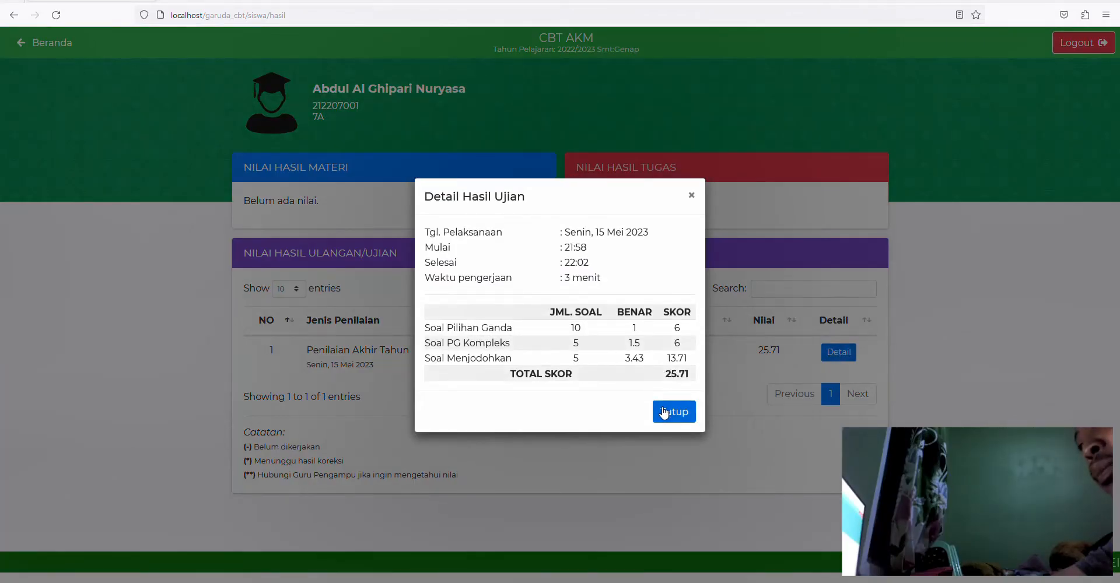
{"action": "left_click", "coordinate": [663, 413]}
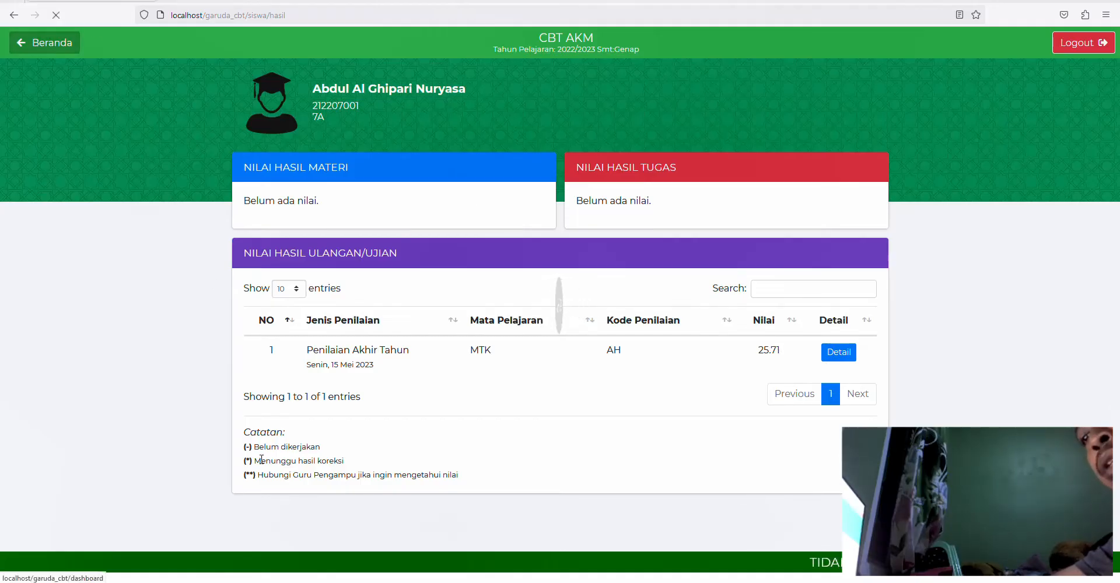
{"action": "left_click", "coordinate": [35, 43]}
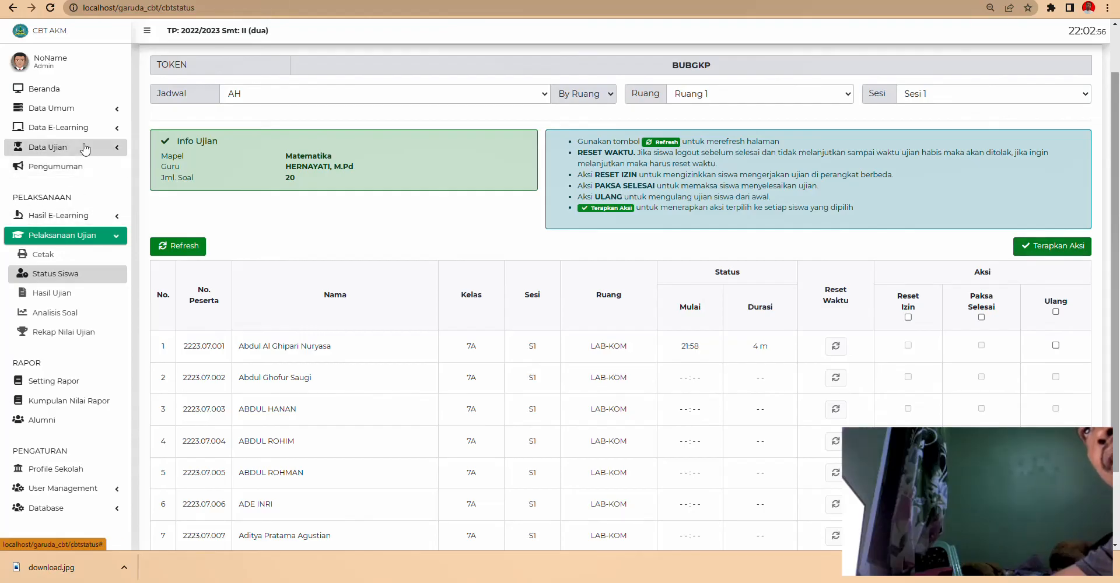
- Re-save the AH exam schedule with results hidden from students, then reload the student's dashboard
{"action": "left_click", "coordinate": [68, 147]}
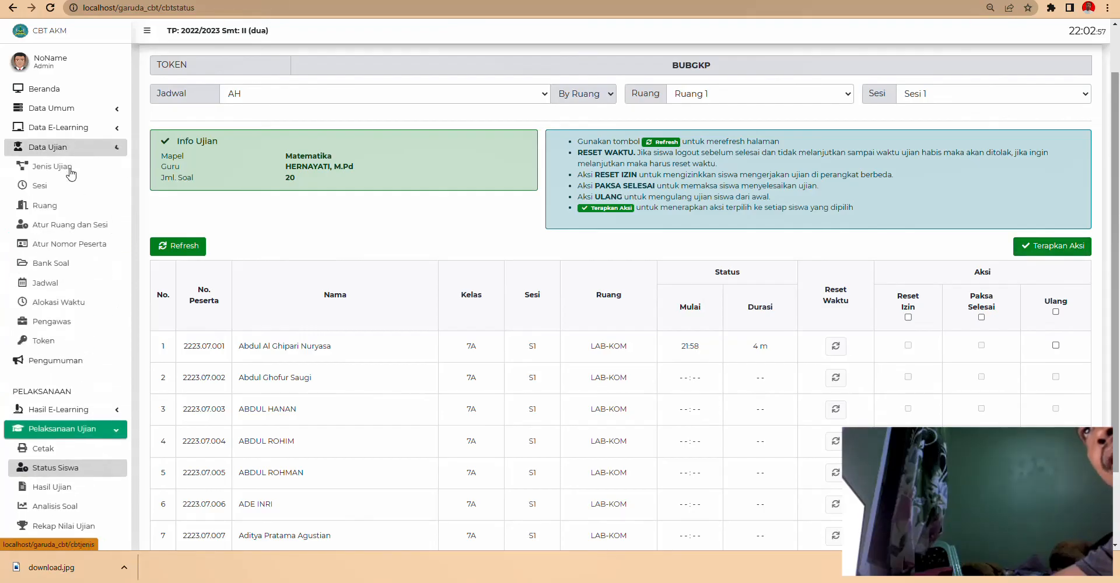
{"action": "left_click", "coordinate": [63, 269]}
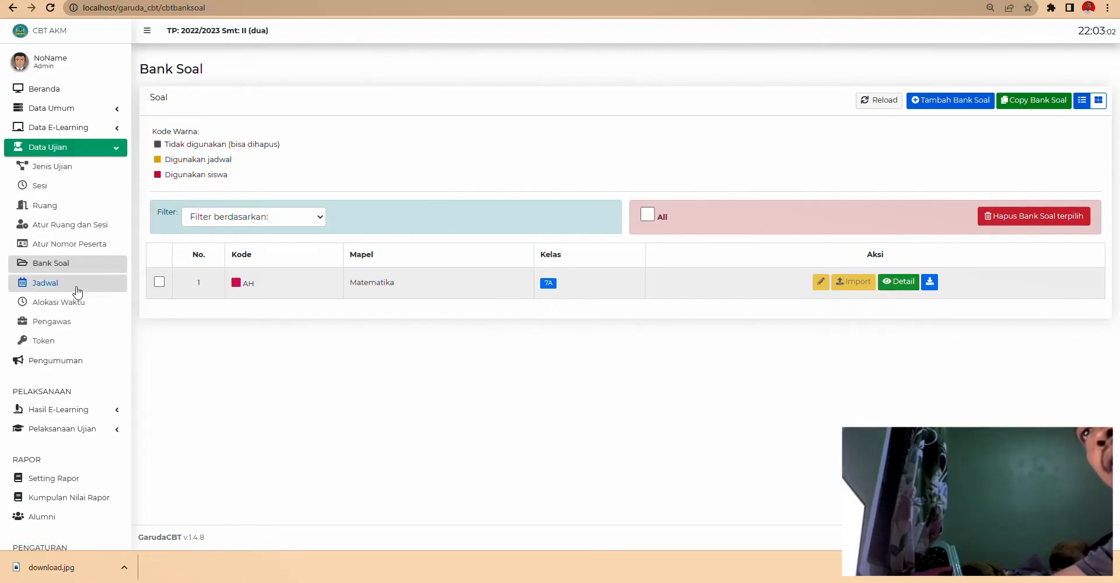
{"action": "left_click", "coordinate": [78, 290]}
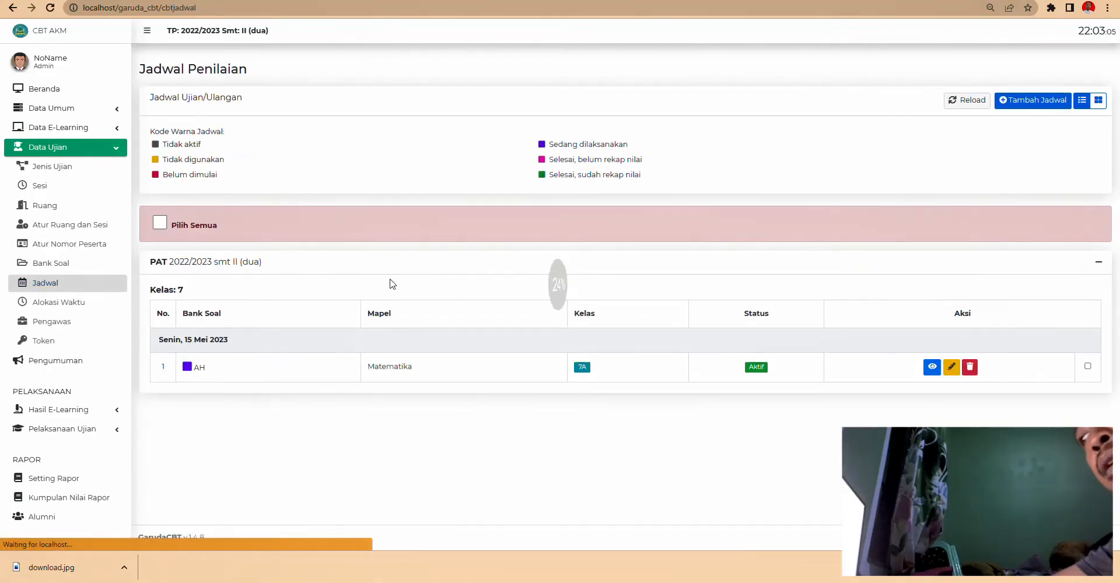
{"action": "left_click", "coordinate": [951, 367]}
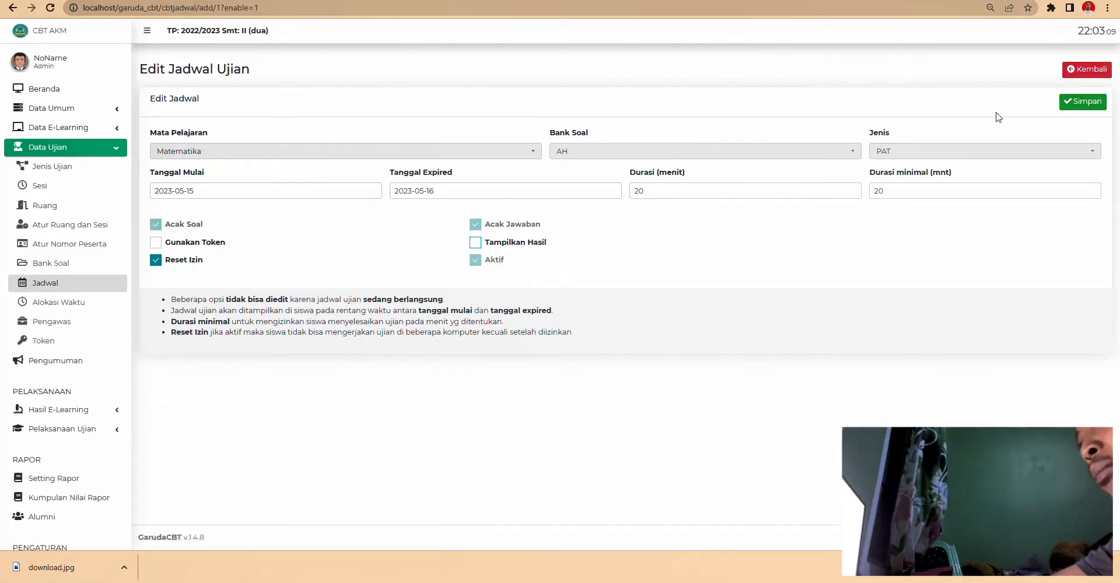
{"action": "left_click", "coordinate": [1080, 103]}
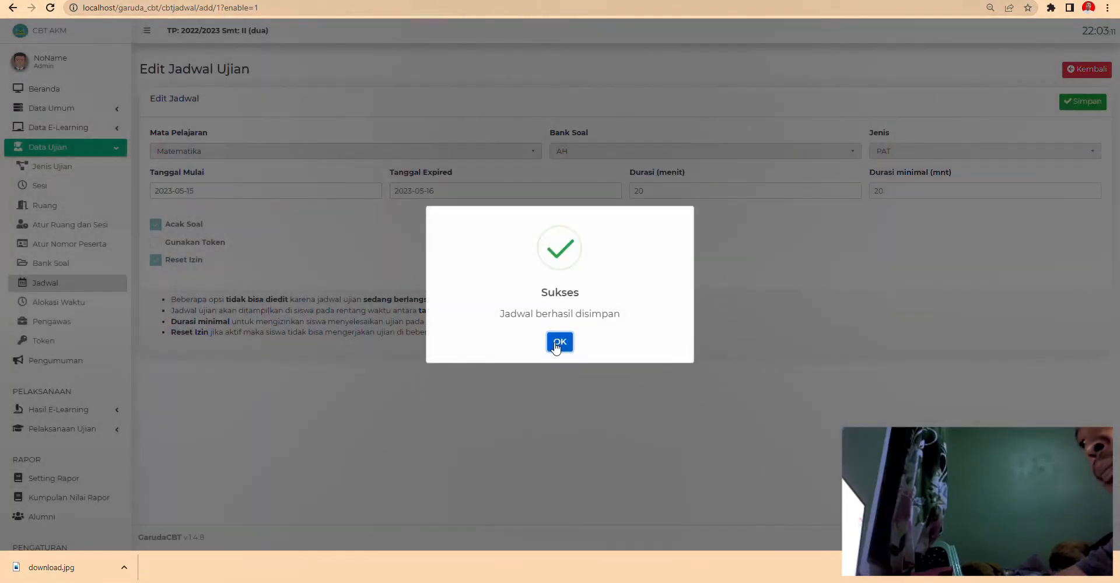
{"action": "left_click", "coordinate": [555, 344]}
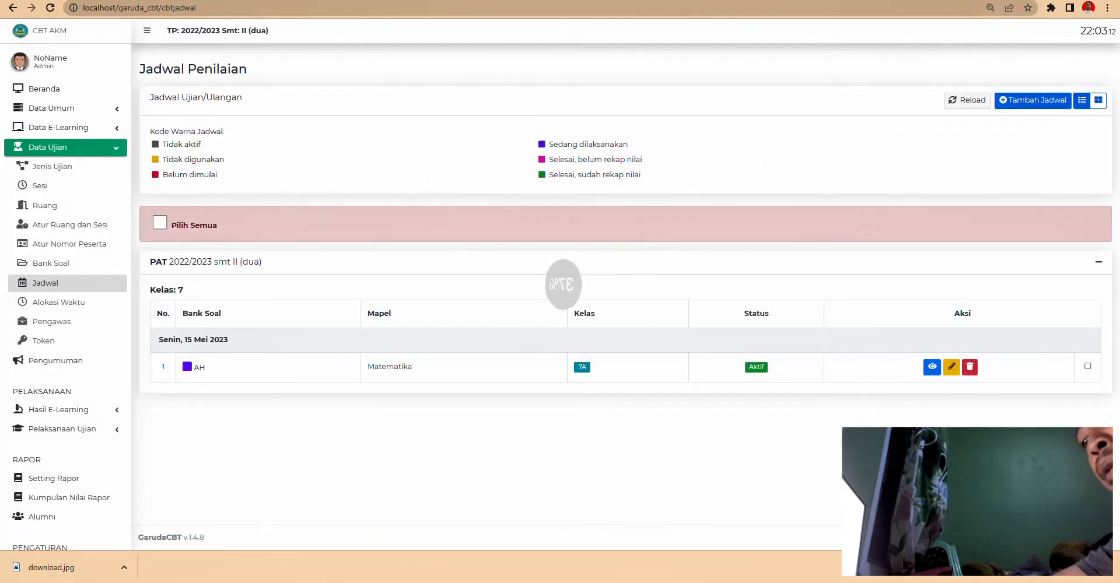
{"action": "key", "text": "alt+Tab"}
{"action": "left_click", "coordinate": [58, 17]}
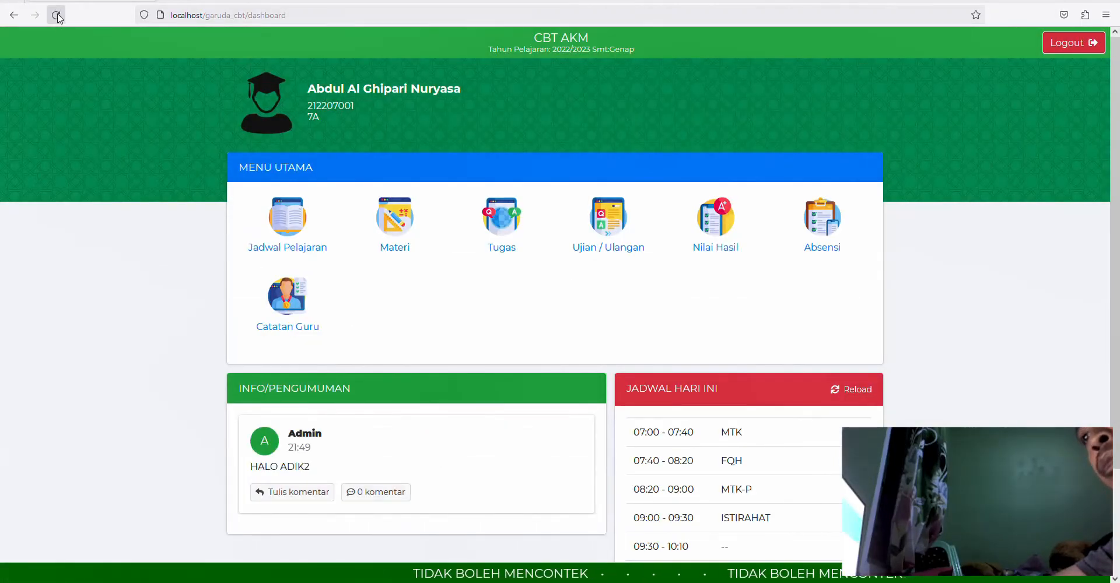
{"action": "left_click", "coordinate": [725, 244]}
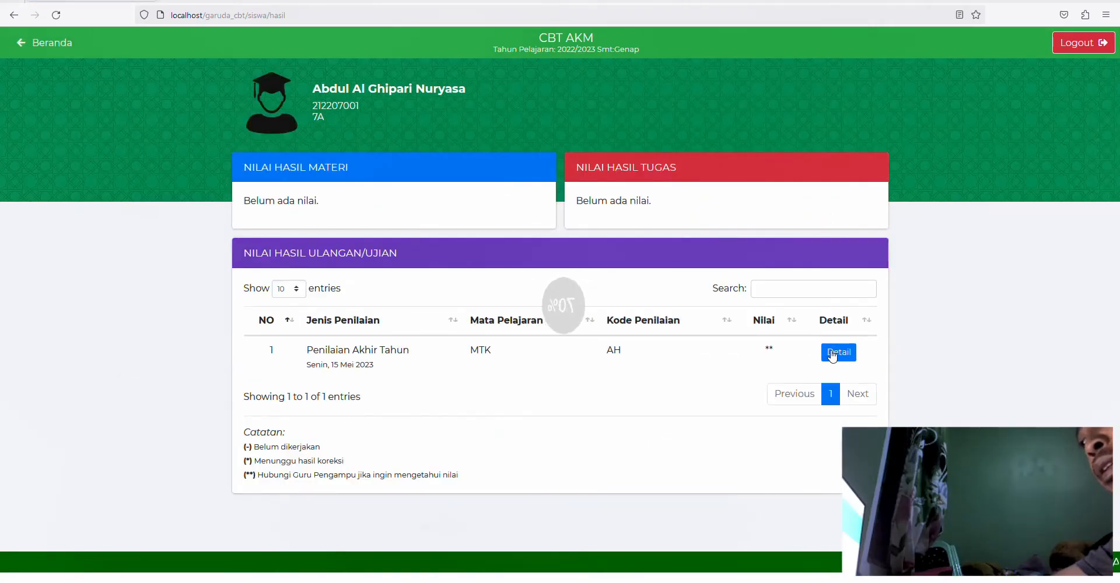
{"action": "left_click", "coordinate": [832, 354]}
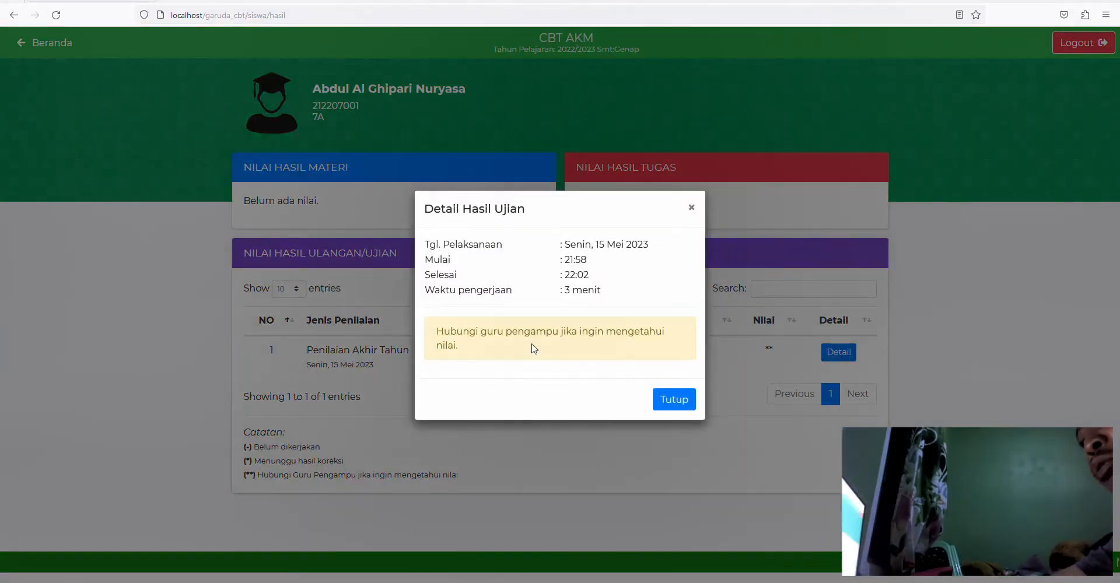
{"action": "left_click", "coordinate": [674, 399]}
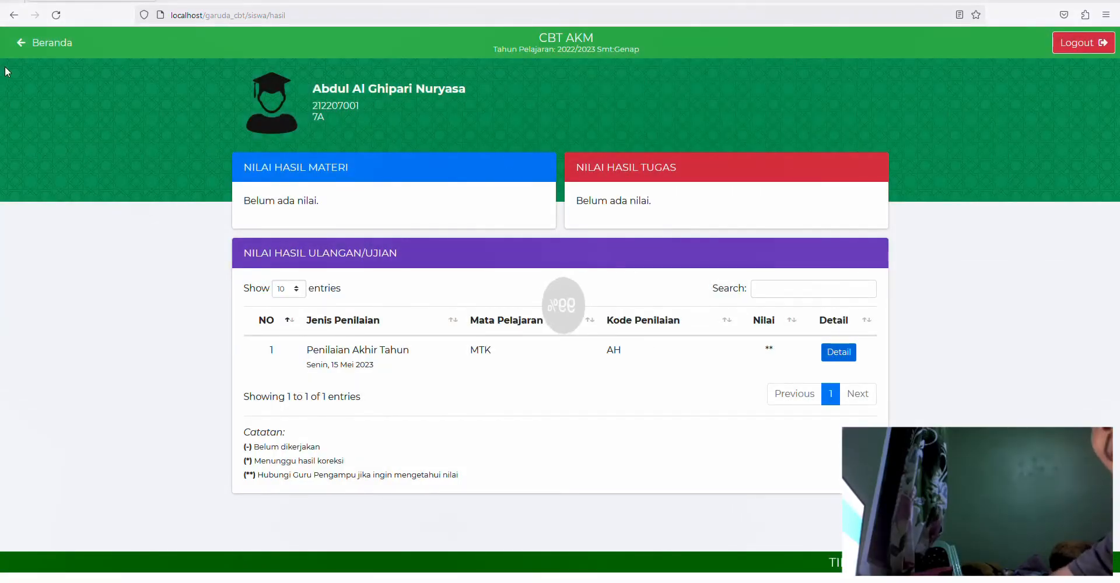
{"action": "left_click", "coordinate": [26, 42]}
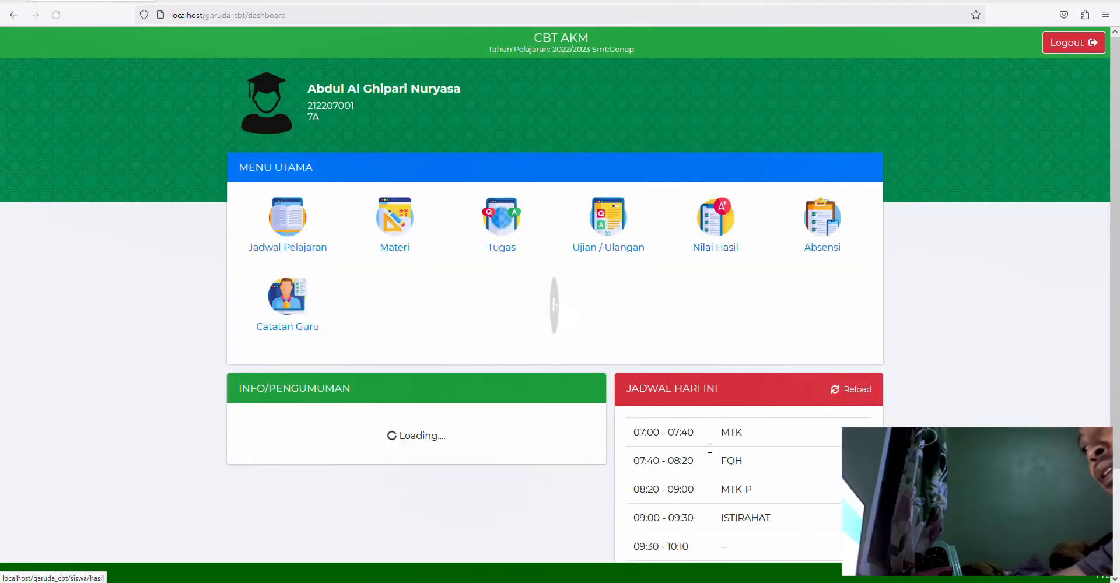
{"action": "scroll", "coordinate": [658, 321], "scroll_direction": "down", "scroll_amount": 2}
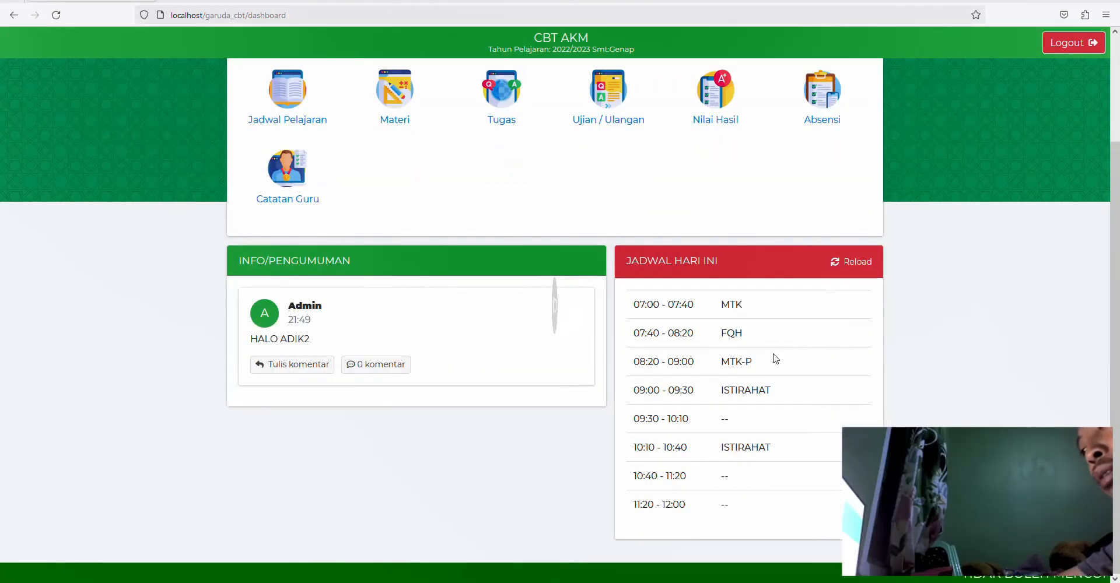
{"action": "scroll", "coordinate": [644, 363], "scroll_direction": "up", "scroll_amount": 3}
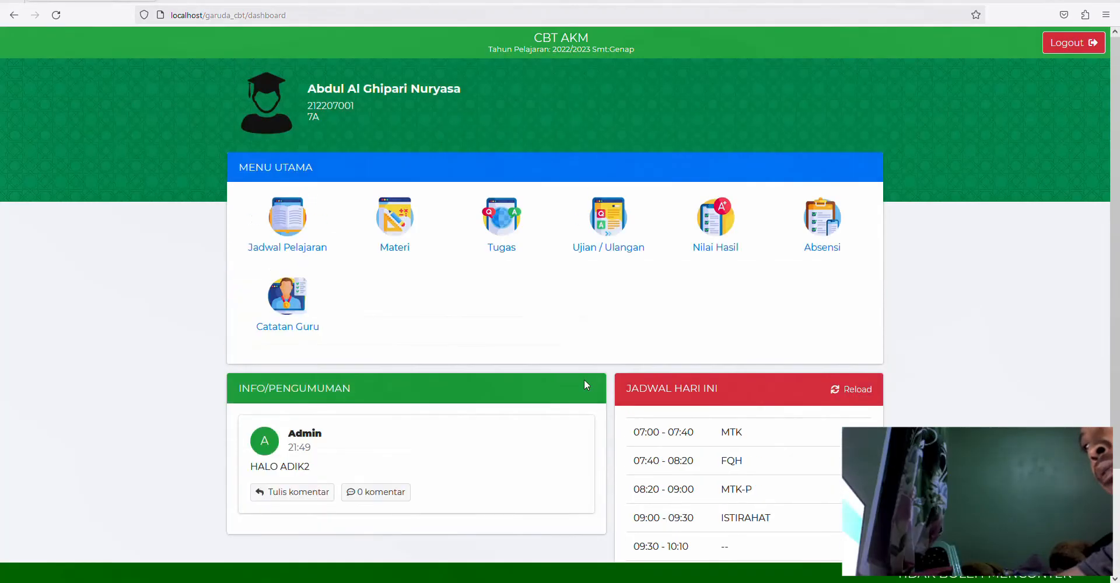
{"action": "left_click", "coordinate": [398, 232]}
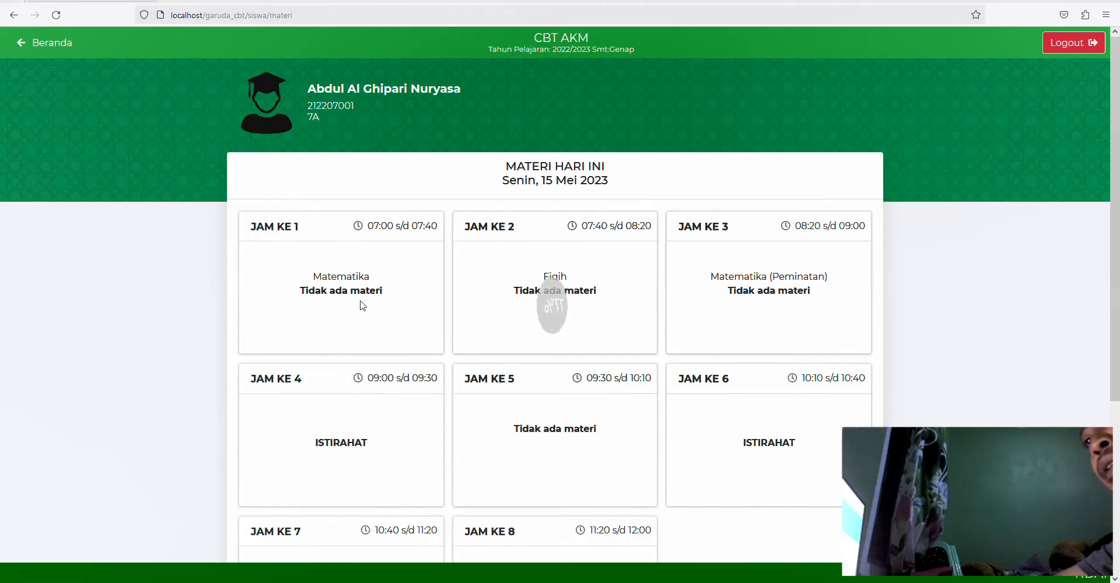
{"action": "scroll", "coordinate": [457, 317], "scroll_direction": "down", "scroll_amount": 5}
{"action": "scroll", "coordinate": [355, 279], "scroll_direction": "up", "scroll_amount": 5}
{"action": "left_click", "coordinate": [54, 44]}
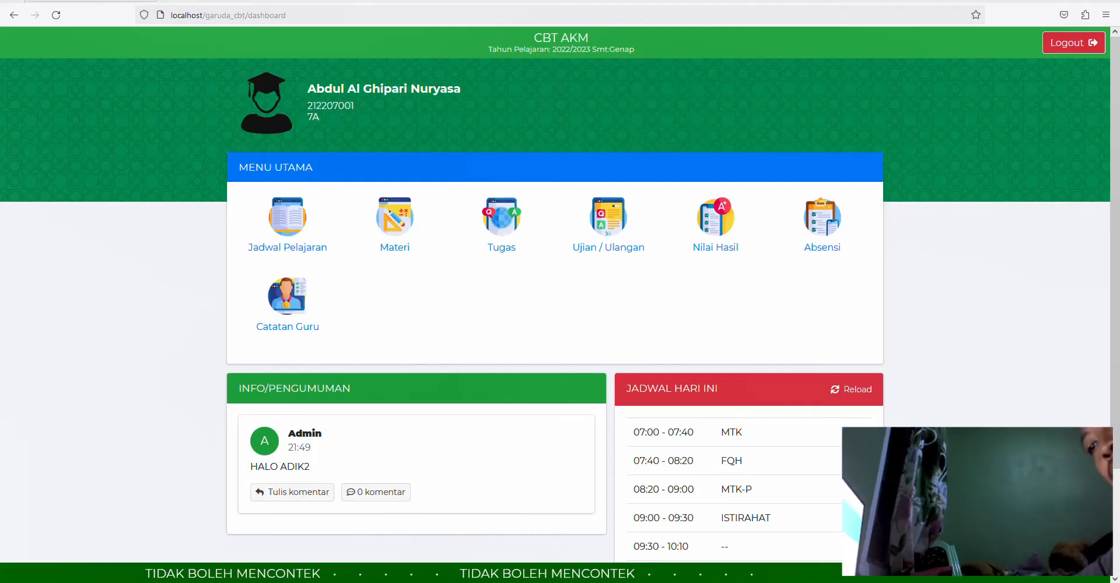
- In the admin window, load Hasil Ujian results for class 7A and the AH schedule
{"action": "left_click", "coordinate": [377, 581]}
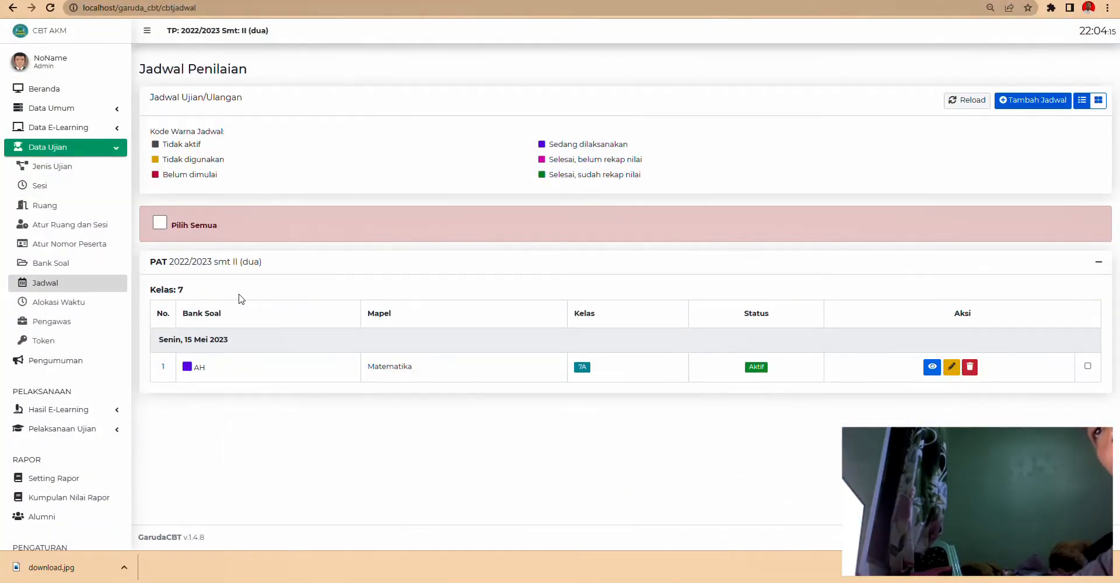
{"action": "scroll", "coordinate": [113, 388], "scroll_direction": "down", "scroll_amount": 1}
{"action": "left_click", "coordinate": [92, 373]}
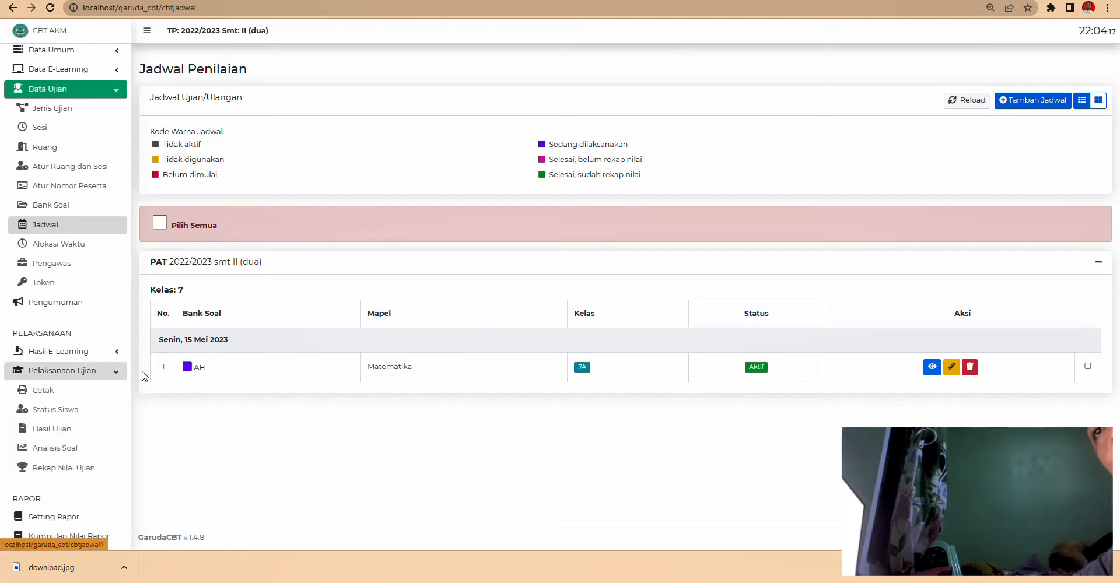
{"action": "left_click", "coordinate": [69, 431]}
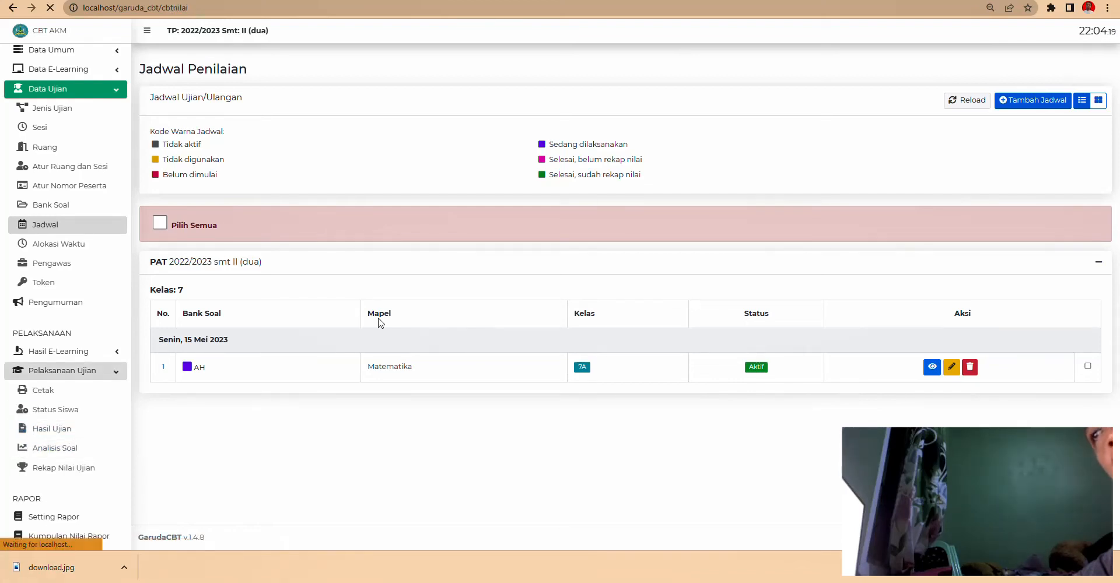
{"action": "left_click", "coordinate": [385, 117]}
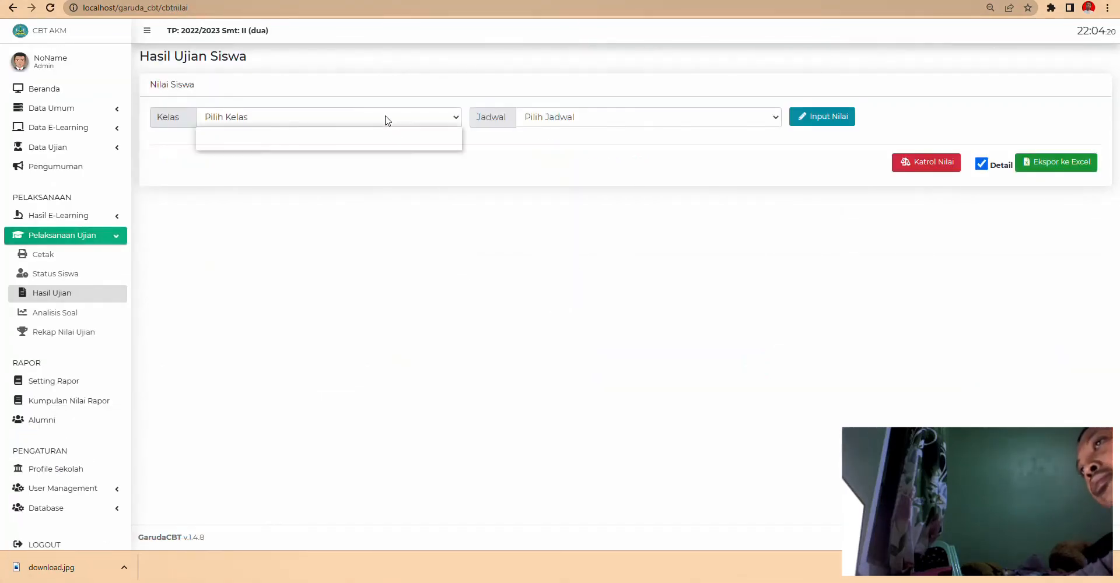
{"action": "left_click", "coordinate": [330, 149]}
{"action": "left_click", "coordinate": [532, 119]}
{"action": "left_click", "coordinate": [547, 139]}
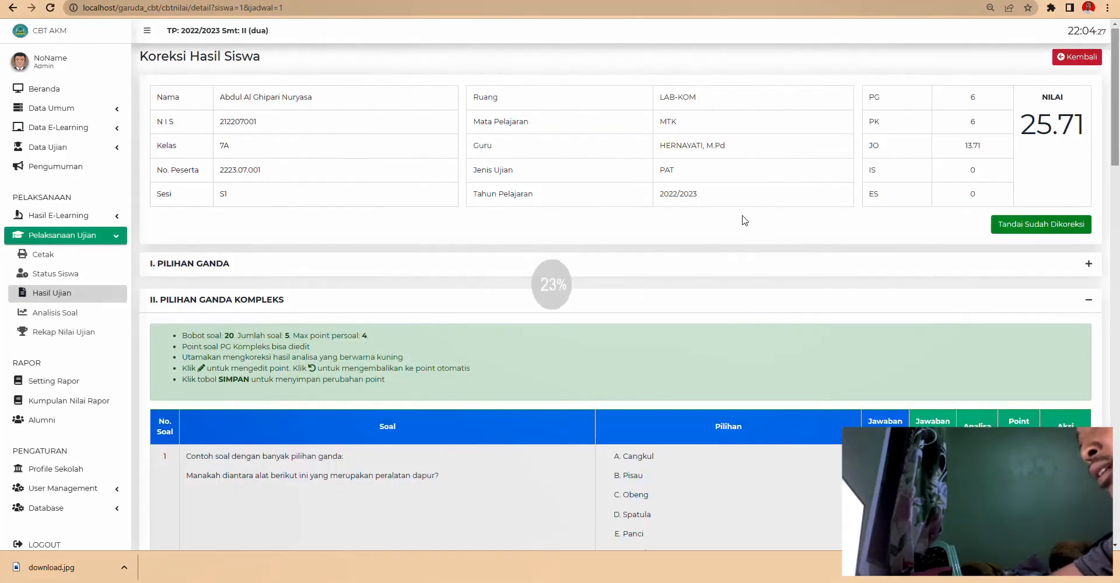
- Review the student's answers, mark them Sudah Dikoreksi, and go back to Hasil Ujian
{"action": "scroll", "coordinate": [596, 236], "scroll_direction": "down", "scroll_amount": 1}
{"action": "scroll", "coordinate": [596, 235], "scroll_direction": "down", "scroll_amount": 15}
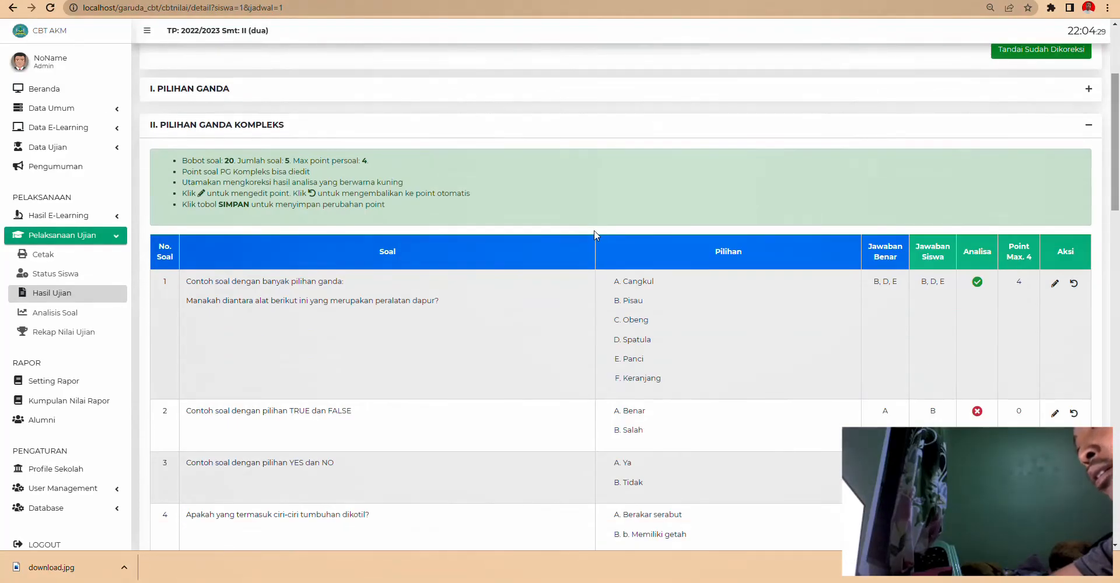
{"action": "scroll", "coordinate": [596, 236], "scroll_direction": "down", "scroll_amount": 6}
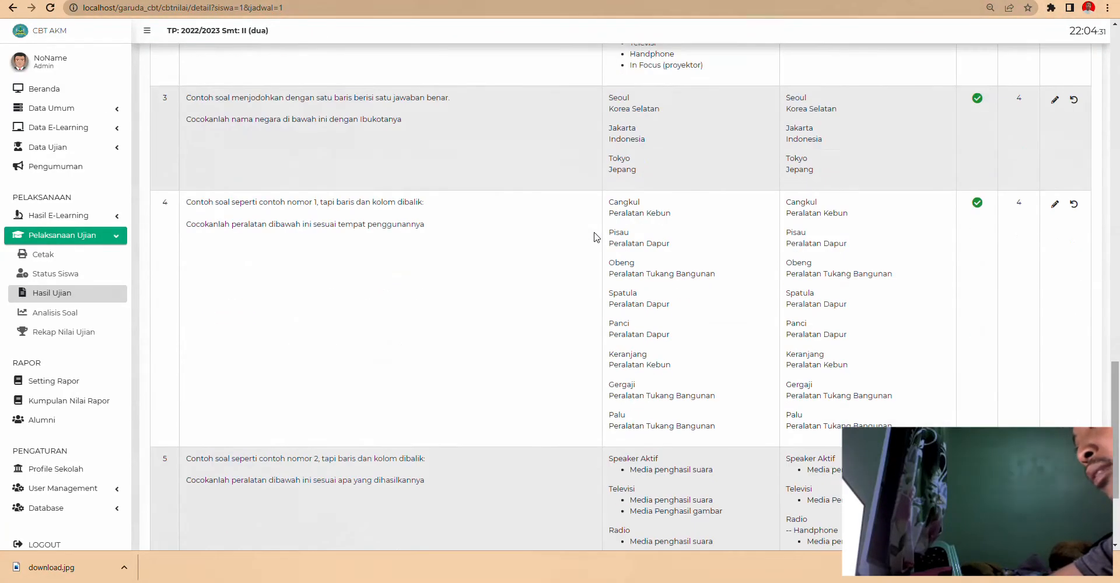
{"action": "scroll", "coordinate": [596, 236], "scroll_direction": "up", "scroll_amount": 12}
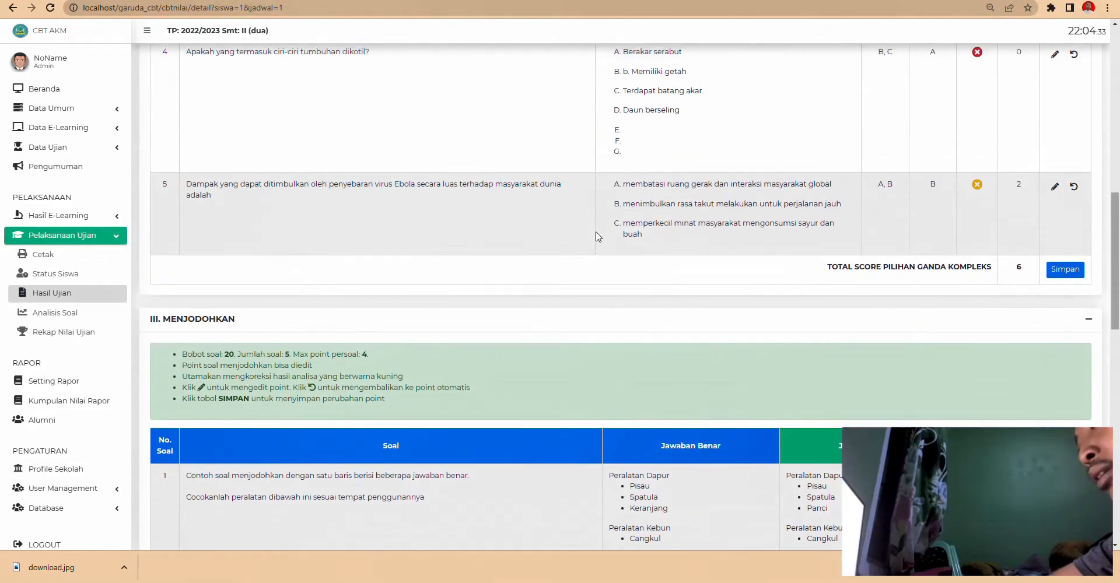
{"action": "scroll", "coordinate": [596, 236], "scroll_direction": "up", "scroll_amount": 12}
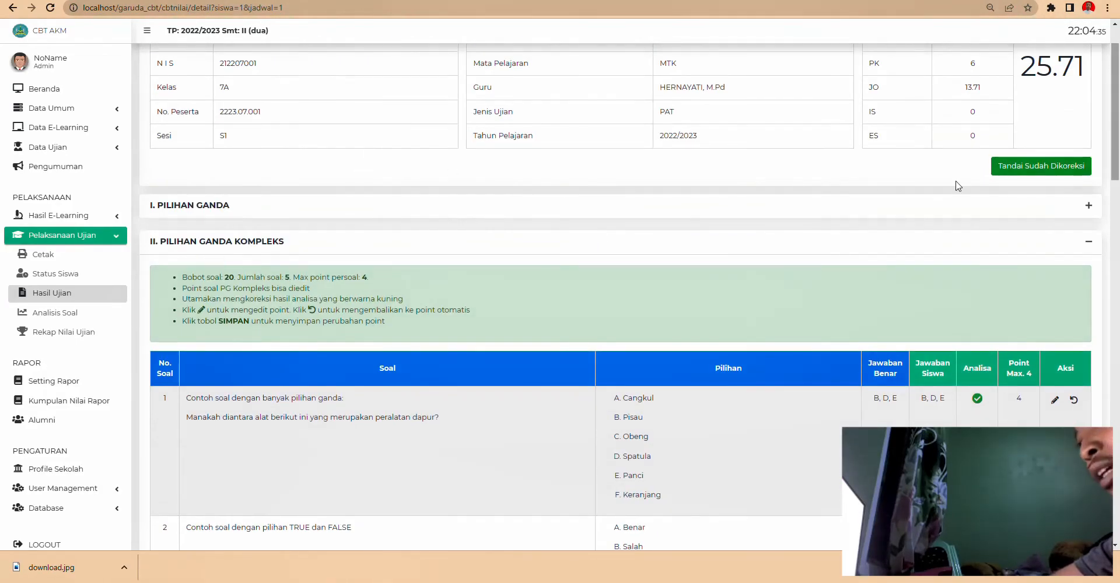
{"action": "scroll", "coordinate": [1025, 185], "scroll_direction": "up", "scroll_amount": 1}
{"action": "left_click", "coordinate": [1039, 226]}
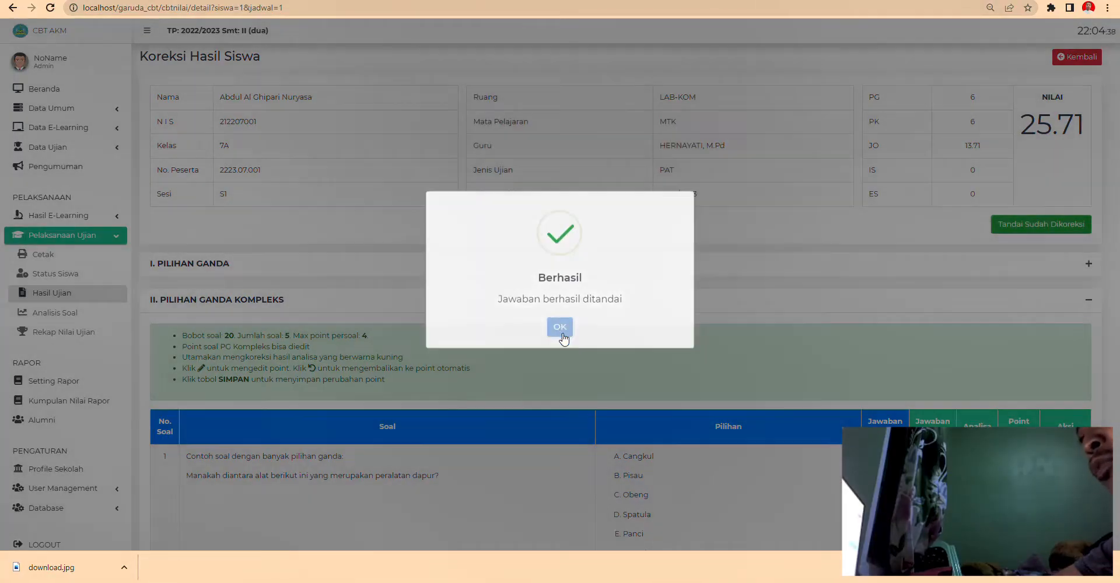
{"action": "left_click", "coordinate": [561, 334]}
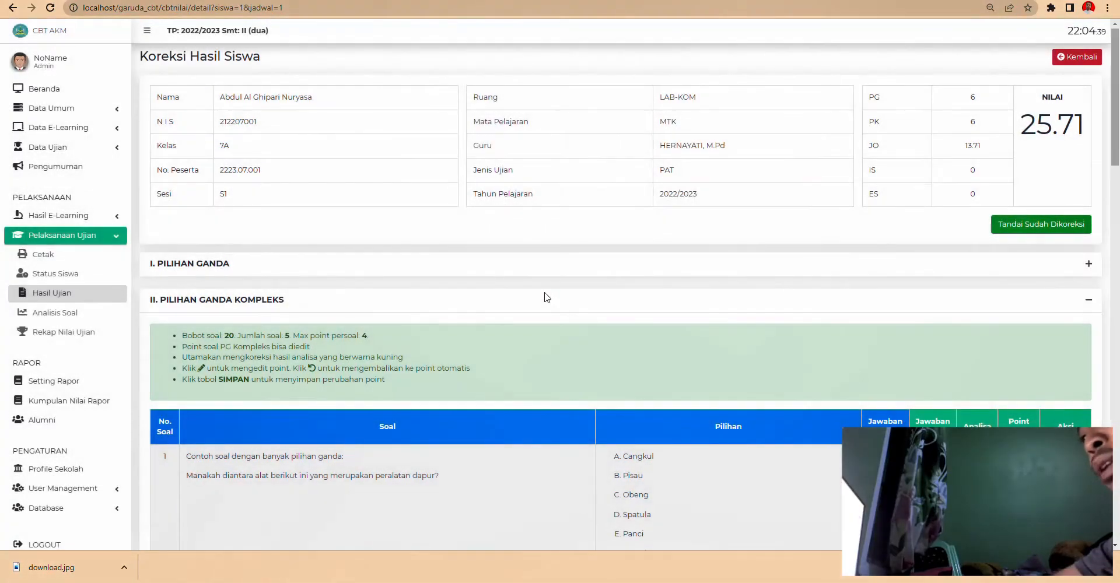
{"action": "left_click", "coordinate": [59, 294]}
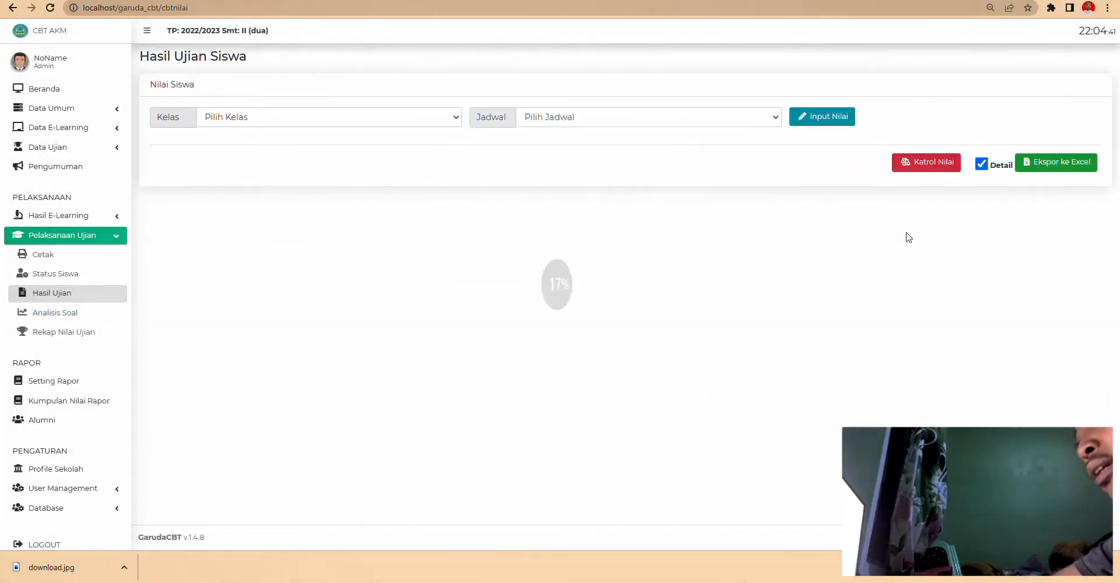
- Export the class 7A AH exam scores to Excel
{"action": "left_click", "coordinate": [239, 119]}
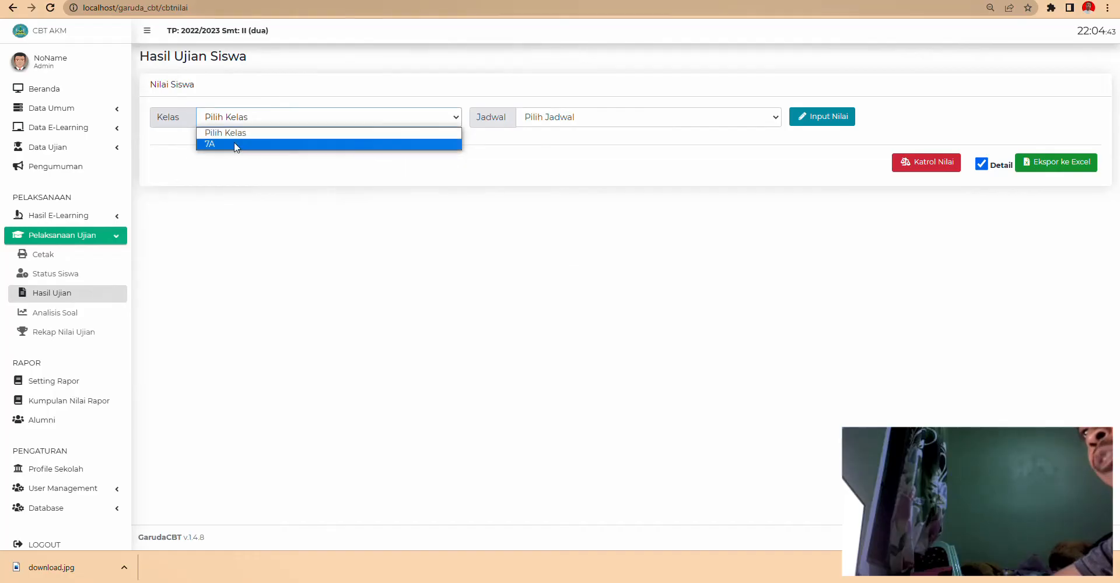
{"action": "left_click", "coordinate": [233, 142]}
{"action": "left_click", "coordinate": [557, 119]}
{"action": "left_click", "coordinate": [553, 145]}
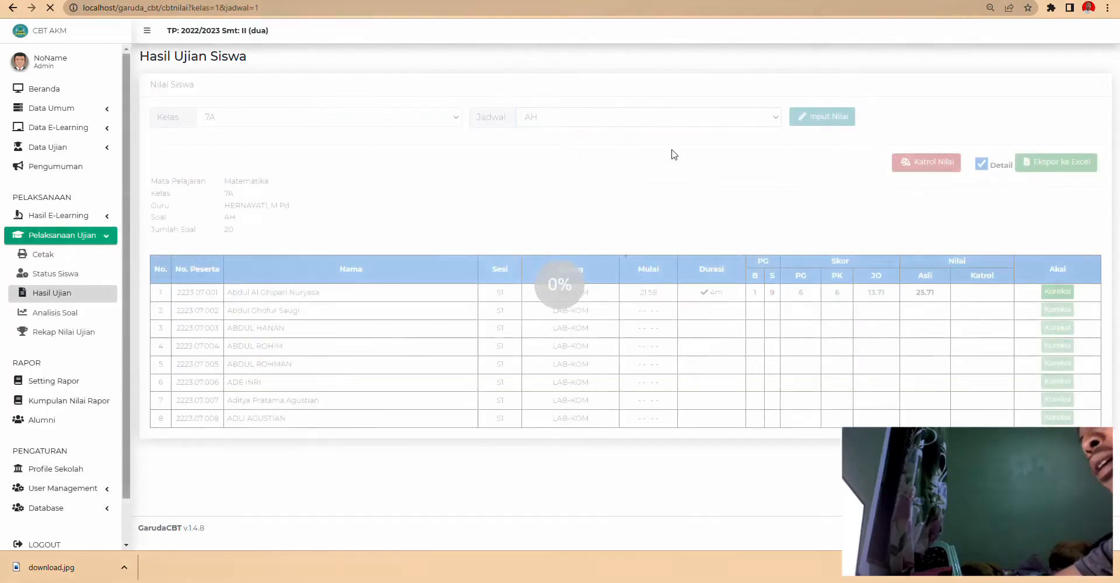
{"action": "left_click", "coordinate": [1051, 169]}
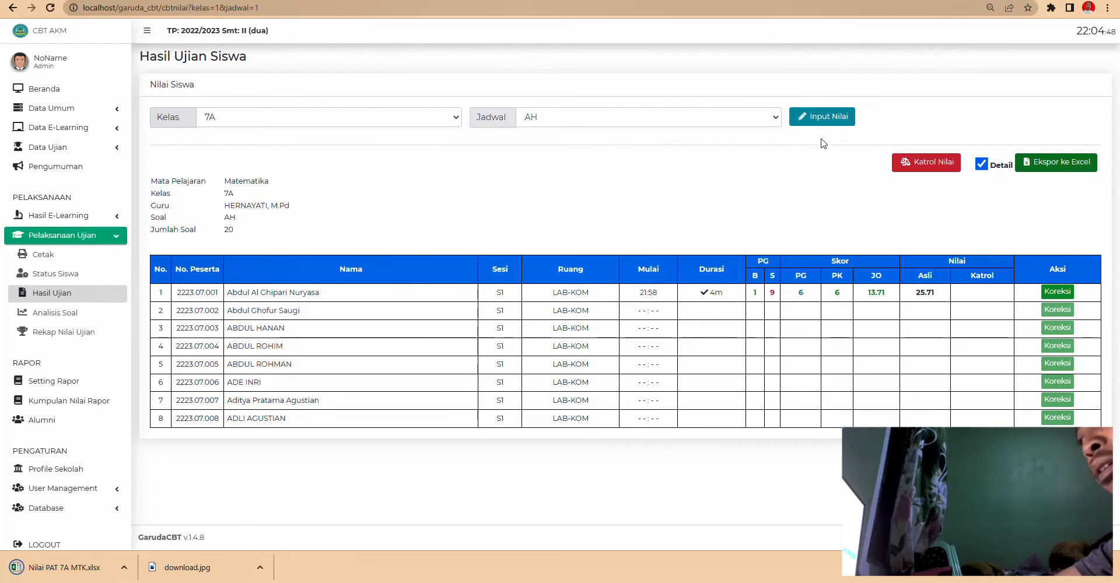
- View the Input Nilai form, then open the exported Nilai PAT 7A MTK.xlsx workbook
{"action": "left_click", "coordinate": [817, 116]}
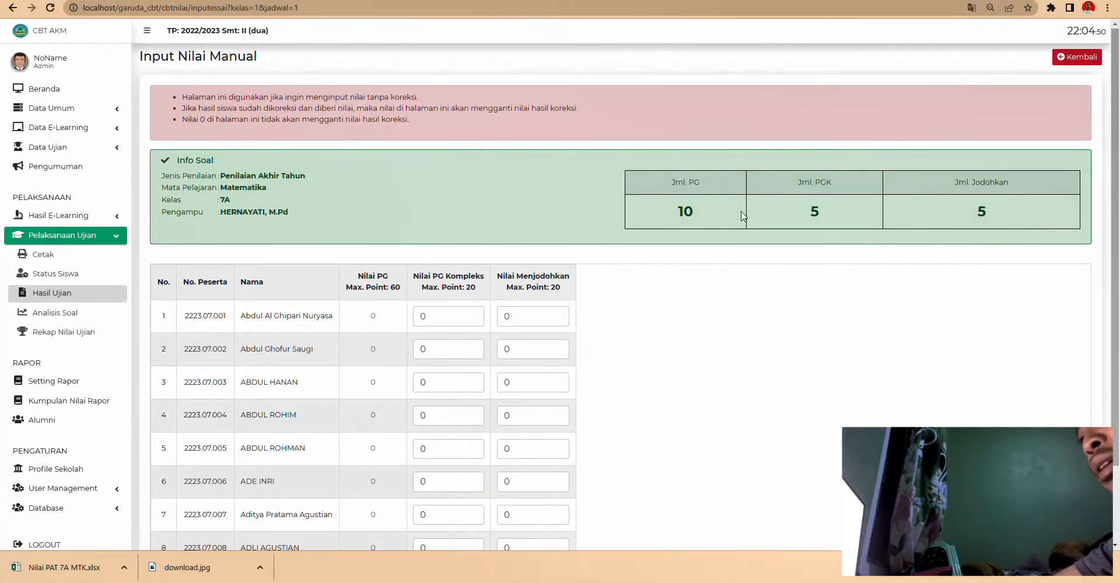
{"action": "scroll", "coordinate": [488, 300], "scroll_direction": "down", "scroll_amount": 2}
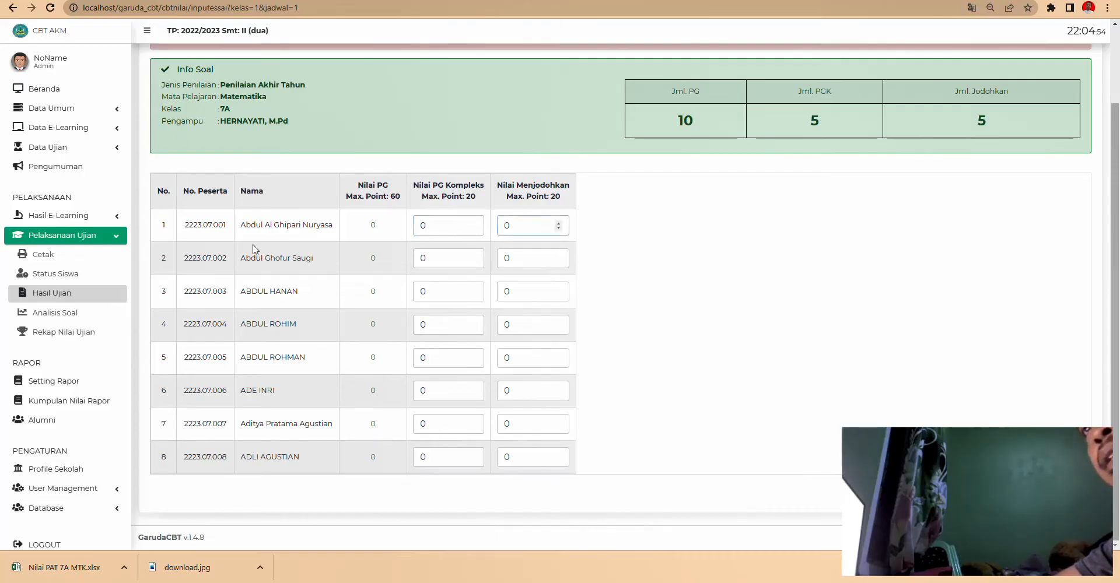
{"action": "left_click", "coordinate": [64, 567]}
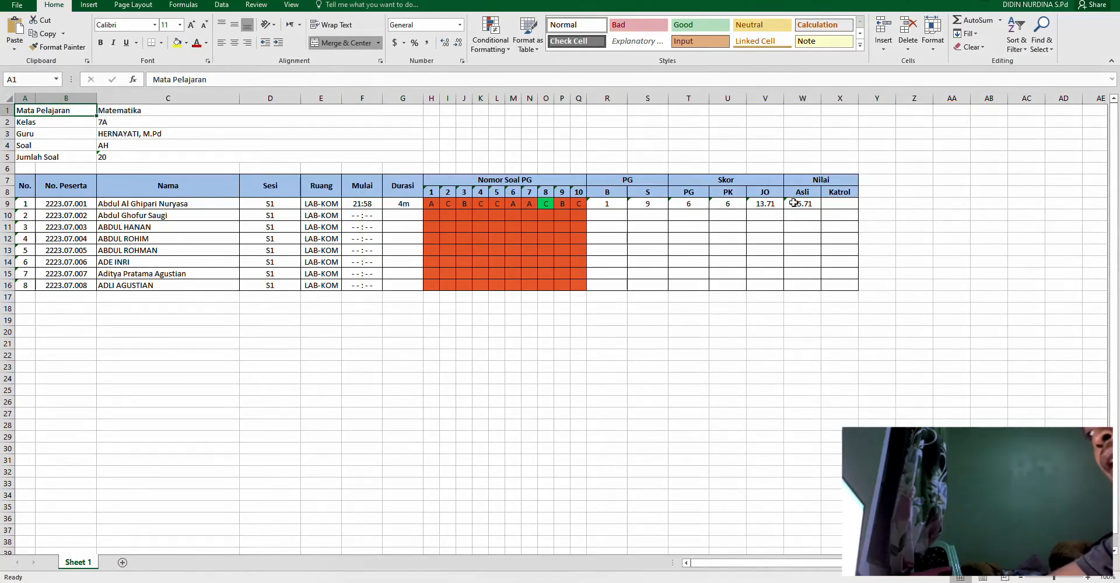
{"action": "left_click", "coordinate": [675, 400]}
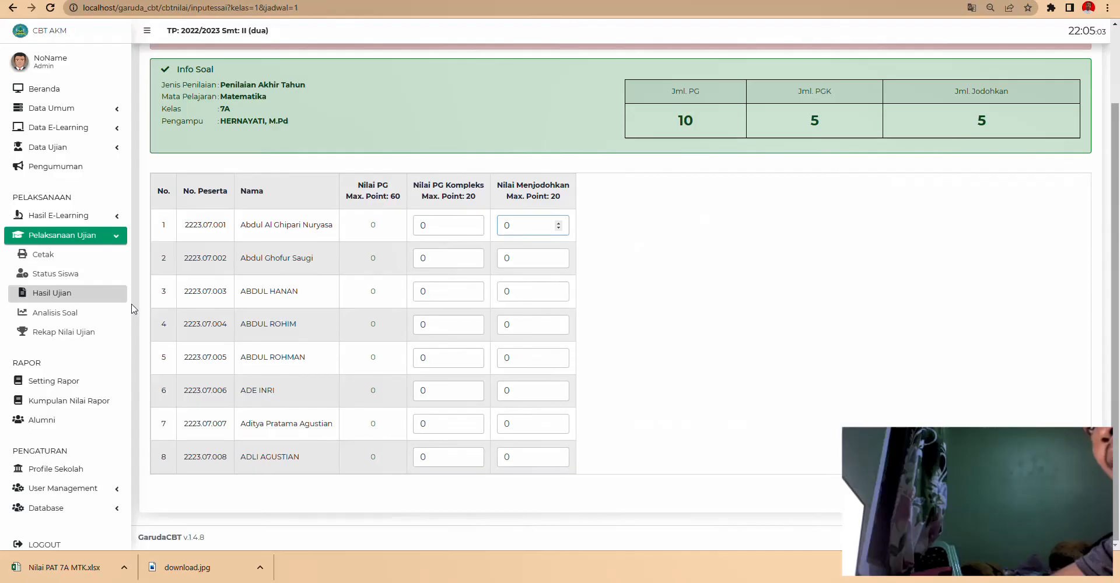
- Show the Analisis Soal results for 2022/2023, semester II, AH schedule and scroll through them
{"action": "left_click", "coordinate": [25, 314]}
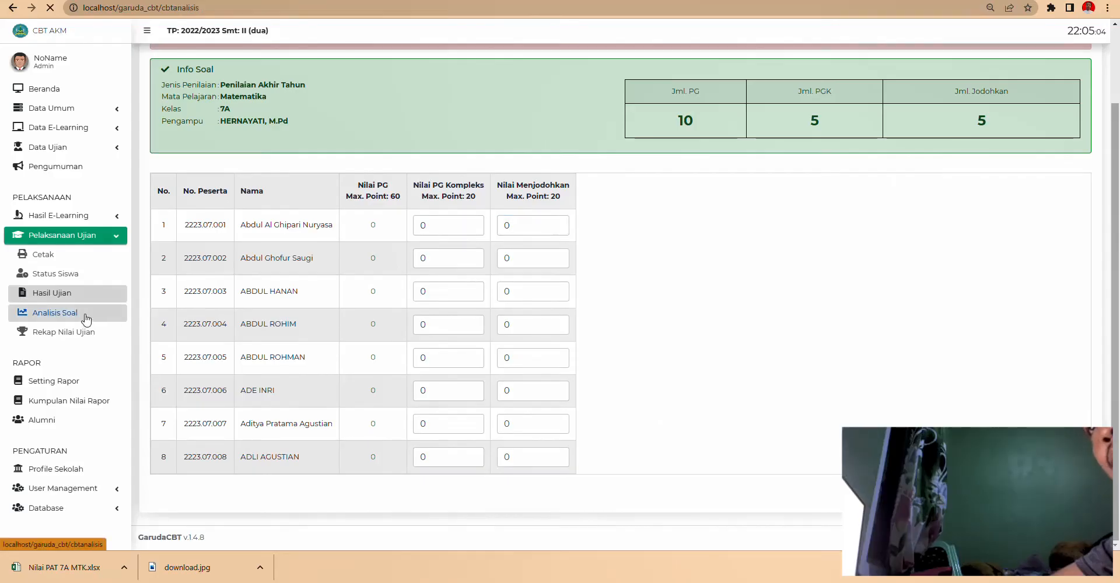
{"action": "left_click", "coordinate": [335, 138]}
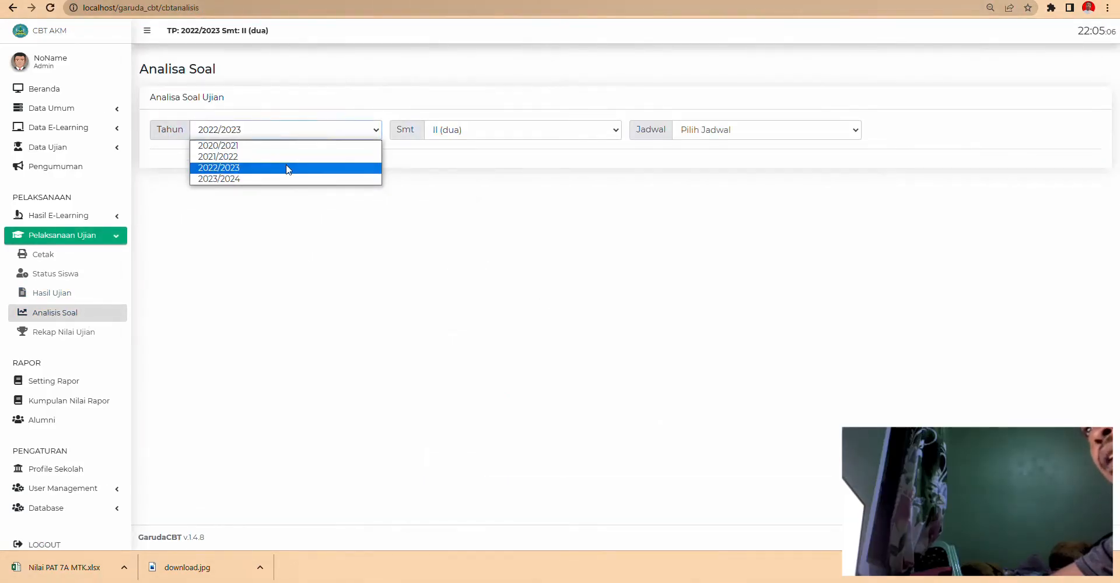
{"action": "left_click", "coordinate": [288, 167]}
{"action": "left_click", "coordinate": [479, 134]}
{"action": "left_click", "coordinate": [479, 133]}
{"action": "left_click", "coordinate": [719, 138]}
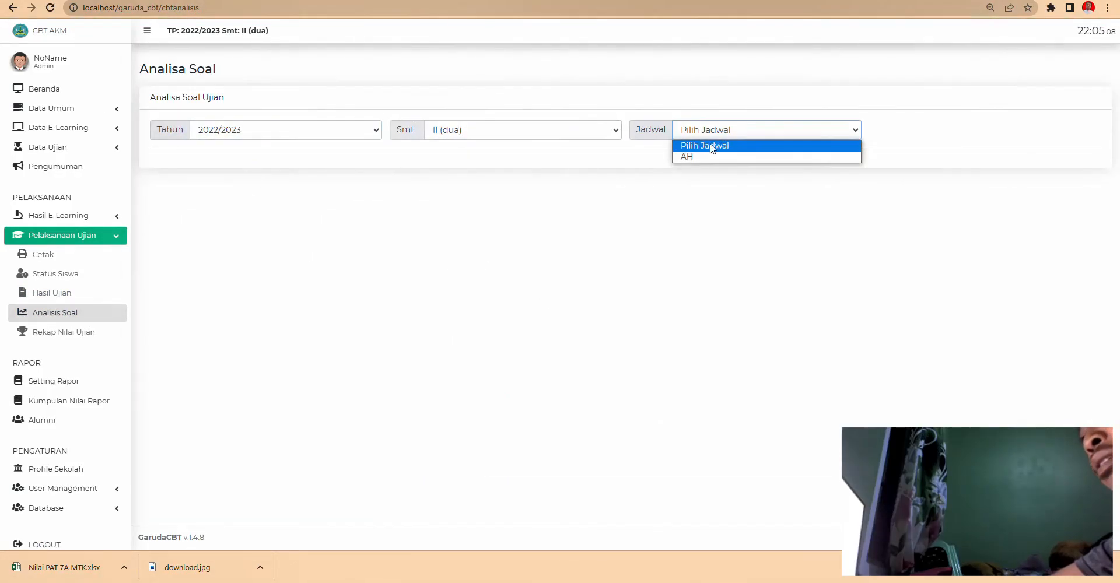
{"action": "left_click", "coordinate": [705, 153]}
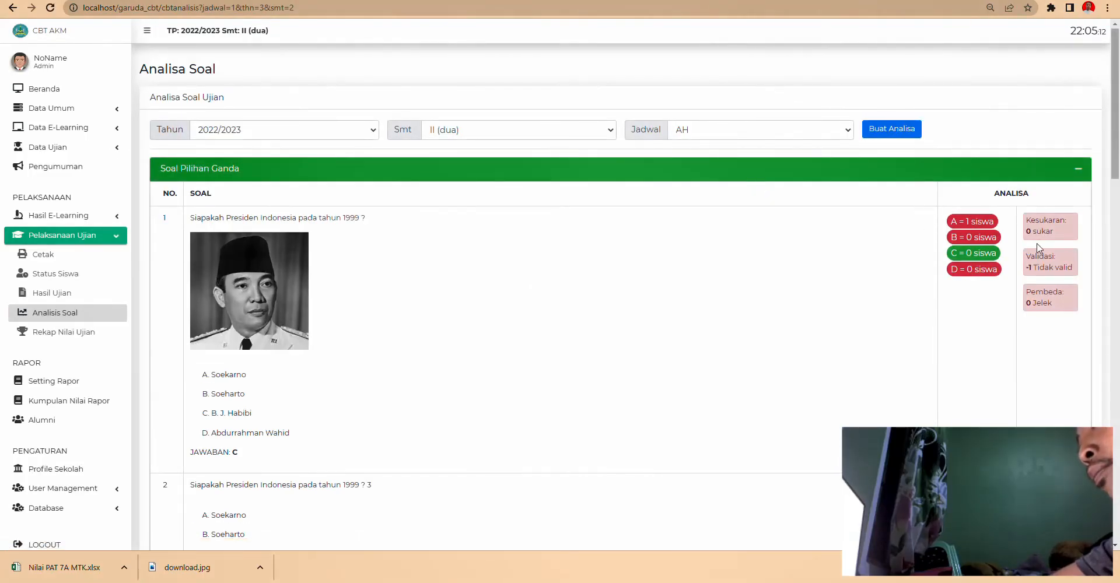
{"action": "scroll", "coordinate": [1062, 273], "scroll_direction": "down", "scroll_amount": 1}
{"action": "scroll", "coordinate": [1051, 304], "scroll_direction": "down", "scroll_amount": 3}
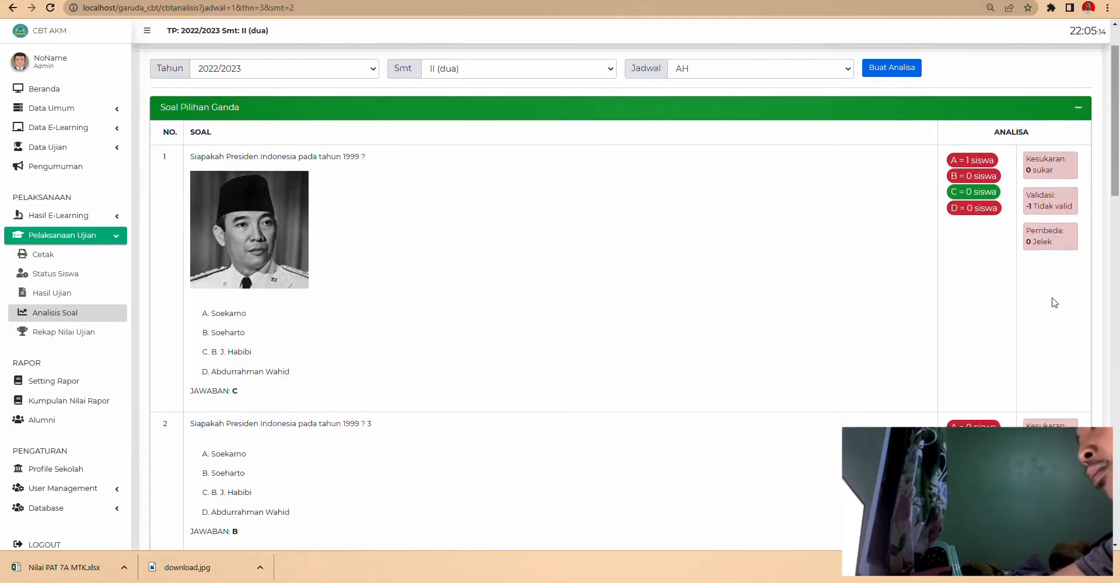
{"action": "scroll", "coordinate": [1035, 328], "scroll_direction": "down", "scroll_amount": 18}
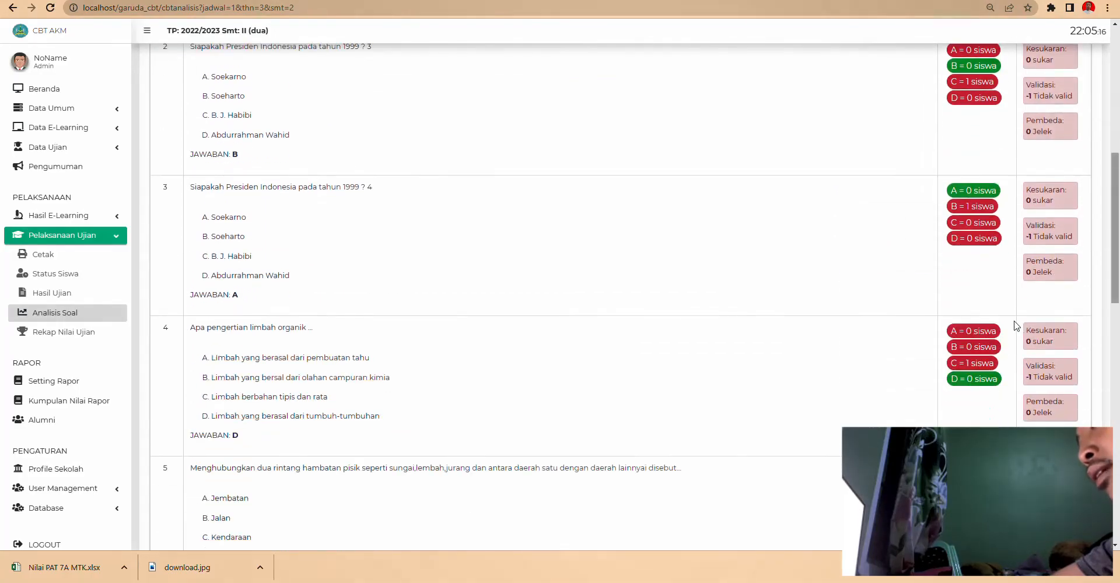
{"action": "scroll", "coordinate": [1015, 324], "scroll_direction": "up", "scroll_amount": 20}
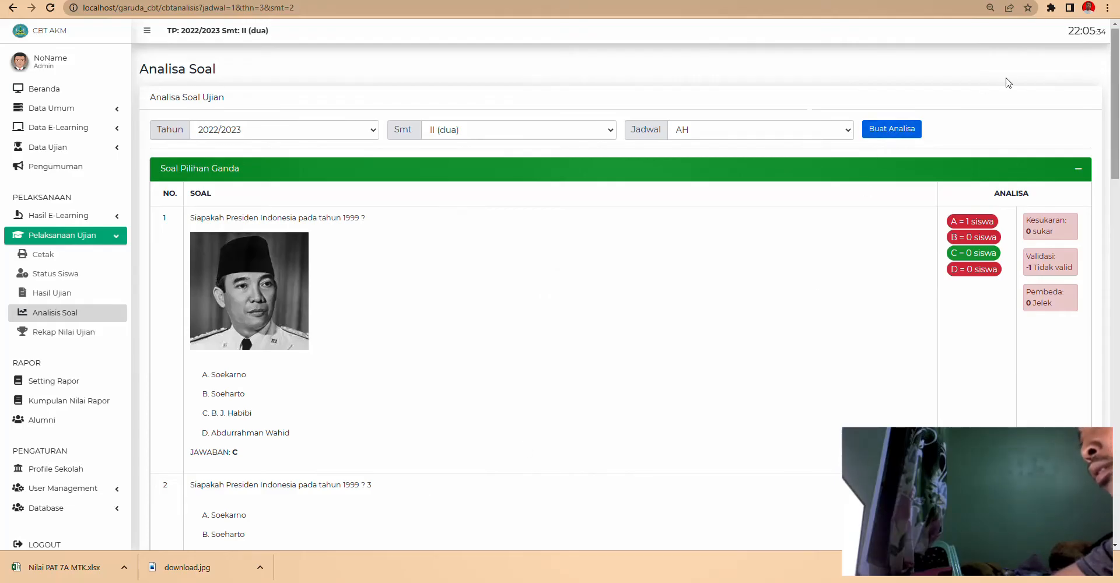
- Check the browser downloads, re-examine the multiple-choice analysis, and go to Rekap Nilai Ujian
{"action": "left_click", "coordinate": [1107, 8]}
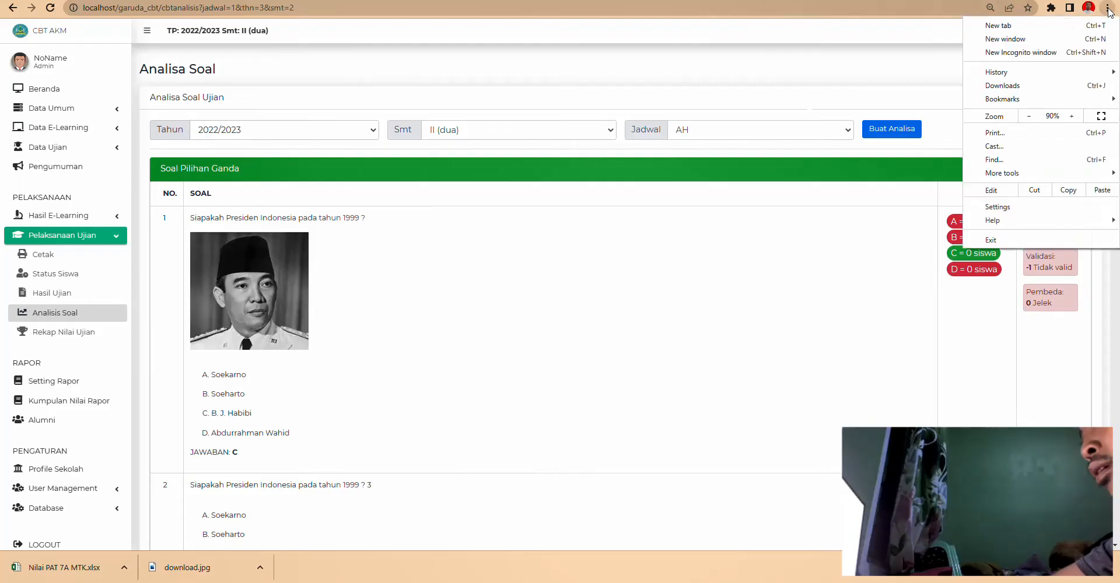
{"action": "left_click", "coordinate": [1016, 87]}
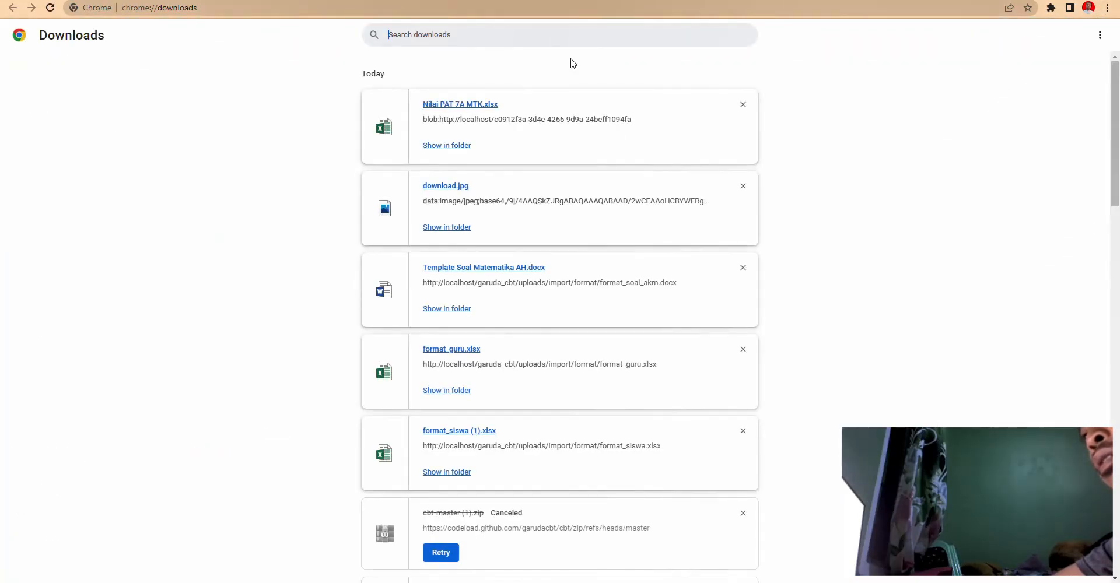
{"action": "key", "text": "ctrl+w"}
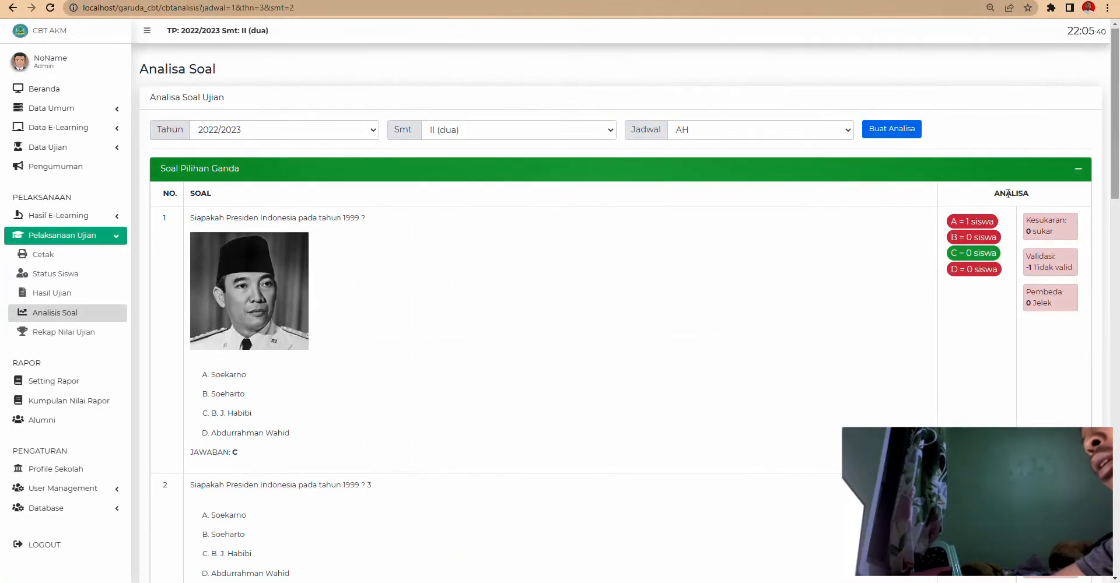
{"action": "left_click", "coordinate": [1077, 171]}
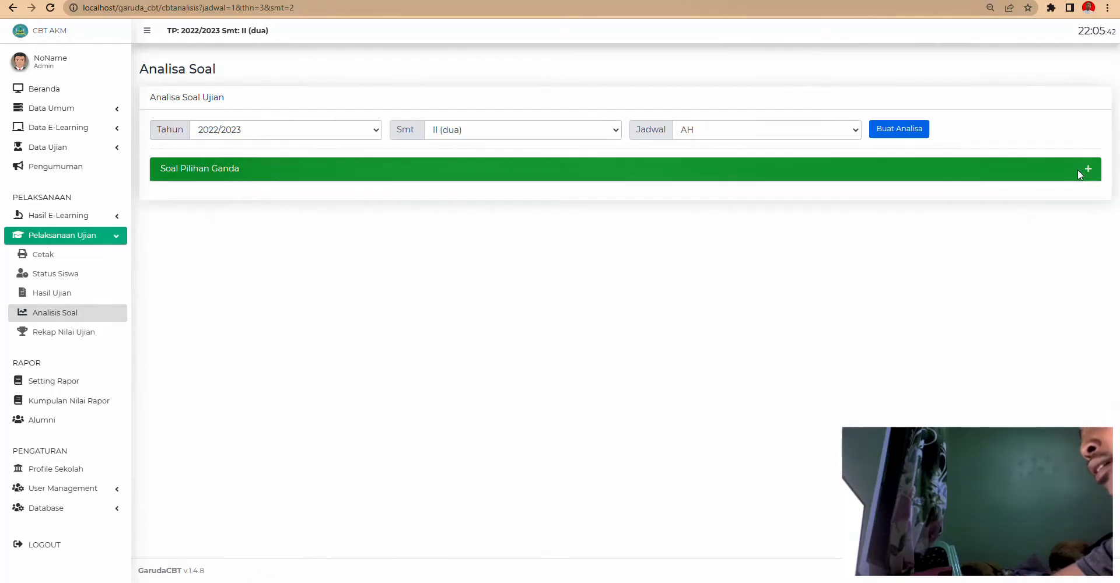
{"action": "left_click", "coordinate": [1083, 171]}
{"action": "scroll", "coordinate": [792, 251], "scroll_direction": "down", "scroll_amount": 20}
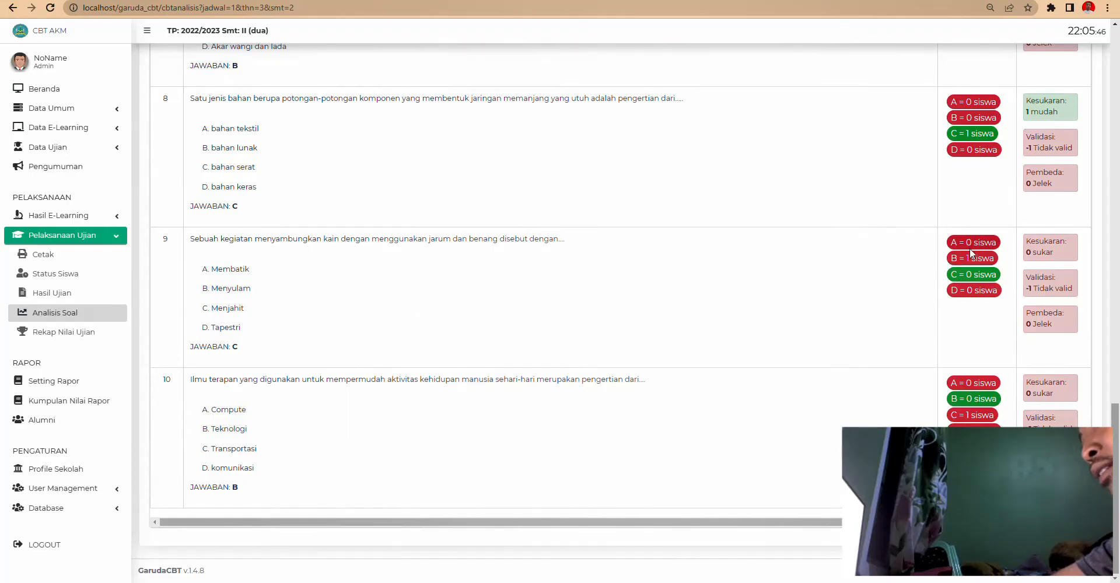
{"action": "left_click", "coordinate": [81, 331]}
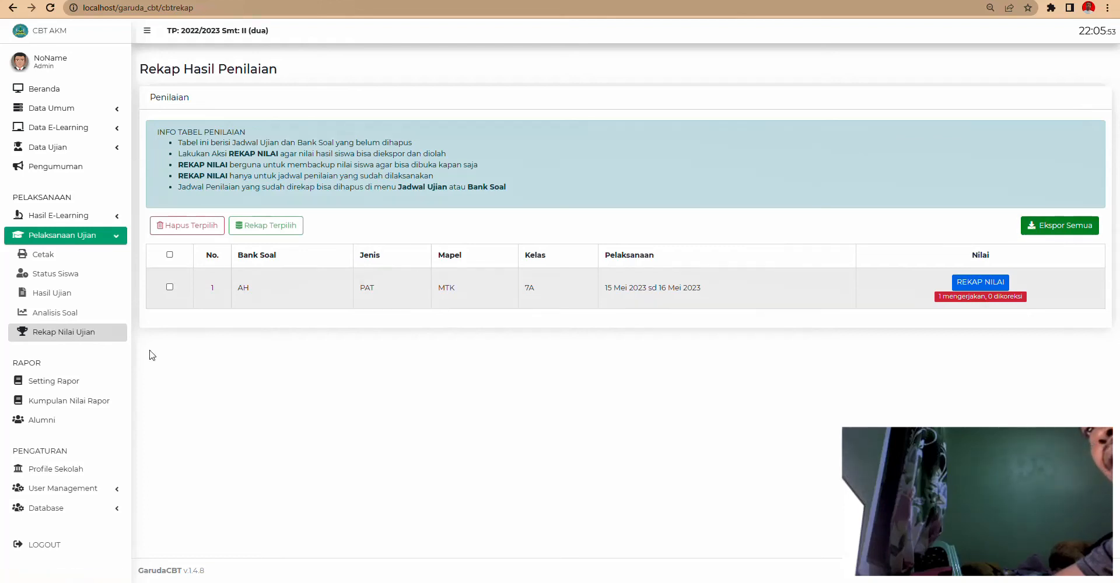
- In Setting Rapor, set KKM Tunggal to Ya, then go to Kumpulan Nilai Rapor
{"action": "left_click", "coordinate": [64, 384]}
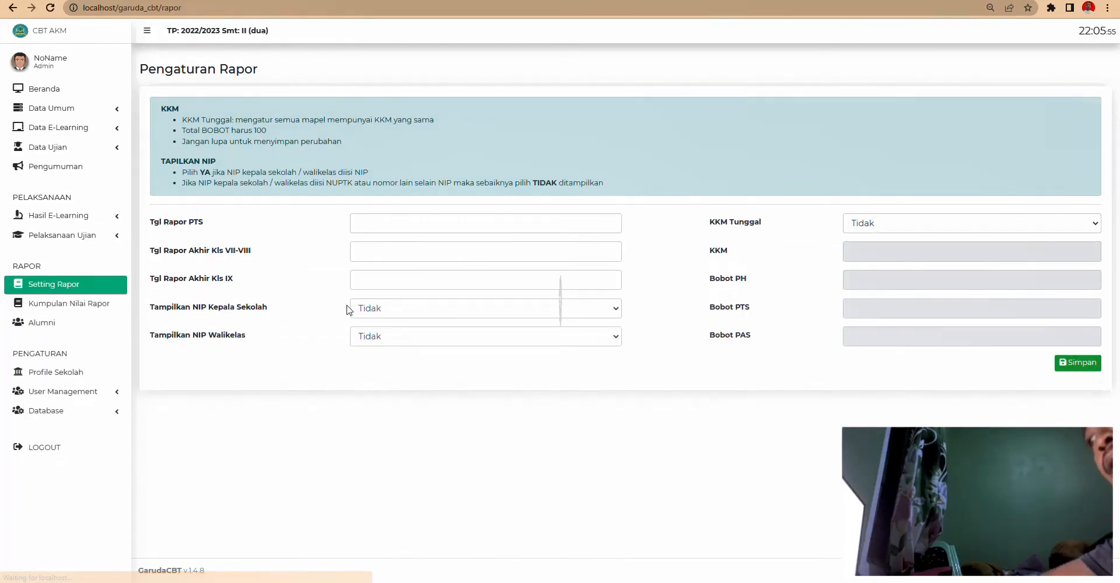
{"action": "left_click", "coordinate": [382, 221]}
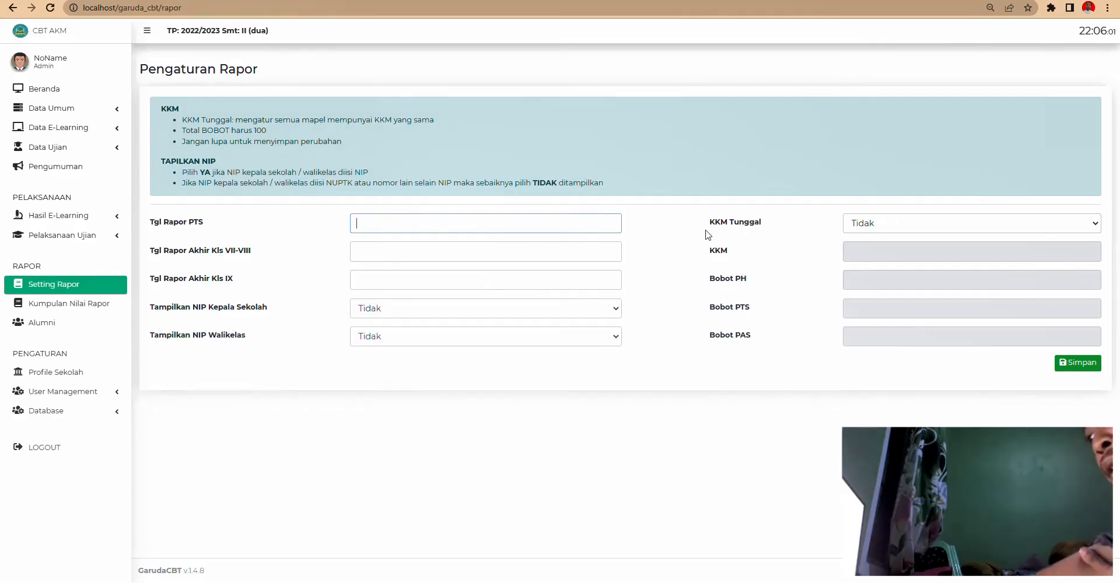
{"action": "left_click", "coordinate": [863, 231]}
{"action": "left_click", "coordinate": [870, 247]}
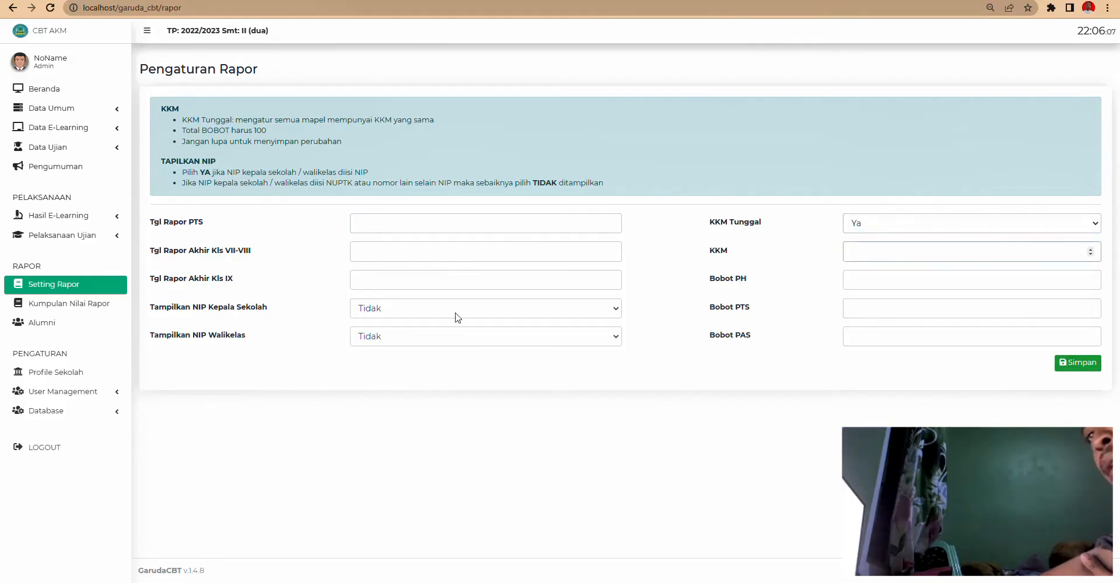
{"action": "left_click", "coordinate": [82, 301]}
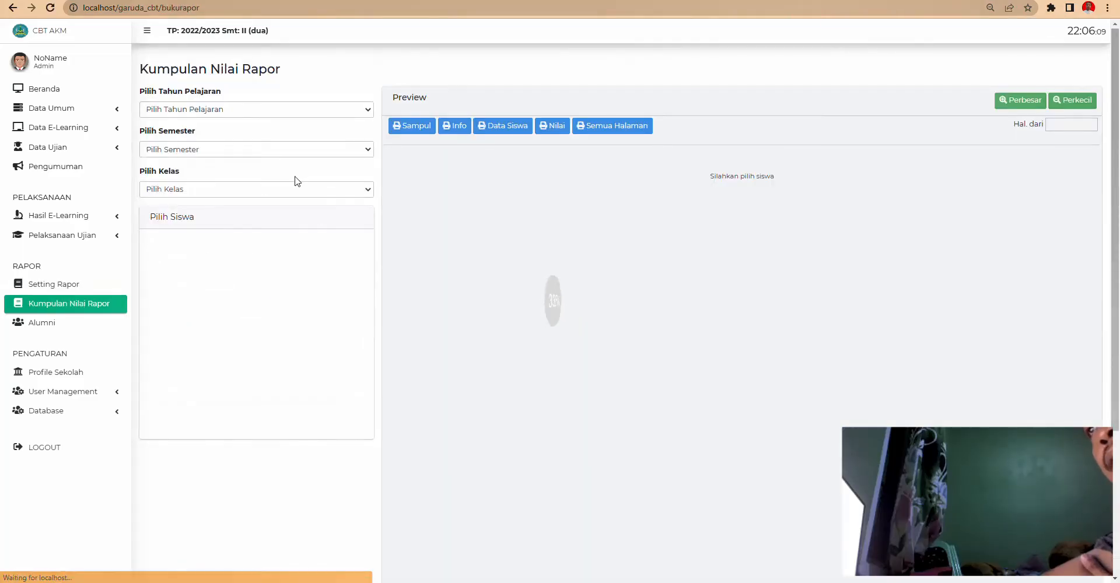
- List class 7A's students for the 2022/2023 Genap report cards
{"action": "left_click", "coordinate": [204, 109]}
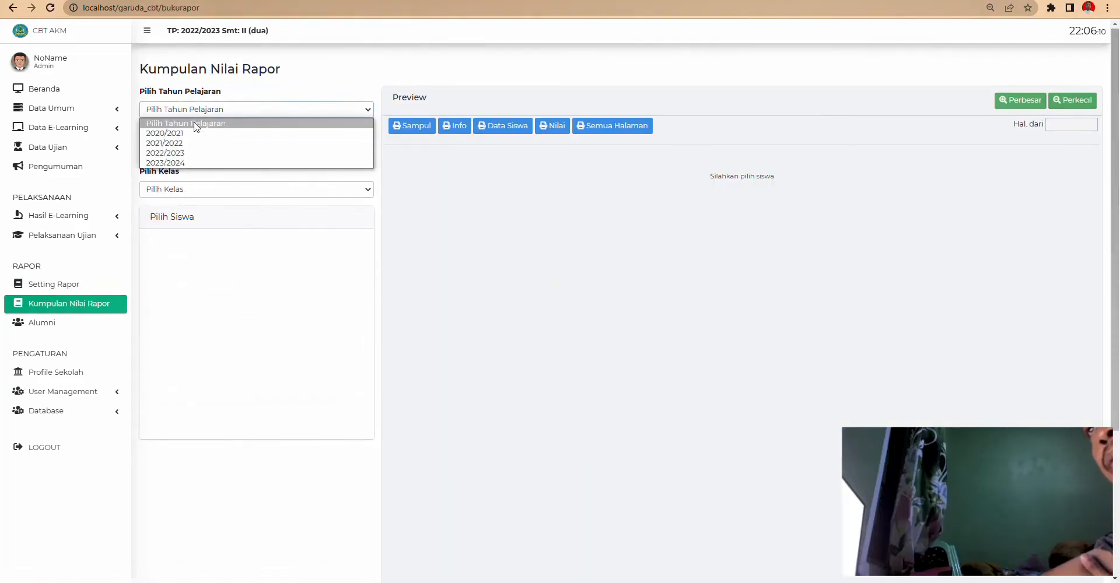
{"action": "left_click", "coordinate": [183, 150]}
{"action": "left_click", "coordinate": [183, 150]}
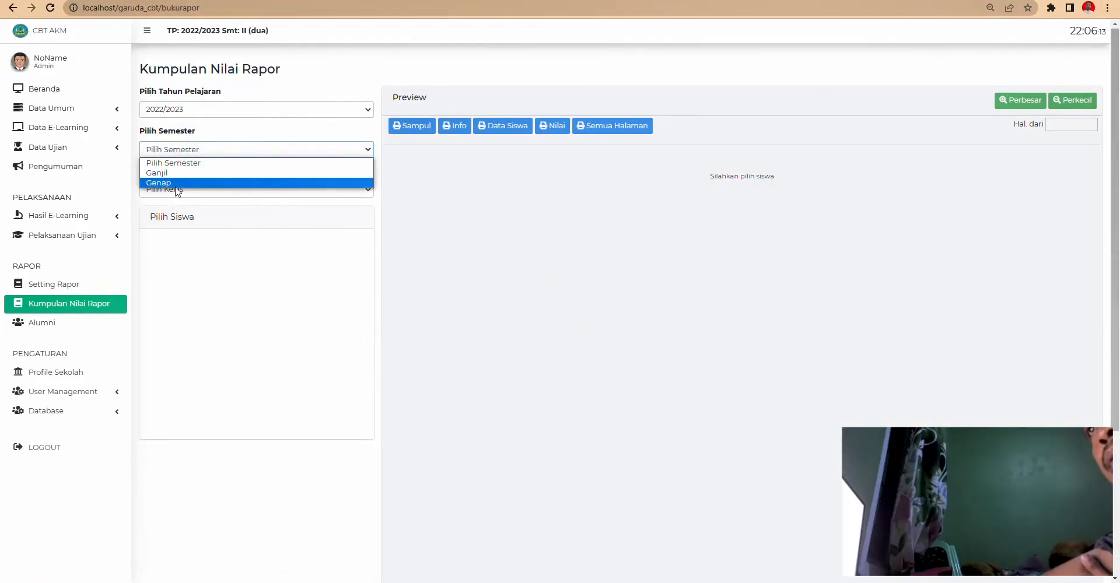
{"action": "left_click", "coordinate": [179, 182]}
{"action": "left_click", "coordinate": [179, 189]}
{"action": "left_click", "coordinate": [172, 214]}
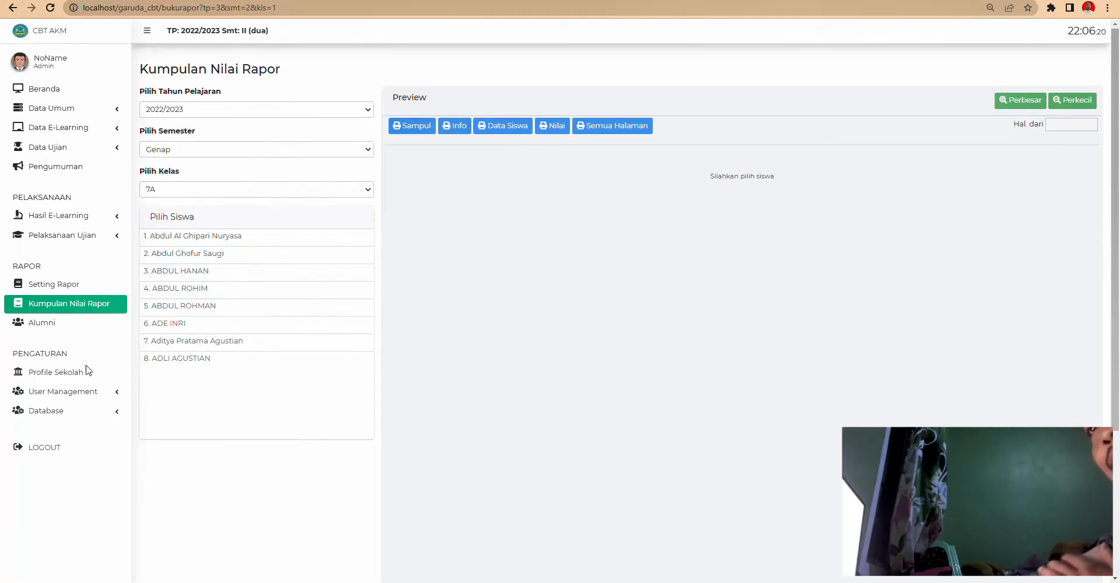
- Open the Alumni page and check the Tahun Lulus and Kelas Akhir choices
{"action": "left_click", "coordinate": [41, 323]}
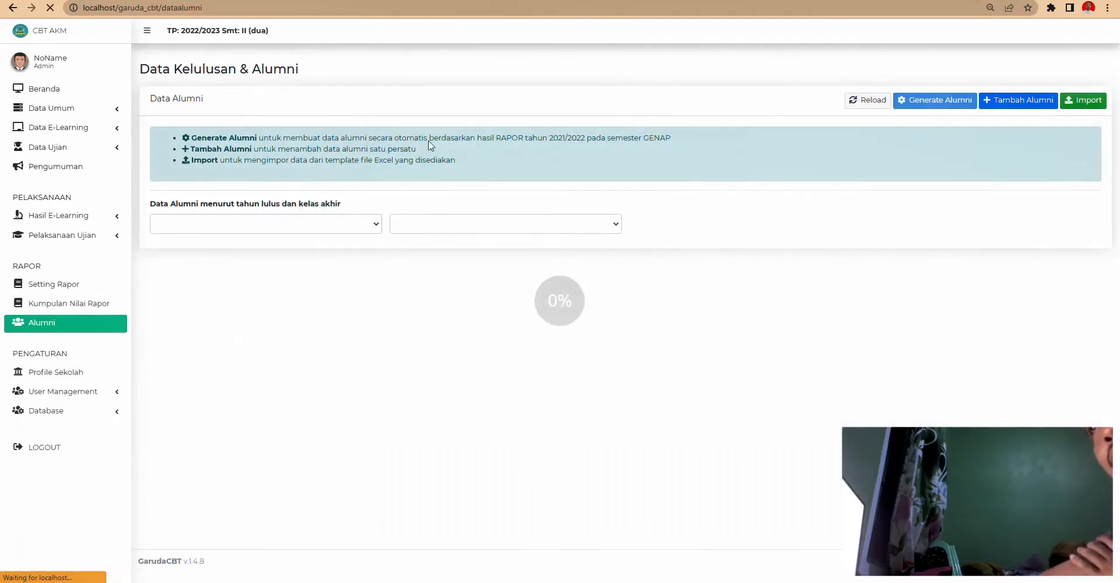
{"action": "left_click", "coordinate": [257, 224]}
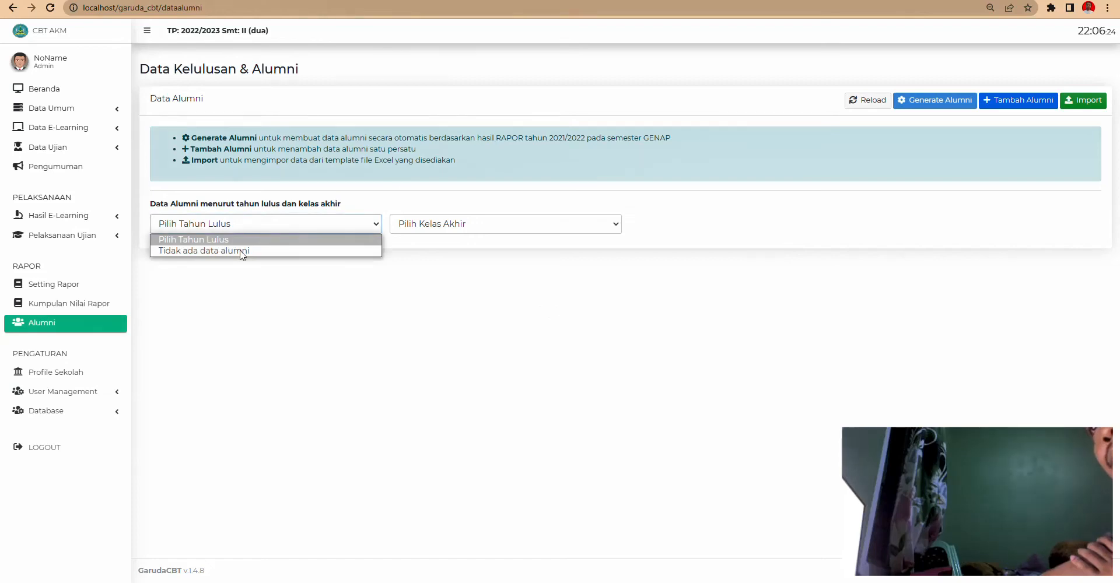
{"action": "left_click", "coordinate": [415, 227]}
{"action": "left_click", "coordinate": [357, 335]}
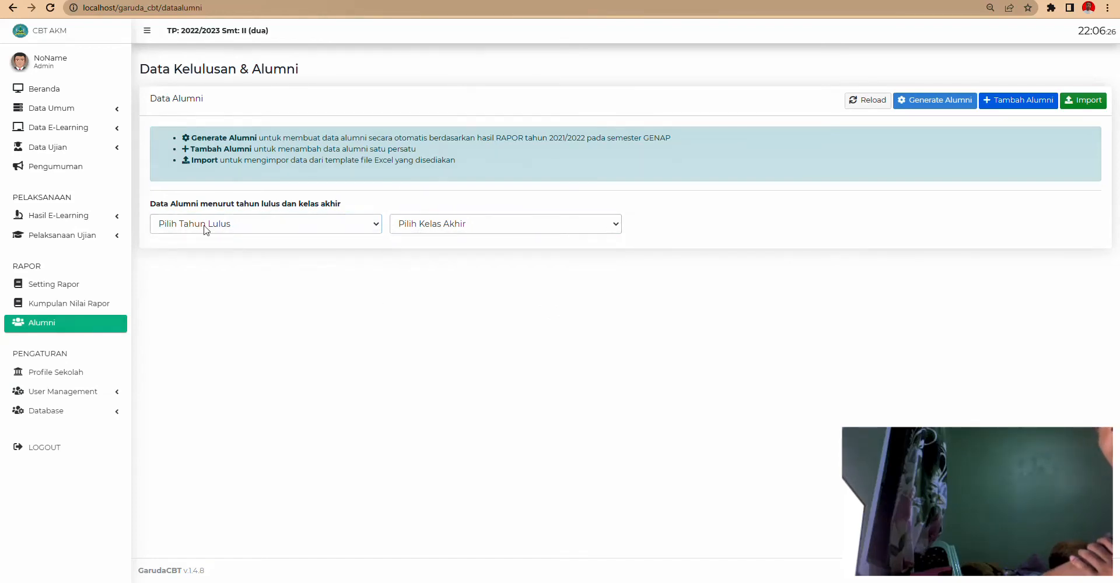
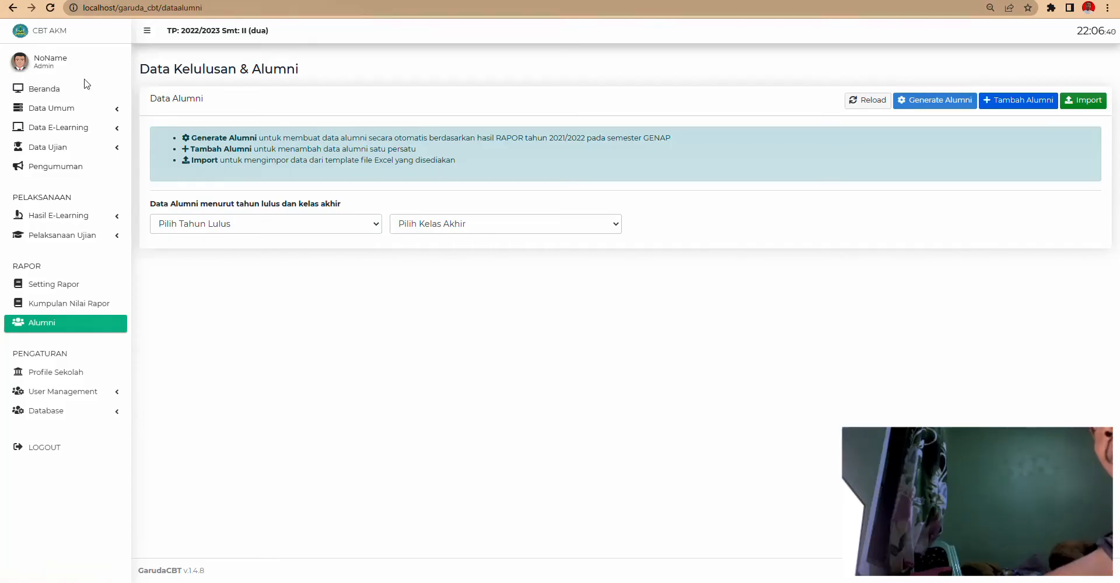
- Expand and collapse Data Ujian, reopen it, expand Data Umum, then return to Beranda
{"action": "left_click", "coordinate": [113, 152]}
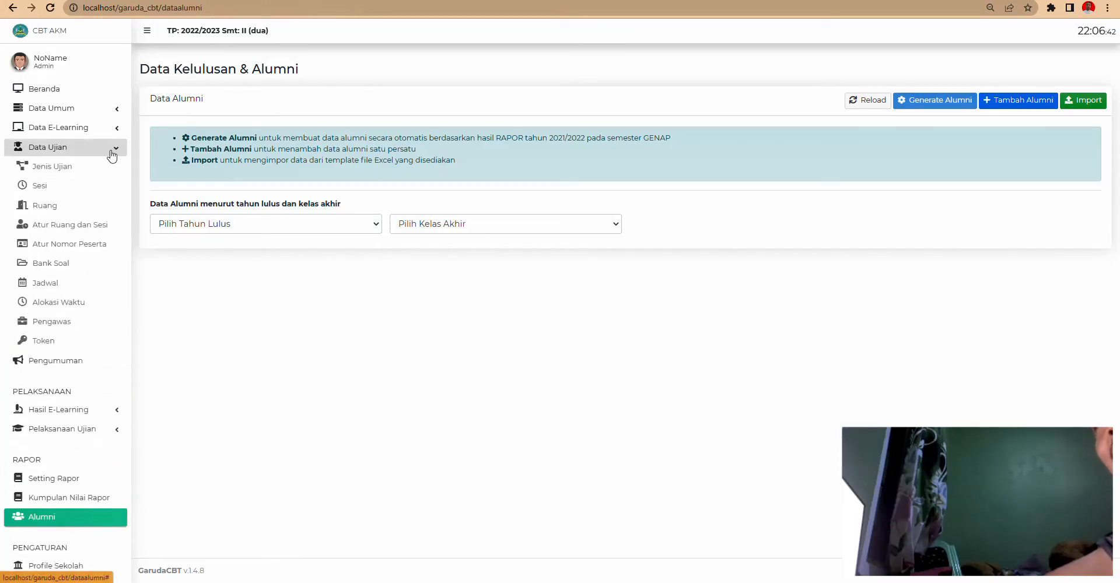
{"action": "left_click", "coordinate": [111, 153]}
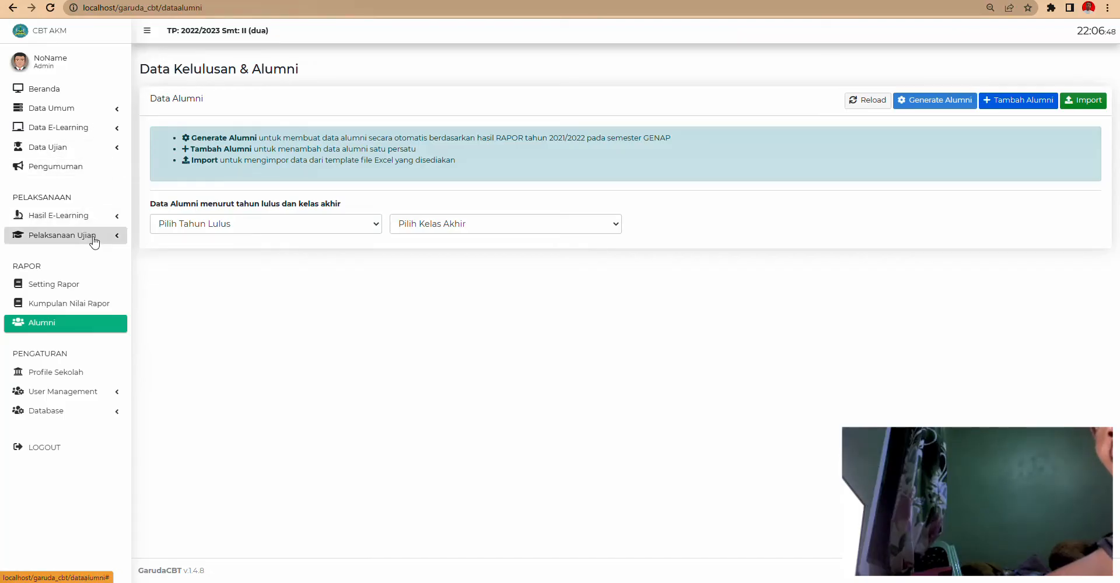
{"action": "left_click", "coordinate": [70, 152]}
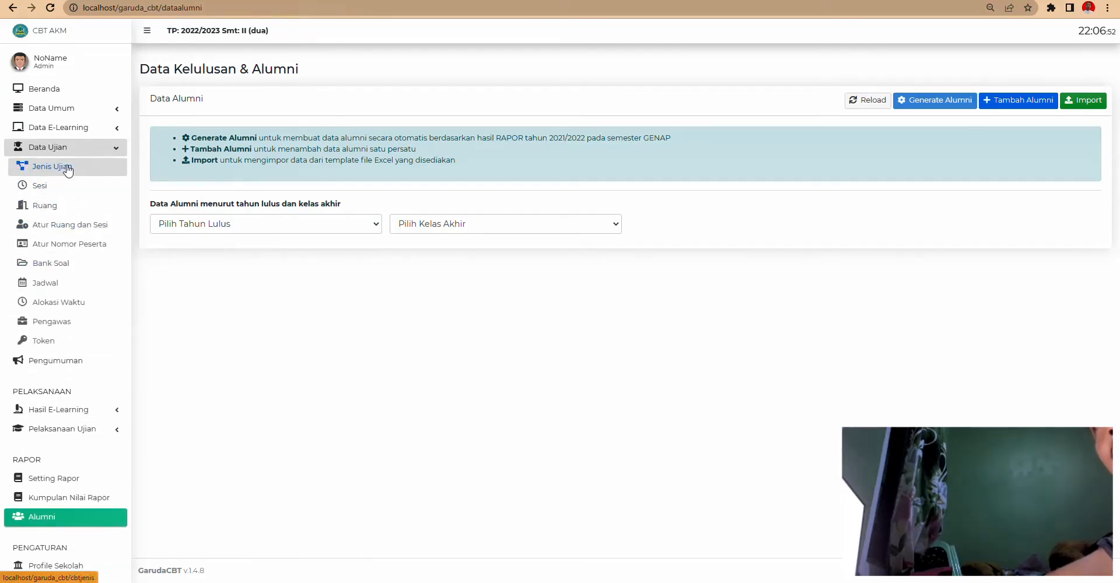
{"action": "left_click", "coordinate": [73, 109]}
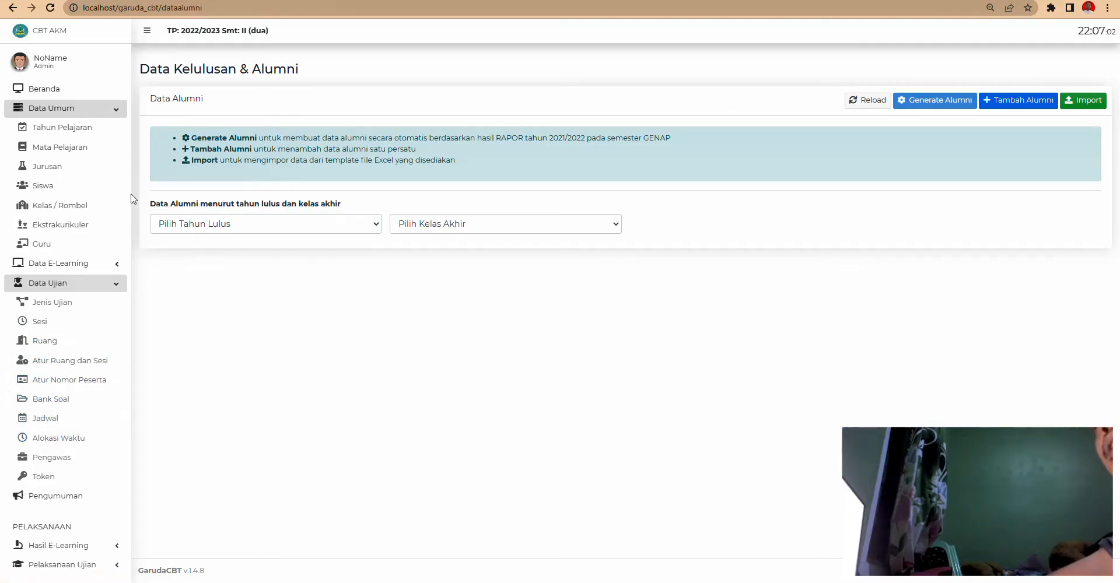
{"action": "left_click", "coordinate": [55, 88]}
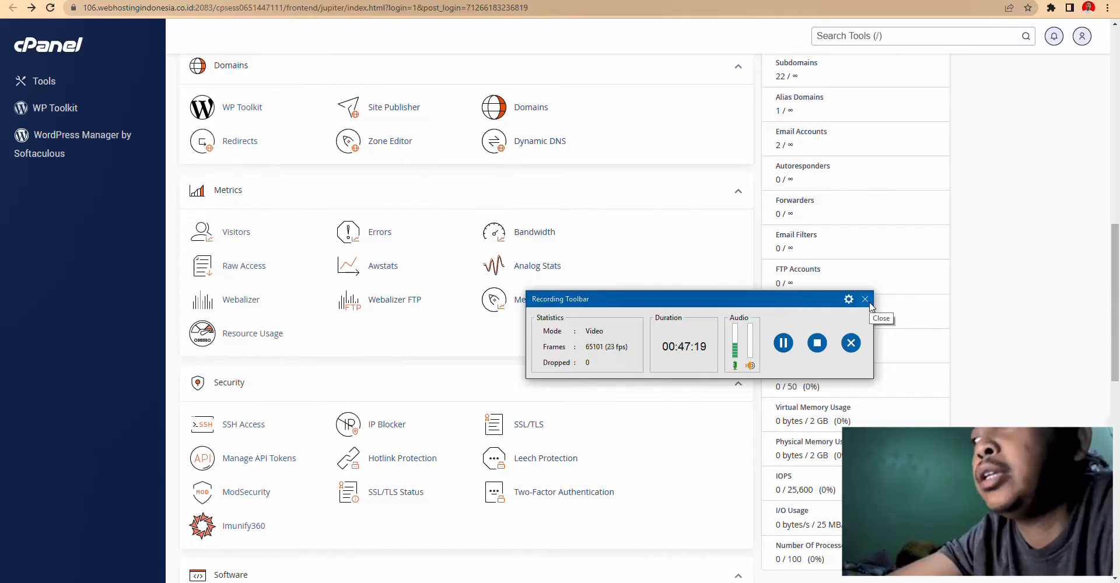
- Scroll through the cPanel Tools page and focus Search Tools, then move to the GarudaCBT wiki
{"action": "left_click", "coordinate": [865, 299]}
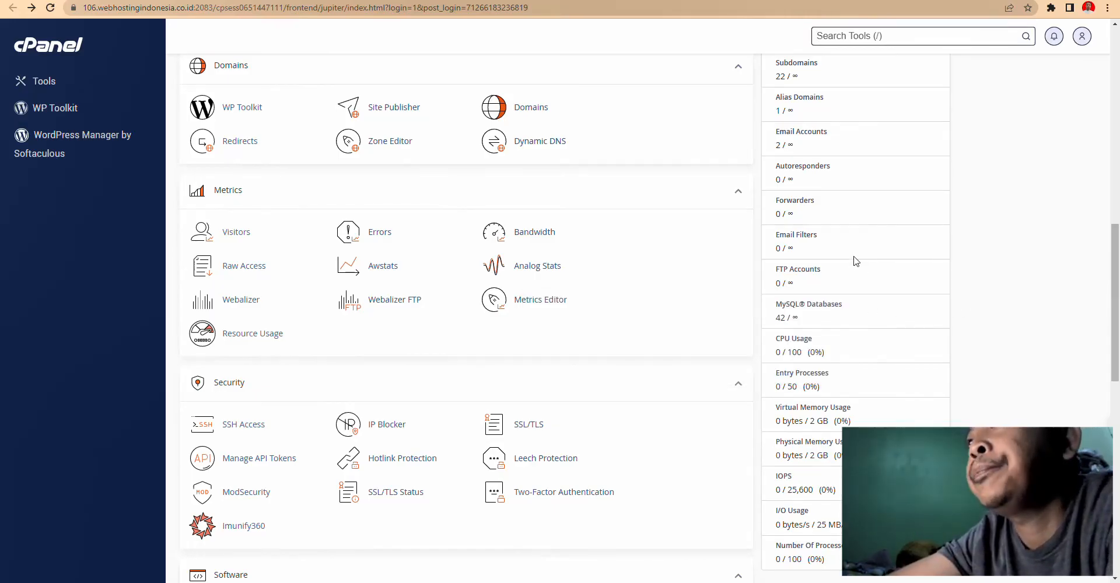
{"action": "scroll", "coordinate": [855, 261], "scroll_direction": "up", "scroll_amount": 8}
{"action": "scroll", "coordinate": [856, 261], "scroll_direction": "up", "scroll_amount": 4}
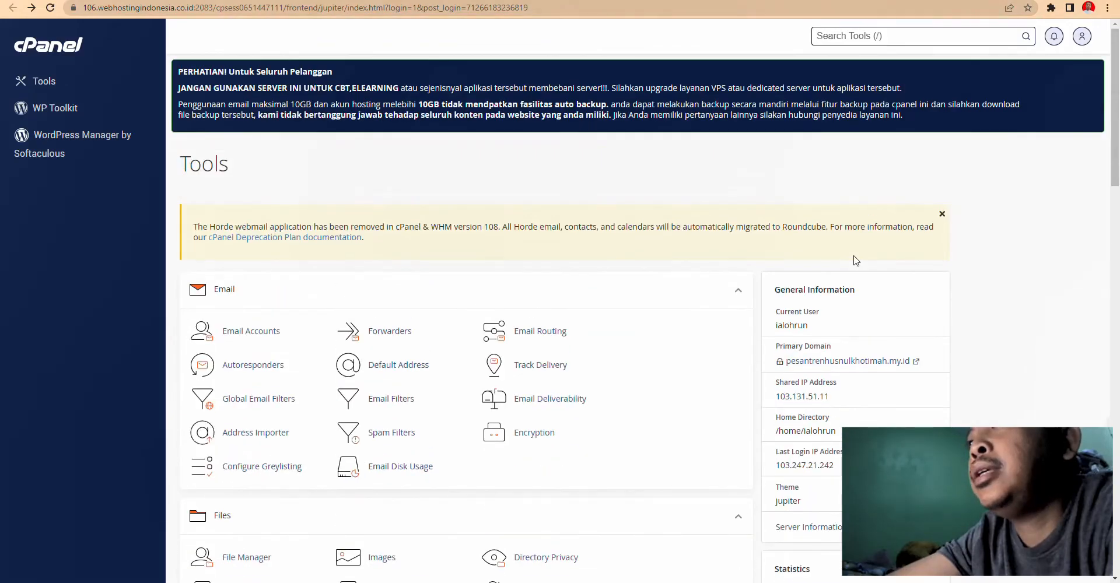
{"action": "scroll", "coordinate": [855, 261], "scroll_direction": "down", "scroll_amount": 8}
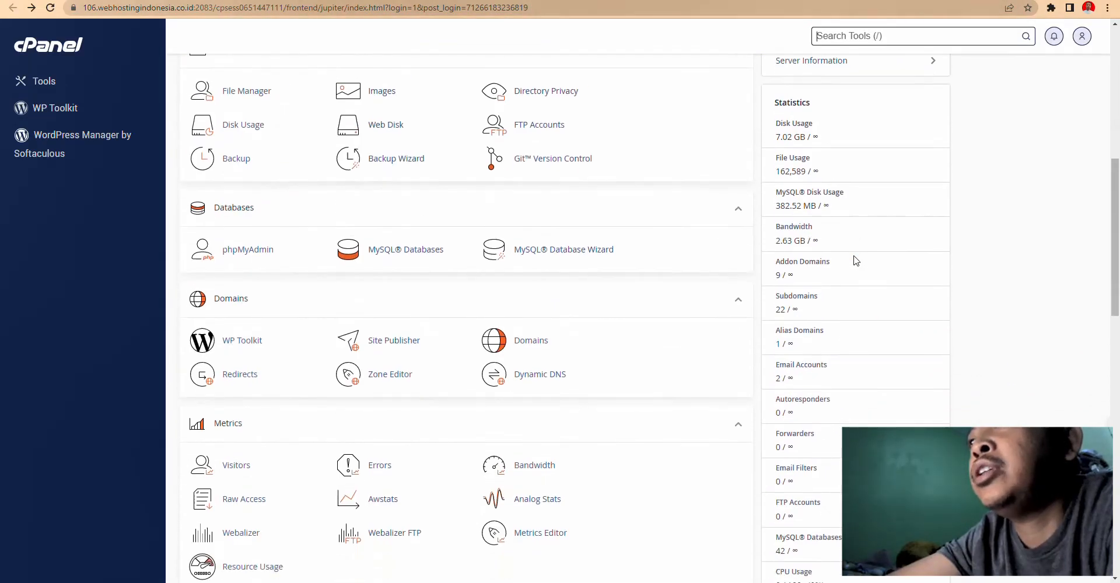
{"action": "key", "text": "slash"}
{"action": "key", "text": "ctrl+Tab"}
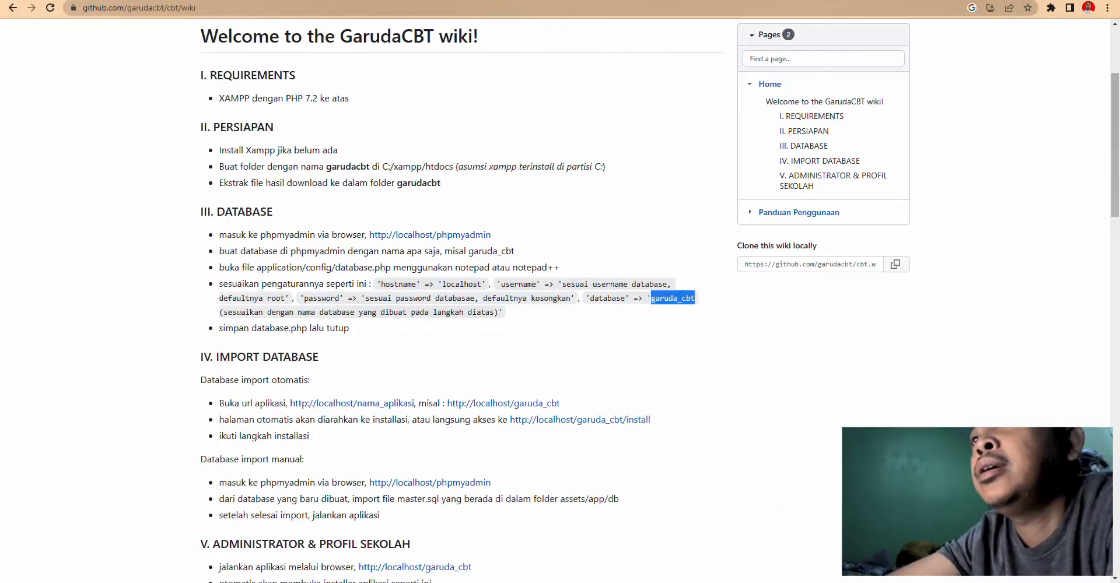
{"action": "scroll", "coordinate": [428, 260], "scroll_direction": "down", "scroll_amount": 2}
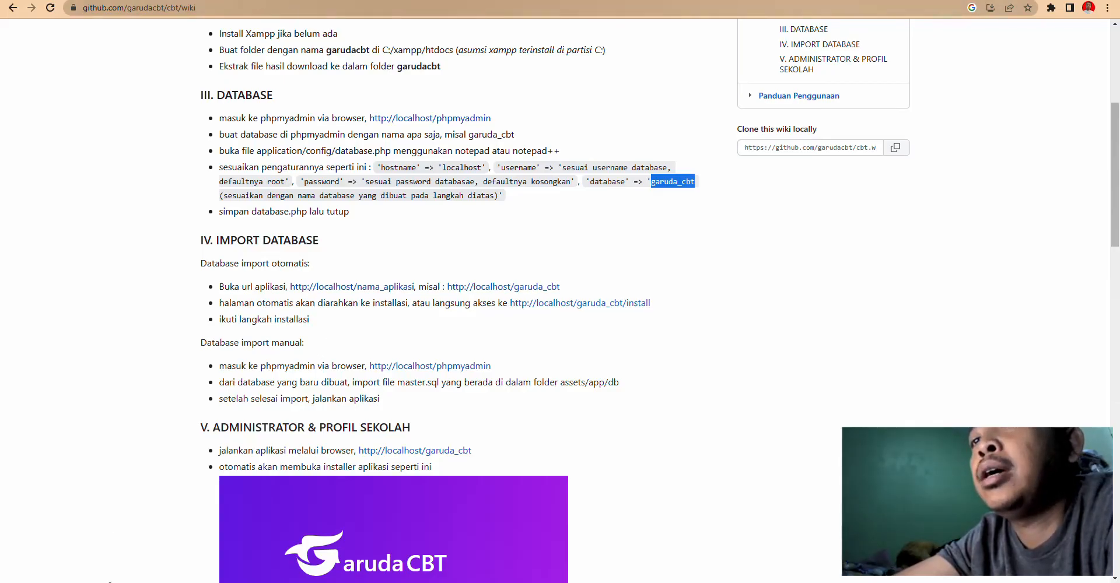
- Browse in File Explorer to C:\xampp\htdocs\garuda_cbt
{"action": "mouse_move", "coordinate": [111, 581]}
{"action": "left_click", "coordinate": [175, 543]}
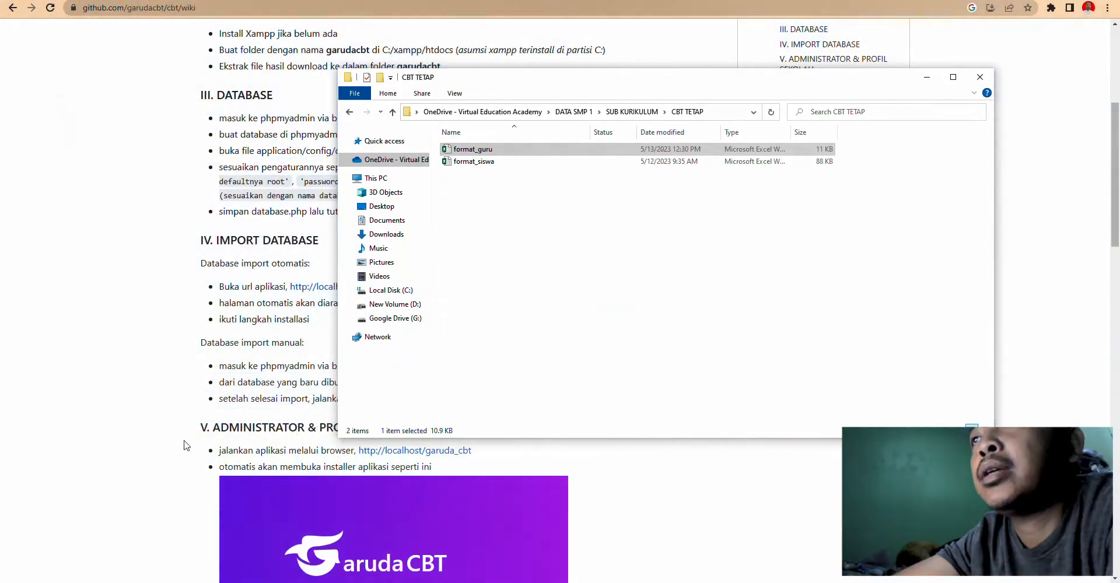
{"action": "left_click", "coordinate": [55, 533]}
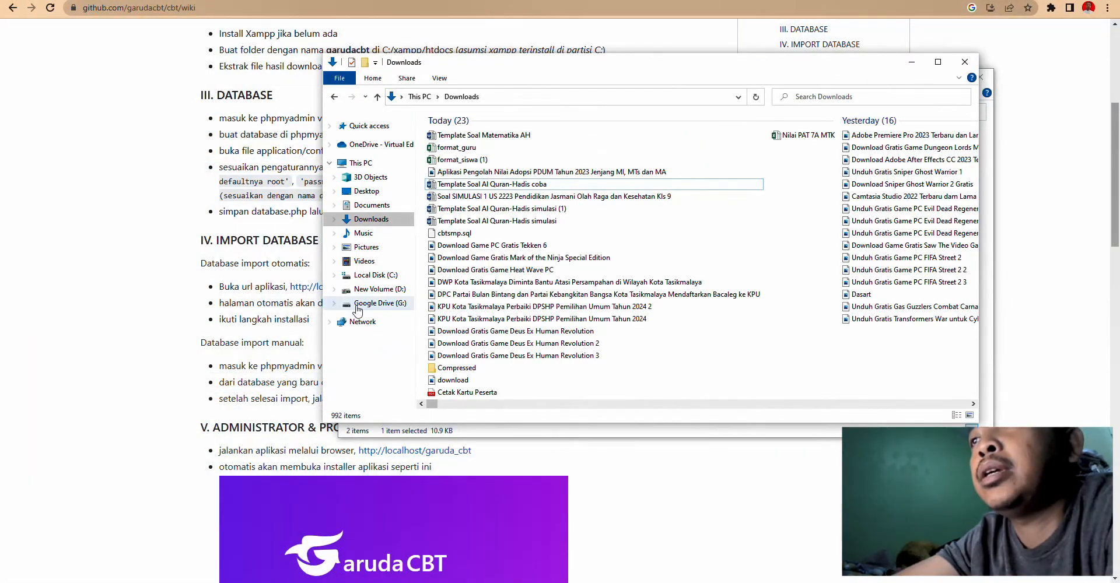
{"action": "left_click", "coordinate": [385, 276]}
{"action": "left_click", "coordinate": [452, 381]}
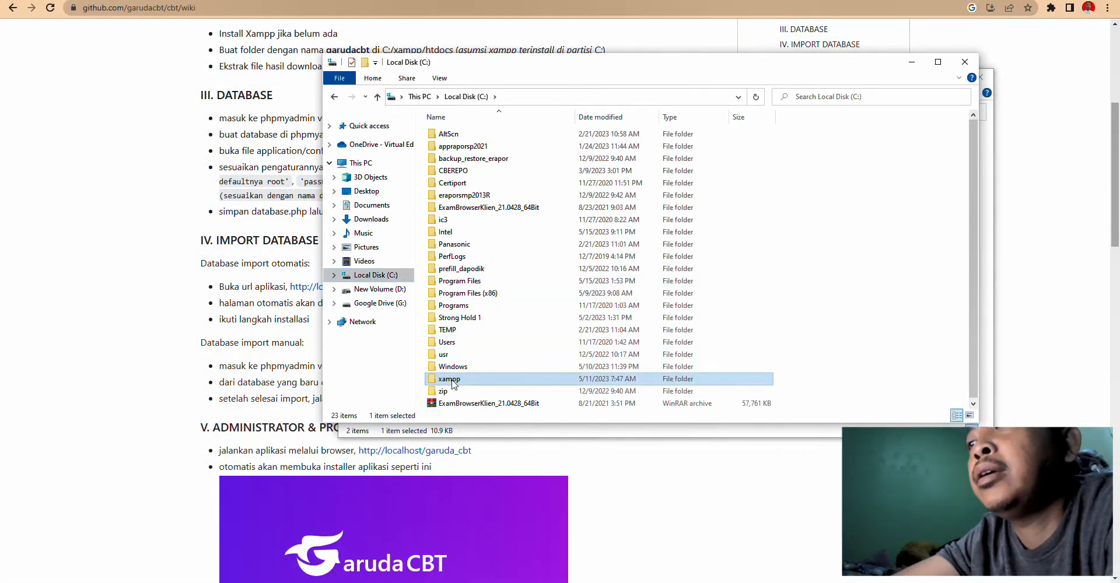
{"action": "double_click", "coordinate": [452, 379]}
{"action": "double_click", "coordinate": [458, 196]}
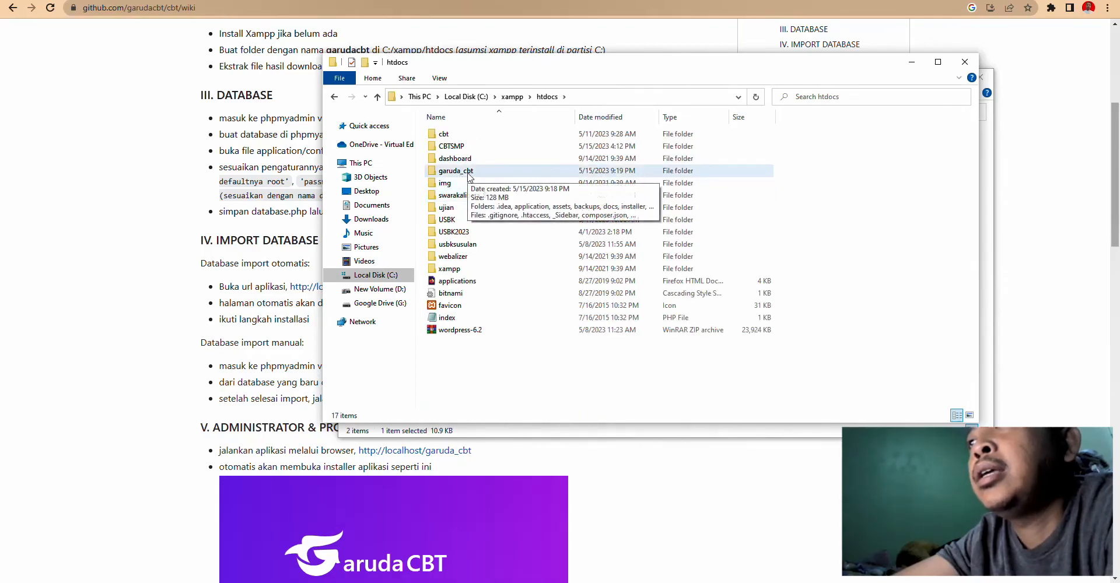
{"action": "double_click", "coordinate": [468, 172]}
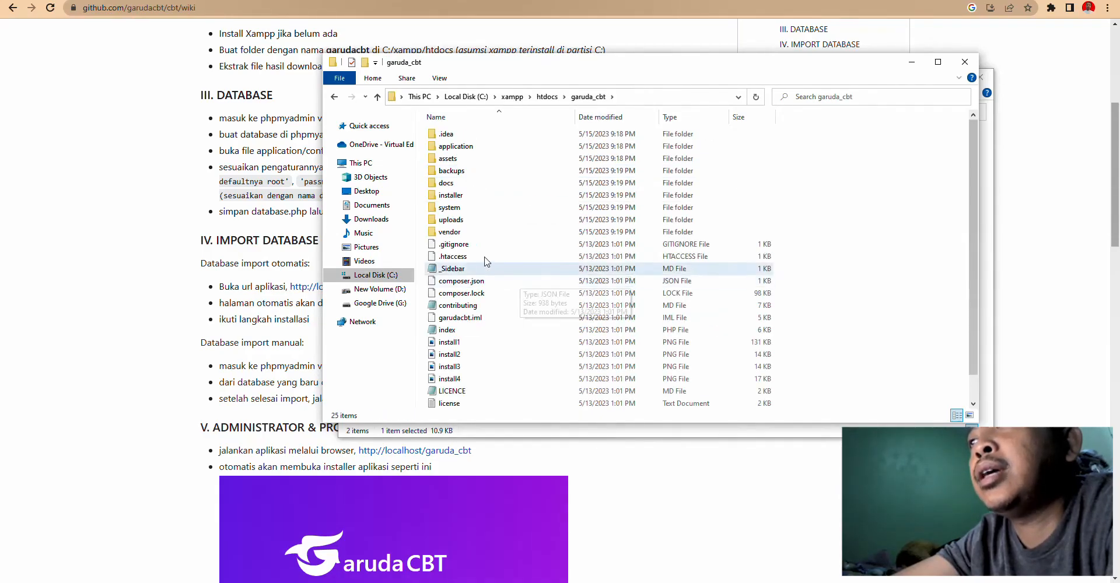
- Zip all garuda_cbt contents into garuda_cbt.zip and open the garuda_cbt database in phpMyAdmin
{"action": "left_click", "coordinate": [481, 257]}
{"action": "key", "text": "ctrl+a"}
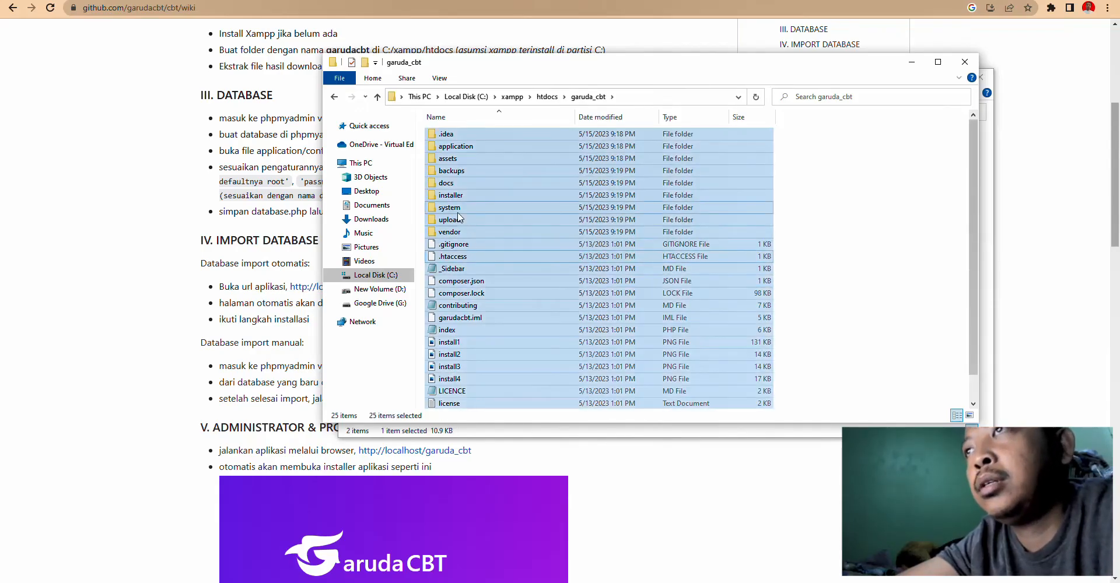
{"action": "right_click", "coordinate": [458, 214]}
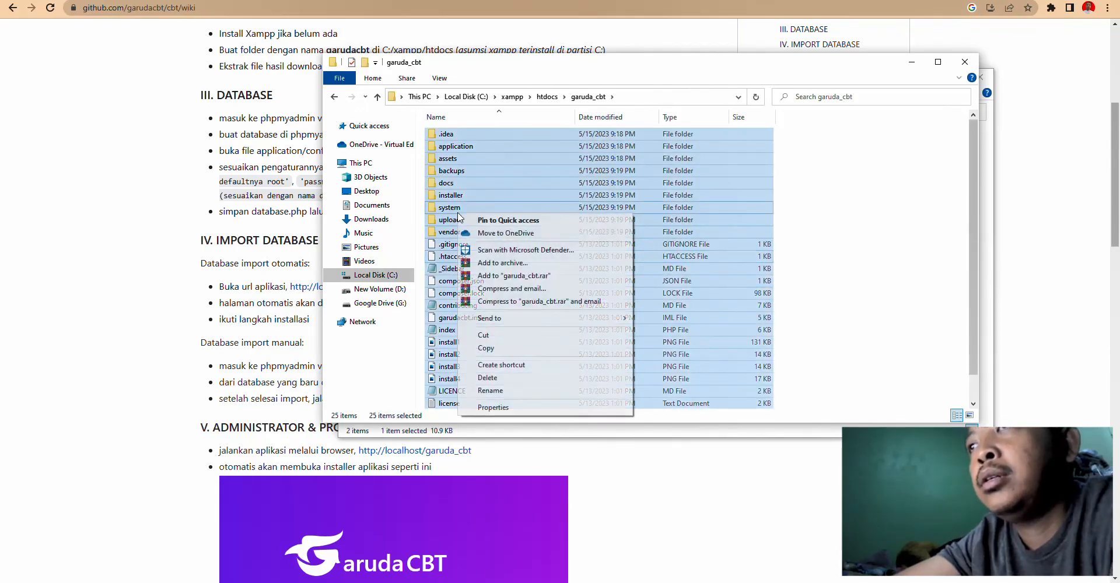
{"action": "left_click", "coordinate": [502, 262]}
{"action": "left_click", "coordinate": [515, 284]}
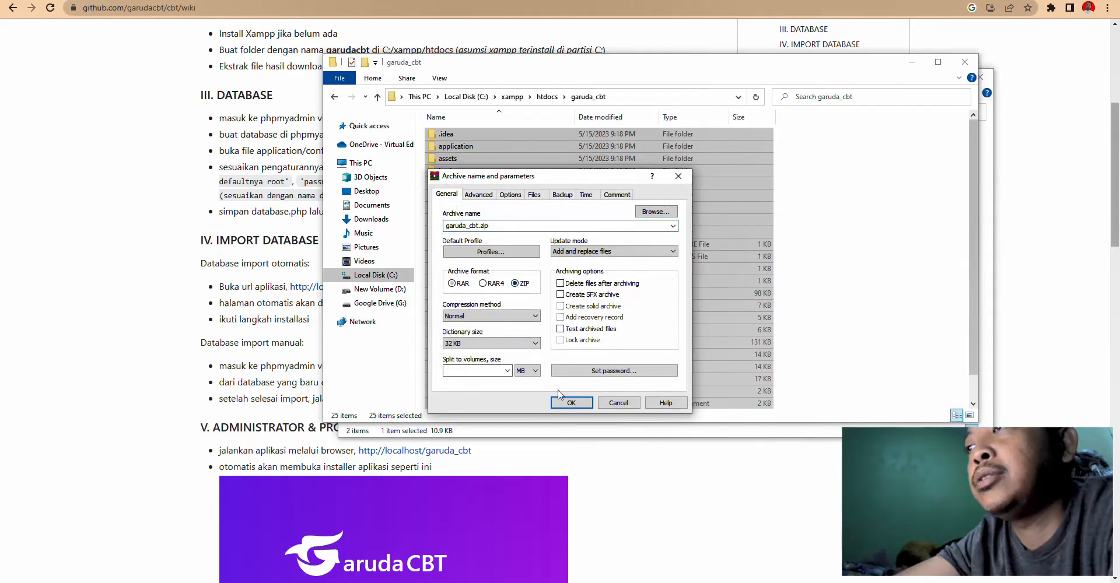
{"action": "left_click", "coordinate": [572, 403]}
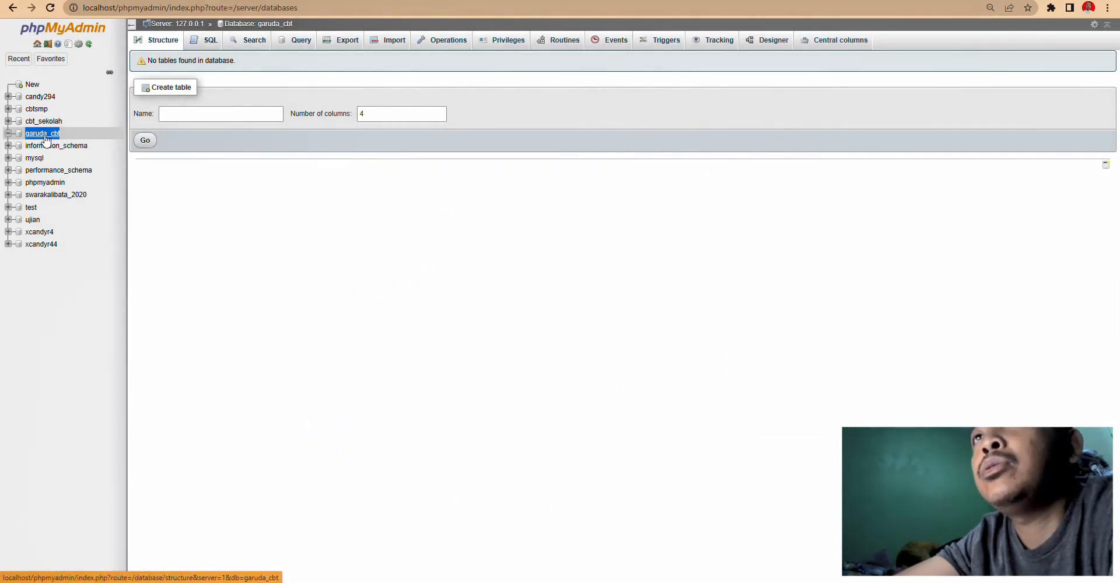
{"action": "left_click", "coordinate": [45, 138]}
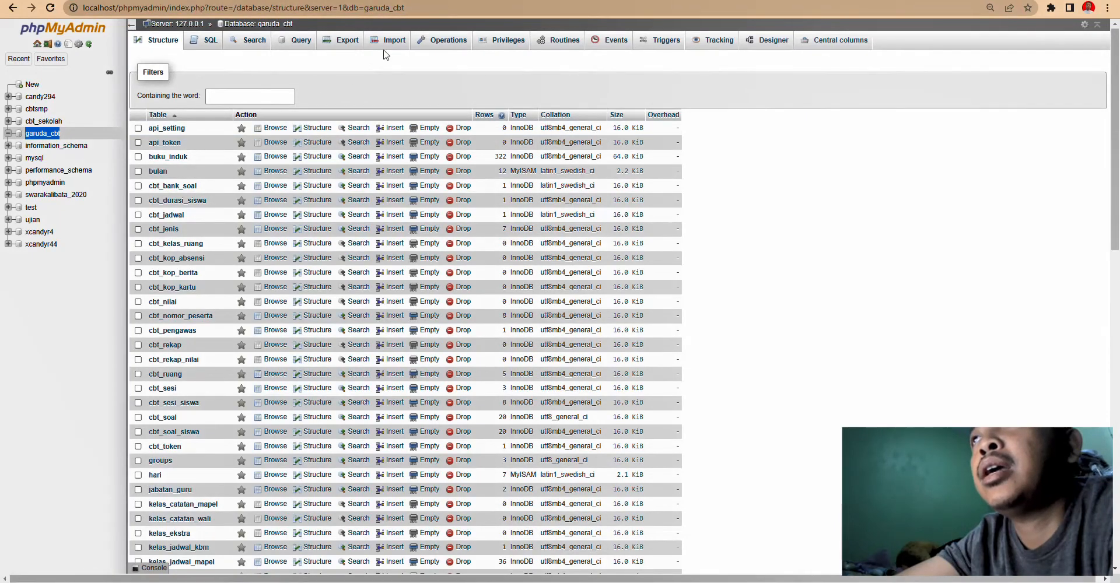
- Export the garuda_cbt database as garuda_cbt.sql with Quick SQL settings
{"action": "left_click", "coordinate": [344, 41]}
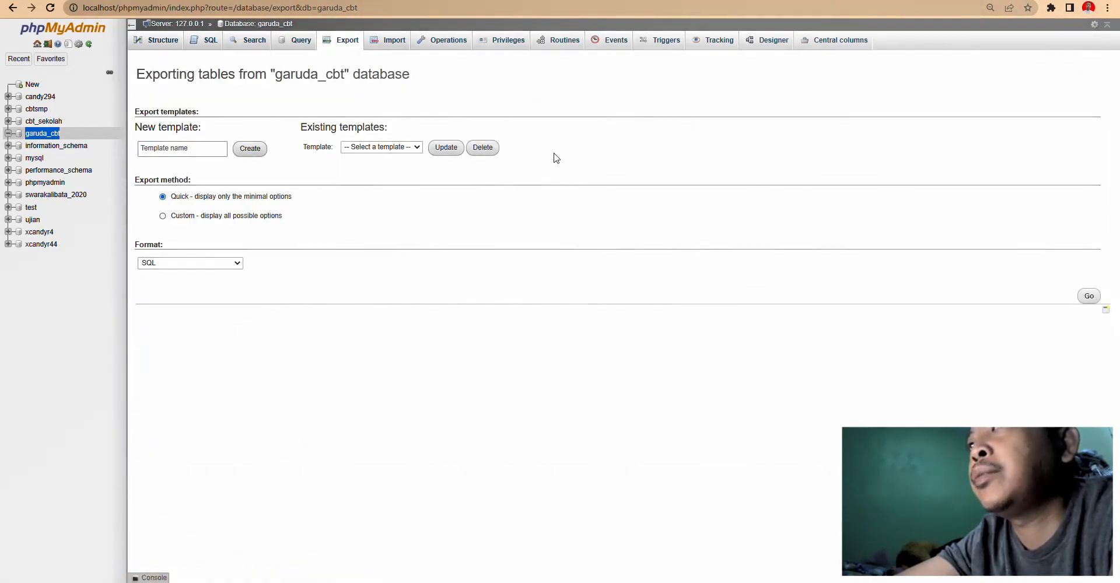
{"action": "left_click", "coordinate": [1088, 296]}
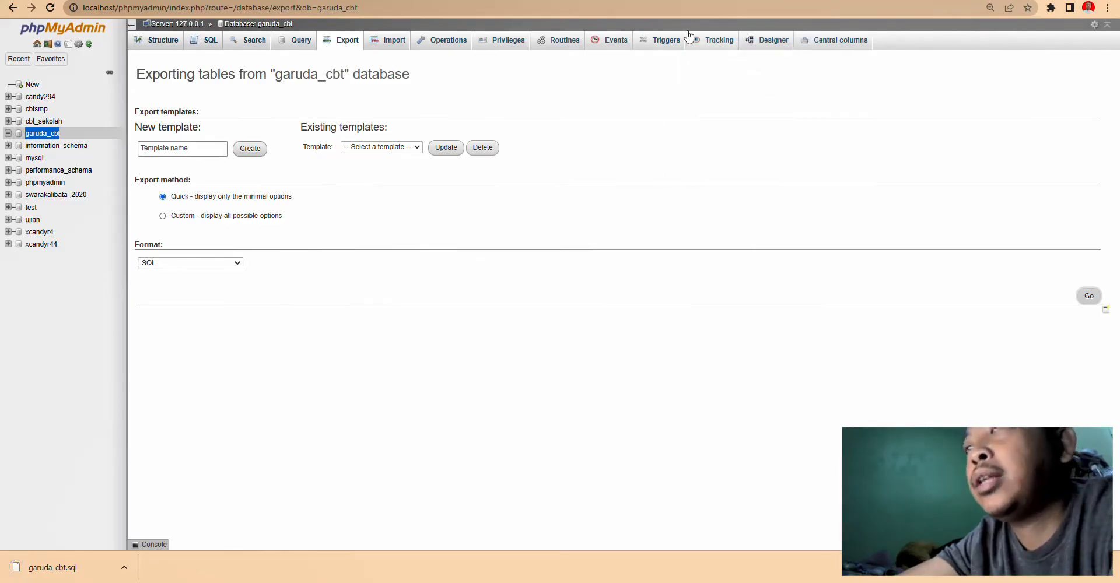
{"action": "left_click", "coordinate": [751, 5]}
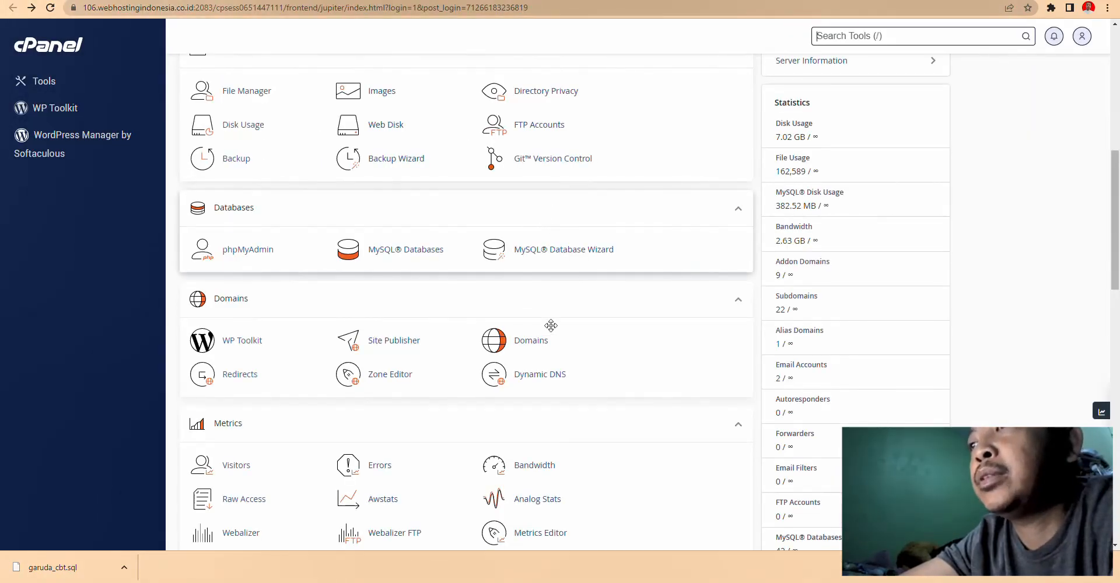
- Create the domain garudacbt.demoaplikasi.my.id under Domains
{"action": "left_click", "coordinate": [535, 342]}
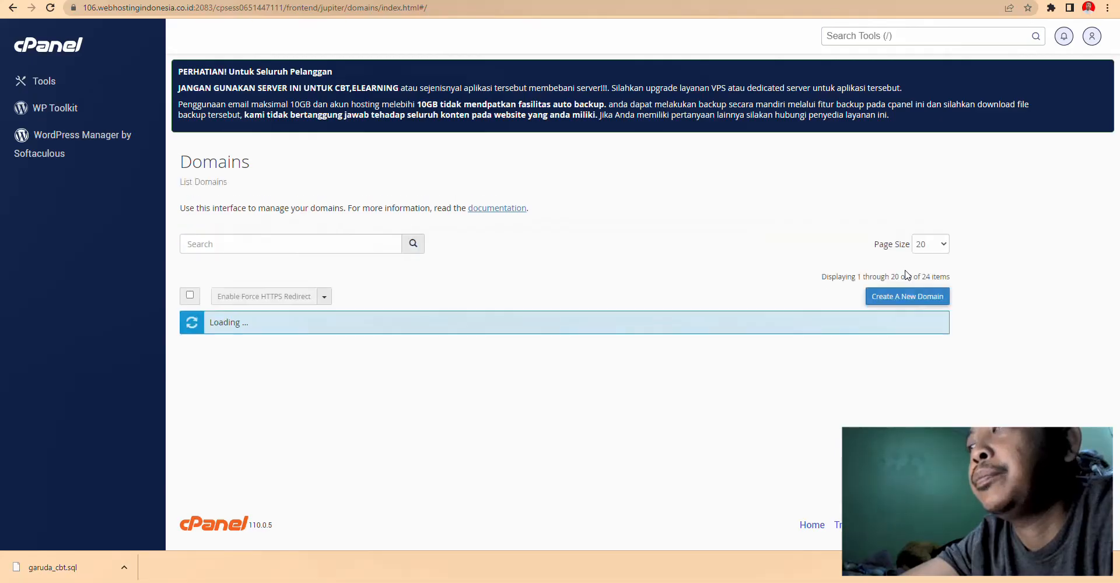
{"action": "left_click", "coordinate": [898, 294]}
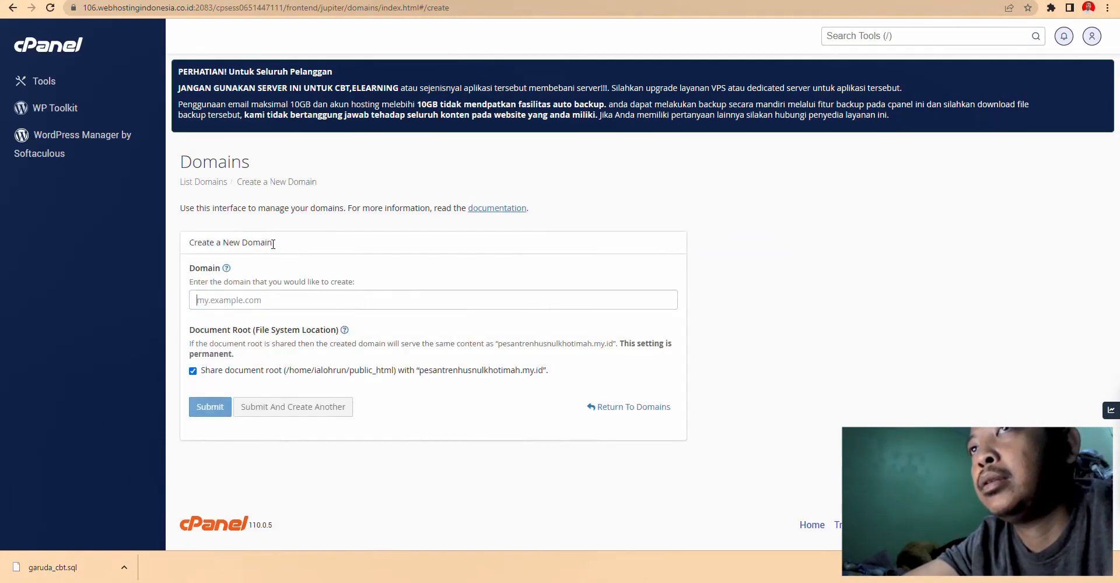
{"action": "type", "text": "garudacb"}
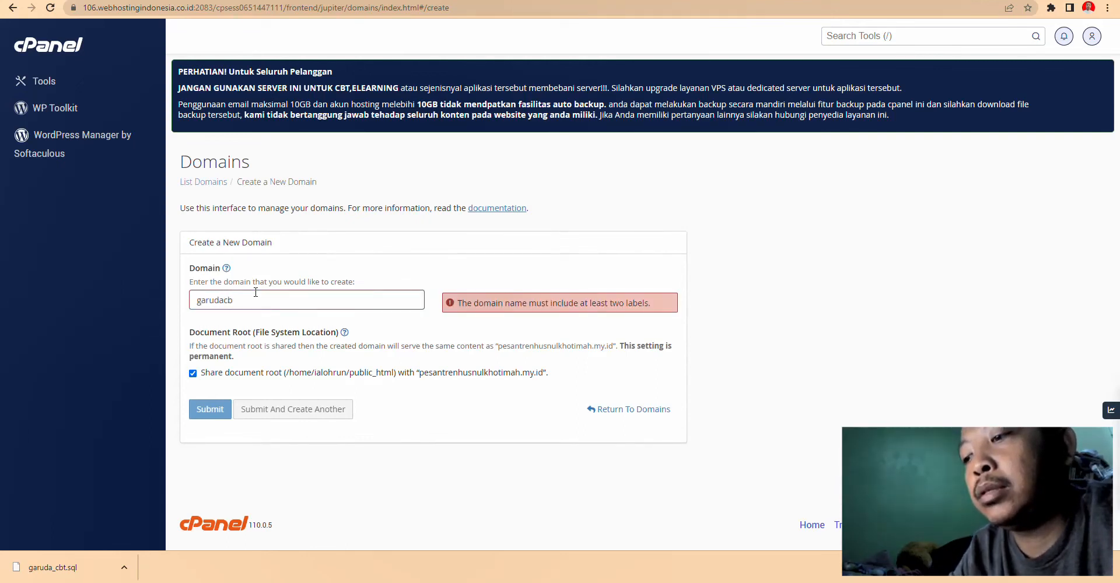
{"action": "type", "text": "t.demoa"}
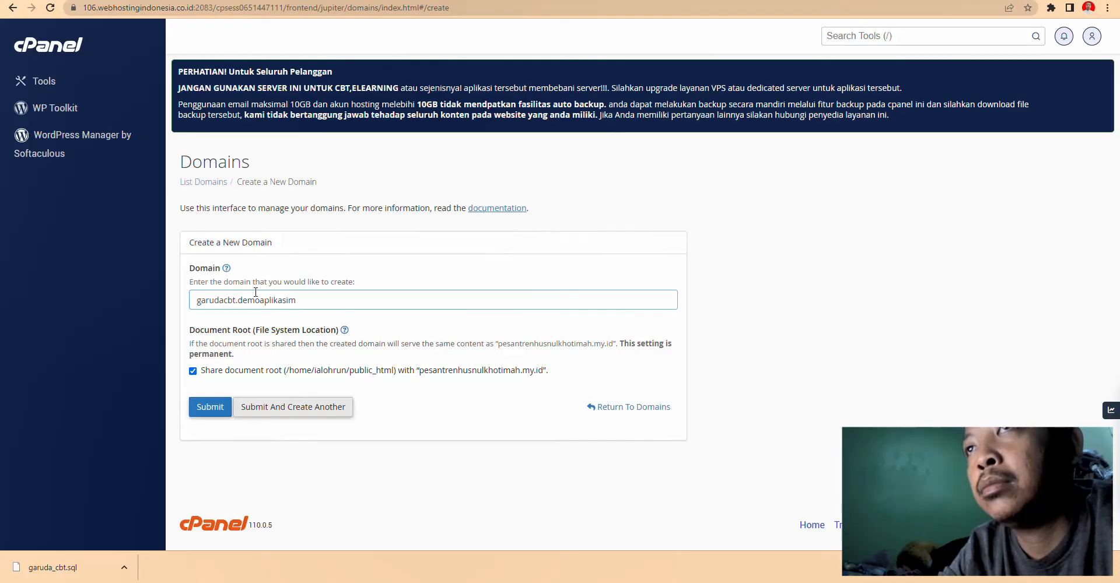
{"action": "type", "text": "plikasi.my.id"}
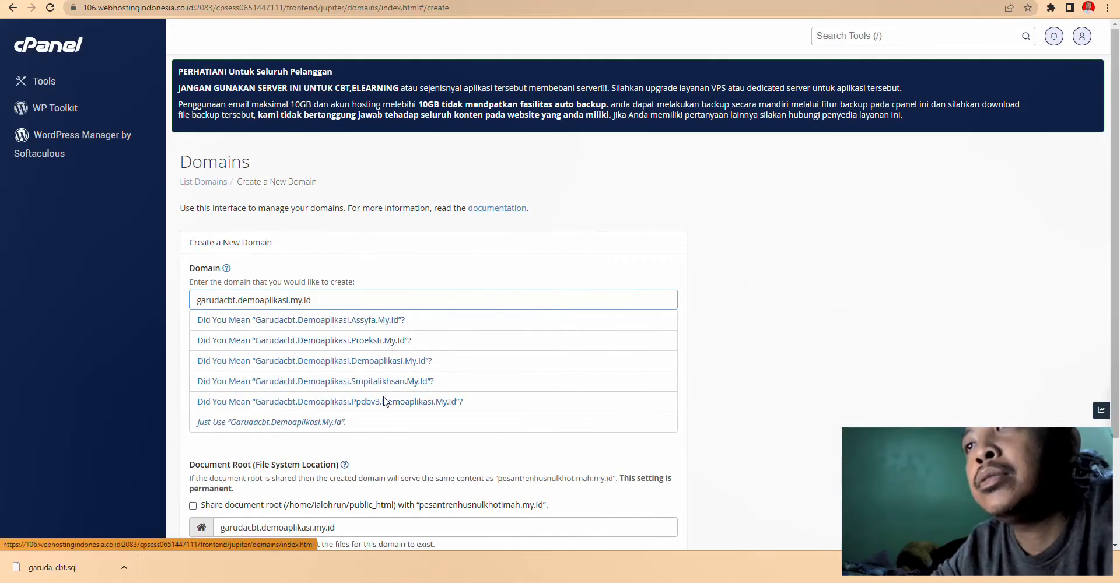
{"action": "left_click", "coordinate": [301, 429]}
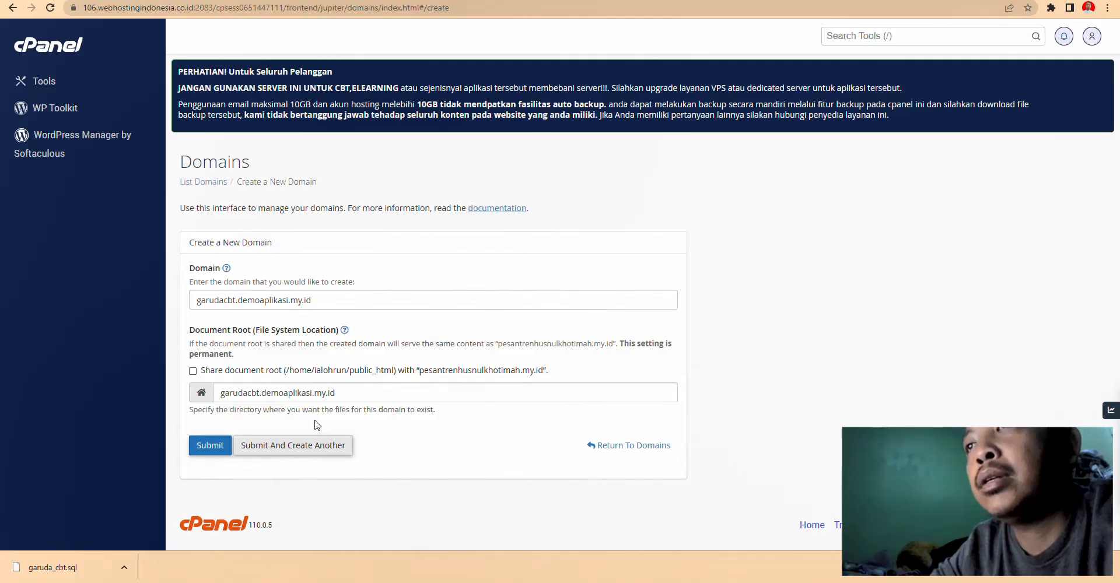
{"action": "left_click", "coordinate": [212, 446]}
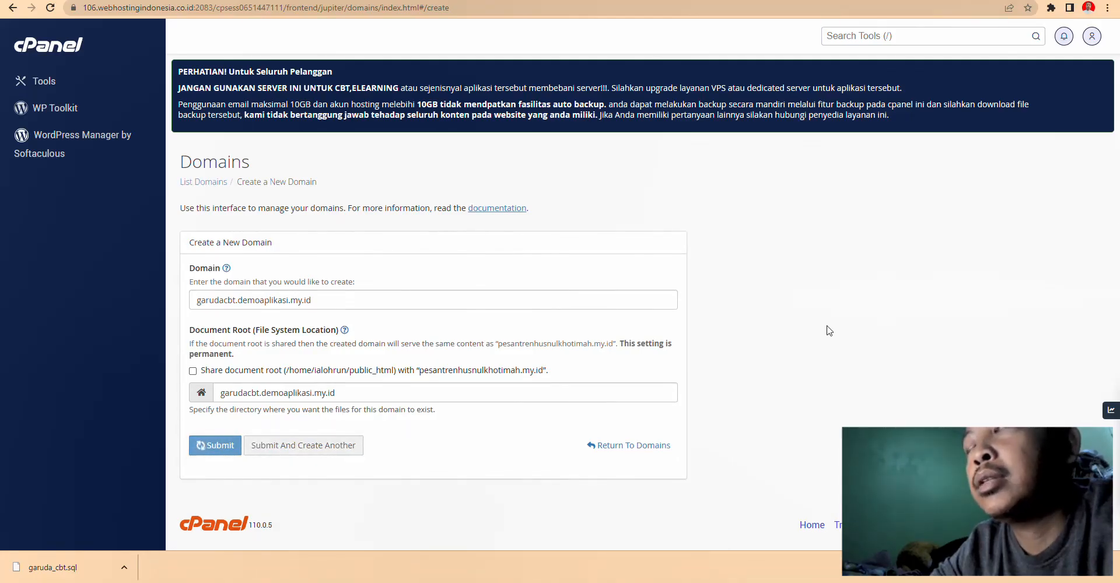
- Return to the cPanel Tools page and scroll down to the Files section
{"action": "scroll", "coordinate": [905, 397], "scroll_direction": "down", "scroll_amount": 1}
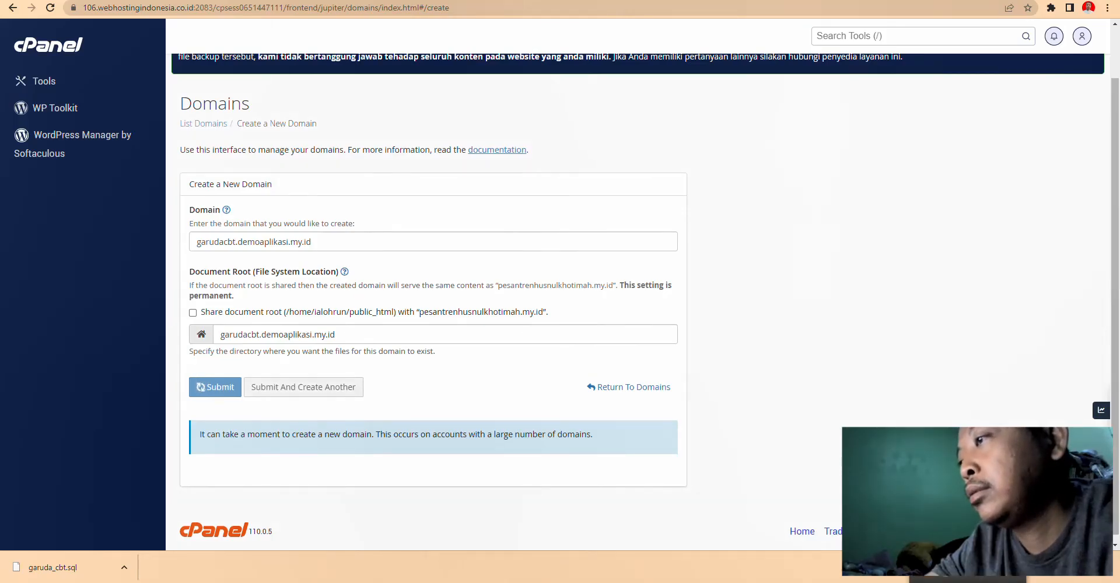
{"action": "left_click", "coordinate": [967, 562]}
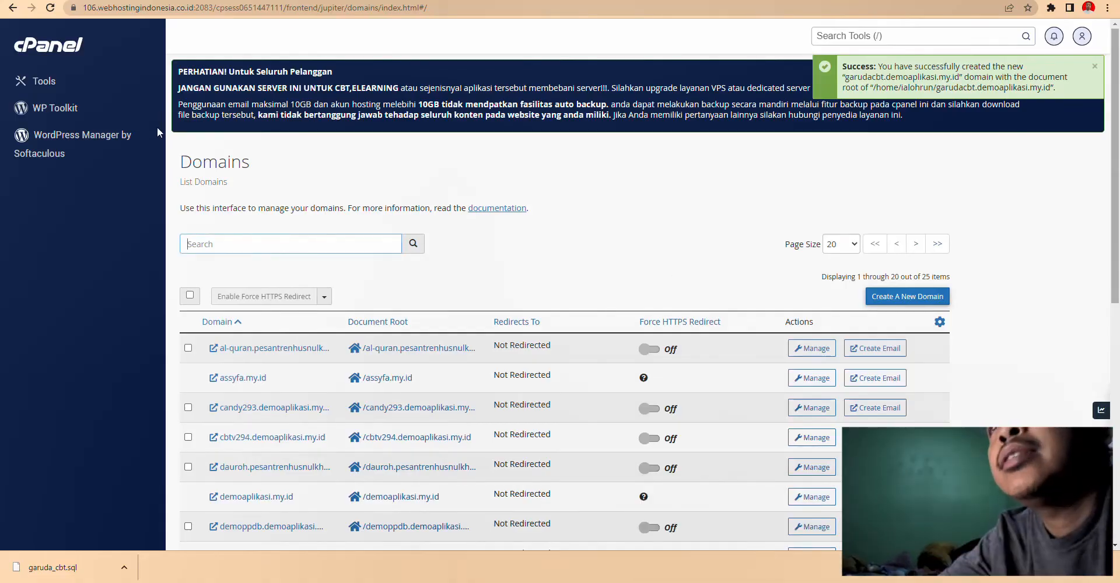
{"action": "left_click", "coordinate": [60, 81]}
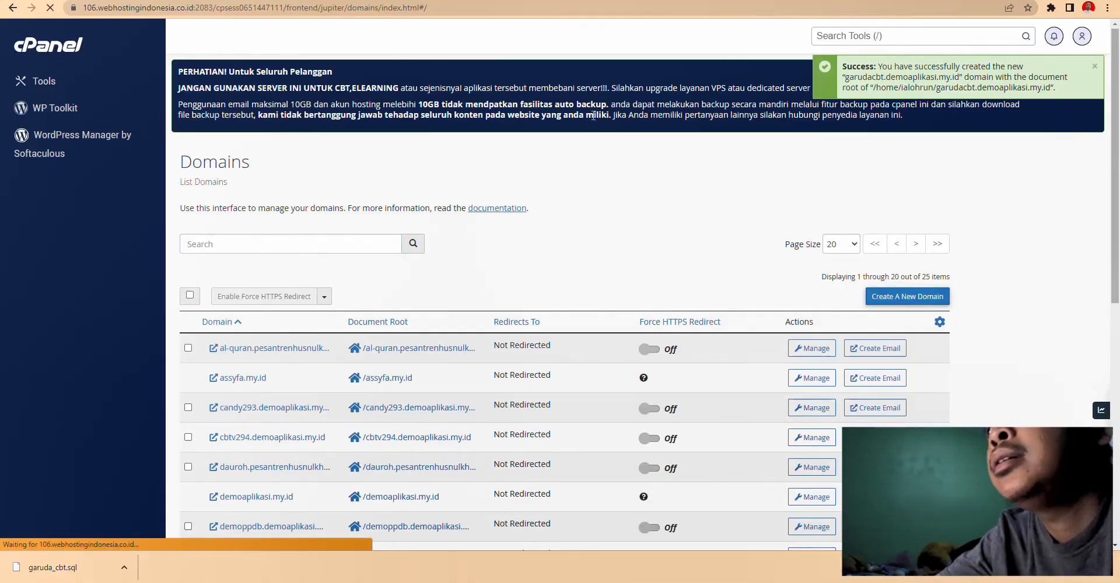
{"action": "scroll", "coordinate": [514, 257], "scroll_direction": "down", "scroll_amount": 5}
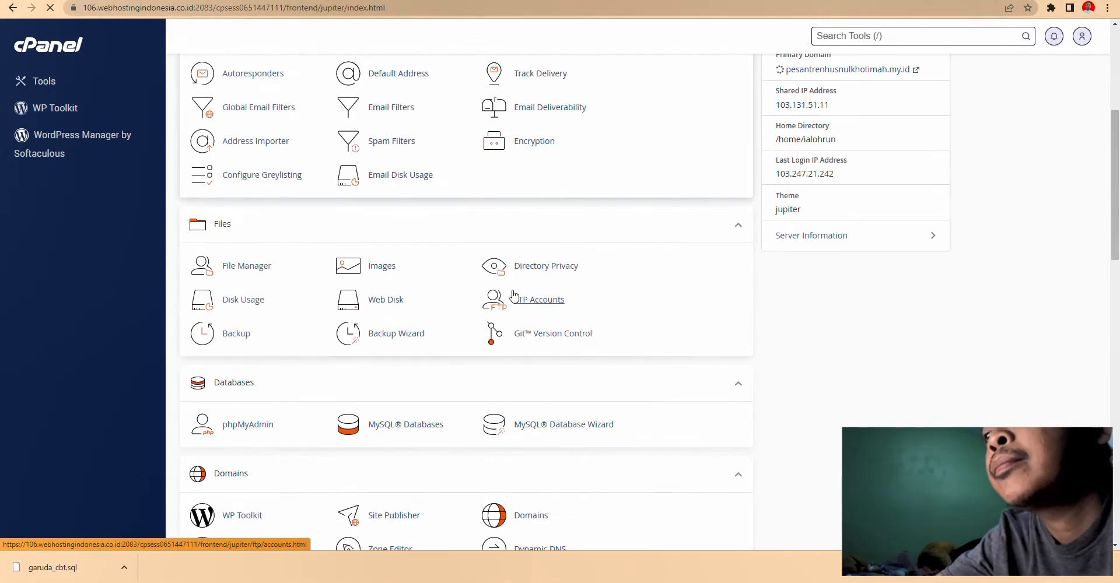
{"action": "scroll", "coordinate": [300, 368], "scroll_direction": "down", "scroll_amount": 2}
- Permanently delete .well-known, cgi-bin and .htaccess from garudacbt.demoaplikasi.my.id, skipping the trash
{"action": "left_click", "coordinate": [262, 153]}
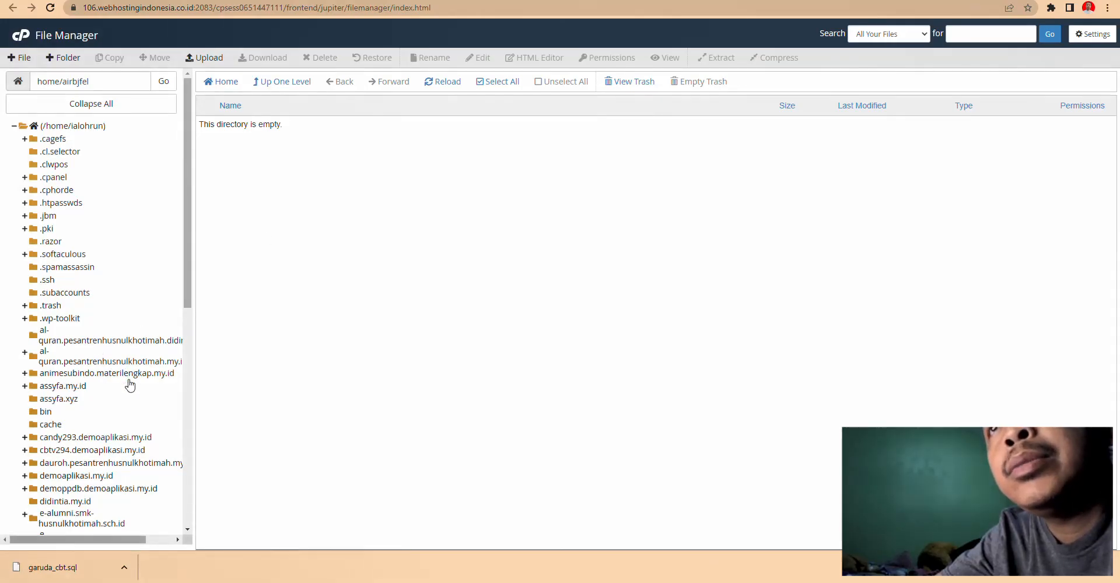
{"action": "scroll", "coordinate": [130, 385], "scroll_direction": "down", "scroll_amount": 2}
{"action": "scroll", "coordinate": [111, 370], "scroll_direction": "down", "scroll_amount": 2}
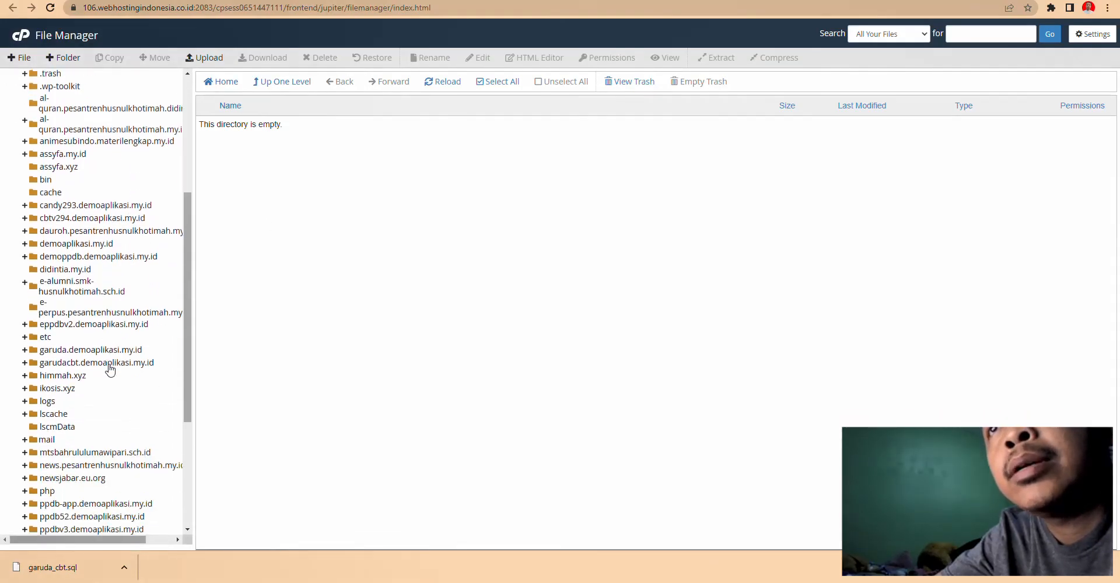
{"action": "left_click", "coordinate": [87, 365]}
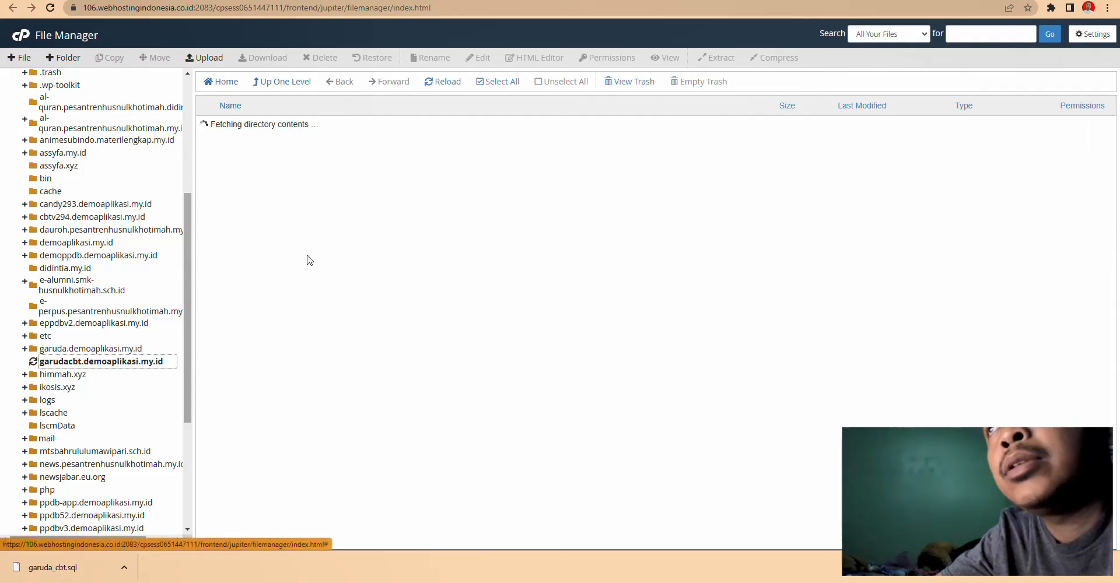
{"action": "triple_click", "coordinate": [235, 133]}
{"action": "left_click_drag", "start_coordinate": [235, 133], "coordinate": [243, 171]}
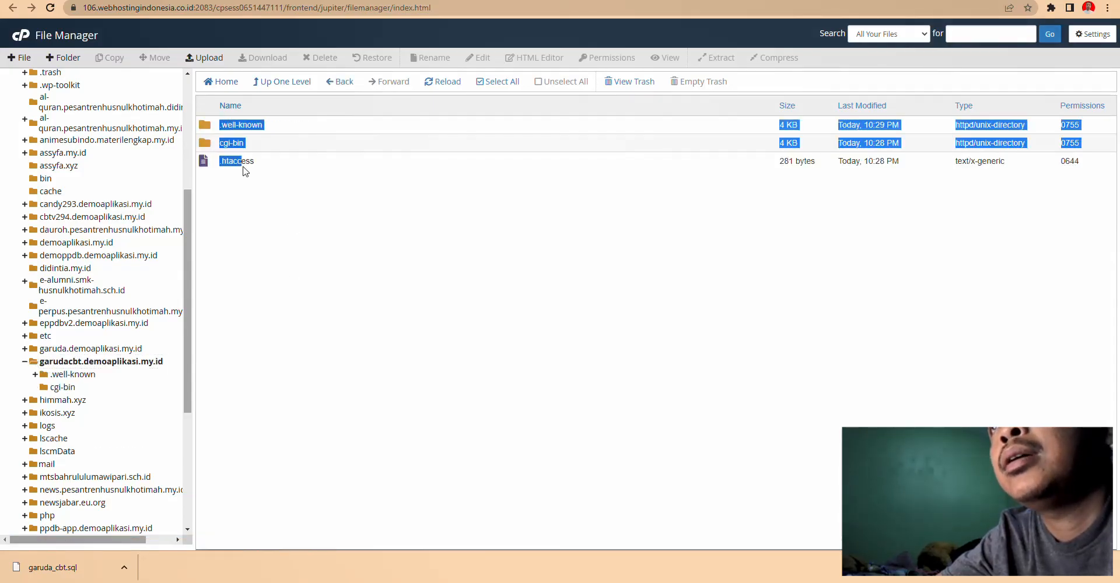
{"action": "left_click", "coordinate": [493, 87]}
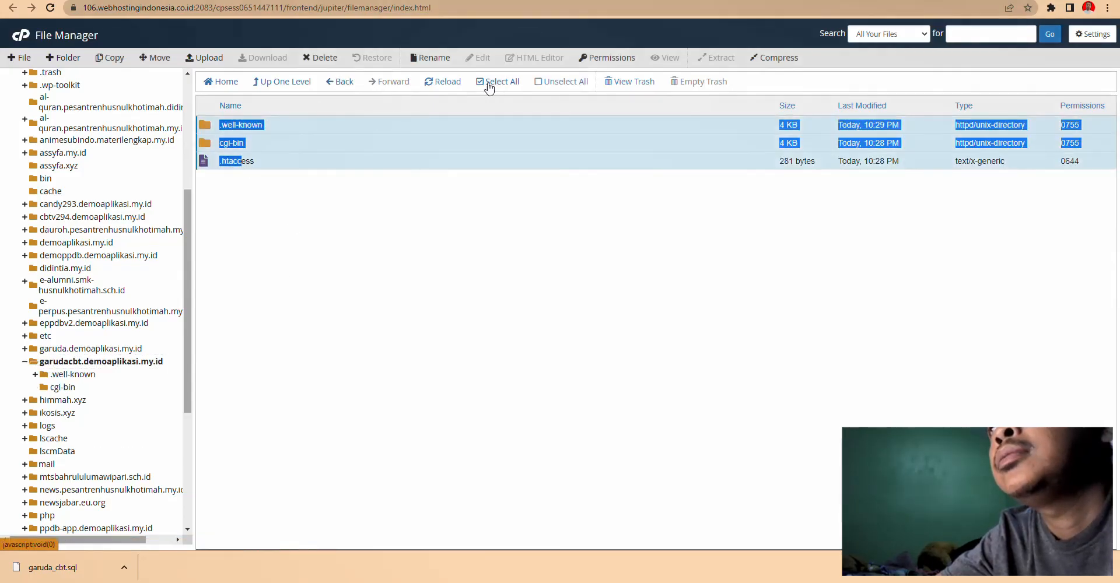
{"action": "left_click", "coordinate": [321, 57]}
{"action": "left_click", "coordinate": [575, 298]}
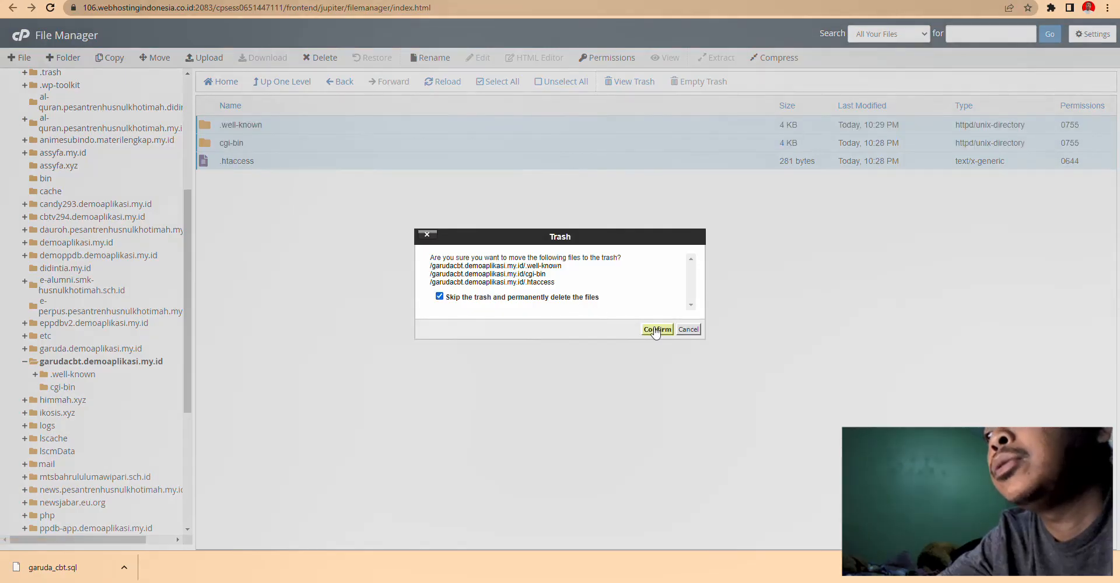
{"action": "left_click", "coordinate": [657, 329]}
{"action": "left_click", "coordinate": [217, 58]}
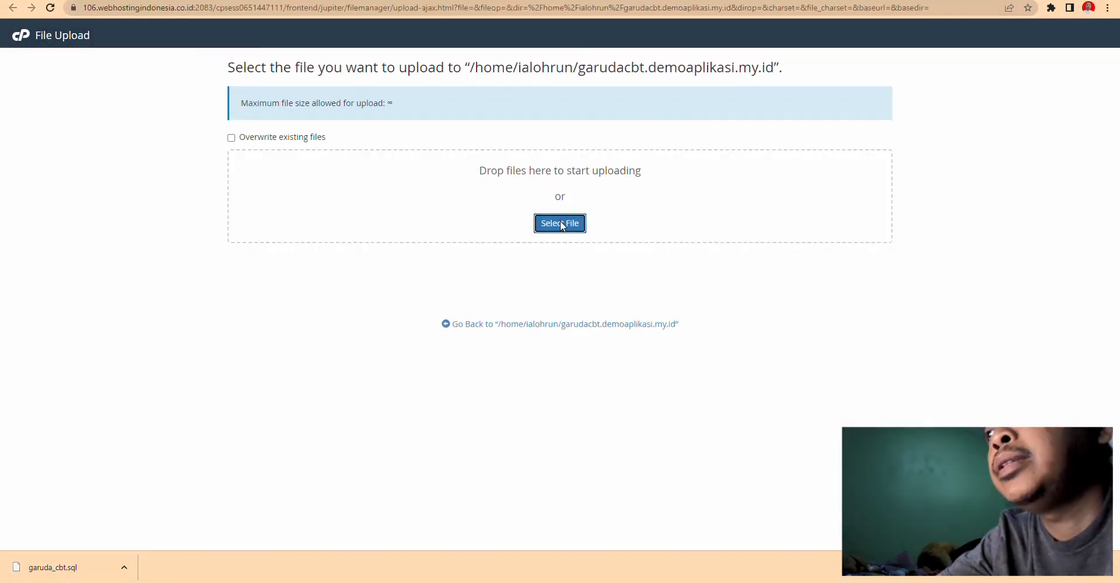
- Upload cbt-master.zip from the Videos folder to garudacbt.demoaplikasi.my.id
{"action": "left_click", "coordinate": [561, 225]}
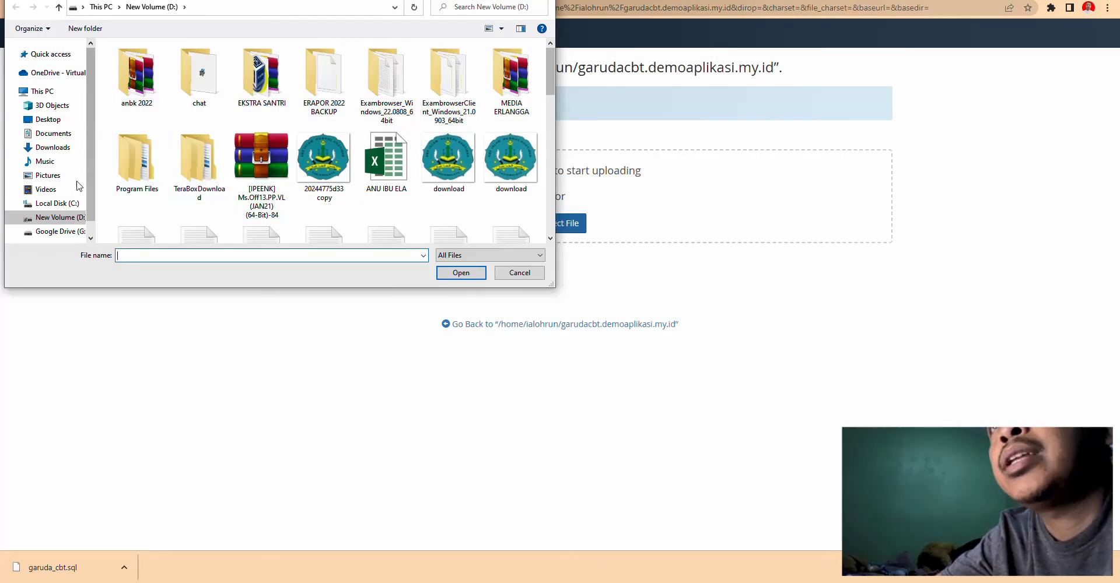
{"action": "left_click", "coordinate": [48, 192]}
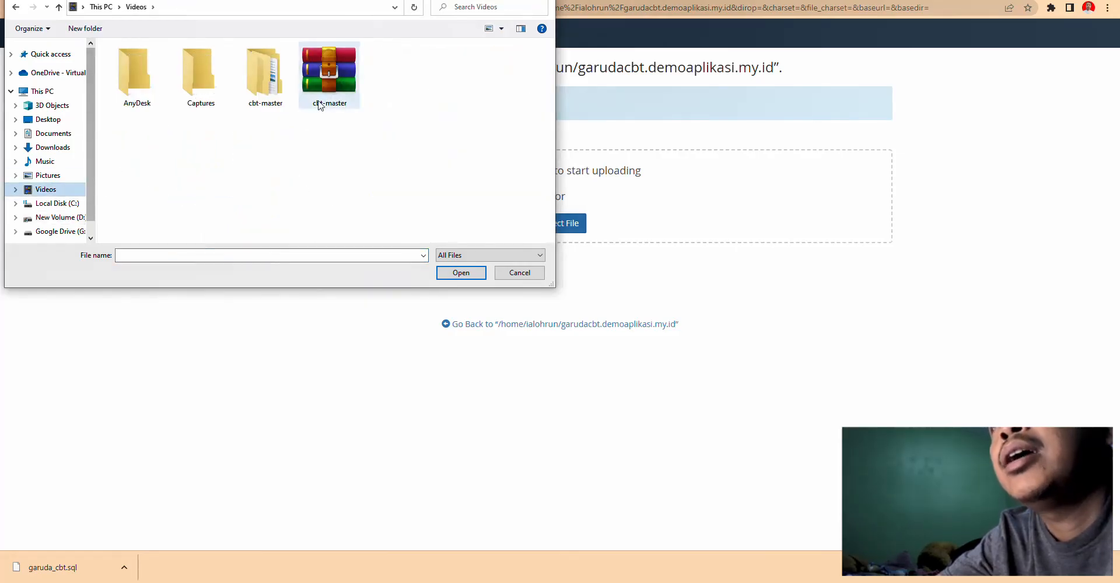
{"action": "double_click", "coordinate": [266, 76]}
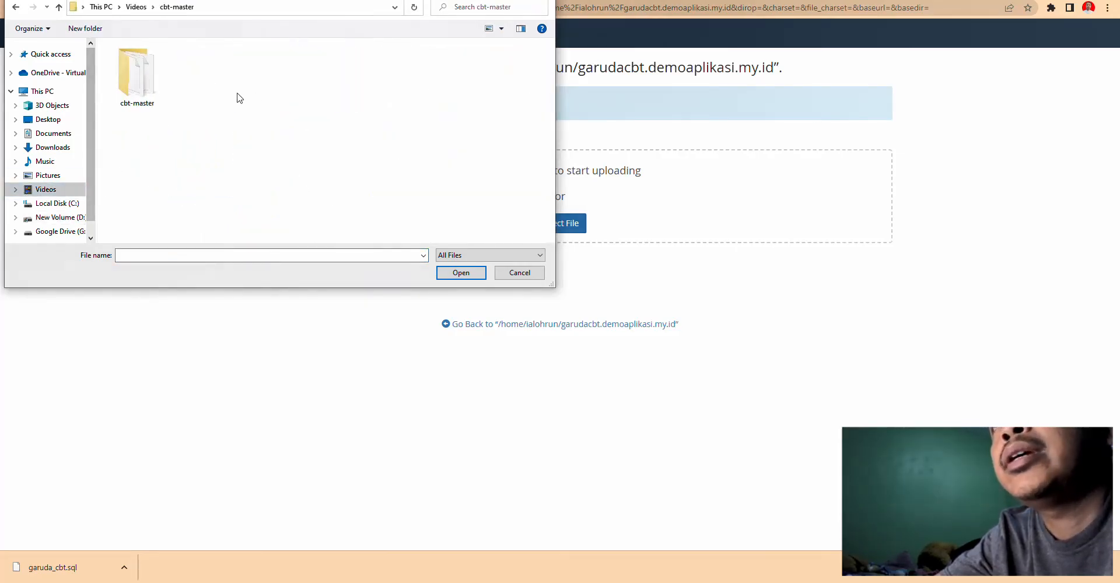
{"action": "double_click", "coordinate": [136, 74]}
{"action": "scroll", "coordinate": [325, 213], "scroll_direction": "down", "scroll_amount": 1}
{"action": "scroll", "coordinate": [323, 213], "scroll_direction": "up", "scroll_amount": 1}
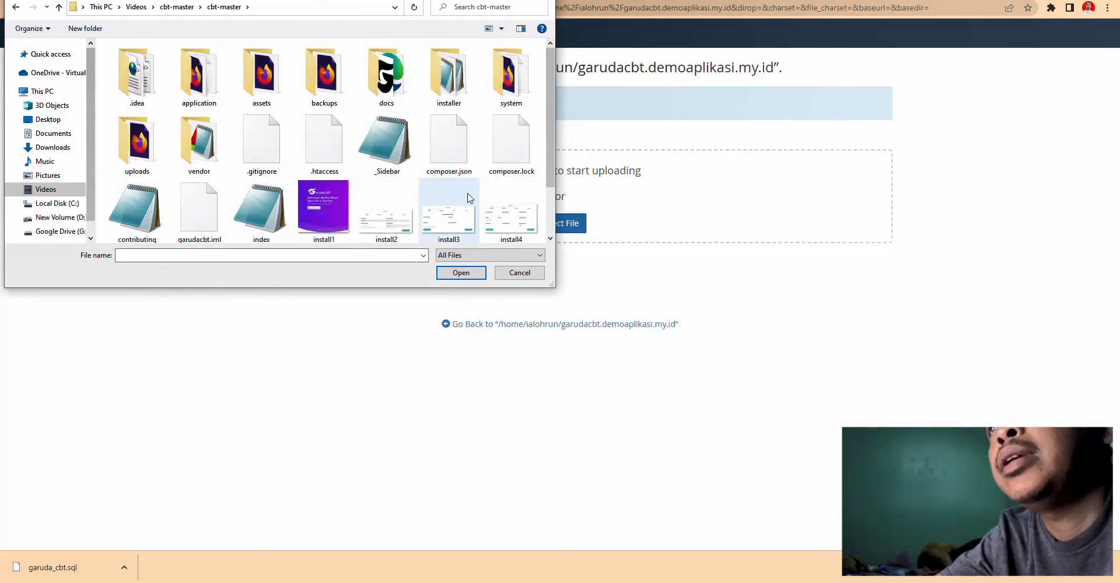
{"action": "left_click", "coordinate": [15, 7]}
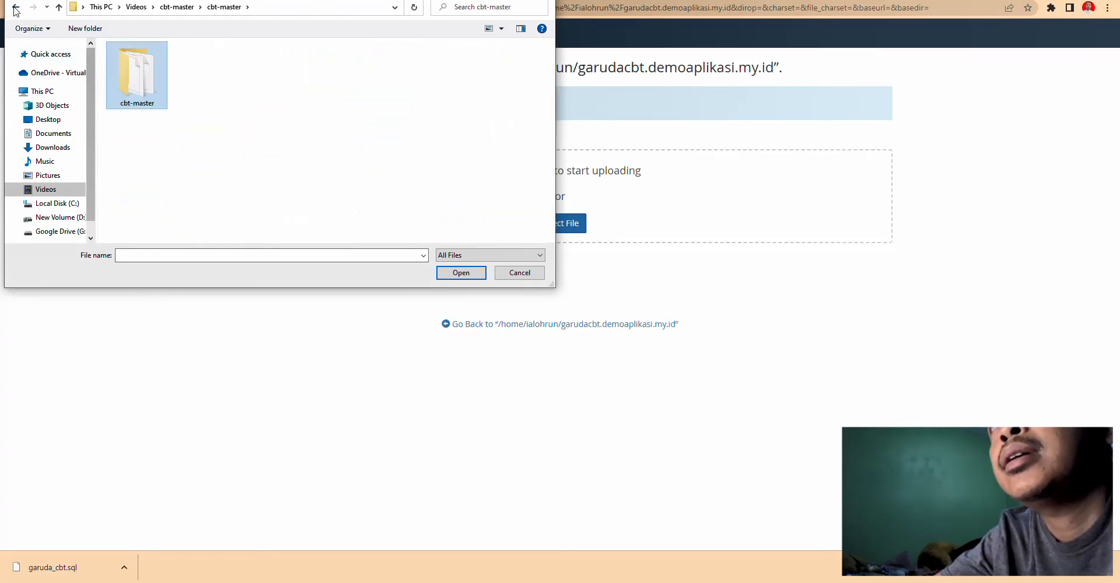
{"action": "left_click", "coordinate": [16, 7]}
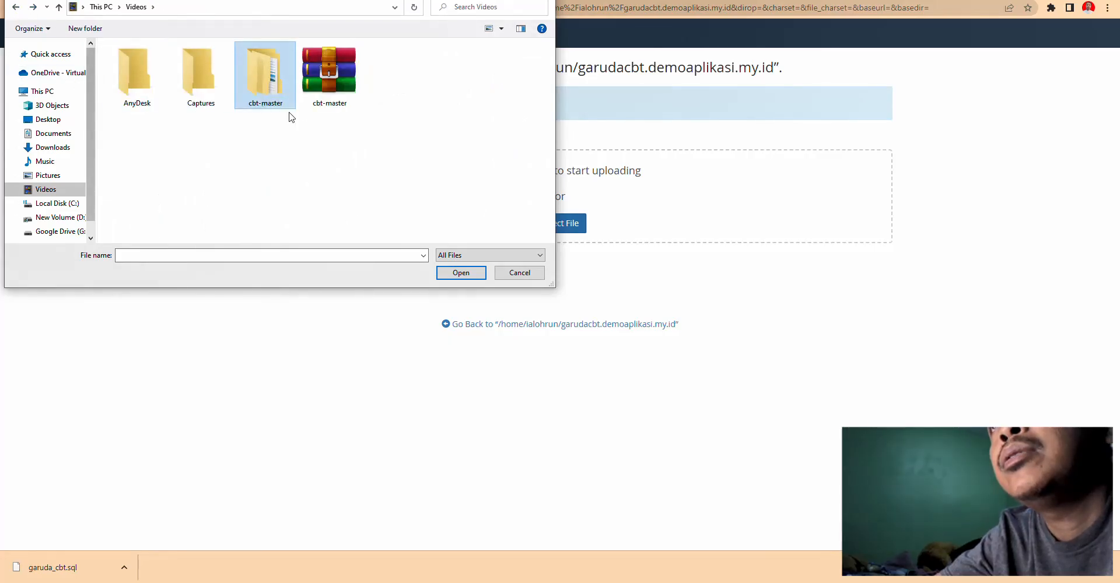
{"action": "left_click", "coordinate": [330, 104]}
{"action": "left_click", "coordinate": [458, 276]}
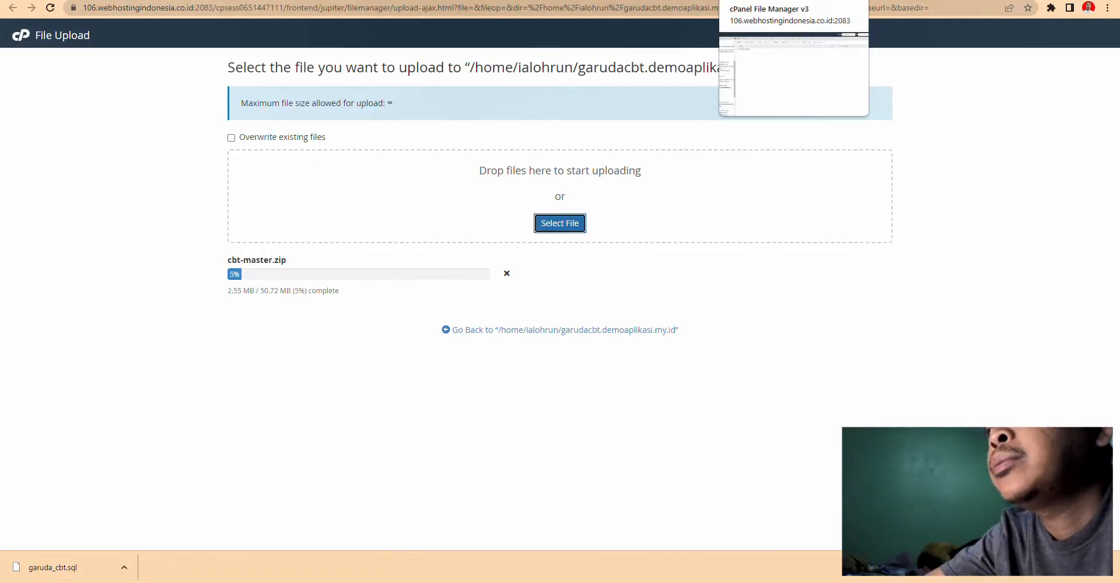
- Switch back to the cPanel home tab while the upload runs
{"action": "key", "text": "ctrl+shift+Tab"}
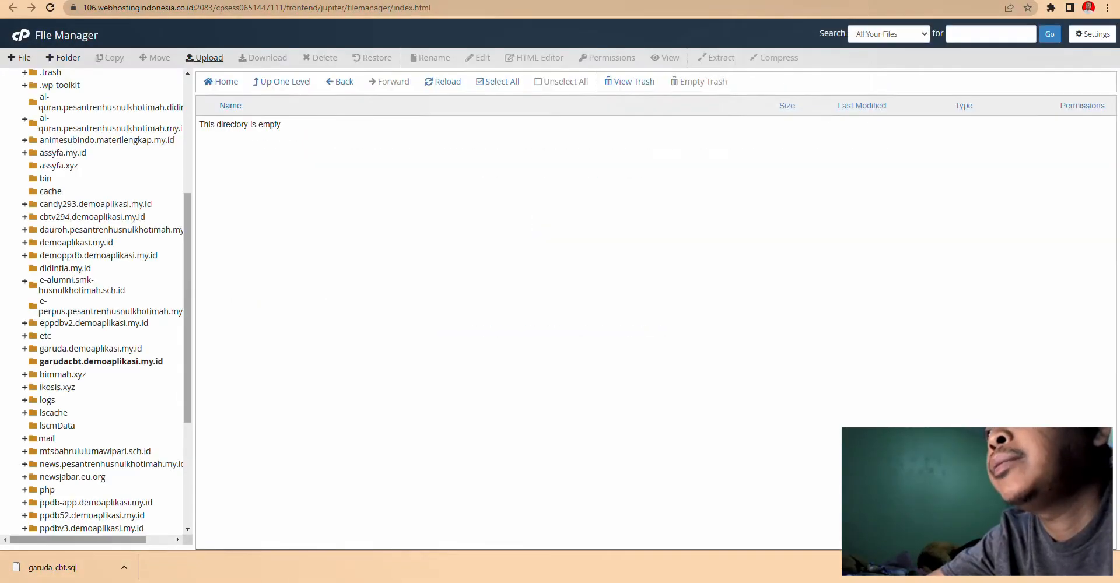
{"action": "key", "text": "ctrl+shift+Tab"}
{"action": "middle_click", "coordinate": [422, 235]}
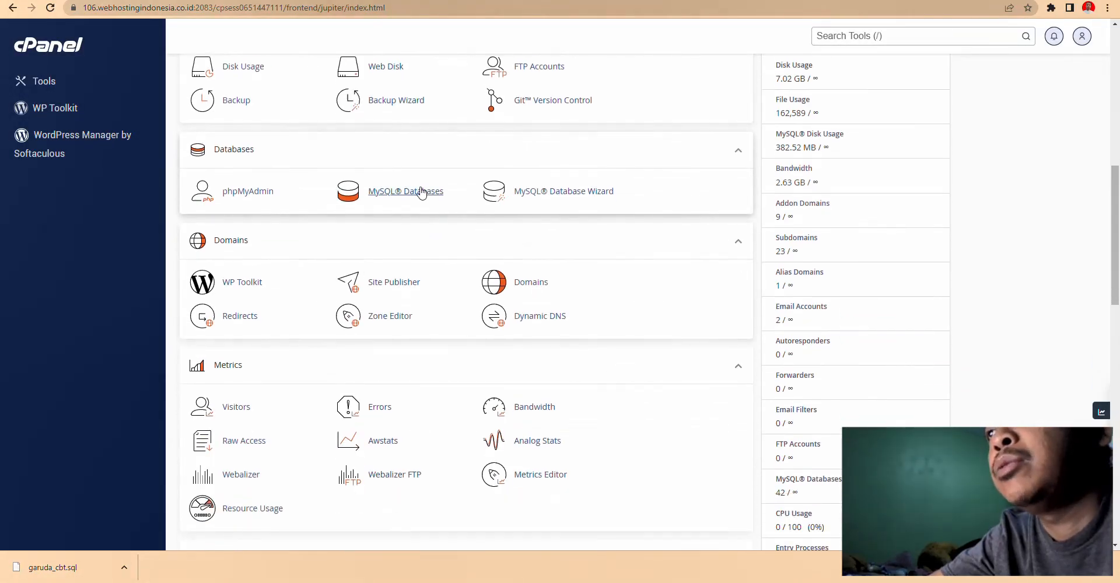
- Create the MySQL database garuda_cbt (ialohrun_garuda_cbt) and go back to MySQL Databases
{"action": "left_click", "coordinate": [495, 186]}
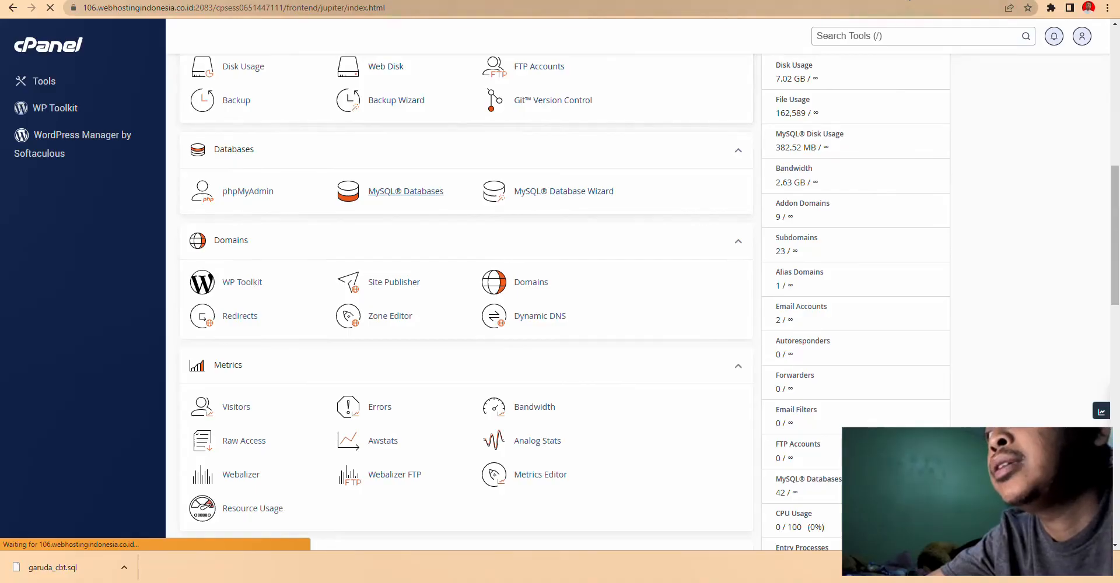
{"action": "key", "text": "ctrl+Tab"}
{"action": "key", "text": "ctrl+Tab"}
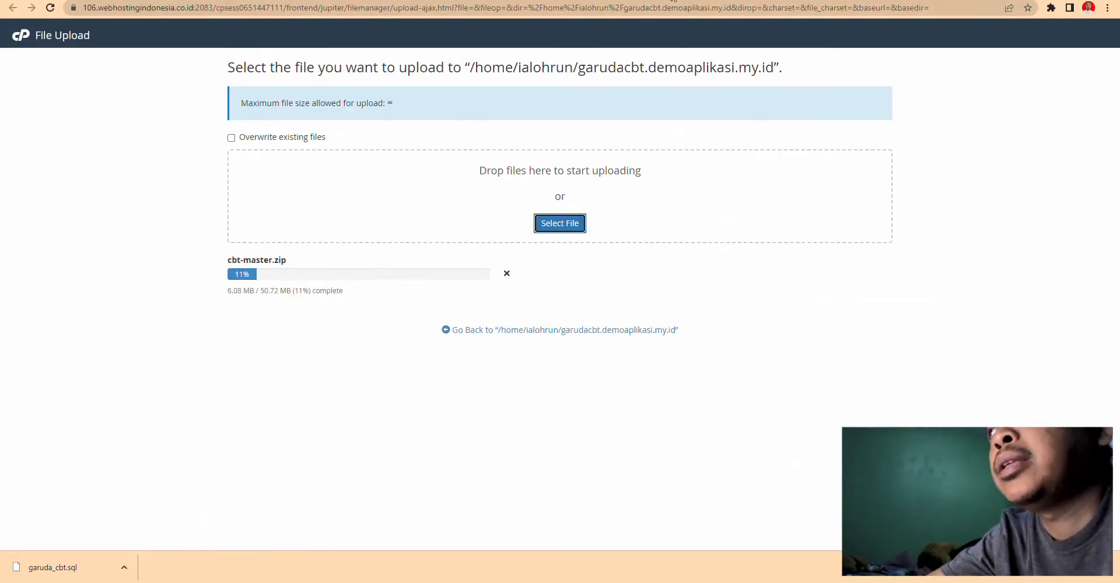
{"action": "key", "text": "ctrl+Tab"}
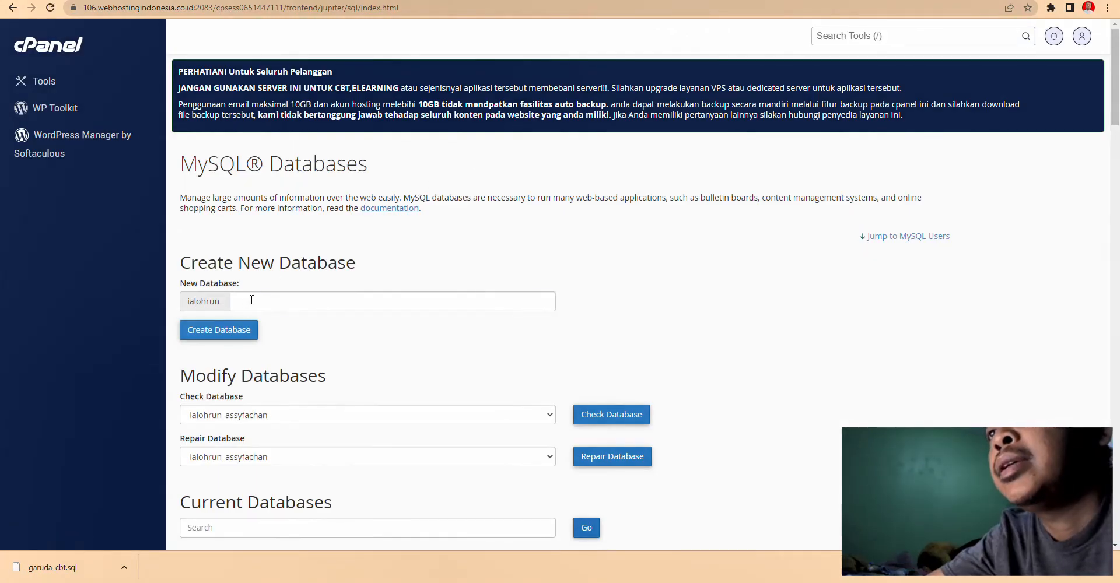
{"action": "left_click", "coordinate": [258, 298]}
{"action": "type", "text": "ruda_cbt"}
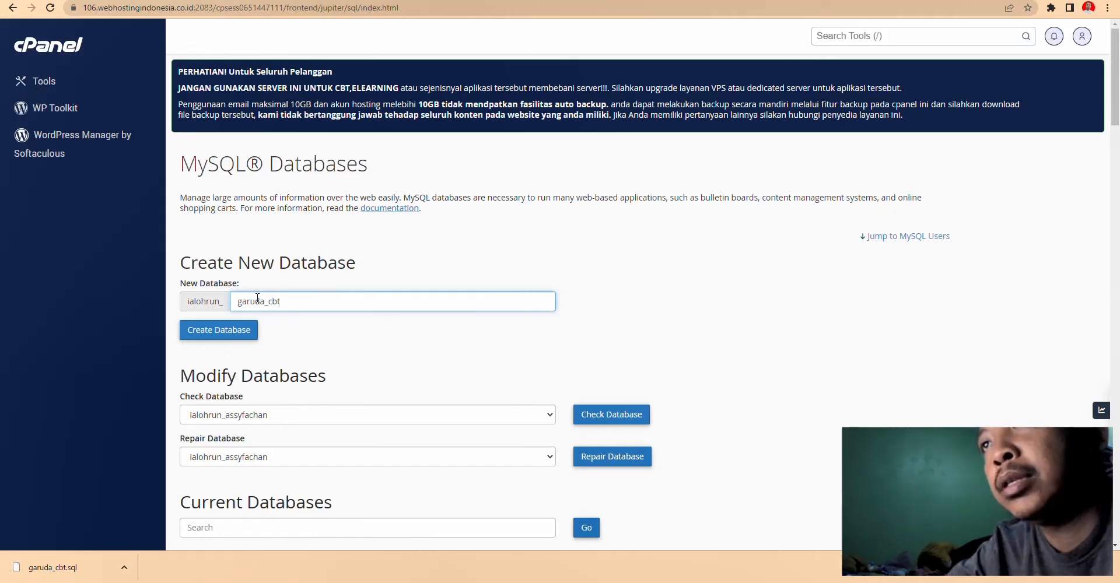
{"action": "scroll", "coordinate": [356, 345], "scroll_direction": "down", "scroll_amount": 2}
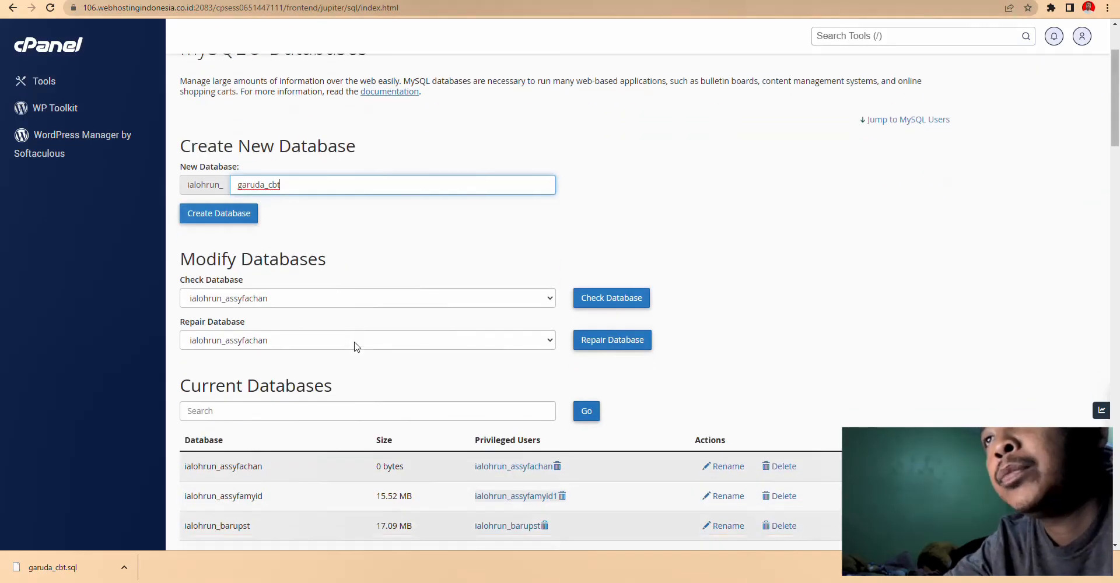
{"action": "left_click", "coordinate": [239, 217]}
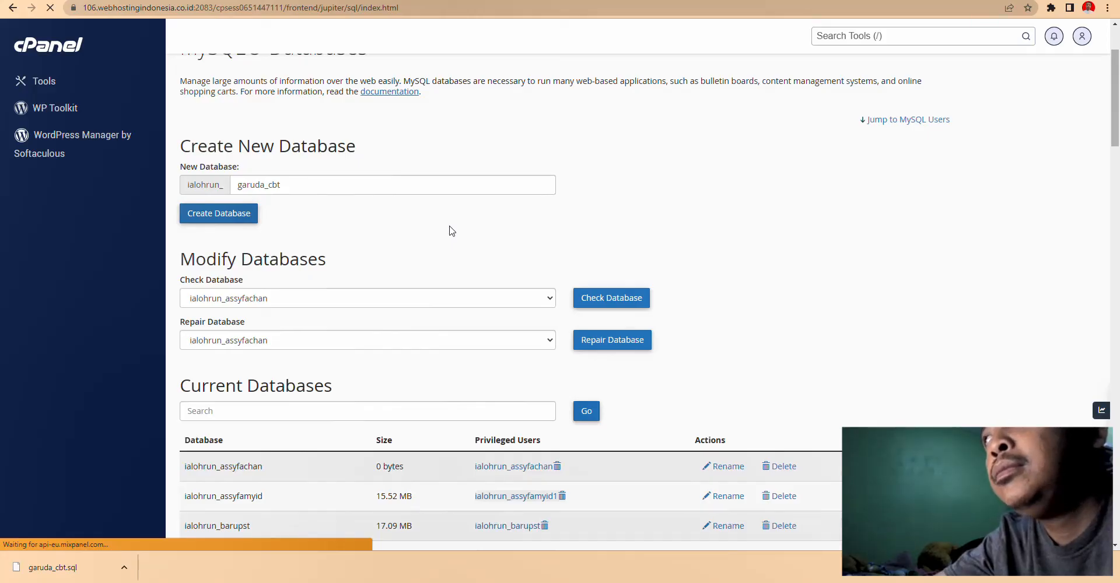
{"action": "left_click", "coordinate": [548, 244]}
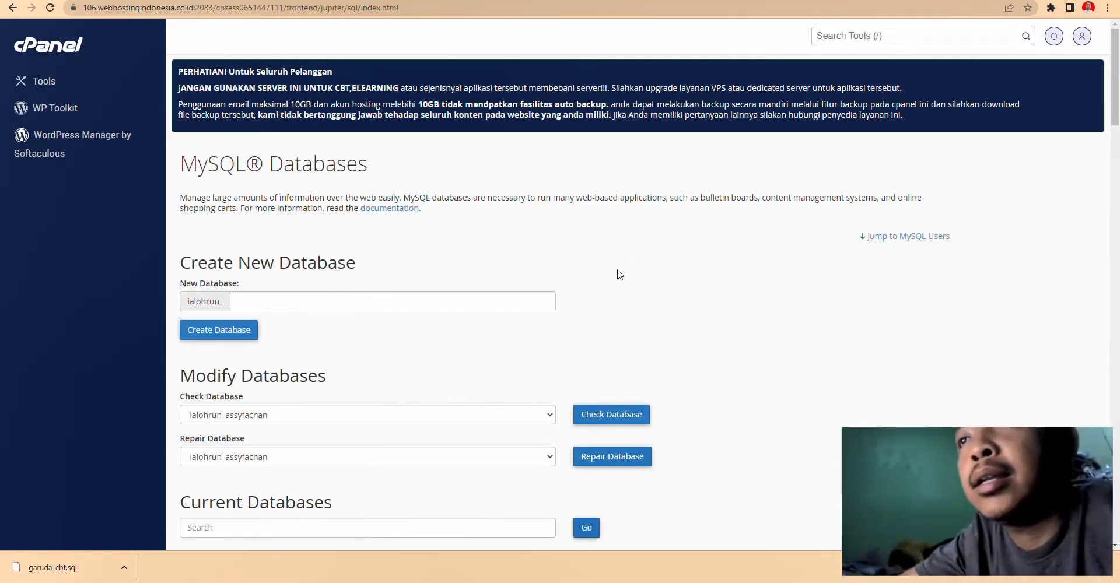
- Create MySQL user garuda_cbt with the copied strong password in both password fields
{"action": "scroll", "coordinate": [619, 275], "scroll_direction": "down", "scroll_amount": 13}
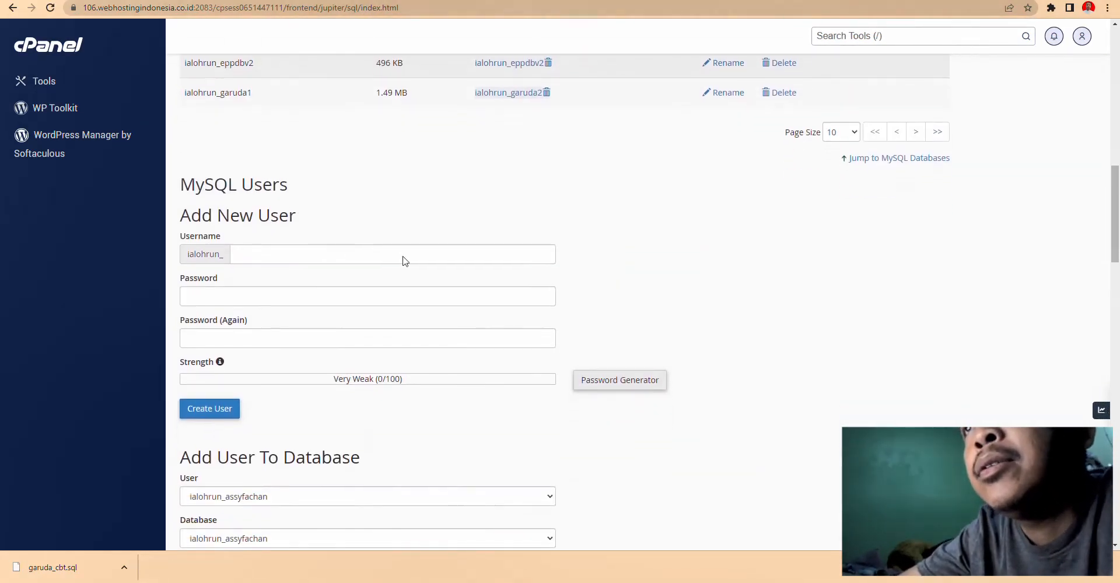
{"action": "left_click", "coordinate": [261, 257]}
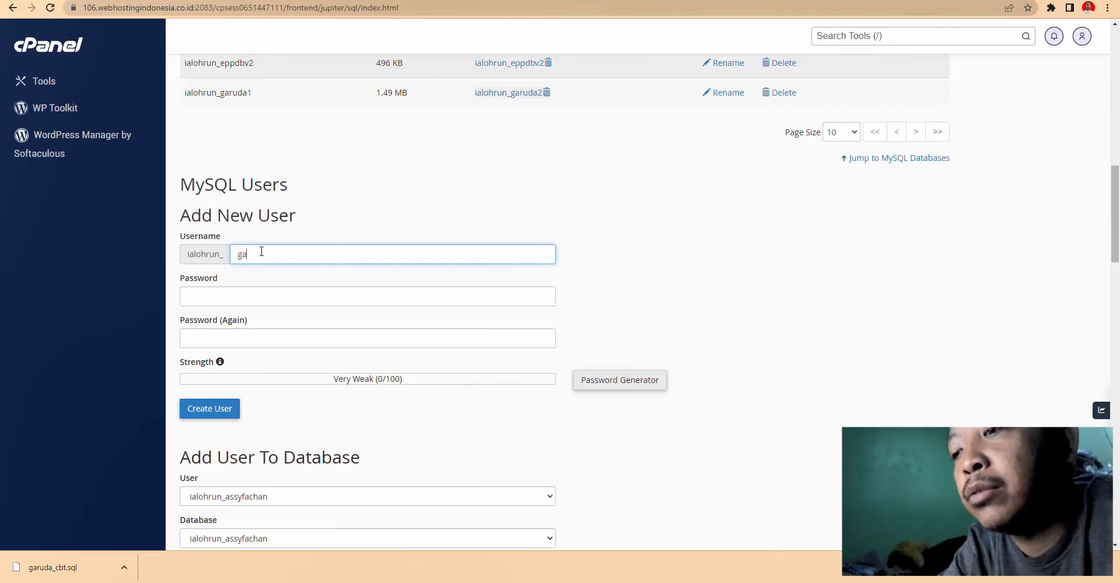
{"action": "type", "text": "garuda_"}
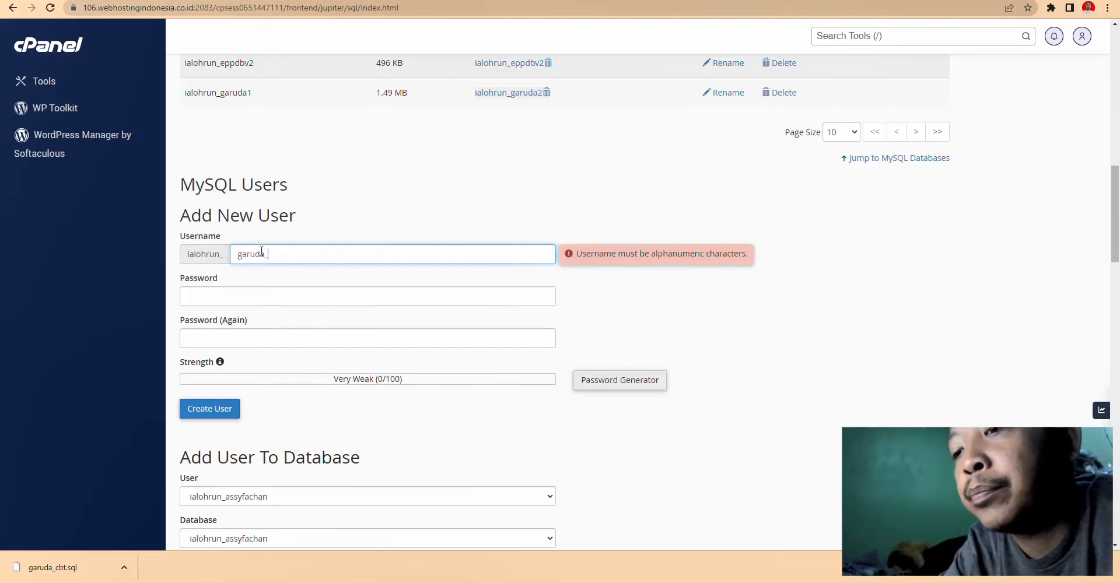
{"action": "type", "text": "cbt"}
{"action": "left_click", "coordinate": [265, 298]}
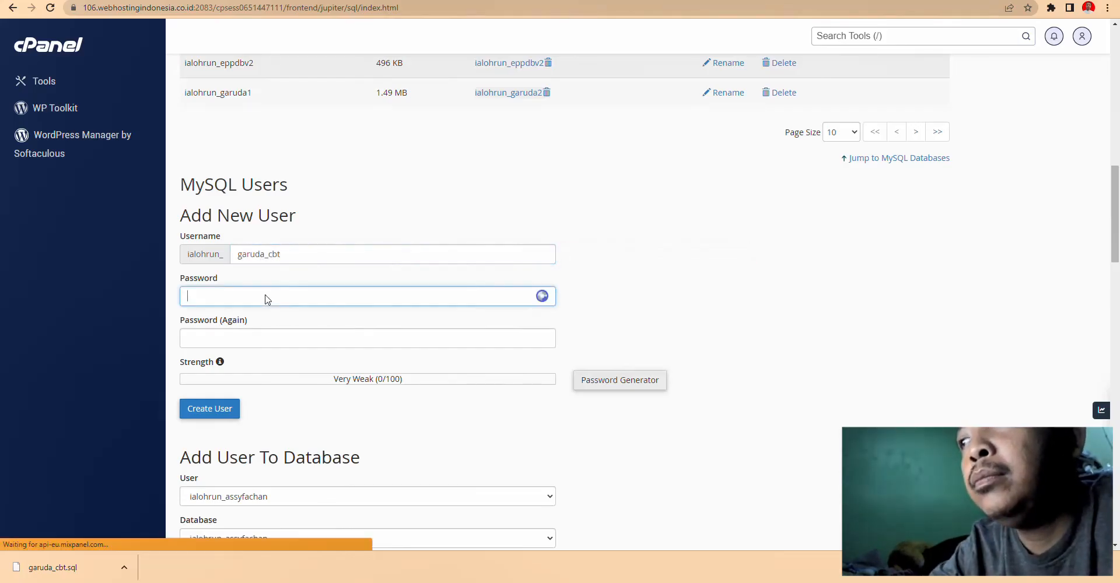
{"action": "left_click", "coordinate": [618, 384]}
{"action": "left_click_drag", "start_coordinate": [523, 253], "coordinate": [428, 247]}
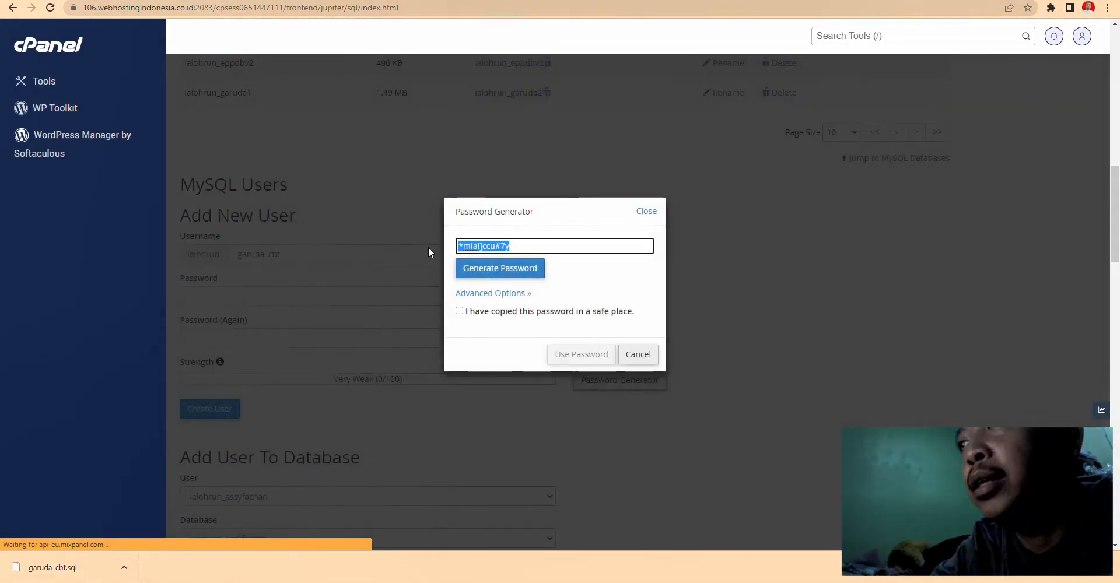
{"action": "left_click", "coordinate": [328, 293]}
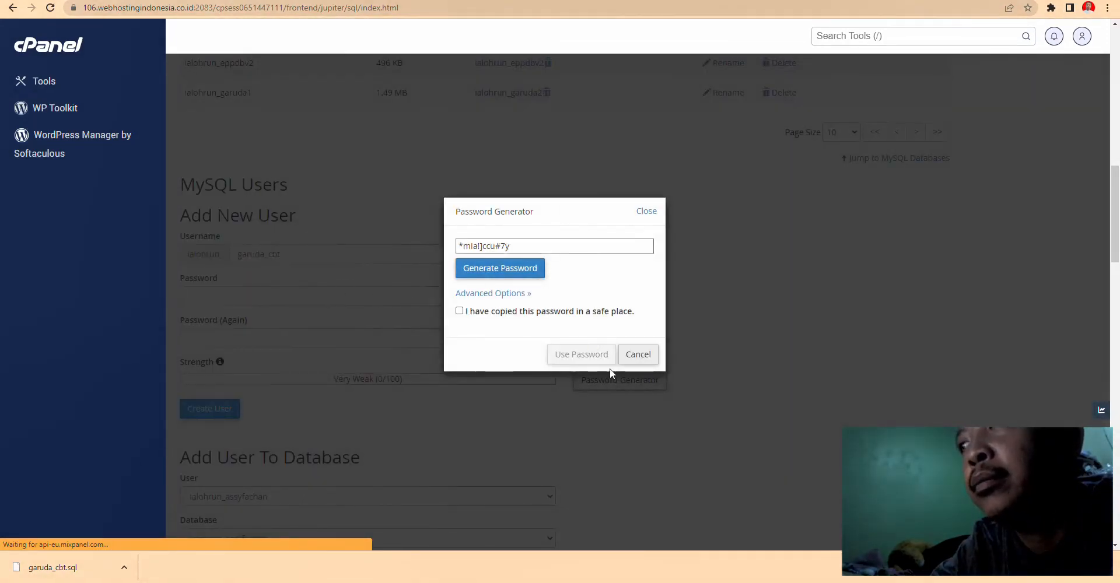
{"action": "left_click", "coordinate": [637, 354]}
{"action": "left_click", "coordinate": [280, 299]}
{"action": "key", "text": "ctrl+v"}
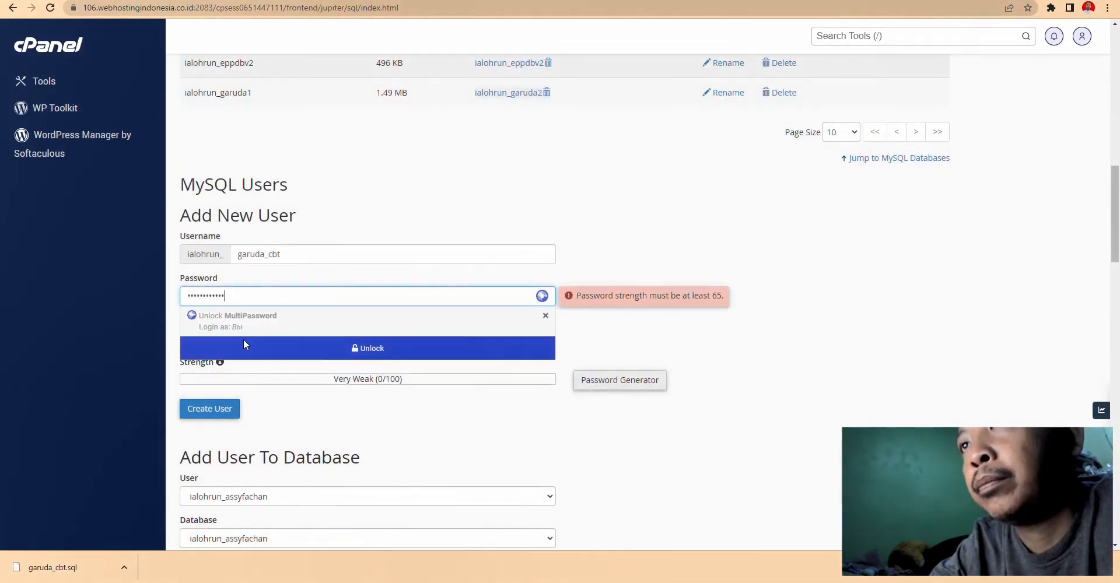
{"action": "left_click", "coordinate": [233, 344]}
{"action": "key", "text": "ctrl+v"}
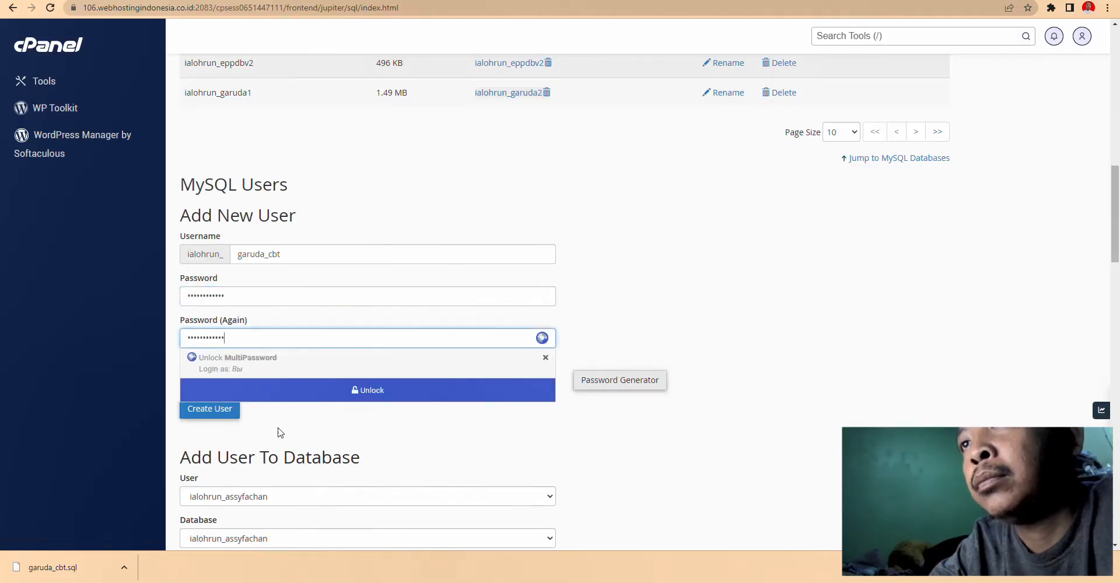
{"action": "left_click", "coordinate": [207, 408]}
- Save the user's password in the Notepad notes and return to MySQL Databases
{"action": "key", "text": "alt+Tab"}
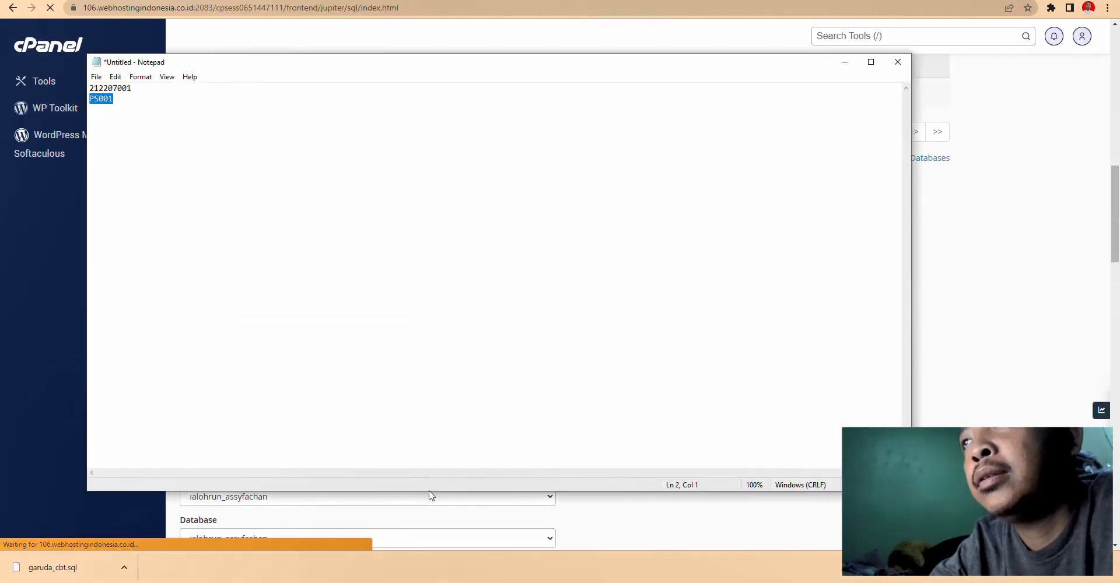
{"action": "left_click", "coordinate": [299, 105]}
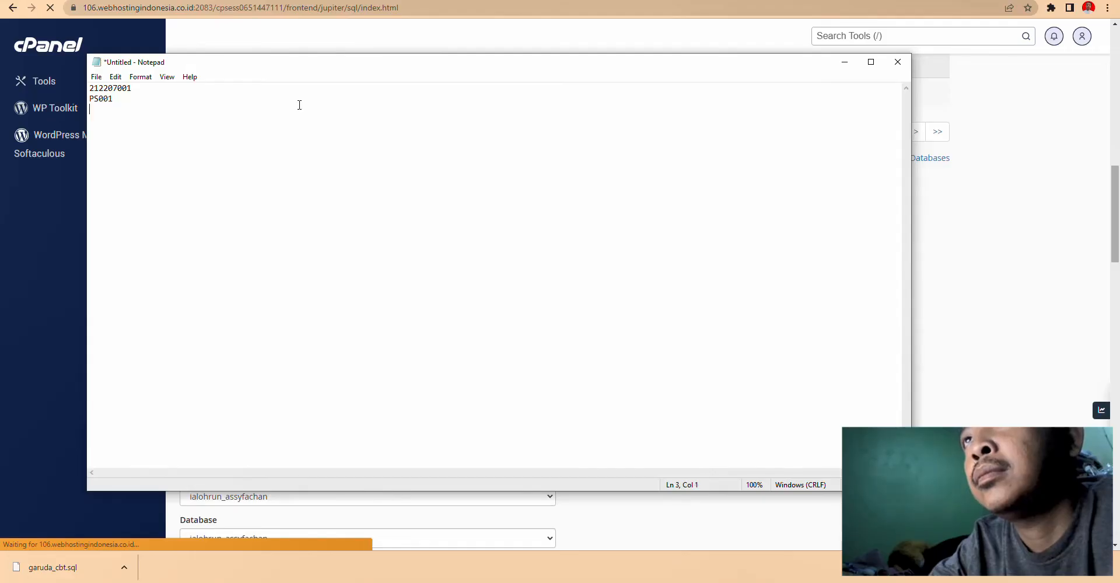
{"action": "key", "text": "ctrl+v"}
{"action": "key", "text": "alt+Tab"}
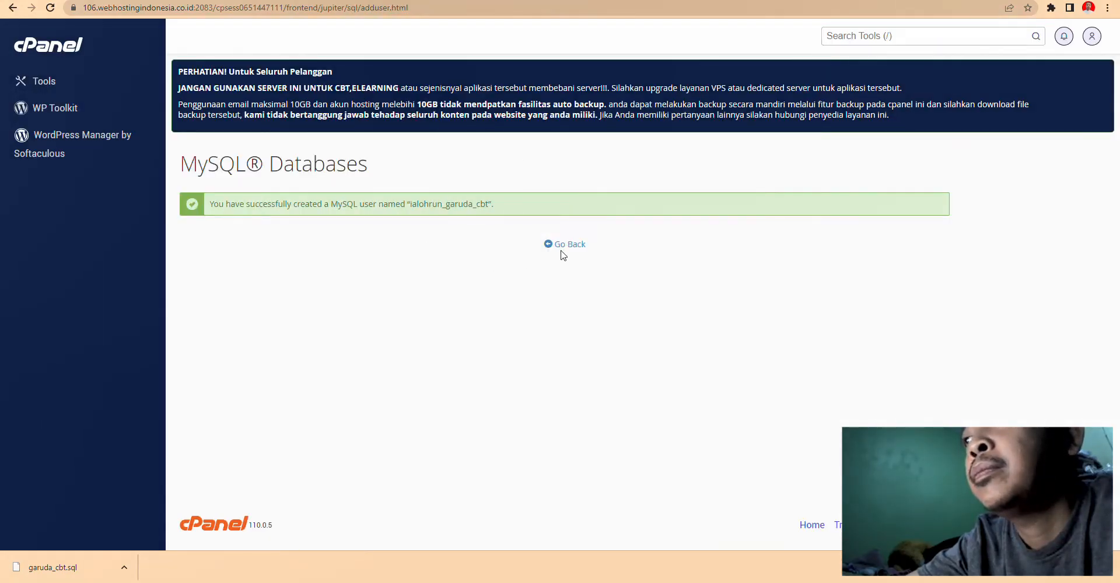
{"action": "left_click", "coordinate": [564, 251]}
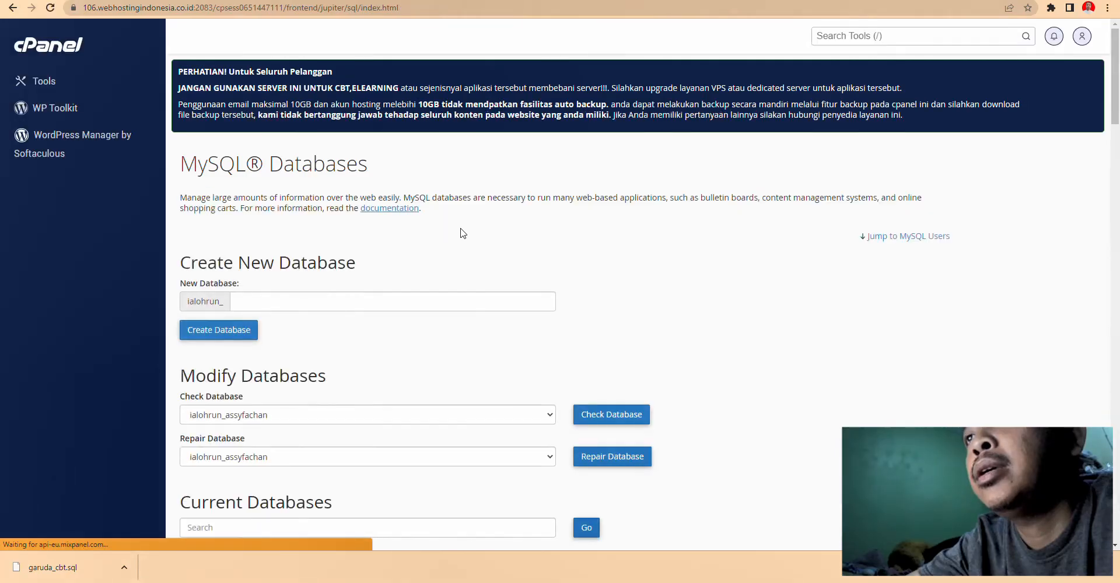
- Add user ialohrun_garuda_cbt to database ialohrun_garuda_cbt under Add User To Database
{"action": "scroll", "coordinate": [457, 274], "scroll_direction": "down", "scroll_amount": 10}
{"action": "scroll", "coordinate": [408, 323], "scroll_direction": "down", "scroll_amount": 4}
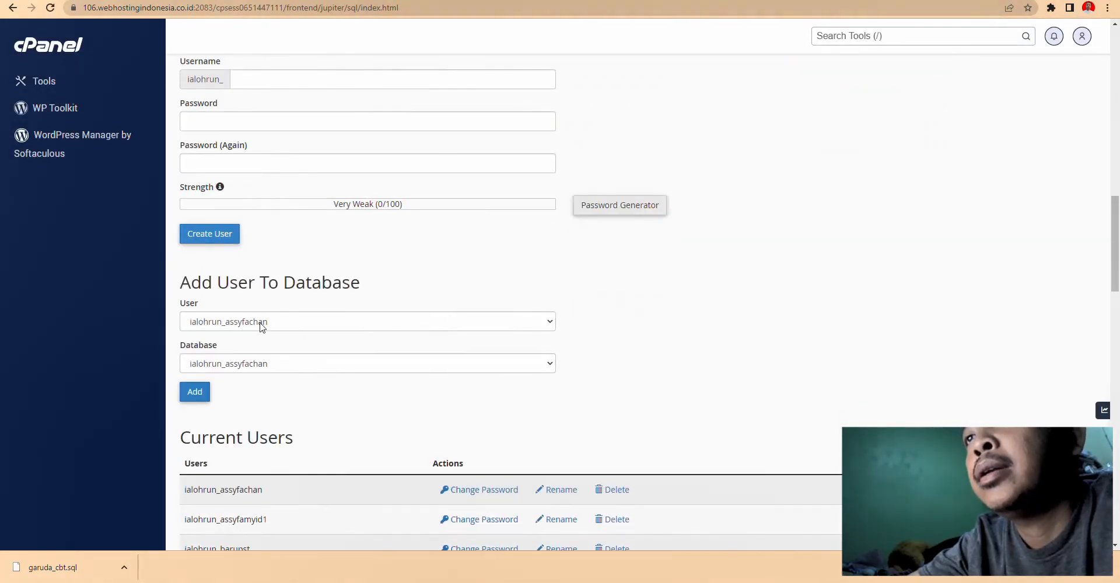
{"action": "scroll", "coordinate": [262, 326], "scroll_direction": "down", "scroll_amount": 5}
{"action": "scroll", "coordinate": [263, 299], "scroll_direction": "up", "scroll_amount": 4}
{"action": "left_click", "coordinate": [240, 267]}
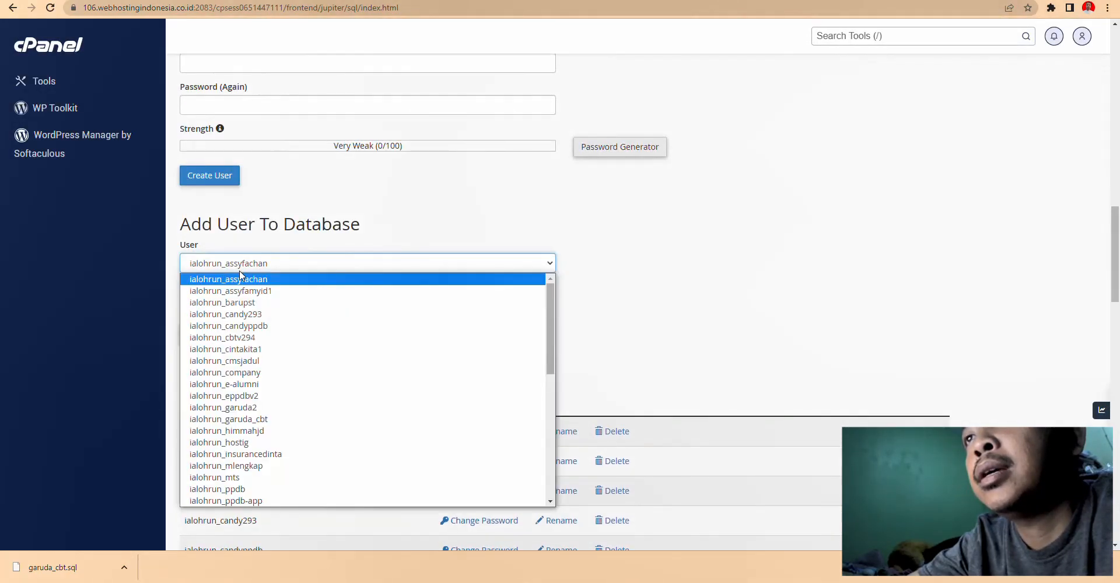
{"action": "scroll", "coordinate": [260, 409], "scroll_direction": "down", "scroll_amount": 4}
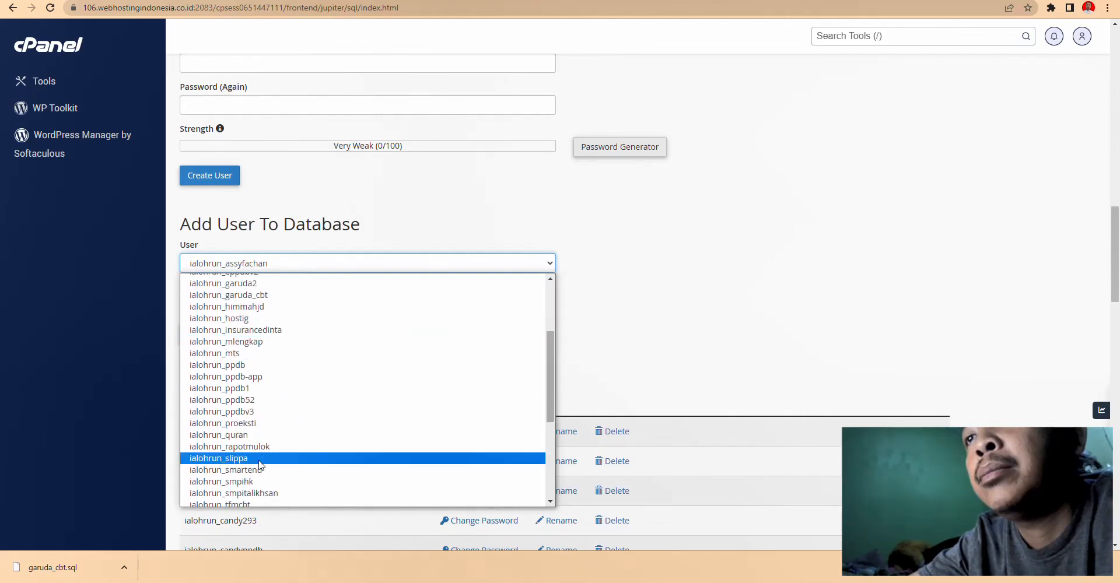
{"action": "scroll", "coordinate": [258, 420], "scroll_direction": "up", "scroll_amount": 3}
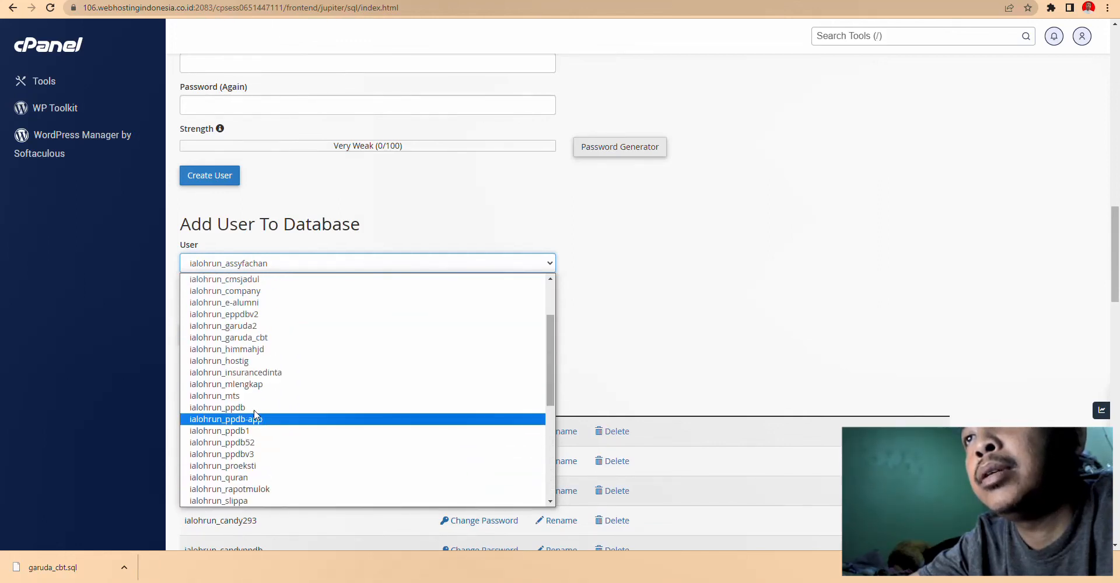
{"action": "left_click", "coordinate": [245, 335]}
{"action": "left_click", "coordinate": [242, 308]}
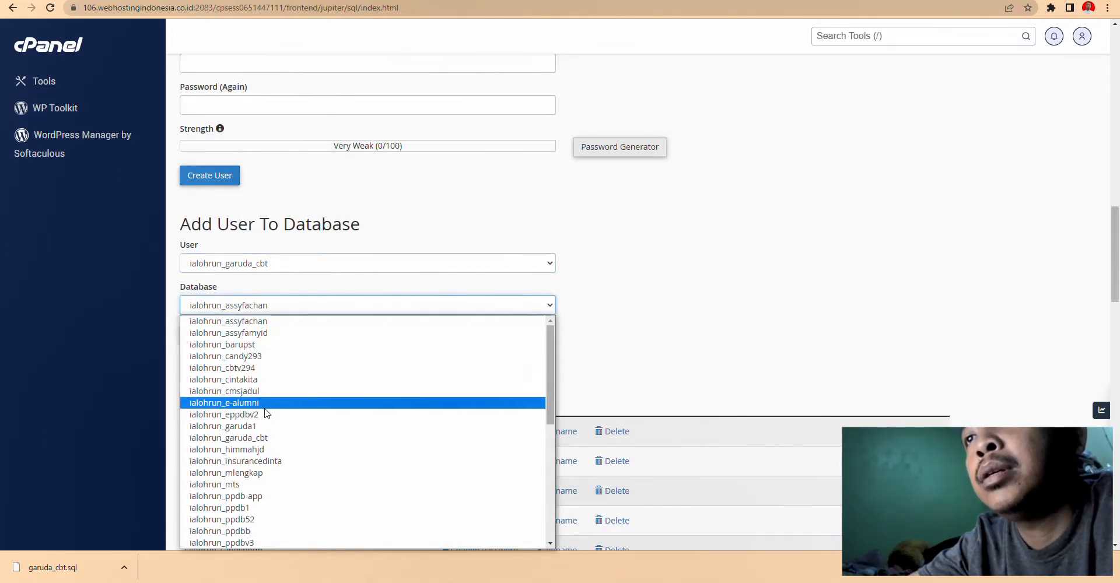
{"action": "left_click", "coordinate": [257, 439]}
{"action": "left_click", "coordinate": [196, 334]}
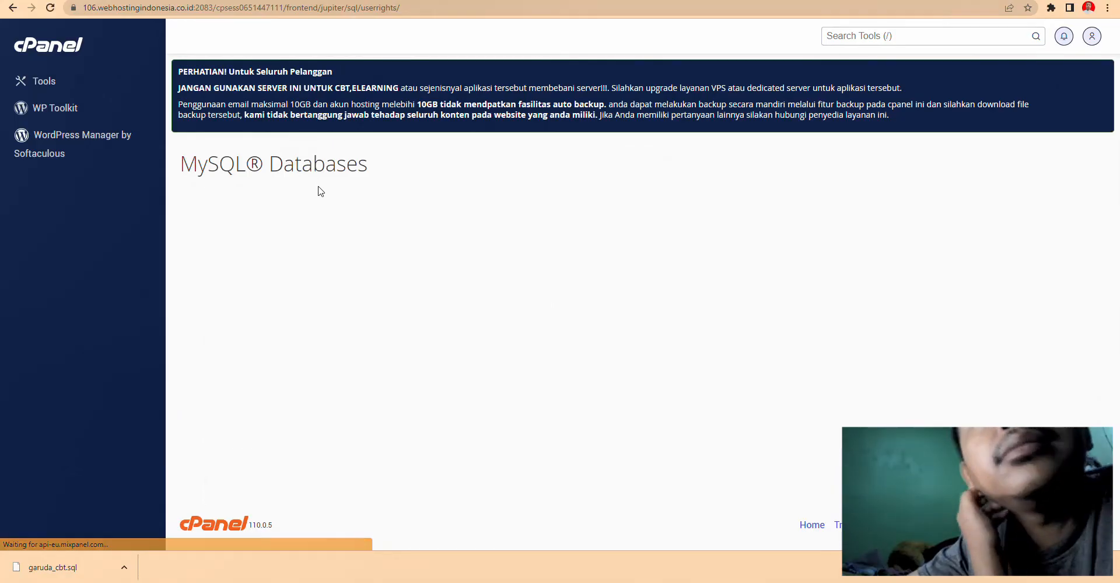
- Grant ALL PRIVILEGES on the database and save with Make Changes
{"action": "left_click", "coordinate": [187, 267]}
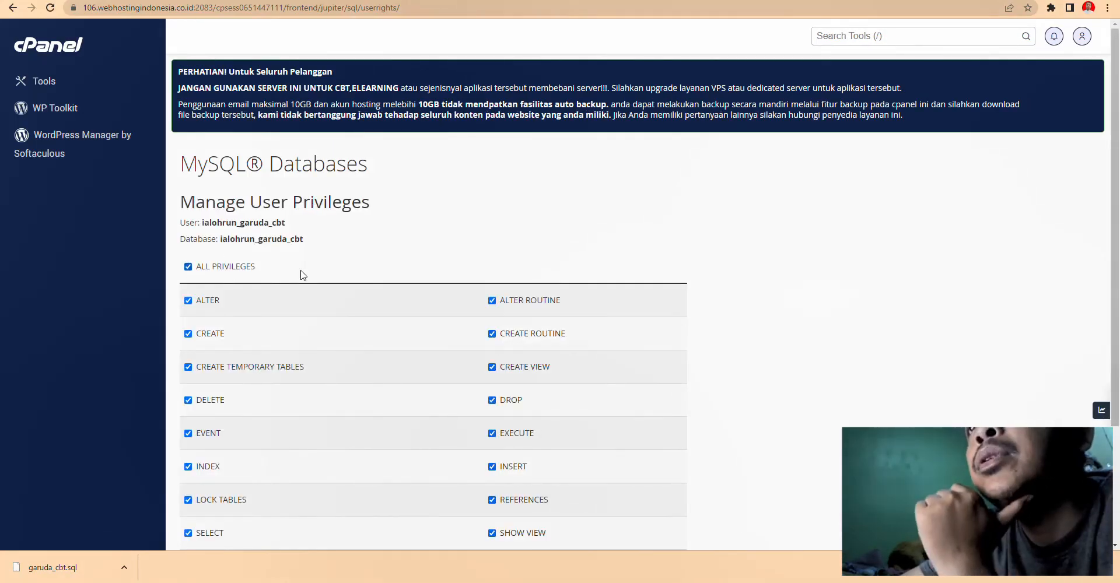
{"action": "scroll", "coordinate": [350, 277], "scroll_direction": "down", "scroll_amount": 3}
{"action": "left_click", "coordinate": [215, 452]}
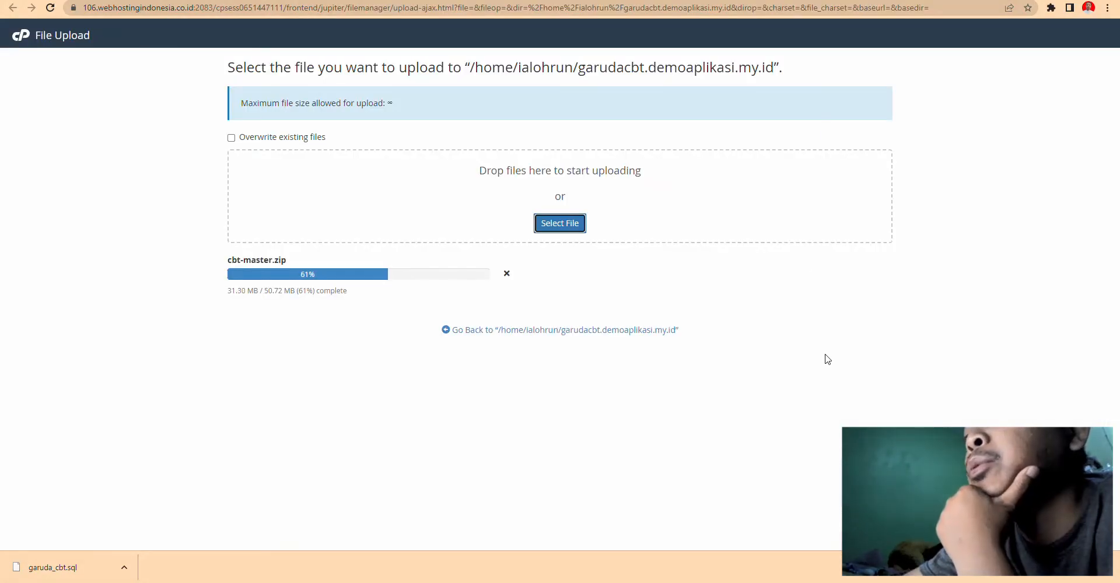
- Extract the uploaded cbt-master.zip into the garudacbt.demoaplikasi.my.id folder
{"action": "left_click", "coordinate": [967, 582]}
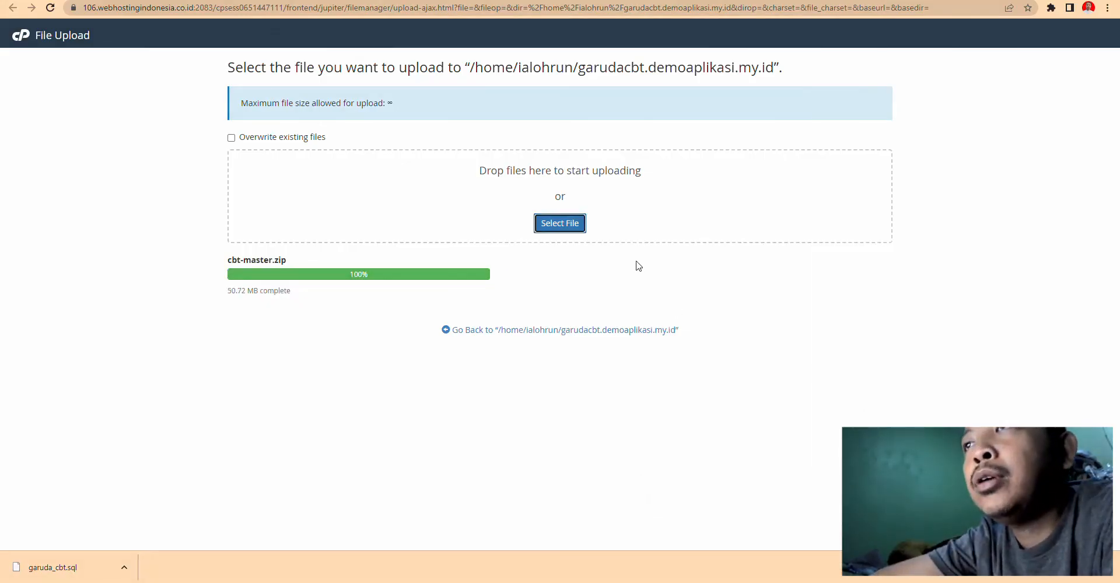
{"action": "left_click", "coordinate": [612, 330]}
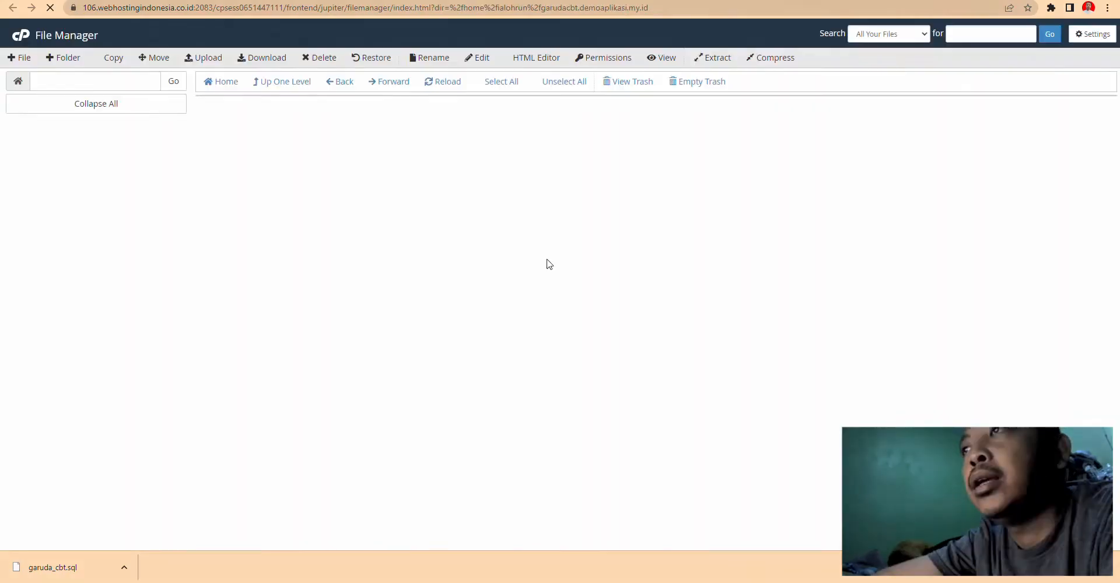
{"action": "left_click", "coordinate": [205, 130]}
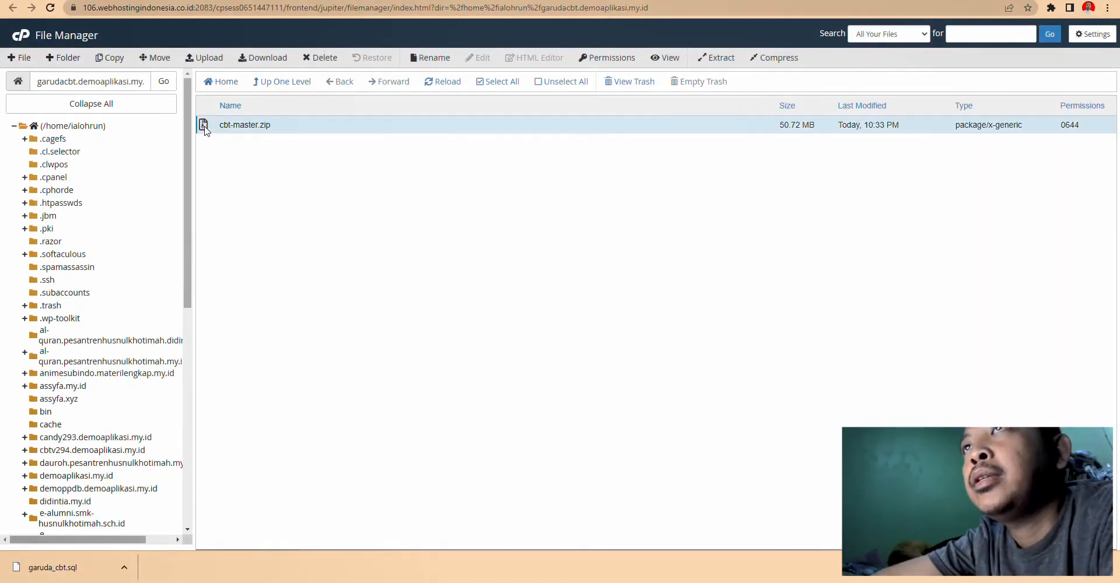
{"action": "right_click", "coordinate": [205, 129]}
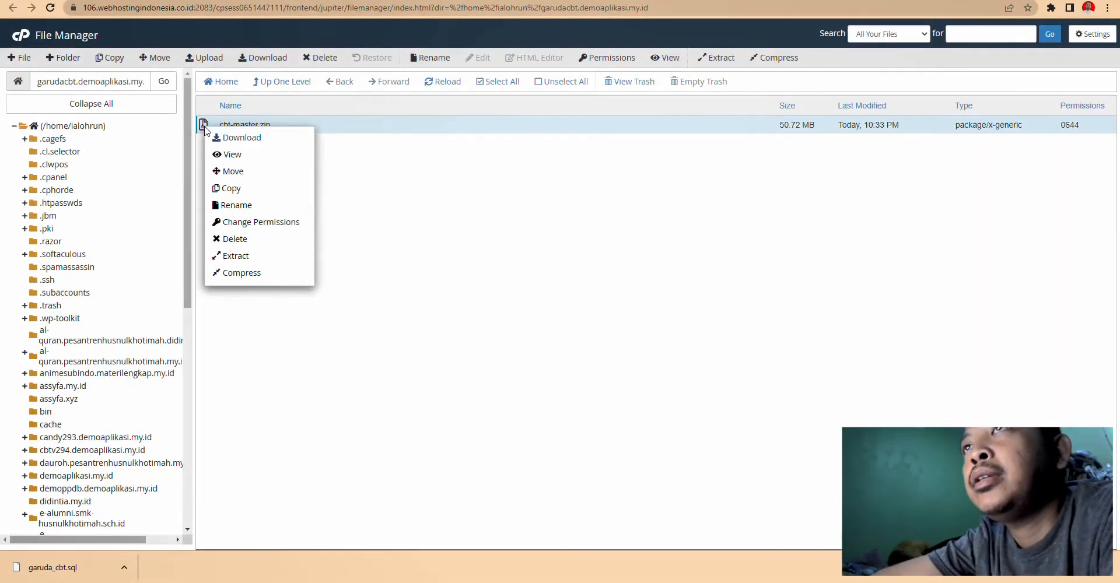
{"action": "left_click", "coordinate": [243, 257]}
{"action": "left_click", "coordinate": [648, 348]}
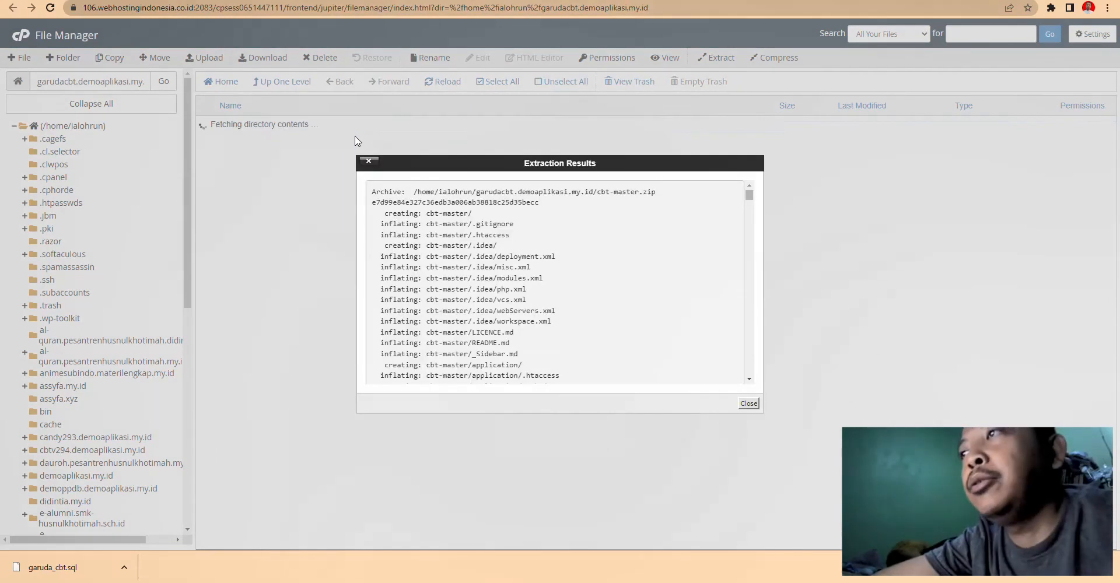
{"action": "left_click", "coordinate": [748, 403]}
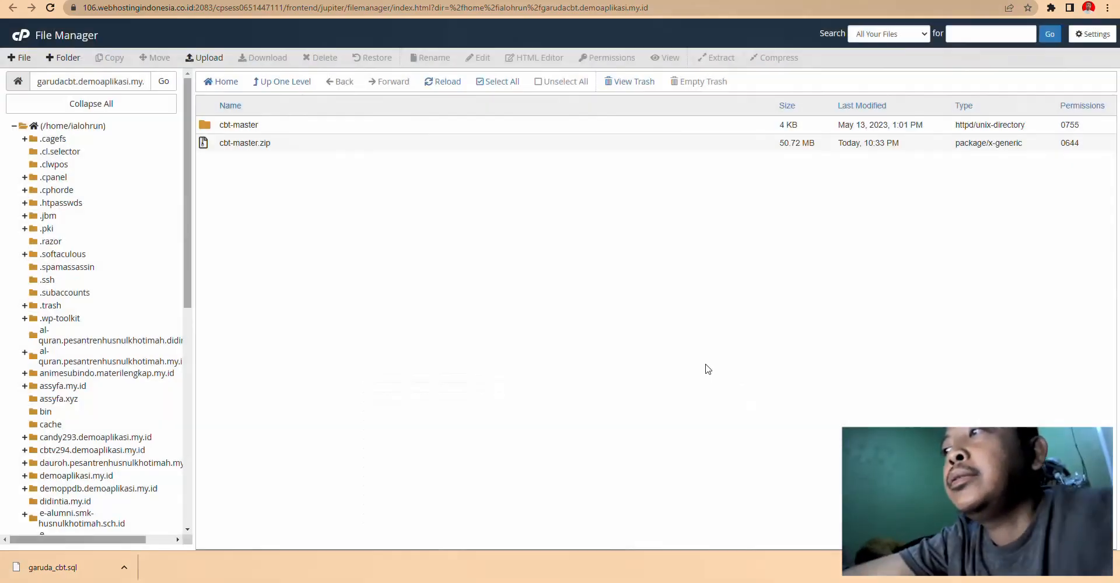
- Move all extracted files from cbt-master up into the garudacbt.demoaplikasi.my.id folder
{"action": "double_click", "coordinate": [232, 124]}
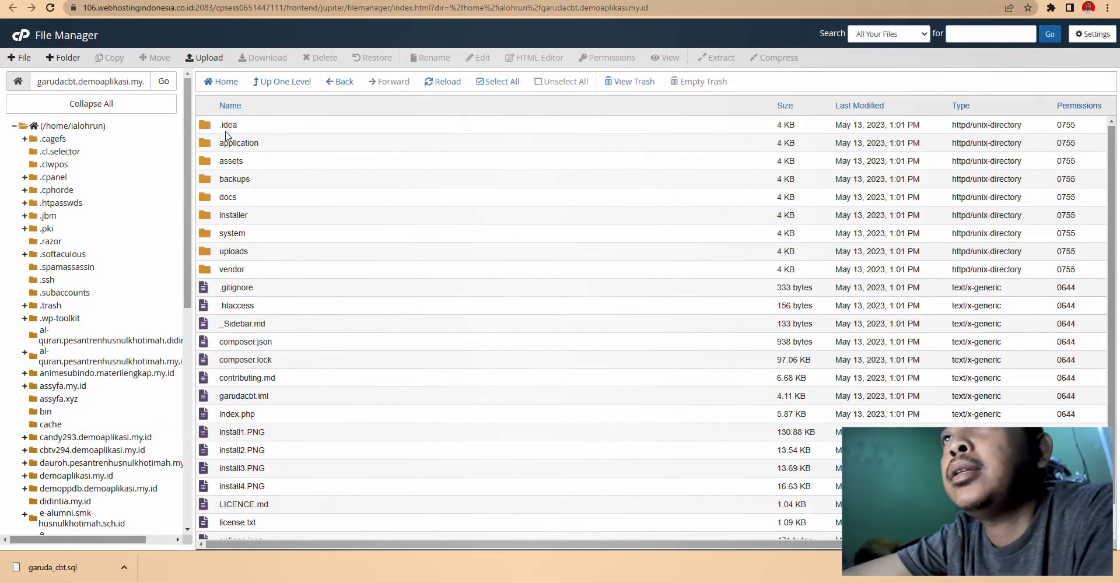
{"action": "left_click", "coordinate": [228, 130]}
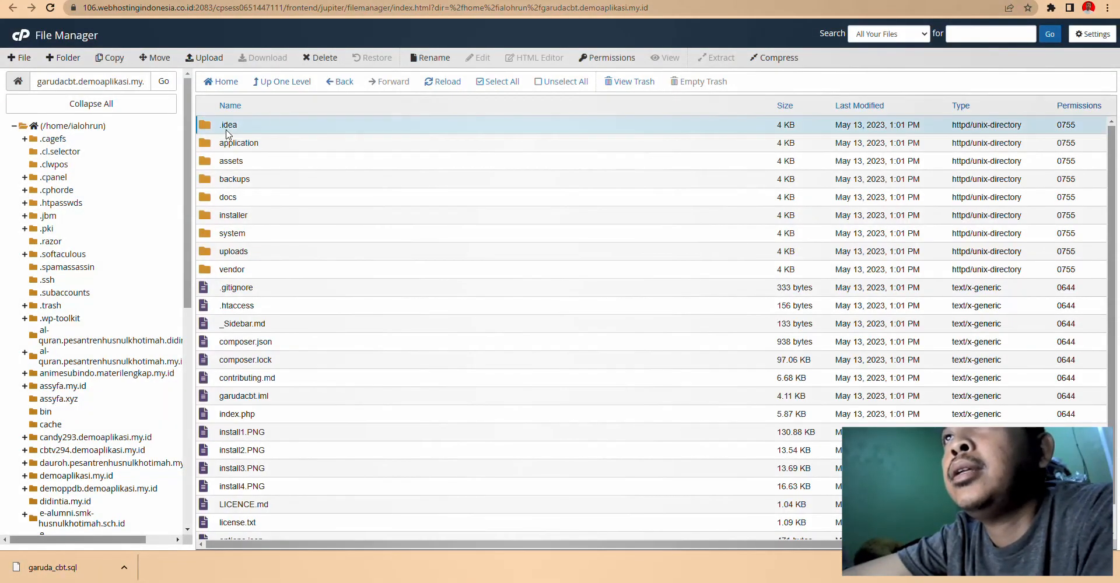
{"action": "left_click", "coordinate": [500, 83]}
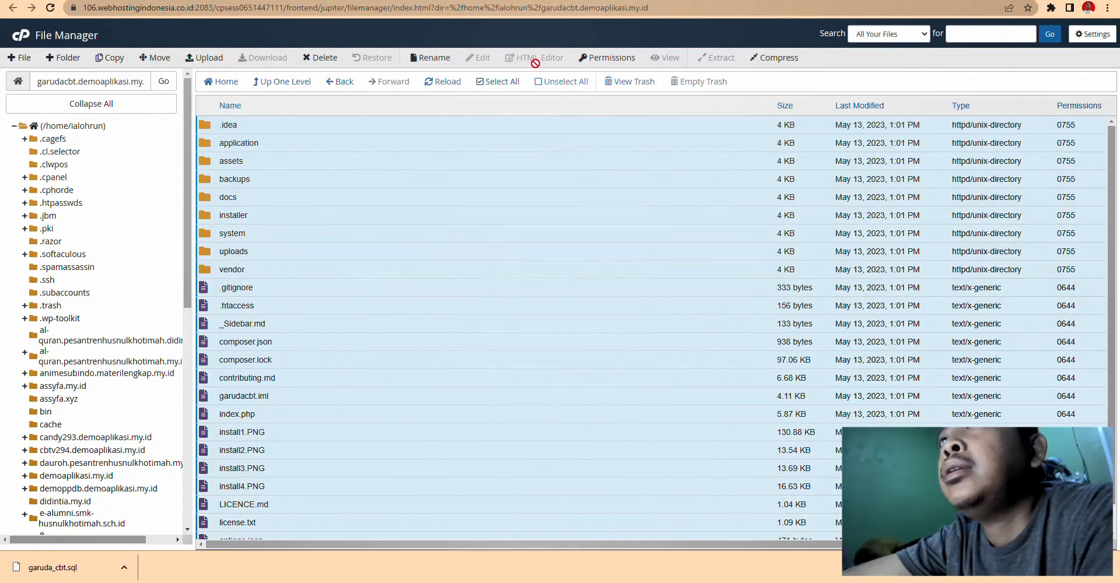
{"action": "left_click", "coordinate": [155, 58]}
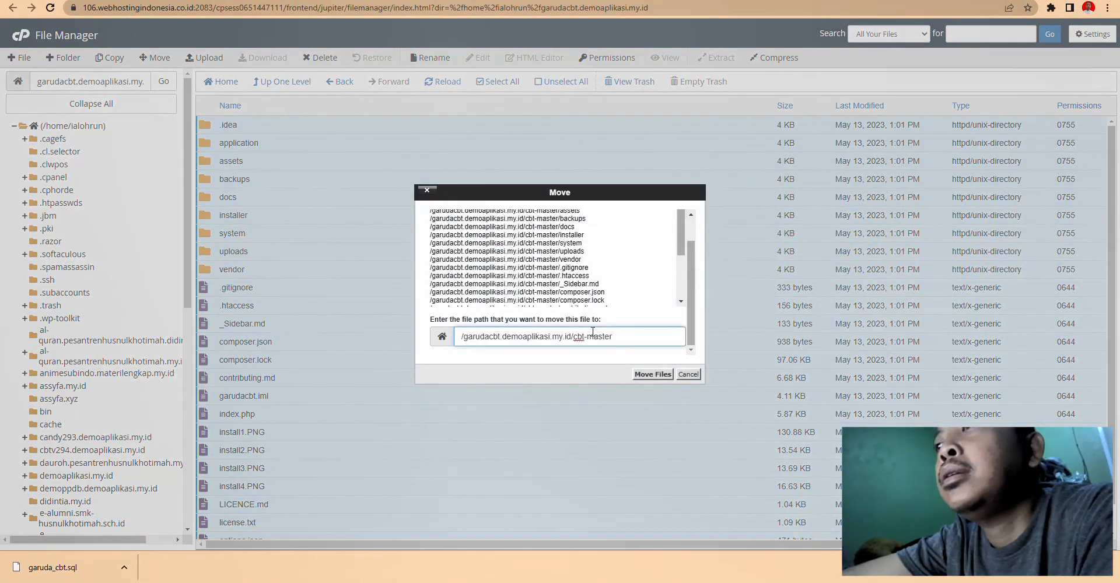
{"action": "left_click_drag", "start_coordinate": [573, 338], "coordinate": [613, 337]}
{"action": "key", "text": "BackSpace"}
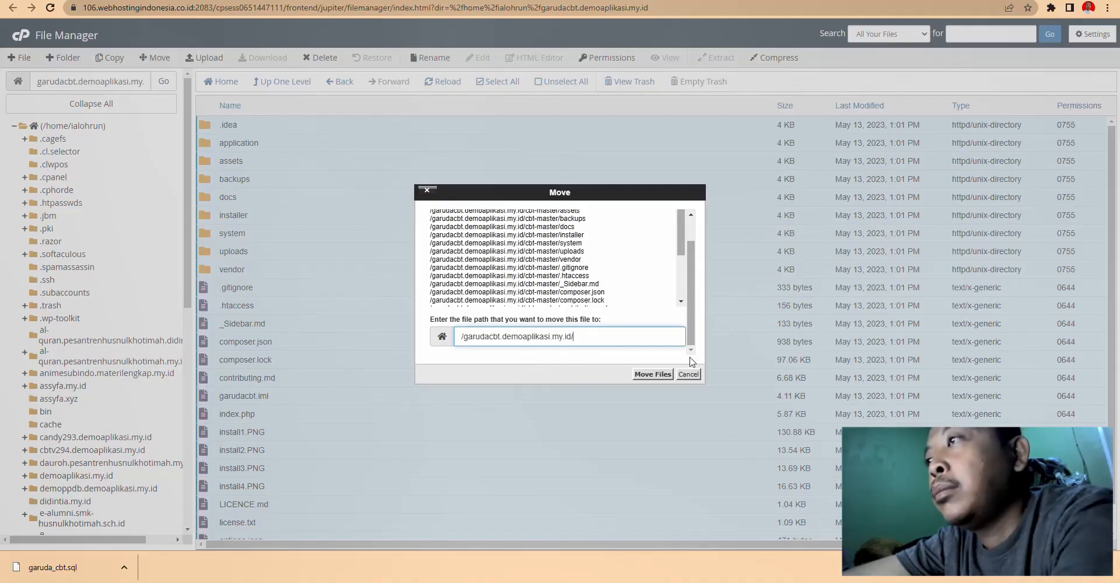
{"action": "left_click", "coordinate": [661, 376]}
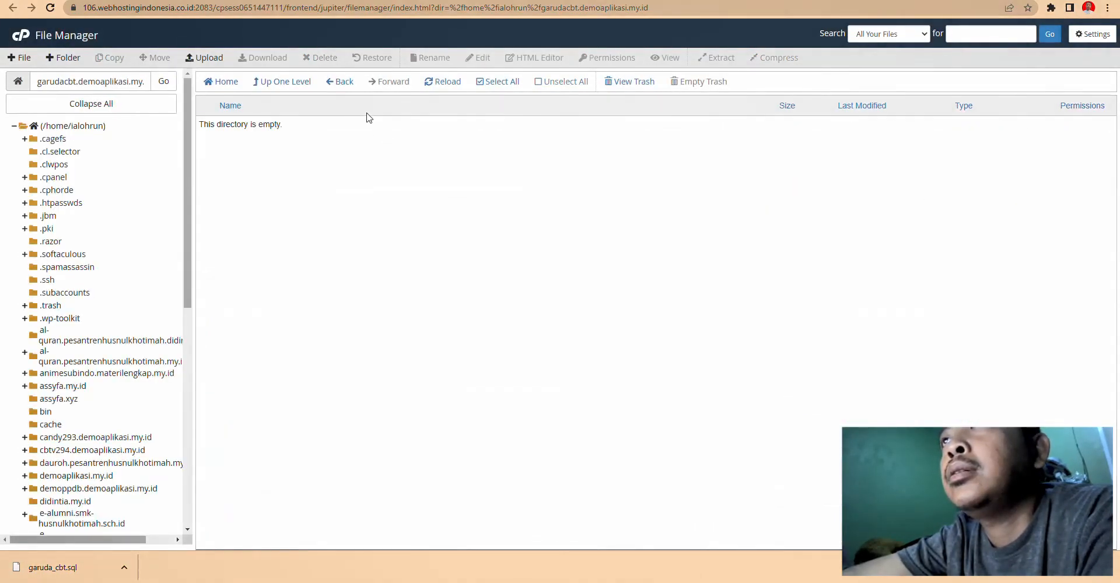
- Send the now-empty cbt-master folder to the trash
{"action": "left_click", "coordinate": [341, 83]}
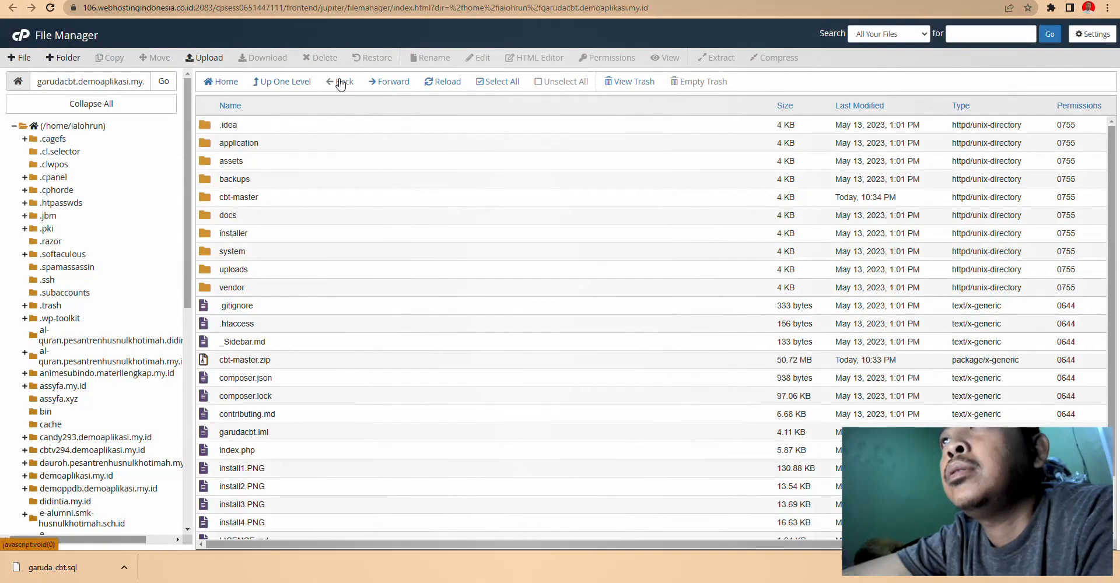
{"action": "left_click", "coordinate": [285, 84]}
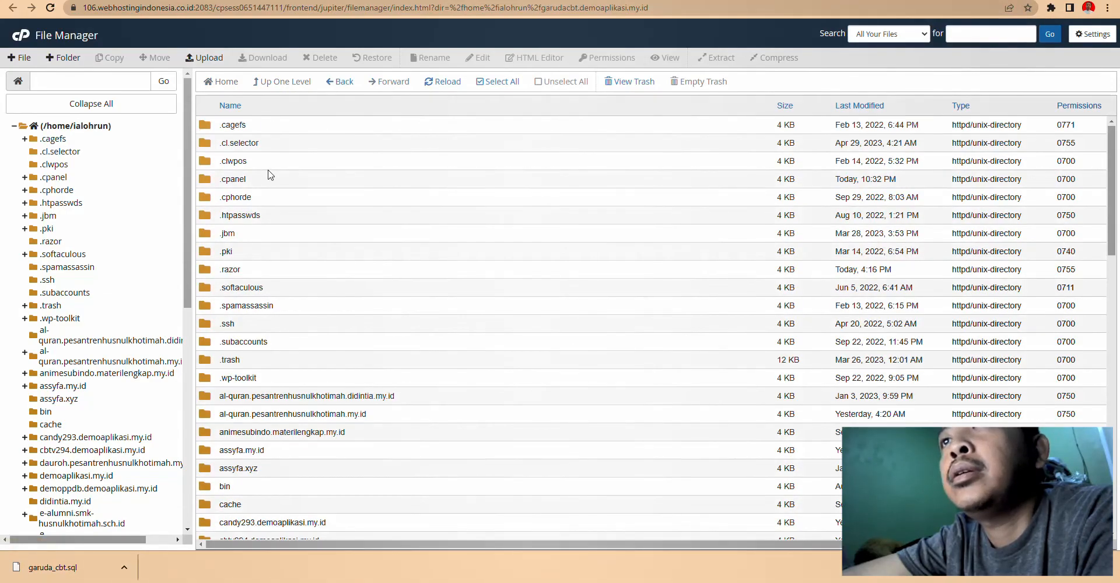
{"action": "scroll", "coordinate": [102, 344], "scroll_direction": "down", "scroll_amount": 4}
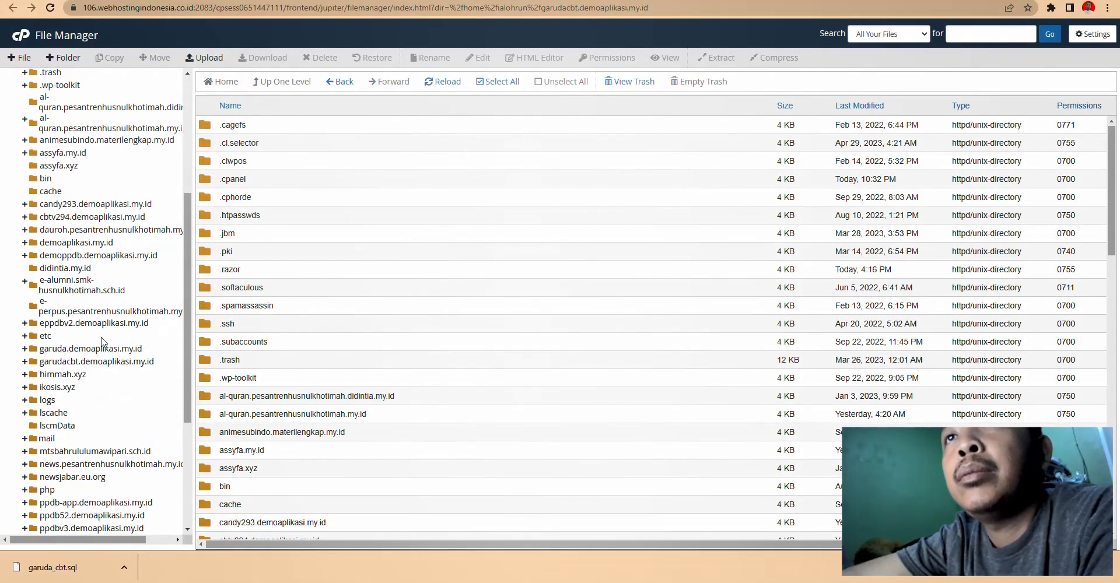
{"action": "scroll", "coordinate": [102, 344], "scroll_direction": "down", "scroll_amount": 4}
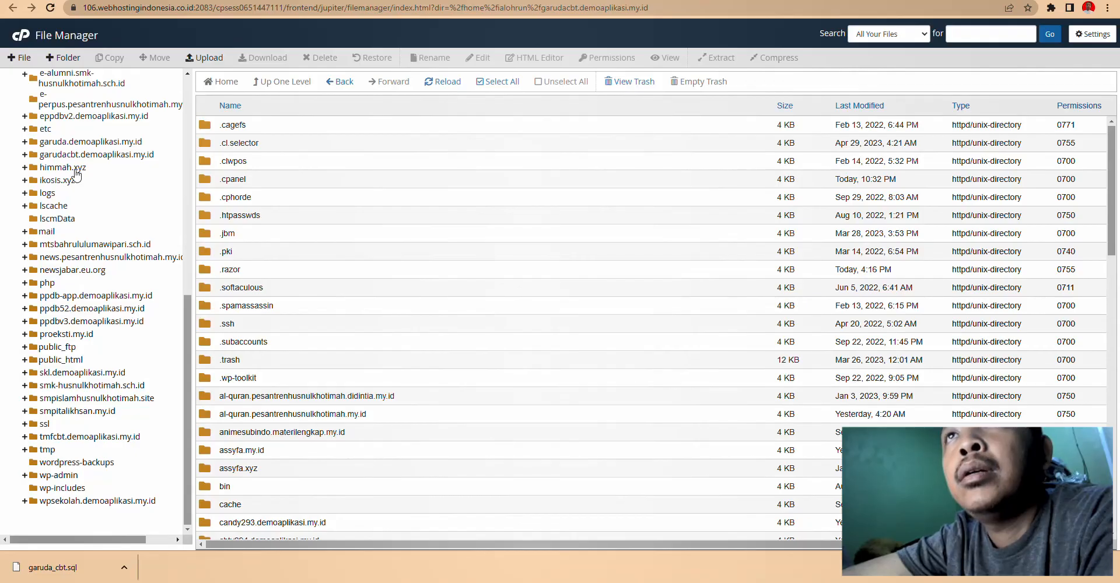
{"action": "left_click", "coordinate": [75, 154]}
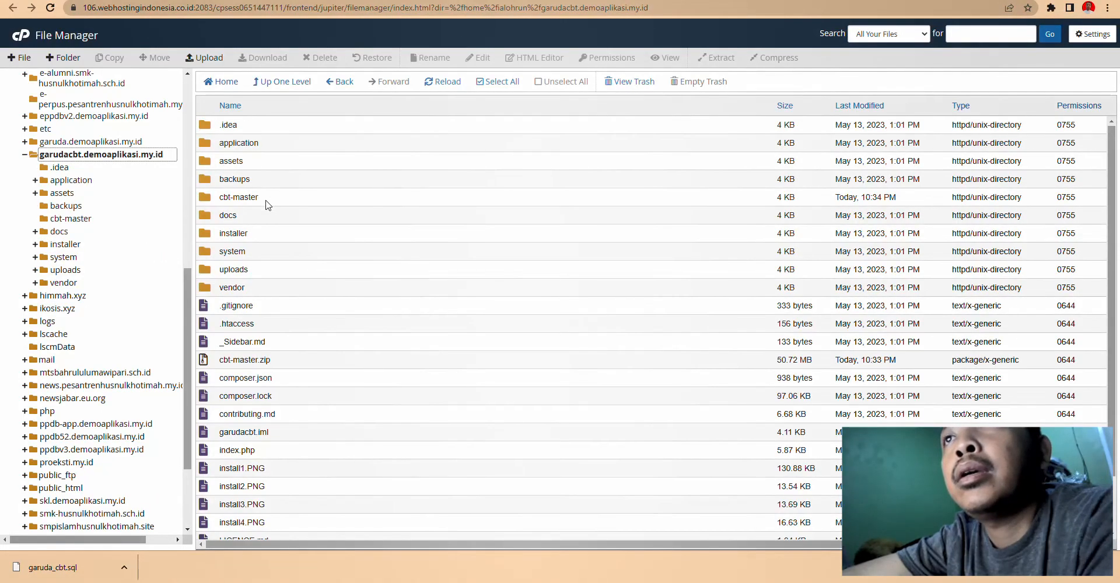
{"action": "left_click", "coordinate": [364, 205]}
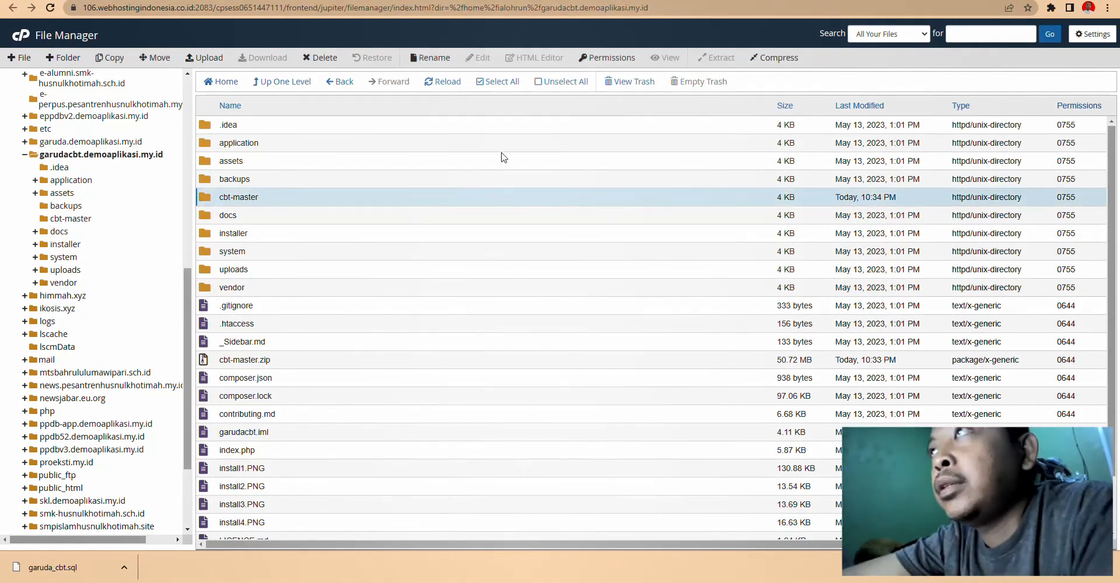
{"action": "left_click", "coordinate": [318, 59]}
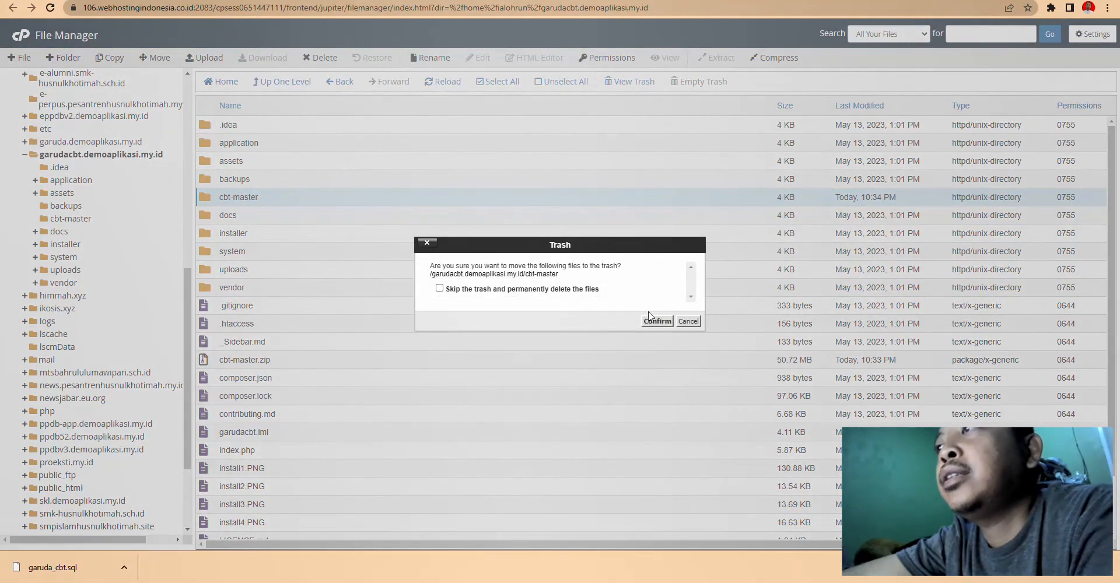
{"action": "left_click", "coordinate": [650, 321]}
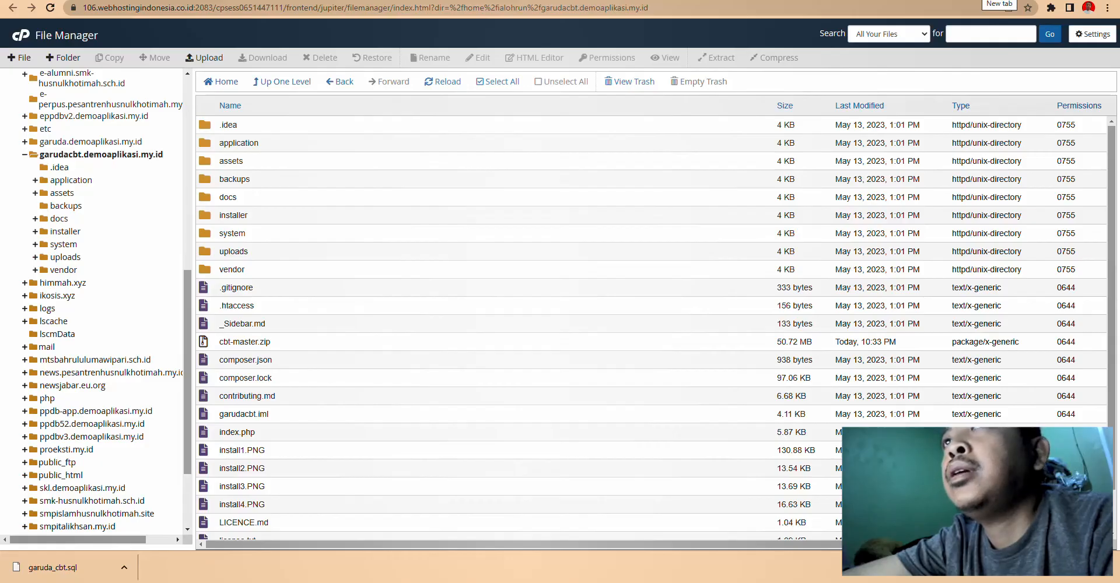
{"action": "left_click", "coordinate": [971, 3]}
- Load the garudacbt.demoaplikasi.my.id installer page in a new tab
{"action": "type", "text": "gar"}
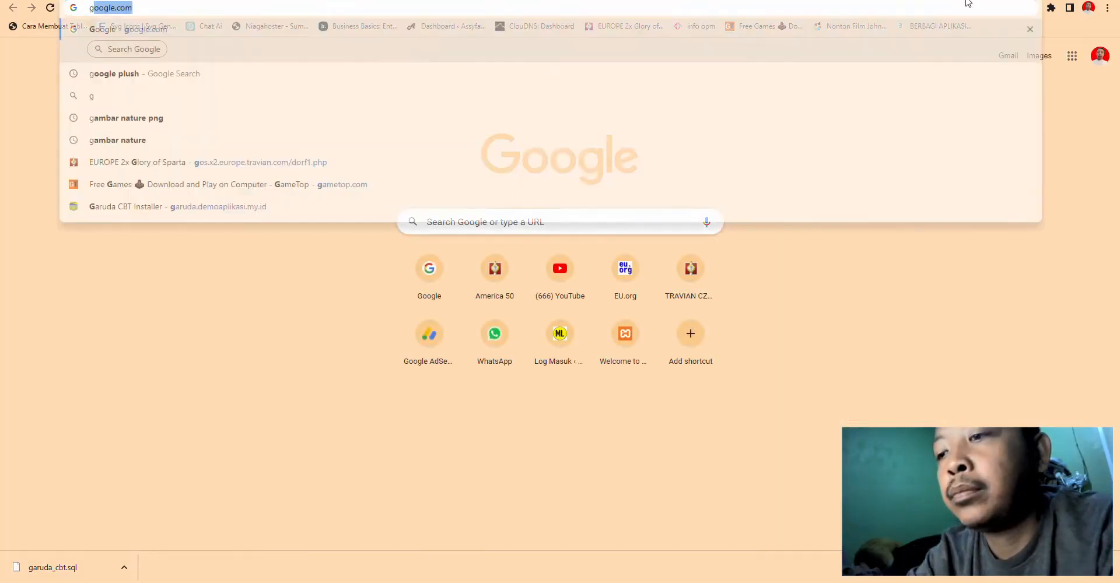
{"action": "type", "text": "uda.demoaplikasi"}
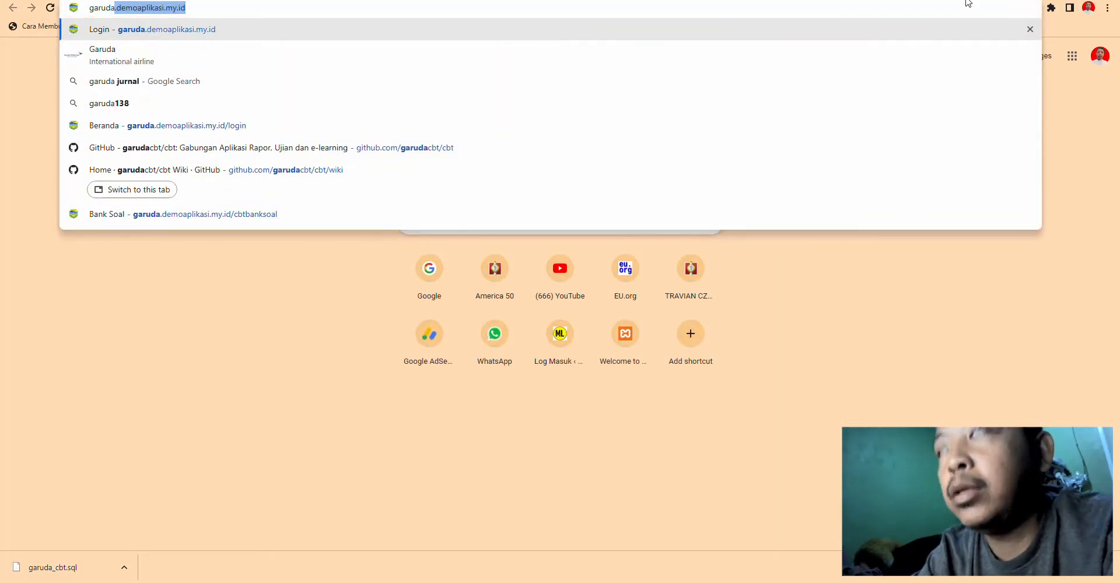
{"action": "left_click", "coordinate": [117, 8]}
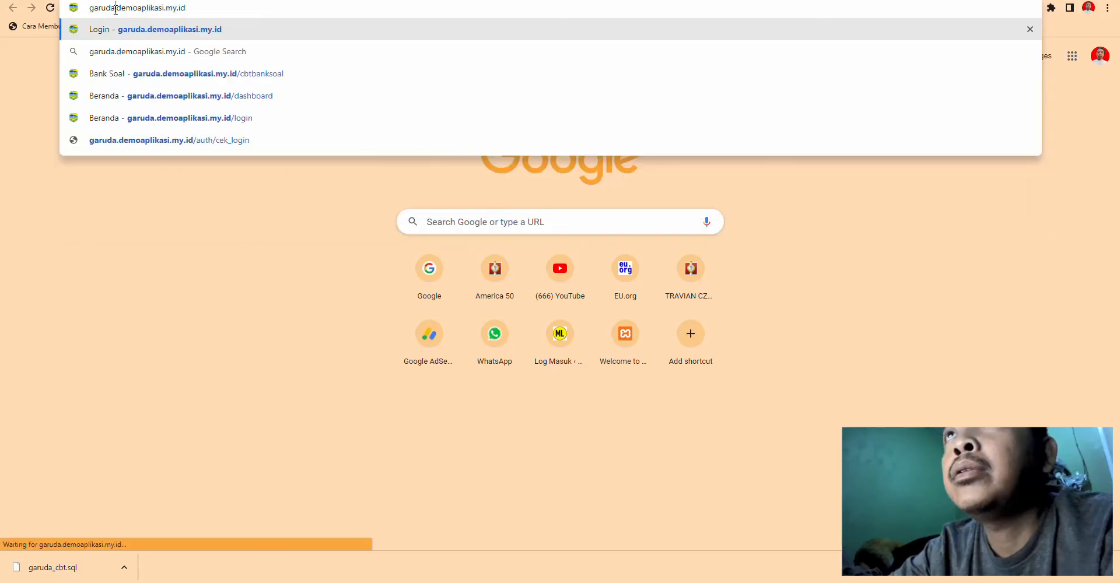
{"action": "type", "text": "cbt."}
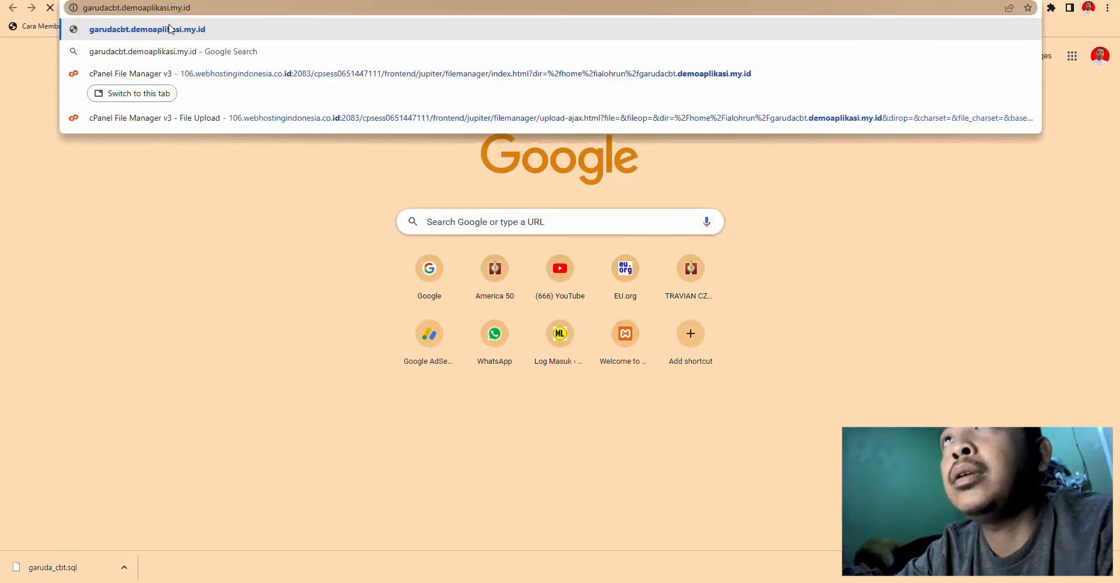
{"action": "key", "text": "Return"}
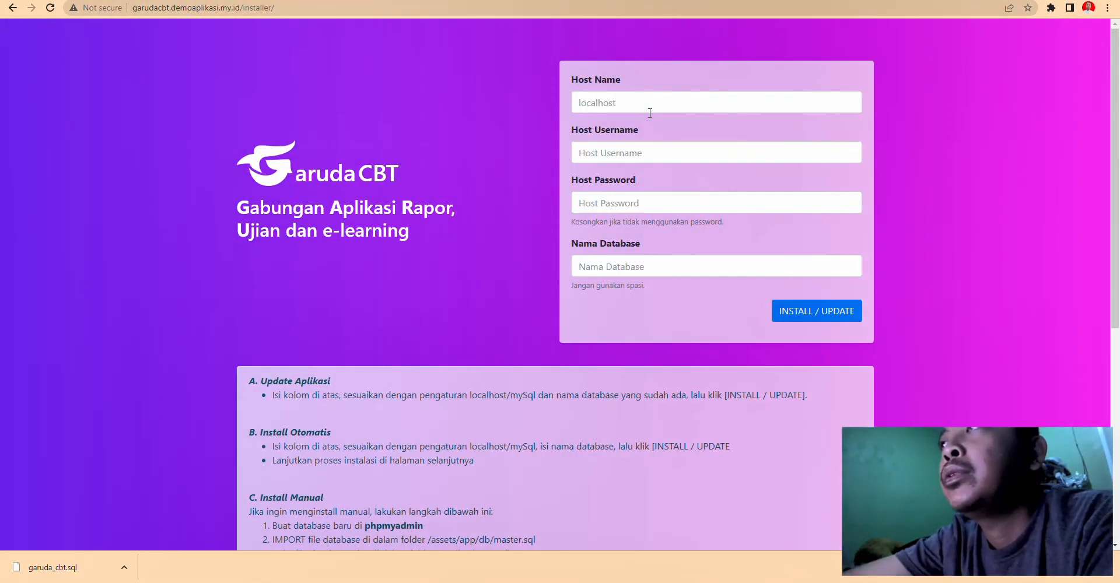
- Enter host name localhost and paste the cPanel database username and database name
{"action": "left_click", "coordinate": [649, 111]}
{"action": "type", "text": "localhost"}
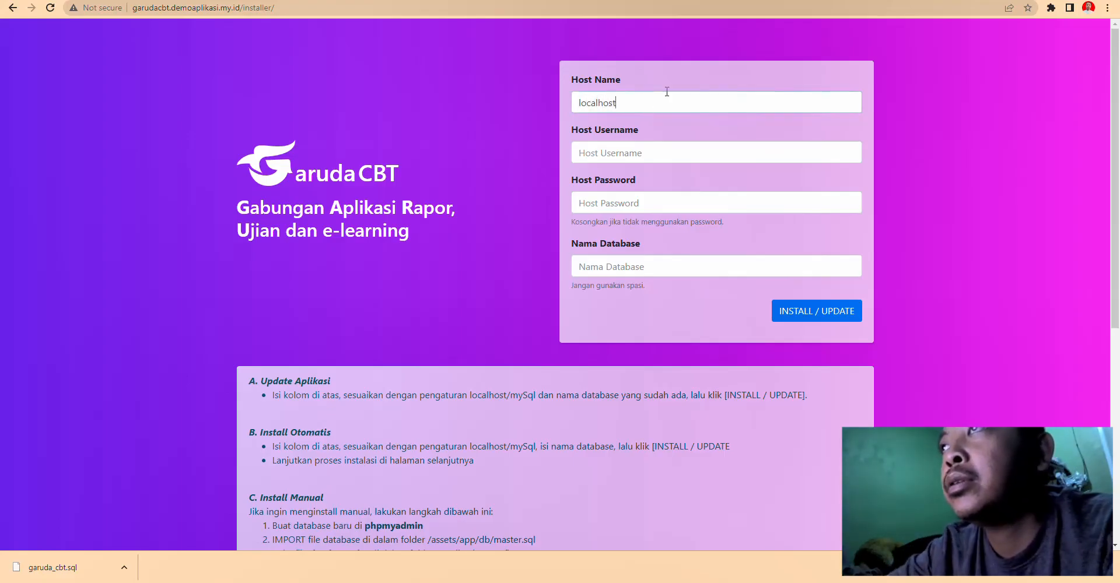
{"action": "left_click", "coordinate": [636, 152]}
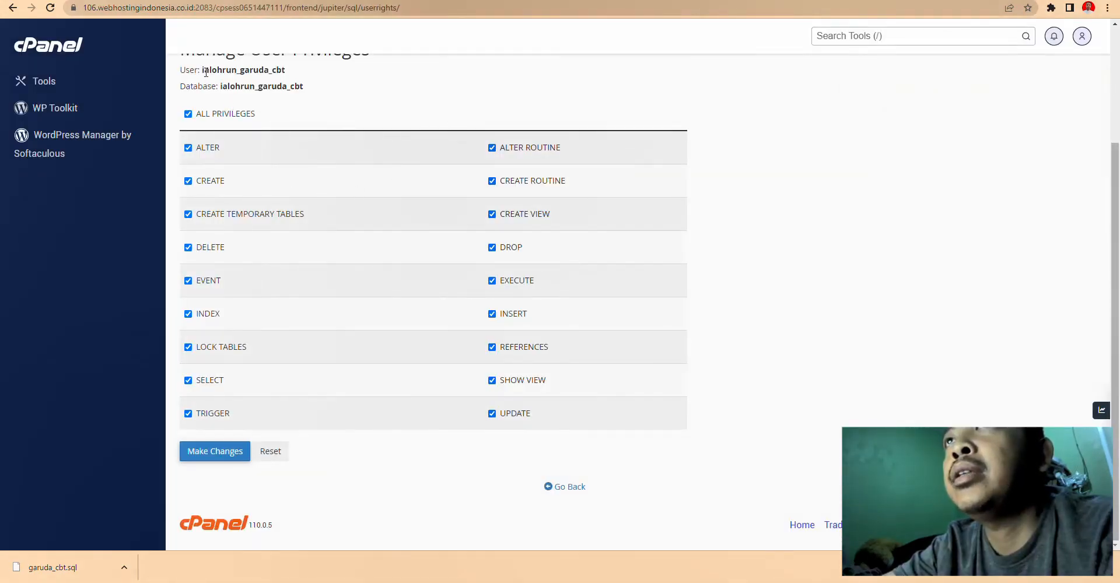
{"action": "left_click_drag", "start_coordinate": [203, 71], "coordinate": [285, 72]}
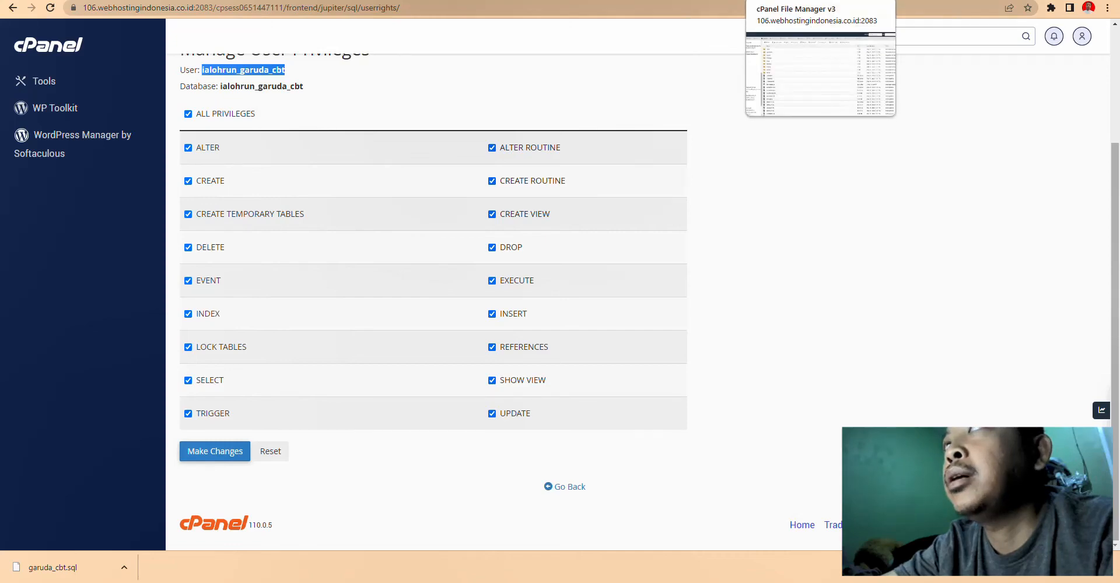
{"action": "left_click", "coordinate": [781, 1]}
{"action": "left_click", "coordinate": [688, 1]}
{"action": "left_click", "coordinate": [635, 154]}
{"action": "type", "text": "ialohrun_garuda_cbt"}
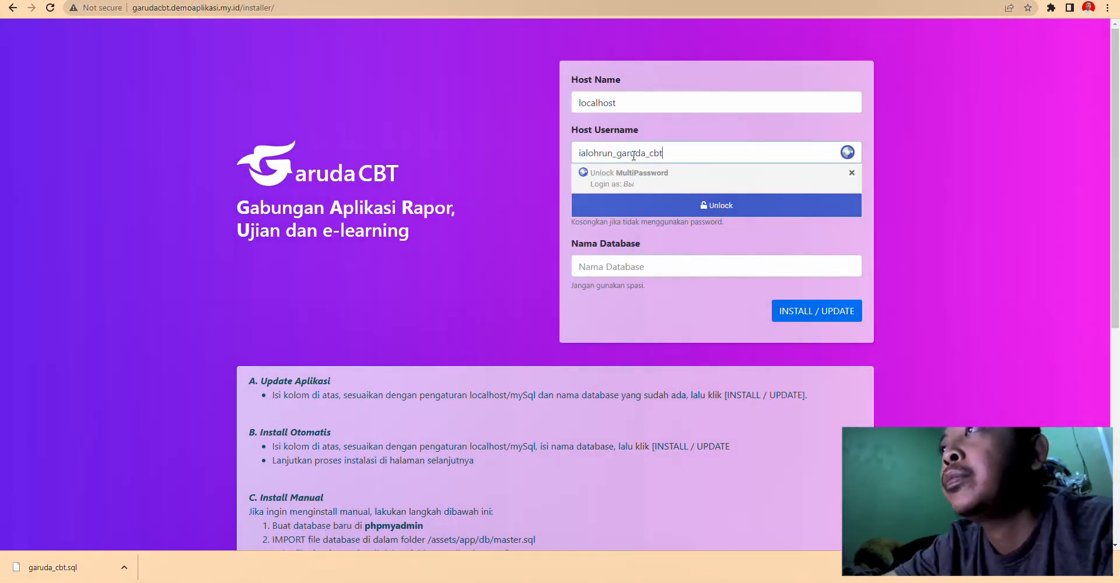
{"action": "left_click", "coordinate": [613, 269]}
{"action": "left_click", "coordinate": [603, 203]}
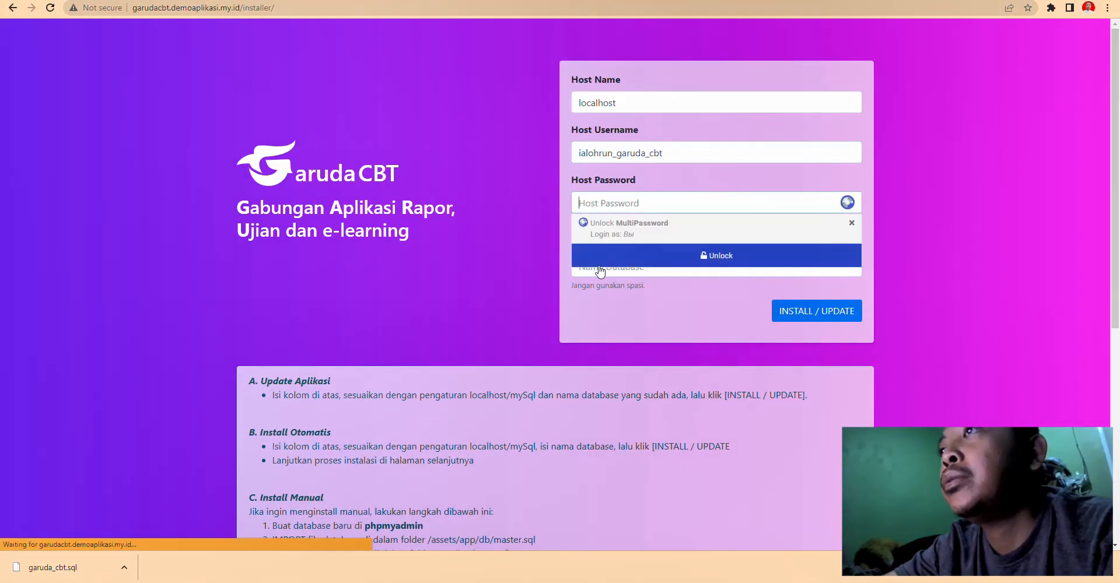
{"action": "key", "text": "Tab"}
{"action": "key", "text": "ctrl+v"}
- Paste the database password from the notes, then run INSTALL / UPDATE and acknowledge success
{"action": "key", "text": "alt+Tab"}
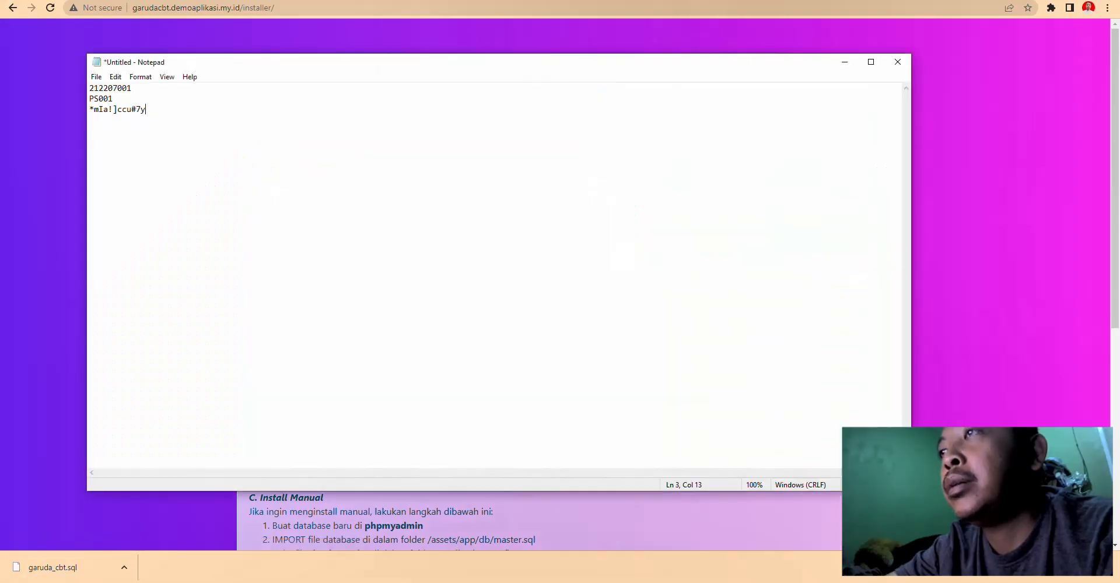
{"action": "left_click_drag", "start_coordinate": [161, 113], "coordinate": [65, 112]}
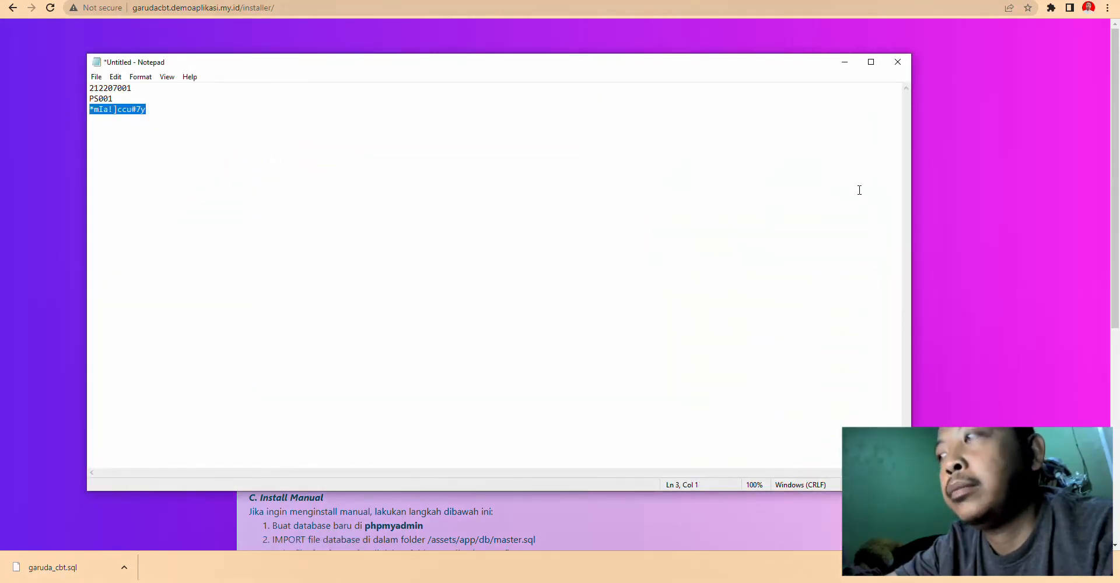
{"action": "key", "text": "ctrl+c"}
{"action": "left_click", "coordinate": [953, 210]}
{"action": "left_click", "coordinate": [642, 202]}
{"action": "key", "text": "ctrl+v"}
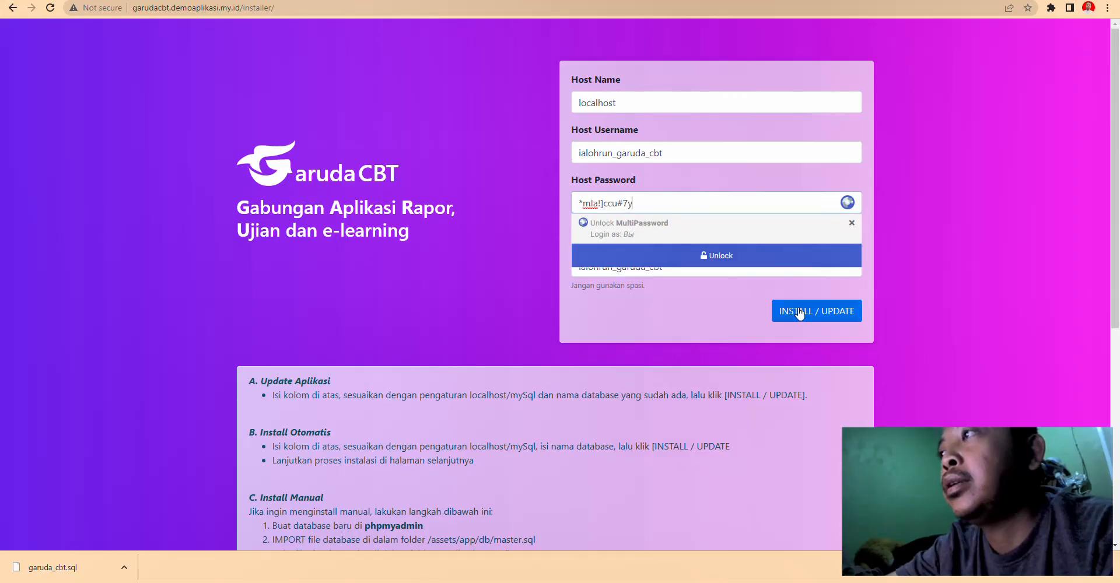
{"action": "left_click", "coordinate": [795, 309]}
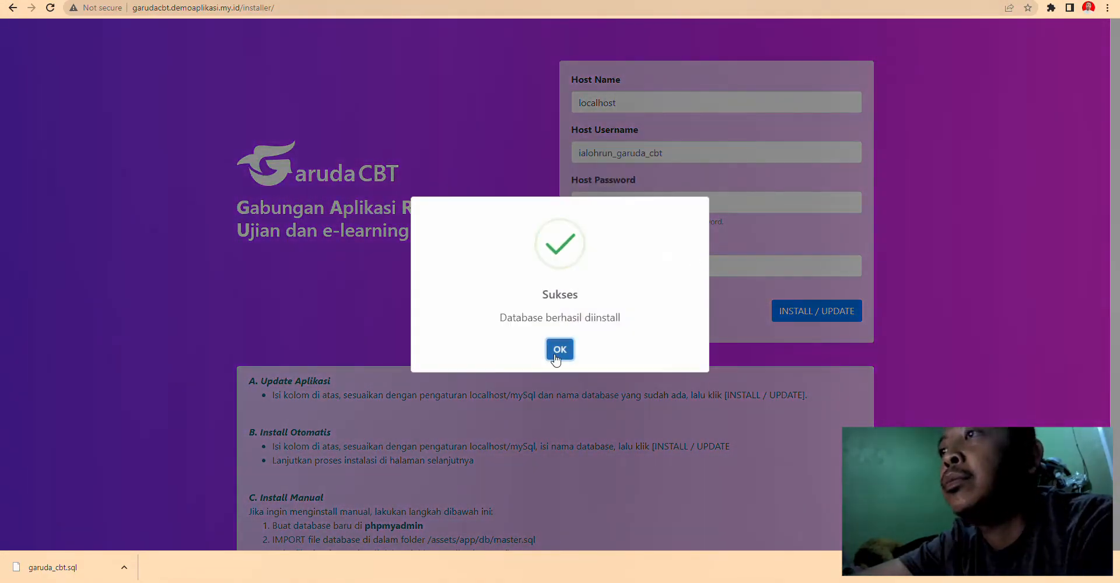
{"action": "left_click", "coordinate": [545, 350]}
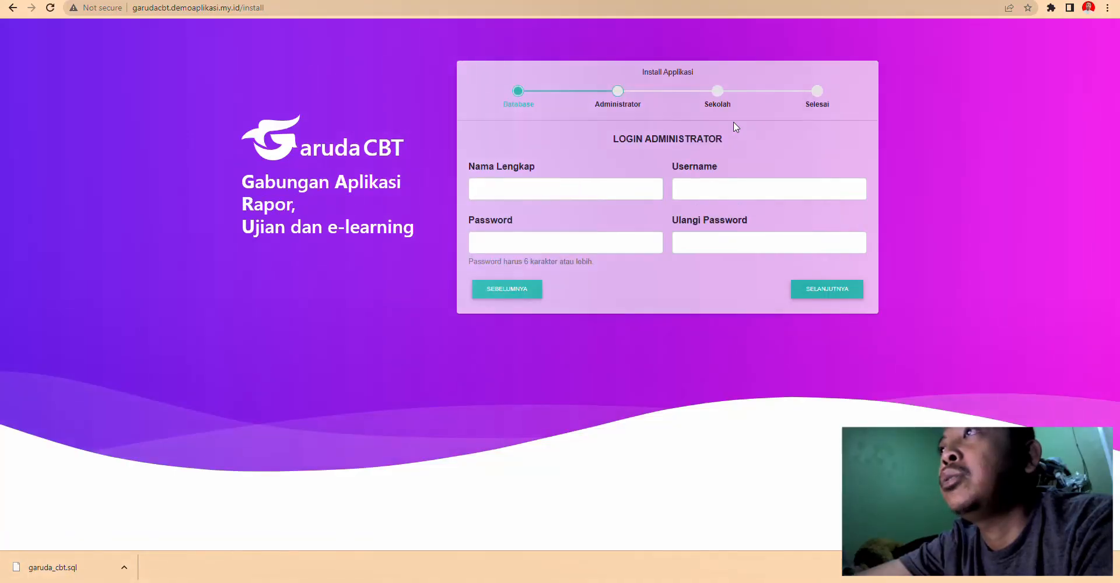
- Enter the administrator's full name, username and password twice, then continue
{"action": "left_click", "coordinate": [583, 189]}
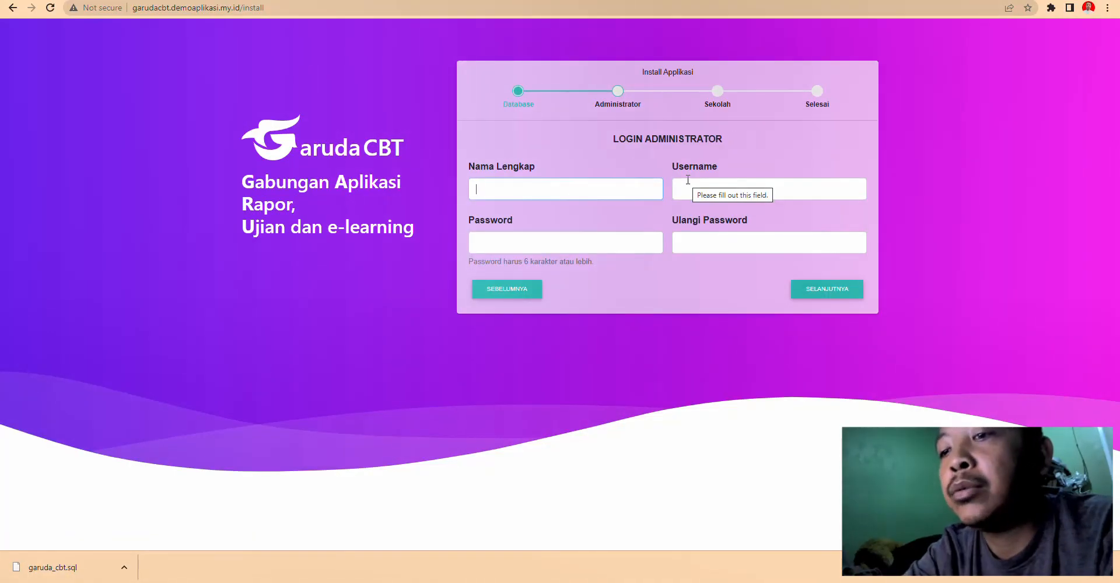
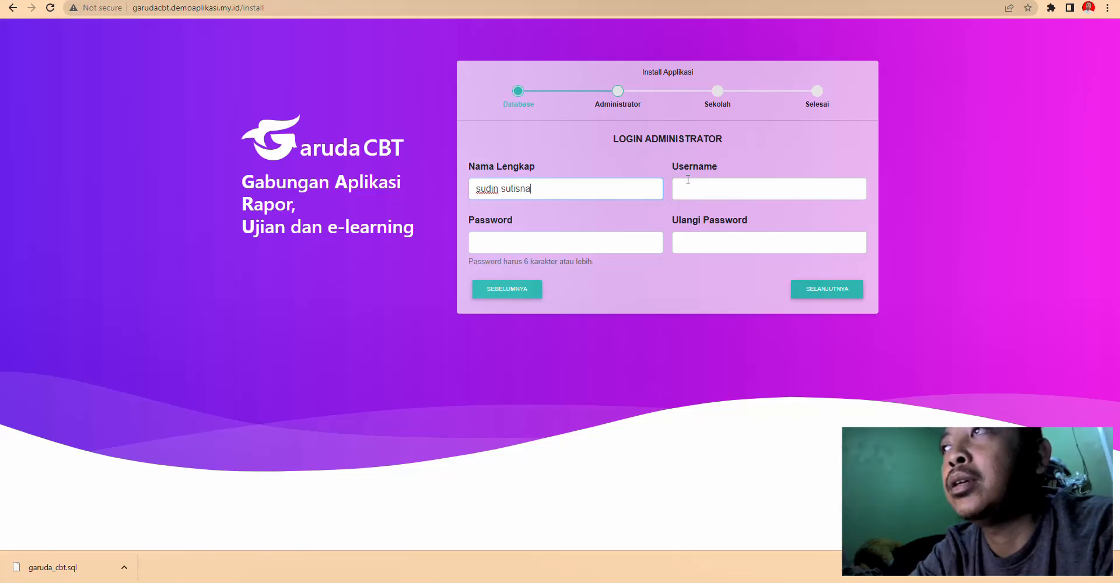
{"action": "left_click", "coordinate": [688, 180]}
{"action": "type", "text": "a"}
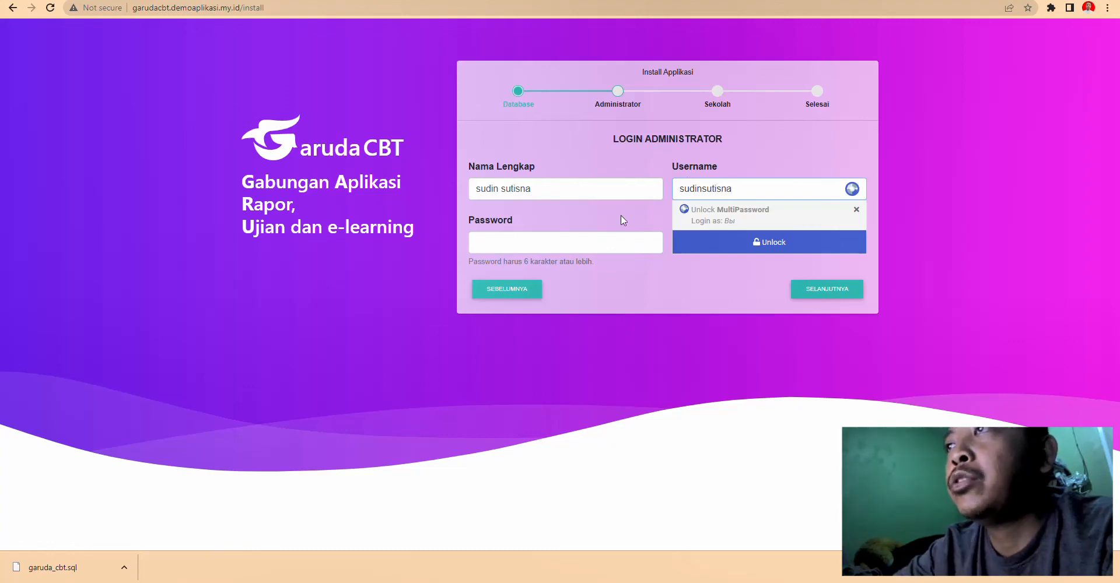
{"action": "left_click", "coordinate": [567, 241]}
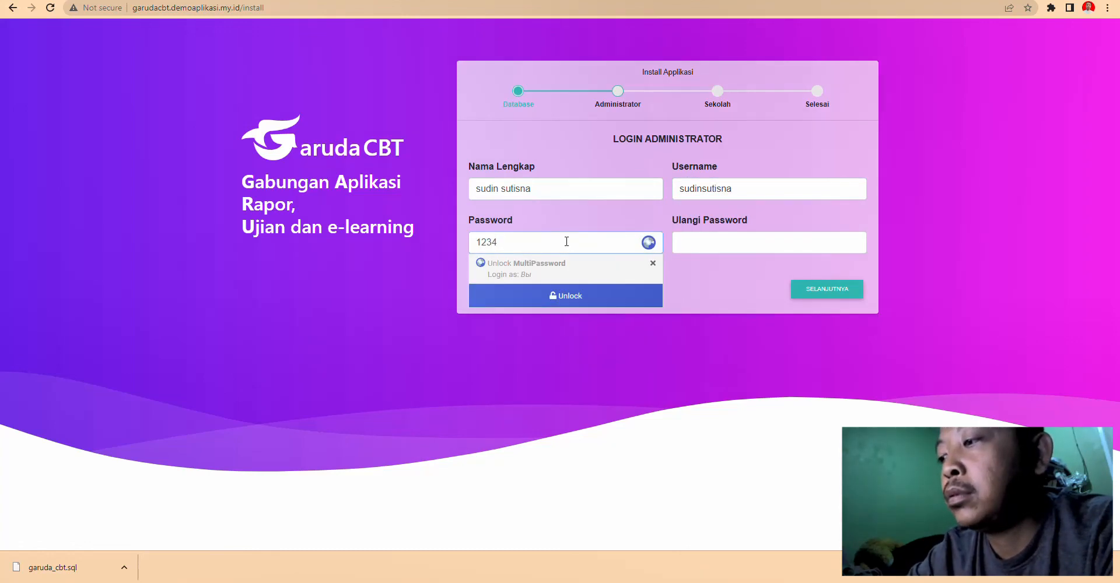
{"action": "type", "text": "123456789"}
{"action": "key", "text": "Tab"}
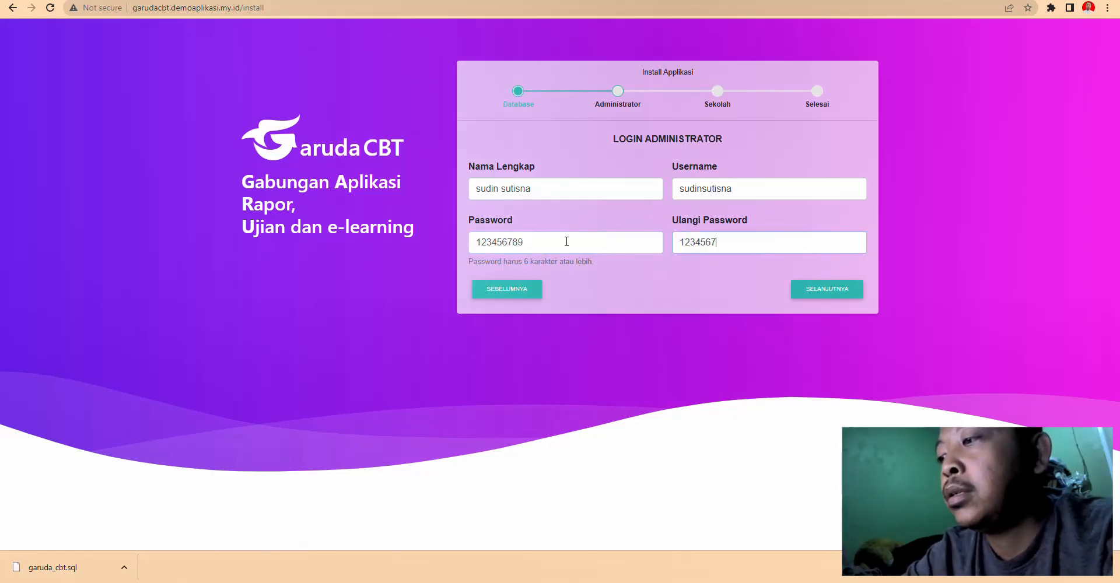
{"action": "left_click", "coordinate": [823, 288]}
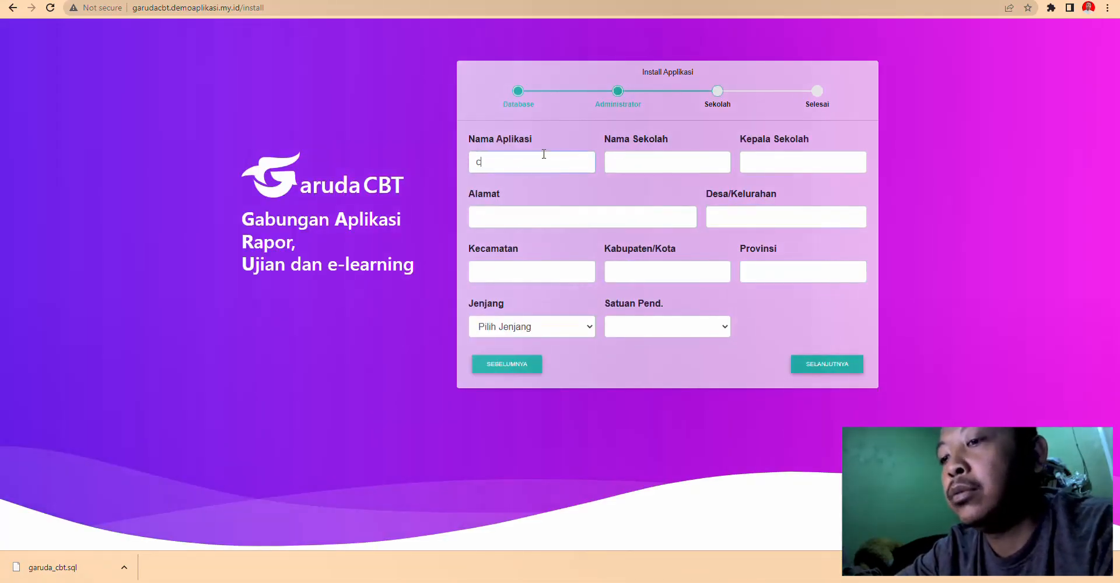
- Fill in application name cbt, school, principal and address, with level SMP/MTS
{"action": "left_click", "coordinate": [663, 165]}
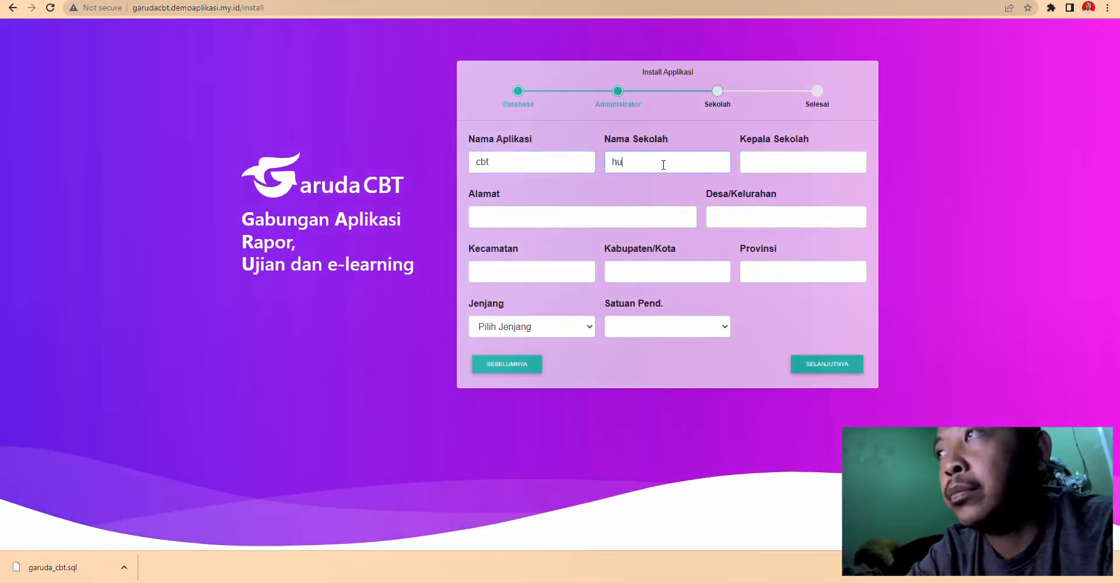
{"action": "left_click", "coordinate": [766, 164]}
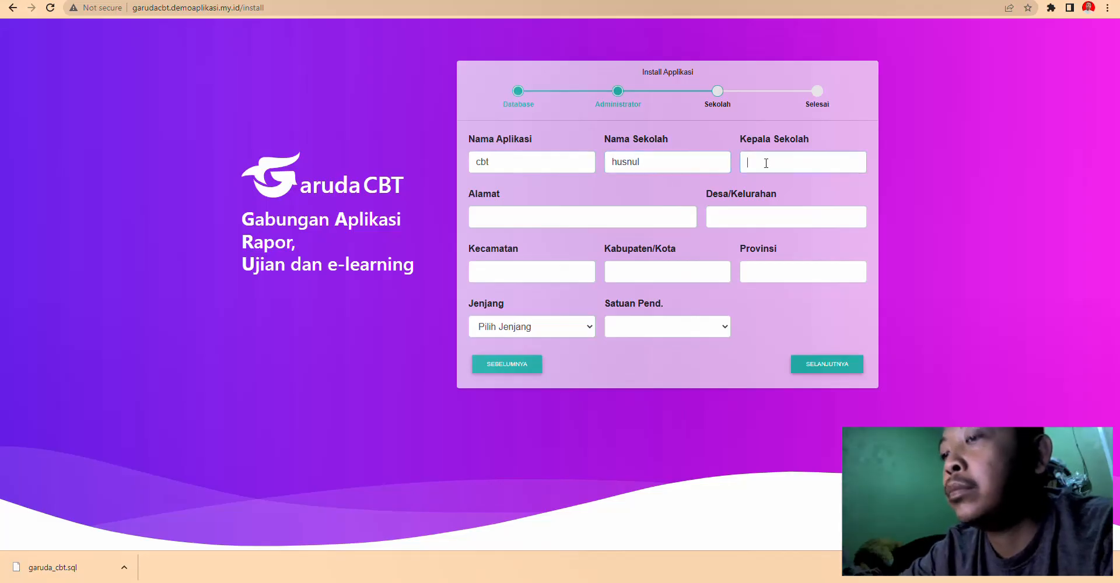
{"action": "left_click", "coordinate": [551, 219]}
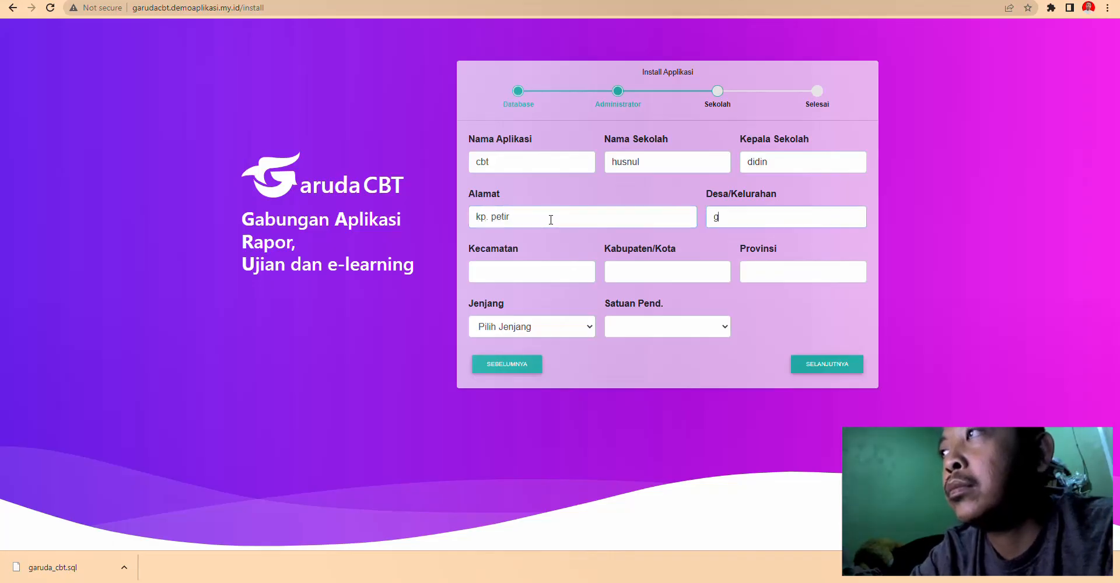
{"action": "type", "text": "manonjaya"}
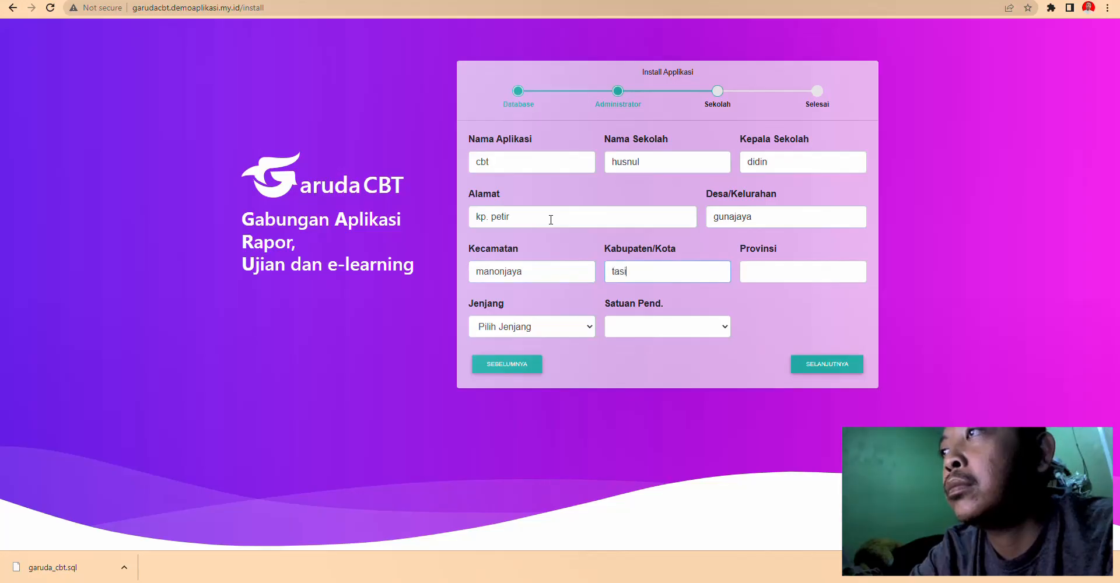
{"action": "key", "text": "Tab"}
{"action": "type", "text": "j"}
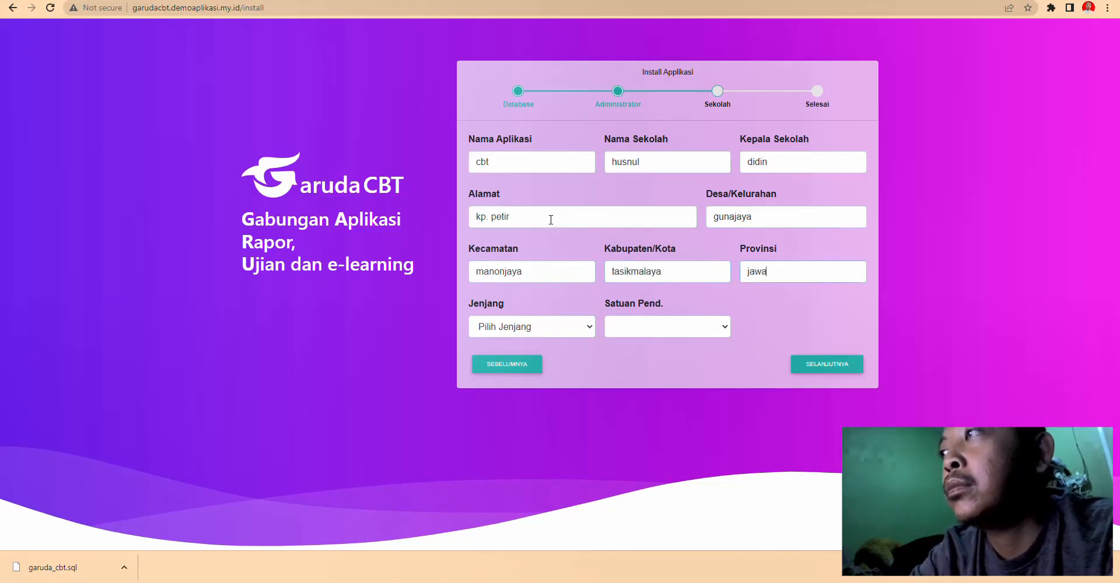
{"action": "left_click", "coordinate": [517, 326]}
{"action": "left_click", "coordinate": [525, 369]}
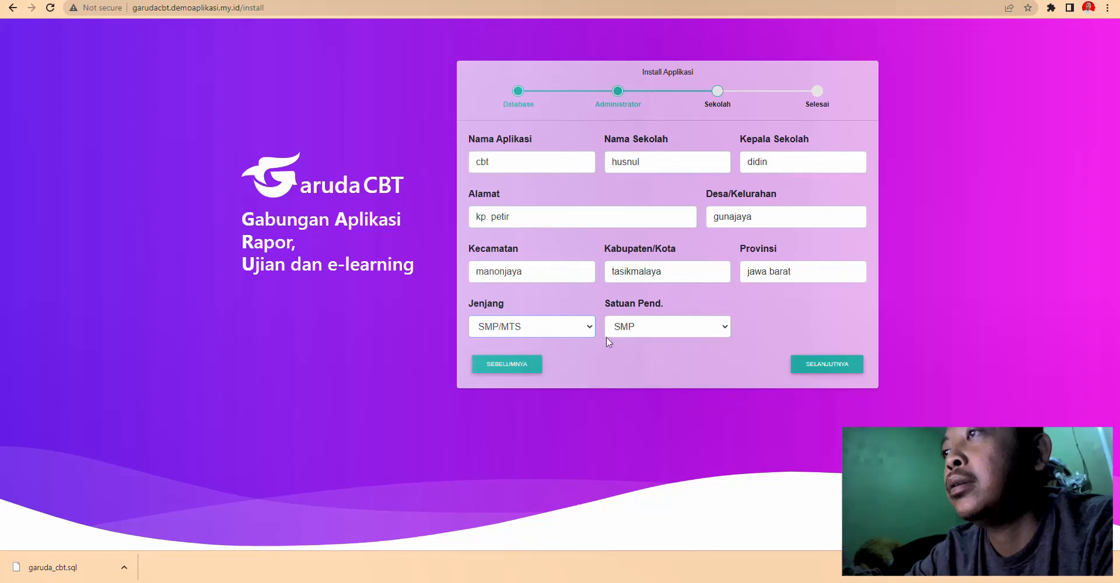
{"action": "left_click", "coordinate": [846, 365]}
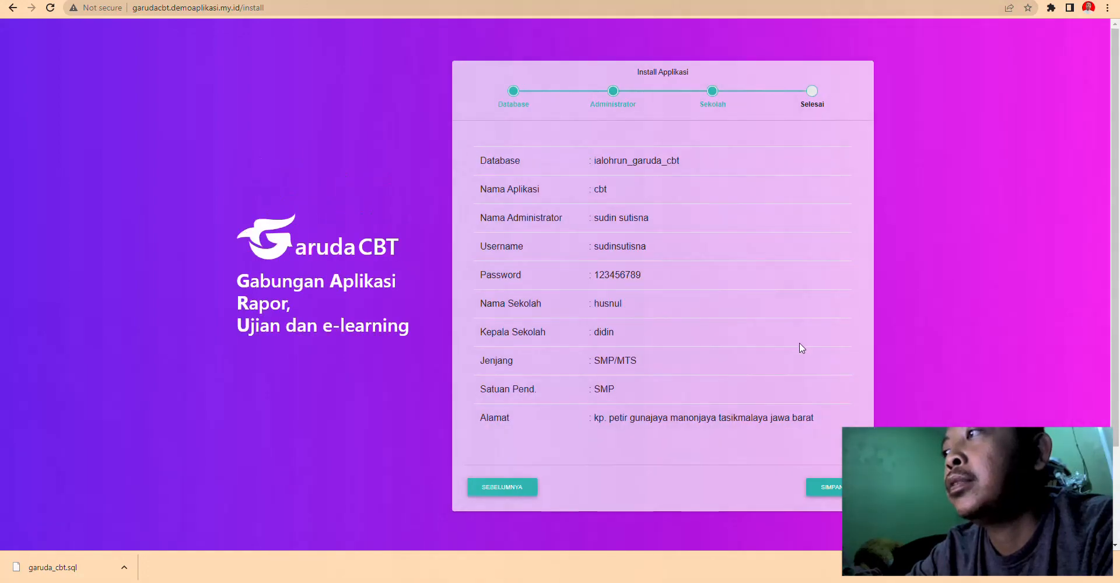
- Save the installation settings, then log in with the admin account to reach the dashboard
{"action": "left_click", "coordinate": [824, 488]}
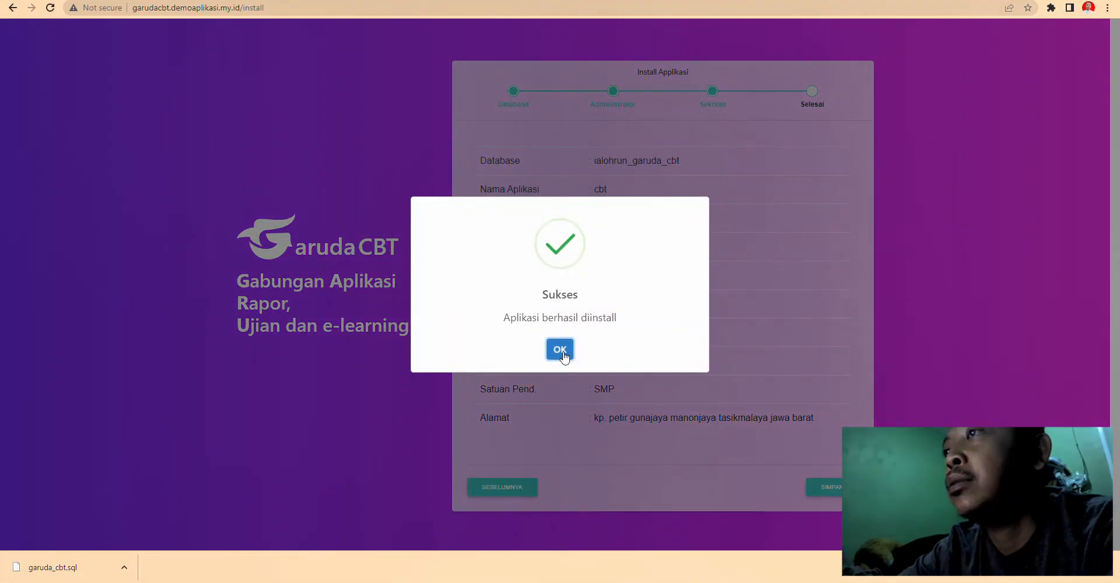
{"action": "left_click", "coordinate": [558, 348]}
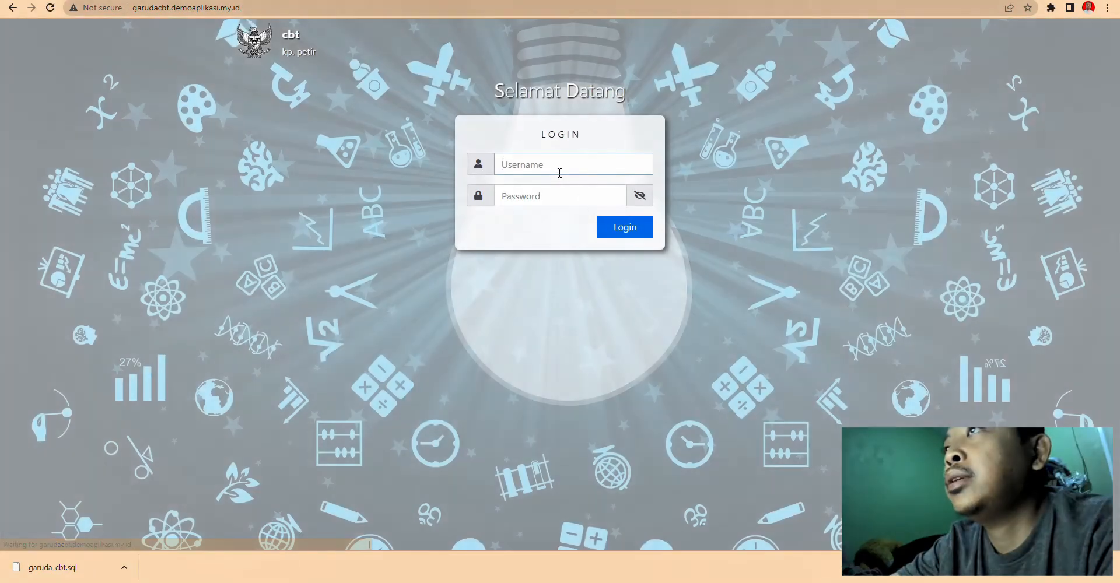
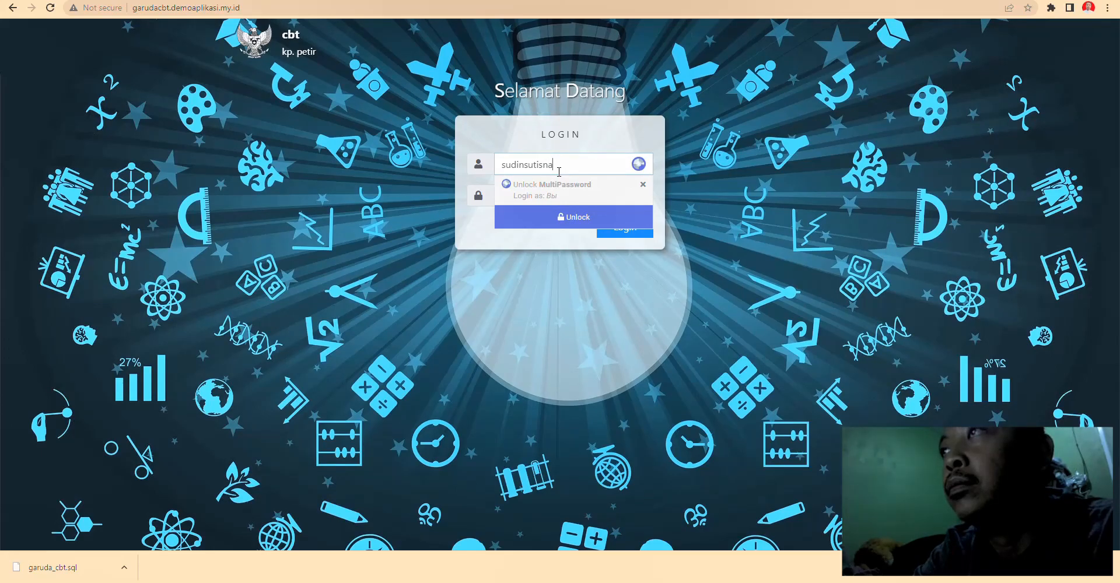
{"action": "key", "text": "Tab"}
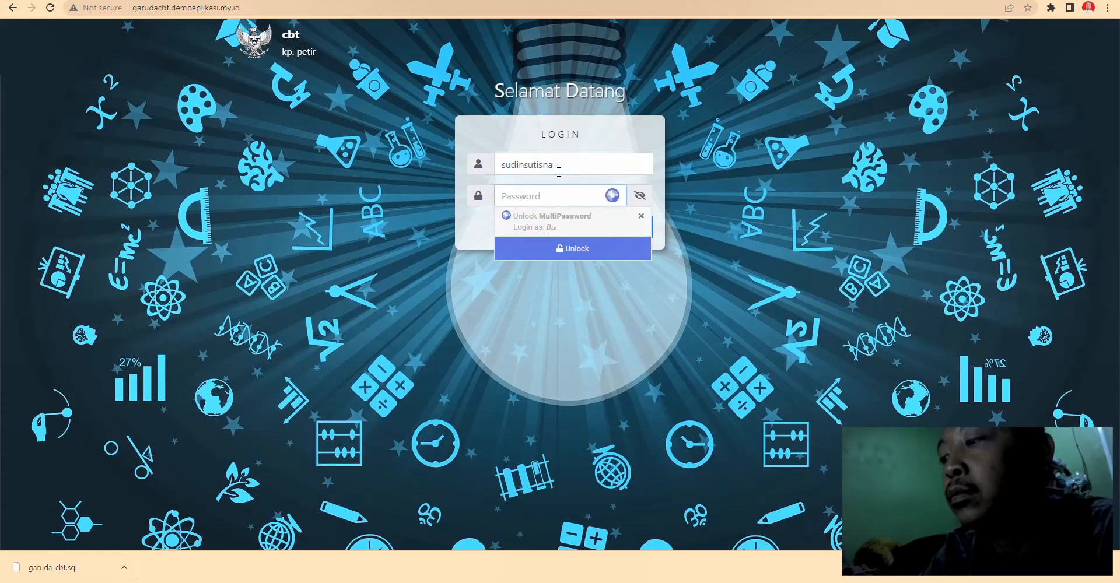
{"action": "type", "text": "••"}
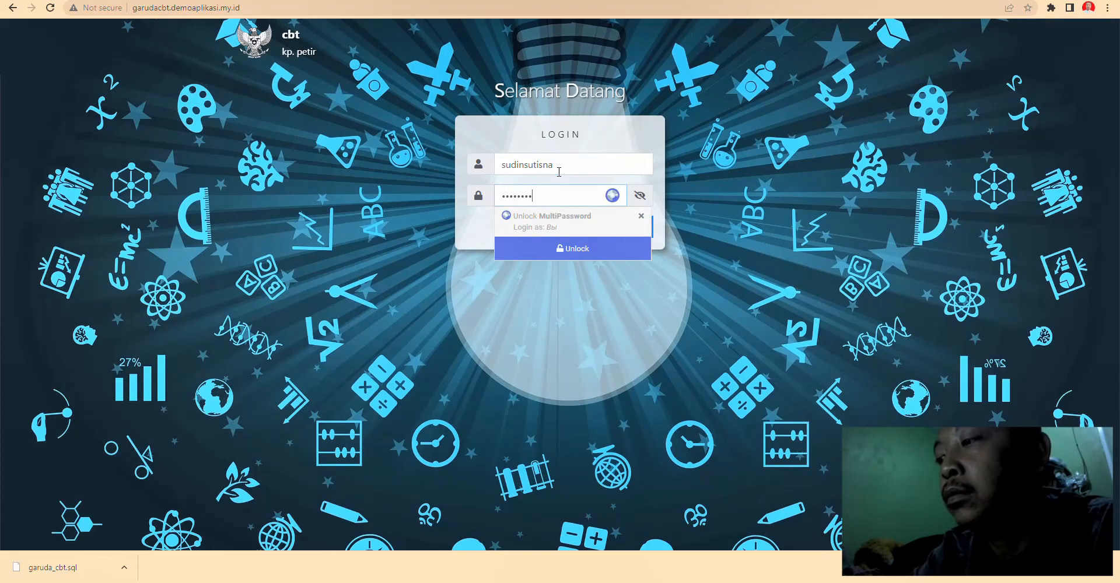
{"action": "left_click", "coordinate": [771, 252]}
{"action": "left_click", "coordinate": [621, 232]}
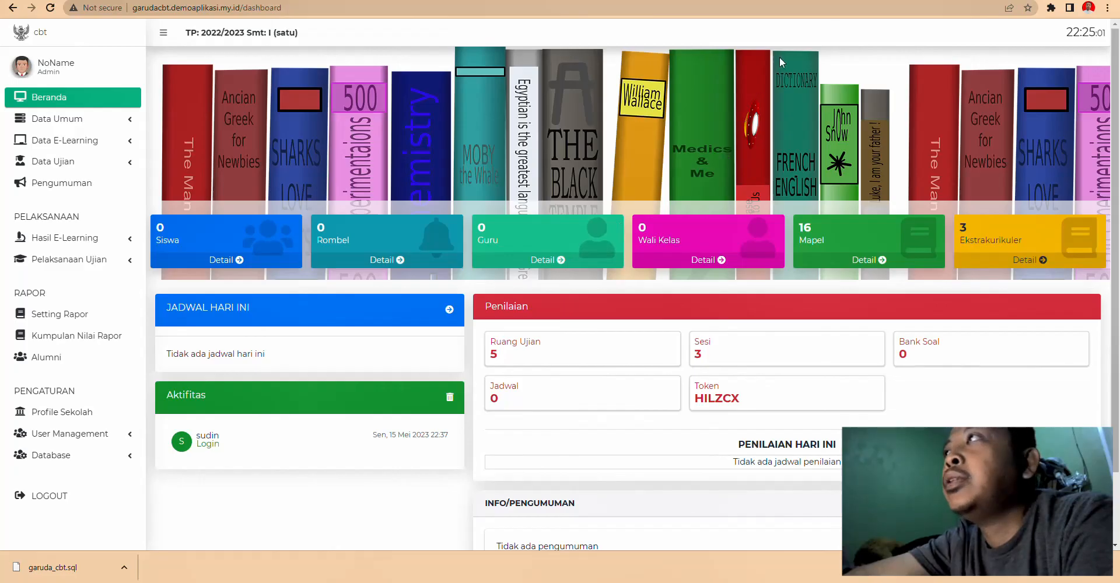
{"action": "left_click", "coordinate": [814, 1]}
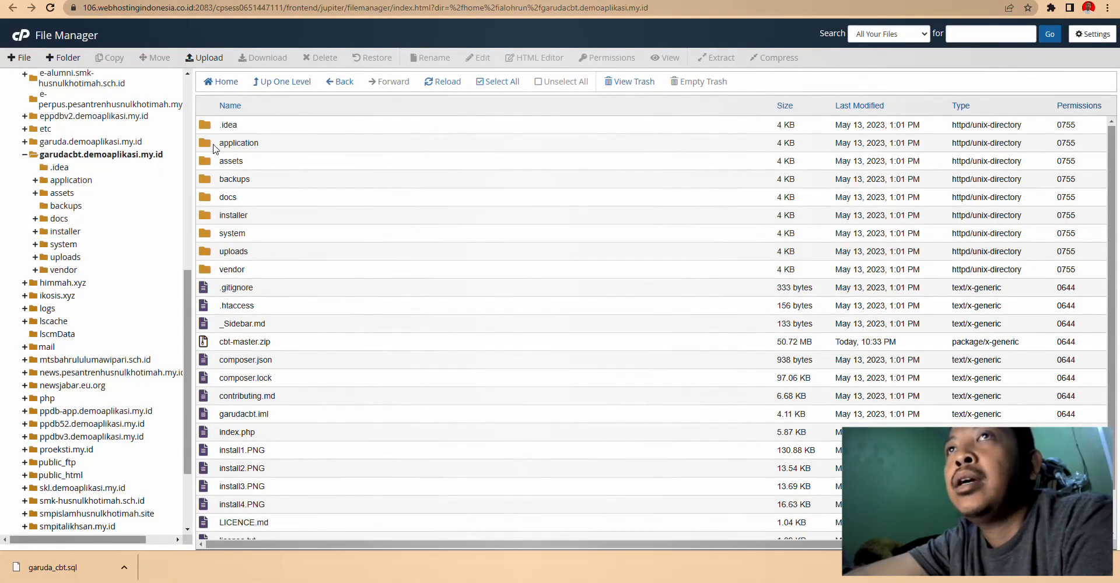
- Open application/config/config.php in the editor, placing the cursor after http on line 32
{"action": "double_click", "coordinate": [215, 144]}
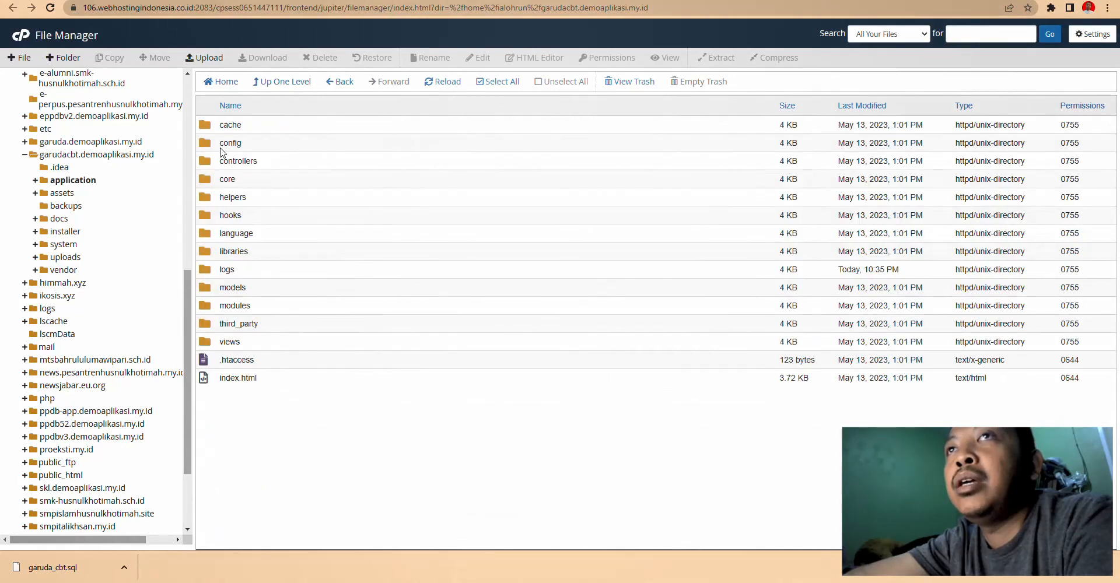
{"action": "double_click", "coordinate": [211, 145]}
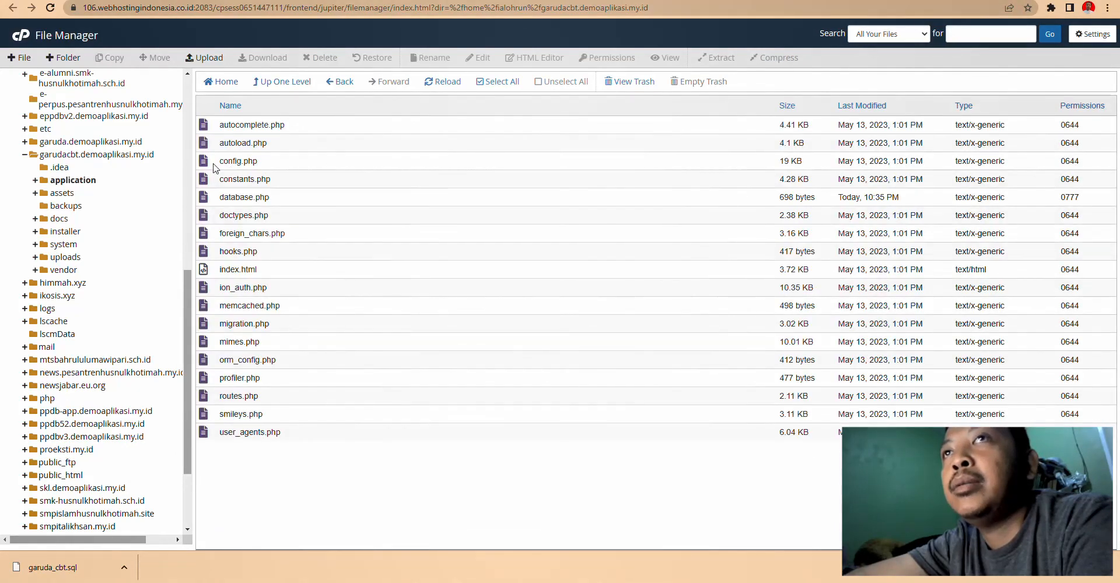
{"action": "right_click", "coordinate": [214, 163]}
{"action": "left_click", "coordinate": [229, 206]}
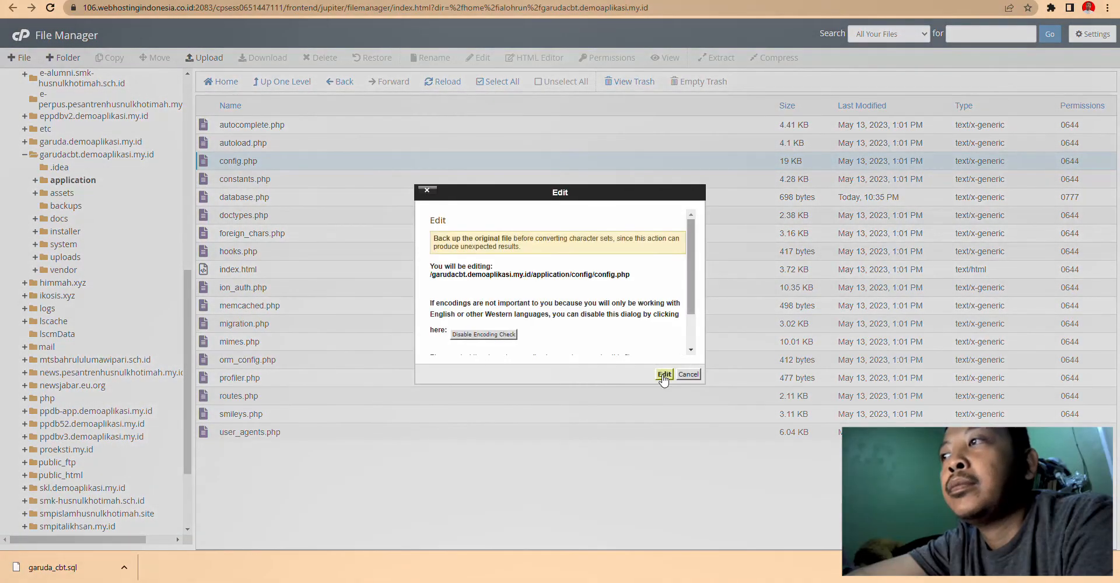
{"action": "left_click", "coordinate": [662, 375]}
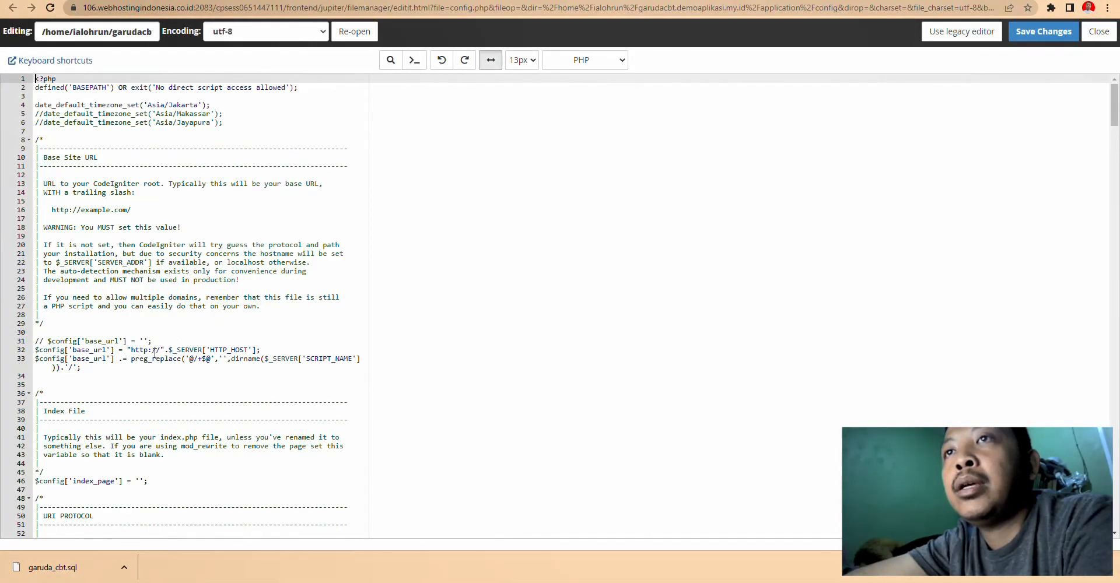
{"action": "left_click", "coordinate": [148, 352]}
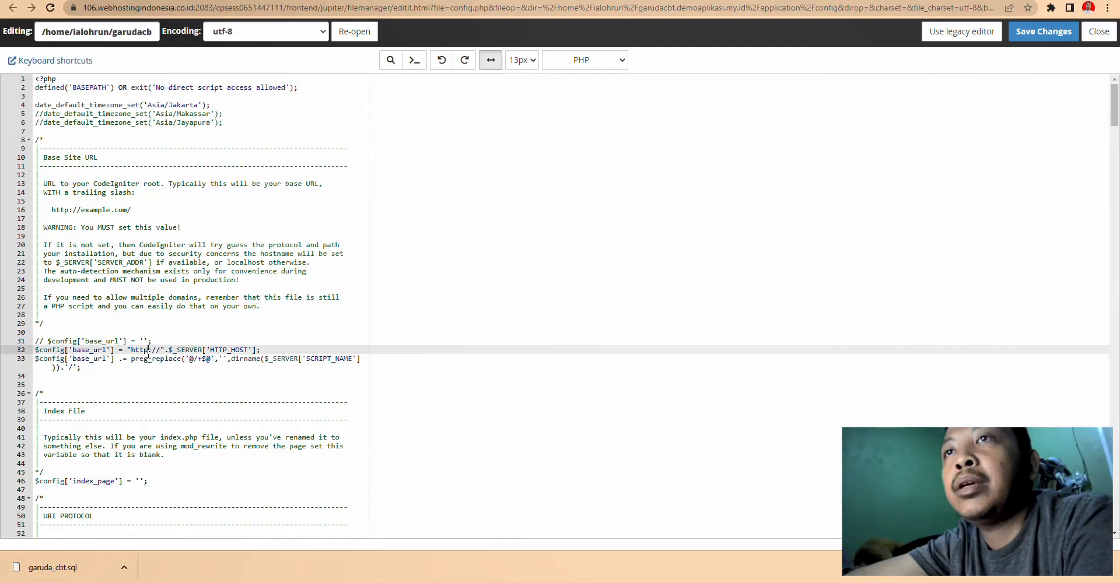
- Copy the dashboard address and load it in a fresh browser tab
{"action": "key", "text": "ctrl+Tab"}
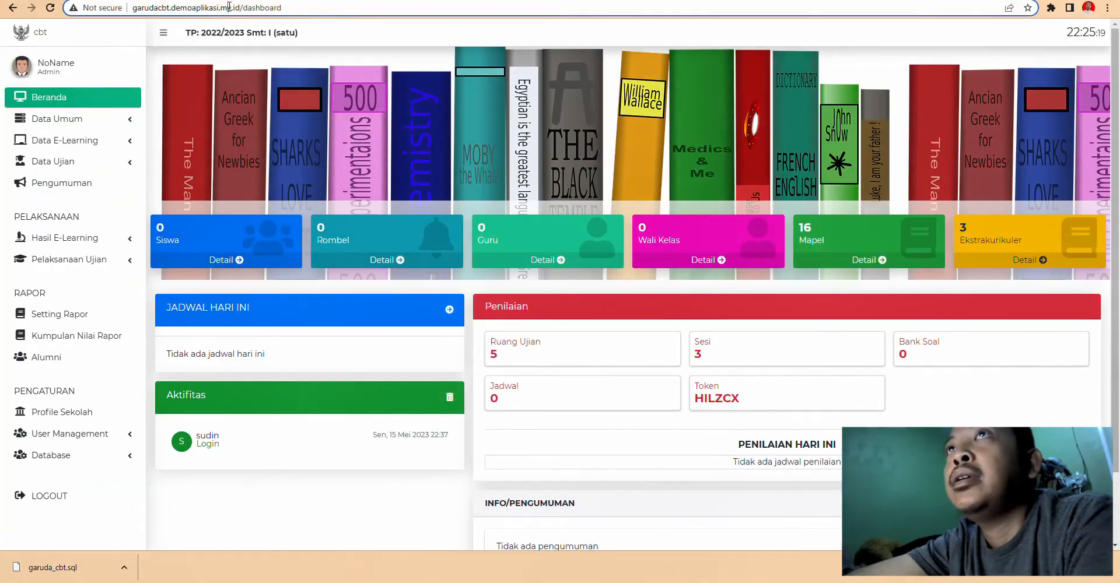
{"action": "left_click", "coordinate": [278, 8]}
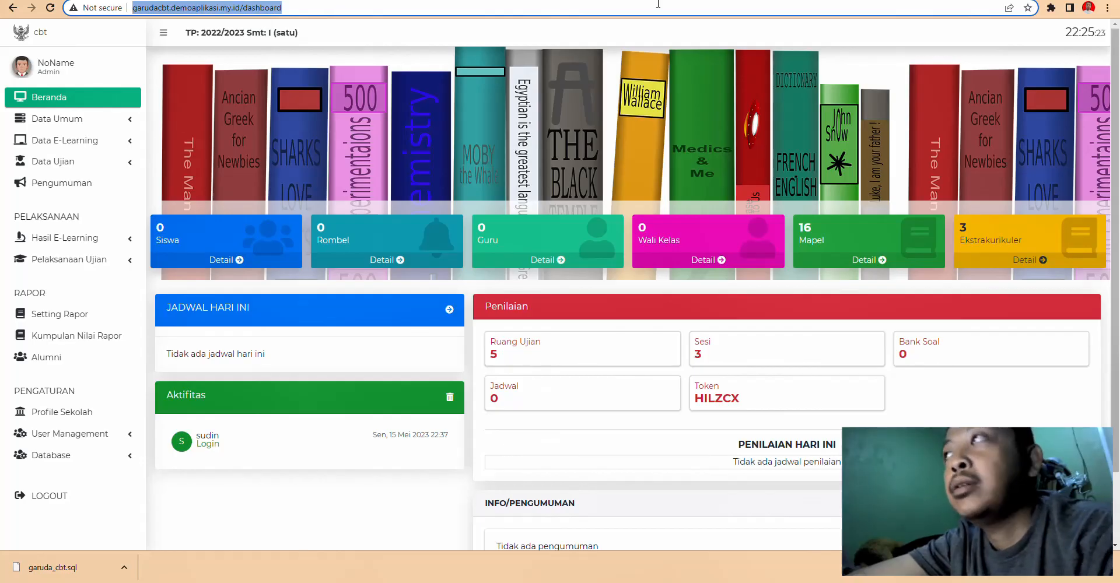
{"action": "key", "text": "ctrl+c"}
{"action": "key", "text": "ctrl+t"}
{"action": "key", "text": "ctrl+v"}
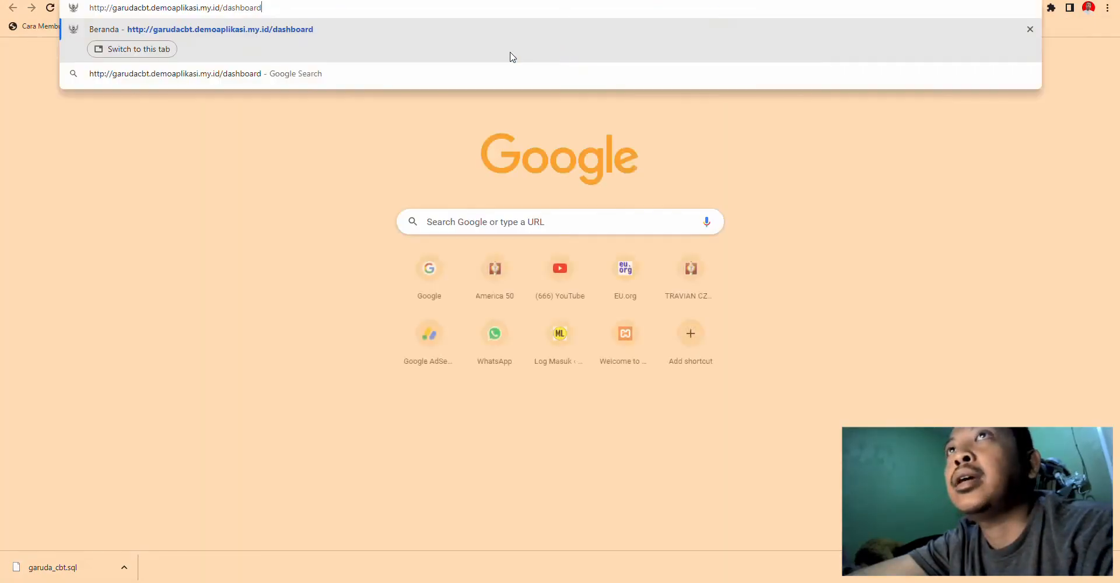
{"action": "key", "text": "Return"}
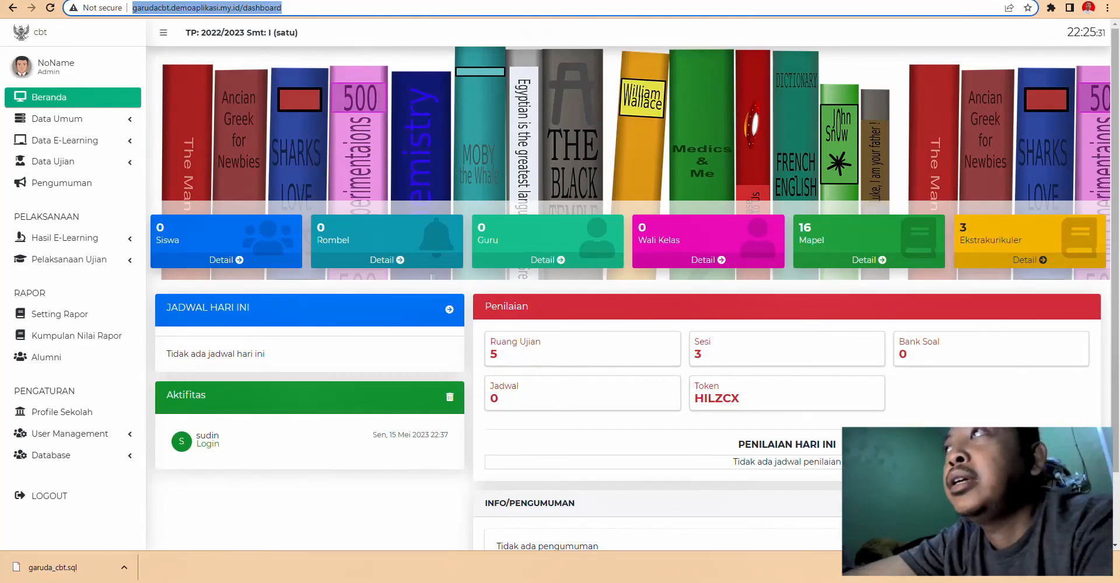
{"action": "key", "text": "ctrl+shift+Tab"}
{"action": "type", "text": "s"}
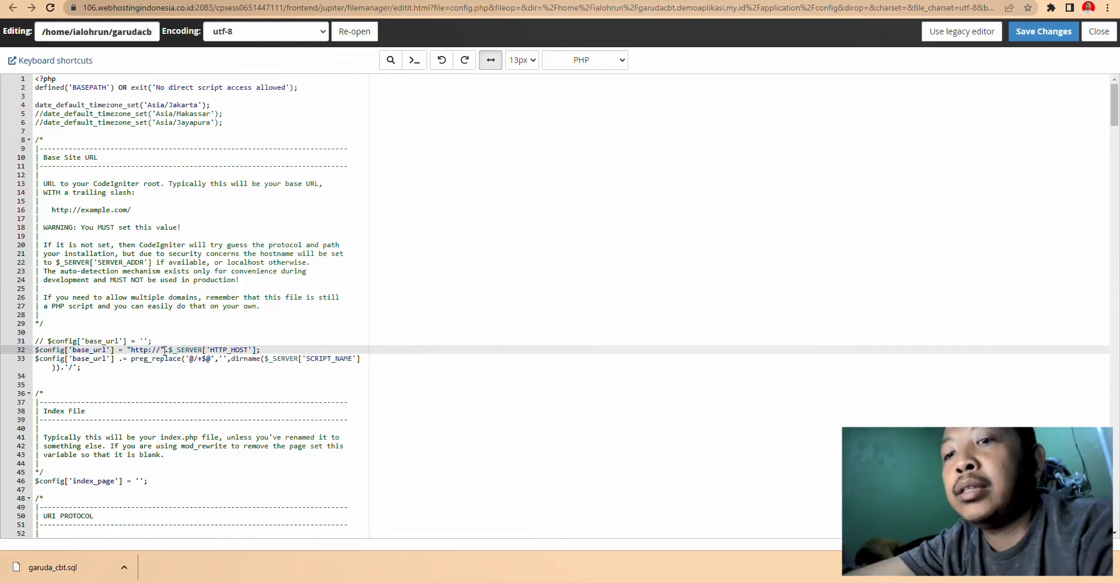
{"action": "left_click", "coordinate": [1037, 35]}
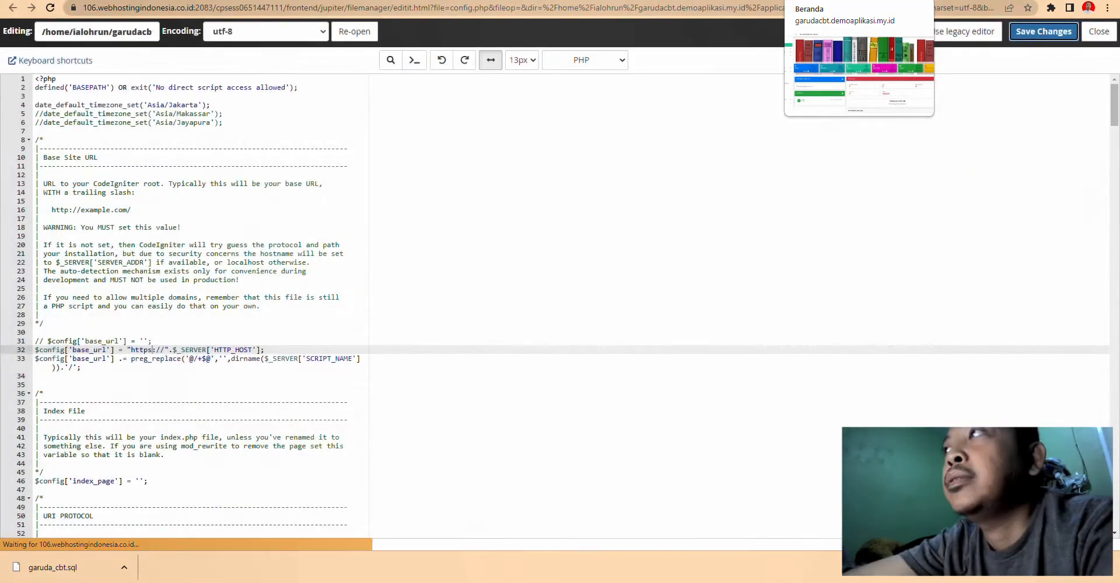
{"action": "left_click", "coordinate": [828, 0]}
{"action": "key", "text": "Return"}
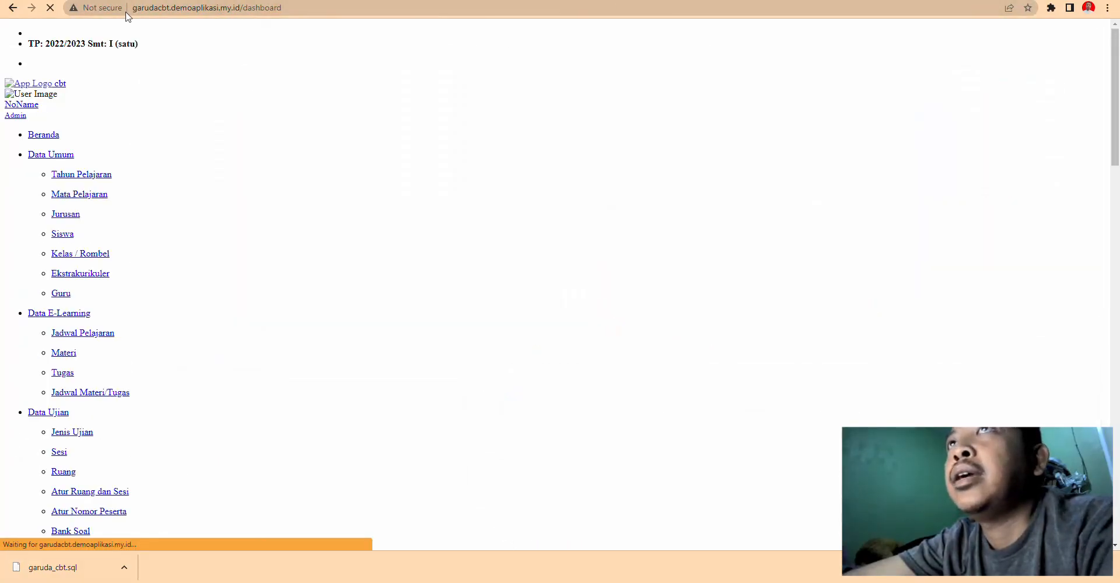
{"action": "left_click", "coordinate": [171, 9]}
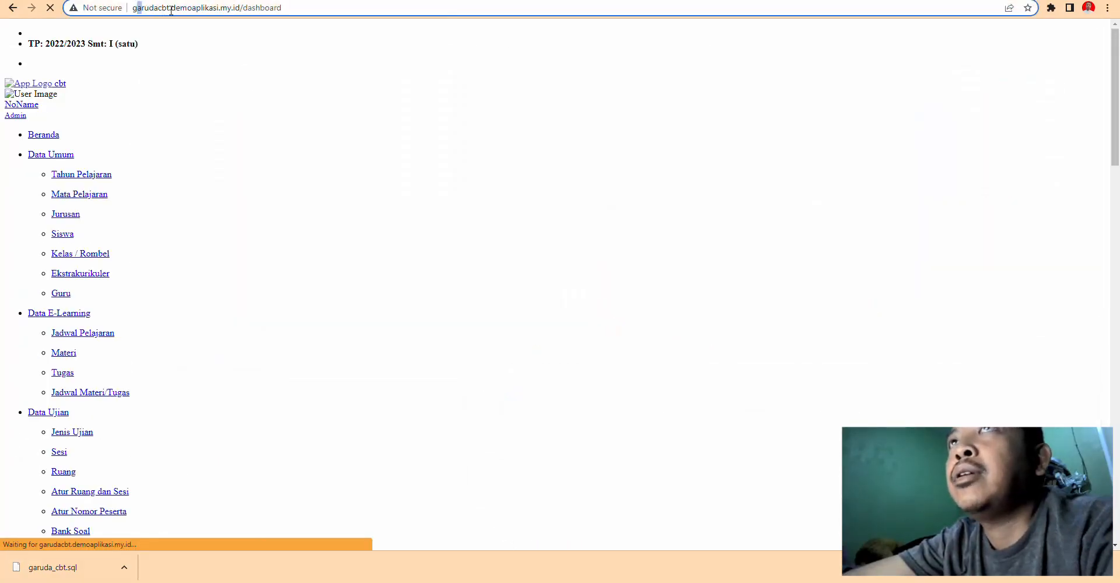
{"action": "double_click", "coordinate": [170, 10]}
{"action": "left_click_drag", "start_coordinate": [310, 8], "coordinate": [3, 14]}
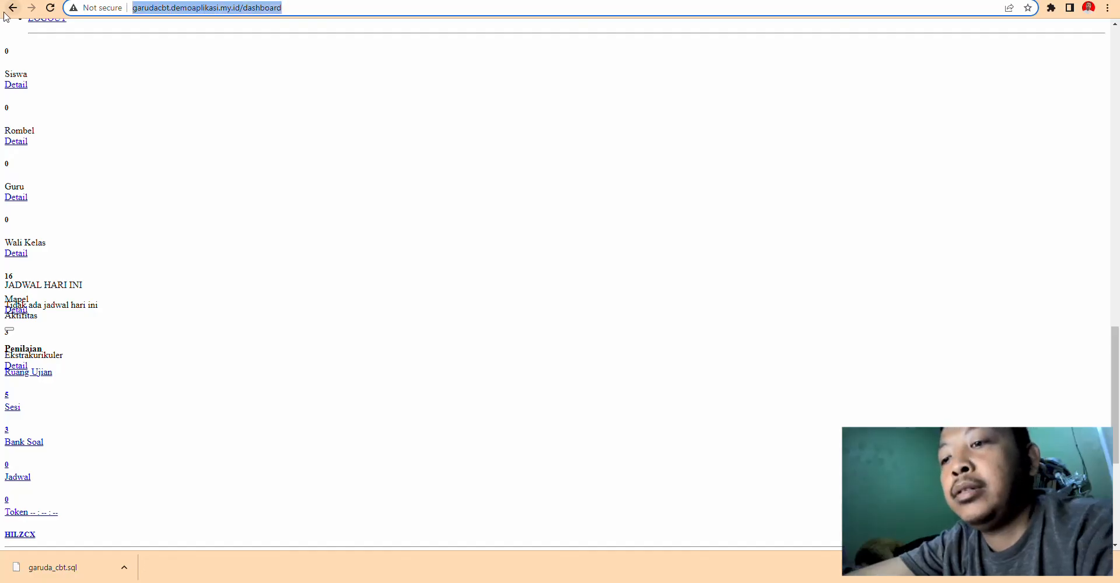
{"action": "key", "text": "ctrl+v"}
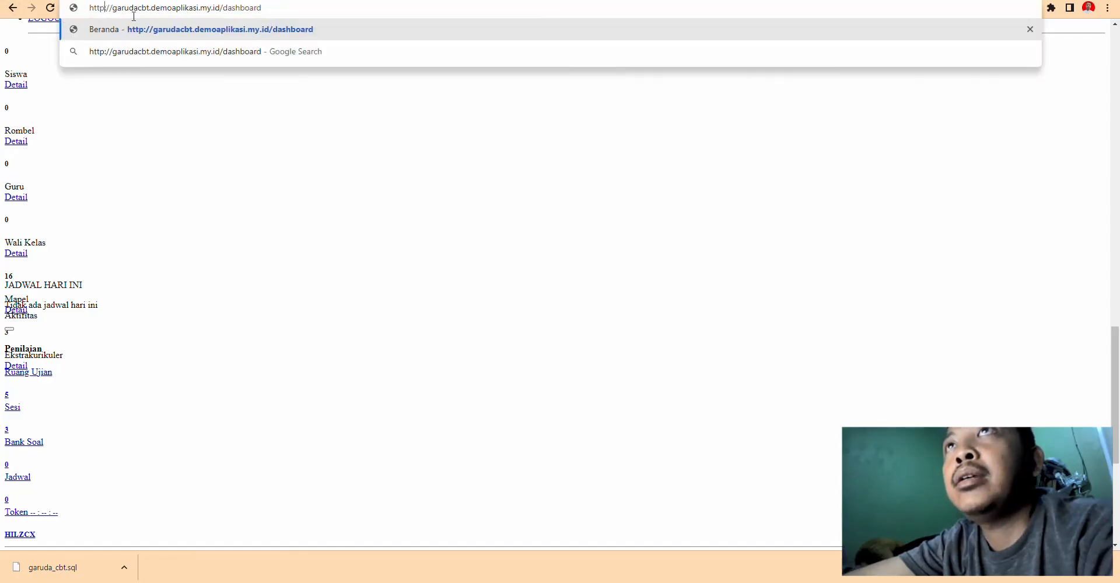
{"action": "type", "text": "s"}
{"action": "key", "text": "Return"}
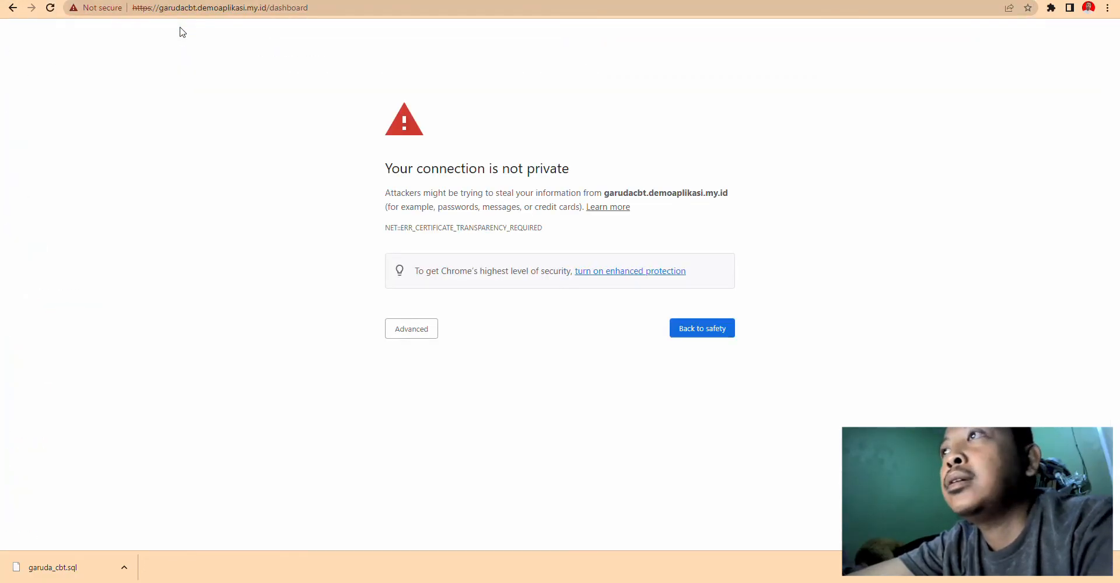
{"action": "left_click", "coordinate": [423, 336]}
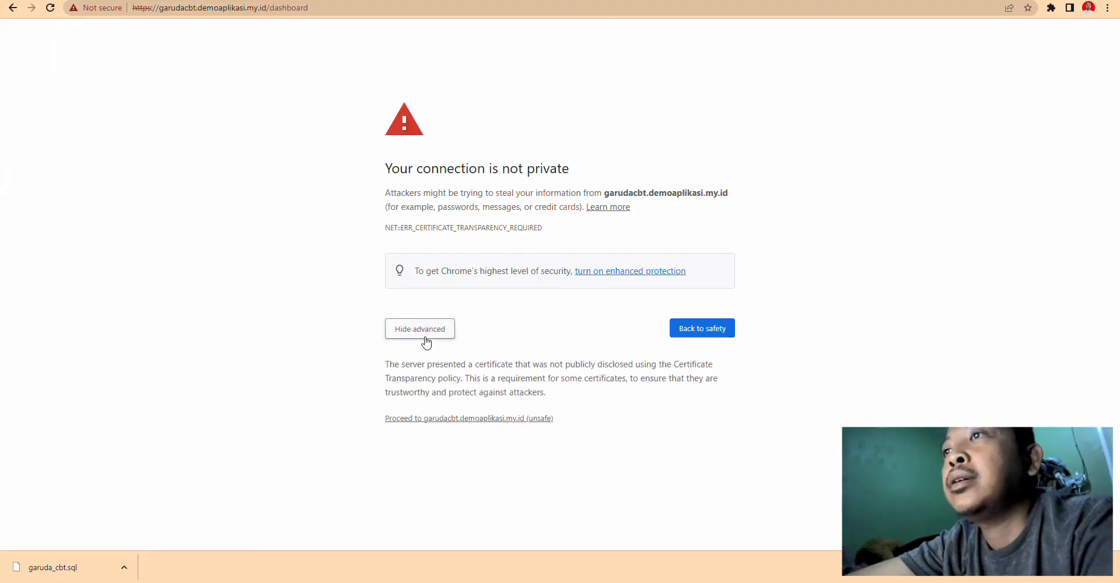
{"action": "left_click", "coordinate": [483, 420]}
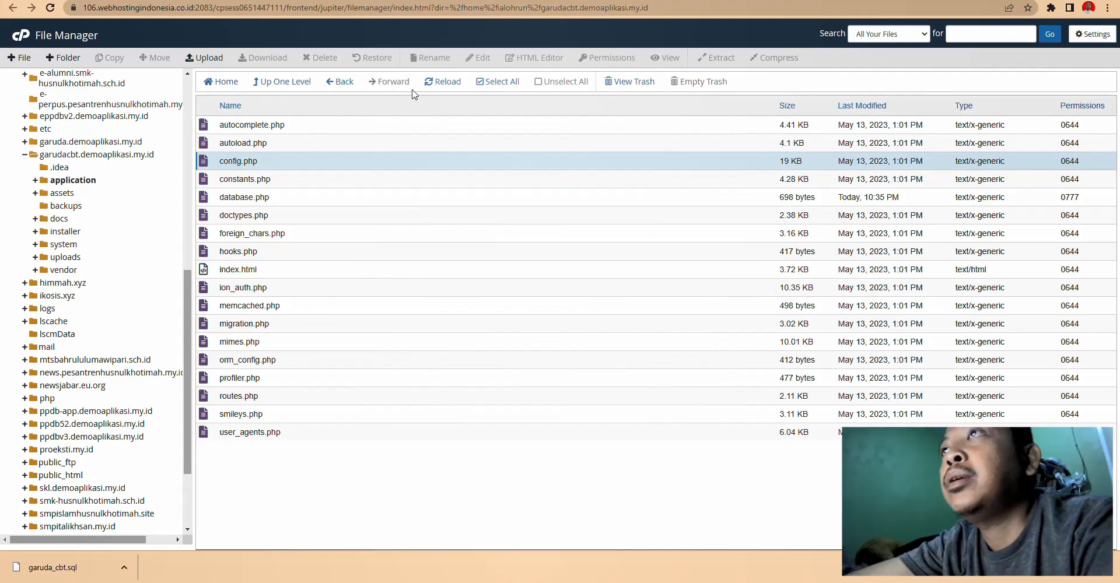
{"action": "left_click", "coordinate": [282, 85]}
{"action": "left_click", "coordinate": [285, 81]}
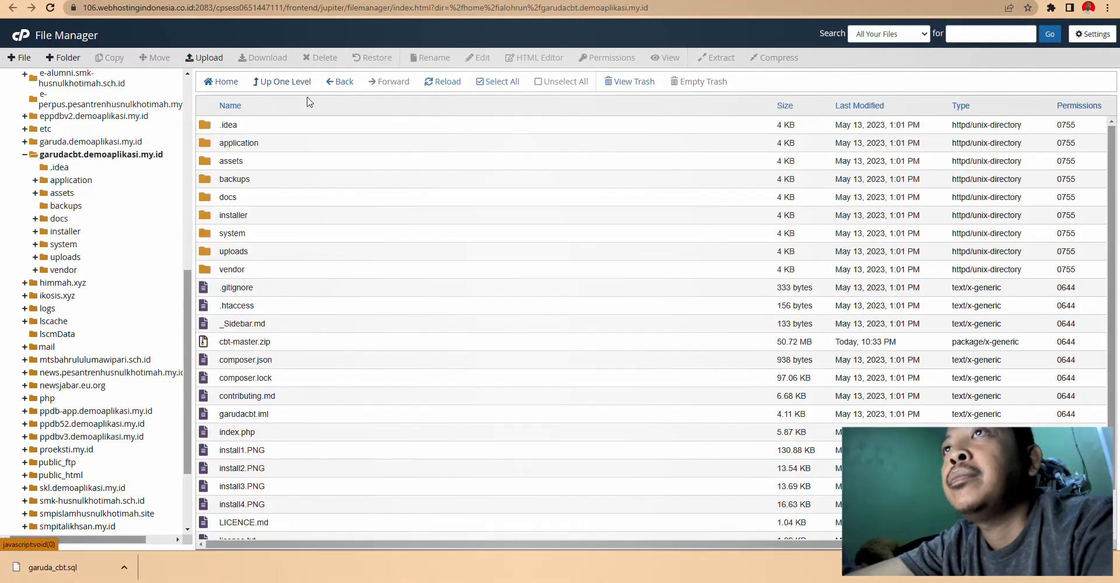
{"action": "double_click", "coordinate": [216, 146]}
{"action": "double_click", "coordinate": [203, 147]}
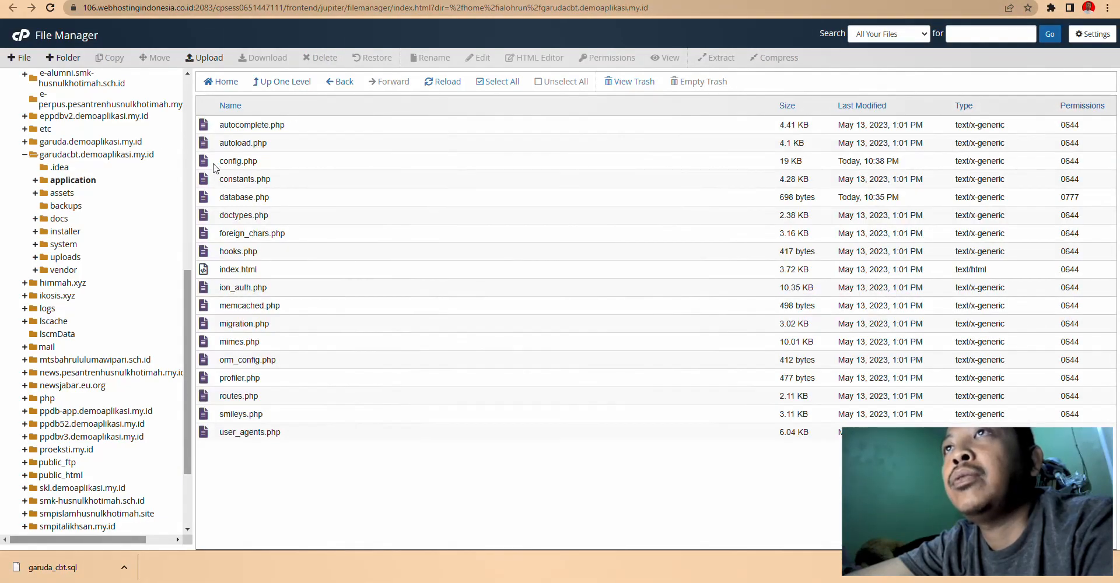
{"action": "right_click", "coordinate": [215, 164]}
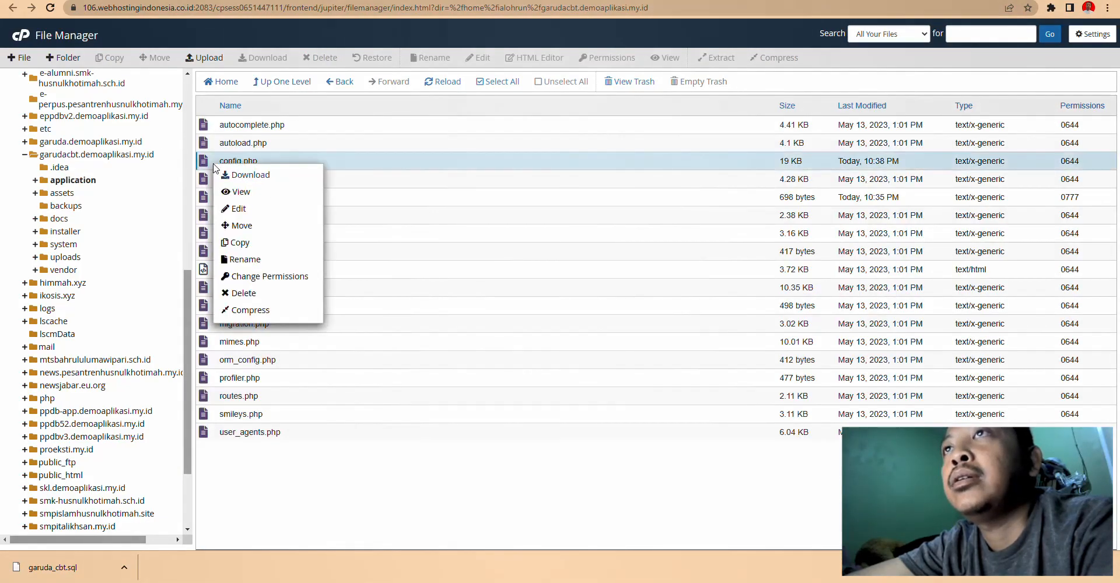
{"action": "left_click", "coordinate": [239, 202]}
{"action": "left_click", "coordinate": [664, 374]}
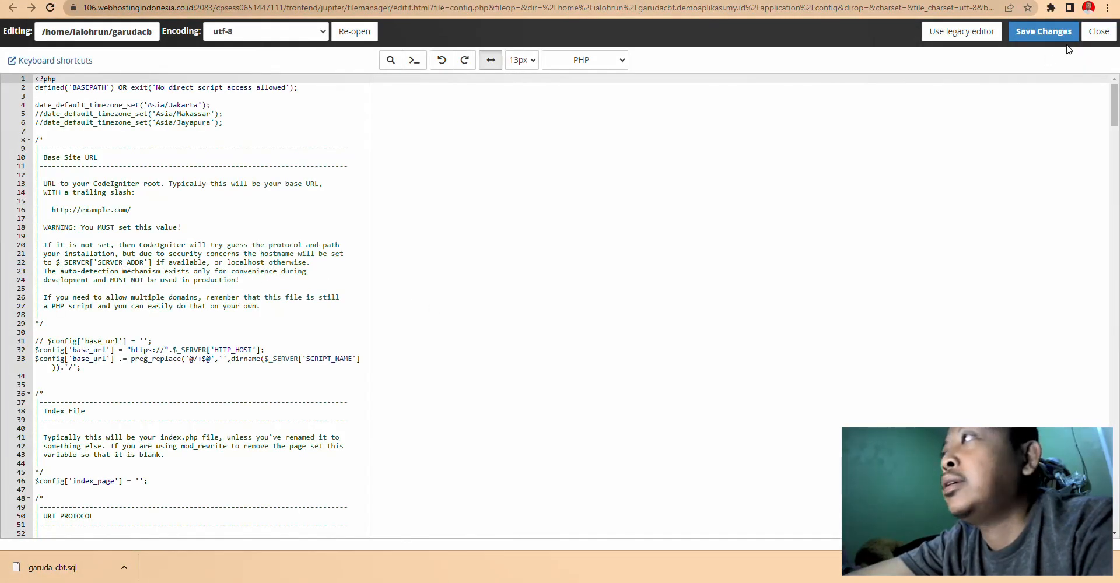
{"action": "left_click", "coordinate": [1099, 31]}
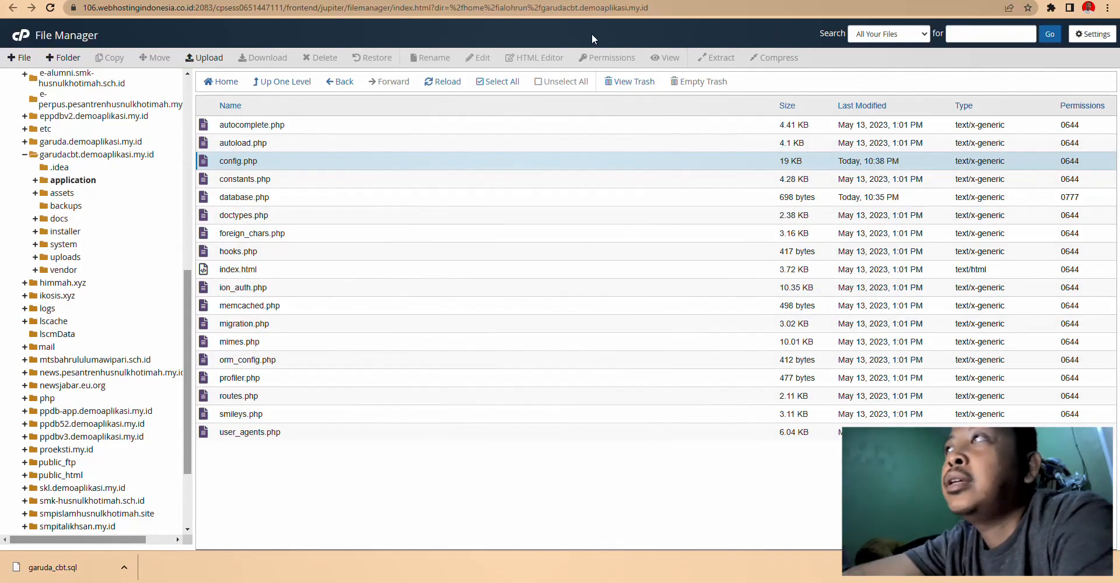
{"action": "left_click", "coordinate": [193, 1]}
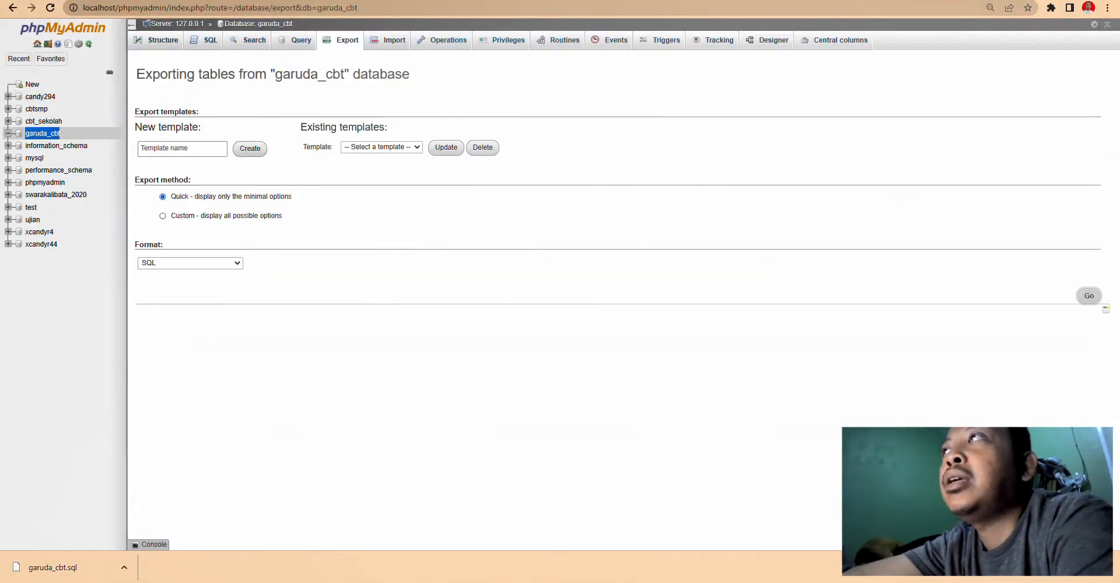
- Browse the cPanel tools home page and the local Downloads folder
{"action": "left_click", "coordinate": [525, 1]}
{"action": "scroll", "coordinate": [155, 130], "scroll_direction": "up", "scroll_amount": 3}
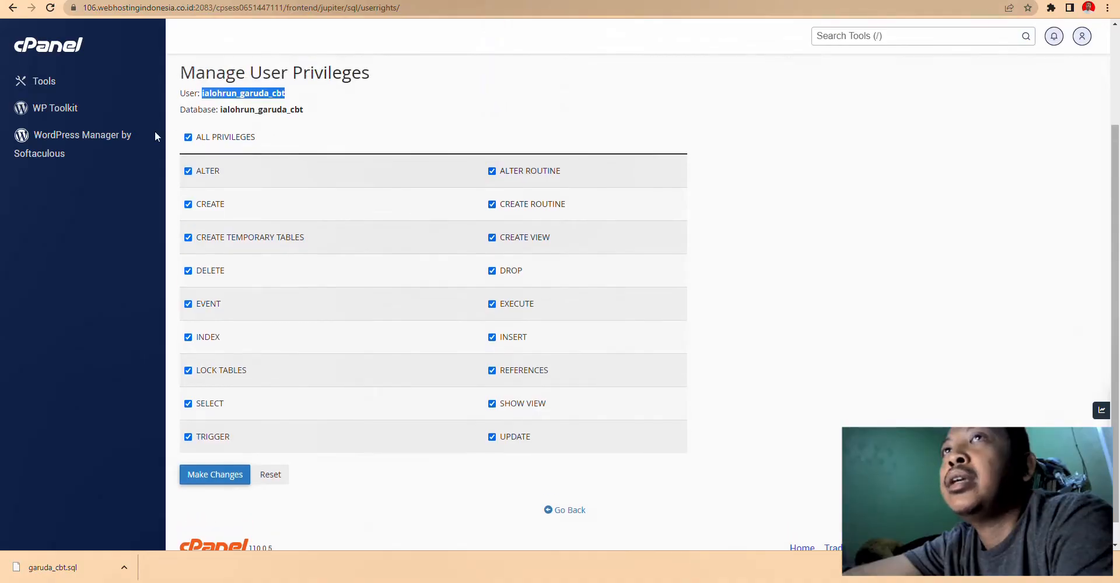
{"action": "left_click", "coordinate": [69, 47]}
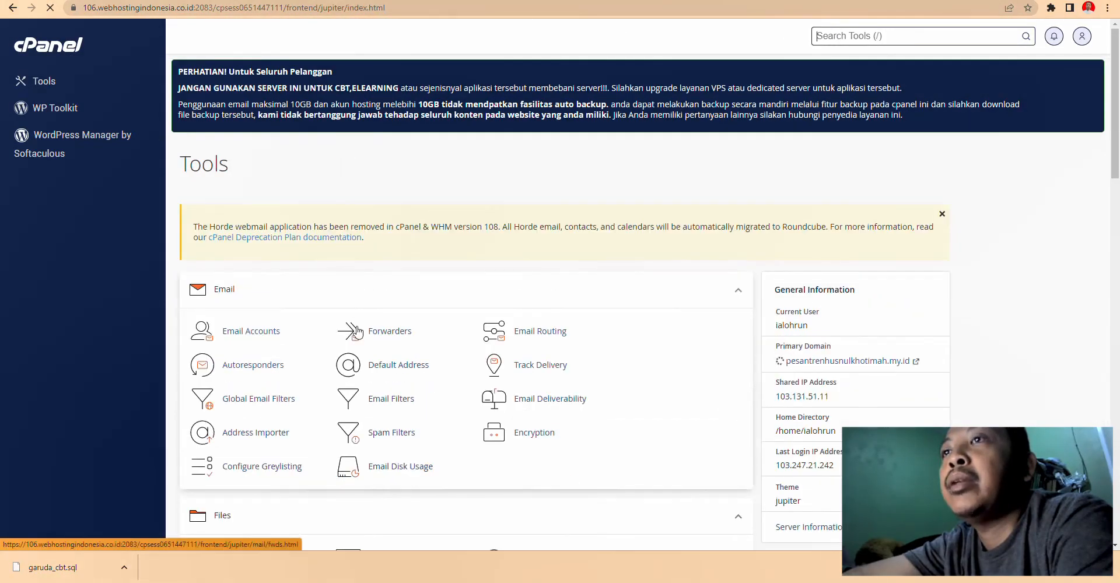
{"action": "scroll", "coordinate": [355, 357], "scroll_direction": "down", "scroll_amount": 5}
{"action": "scroll", "coordinate": [355, 357], "scroll_direction": "down", "scroll_amount": 3}
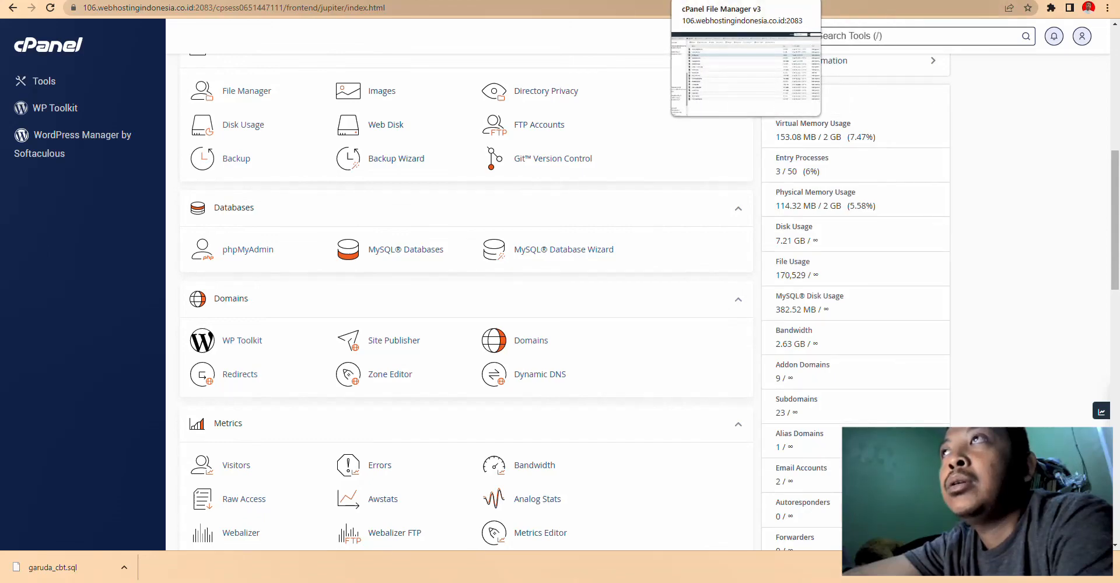
{"action": "mouse_move", "coordinate": [122, 574]}
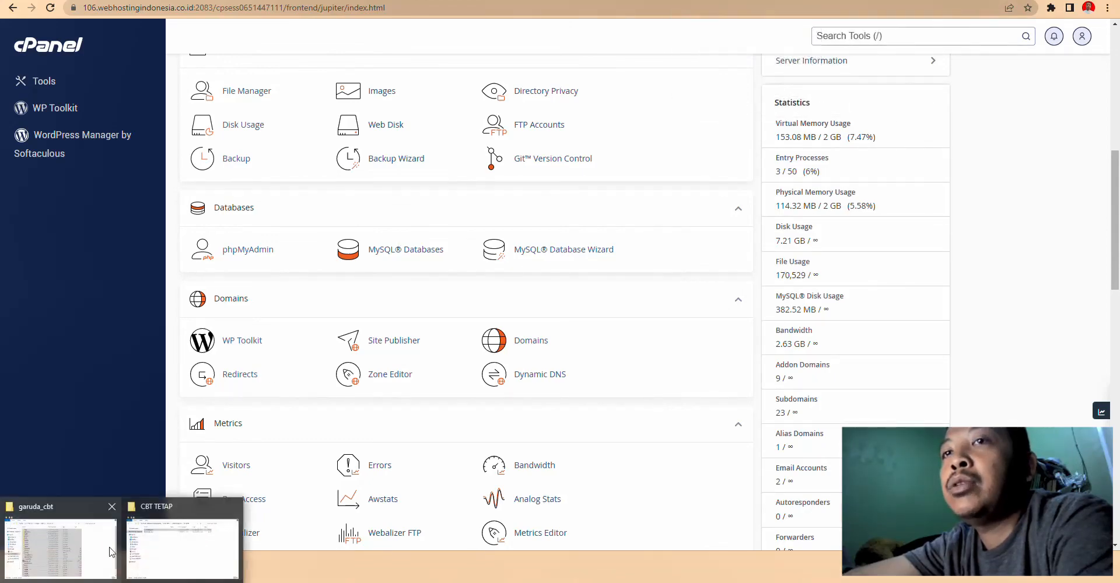
{"action": "left_click", "coordinate": [175, 549]}
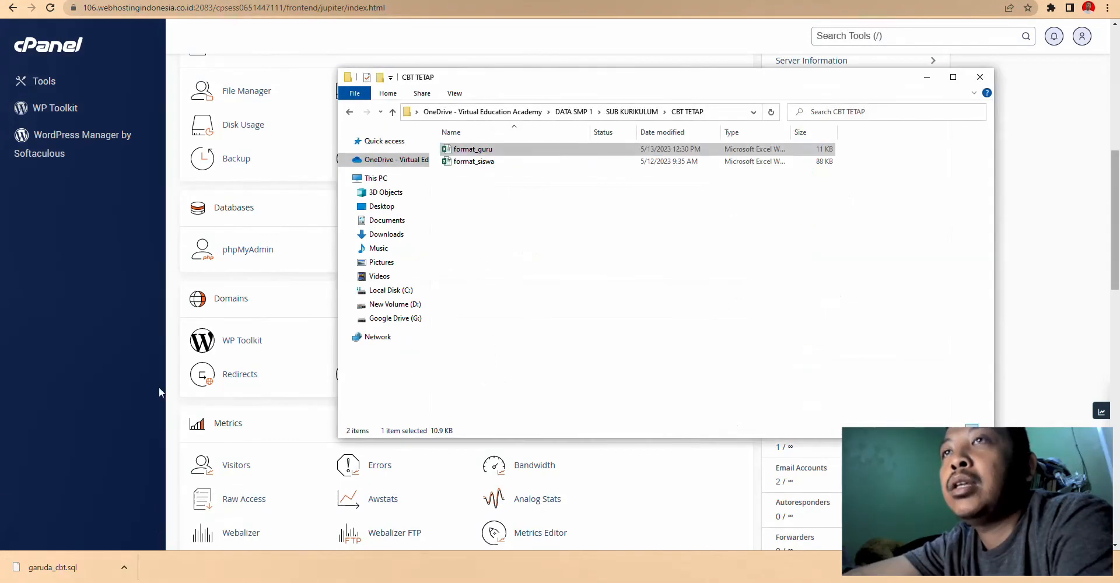
{"action": "left_click", "coordinate": [385, 233]}
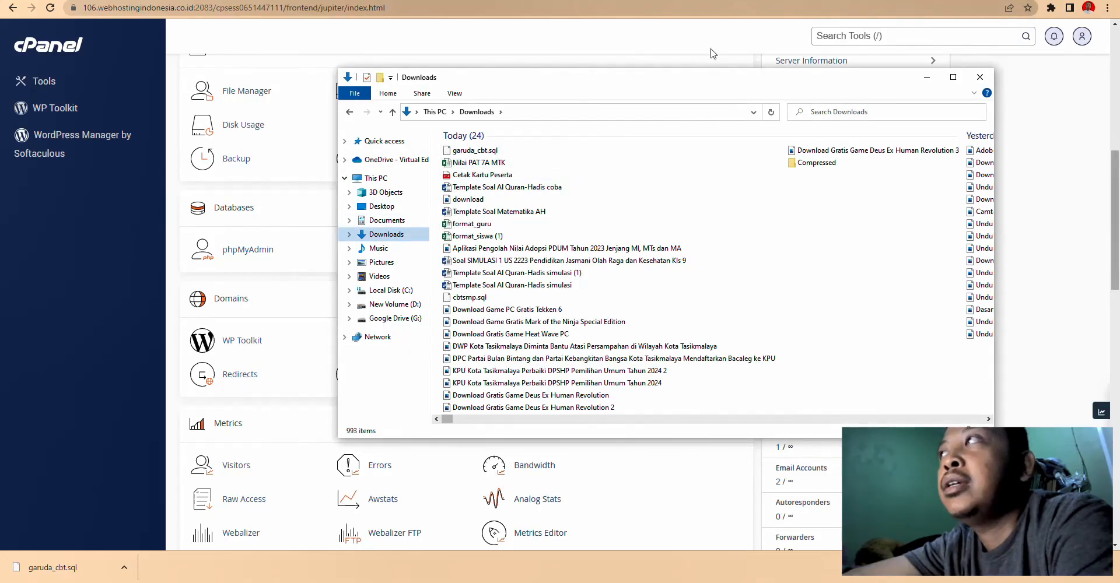
{"action": "key", "text": "alt+Tab"}
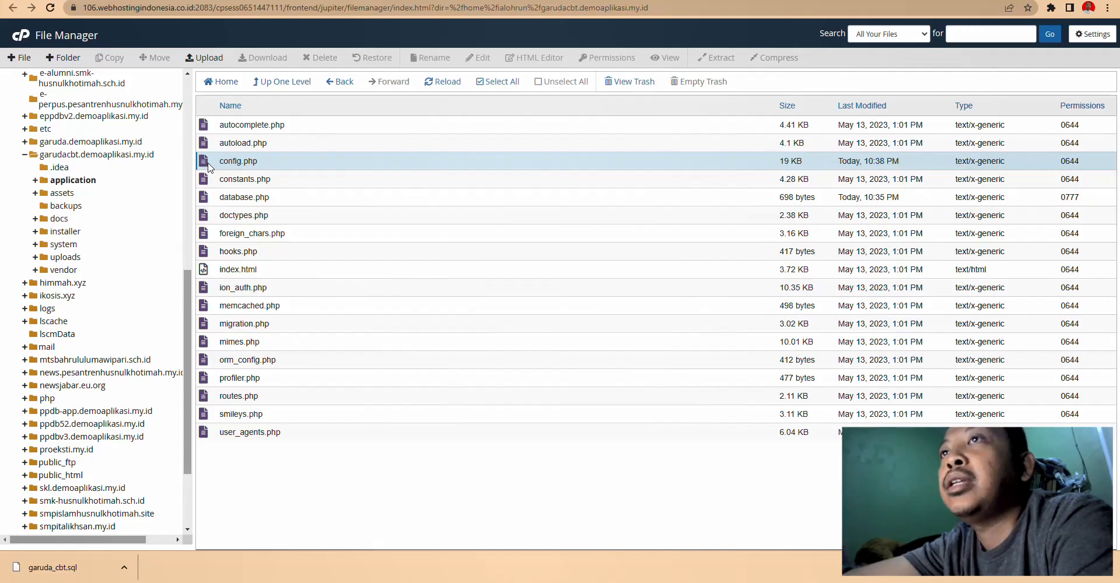
- Open database.php to check hostname localhost and database ialohrun_garuda_cbt
{"action": "right_click", "coordinate": [202, 202]}
{"action": "left_click", "coordinate": [248, 241]}
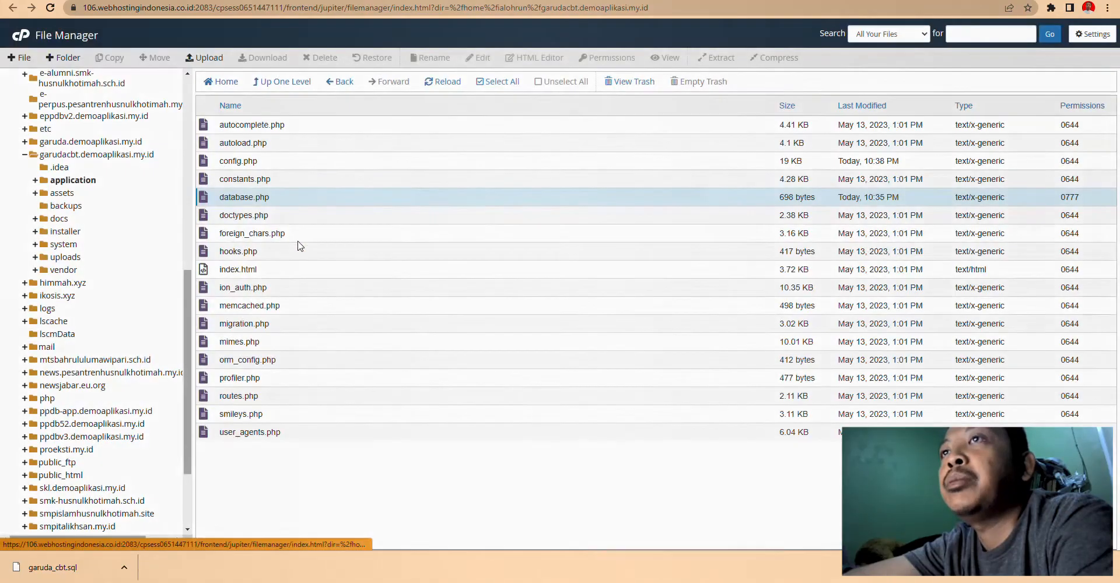
{"action": "left_click", "coordinate": [664, 374]}
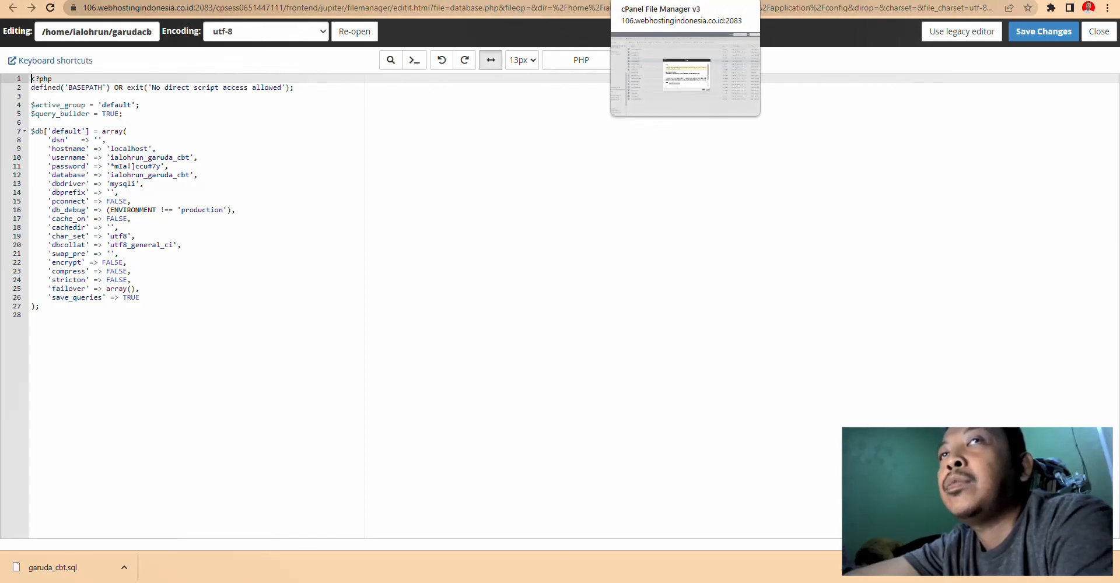
{"action": "left_click", "coordinate": [671, 0]}
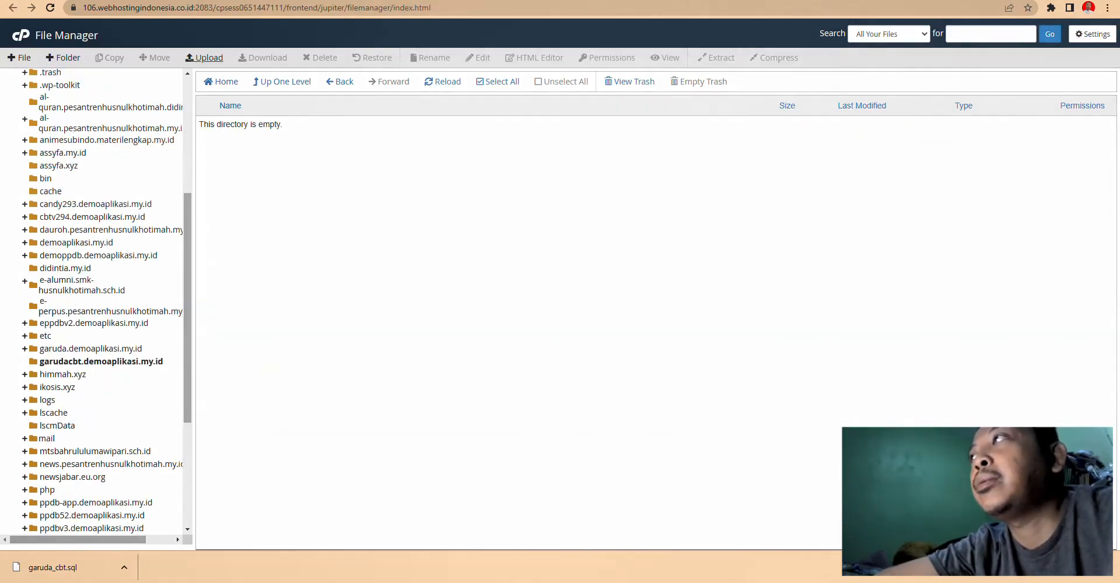
- Load the garudacbt.demoaplikasi.my.id dashboard over https in a new tab, then return to the wiki
{"action": "key", "text": "ctrl+Tab"}
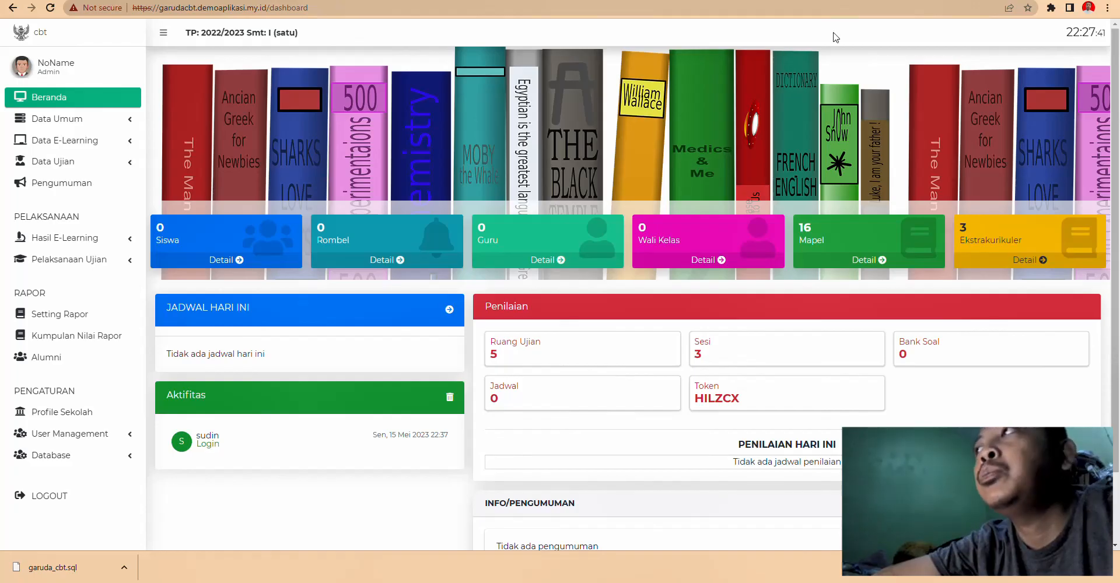
{"action": "key", "text": "ctrl+t"}
{"action": "key", "text": "ctrl+v"}
{"action": "key", "text": "Return"}
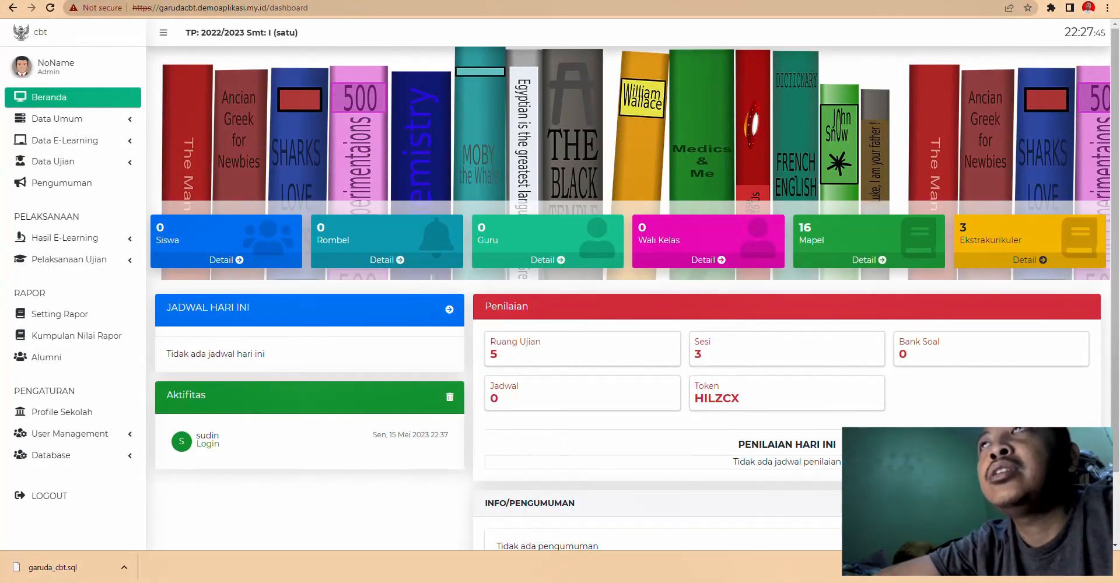
{"action": "key", "text": "ctrl+shift+Tab"}
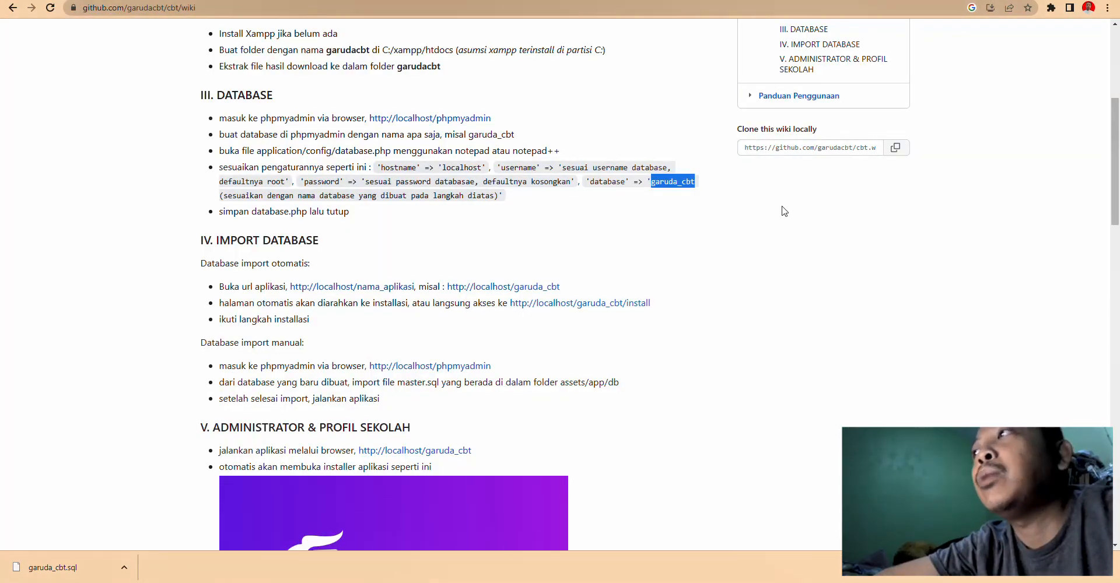
{"action": "scroll", "coordinate": [863, 339], "scroll_direction": "up", "scroll_amount": 5}
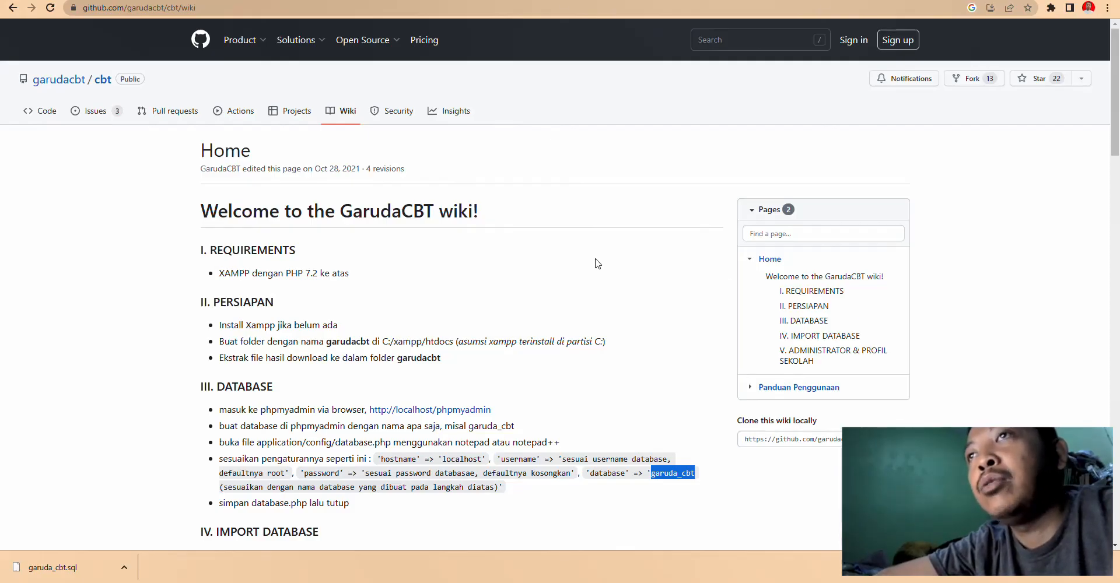
{"action": "left_click", "coordinate": [602, 304]}
{"action": "scroll", "coordinate": [605, 304], "scroll_direction": "down", "scroll_amount": 4}
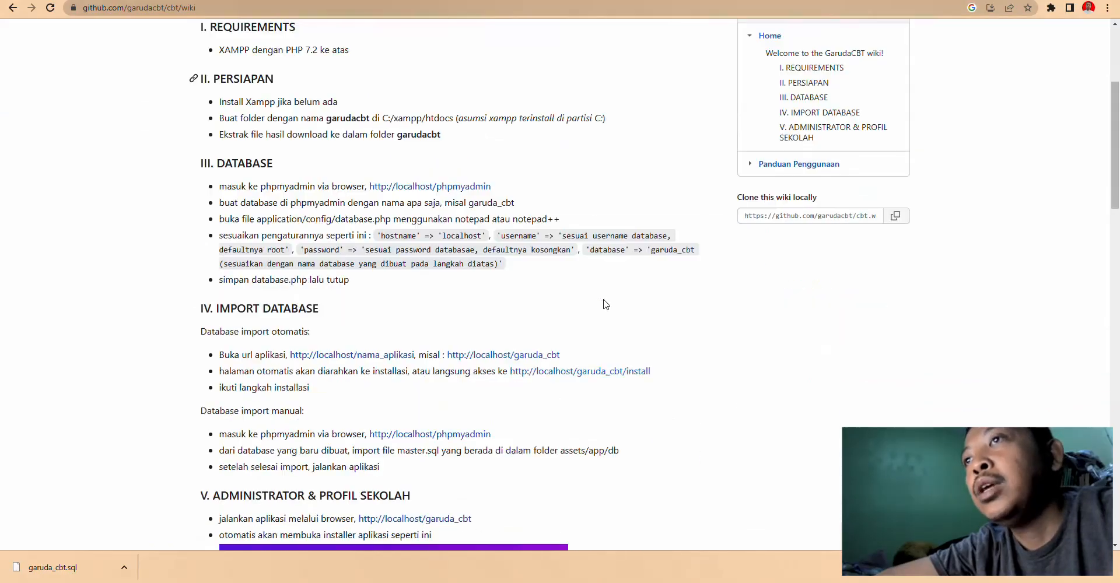
{"action": "scroll", "coordinate": [604, 303], "scroll_direction": "down", "scroll_amount": 1}
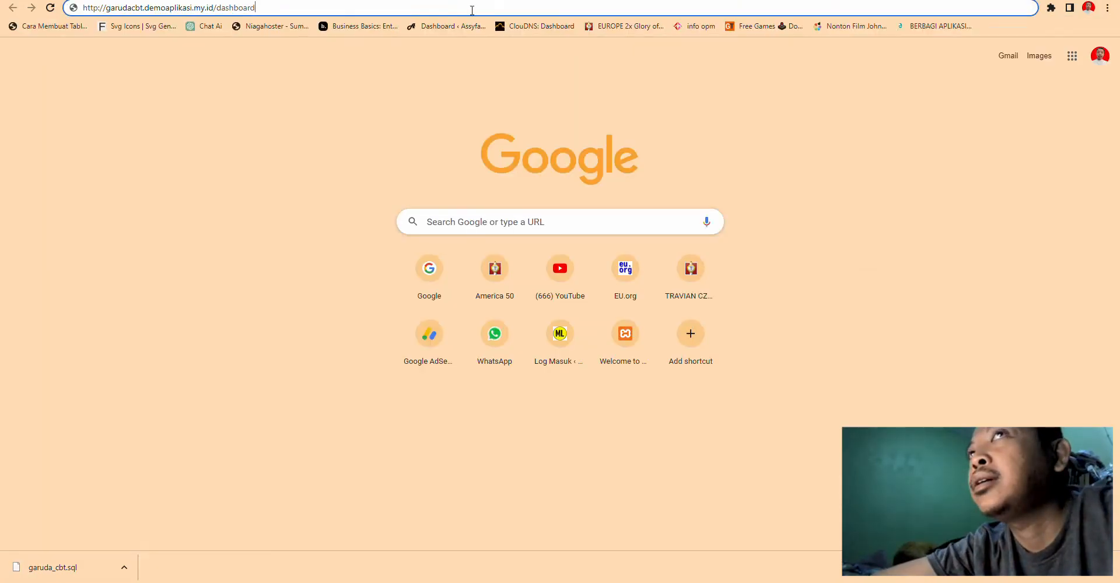
{"action": "triple_click", "coordinate": [472, 10]}
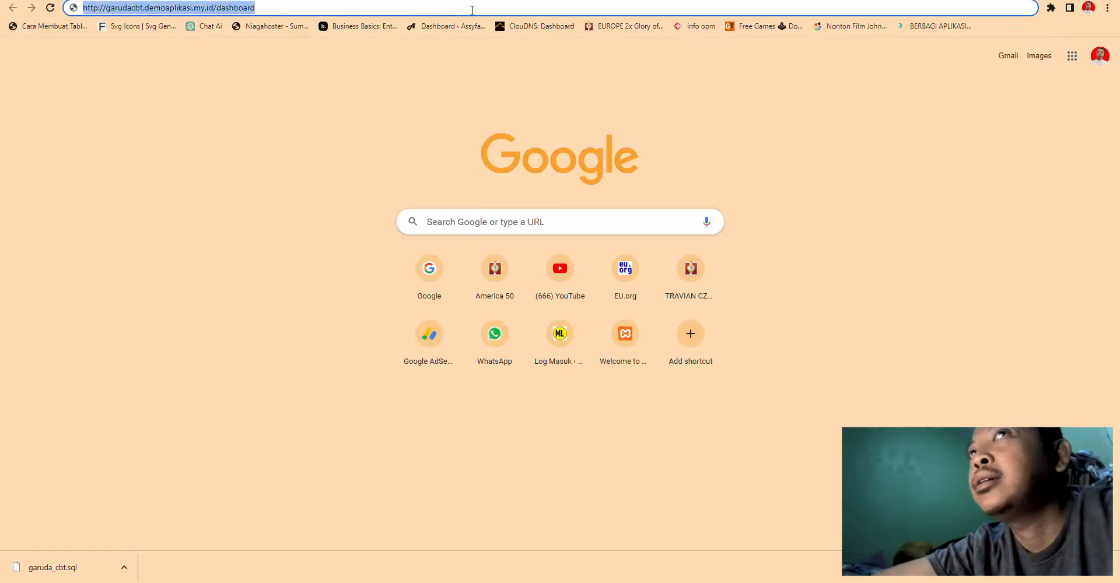
- Go to youtube.com and search for 'didinmix'
{"action": "type", "text": "y"}
{"action": "key", "text": "Return"}
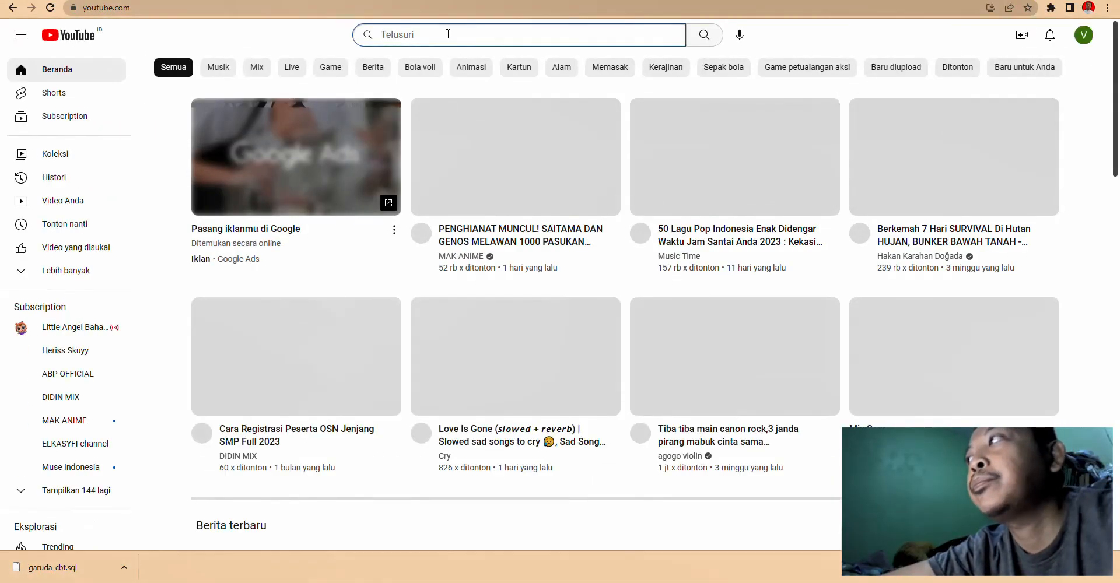
{"action": "type", "text": "didi"}
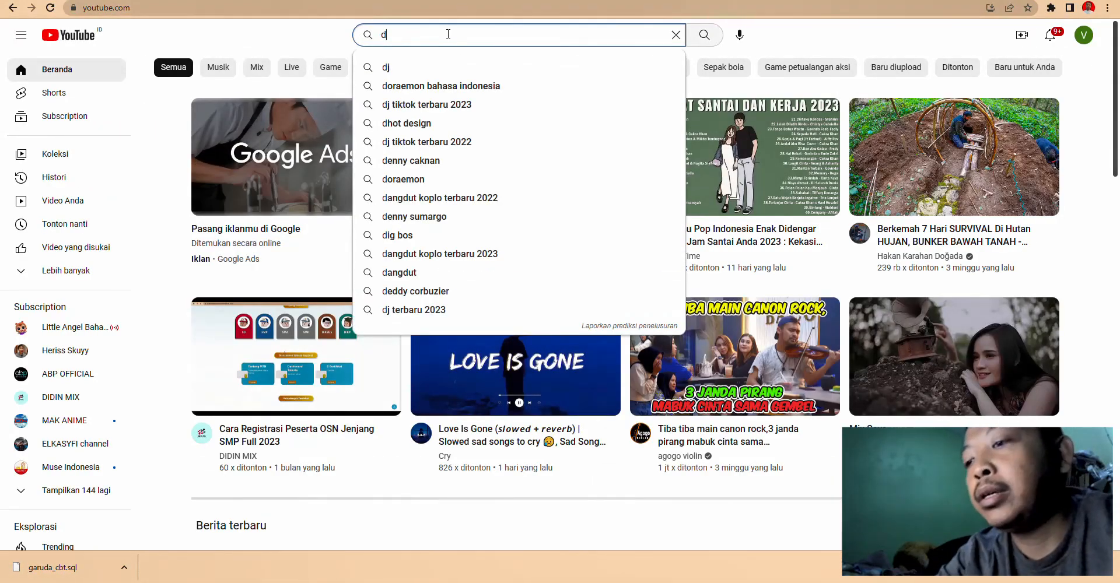
{"action": "type", "text": "n"}
{"action": "left_click", "coordinate": [428, 68]}
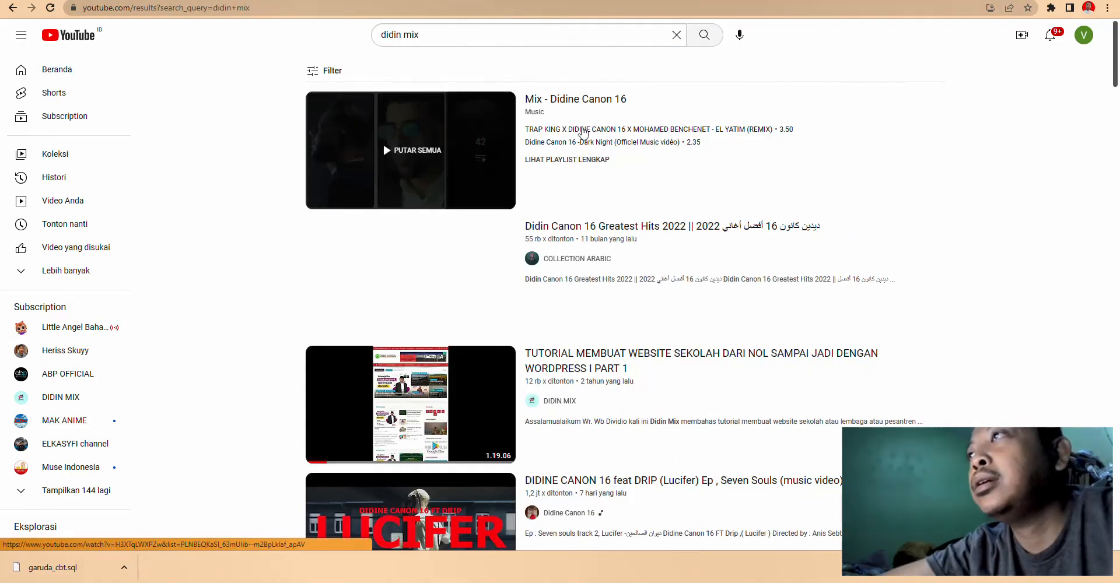
{"action": "left_click", "coordinate": [455, 35]}
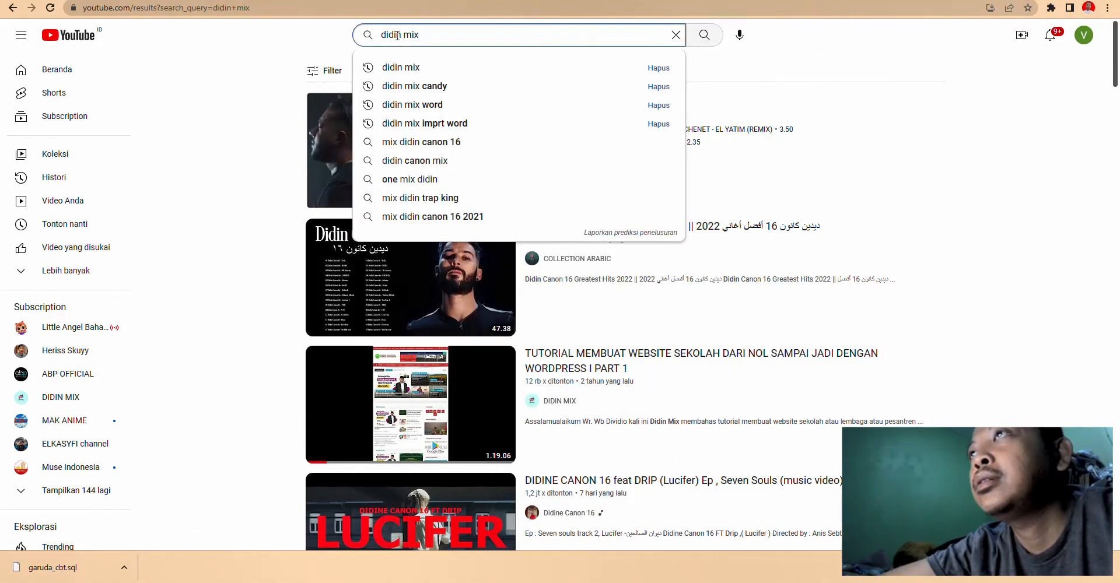
{"action": "left_click", "coordinate": [406, 35]}
{"action": "key", "text": "BackSpace"}
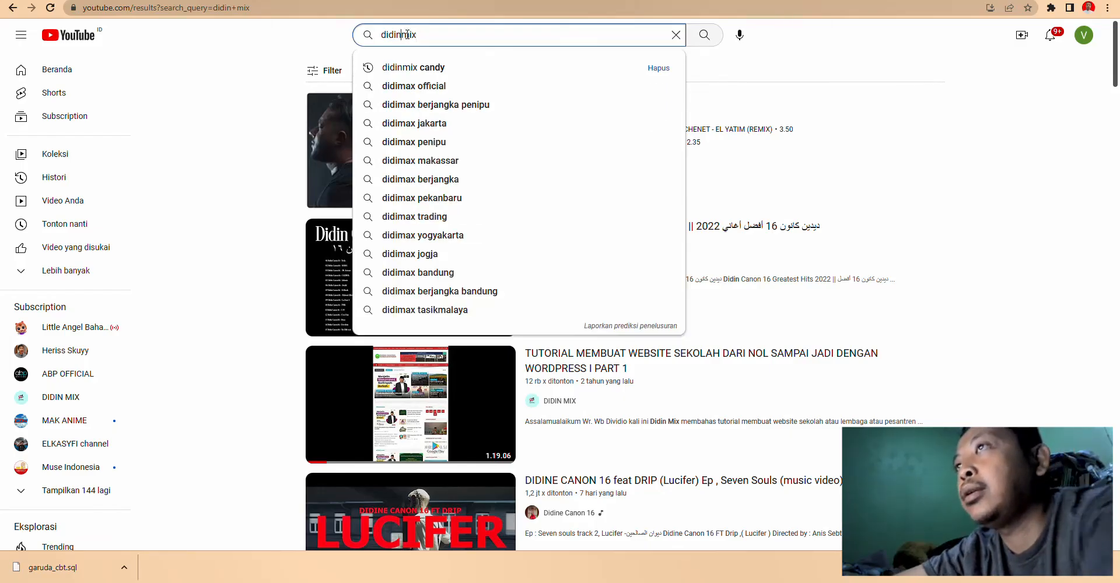
{"action": "key", "text": "Return"}
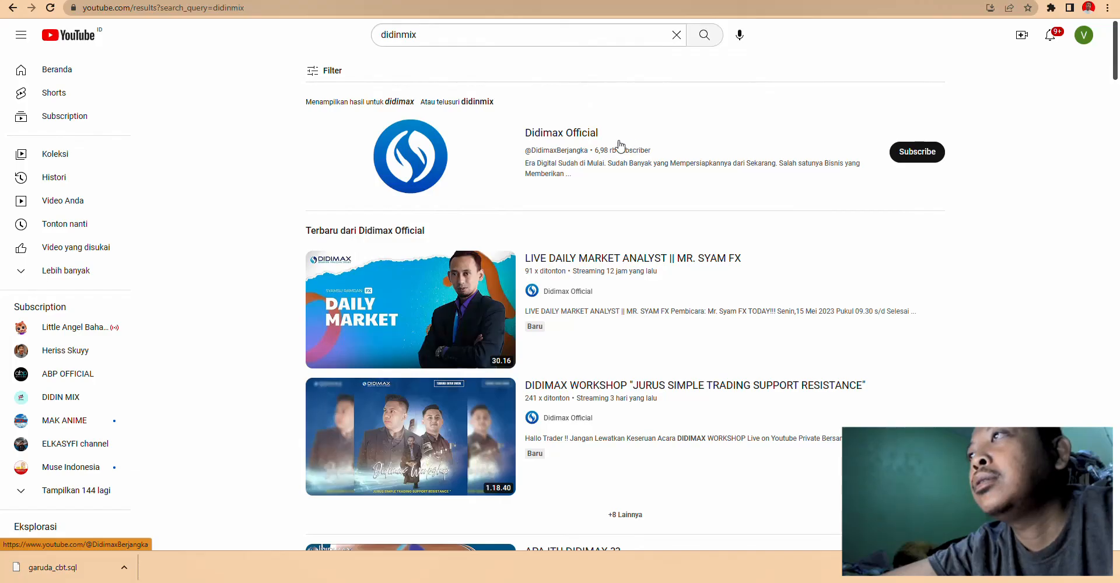
- Refine the YouTube search to 'didinmix cand'
{"action": "scroll", "coordinate": [607, 270], "scroll_direction": "down", "scroll_amount": 4}
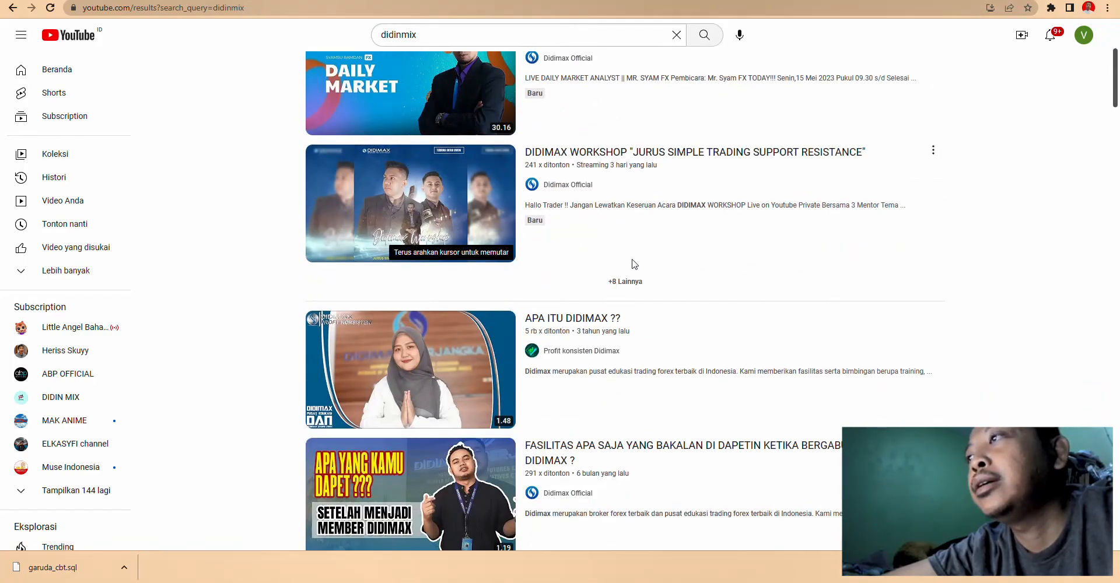
{"action": "scroll", "coordinate": [636, 266], "scroll_direction": "down", "scroll_amount": 4}
{"action": "scroll", "coordinate": [593, 250], "scroll_direction": "up", "scroll_amount": 5}
{"action": "left_click", "coordinate": [449, 34]}
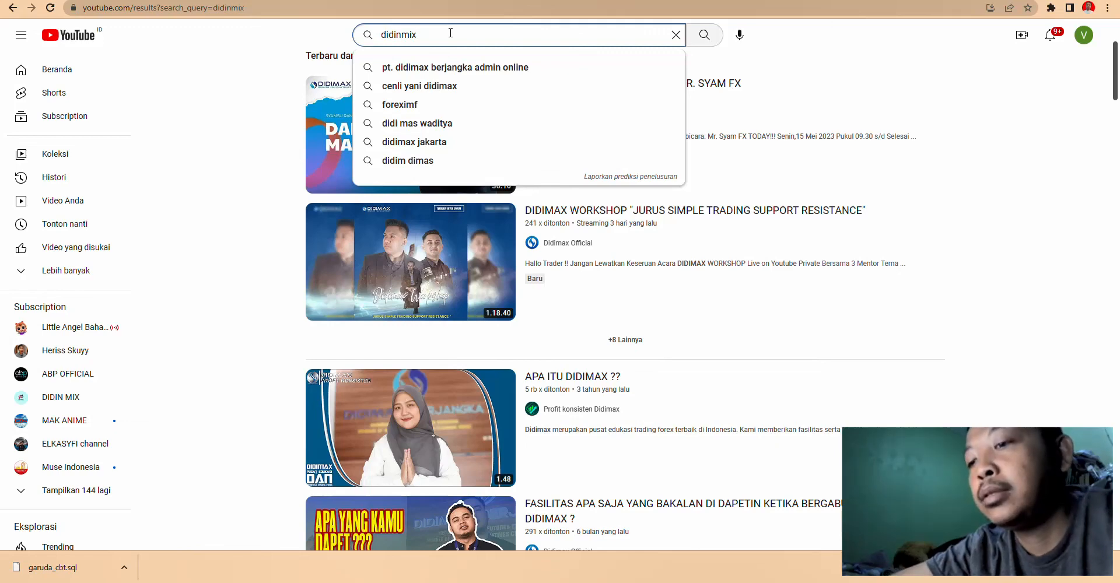
{"action": "type", "text": "cand"}
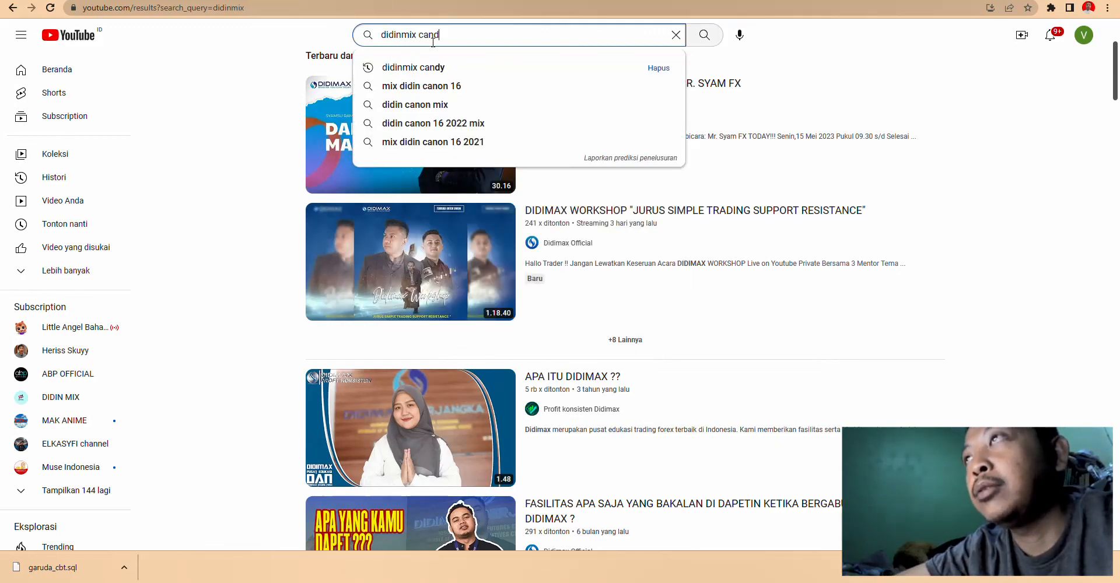
{"action": "key", "text": "Return"}
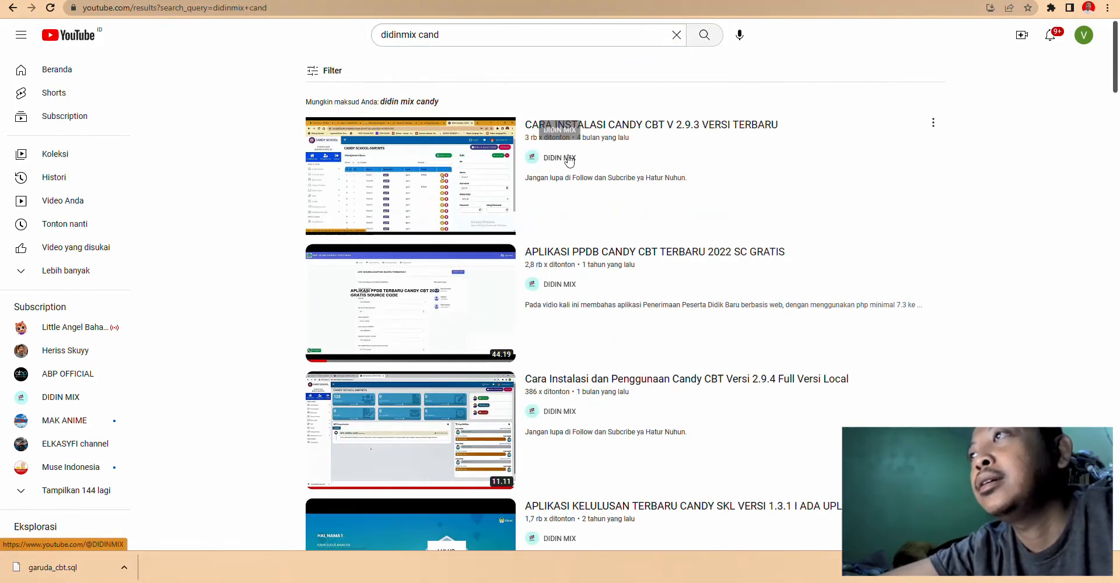
- View the DIDIN MIX channel's About page, then go back to the GarudaCBT dashboard
{"action": "left_click", "coordinate": [569, 159]}
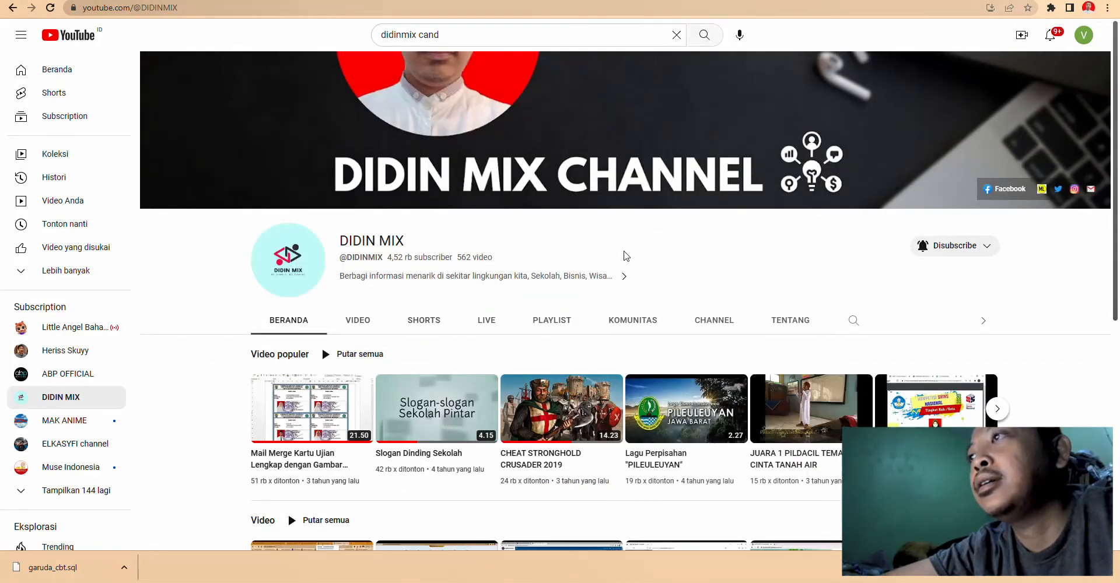
{"action": "left_click", "coordinate": [782, 321]}
{"action": "scroll", "coordinate": [729, 234], "scroll_direction": "down", "scroll_amount": 2}
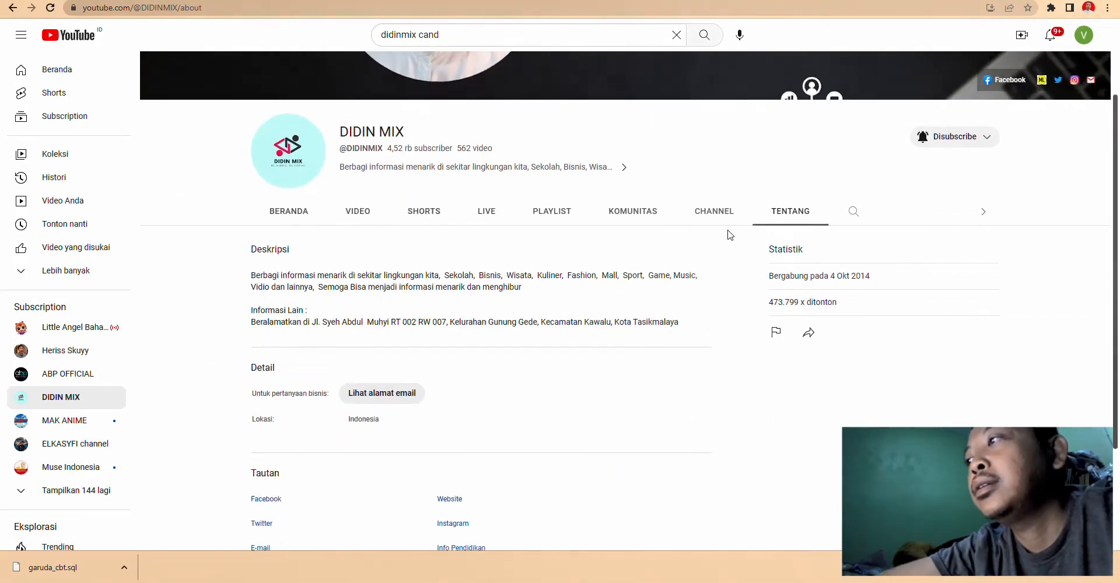
{"action": "scroll", "coordinate": [728, 235], "scroll_direction": "down", "scroll_amount": 3}
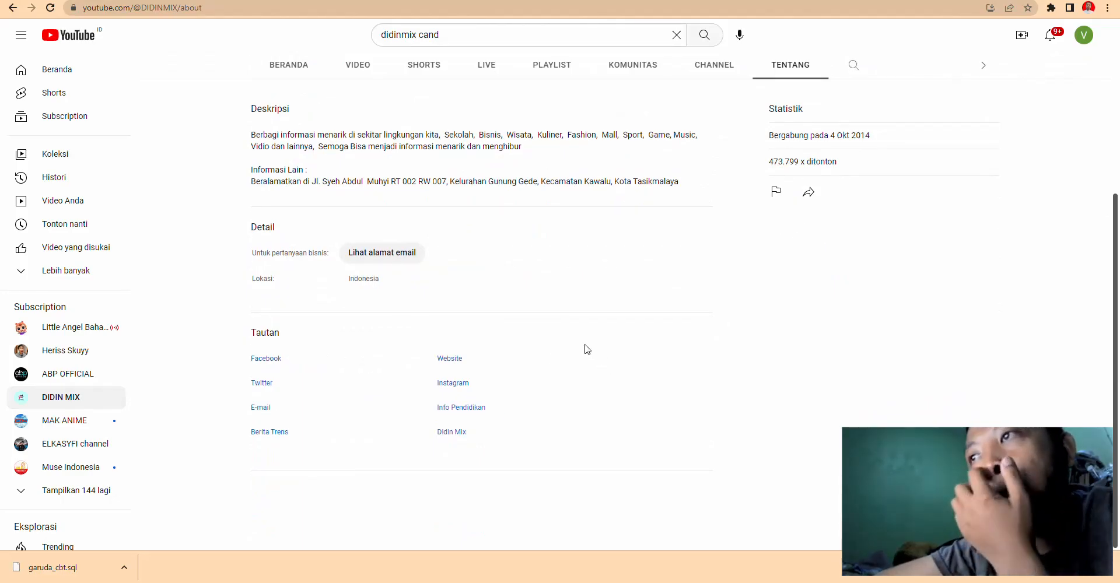
{"action": "scroll", "coordinate": [497, 296], "scroll_direction": "up", "scroll_amount": 5}
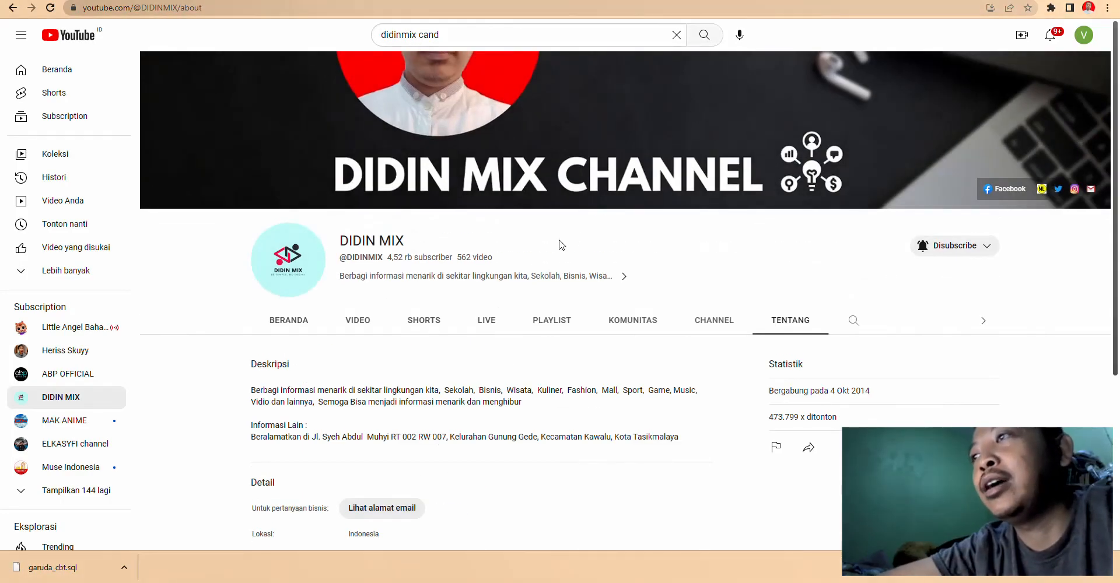
{"action": "key", "text": "ctrl+Tab"}
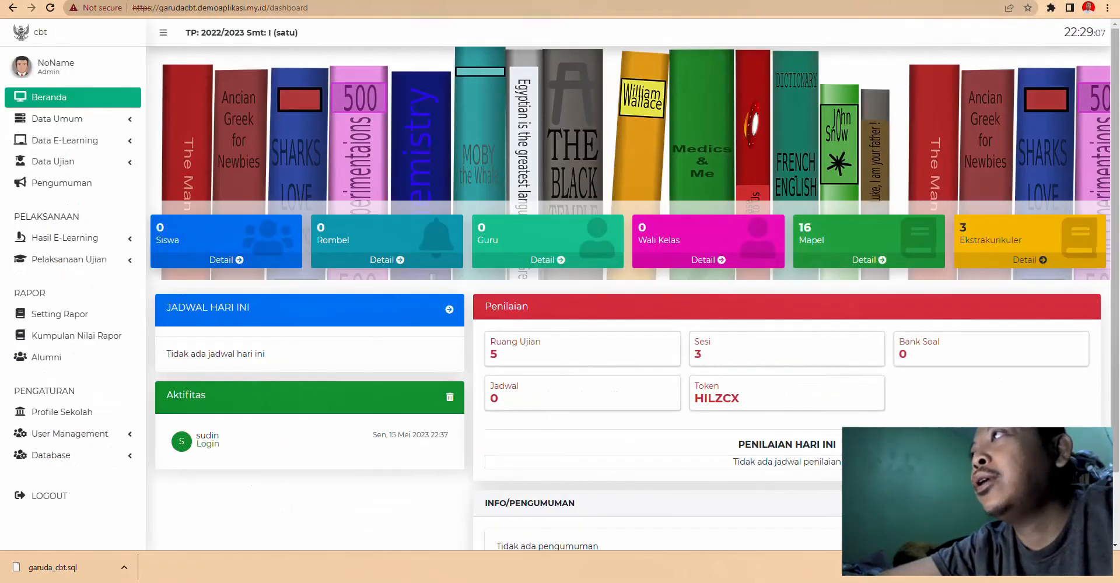